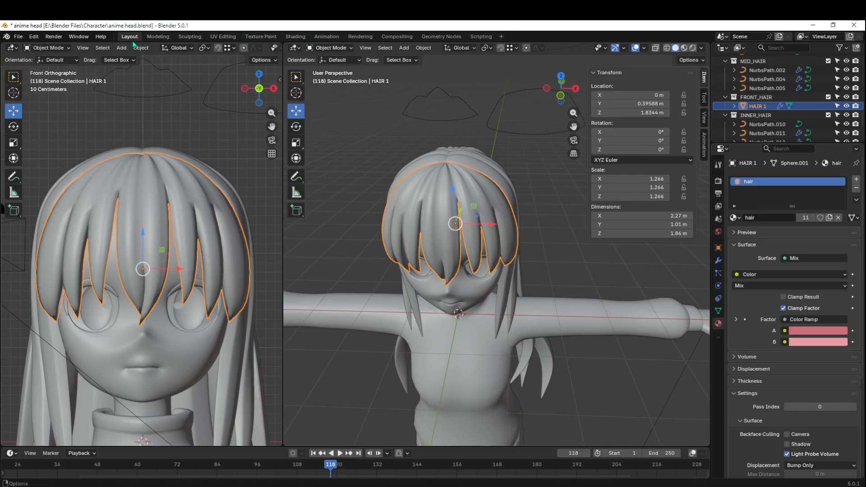
- Switch to the Shading workspace
left_click(297, 38)
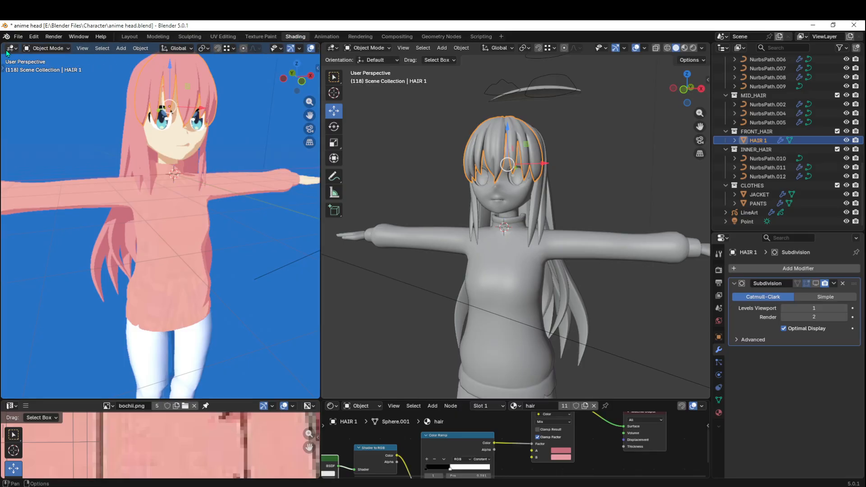
left_click(10, 48)
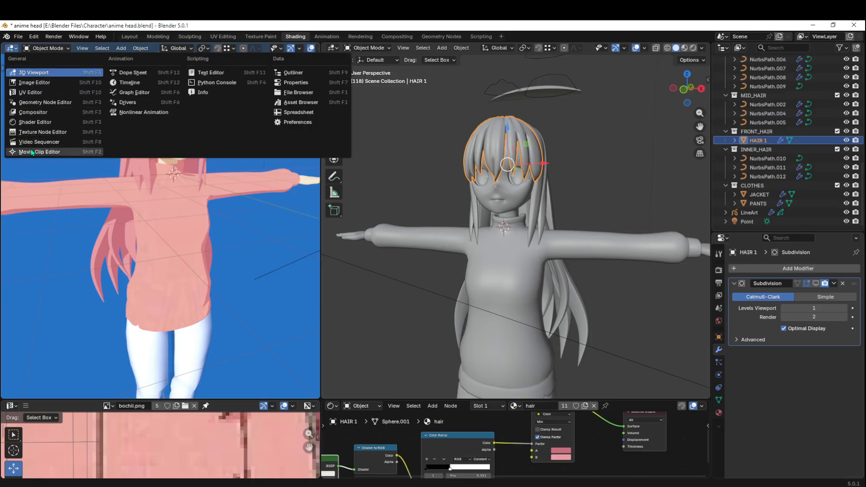
left_click(298, 93)
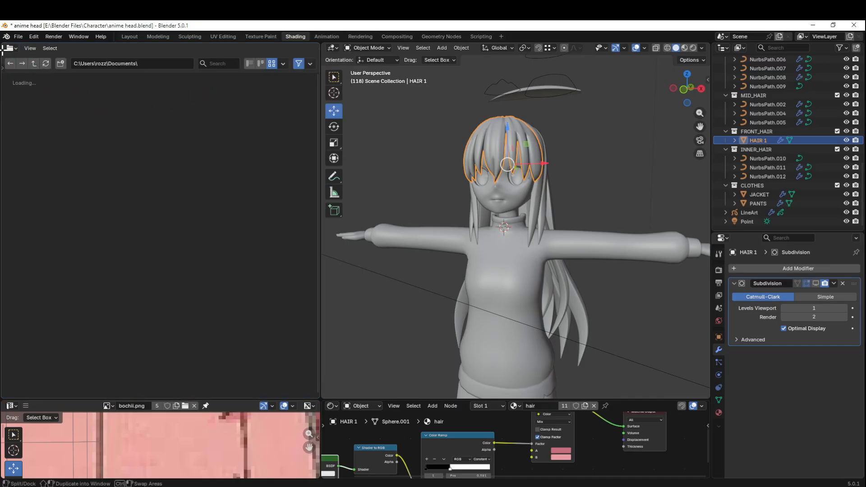
left_click(10, 49)
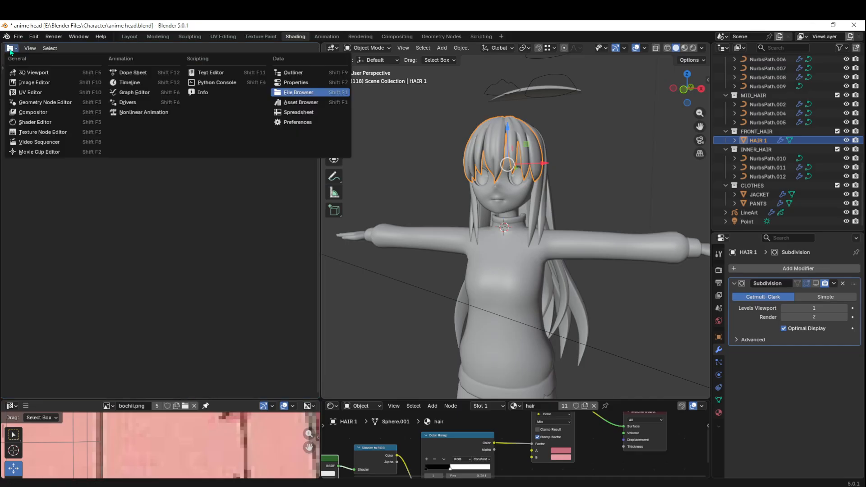
left_click(33, 73)
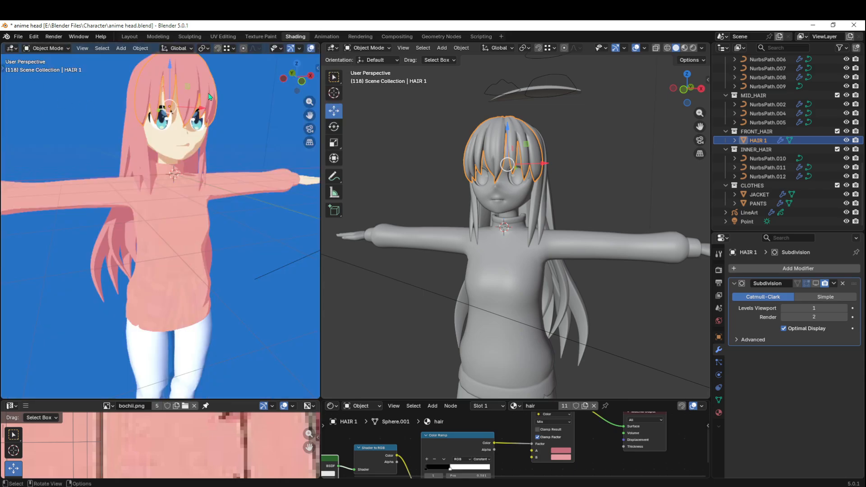
- Set the rendered viewport to solid shading and enlarge the image and shader editors beneath the viewports
scroll(271, 48, "down", 4)
left_click(285, 48)
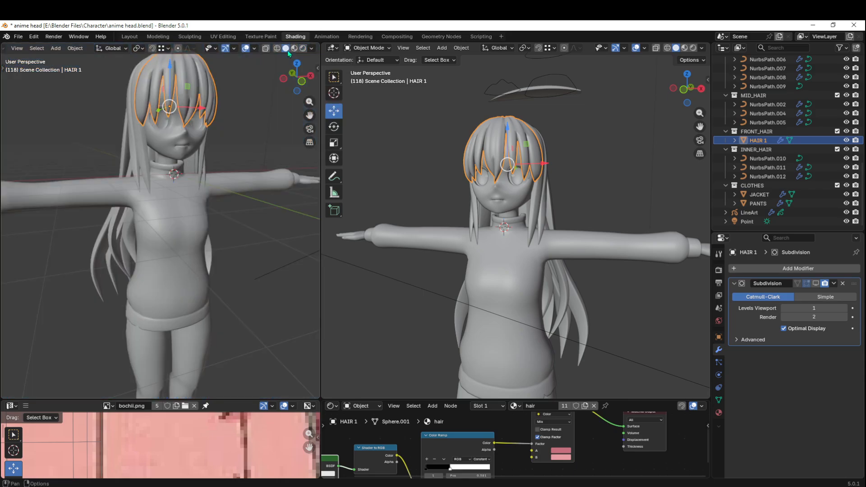
left_click_drag(161, 400, 27, 270)
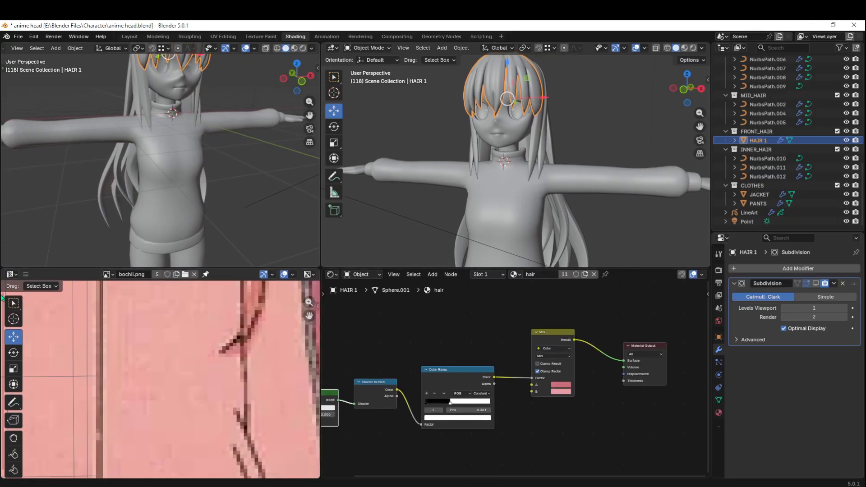
left_click(12, 275)
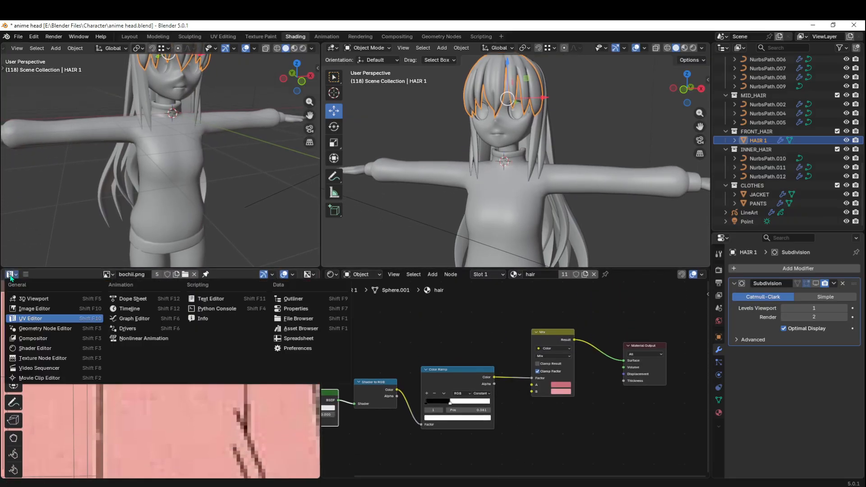
left_click(27, 309)
left_click(12, 275)
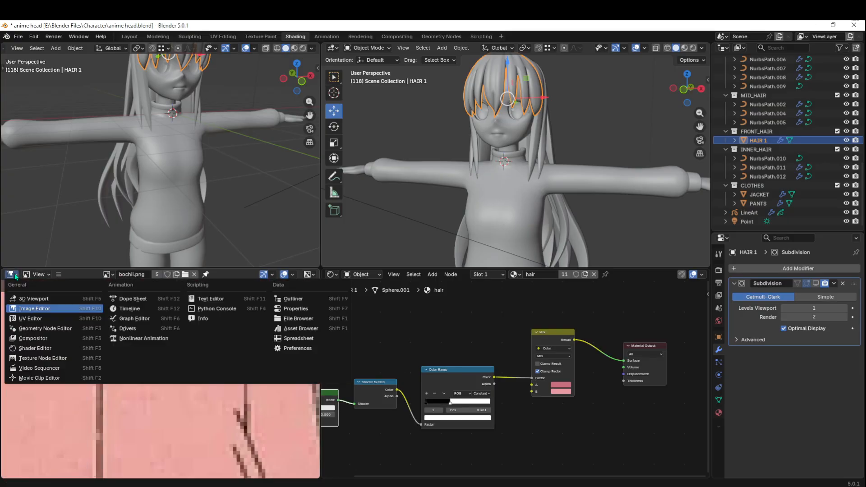
left_click(32, 318)
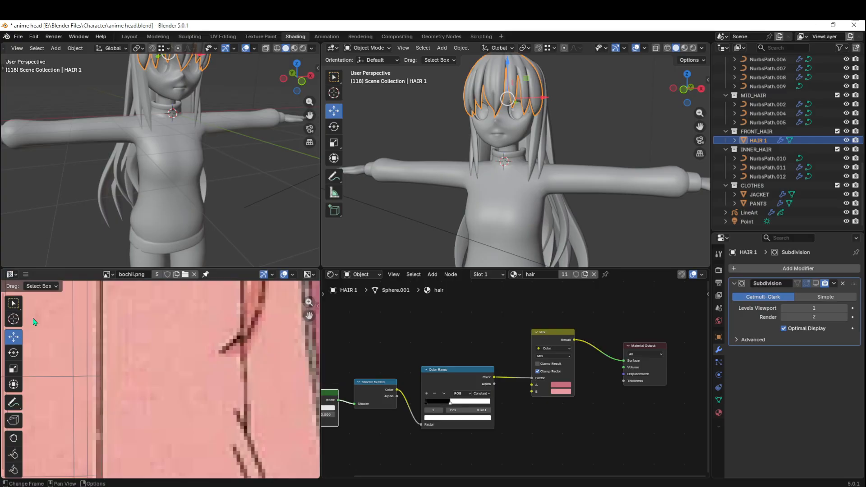
- Resize the boundary between the viewports and the editors below so the hair material's nodes have about half the window height
scroll(421, 342, "down", 1)
scroll(422, 342, "up", 2)
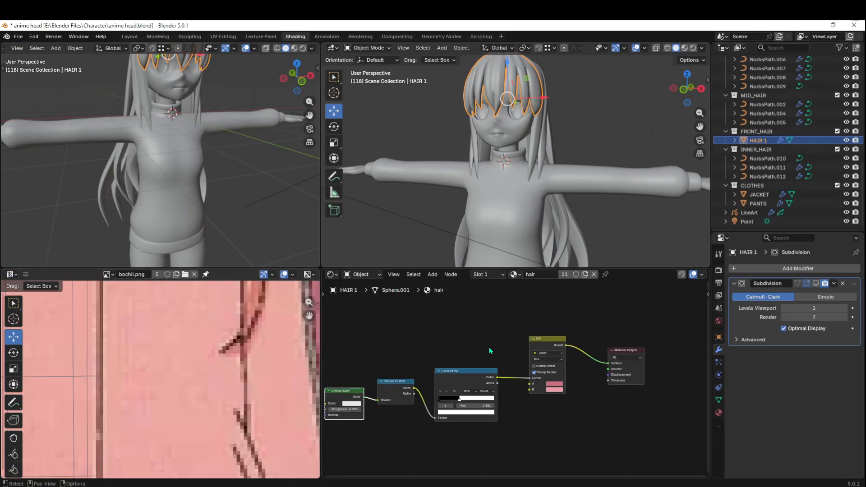
middle_click_drag(452, 338, 481, 334, "shift")
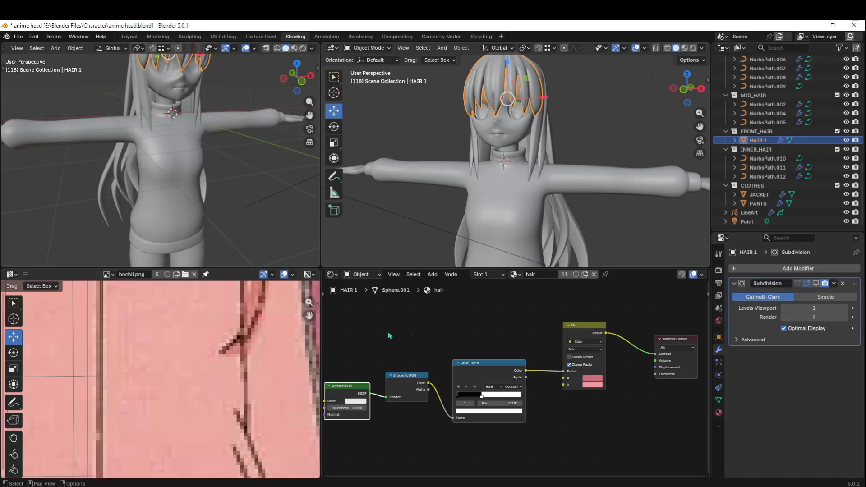
middle_click_drag(400, 333, 421, 339, "shift")
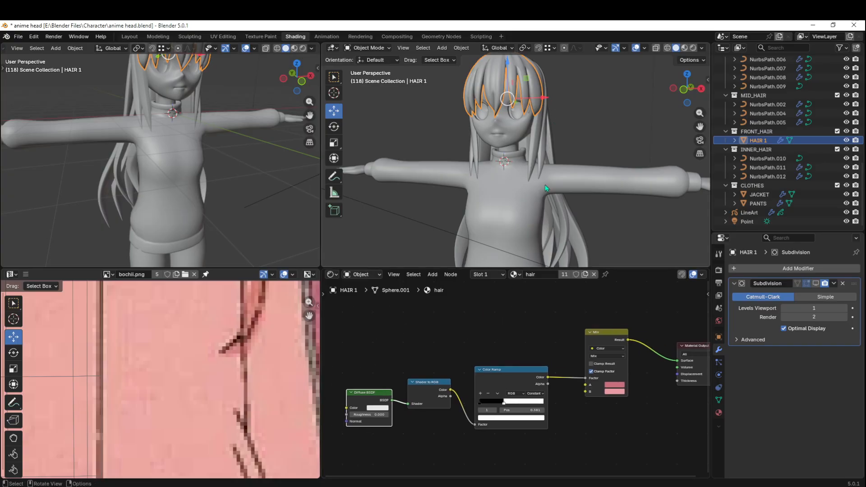
scroll(524, 155, "up", 2)
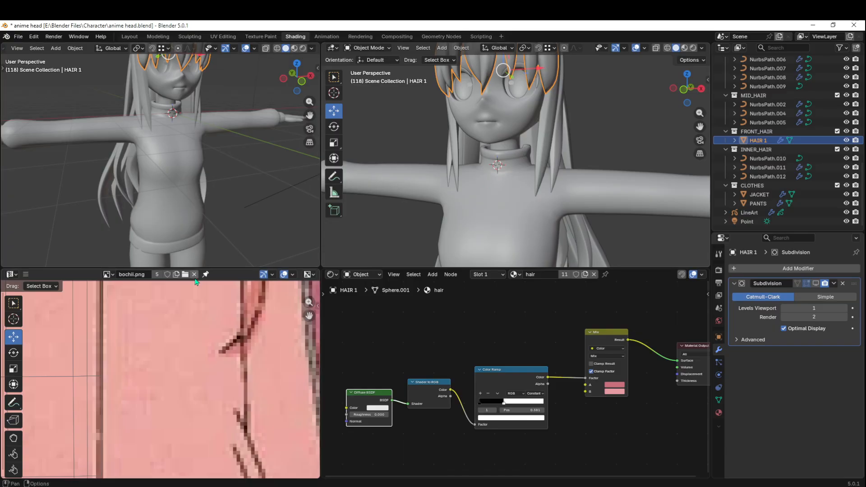
left_click_drag(205, 268, 204, 371)
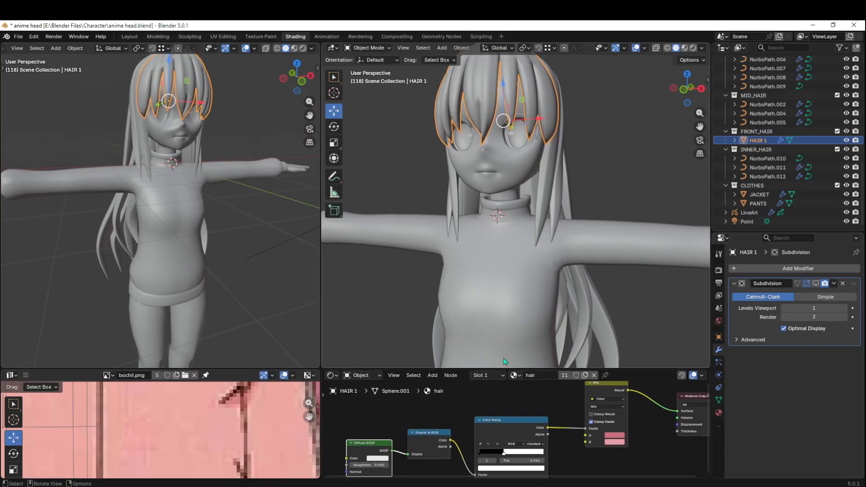
left_click_drag(503, 369, 501, 253)
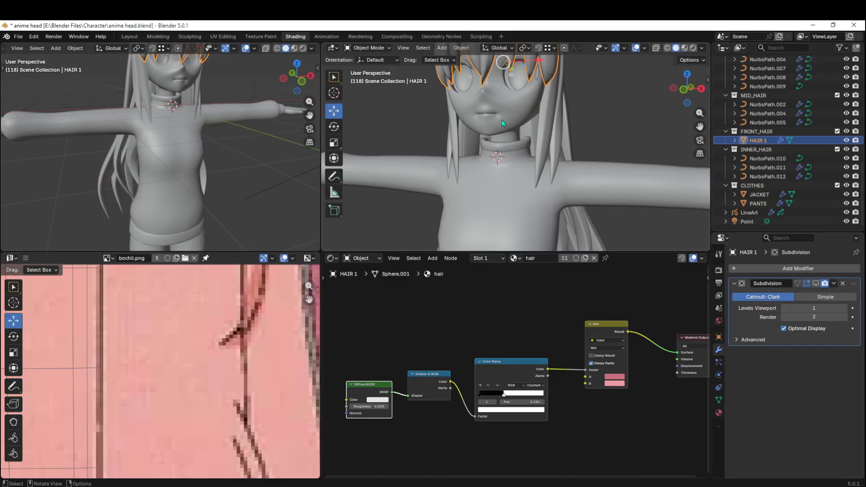
- Frame the selected HAIR 1 in the smaller viewport and display that viewport with Rendered shading
middle_click_drag(501, 120, 511, 172, "shift")
middle_click_drag(559, 314, 530, 292, "shift")
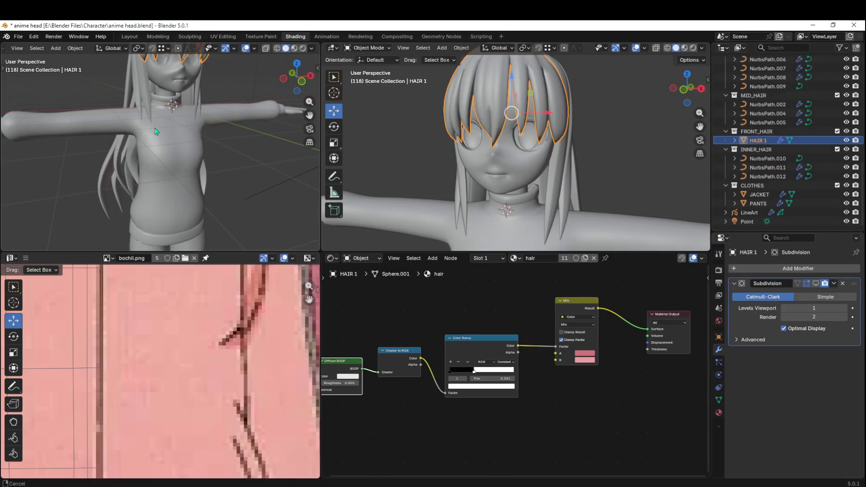
key("KP_Decimal")
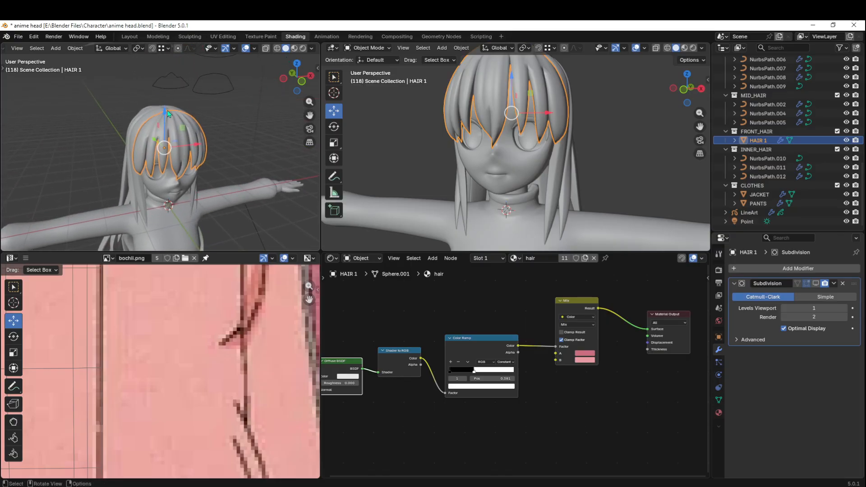
left_click(303, 48)
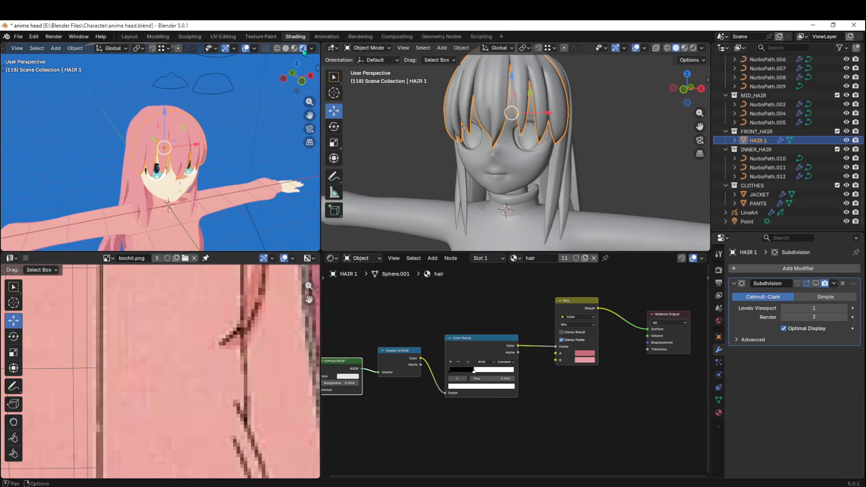
scroll(172, 119, "up", 3)
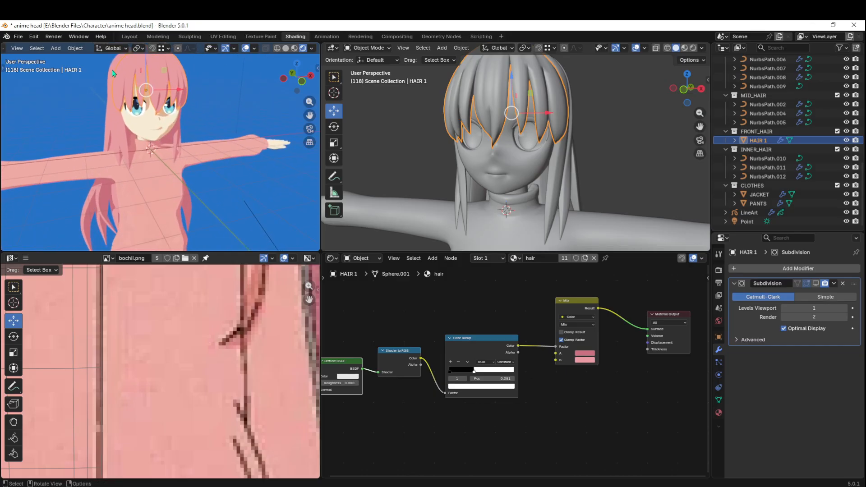
middle_click_drag(172, 118, 260, 114)
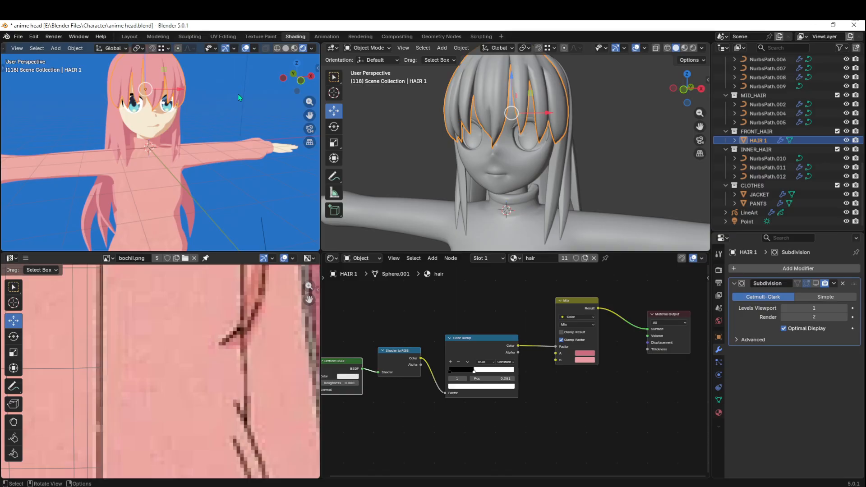
- Change the world background color to a deeper blue
left_click(720, 322)
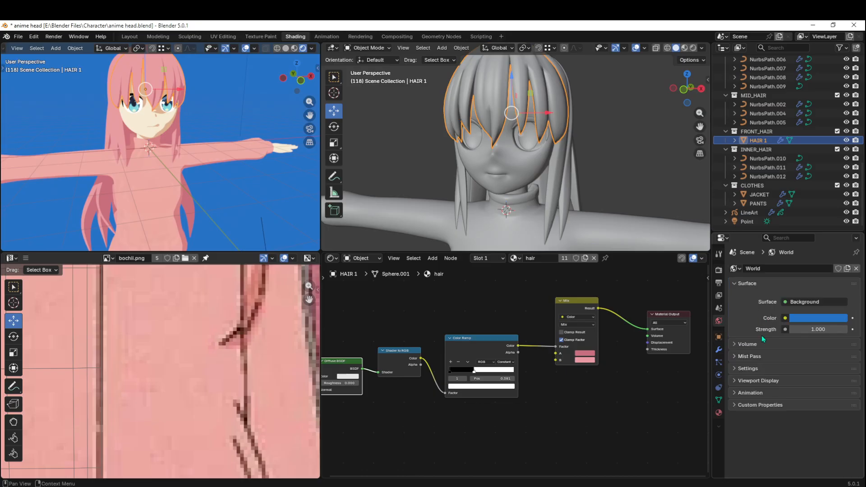
left_click(800, 319)
mouse_move(818, 176)
left_mouse_down()
mouse_move(806, 181)
mouse_move(822, 170)
mouse_move(822, 184)
mouse_move(815, 167)
mouse_move(841, 165)
mouse_move(841, 182)
left_mouse_up()
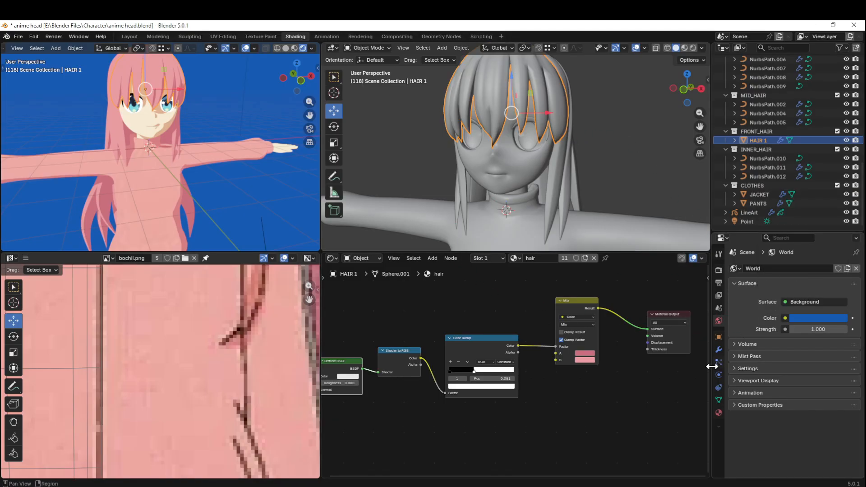
- Display the material properties of HAIR 1 alongside its node tree
left_click(719, 413)
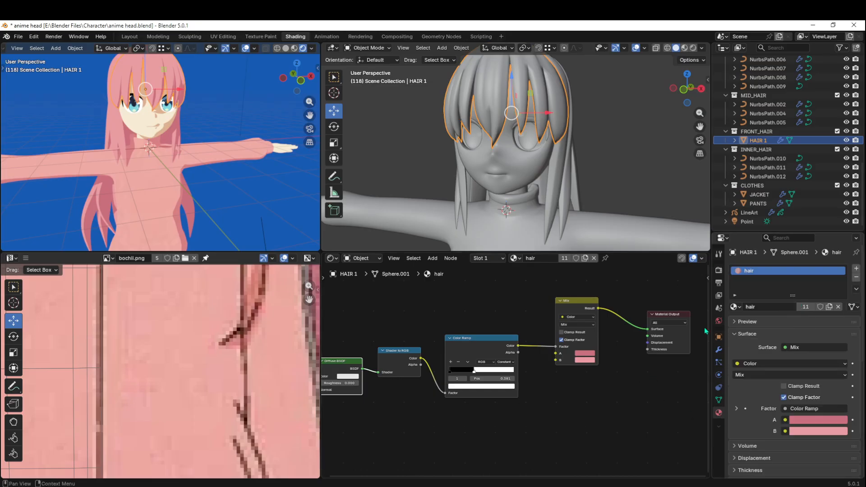
scroll(500, 312, "down", 1)
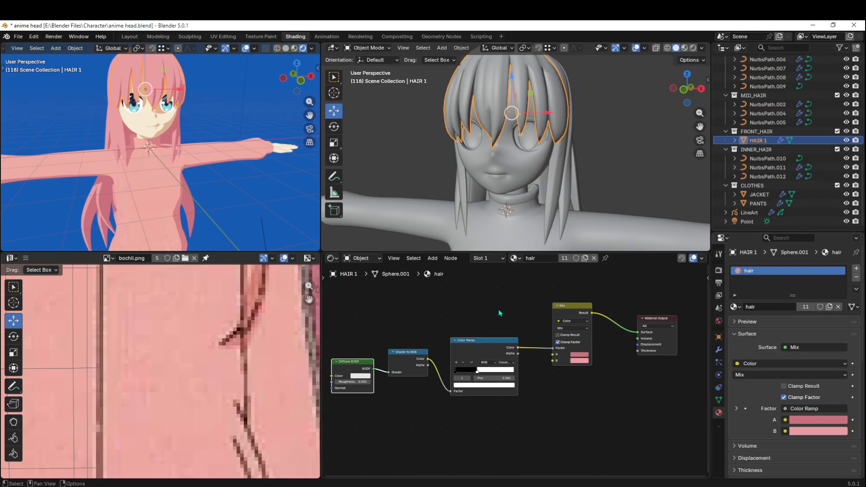
scroll(520, 332, "up", 1)
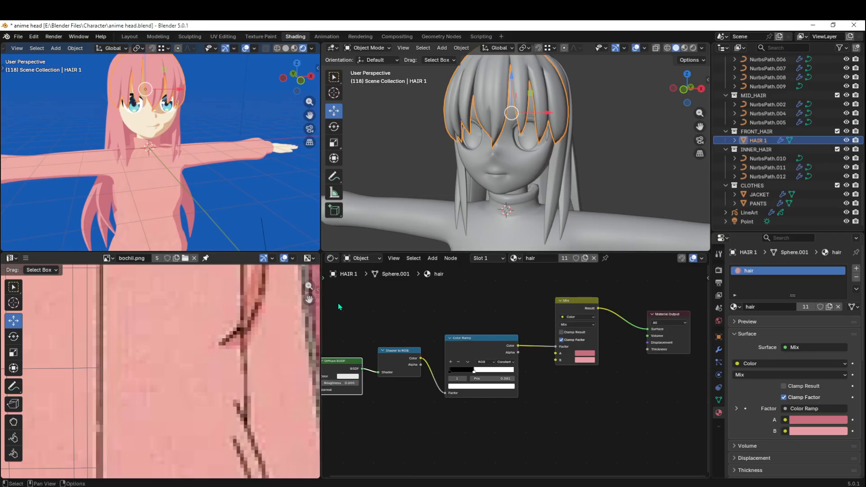
key("space")
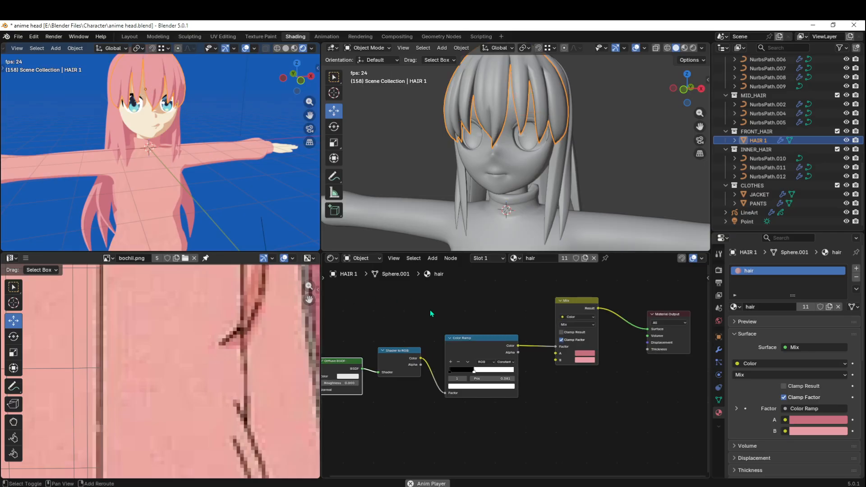
key("space")
- Maximize the shader editor to examine the hair material's five connected nodes, nudging each slightly, and restore the layout
key("ctrl+space")
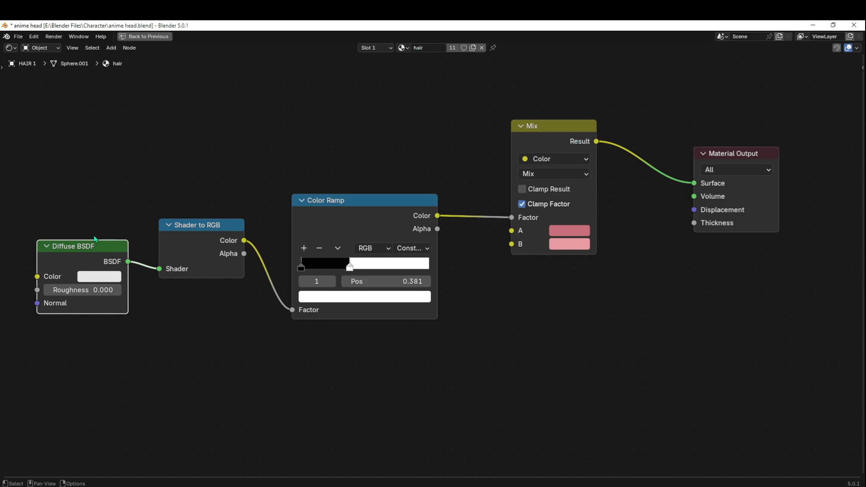
left_click_drag(94, 239, 91, 243)
left_click_drag(208, 227, 211, 223)
left_click_drag(355, 201, 345, 204)
left_click_drag(558, 129, 550, 134)
left_click_drag(754, 154, 751, 155)
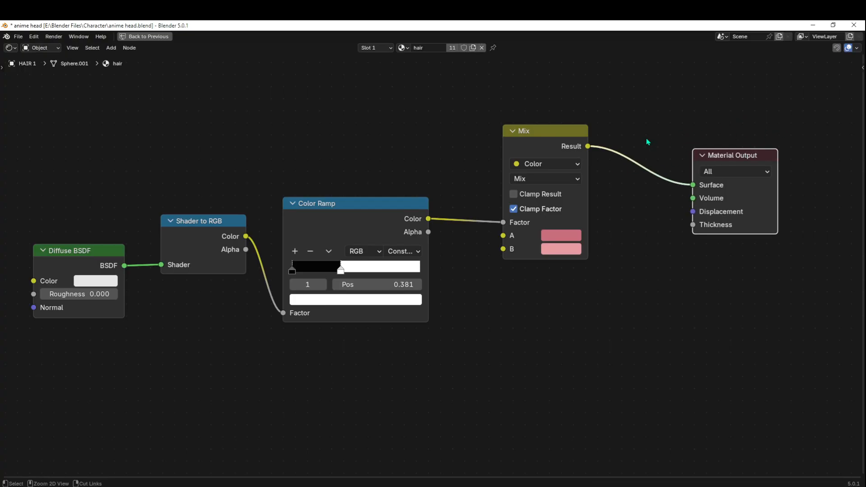
key("ctrl+space")
middle_click_drag(503, 296, 516, 299, "shift")
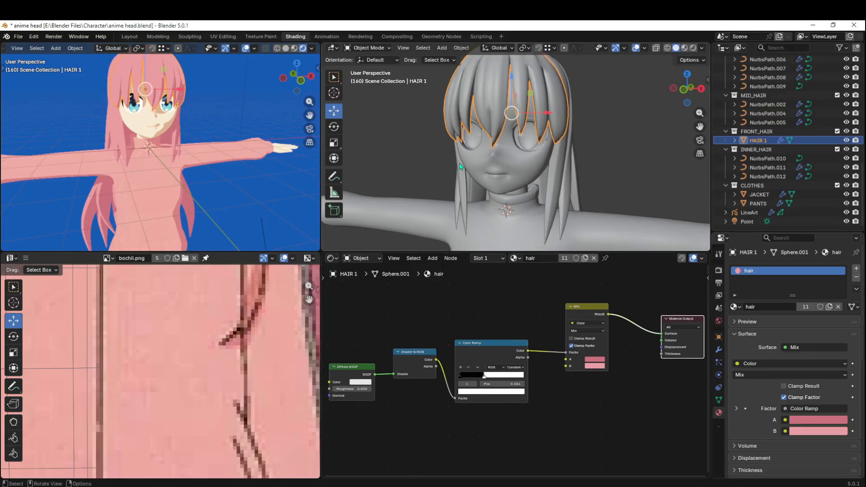
- Replace the hair material on HAIR 1 with a new material and delete its Principled BSDF node
left_click(857, 278)
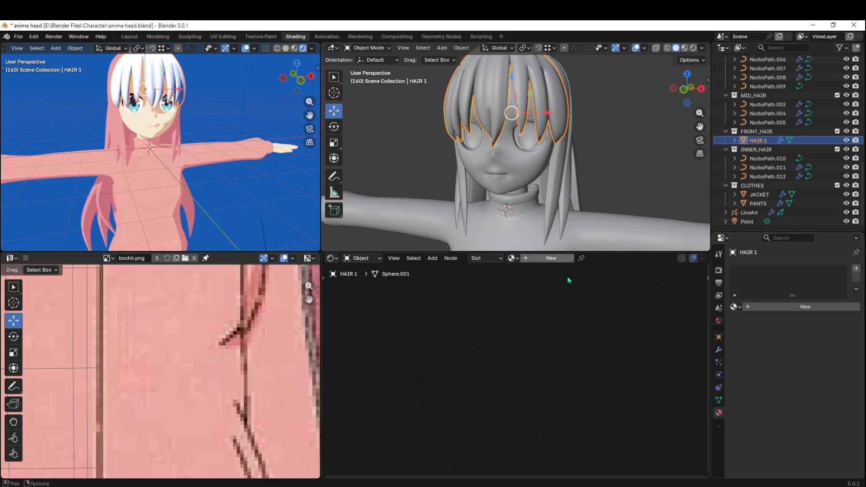
left_click(788, 308)
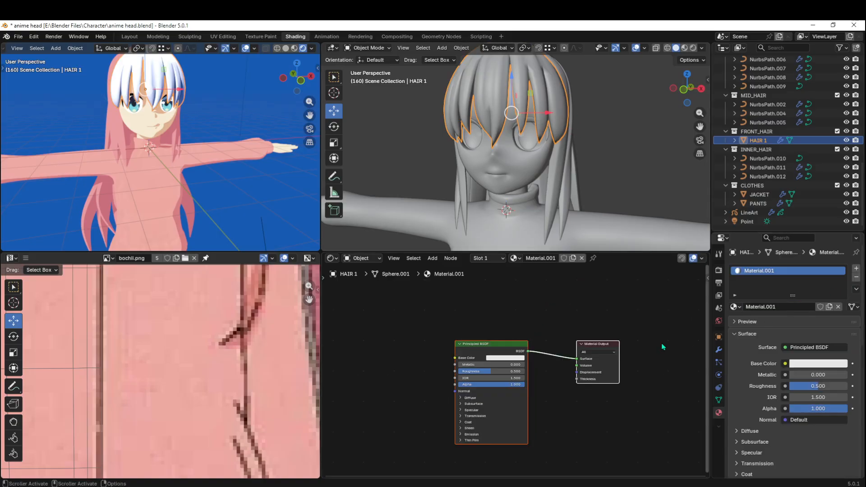
scroll(498, 351, "up", 2)
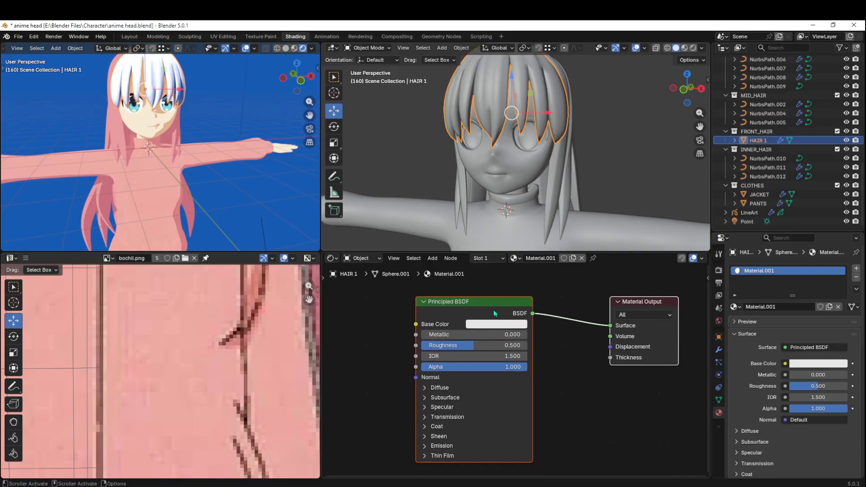
left_click(500, 302)
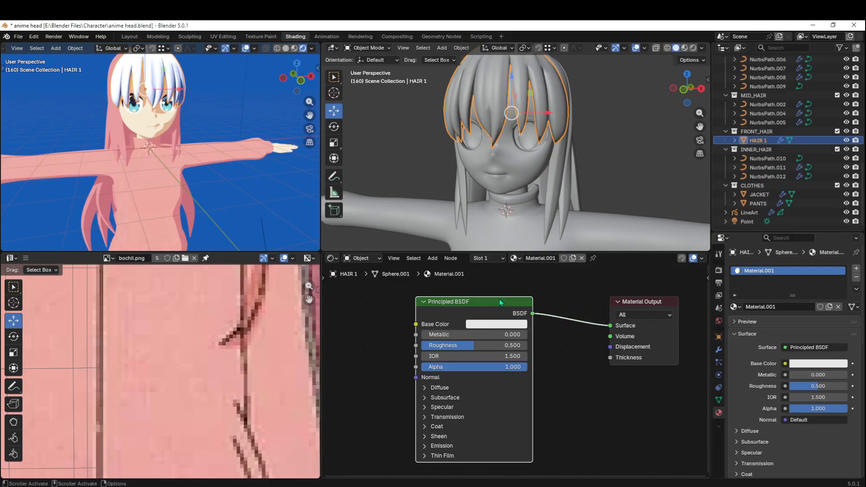
key("x")
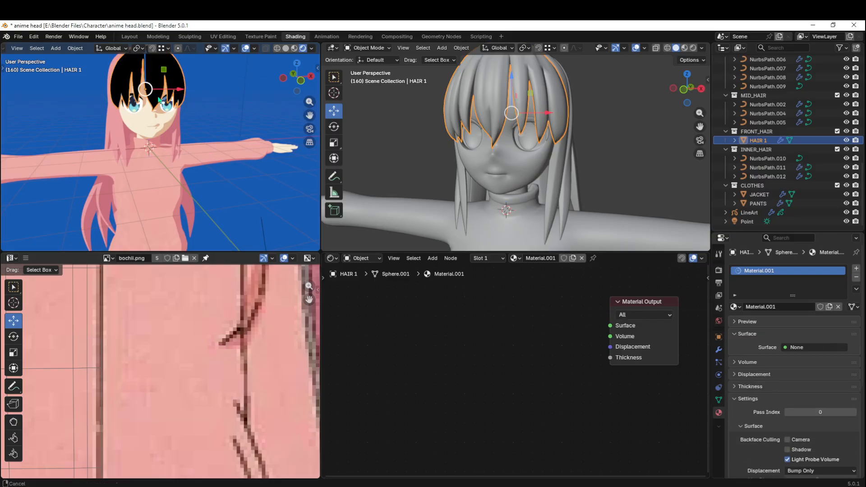
- Add a Diffuse BSDF node to the empty hair material, well before the Material Output node
middle_click_drag(125, 60, 131, 92, "shift")
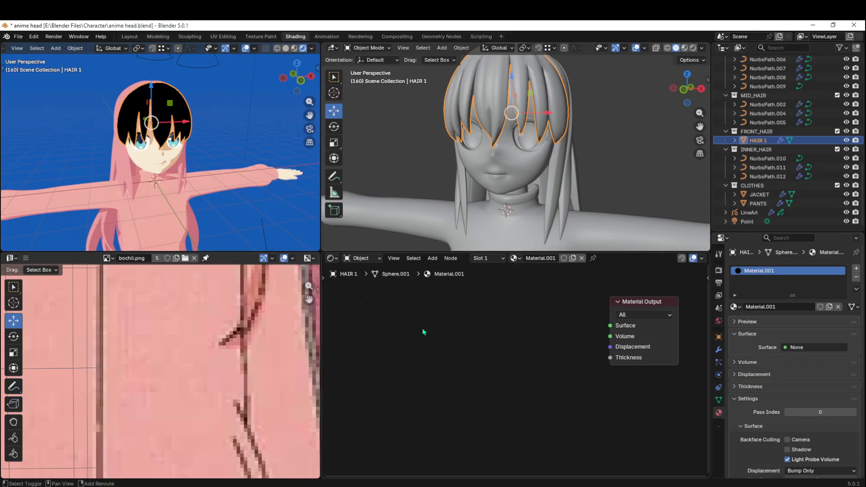
key("shift+a")
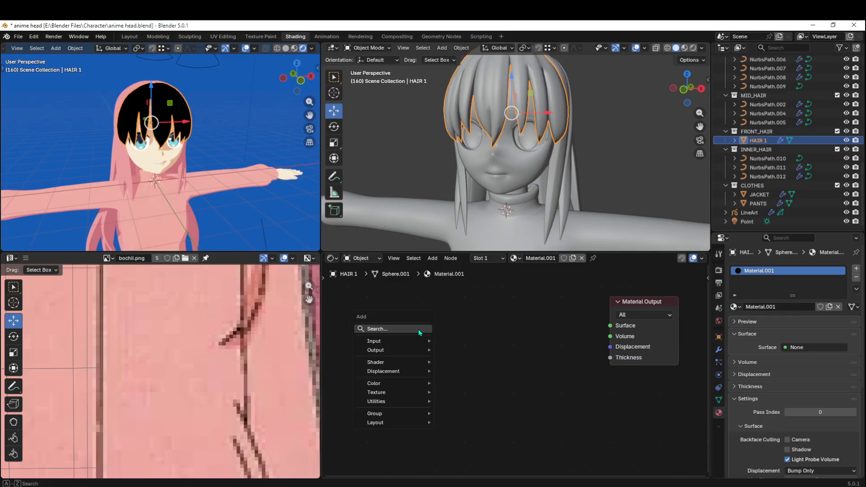
left_click(418, 329)
type("difu")
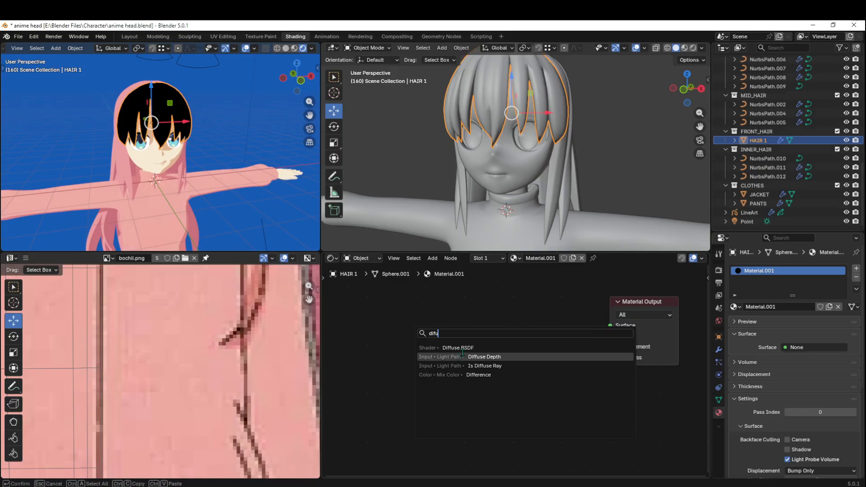
left_click(456, 348)
left_click(332, 342)
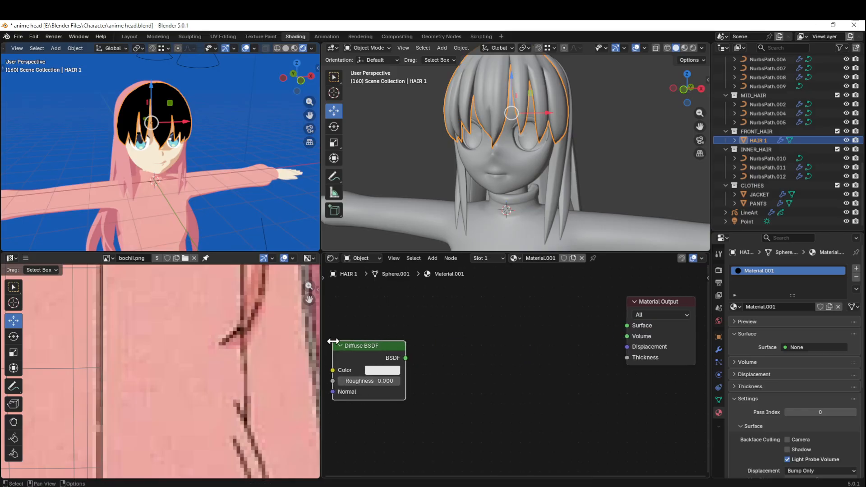
- Add a Shader to RGB node between the Diffuse BSDF and Material Output nodes
key("shift+a")
left_click(574, 348)
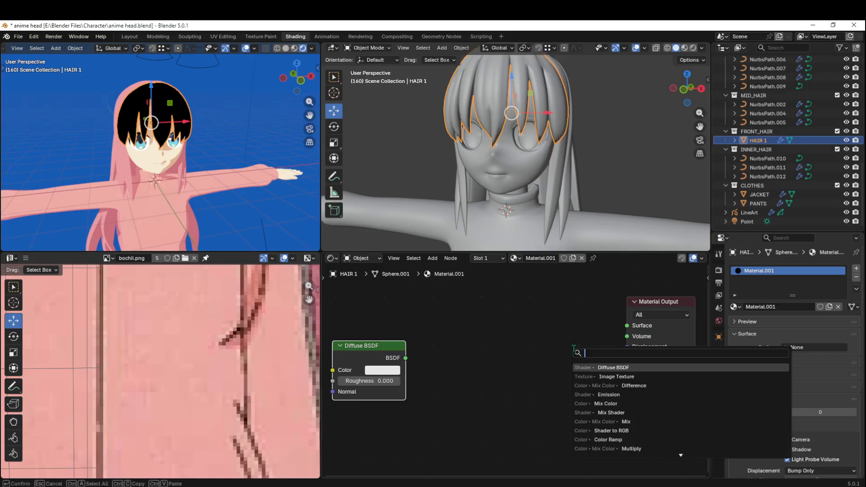
type("shader")
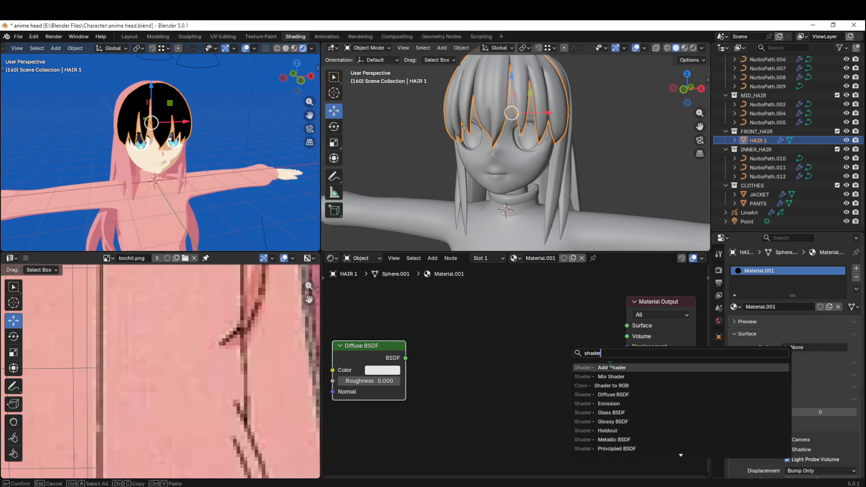
left_click(636, 386)
left_click(425, 322)
left_click(567, 359)
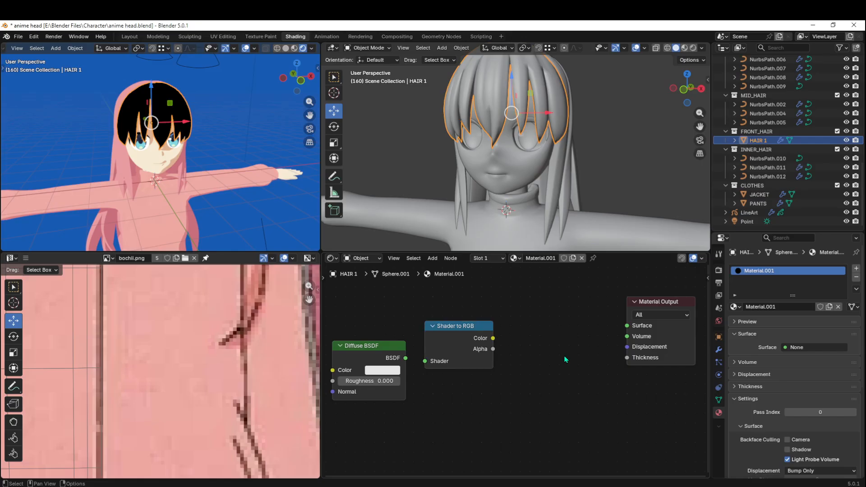
key("shift+a")
left_click(560, 354)
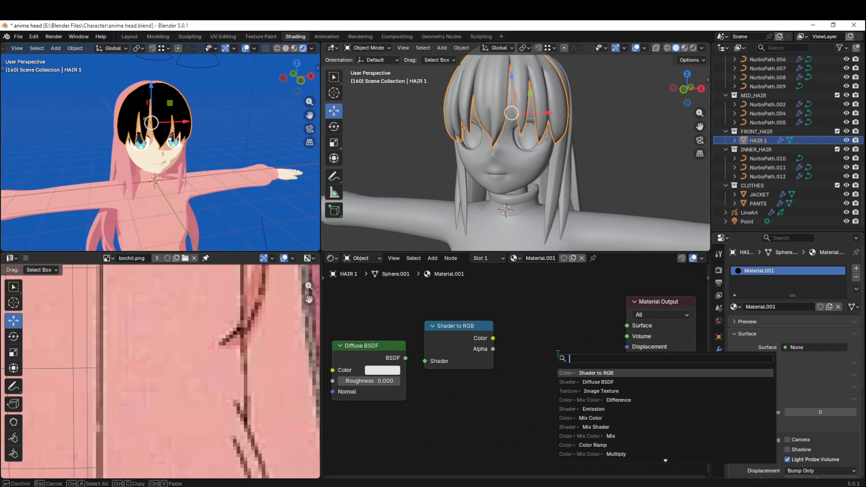
type("cla")
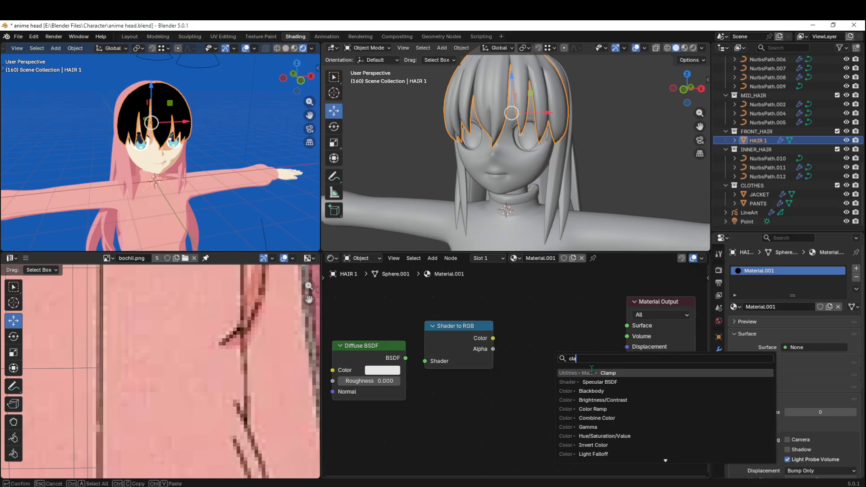
left_click(591, 372)
left_click(516, 315)
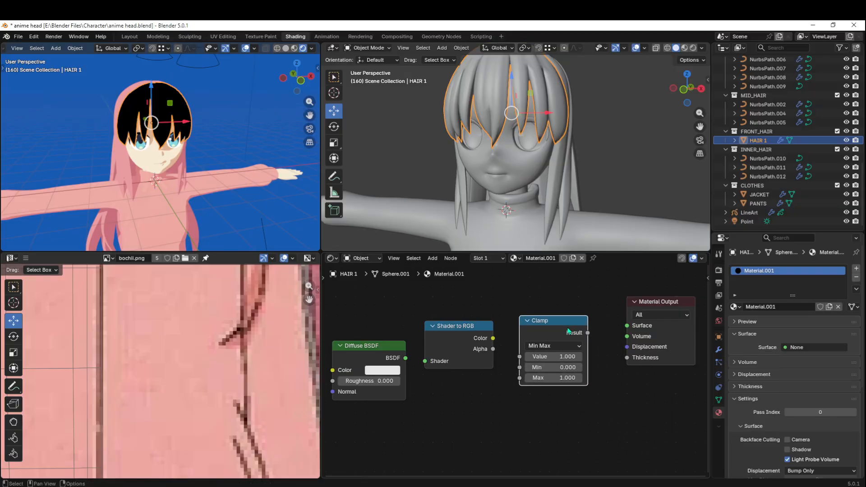
key("x")
- Add a Color Ramp node between the Shader to RGB and Material Output nodes
key("shift+a")
left_click(544, 328)
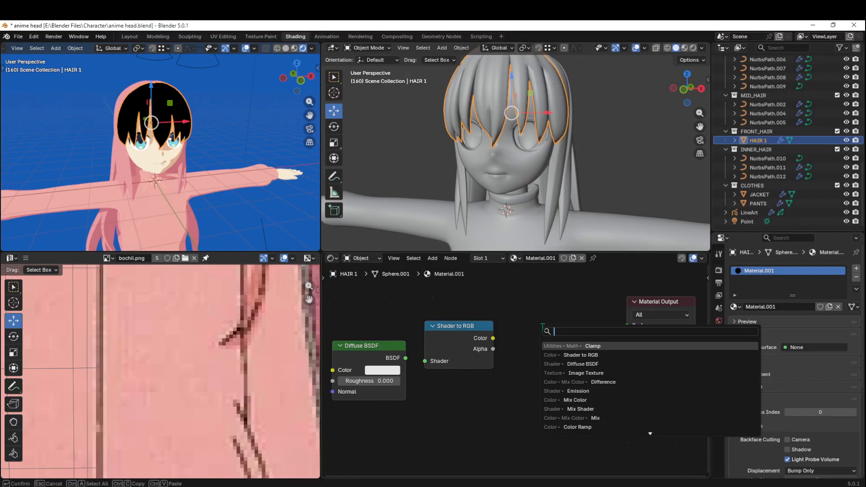
type("col")
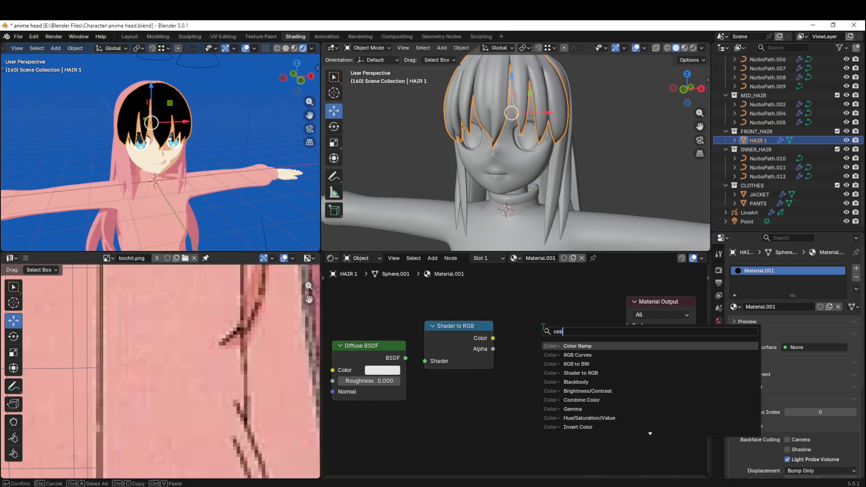
left_click(609, 345)
left_click(501, 315)
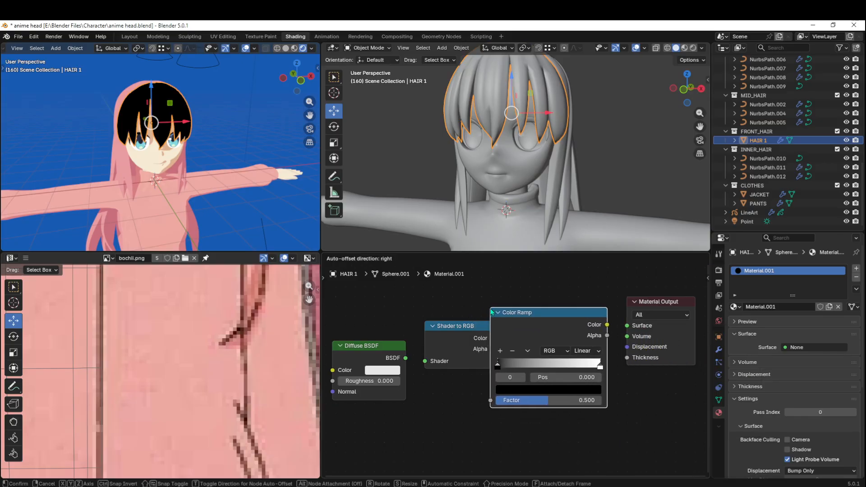
- Arrange the Diffuse BSDF, Shader to RGB and Color Ramp nodes in a spaced row, leaving room before the Material Output
left_click_drag(460, 327, 440, 322)
scroll(364, 351, "down", 3)
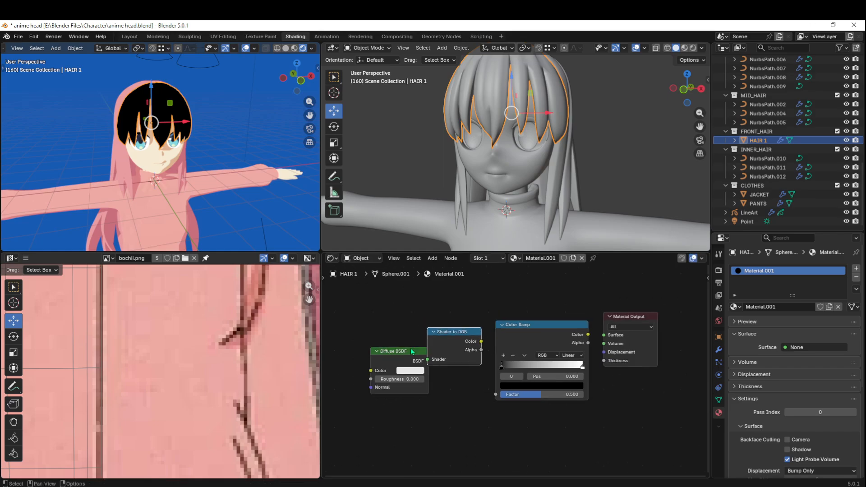
middle_click_drag(409, 351, 479, 335)
left_click_drag(478, 336, 422, 343)
left_click_drag(524, 317, 488, 320)
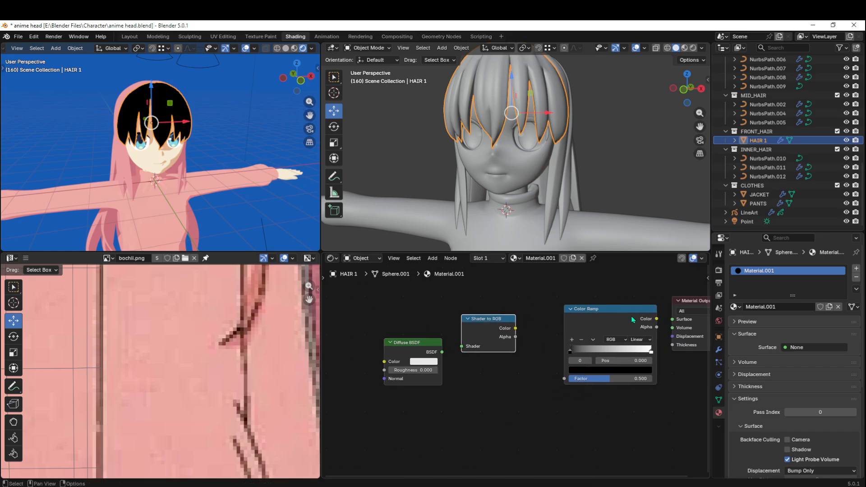
left_click_drag(631, 316, 586, 316)
left_click_drag(486, 322, 474, 325)
left_click_drag(424, 342, 398, 329)
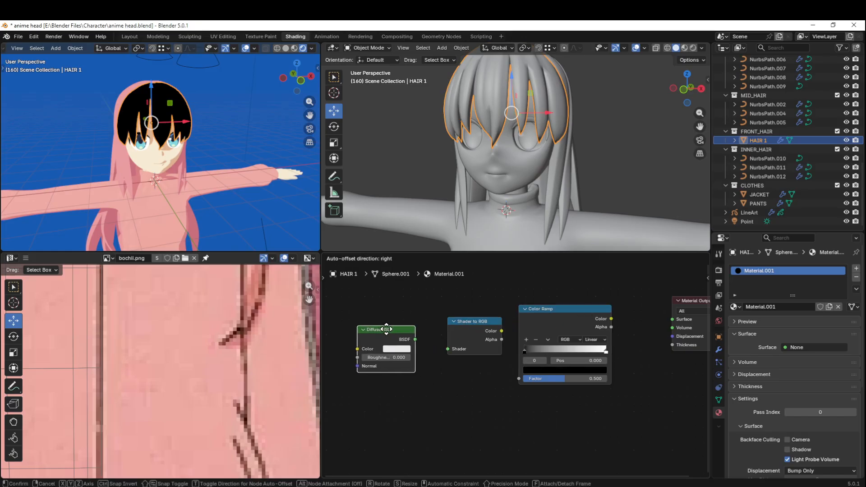
left_click_drag(488, 323, 474, 323)
left_click_drag(559, 313, 541, 318)
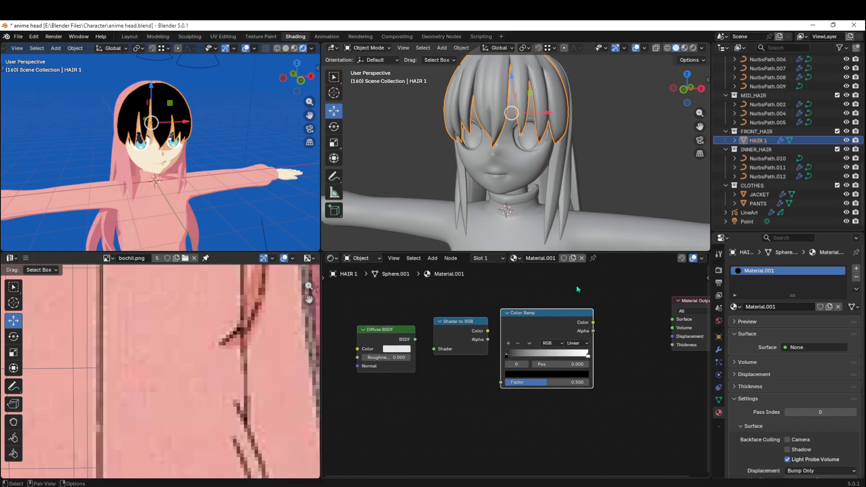
- Add a Mix Color node between the Color Ramp and Material Output, and set its blending mode to Multiply
key("shift+a")
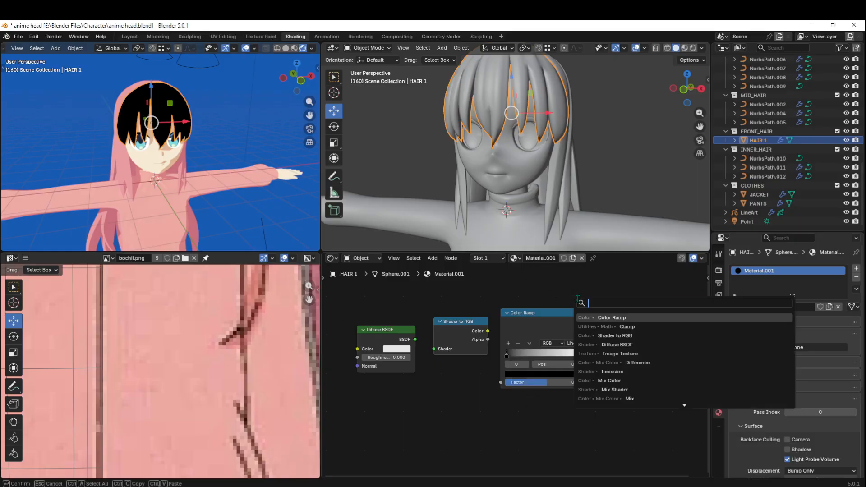
type("mix")
key("Down")
key("Down")
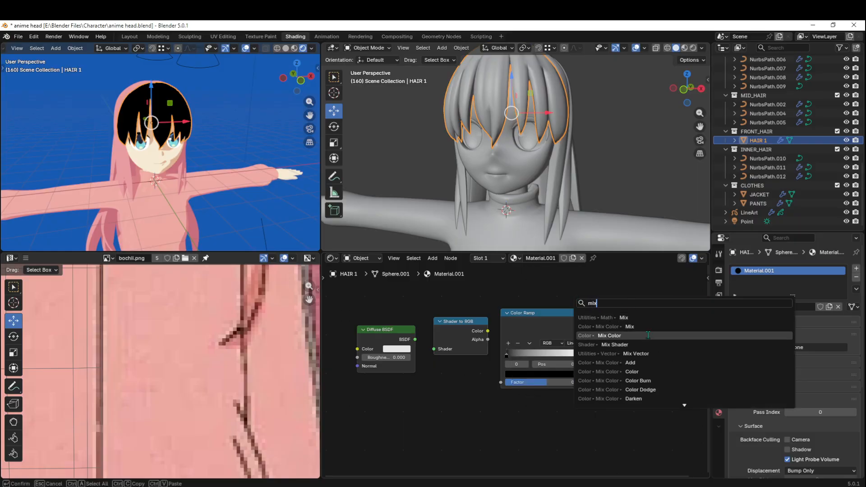
key("Return")
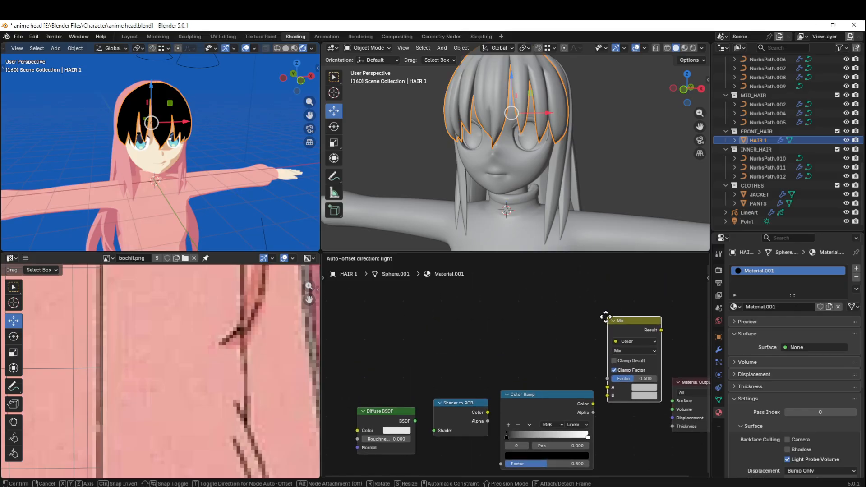
left_click(591, 327)
scroll(569, 358, "up", 2)
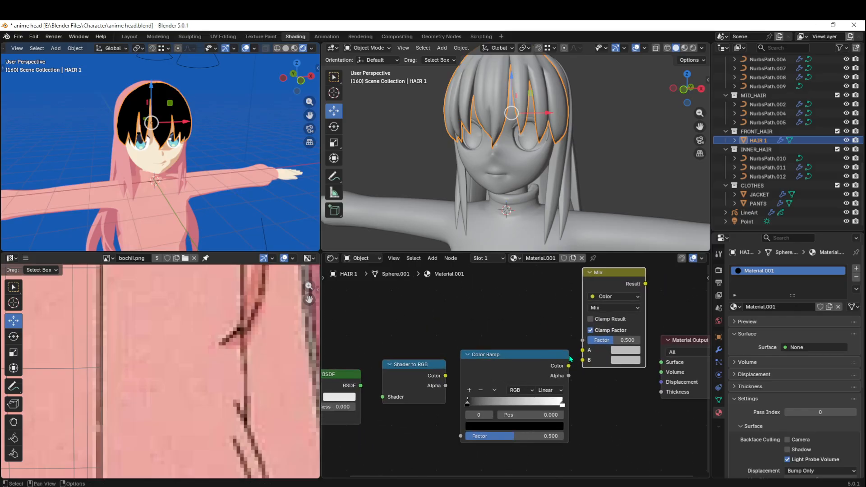
left_click(640, 309)
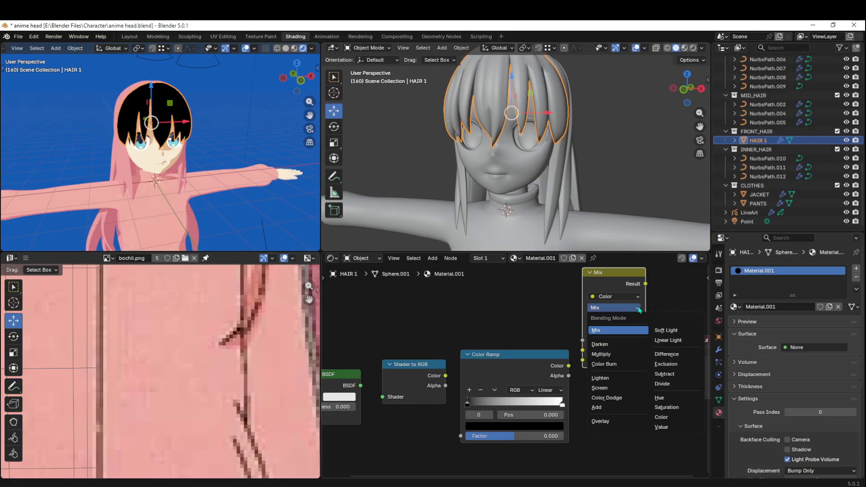
left_click(618, 355)
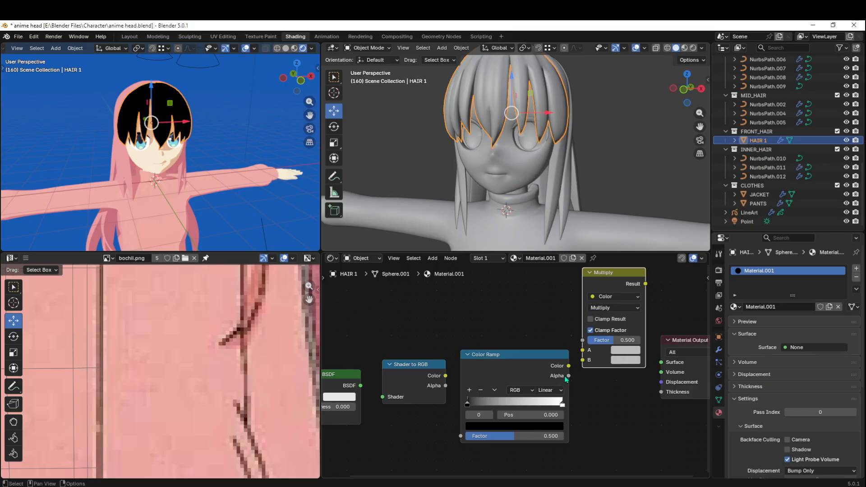
- Maximize the shader editor and connect Diffuse BSDF to Shader to RGB, and its Color output to the Color Ramp's Factor
scroll(409, 343, "down", 2)
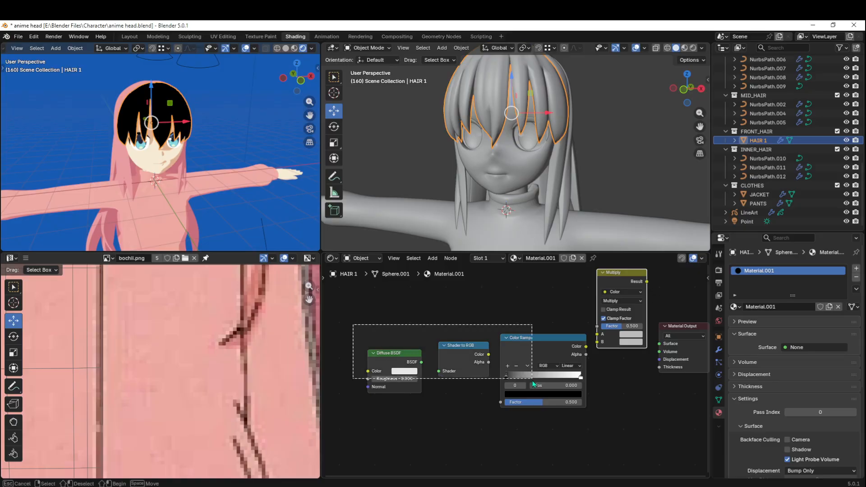
middle_click_drag(408, 343, 432, 353)
scroll(389, 350, "up", 1)
key("ctrl+space")
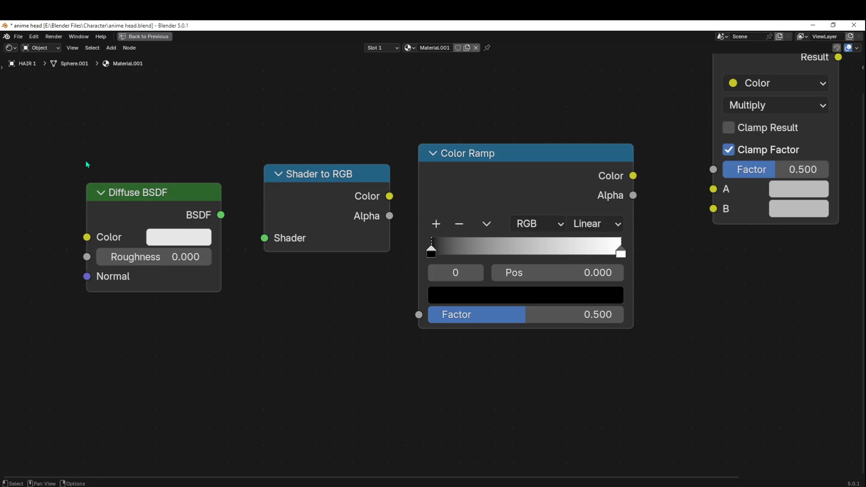
left_click_drag(222, 215, 265, 239)
left_click_drag(388, 196, 410, 320)
- Set the Color Ramp's interpolation to Constant and move its white stop to about 0.309
left_click(588, 224)
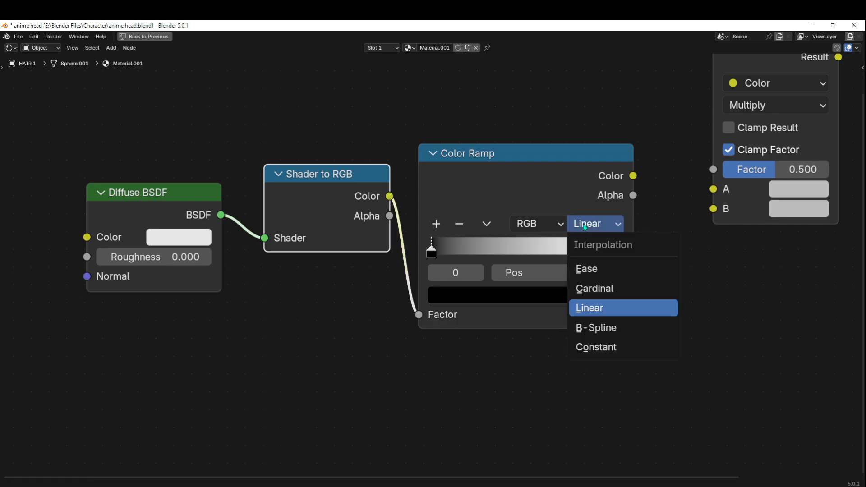
left_click(601, 348)
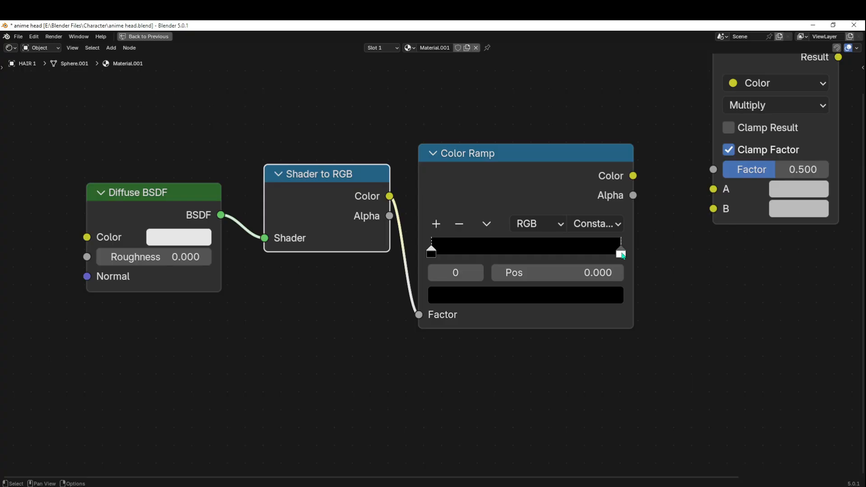
left_click_drag(624, 255, 488, 259)
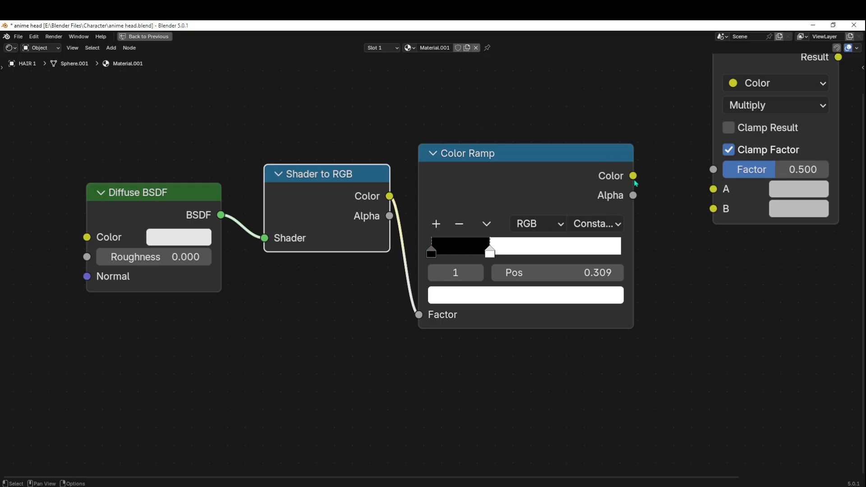
- Connect the Color Ramp's Color to the Multiply node's Factor and its Result to the Material Output's Surface, and restore the layout
middle_click_drag(634, 180, 576, 212)
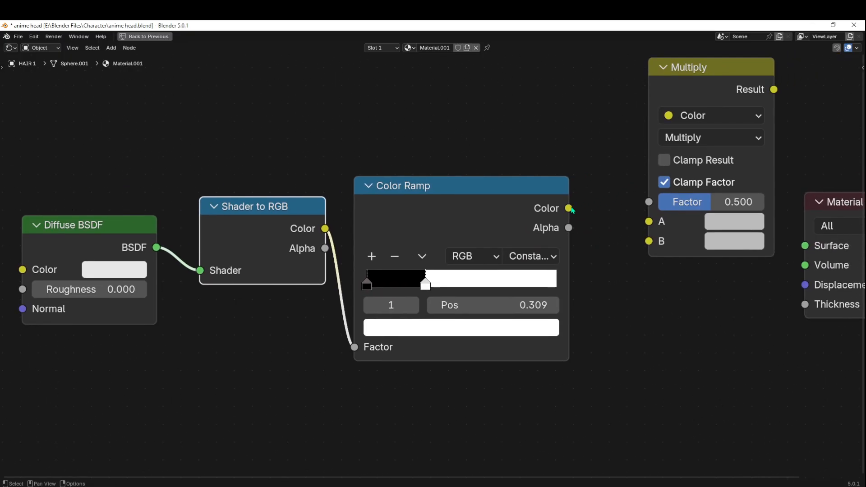
left_click_drag(569, 208, 650, 202)
middle_click_drag(677, 293, 606, 293)
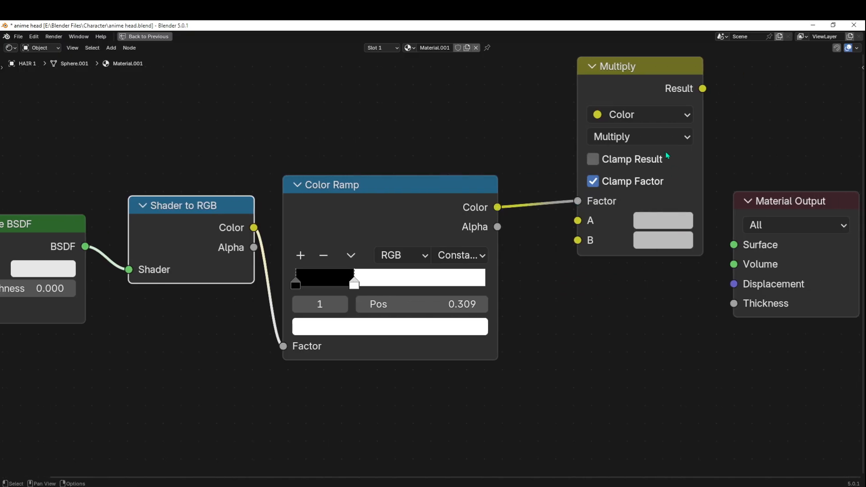
left_click_drag(705, 92, 734, 244)
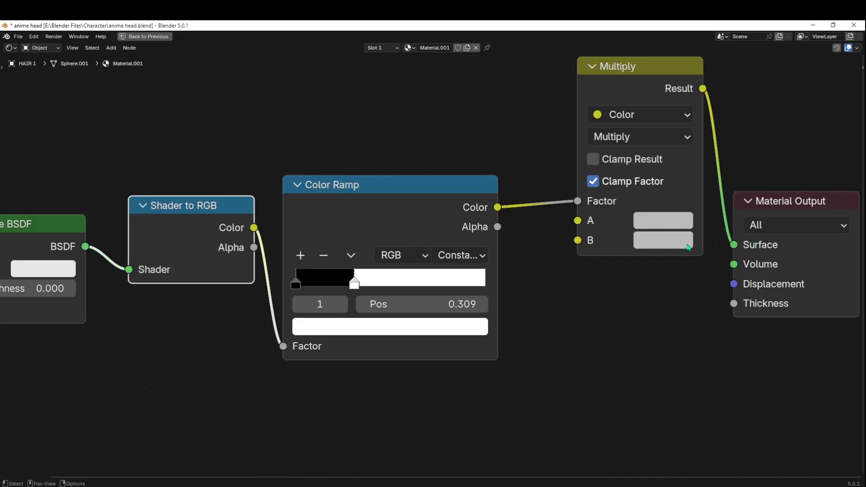
key("ctrl+space")
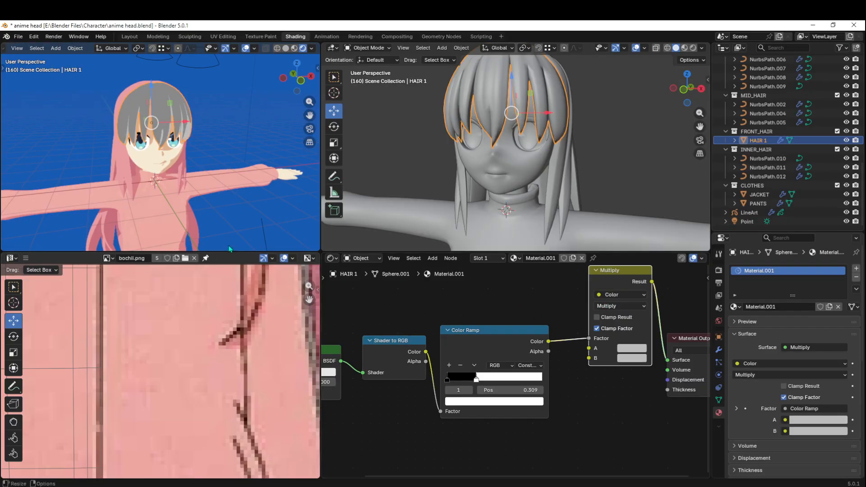
- Tint the Multiply node's A colour a pale brownish pink
middle_click_drag(419, 306, 473, 295)
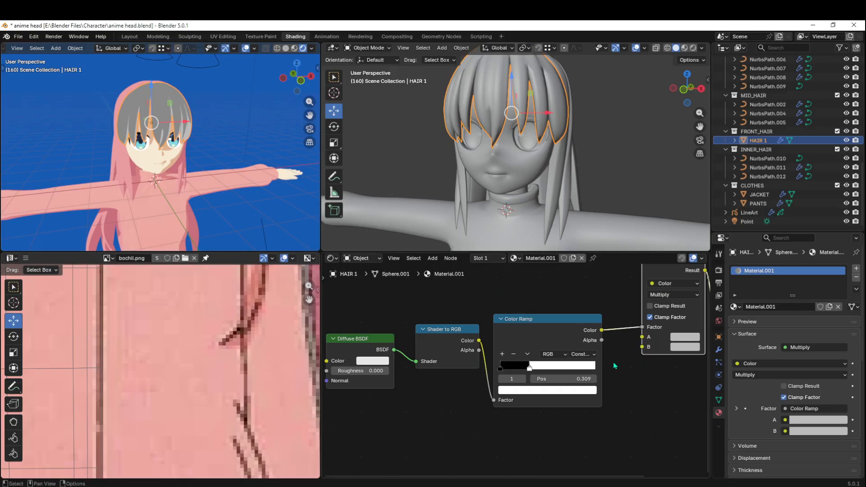
middle_click_drag(664, 383, 584, 395)
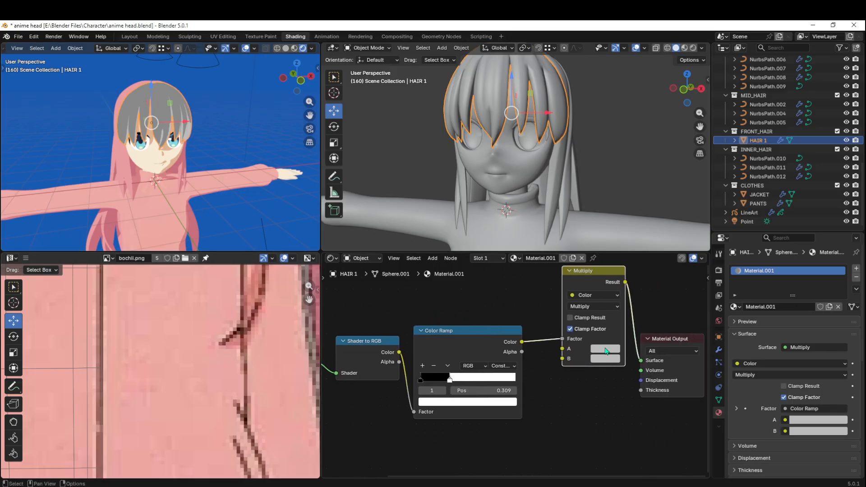
left_click(606, 351)
mouse_move(633, 224)
left_mouse_down()
mouse_move(640, 236)
mouse_move(629, 232)
left_mouse_up()
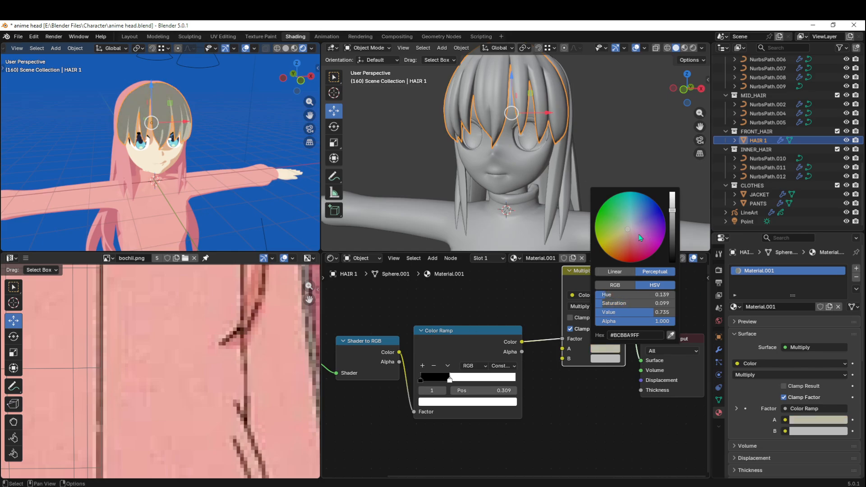
left_click_drag(627, 229, 629, 234)
- Sample the dark pink hair shadow beside the neck in the reference image as the Multiply node's A colour, #92545A
scroll(169, 344, "down", 10)
middle_click_drag(182, 338, 108, 435)
scroll(167, 379, "up", 5)
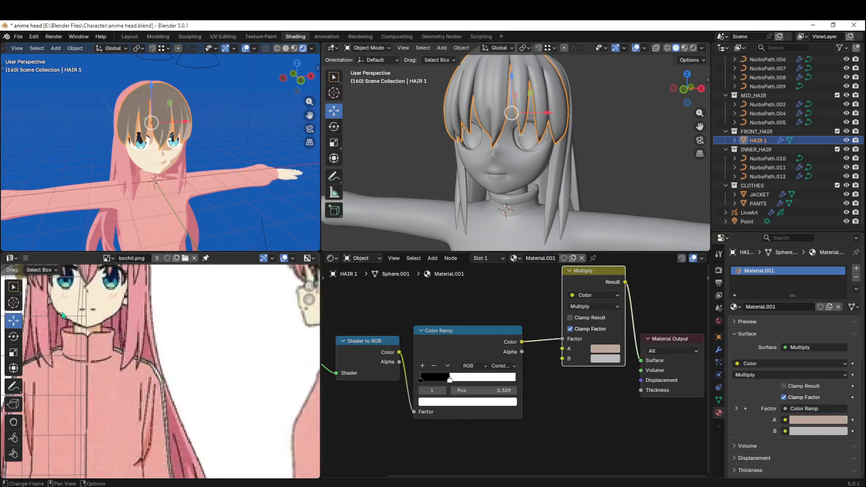
left_click(13, 258)
left_click(25, 302)
middle_click_drag(196, 339, 105, 385)
middle_click_drag(252, 323, 220, 360)
middle_click_drag(129, 349, 255, 346)
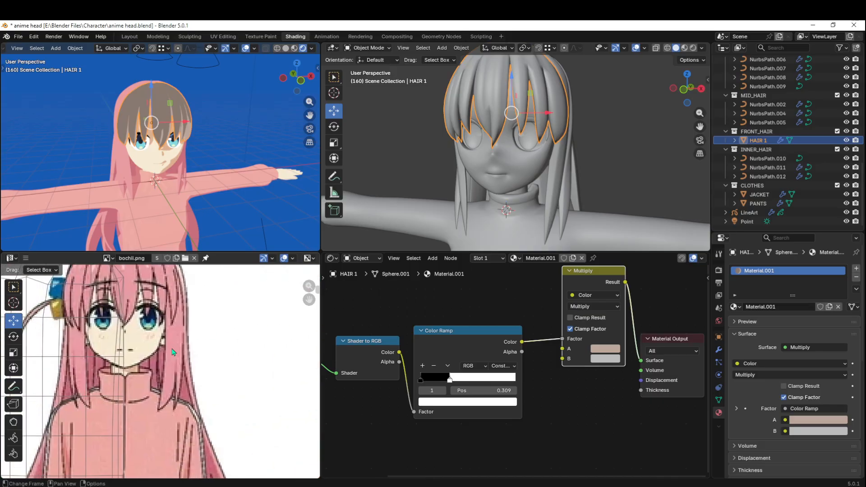
mouse_move(614, 353)
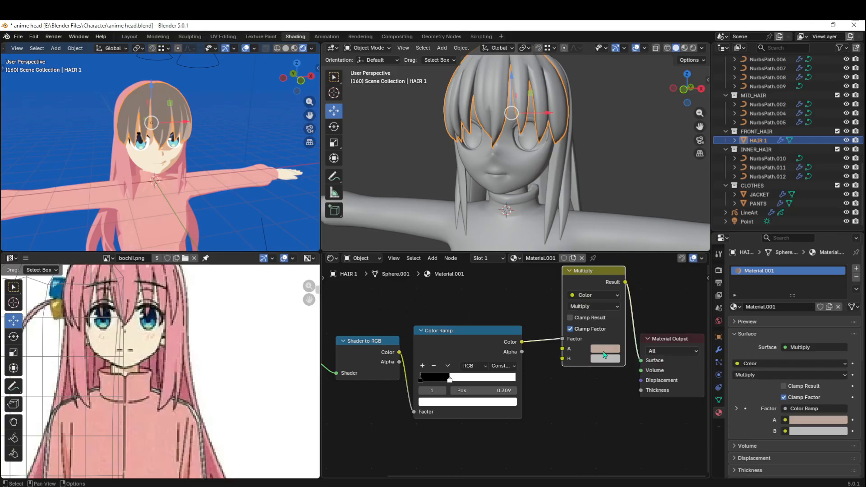
left_click(606, 354)
left_click(671, 335)
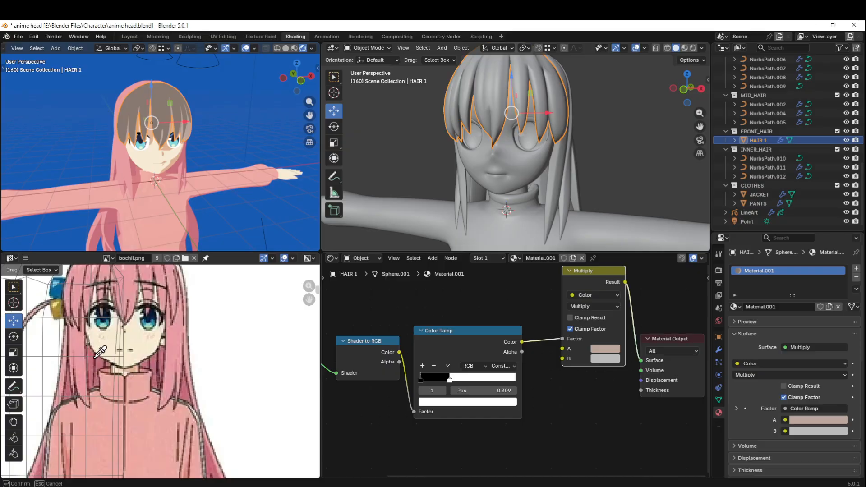
left_click(162, 356)
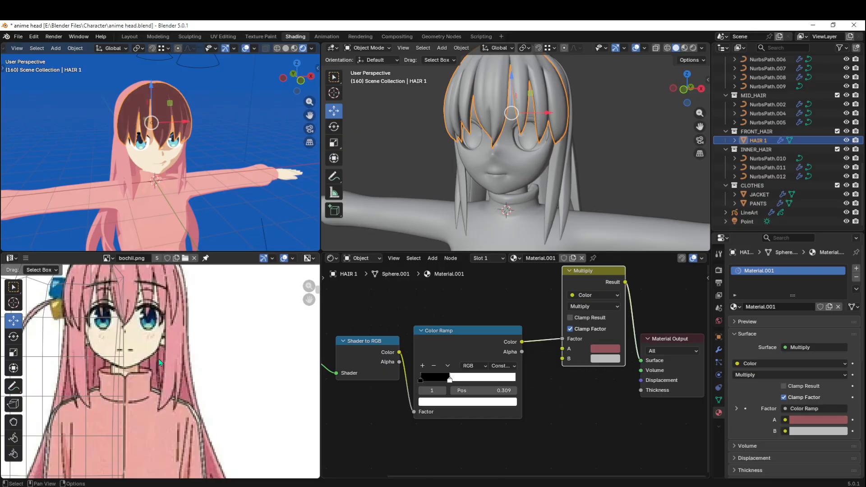
- Sample the light pink of the lit hair in the reference image as the Multiply node's B colour
left_click(614, 362)
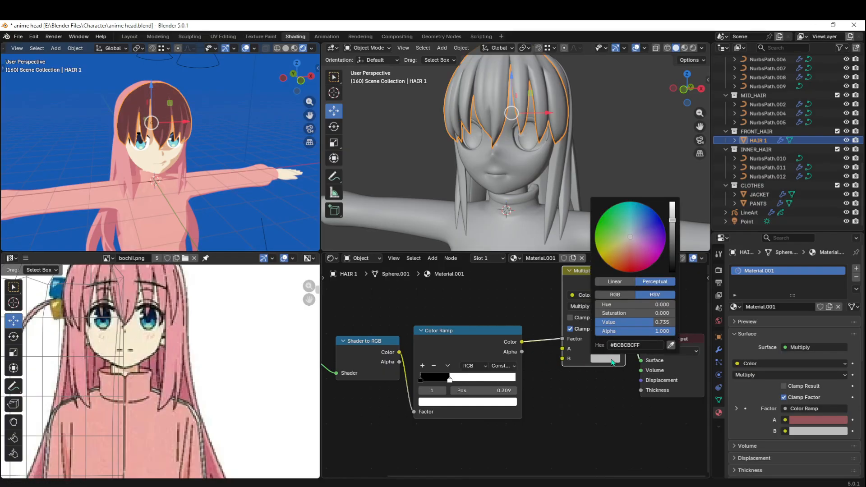
left_click(671, 336)
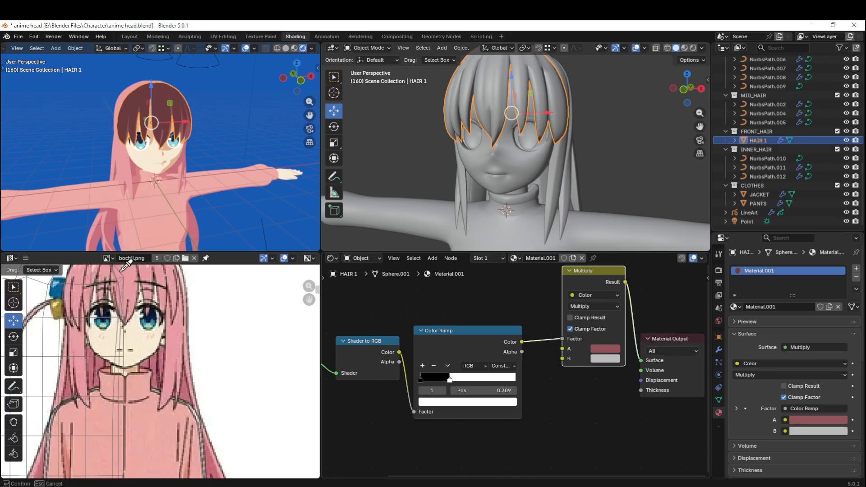
left_click(178, 300)
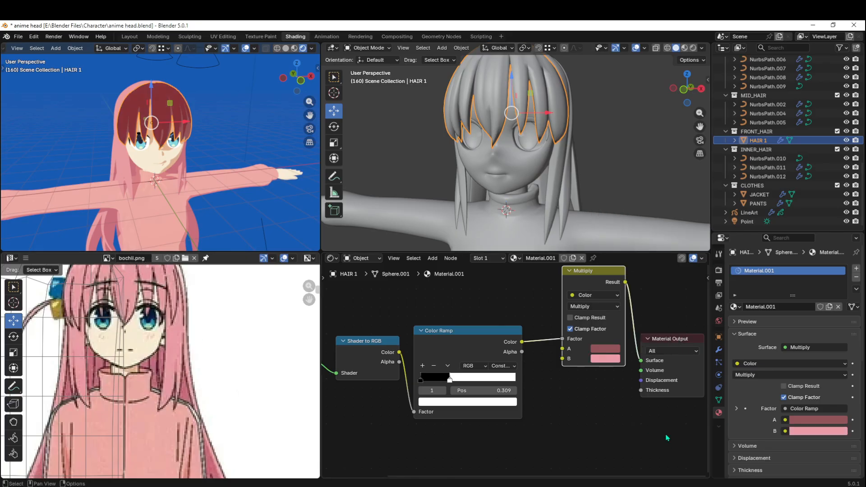
- Change the Multiply node's blending mode to Mix
left_click(591, 307)
left_click(592, 333)
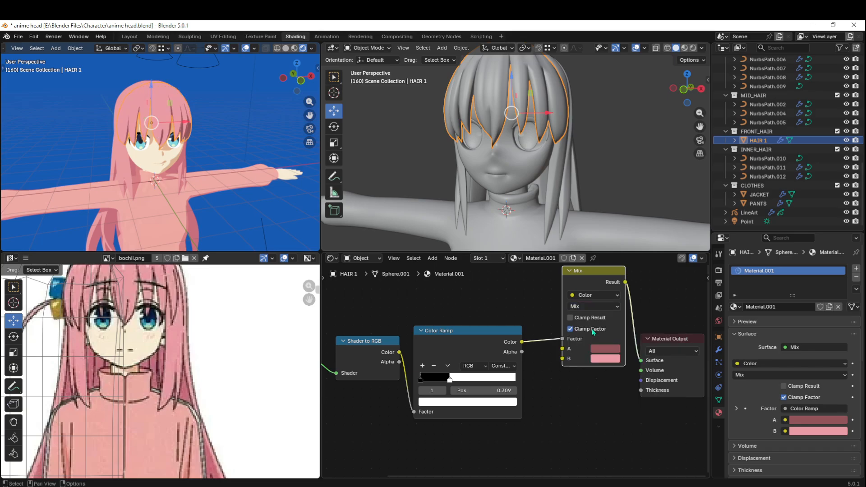
left_click(594, 307)
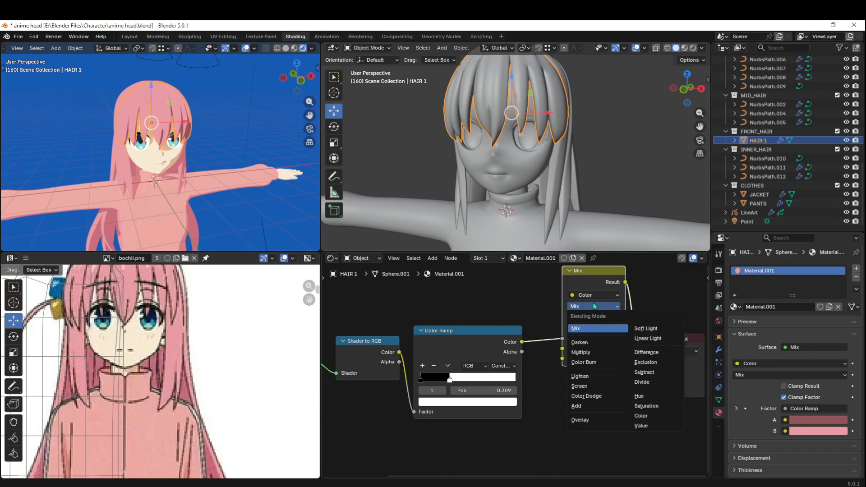
left_click(594, 307)
left_click(588, 307)
left_click(588, 330)
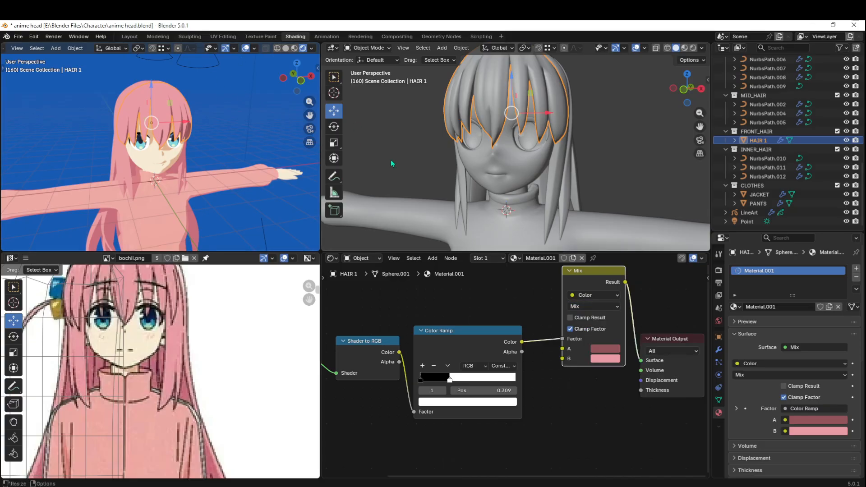
- Brighten the Mix node's A colour to a Value of 0.603
scroll(218, 150, "up", 5)
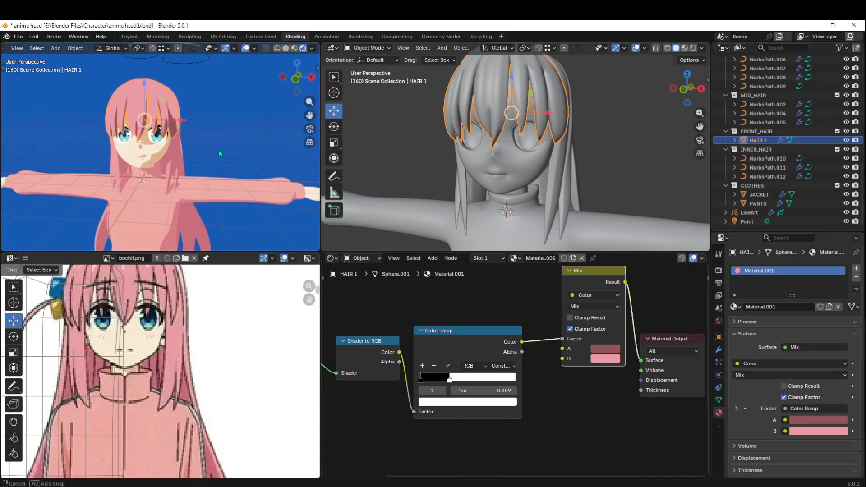
middle_click_drag(177, 172, 180, 155)
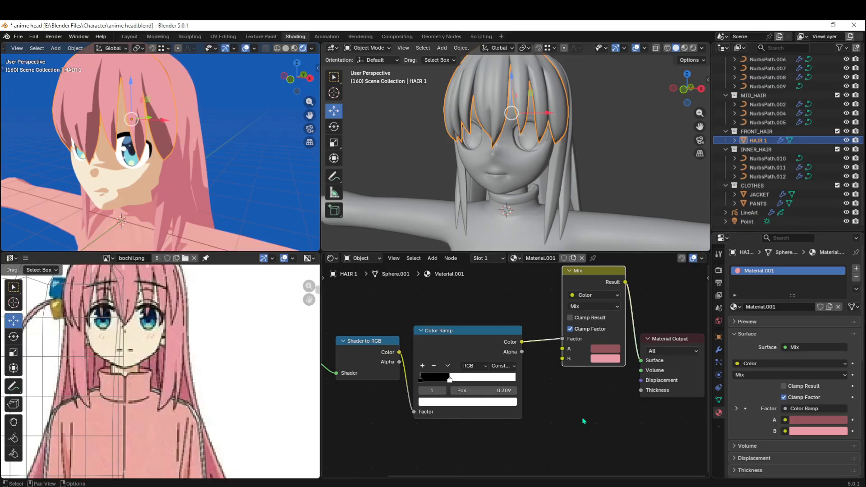
left_click(609, 351)
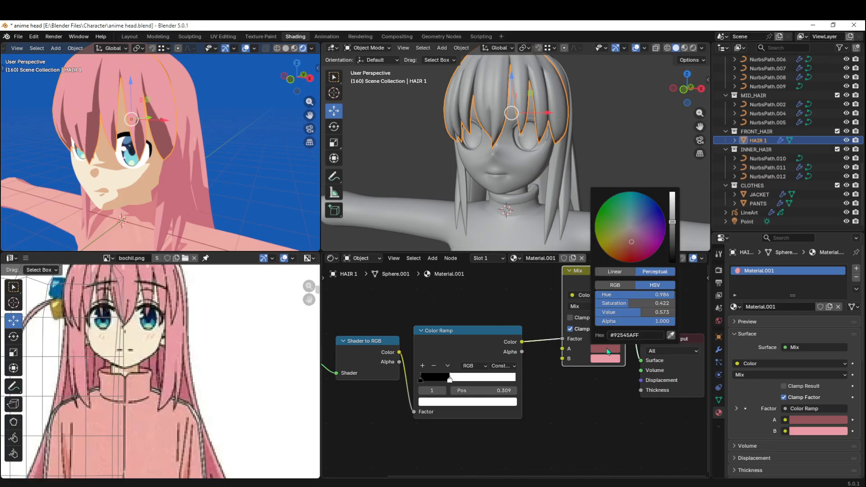
mouse_move(673, 224)
left_mouse_down()
mouse_move(672, 208)
mouse_move(675, 221)
left_mouse_up()
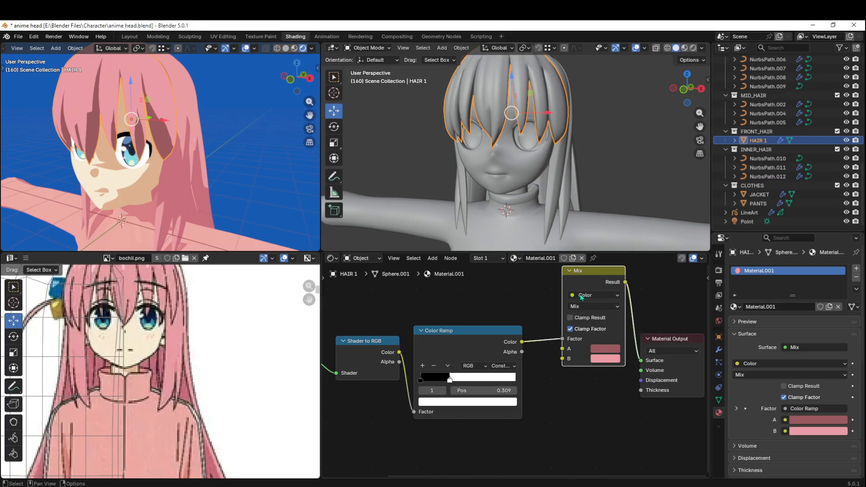
- Move the Color Ramp's white stop to 0.364 and inspect the black stop's colour
left_click_drag(451, 383, 454, 382)
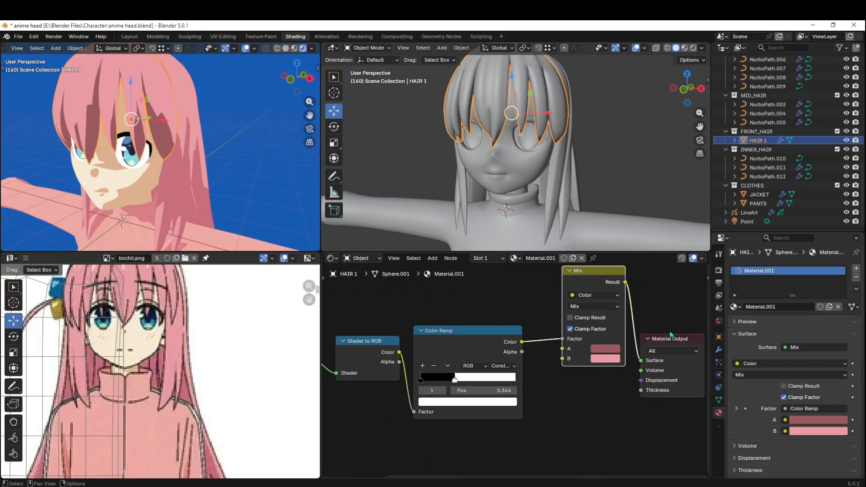
left_click(424, 381)
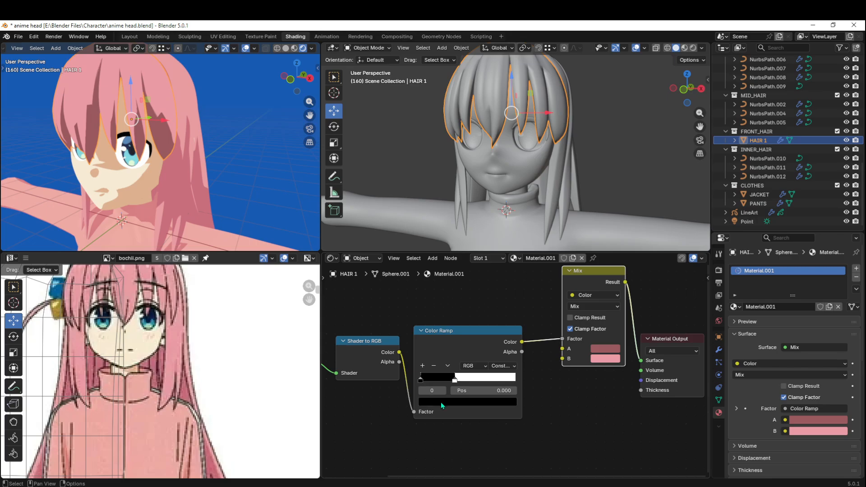
left_click(443, 404)
mouse_move(501, 315)
left_mouse_down()
mouse_move(501, 270)
mouse_move(501, 318)
left_mouse_up()
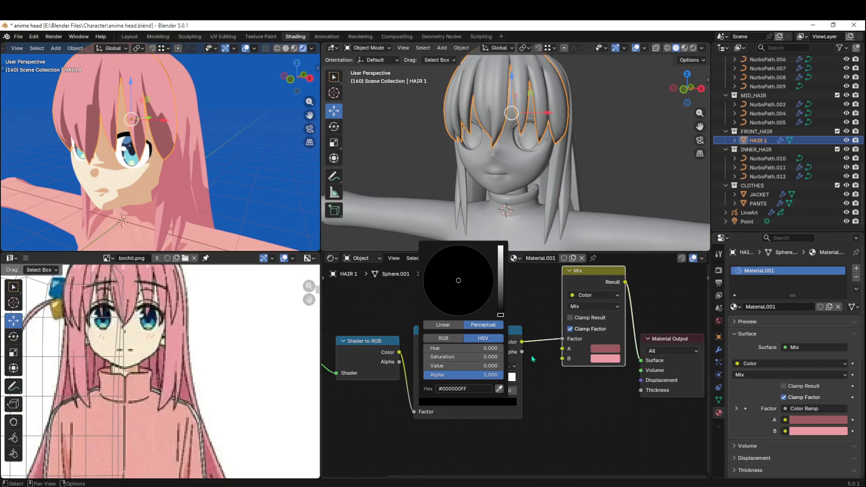
- Brighten the Mix node's A colour to a medium rosy pink, slightly darker than the B colour
left_click(603, 351)
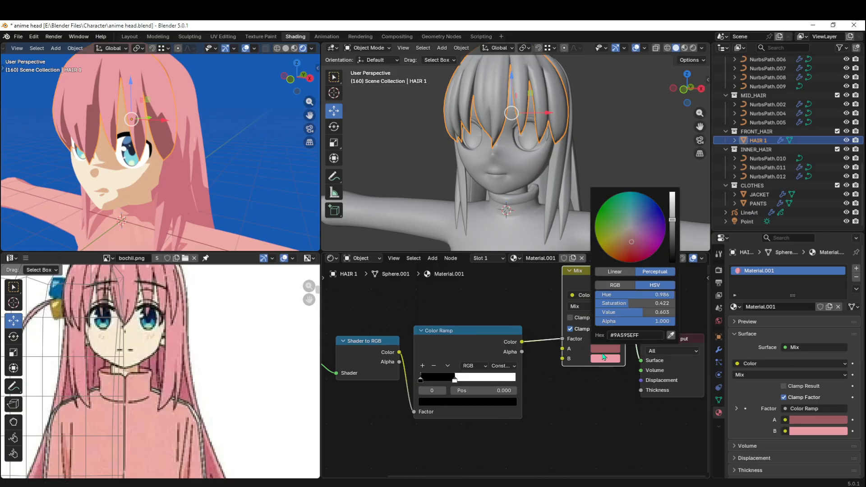
left_click_drag(673, 221, 673, 195)
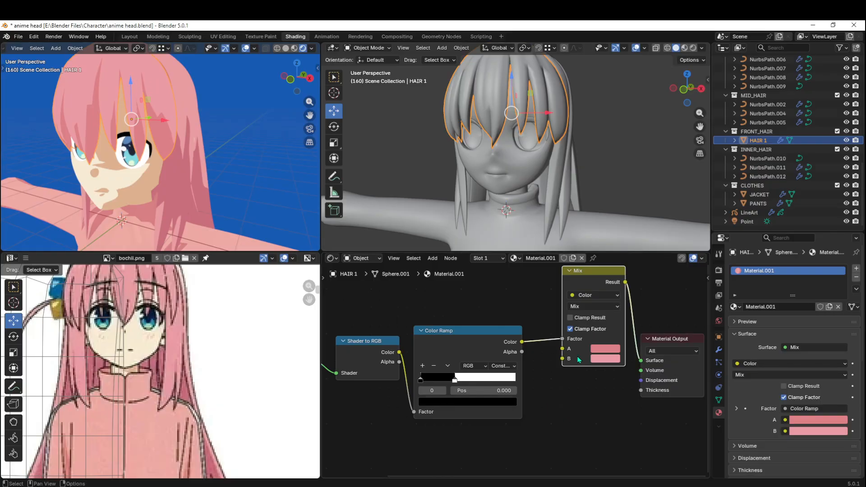
left_click(603, 352)
left_click_drag(672, 202, 673, 205)
scroll(525, 393, "down", 2)
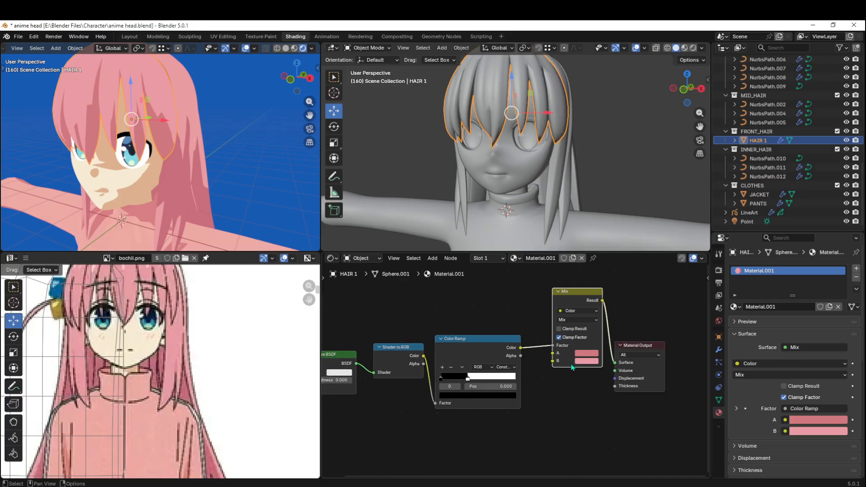
left_click(588, 363)
key("Escape")
- Select the side strand NurbsPath.004 to compare its hair material's Mix colours
middle_click_drag(175, 174, 127, 117)
left_click(127, 151)
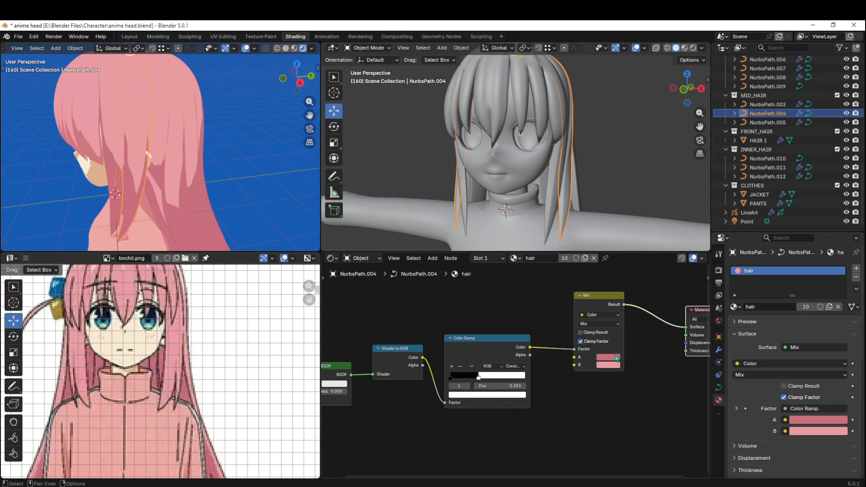
mouse_move(614, 371)
- Select strands NurbsPath.002, 004, 005, 008 and 006, and remove the hair material slot from NurbsPath.006
left_click(99, 103)
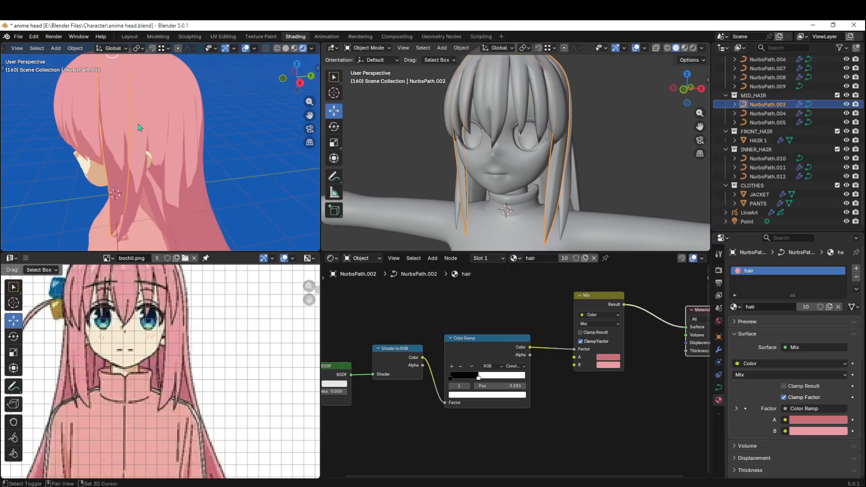
left_click(151, 120, "shift")
left_click(210, 148, "shift")
middle_click_drag(486, 149, 468, 119)
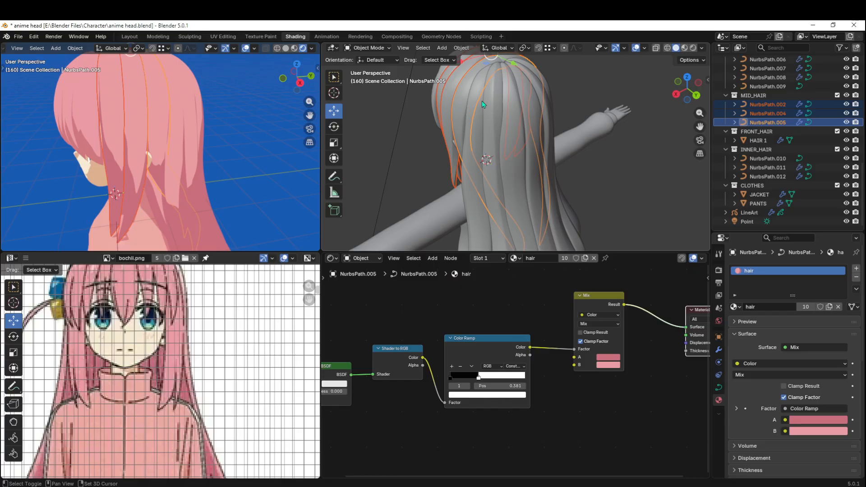
left_click(482, 101, "shift")
left_click(512, 97, "shift")
left_click(521, 150, "shift")
middle_click_drag(521, 149, 568, 153)
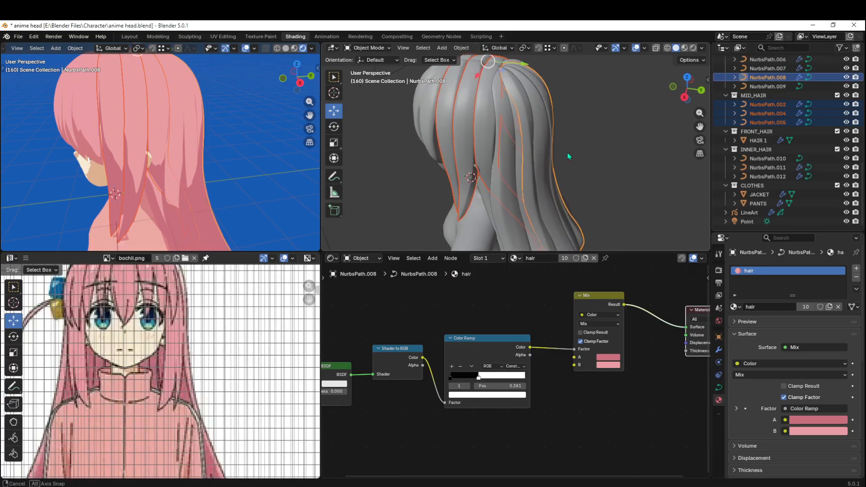
left_click(529, 104, "shift")
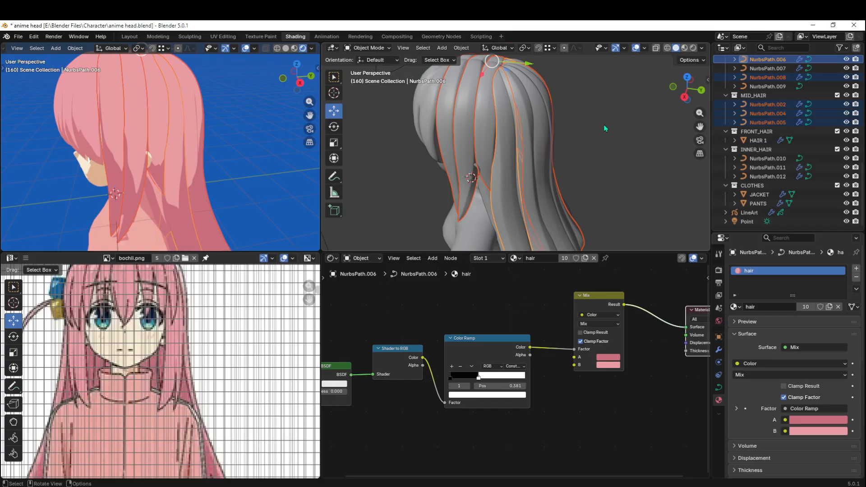
left_click(856, 277)
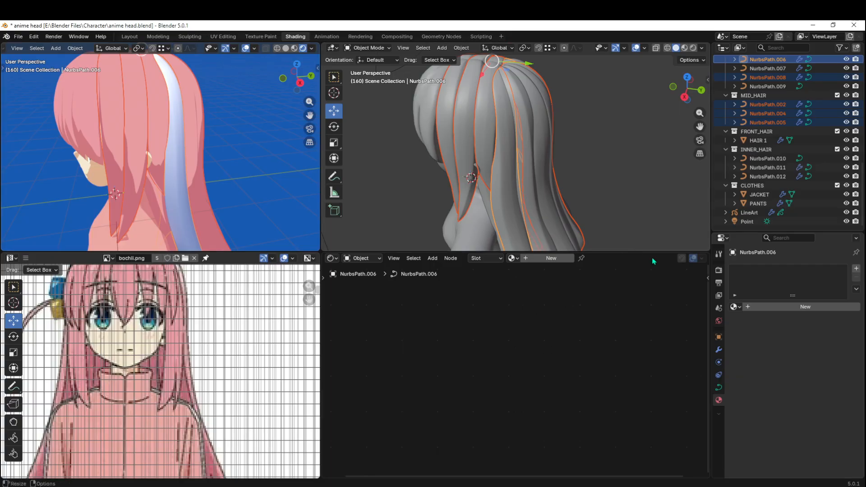
key("ctrl+z")
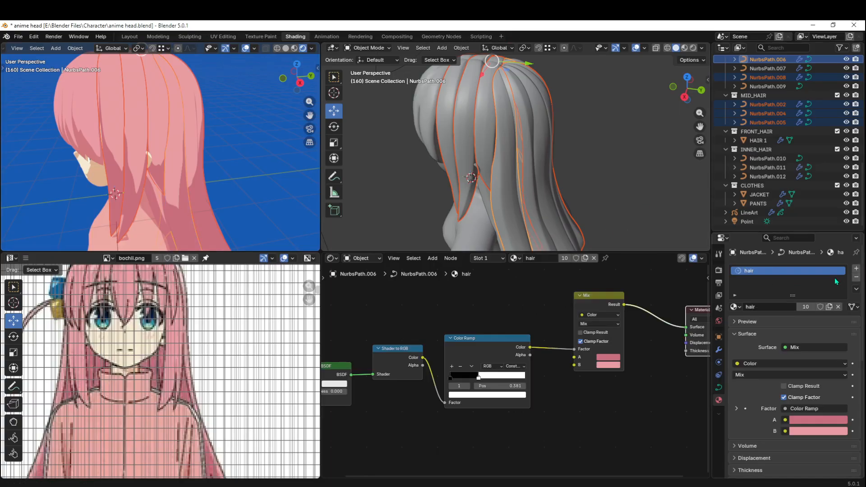
left_click(857, 277)
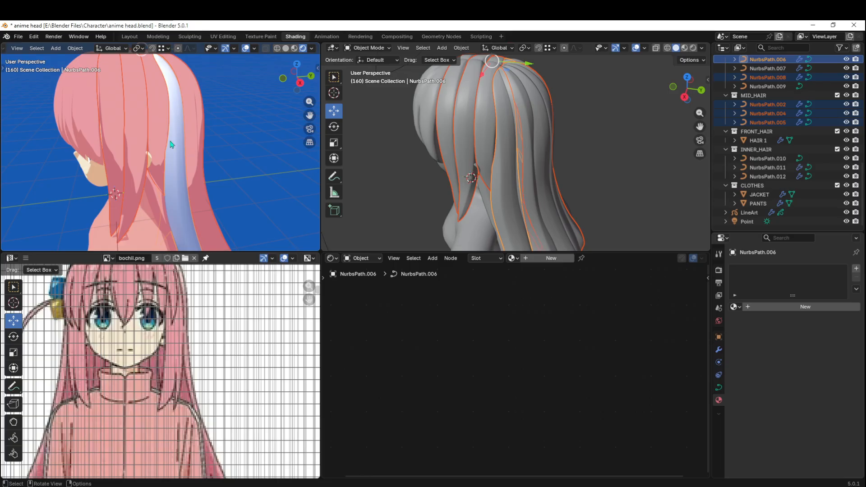
- Remove the hair material slot from the side strands NurbsPath.002, NurbsPath.005 and NurbsPath.004
left_click(152, 120)
left_click(140, 121, "shift")
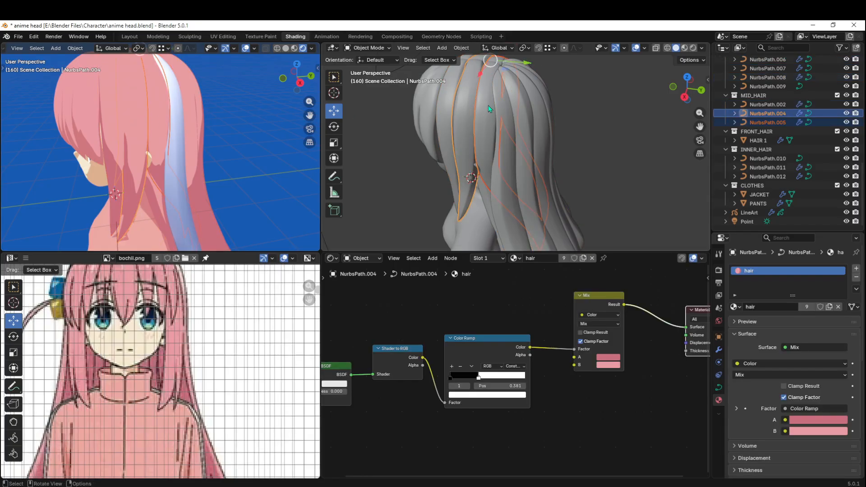
left_click(126, 120)
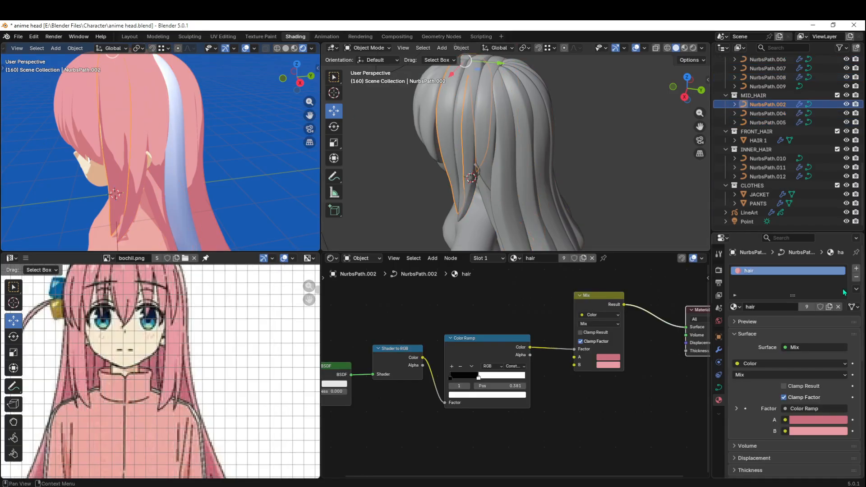
left_click(856, 277)
left_click(141, 94)
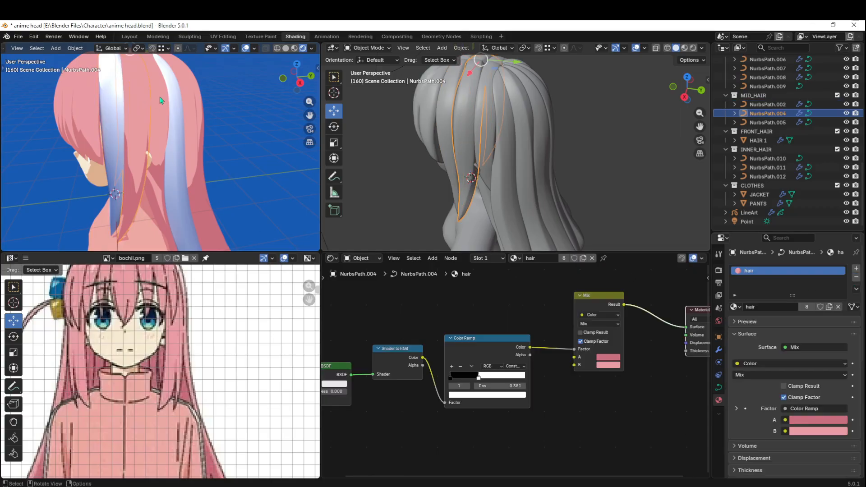
left_click(158, 100, "shift")
left_click(857, 277)
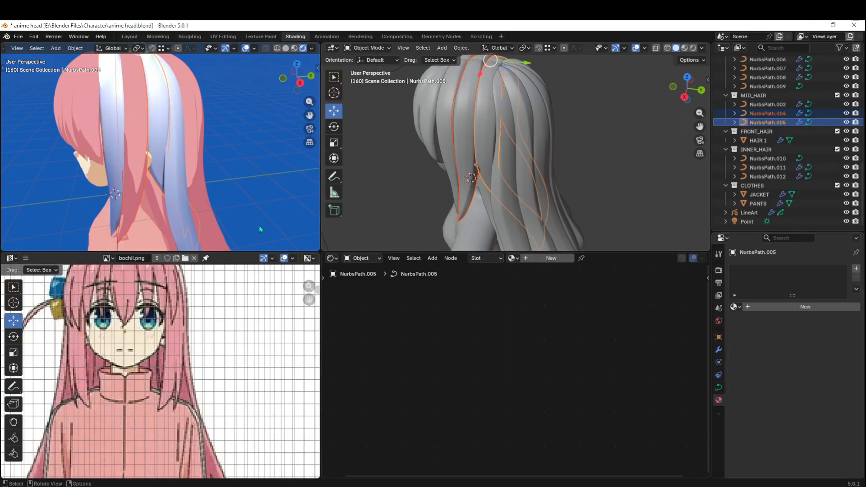
left_click(145, 117)
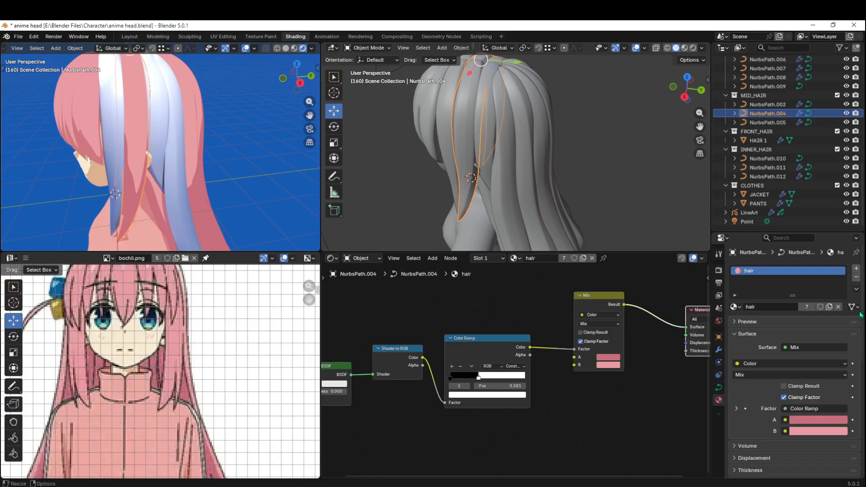
left_click(856, 277)
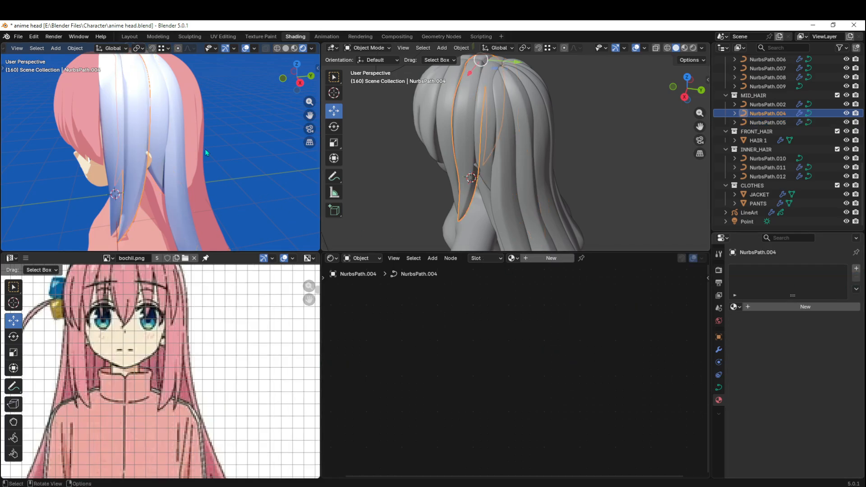
- Compare the material slots of the front hair HAIR 1 with those of strands NurbsPath.002 and NurbsPath.005
middle_click_drag(397, 176, 501, 149)
left_click(83, 105)
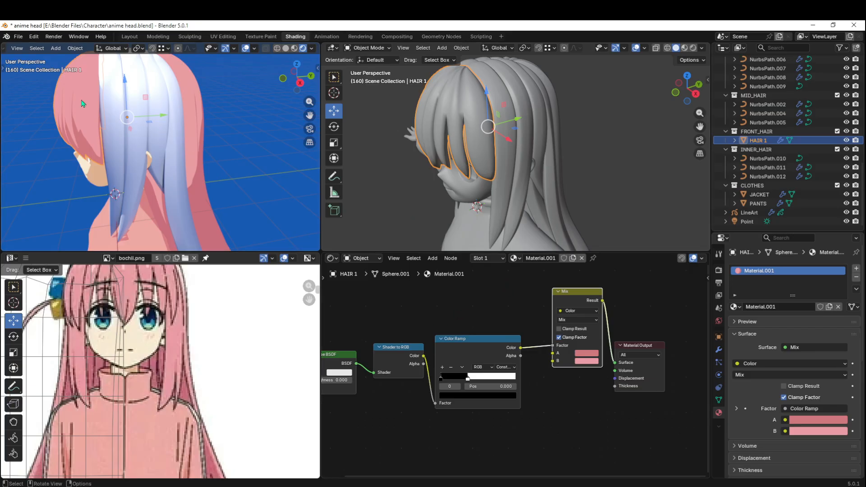
middle_click_drag(430, 129, 478, 132)
middle_click_drag(108, 135, 131, 125)
left_click(146, 88)
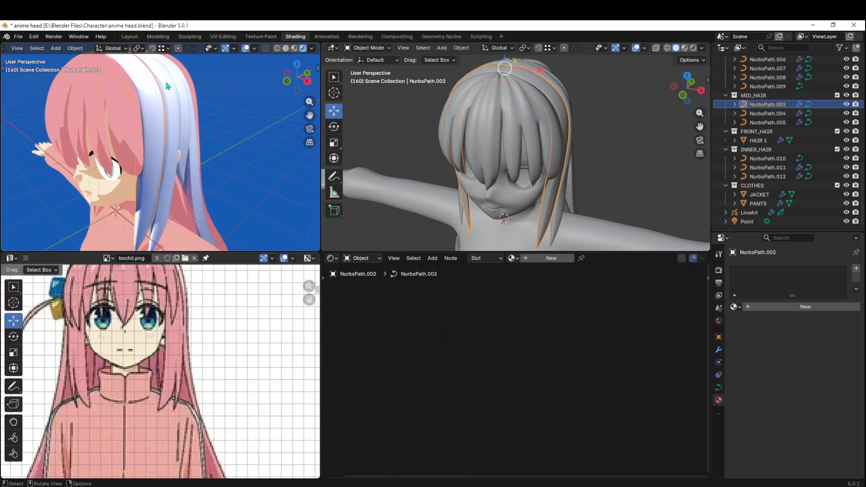
left_click(172, 81)
left_click(186, 85)
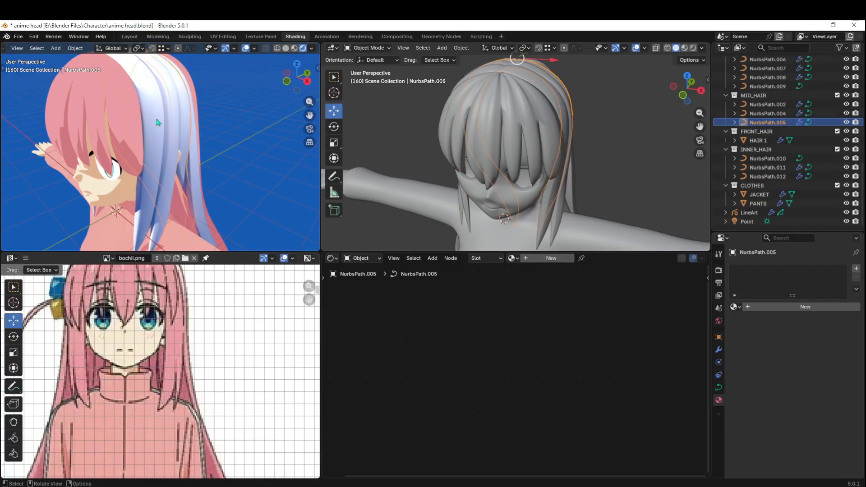
middle_click_drag(195, 89, 234, 140)
left_click(202, 151)
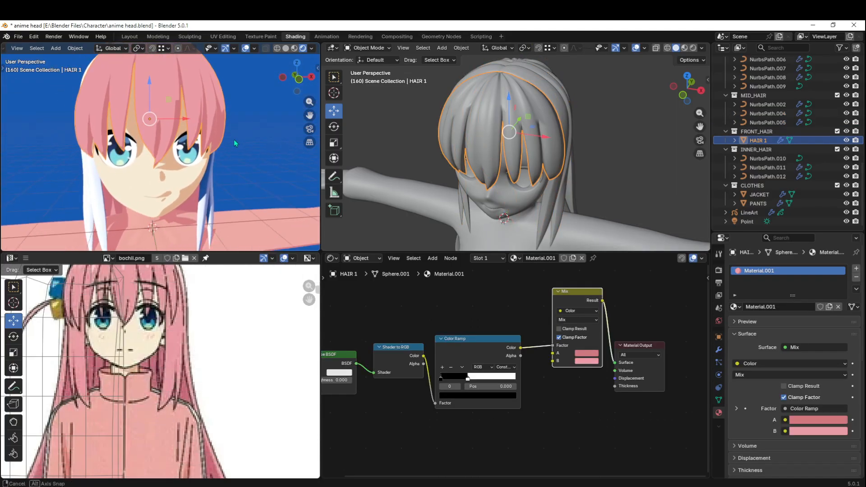
- Examine the toon shadow shapes on the front hair up close against its mesh in Edit Mode
scroll(167, 98, "up", 5)
middle_click_drag(167, 98, 147, 126, "shift")
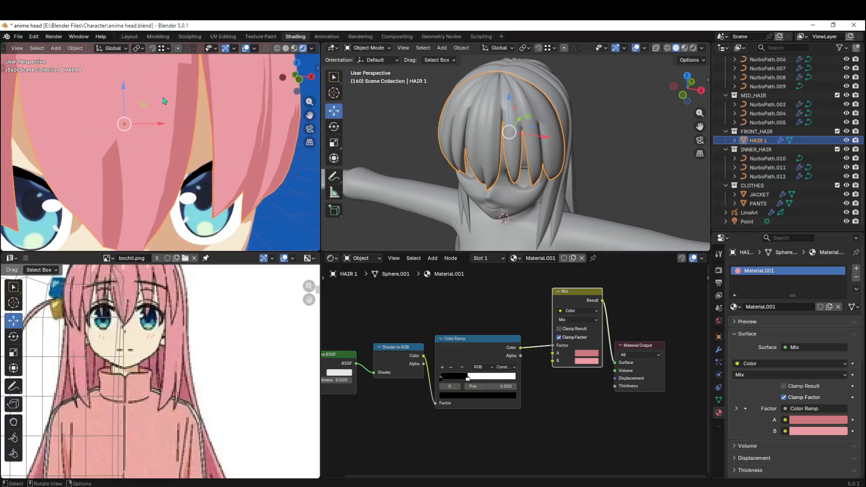
key("Tab")
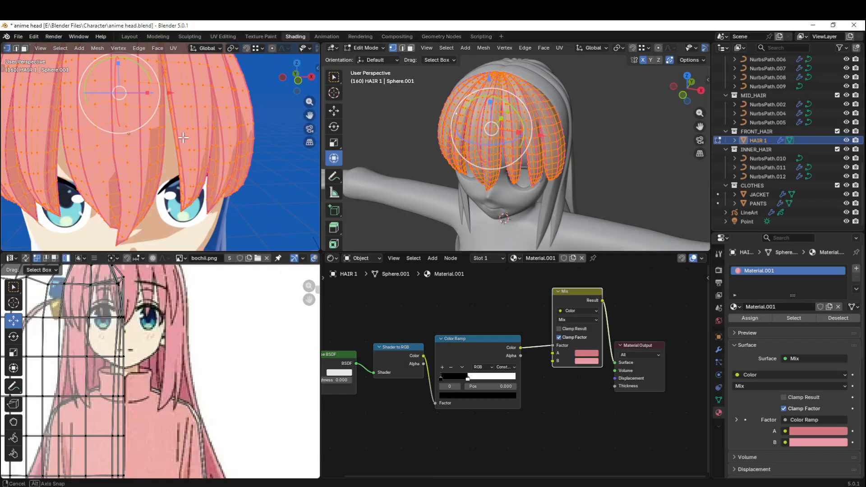
middle_click_drag(190, 139, 178, 134)
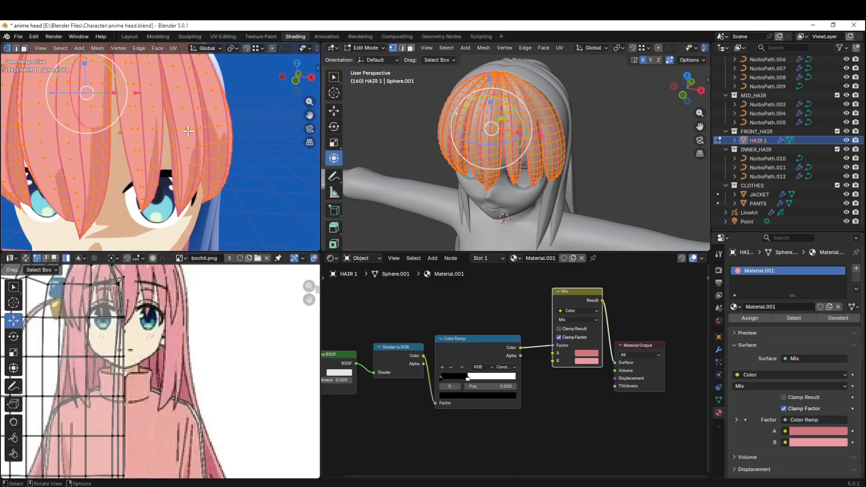
key("Tab")
scroll(172, 121, "down", 2)
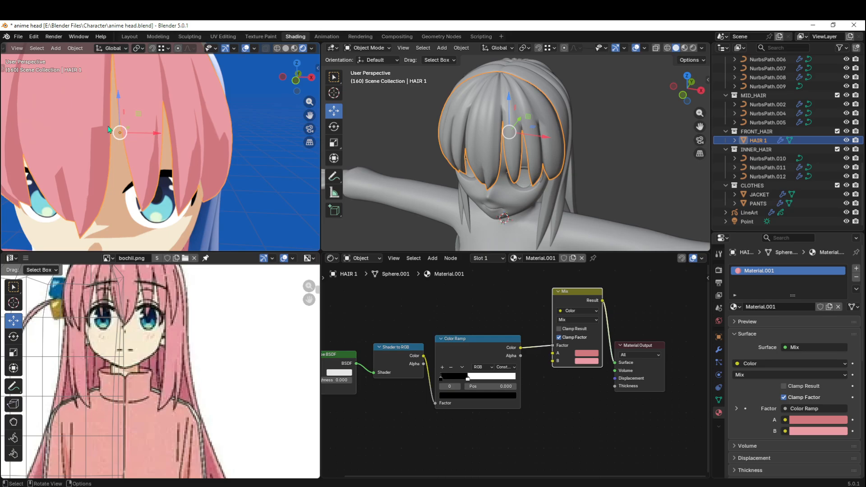
middle_click_drag(183, 130, 104, 126)
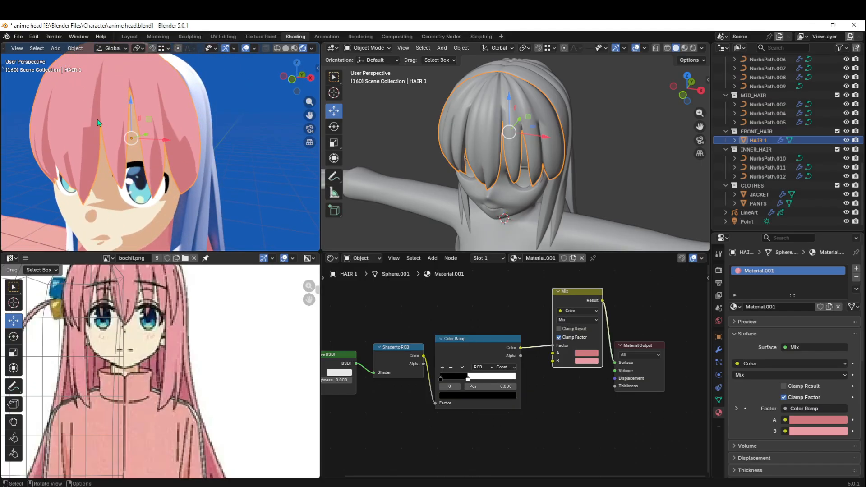
key("Tab")
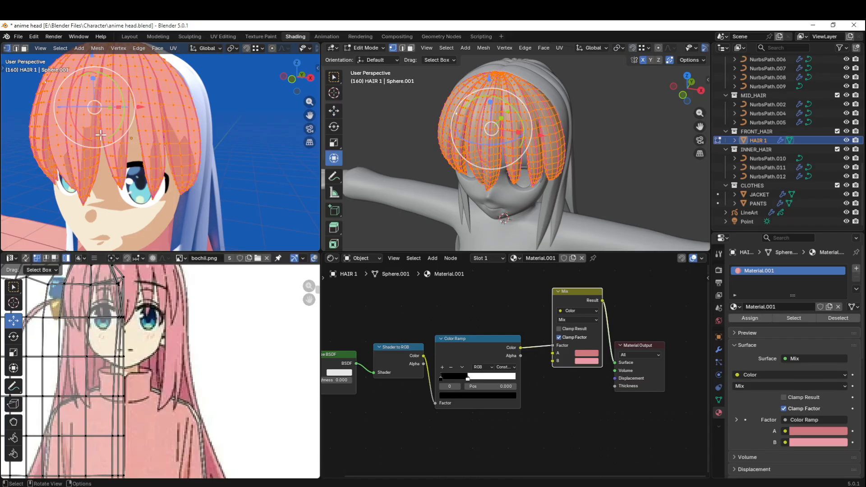
key("Tab")
- Examine the front hair's toon shading on the whole head from the front and both sides
middle_click_drag(90, 135, 170, 166)
scroll(217, 184, "down", 6)
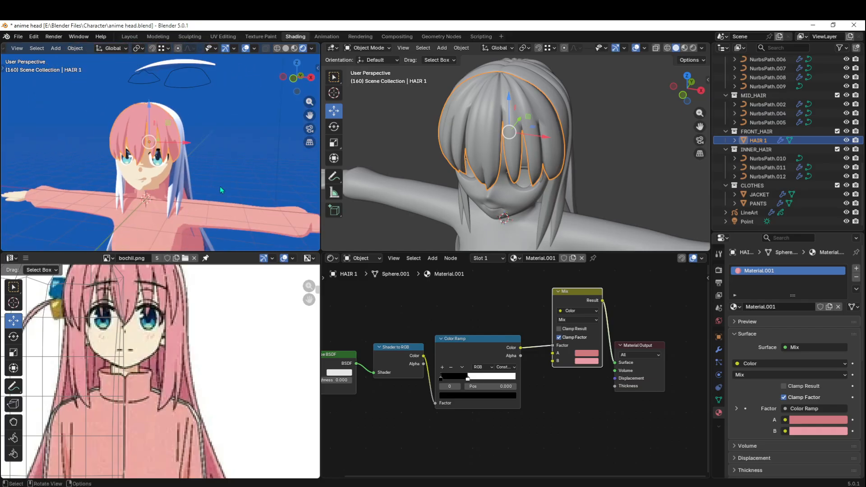
middle_click_drag(220, 186, 194, 181)
scroll(194, 181, "up", 5)
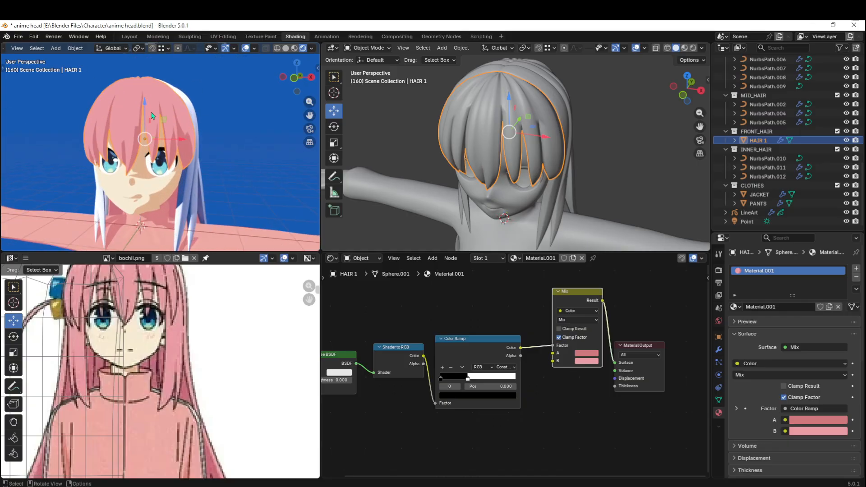
scroll(145, 129, "up", 3)
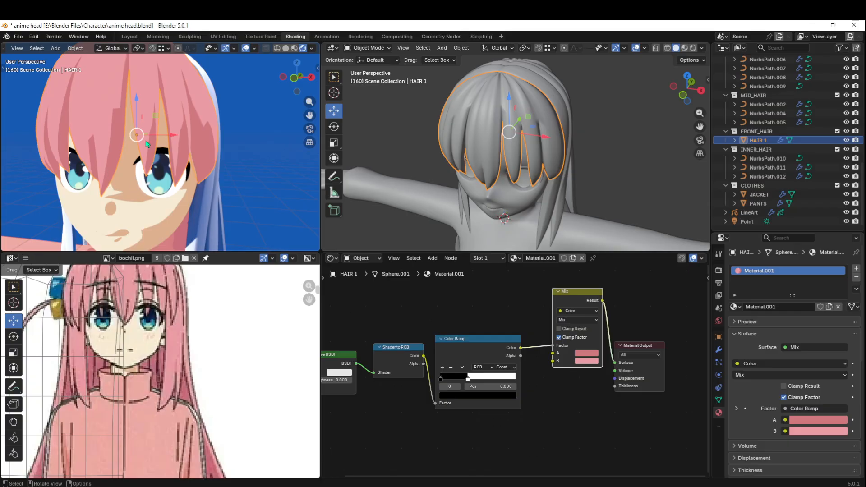
scroll(144, 153, "down", 1)
middle_click_drag(170, 190, 214, 192)
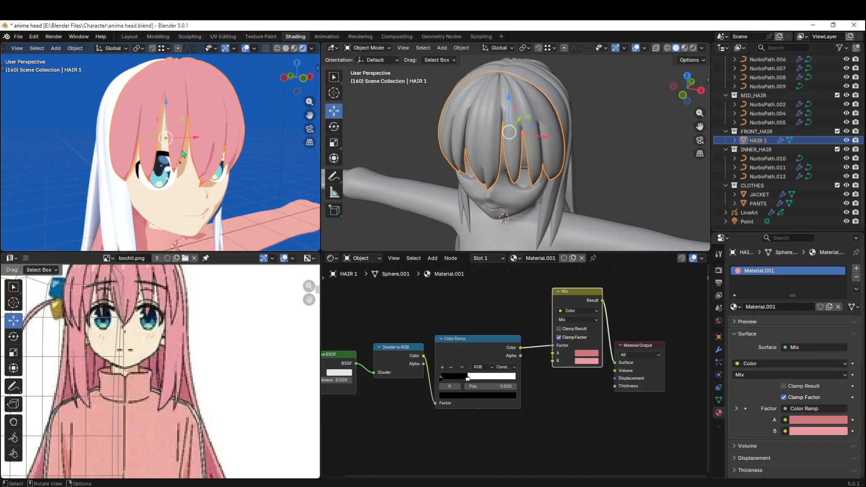
middle_click_drag(244, 175, 220, 162)
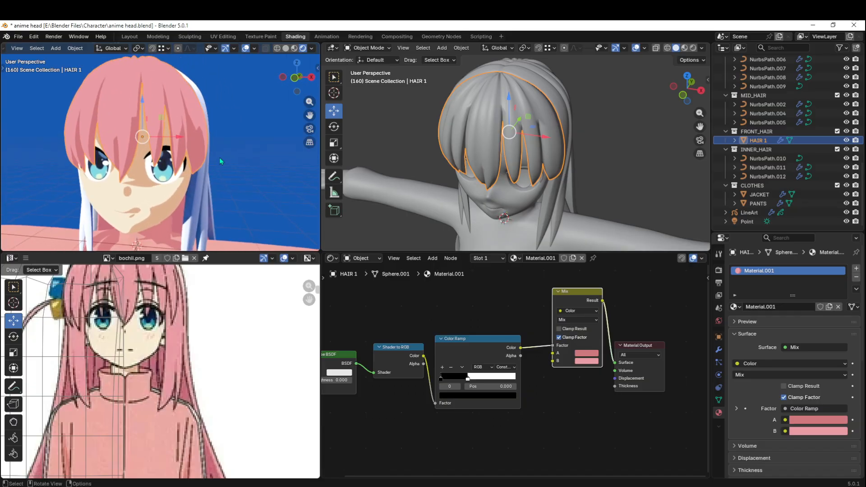
scroll(220, 161, "down", 4)
scroll(216, 173, "up", 1)
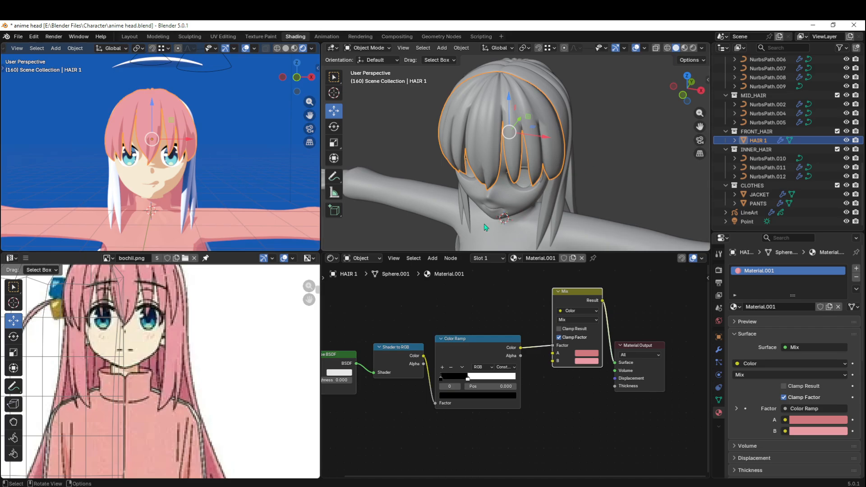
scroll(194, 178, "up", 2)
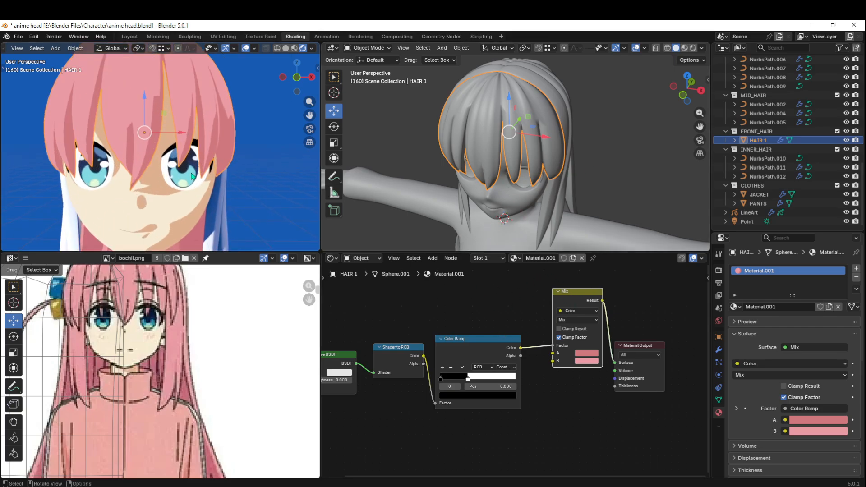
middle_click_drag(194, 177, 97, 120)
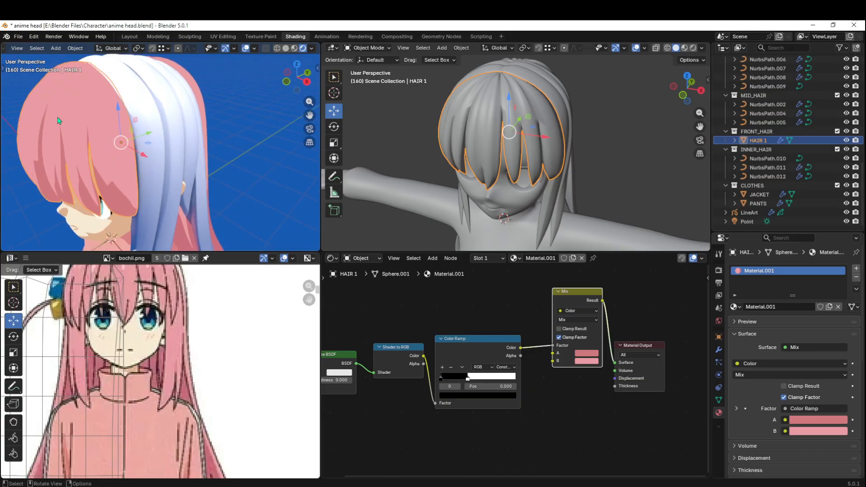
middle_click_drag(172, 135, 119, 116)
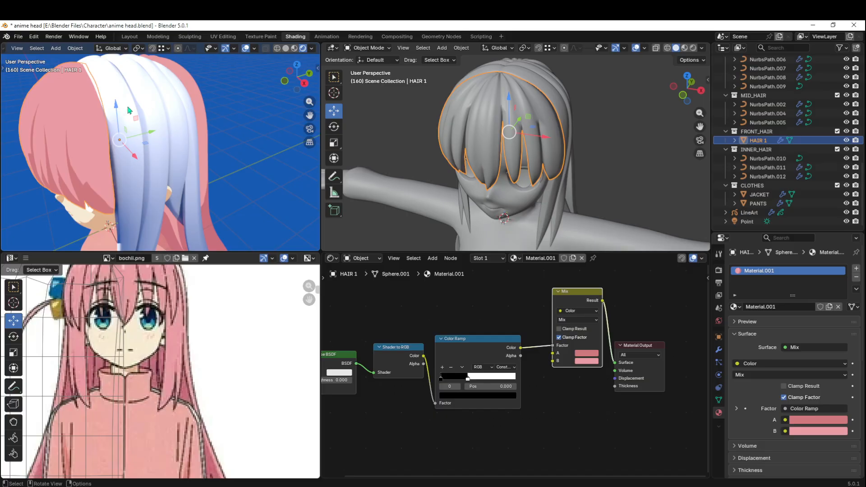
- Check the material slots of the bare side strands, including NurbsPath.006, and clear the selection
left_click(128, 111)
left_click(181, 111)
left_click(188, 110)
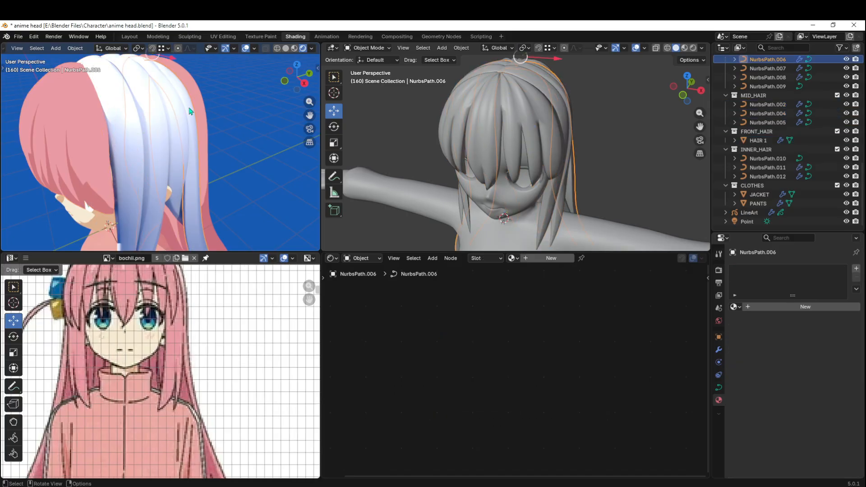
middle_click_drag(192, 111, 189, 152)
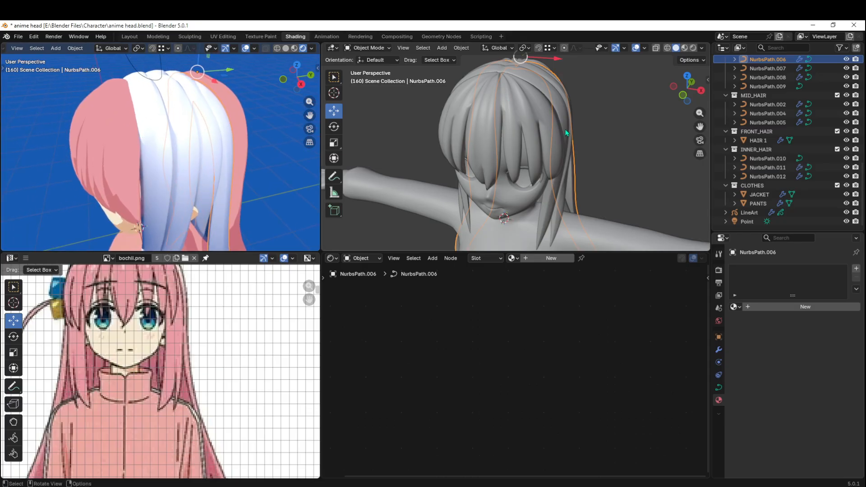
middle_click_drag(567, 135, 498, 151)
left_click(595, 133)
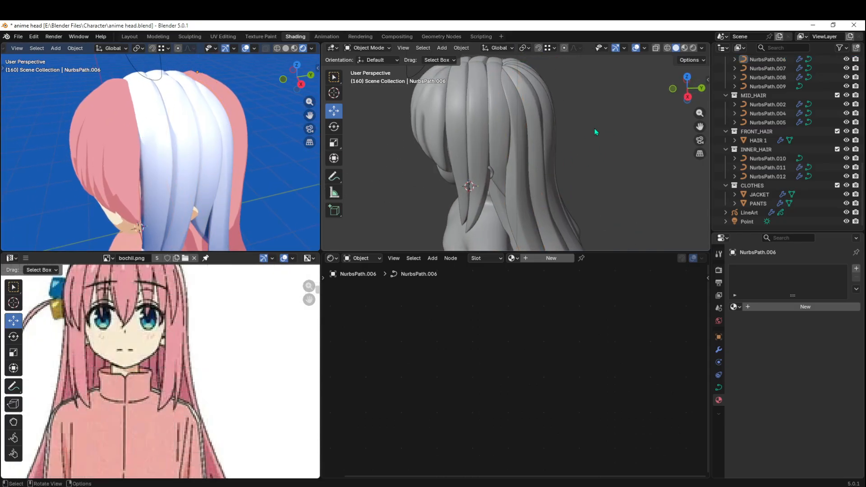
- Link HAIR 1's material to strands NurbsPath.006, NurbsPath.005, NurbsPath.004 and NurbsPath.002, and deselect everything
left_click(511, 100)
left_click(496, 109, "shift")
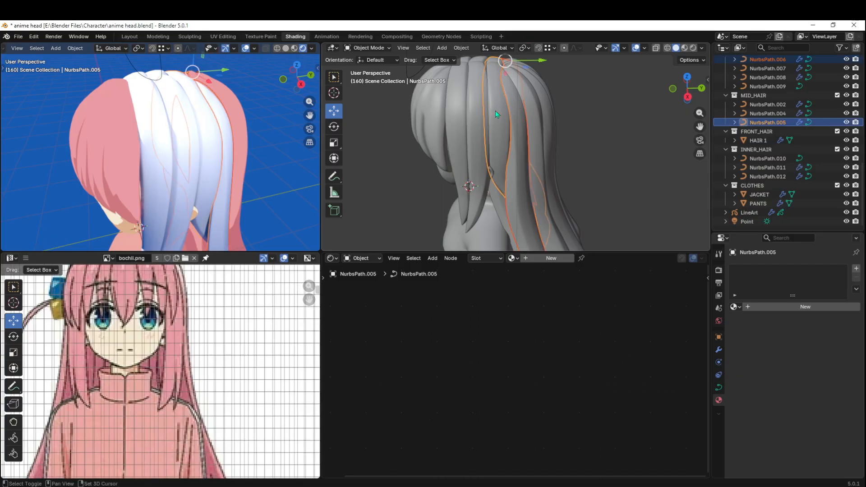
left_click(474, 116, "shift")
left_click(461, 117, "shift")
middle_click_drag(459, 117, 460, 147)
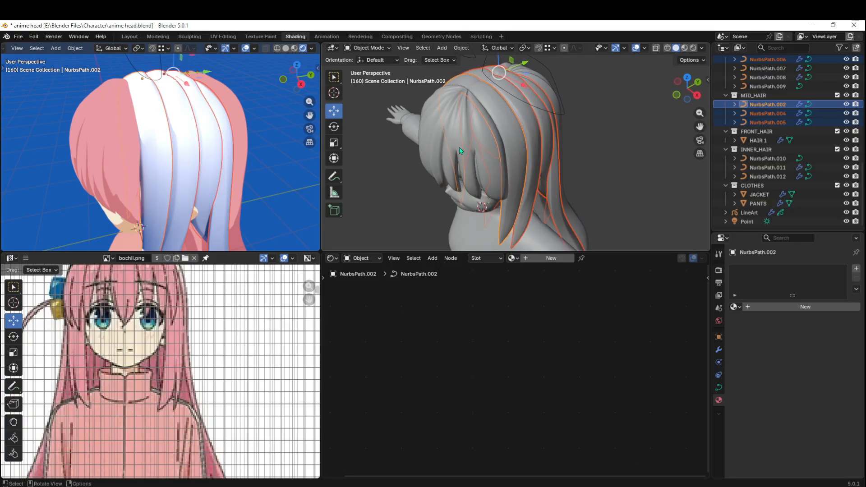
left_click(439, 126, "shift")
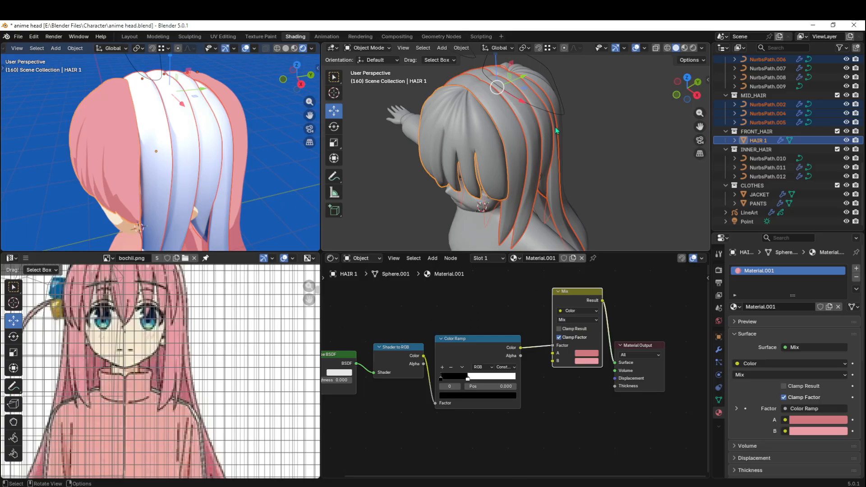
key("ctrl+l")
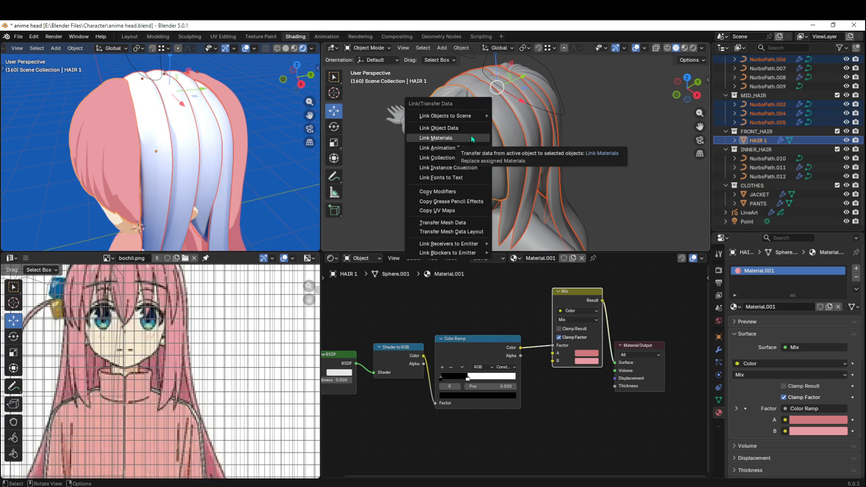
left_click(473, 139)
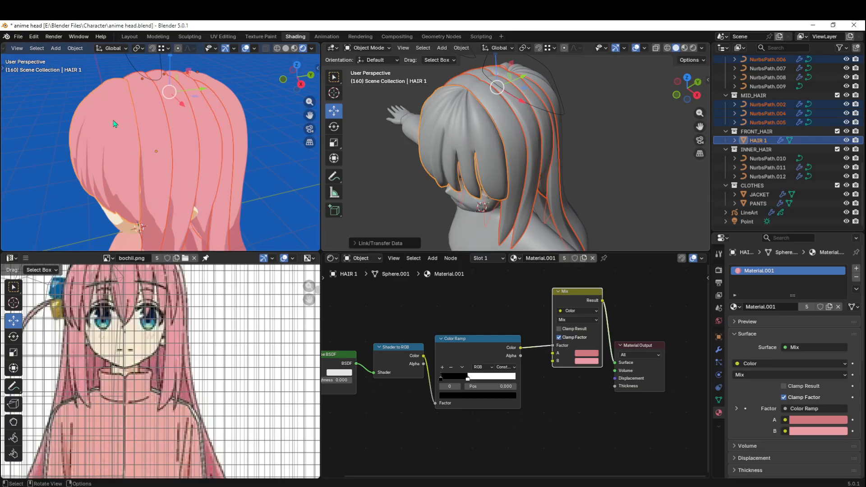
left_click(615, 119)
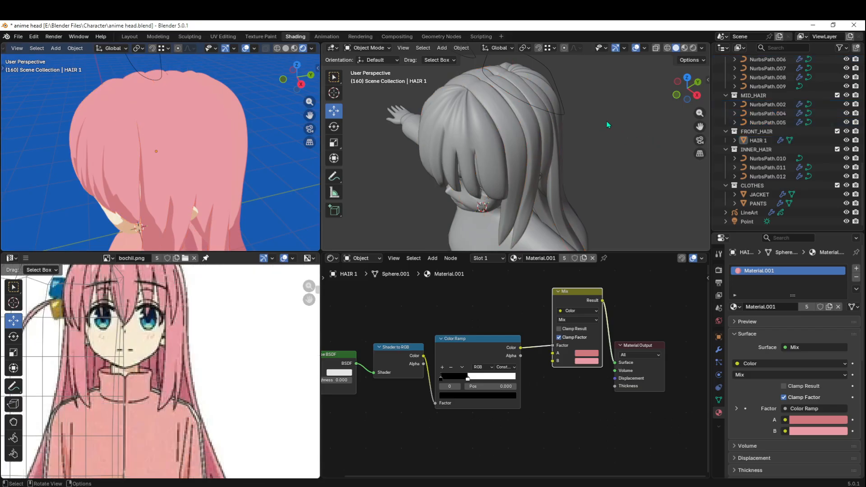
- Turn the Outliner area into a Text Editor and create a new text block
left_click(723, 48)
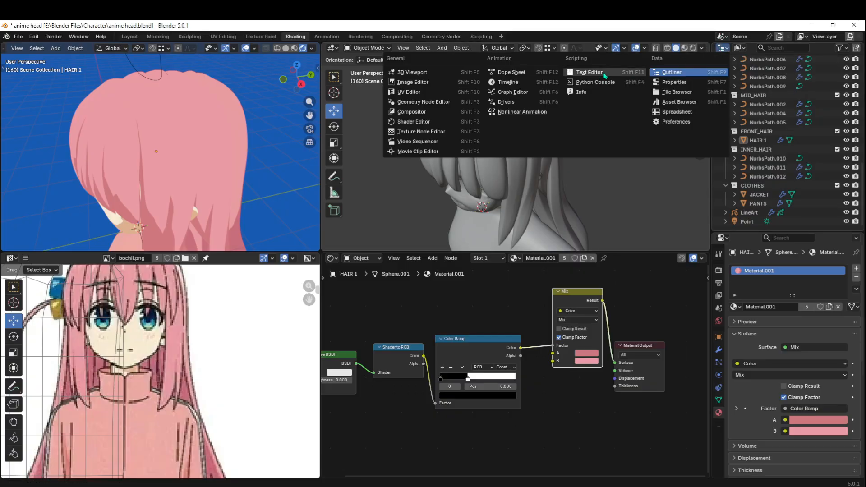
left_click(590, 72)
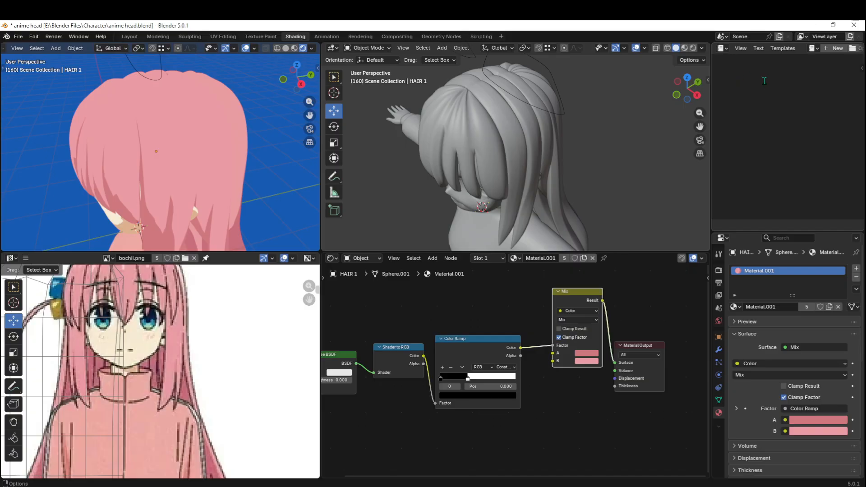
left_click(835, 48)
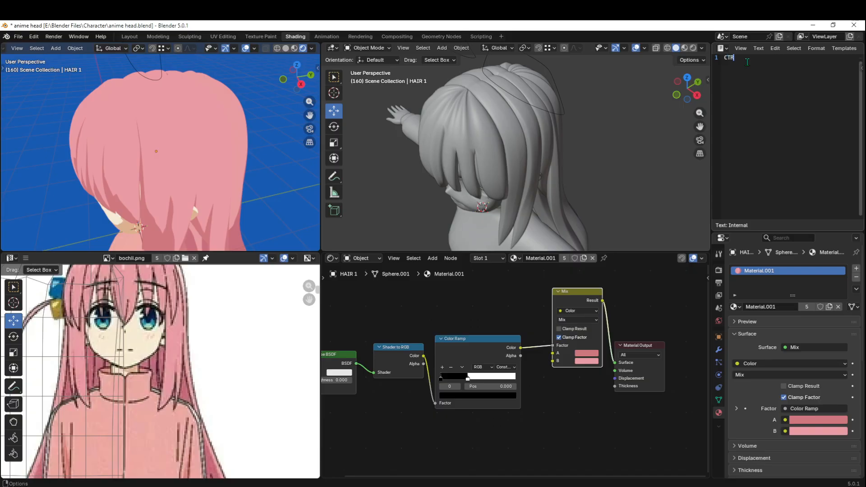
- Write the note "CTRL - L - LINK MATERIAL" in the new text block
type("CTRL -")
type(" 1")
type(" - 1")
type("INK MATE")
key("BackSpace")
type("L")
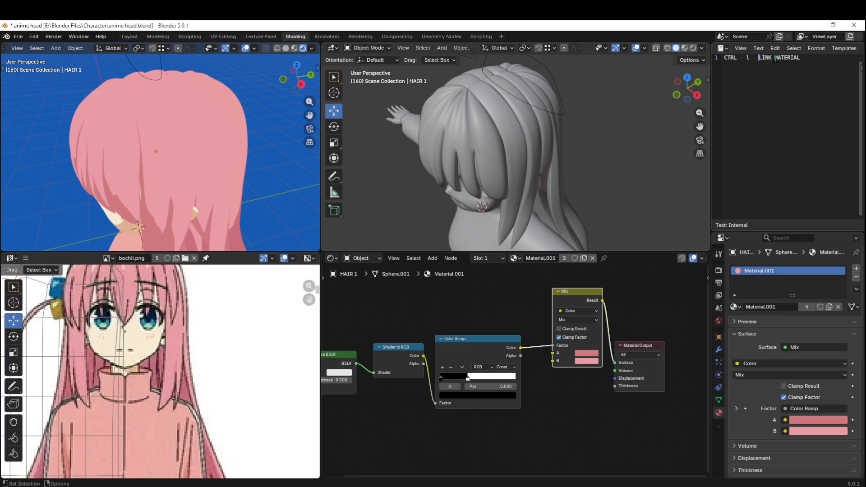
key("BackSpace")
type("L")
- Select the front hair HAIR 1 and rename its material as HAIR2
left_click(489, 127, "shift")
key("ctrl+l")
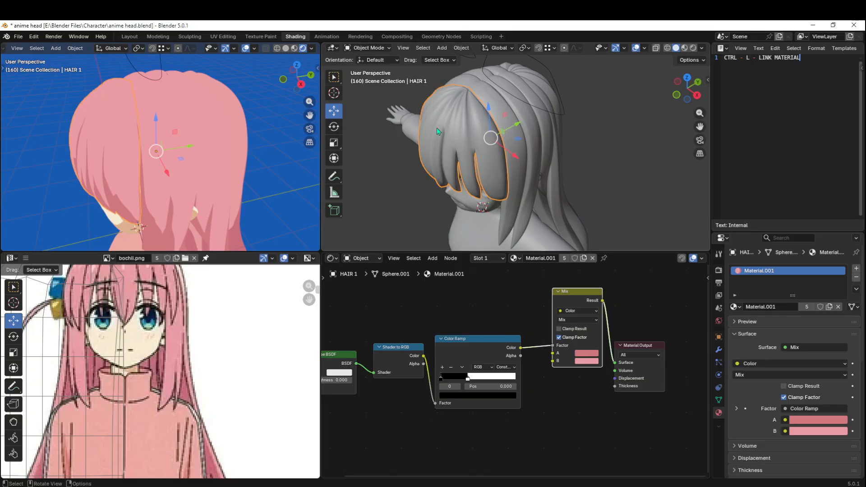
scroll(507, 289, "down", 1)
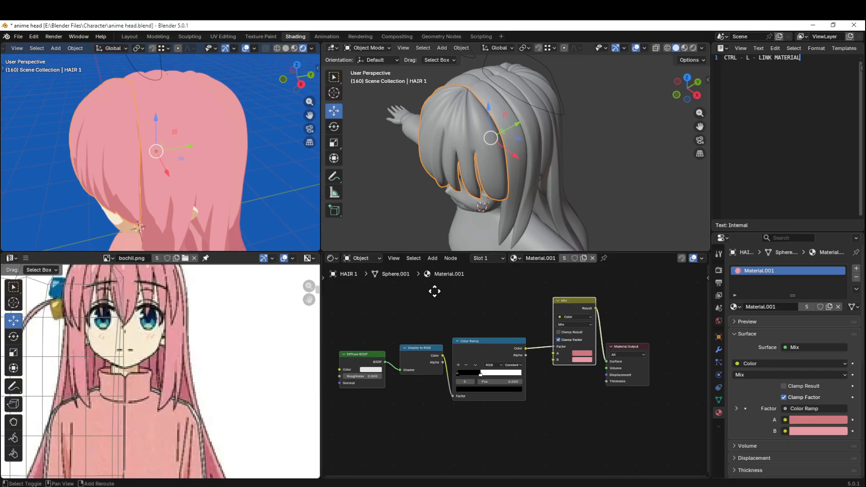
left_click(773, 307)
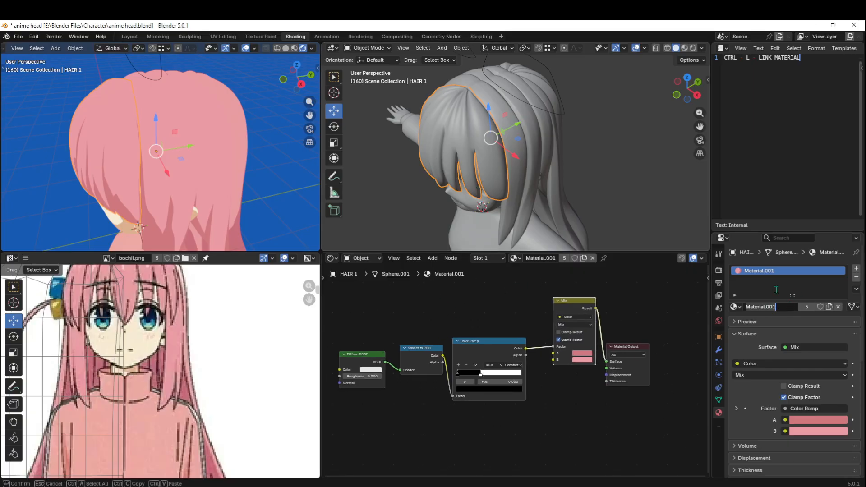
type("HAR")
key("Return")
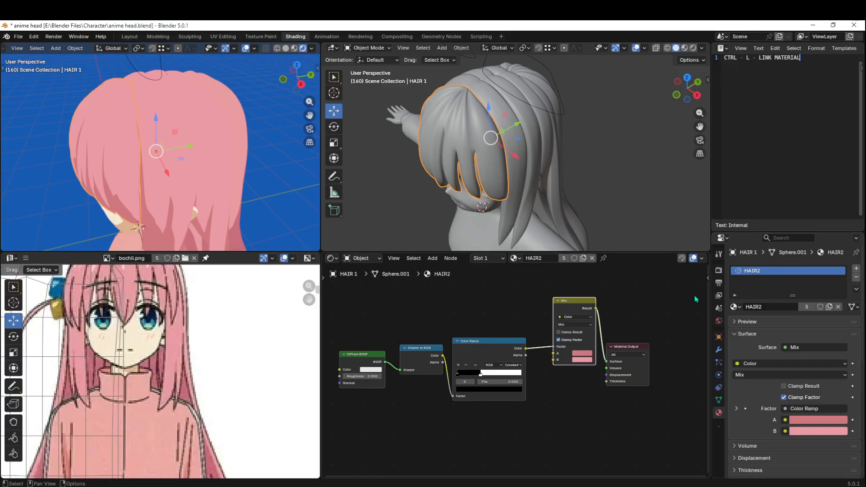
- Try the hair material on the front hair and assign HAIR2 again
left_click(735, 307)
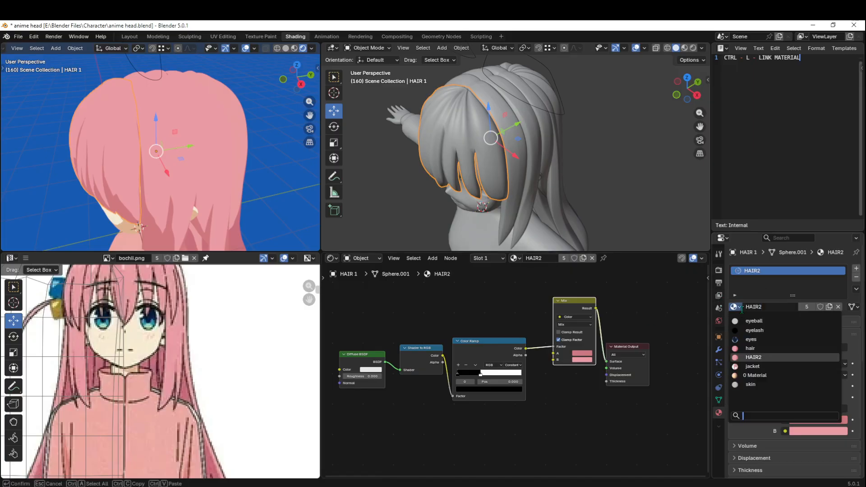
left_click(748, 349)
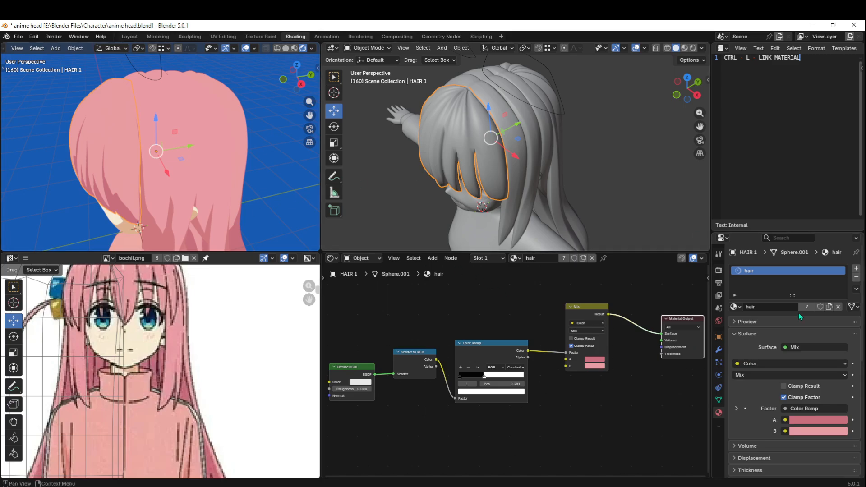
left_click(734, 307)
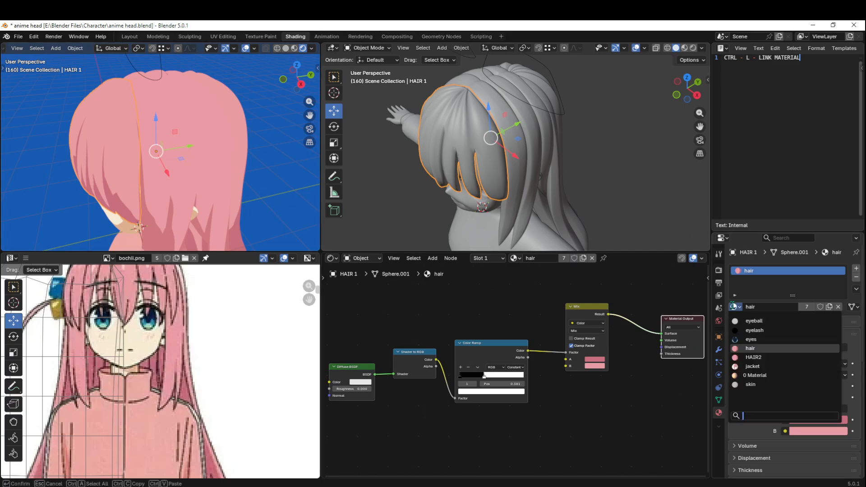
left_click(752, 358)
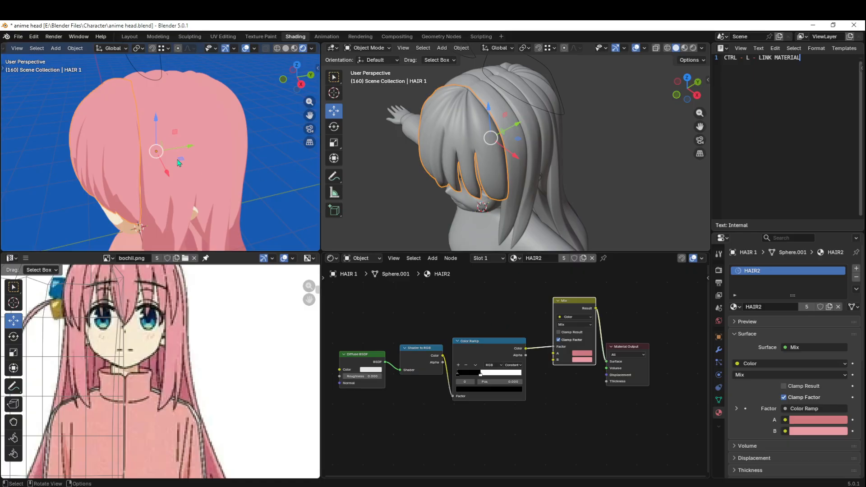
- Select the body mesh bodynew1 on the face and view its skin material's nodes
middle_click_drag(179, 163, 4, 174)
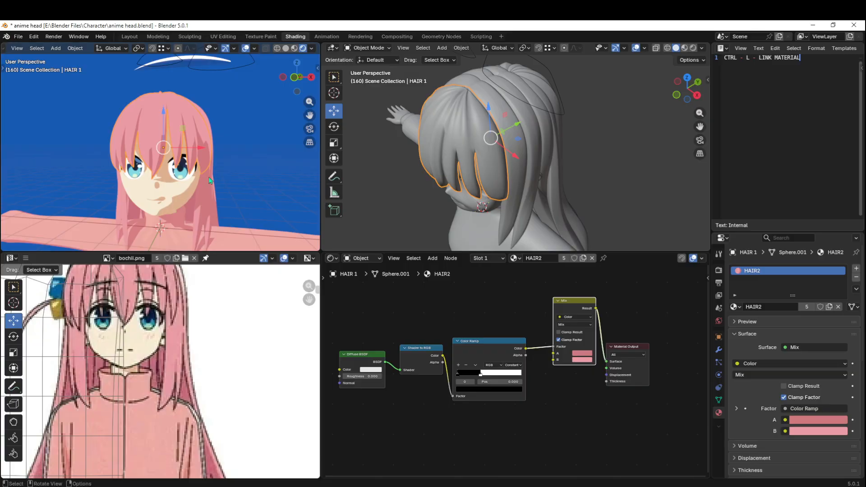
scroll(205, 154, "up", 5)
left_click(205, 154)
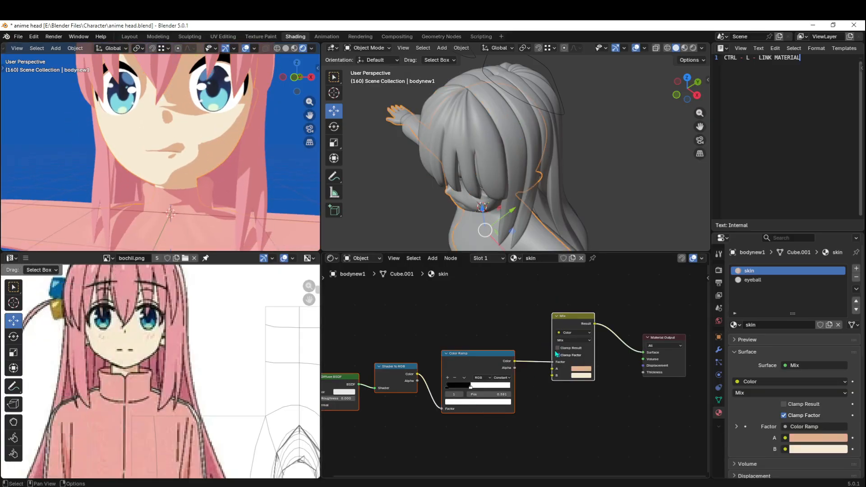
scroll(451, 305, "down", 3)
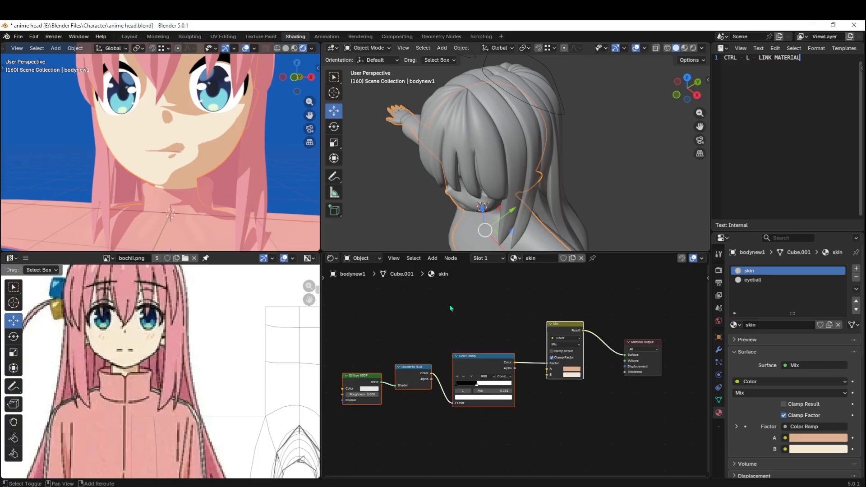
- Switch the reference image area to a Shader Editor, hide its sidebar and fit all skin nodes in view
left_click(10, 258)
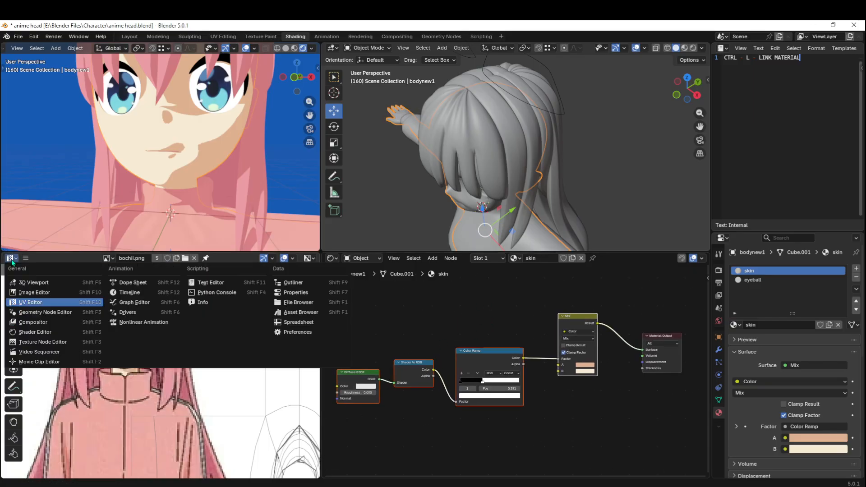
left_click(66, 333)
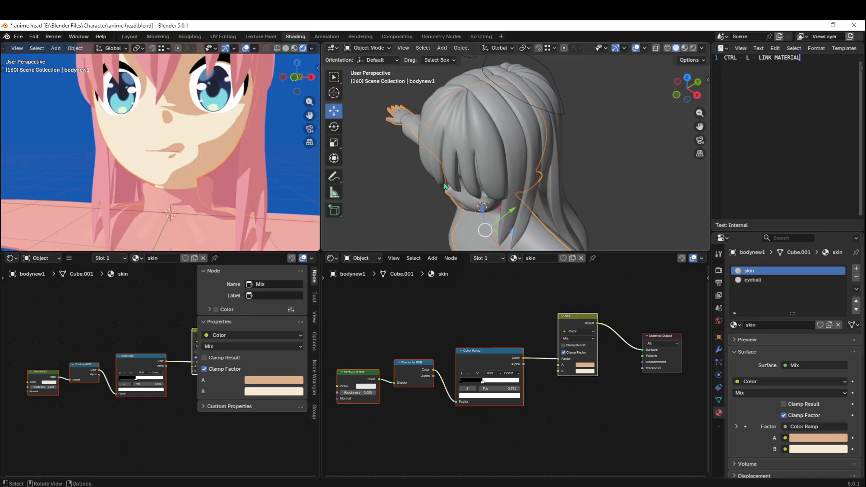
key("n")
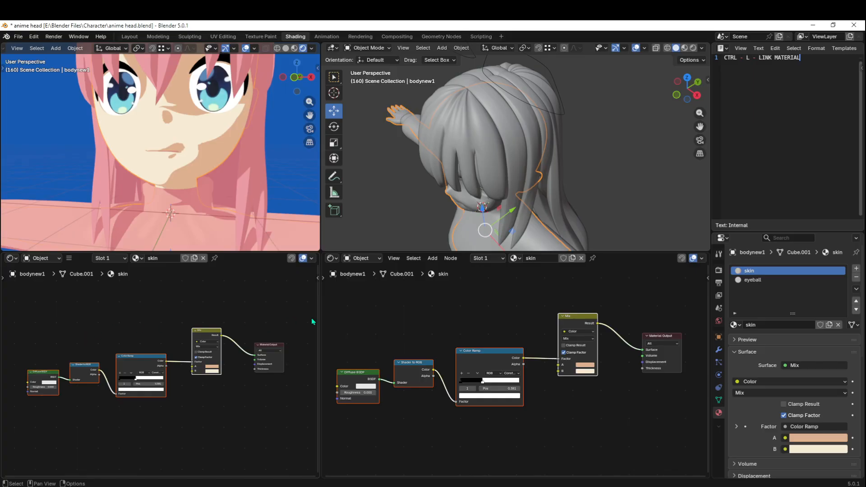
key("Home")
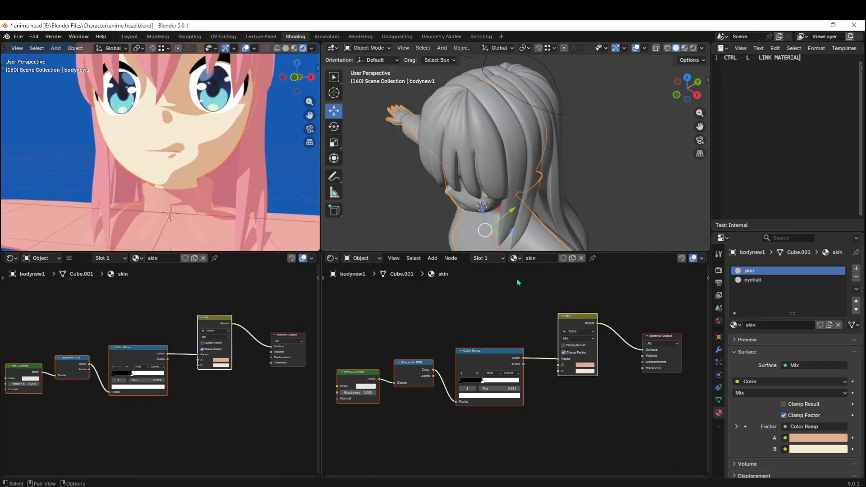
- Assign the hair material to the body's first slot and restore the UV Editor with the reference image
left_click(136, 258)
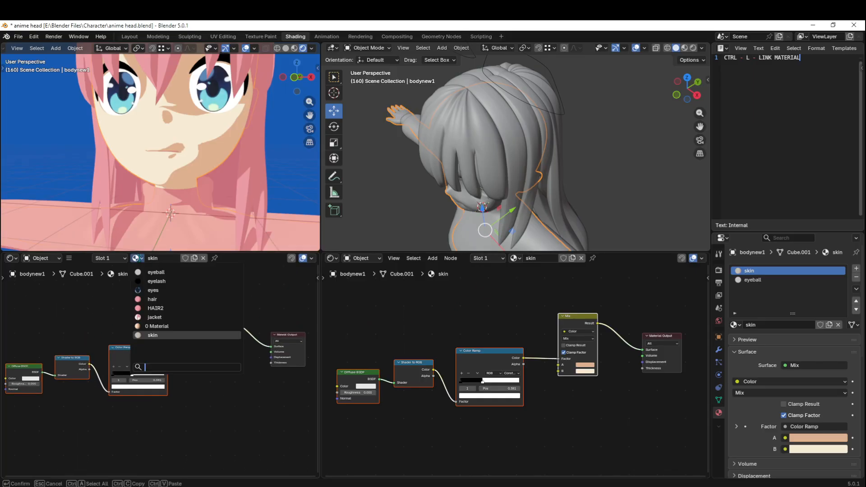
left_click(177, 299)
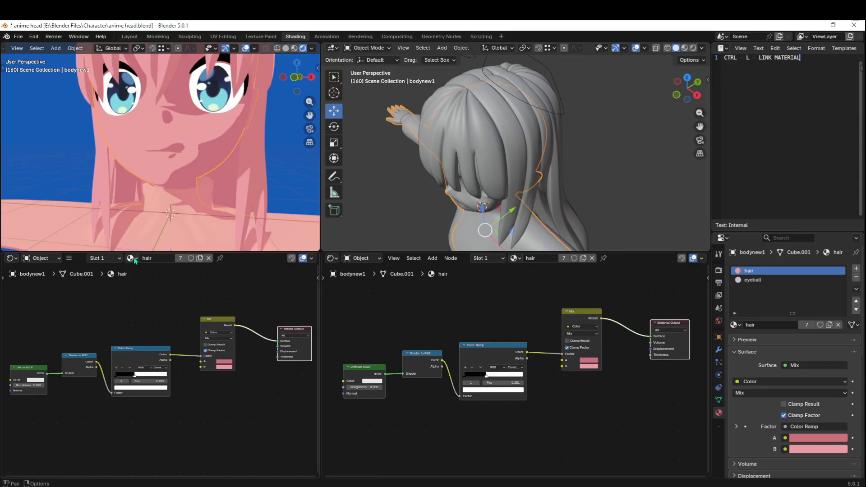
left_click(10, 259)
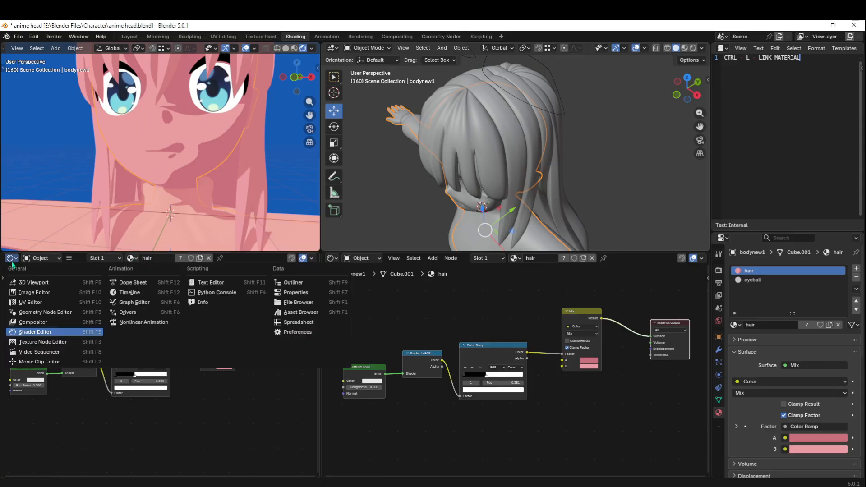
left_click(32, 305)
- Examine the hair material's Diffuse BSDF, Shader to RGB, Color Ramp and Mix nodes one by one in a maximized Shader Editor
scroll(407, 294, "up", 1)
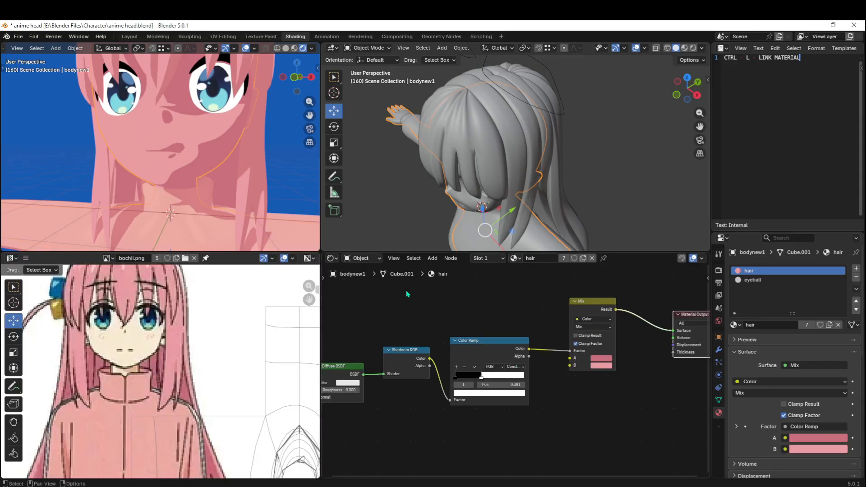
key("ctrl+space")
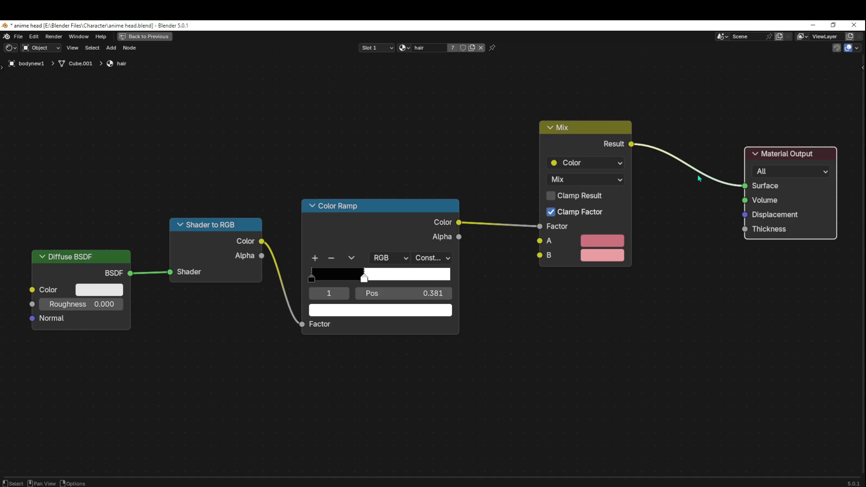
left_click(72, 257)
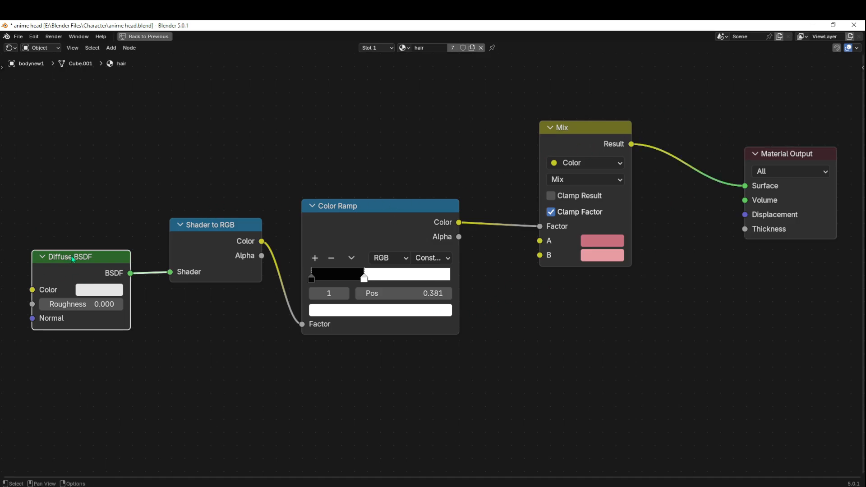
left_click(205, 239)
left_click(383, 211)
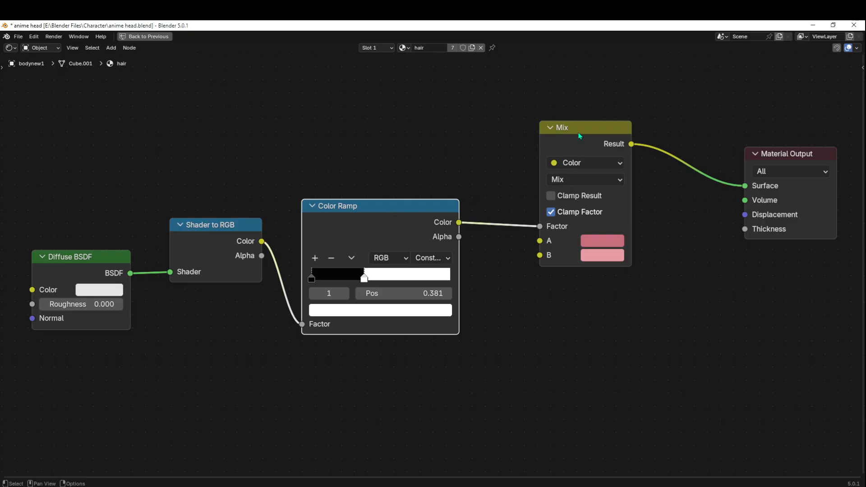
left_click(587, 151)
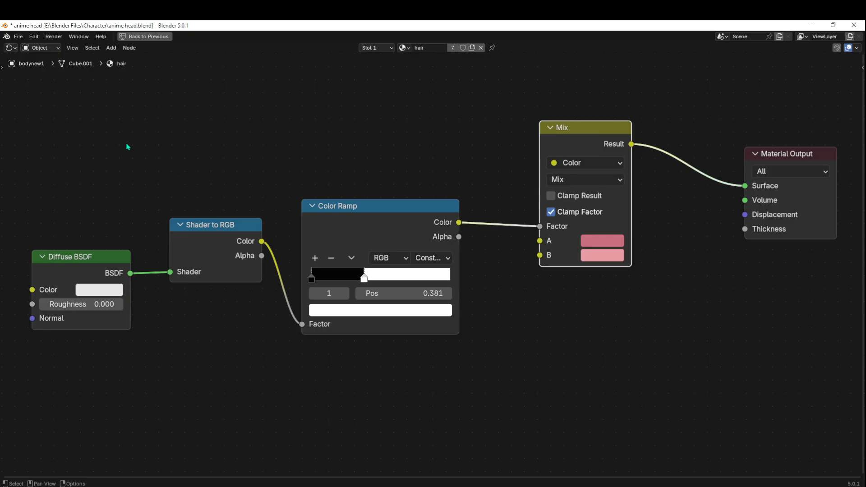
- Select the hair material's Diffuse BSDF, Shader to RGB, Color Ramp and Mix nodes together, and return to the full layout
left_click_drag(88, 132, 603, 390)
left_click_drag(88, 163, 607, 407)
left_click_drag(8, 96, 619, 379)
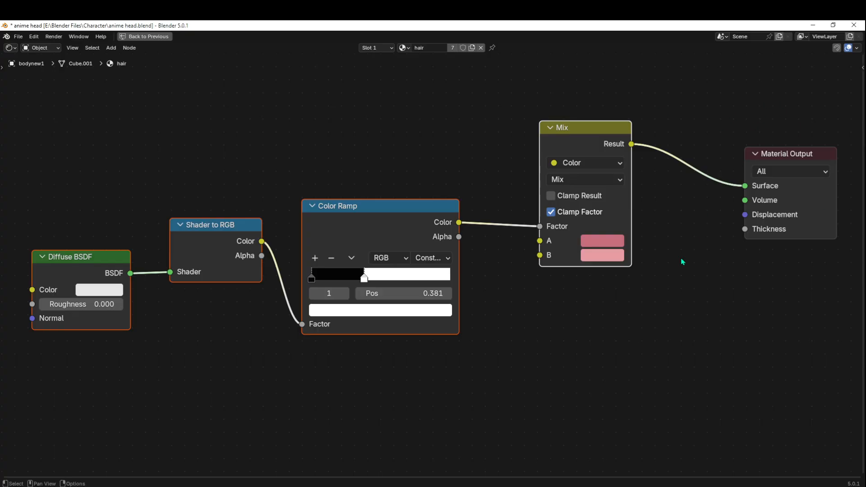
left_click_drag(35, 129, 647, 389)
key("ctrl+space")
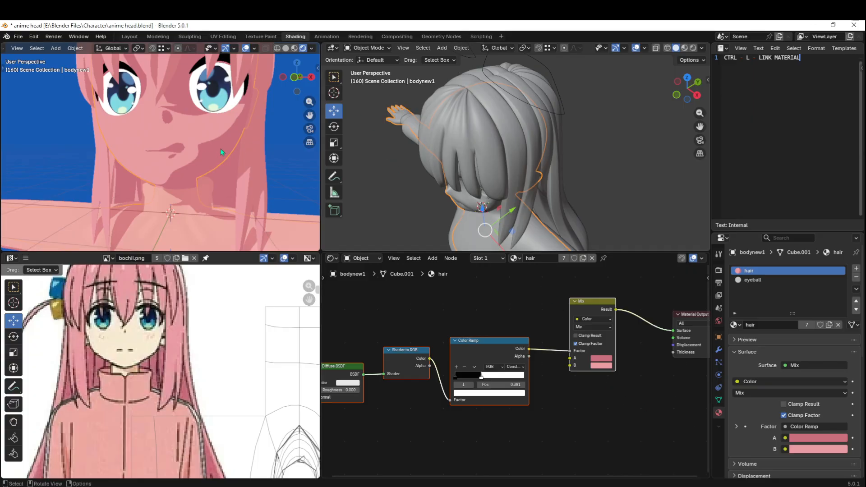
- Try the material named Material in the body's first slot and assign skin there again
scroll(524, 314, "down", 3)
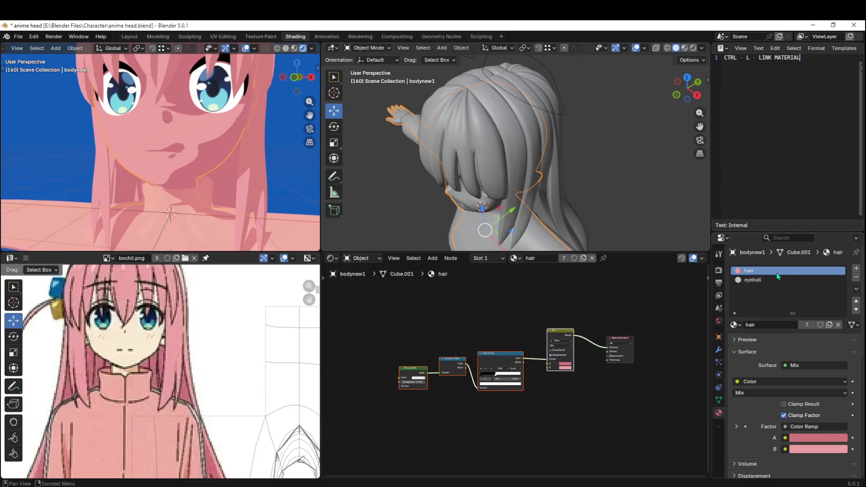
left_click(735, 325)
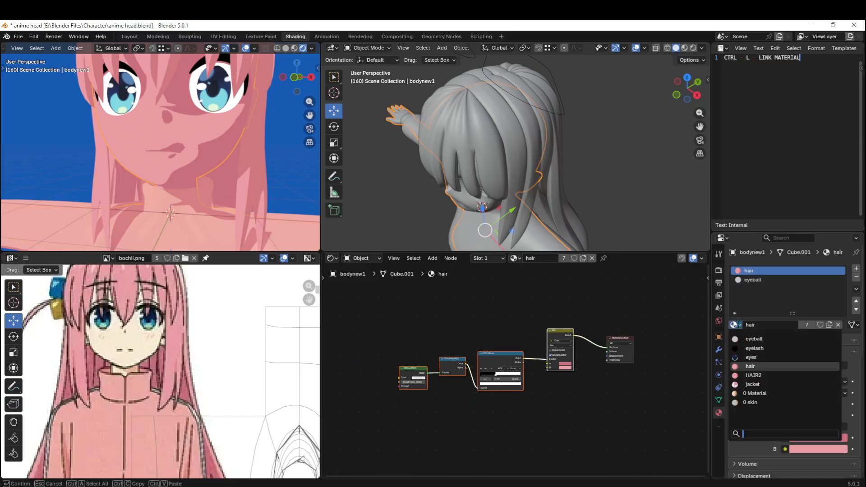
left_click(758, 394)
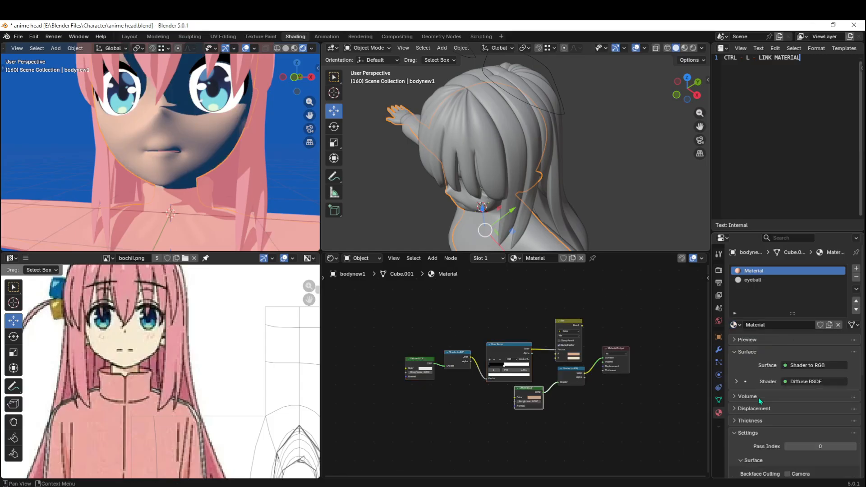
left_click(736, 325)
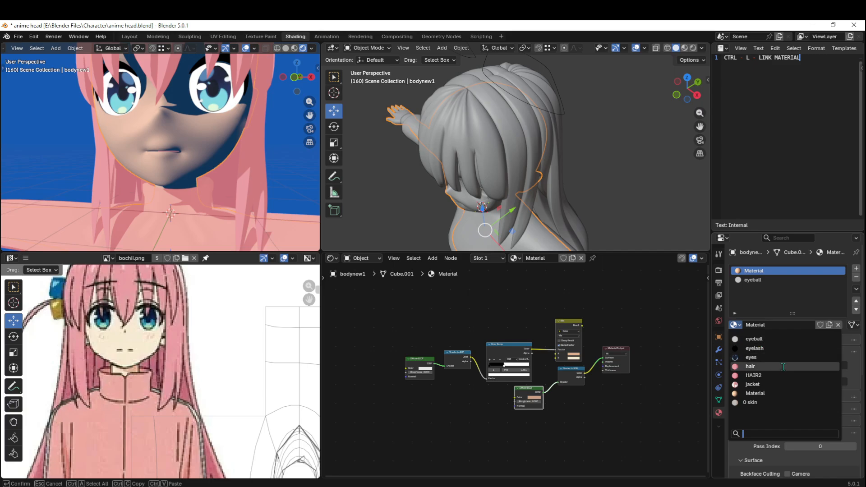
left_click(768, 403)
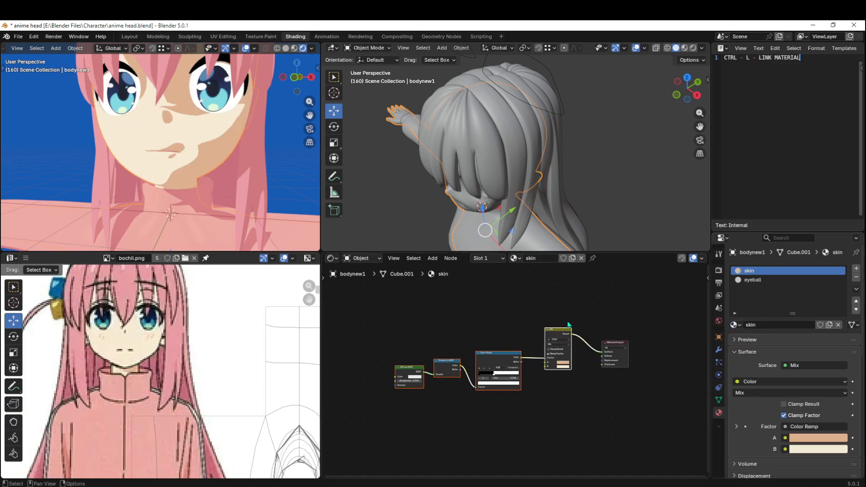
- Remove the skin material slot from the body mesh
left_click(857, 278)
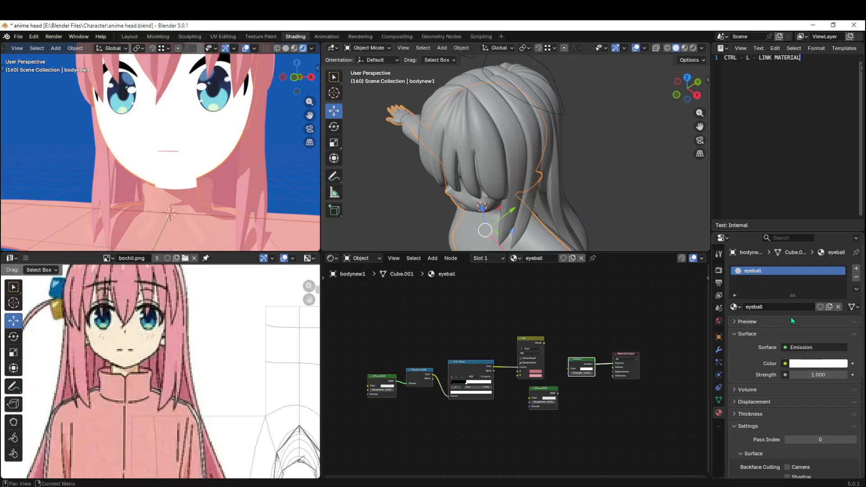
- Add a second material slot to the body mesh with a new material named SKIN2
left_click(857, 269)
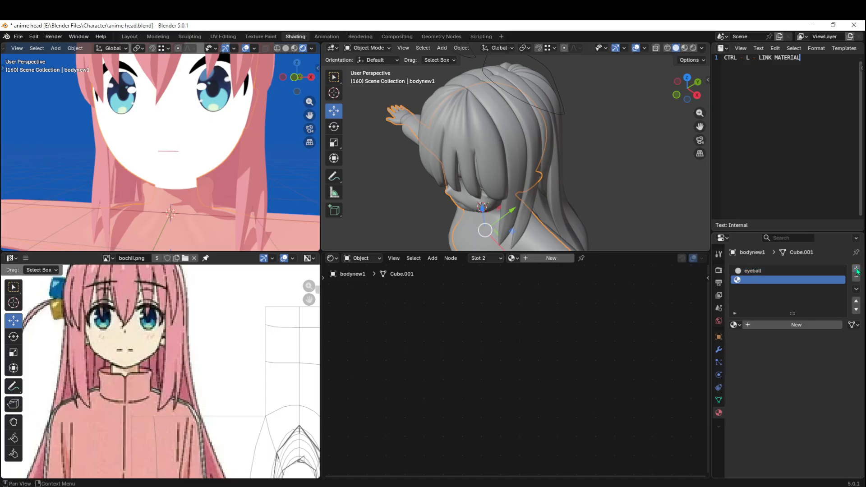
left_click(773, 326)
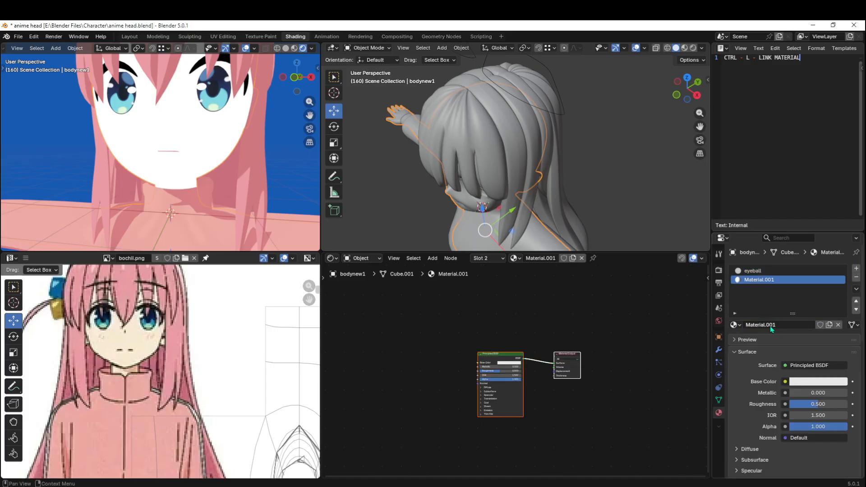
left_click(776, 325)
type("SKIN2")
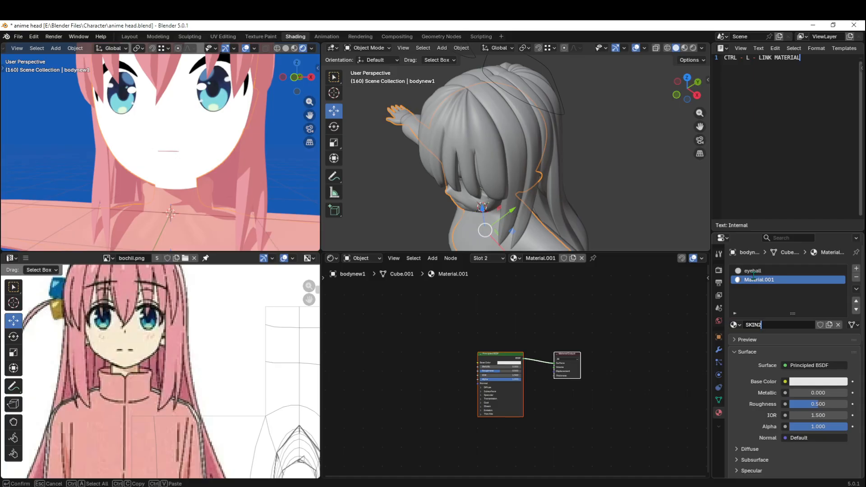
key("Return")
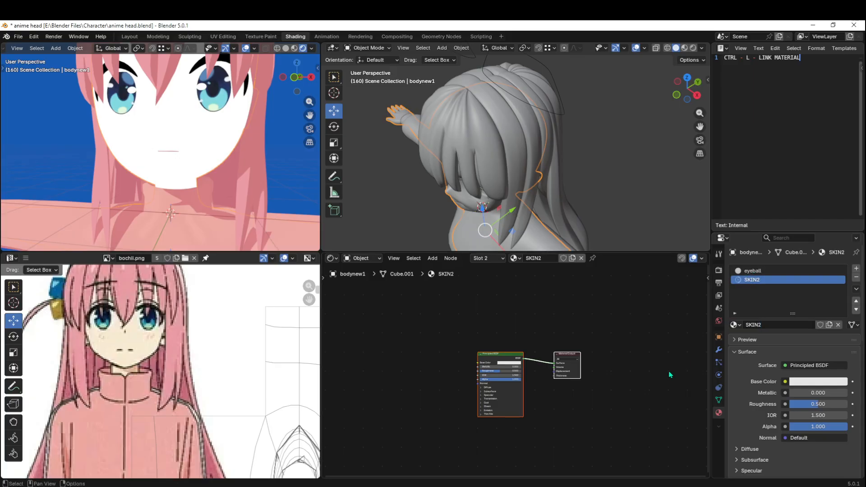
- Replace SKIN2's Principled BSDF with the copied hair toon nodes and place them ahead of the Material Output
scroll(441, 348, "up", 4)
left_click(483, 335)
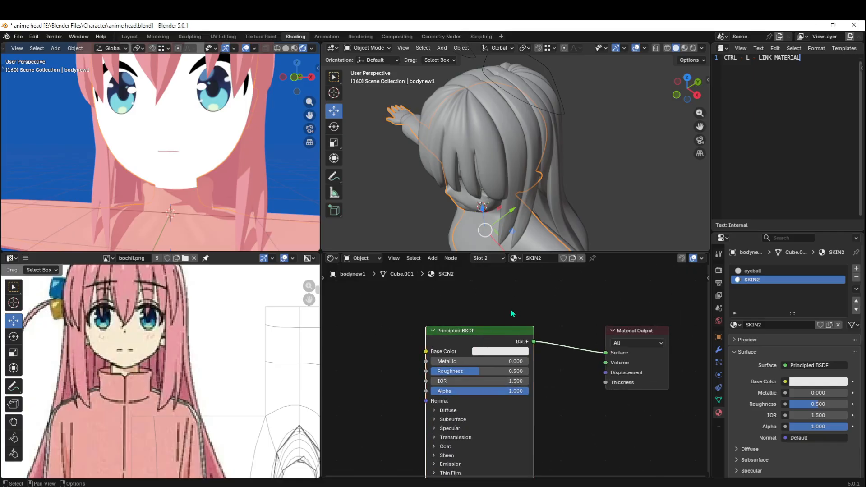
middle_click_drag(501, 330, 546, 299)
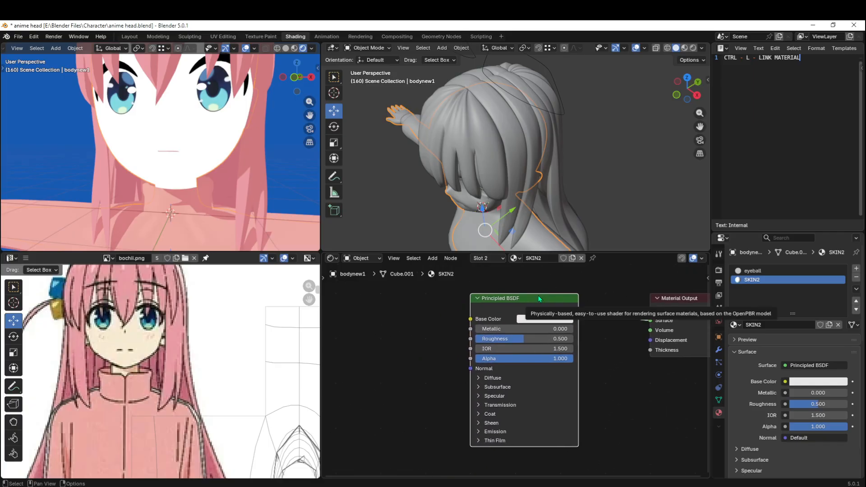
key("Delete")
scroll(477, 334, "down", 2)
key("ctrl+v")
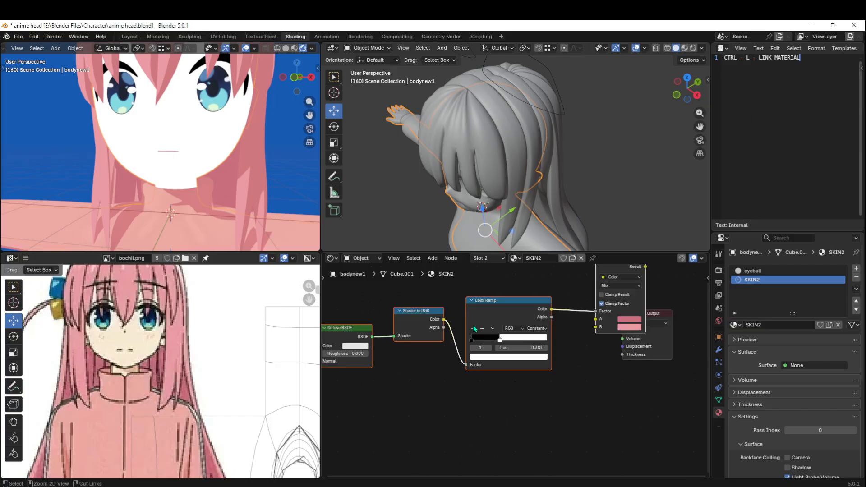
left_click_drag(594, 274, 543, 296)
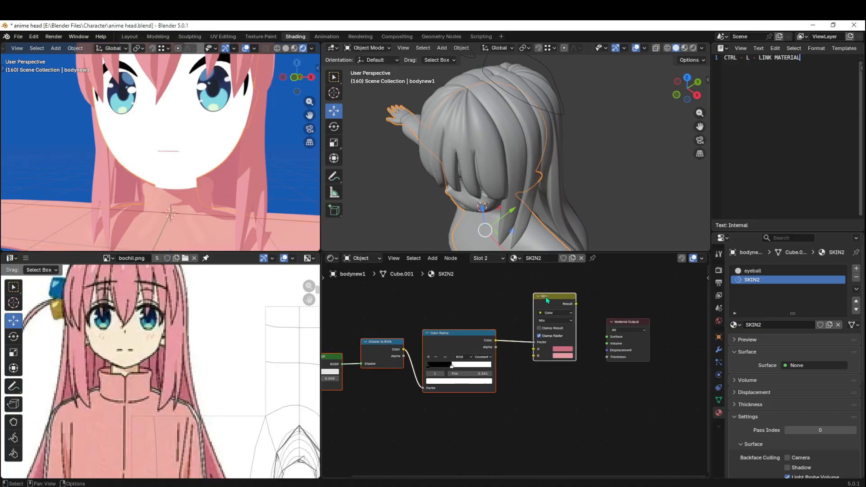
- Link the Mix node's Result to the Surface input of the Material Output in SKIN2
middle_click_drag(542, 355, 562, 351)
scroll(609, 314, "up", 3)
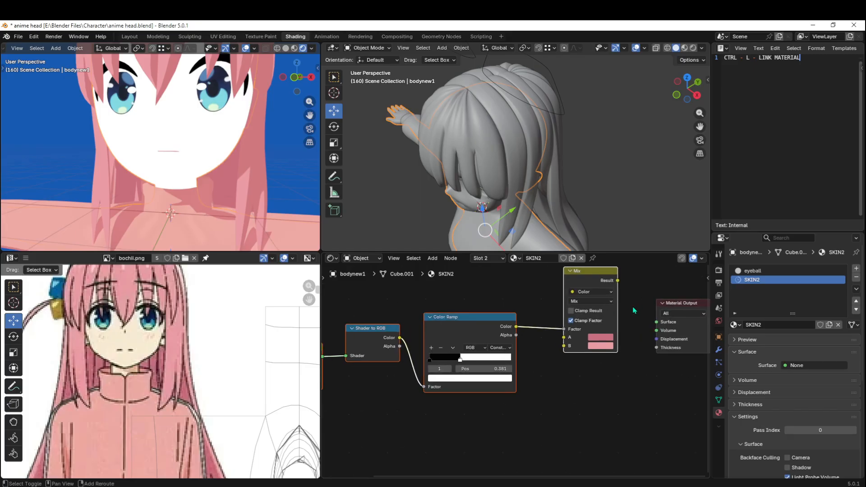
left_click(588, 283)
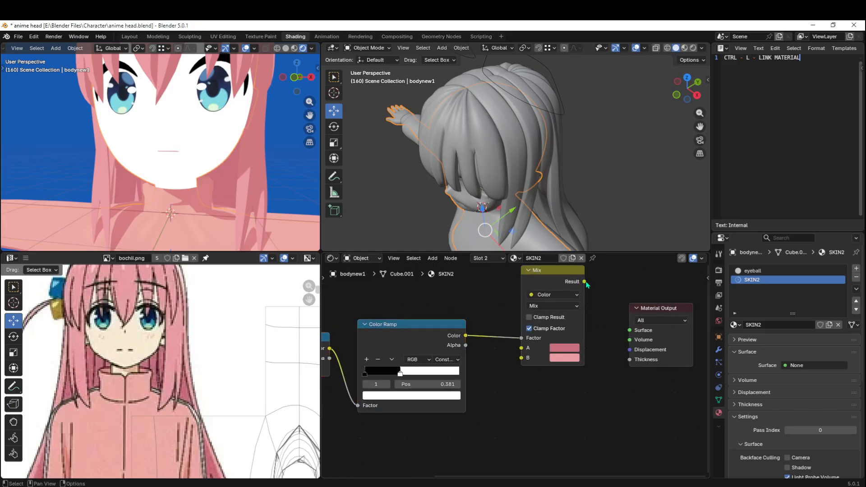
left_click_drag(586, 283, 630, 330)
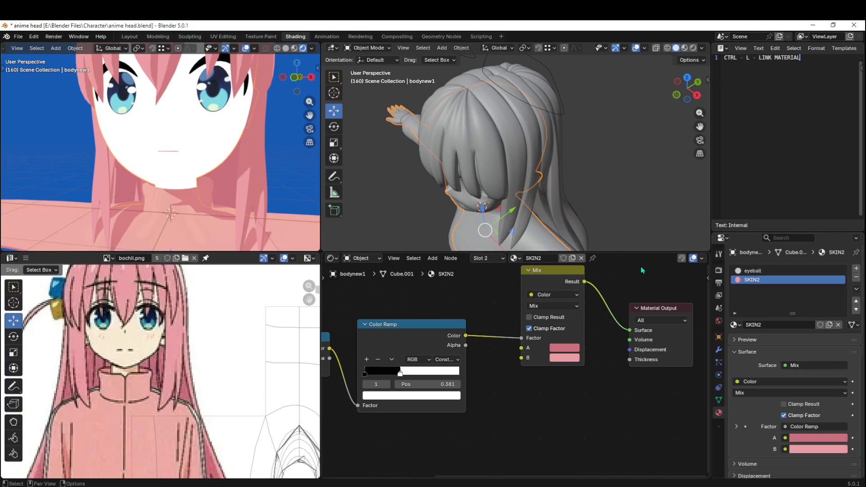
- Remove the eyeball material slot from the body mesh so only SKIN2 is left
middle_click_drag(495, 195, 339, 133)
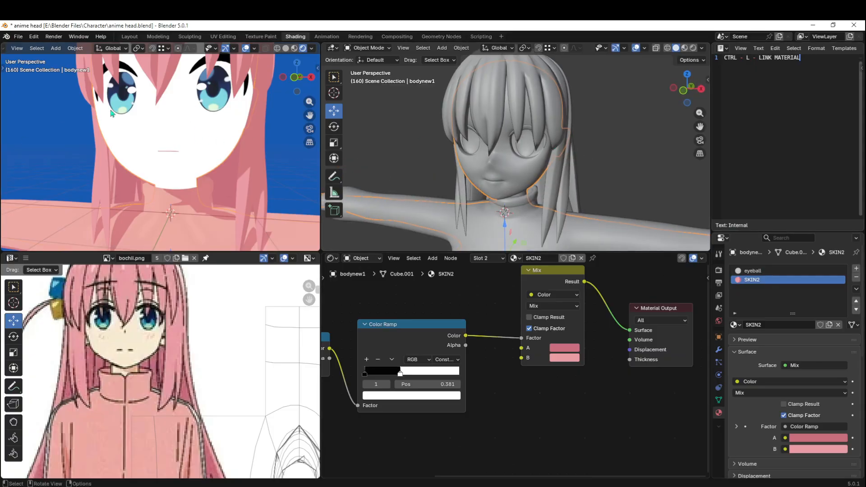
left_click(758, 271)
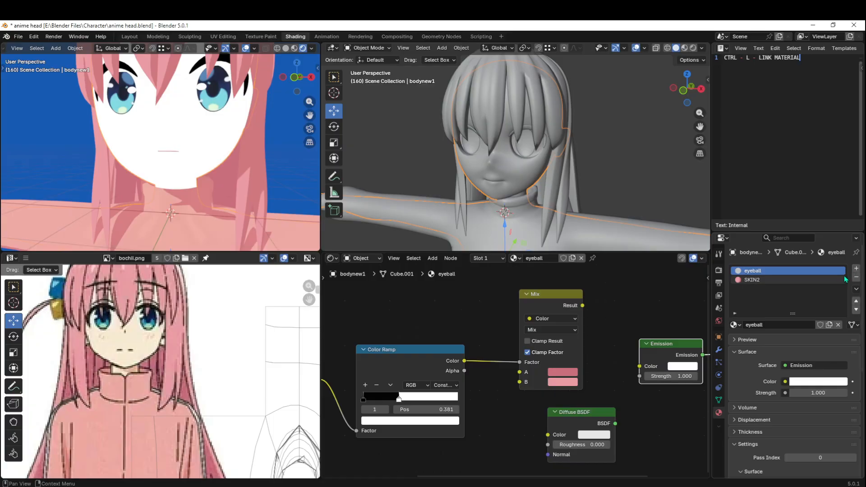
left_click(856, 277)
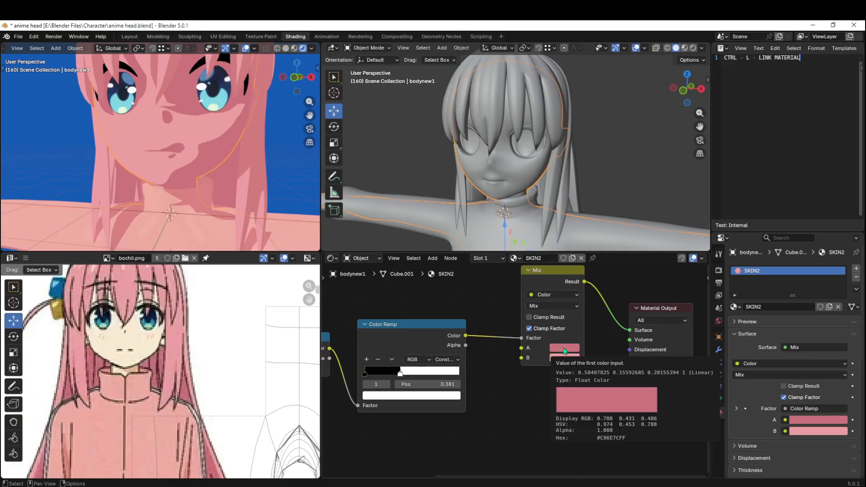
- Sample the Mix node's A color from the neck shadow and its B color from the face skin in the reference image
left_click(564, 349)
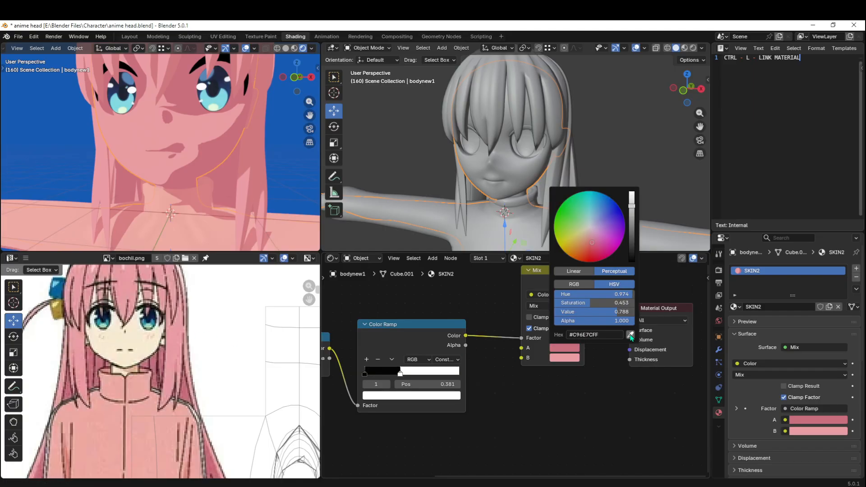
left_click(631, 334)
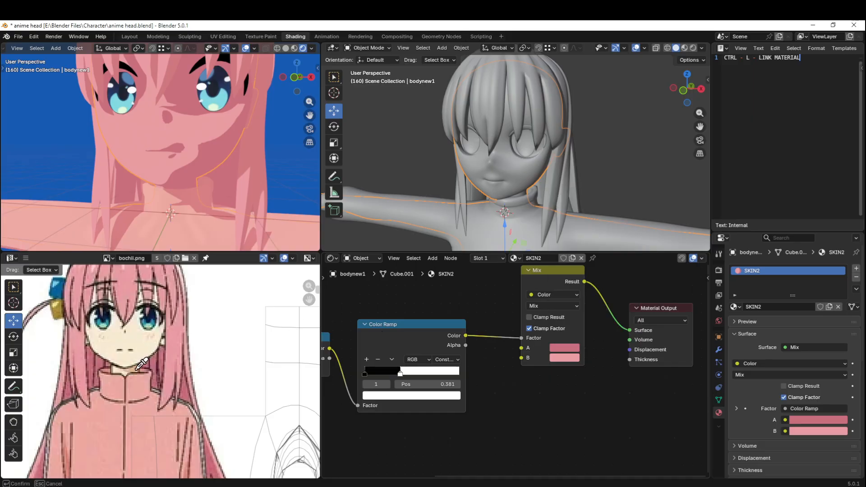
left_click(137, 365)
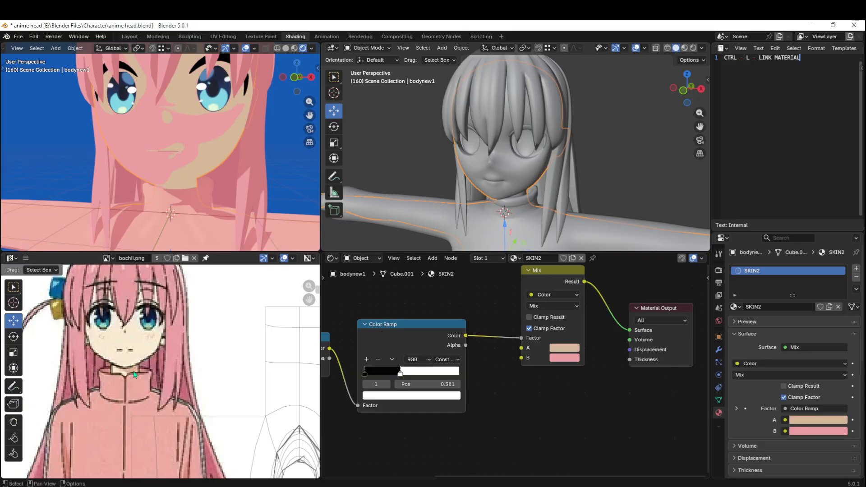
left_click(575, 358)
left_click(631, 344)
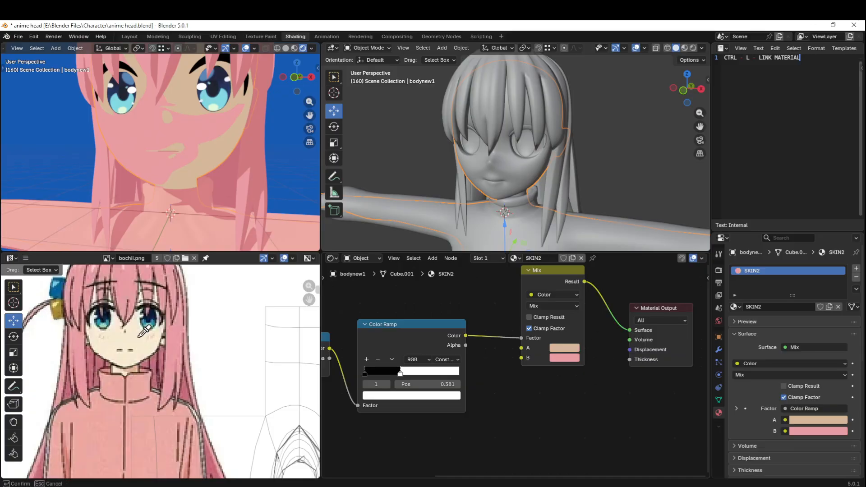
left_click(139, 336)
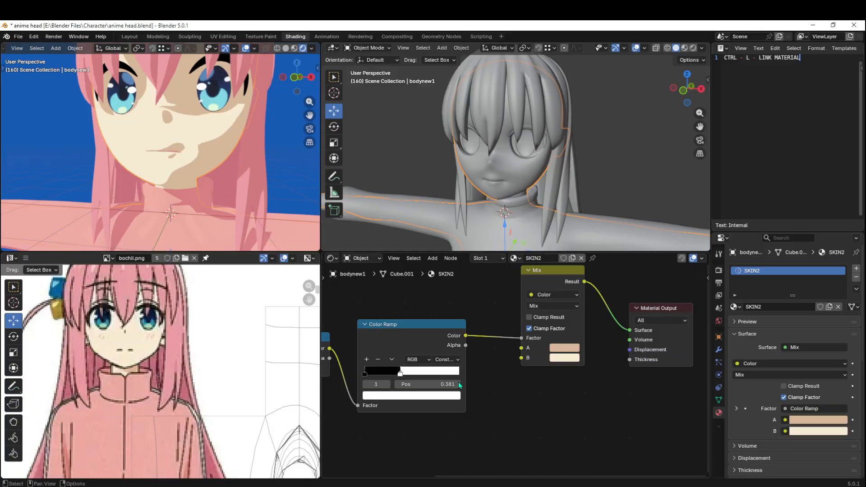
- Move the white stop of SKIN2's Color Ramp to position 0.345
mouse_move(402, 378)
left_mouse_down()
mouse_move(386, 375)
mouse_move(414, 375)
mouse_move(402, 391)
mouse_move(413, 391)
mouse_move(376, 392)
mouse_move(411, 394)
mouse_move(399, 391)
left_mouse_up()
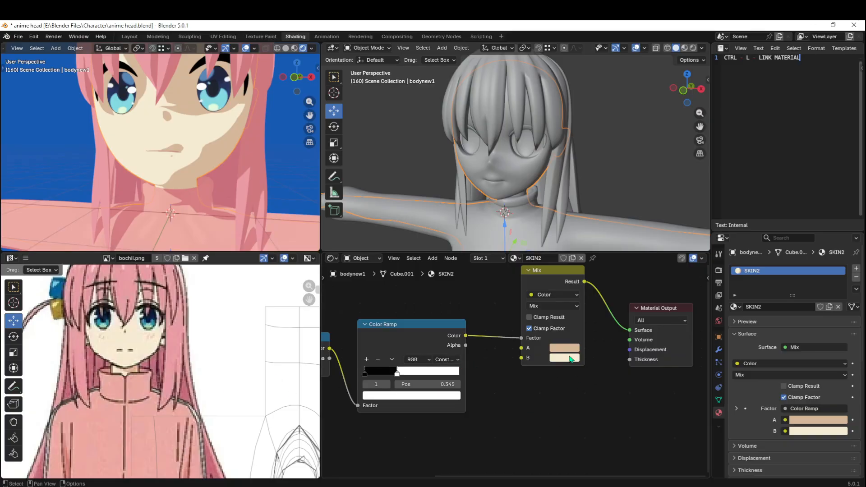
scroll(206, 157, "down", 5)
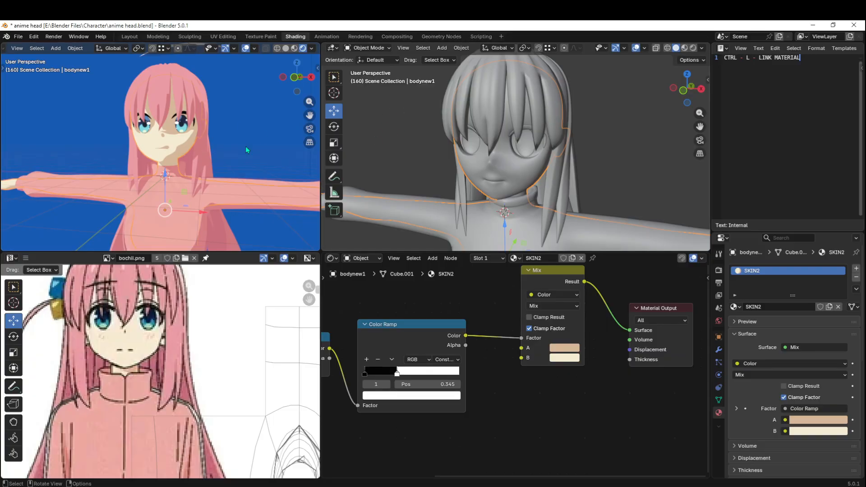
- Delete the extra point light beside the character and reselect the sun light
scroll(550, 150, "down", 8)
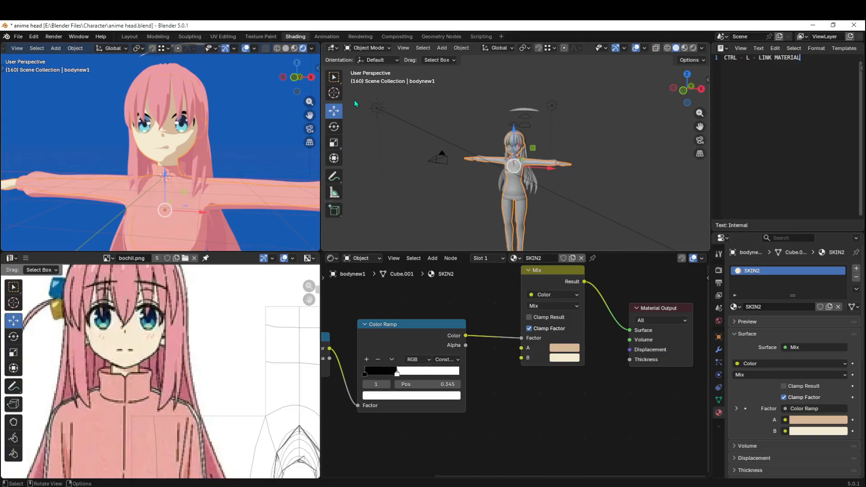
left_click(376, 108)
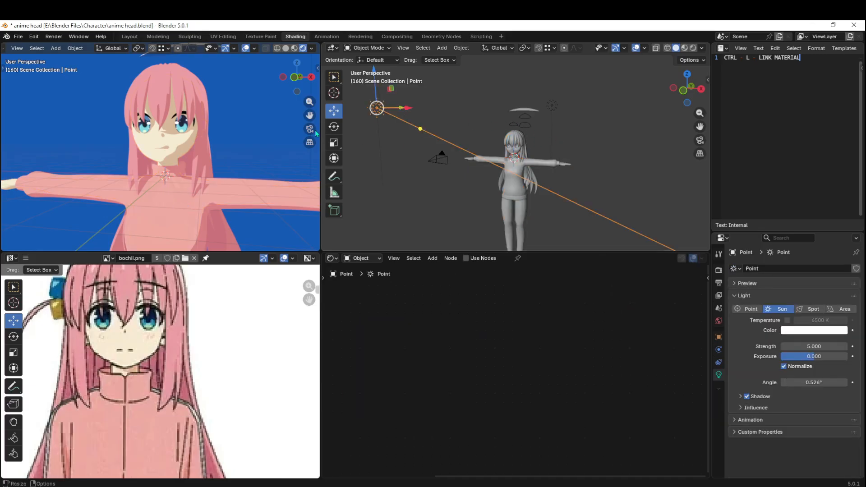
middle_click_drag(425, 130, 429, 144)
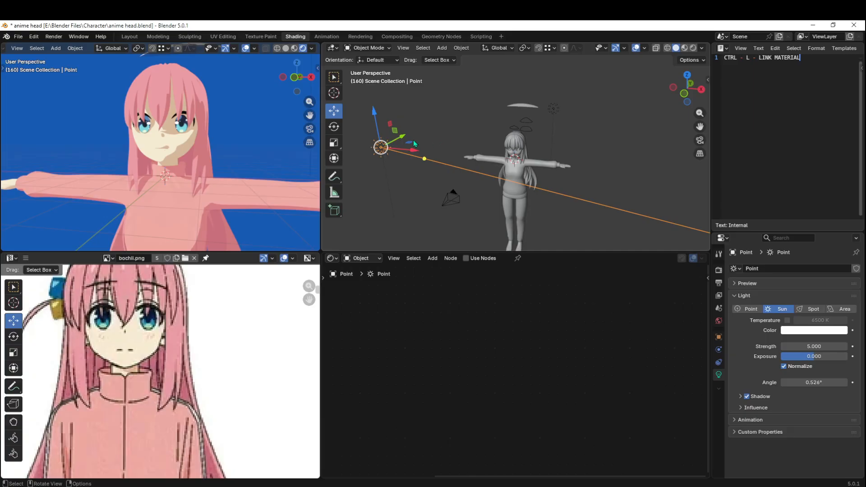
left_click(550, 110)
key("x")
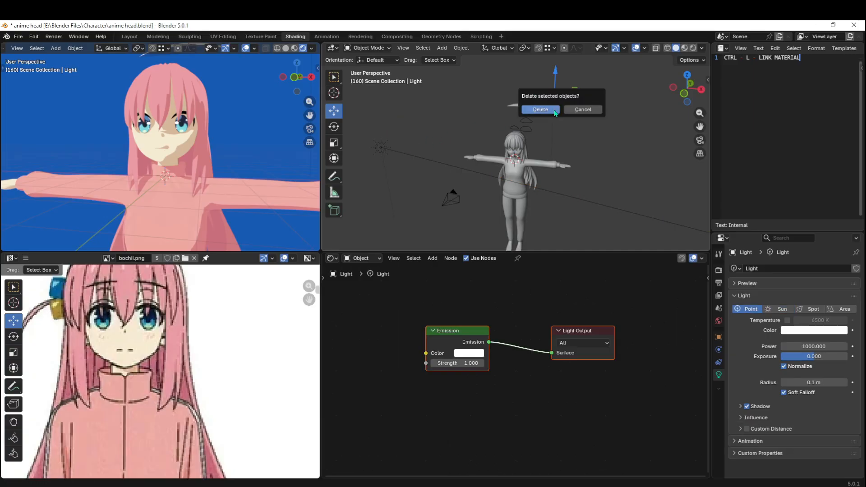
left_click(541, 110)
left_click(382, 149)
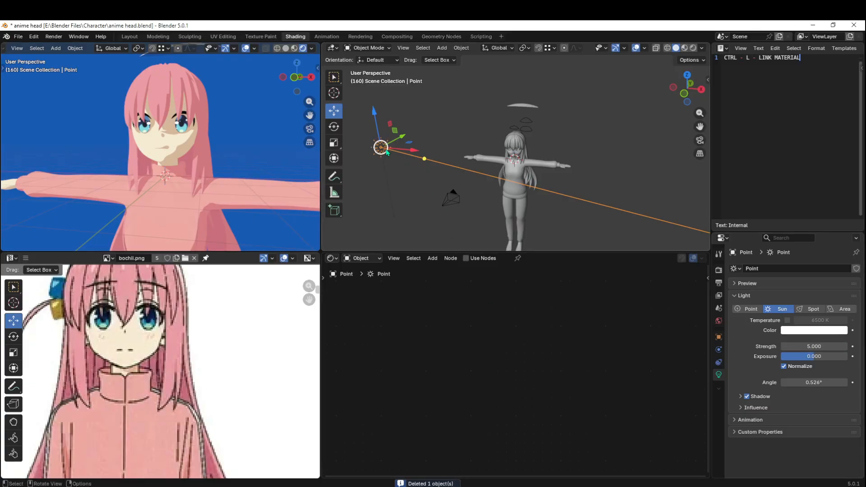
key("shift+a")
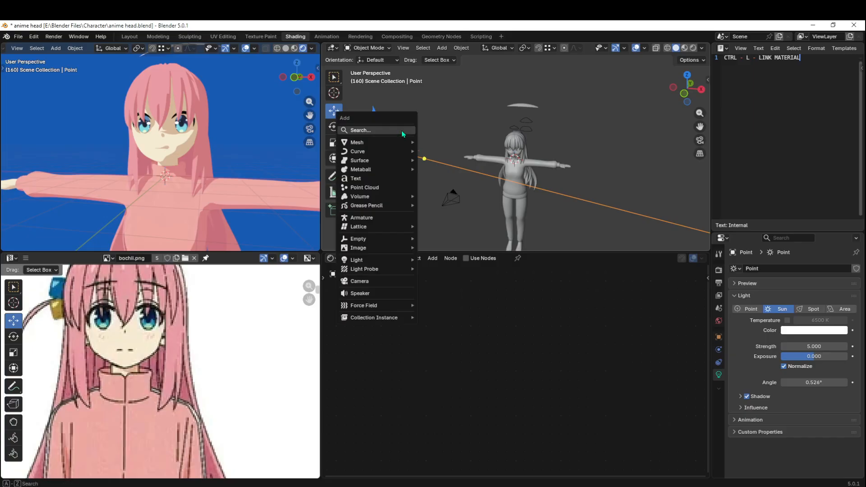
mouse_move(405, 260)
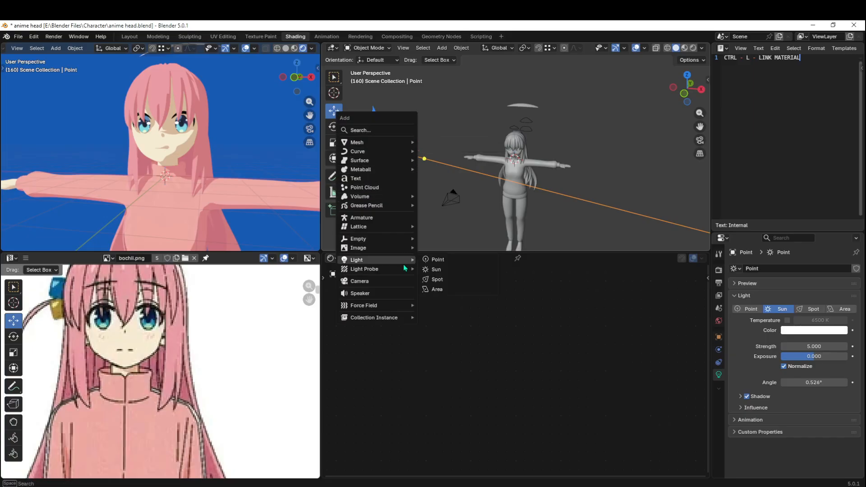
left_click(449, 269)
- Shift the sun light along the X axis in top view and re-aim it diagonally at the character
middle_click_drag(440, 175, 517, 232)
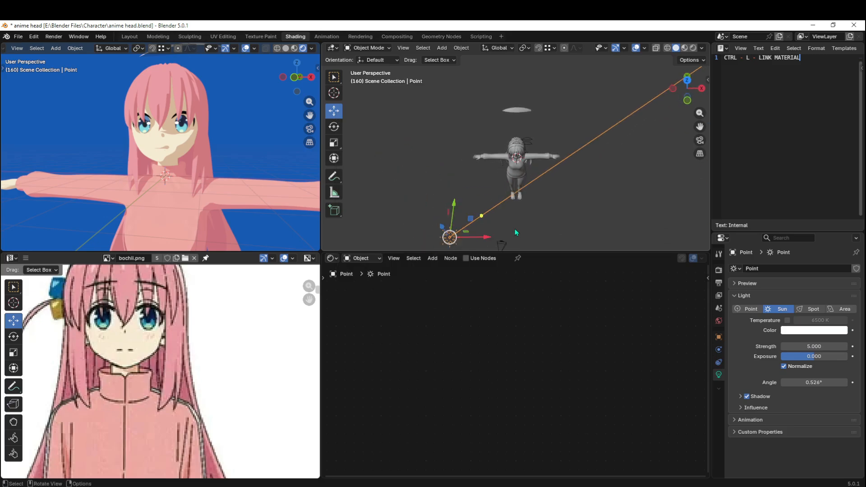
left_click(687, 80)
left_click_drag(503, 228, 464, 228)
mouse_move(465, 195)
left_mouse_down()
mouse_move(461, 188)
mouse_move(474, 195)
left_mouse_up()
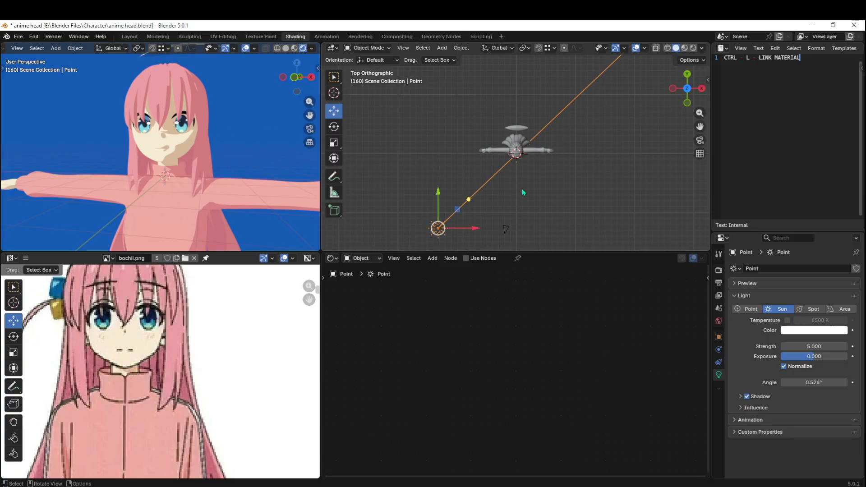
middle_click_drag(545, 207, 415, 121)
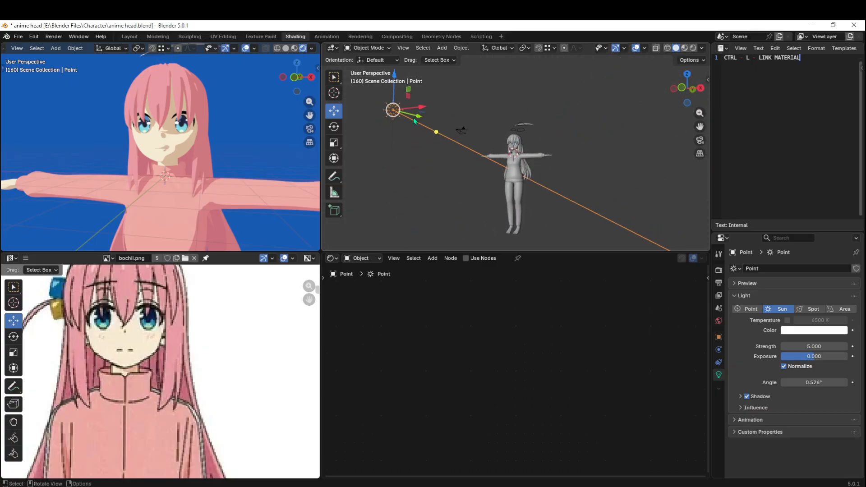
scroll(523, 201, "down", 2)
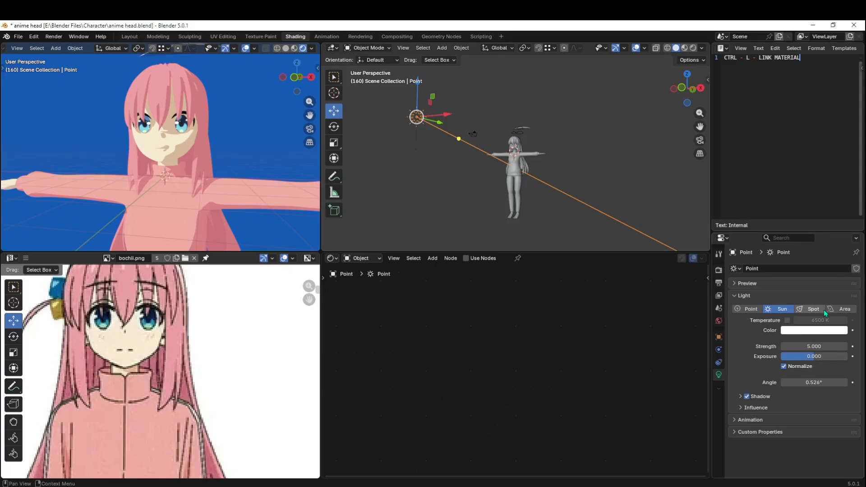
- Tint the sun light a very pale bluish white, hex #F8F8FF
left_click(825, 333)
left_click_drag(819, 225, 800, 217)
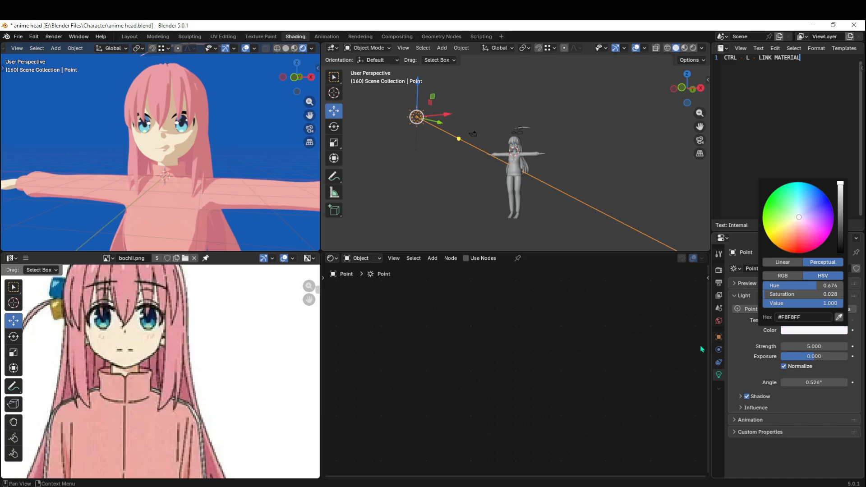
left_click(680, 89)
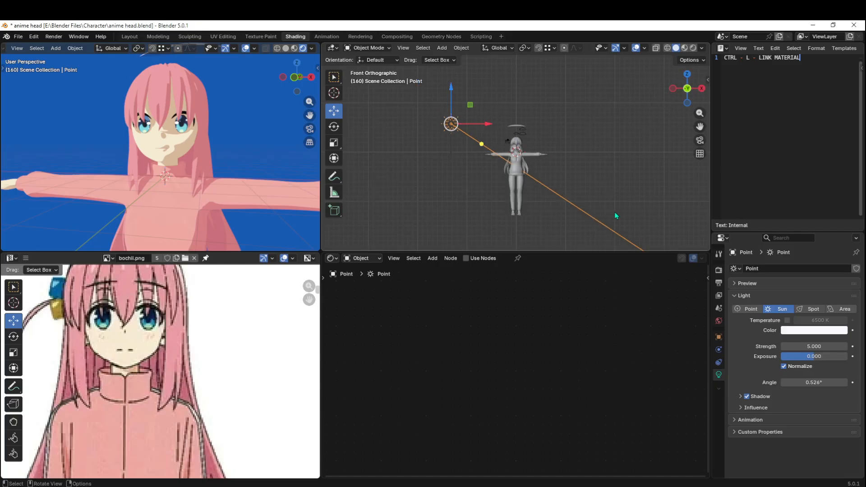
left_click(687, 75)
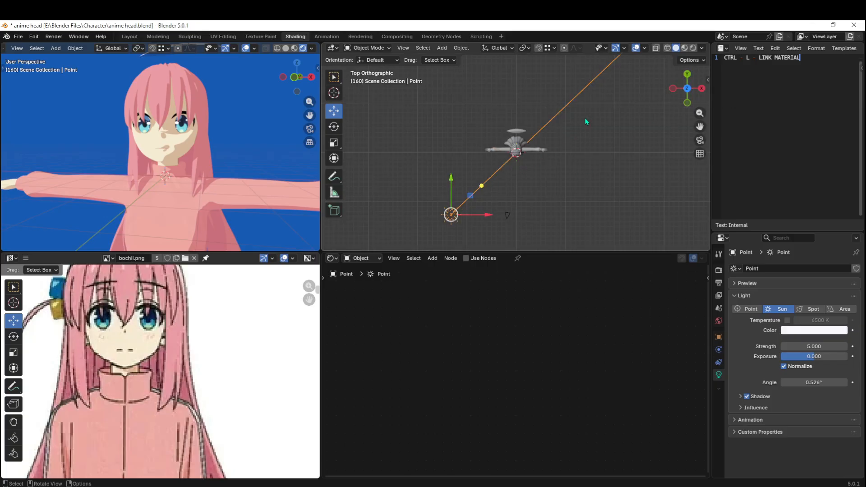
- Select the body mesh and examine the SKIN2 material's node chain and its shading on the character's face, arms and torso
middle_click_drag(559, 222, 529, 174)
scroll(533, 169, "up", 6)
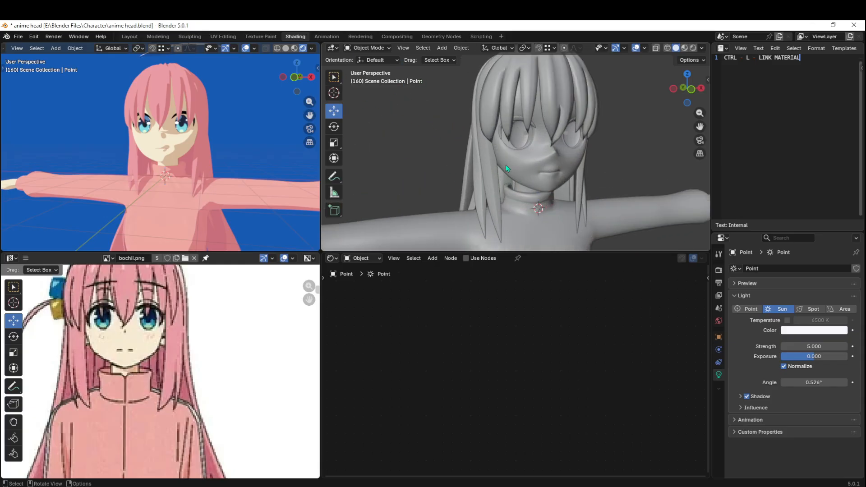
left_click(519, 161)
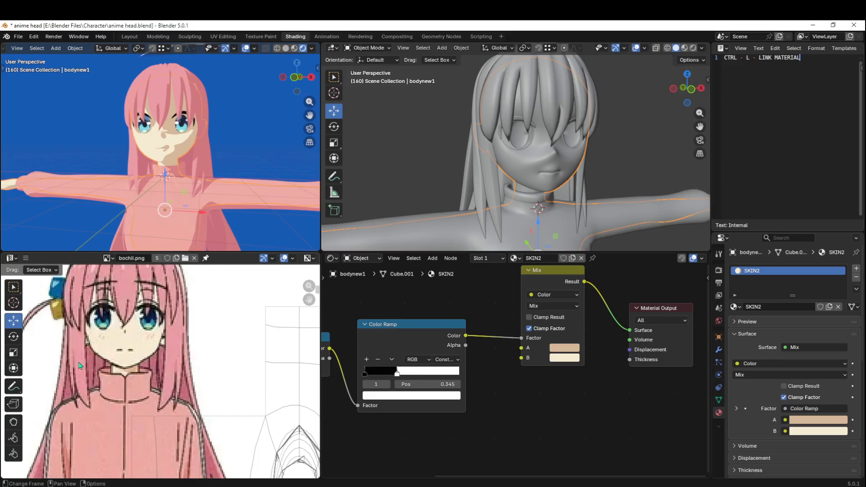
middle_click_drag(461, 378, 632, 345)
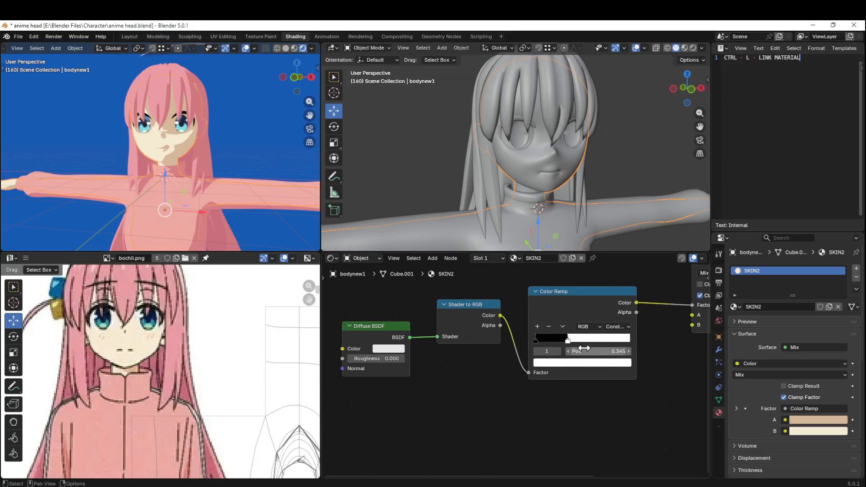
scroll(588, 380, "down", 2)
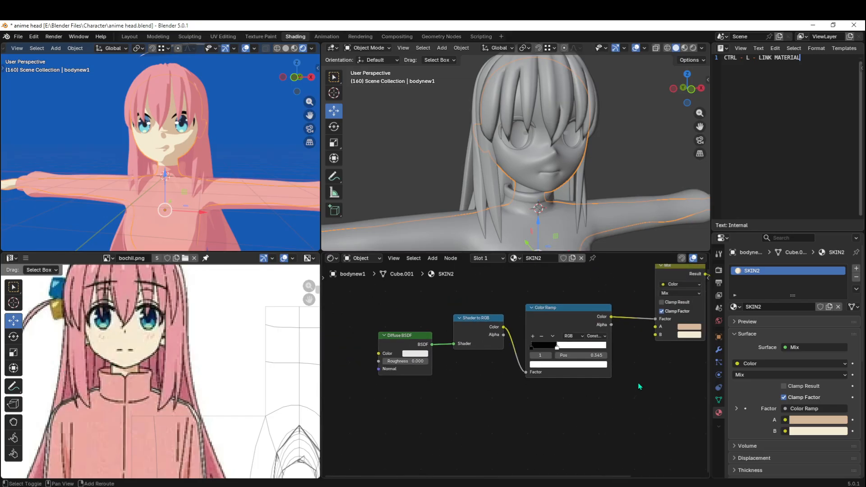
middle_click_drag(641, 382, 507, 406)
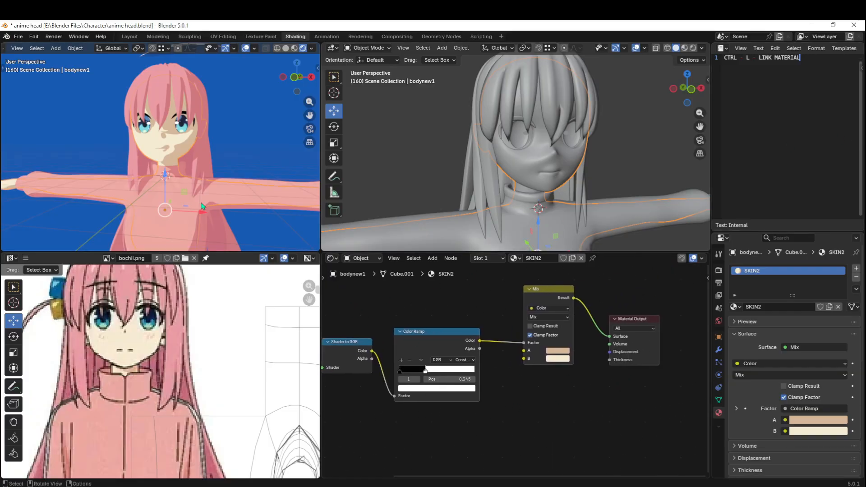
scroll(255, 204, "down", 2)
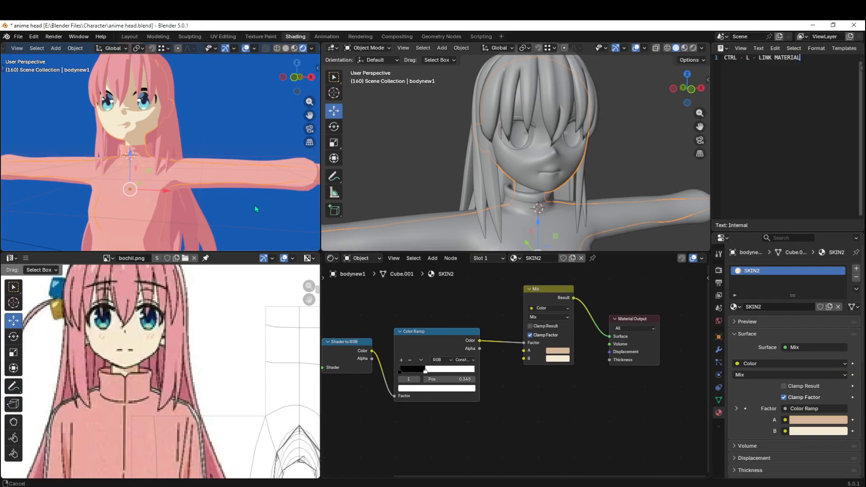
scroll(254, 188, "down", 2)
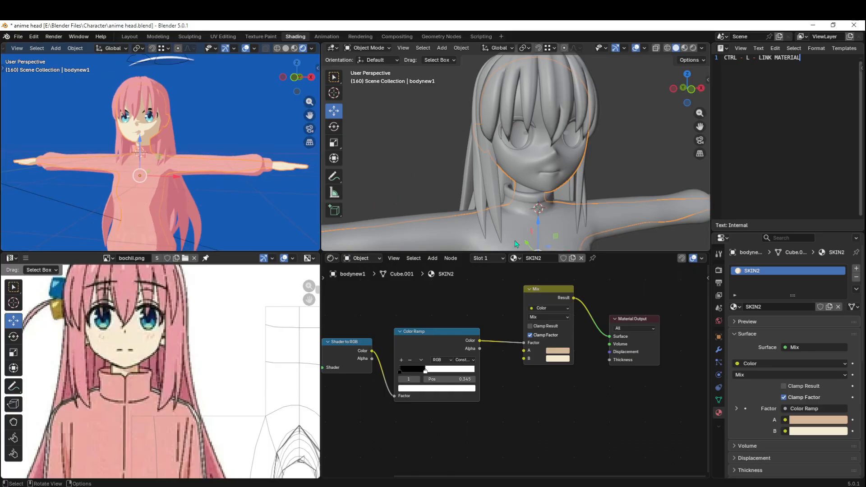
middle_click_drag(571, 180, 533, 180, "shift")
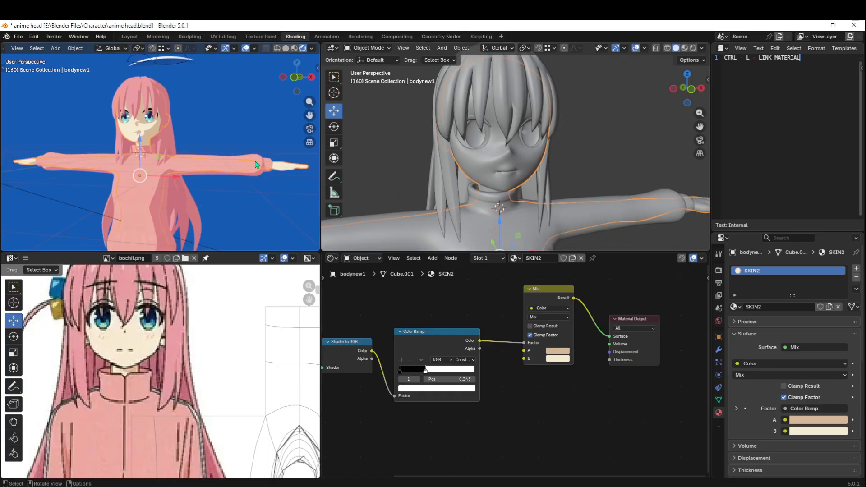
middle_click_drag(238, 219, 256, 144, "shift")
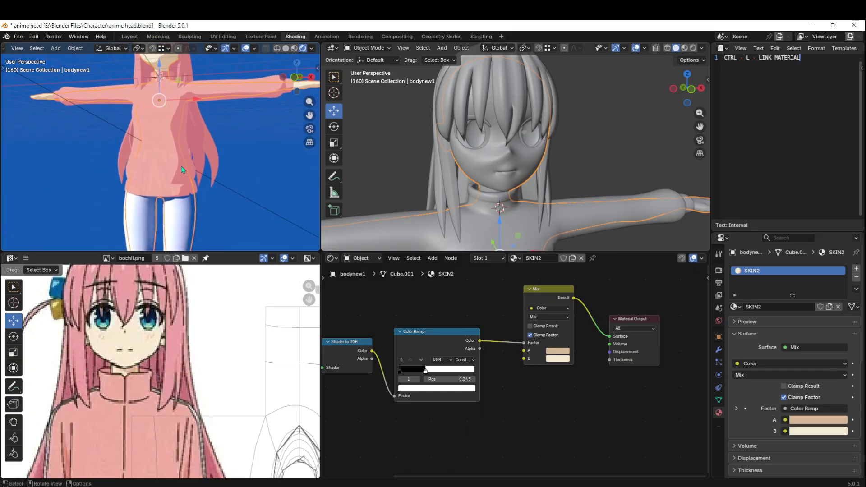
- Select the jacket and review its image texture, Color Ramp and Multiply nodes along with the rendered shading up to the face
left_click(187, 220)
left_click(180, 193)
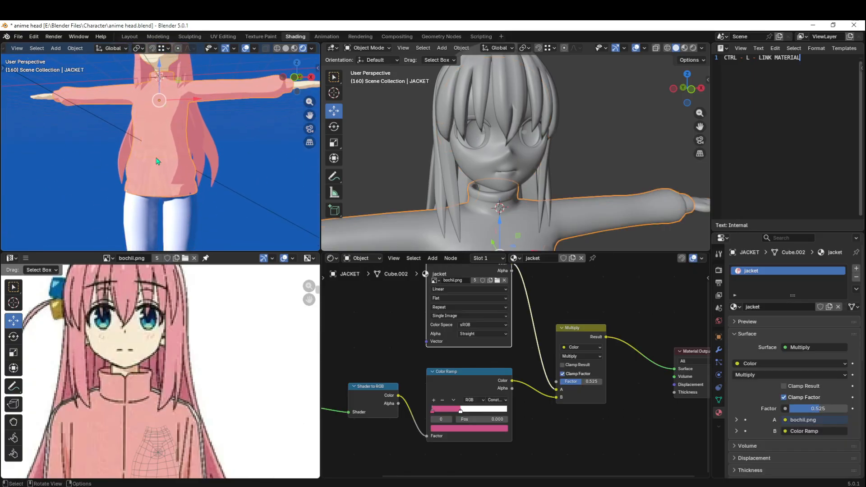
middle_click_drag(484, 305, 468, 357)
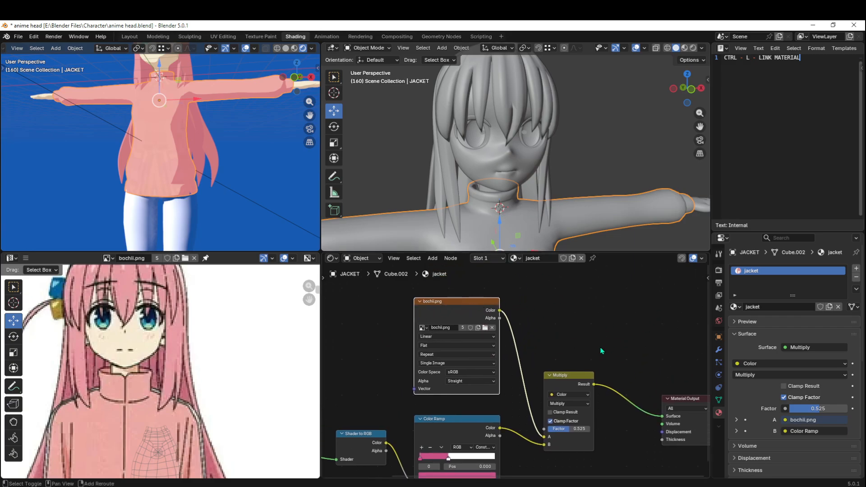
middle_click_drag(559, 159, 562, 164, "shift")
middle_click_drag(95, 88, 99, 154, "shift")
scroll(167, 131, "up", 3)
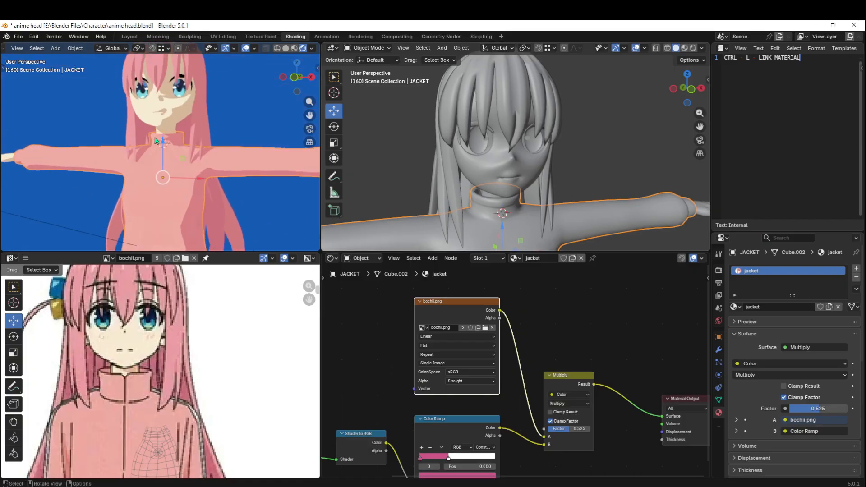
middle_click_drag(182, 119, 200, 167, "shift")
scroll(200, 168, "up", 3)
middle_click_drag(222, 98, 190, 125, "shift")
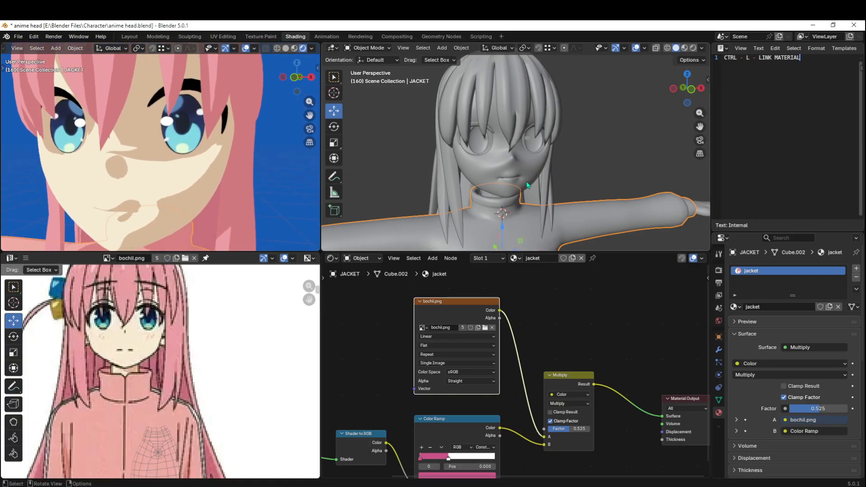
- Select the eye spheres and apply Shade Smooth to them
left_click(542, 147)
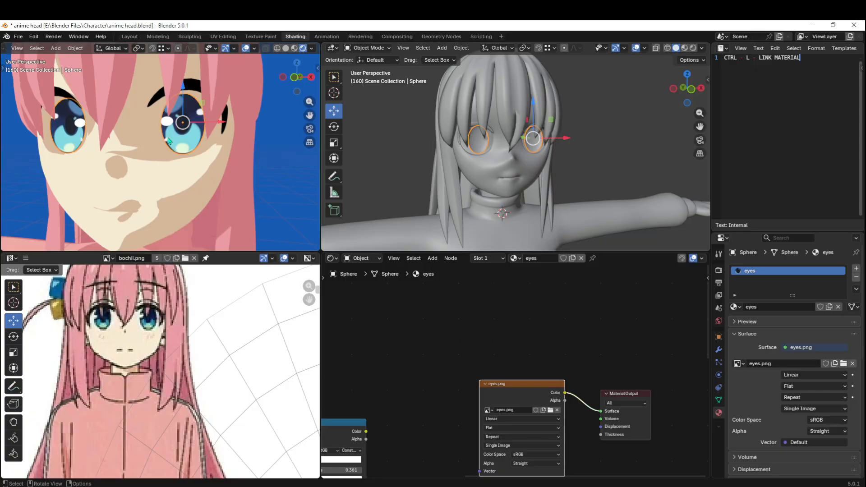
middle_click_drag(168, 141, 151, 156)
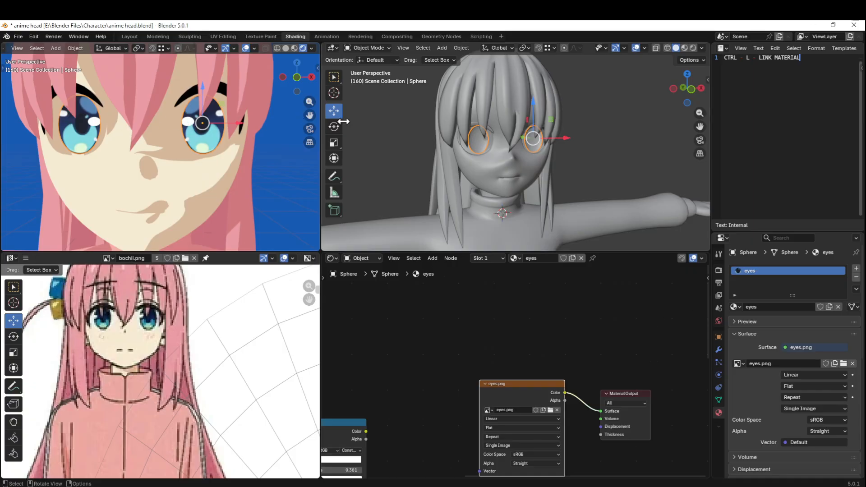
scroll(475, 134, "up", 3)
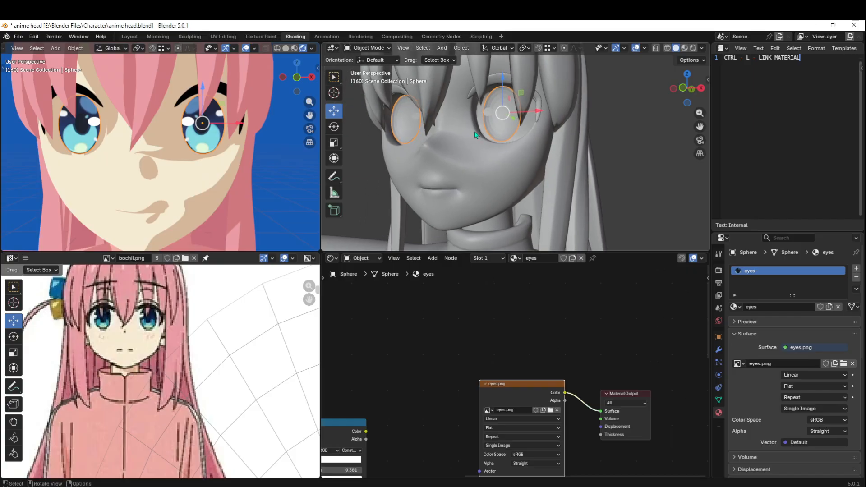
right_click(500, 107)
left_click(496, 106)
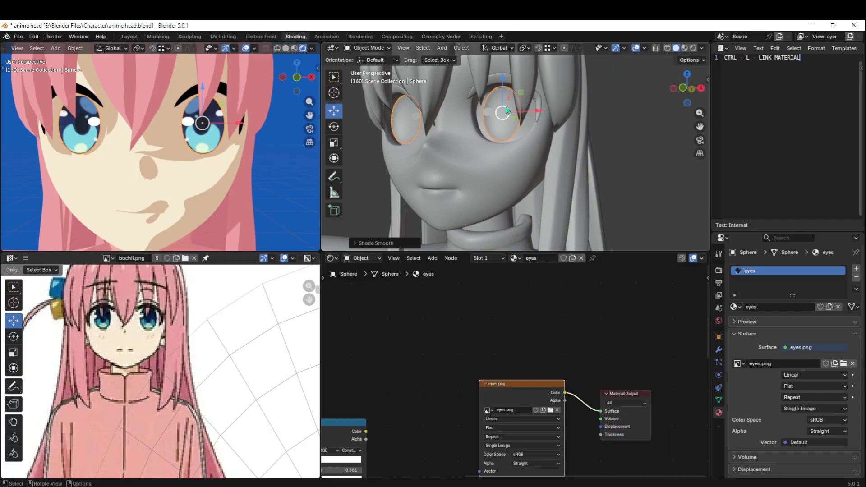
- Inspect the eye mesh in Edit Mode, return to Object Mode and remove the eyes material slot
scroll(506, 110, "up", 3)
key("Tab")
middle_click_drag(508, 111, 524, 119)
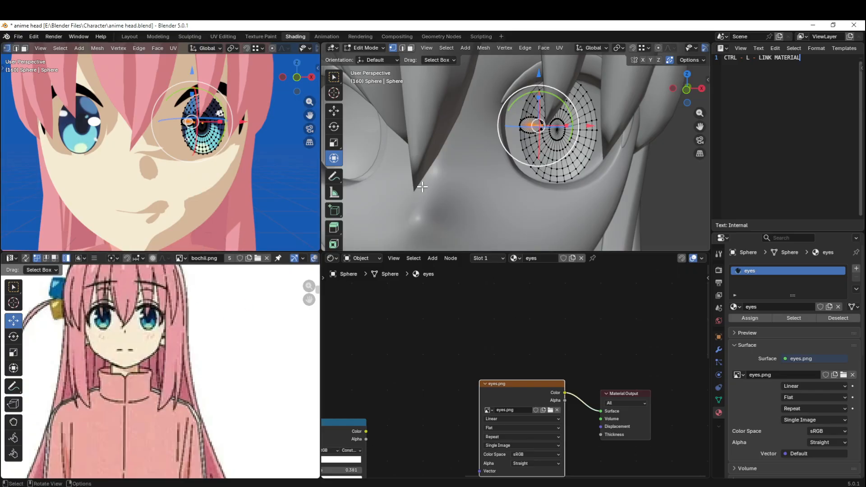
key("Tab")
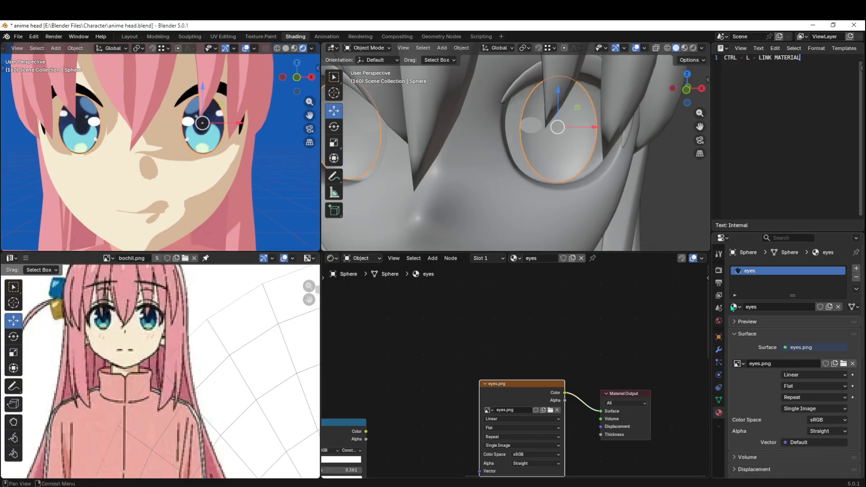
left_click(857, 279)
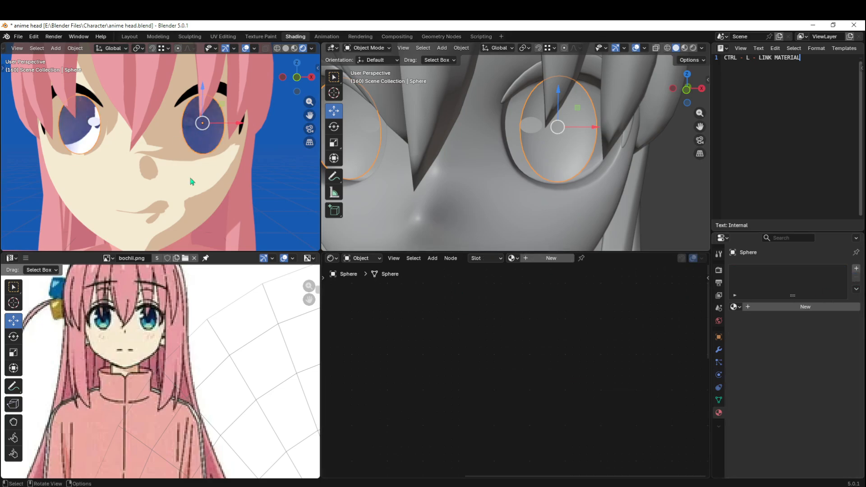
- Switch to the browser and review the toon shader node reference, the downloaded eye picture and the unblurimage.ai before/after comparison
key("alt+Tab")
left_click(497, 455)
left_click(586, 486)
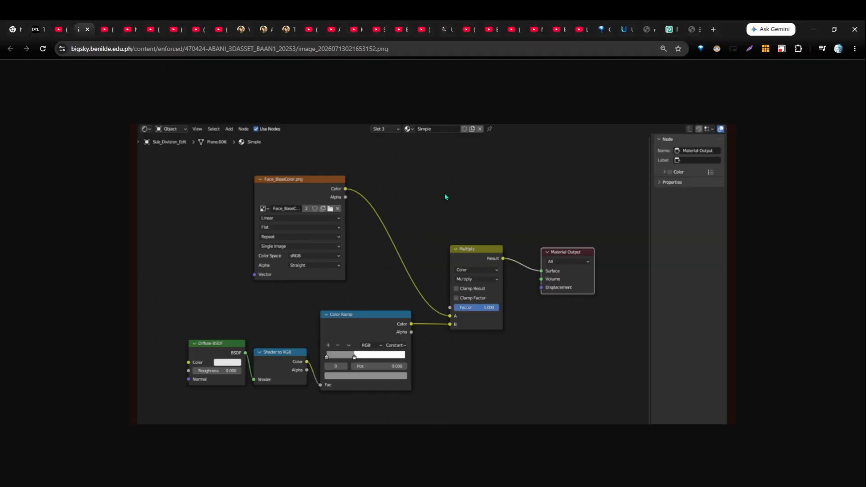
left_click(695, 31)
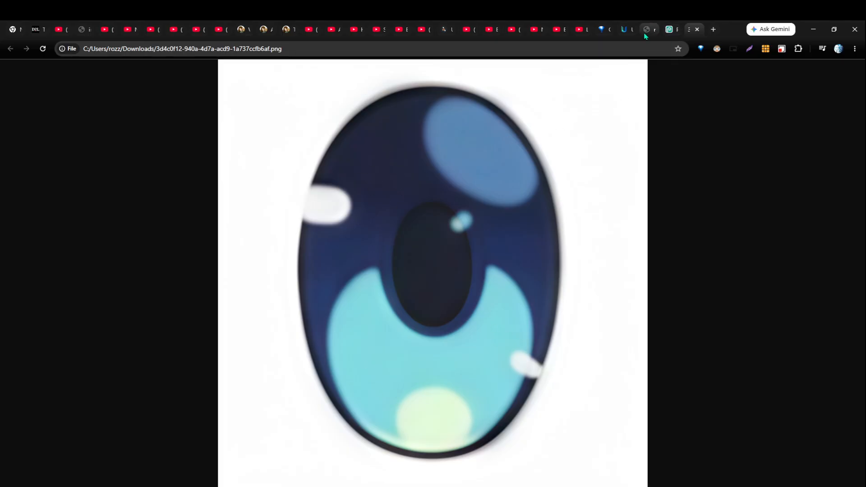
left_click(627, 29)
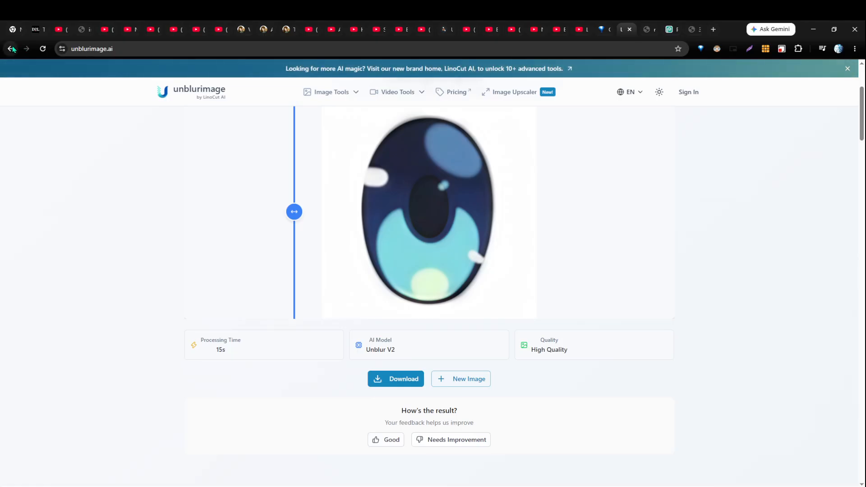
left_click_drag(294, 213, 160, 216)
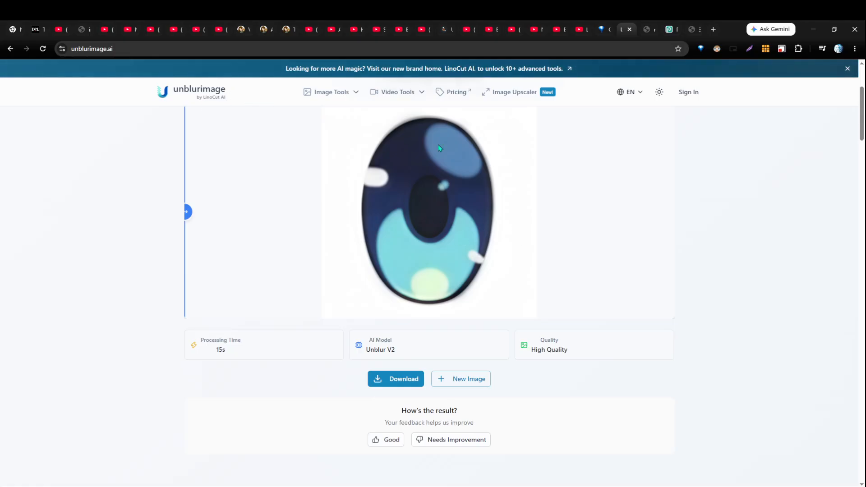
- Switch to the eye project in Photopea and resize the image to 900 × 1024 pixels with the proportions kept
left_click(671, 30)
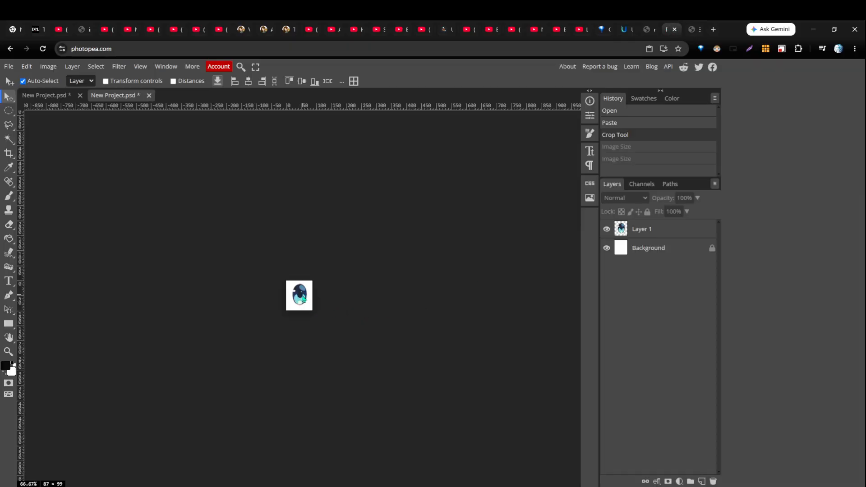
left_click(48, 66)
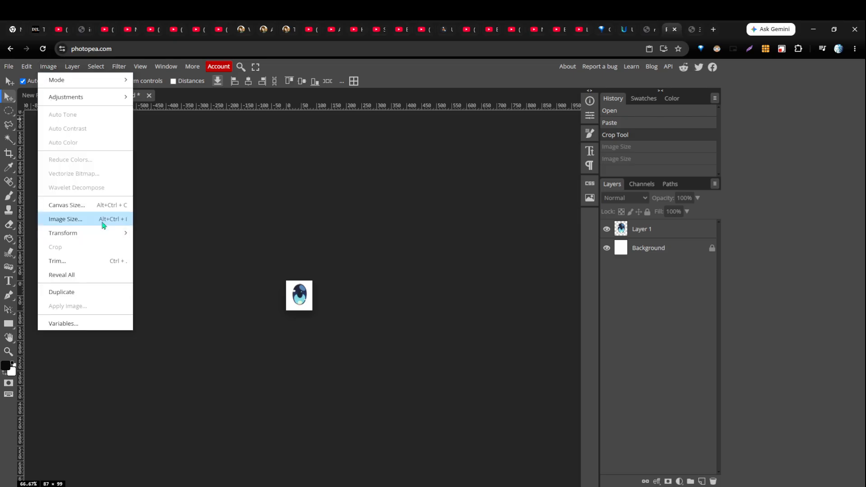
left_click(103, 224)
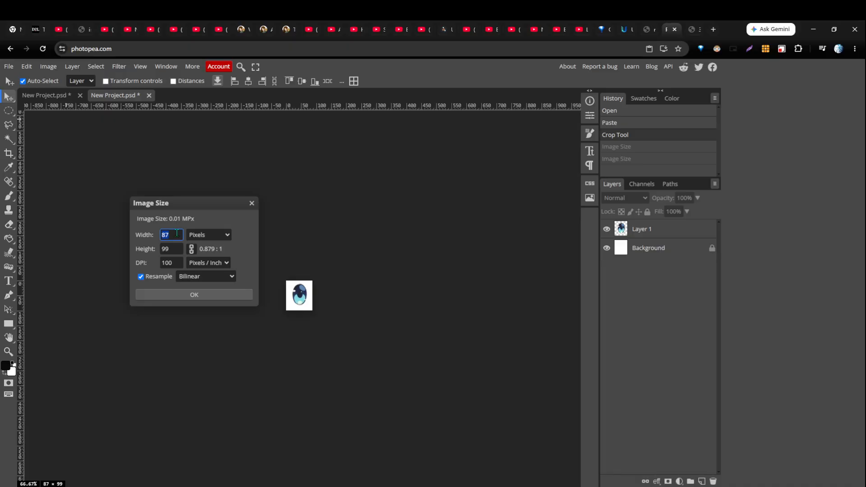
type("1024")
key("Tab")
left_click(214, 237)
double_click(173, 250)
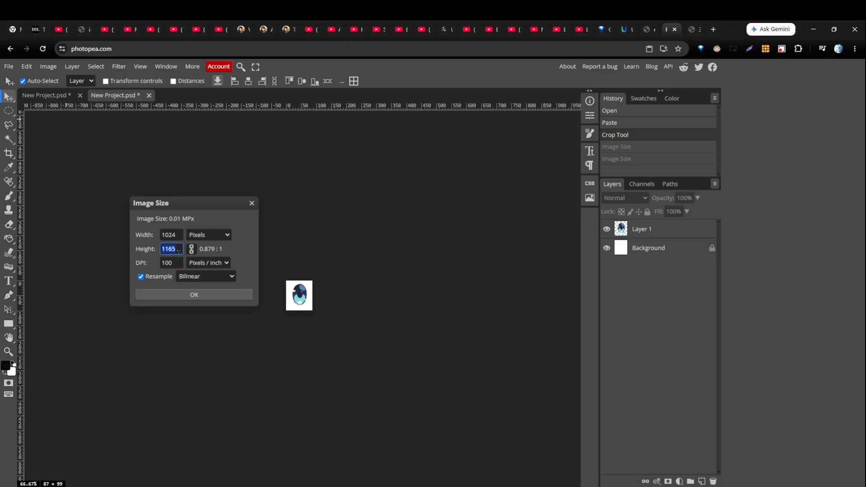
type("1024")
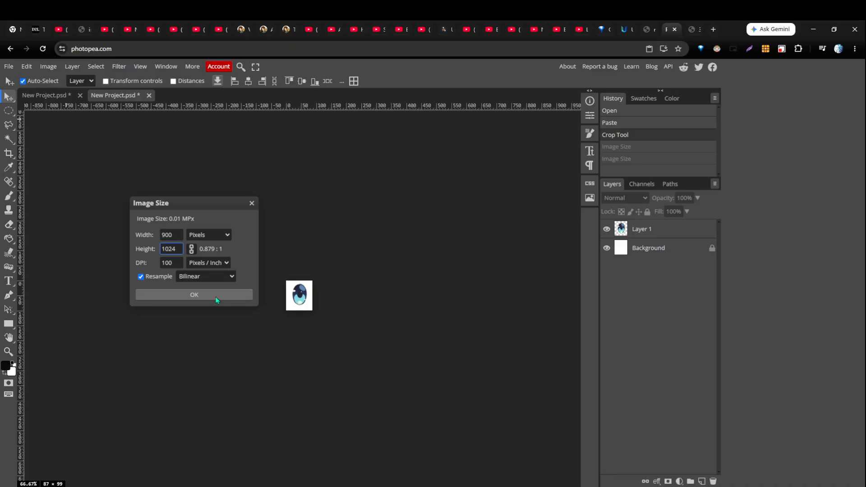
left_click(243, 298)
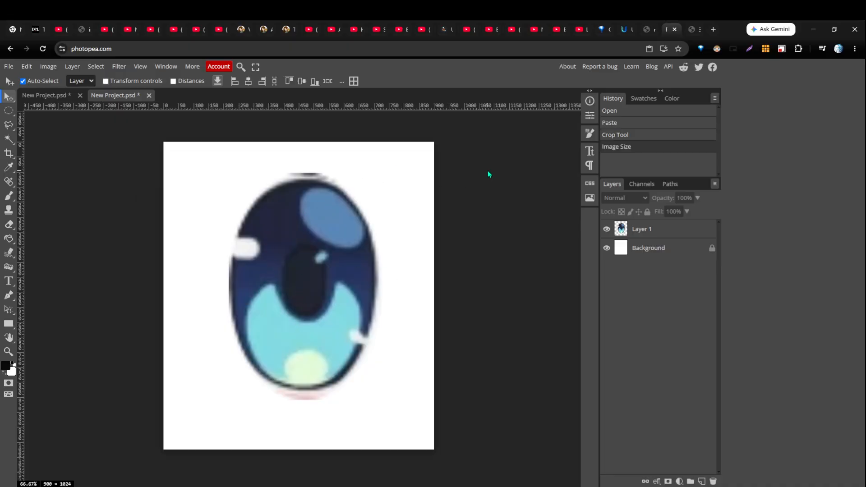
- Compare the unblurimage.ai result with the enlarged eye image in Photopea, and switch back to Blender
left_click(631, 31)
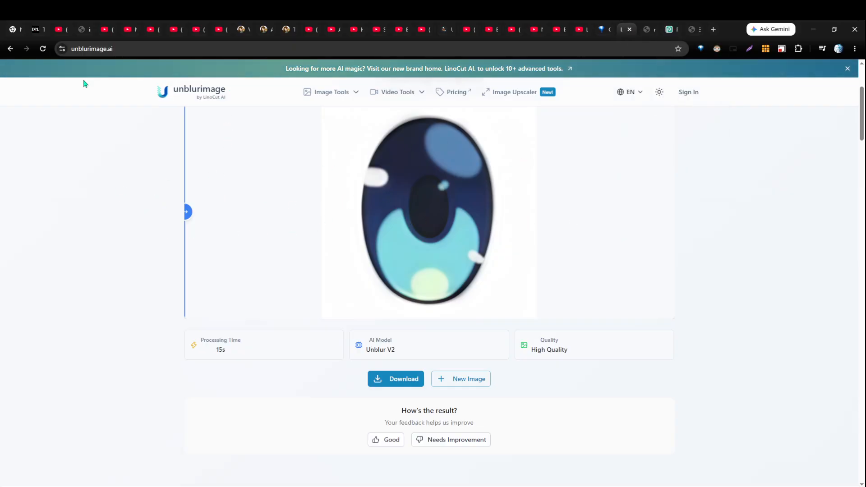
left_click(670, 30)
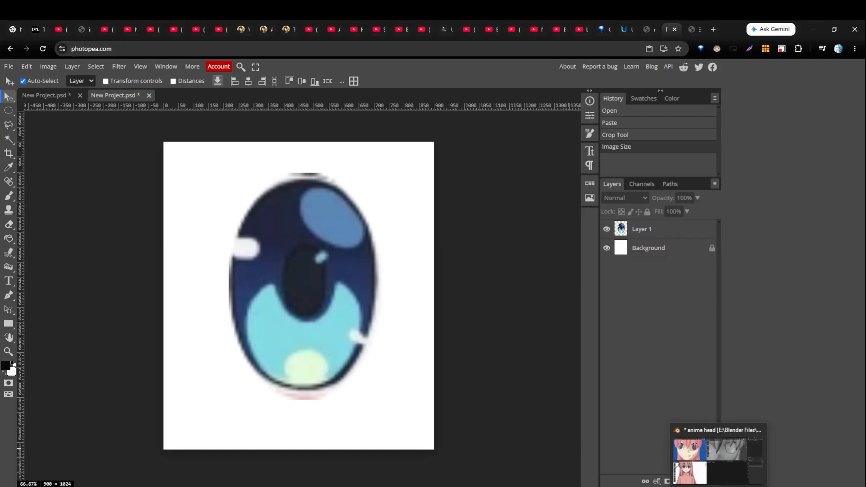
left_click(703, 481)
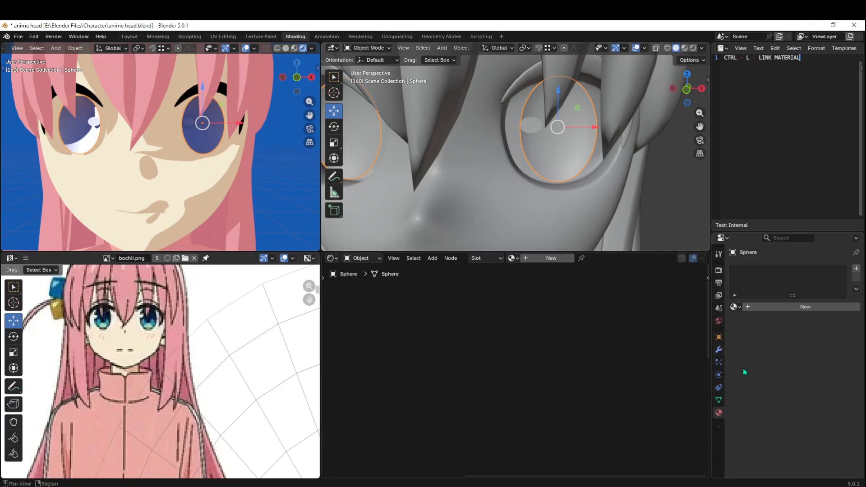
- Create a new material on the eye spheres and select its Principled BSDF node
left_click(778, 307)
left_click(569, 325)
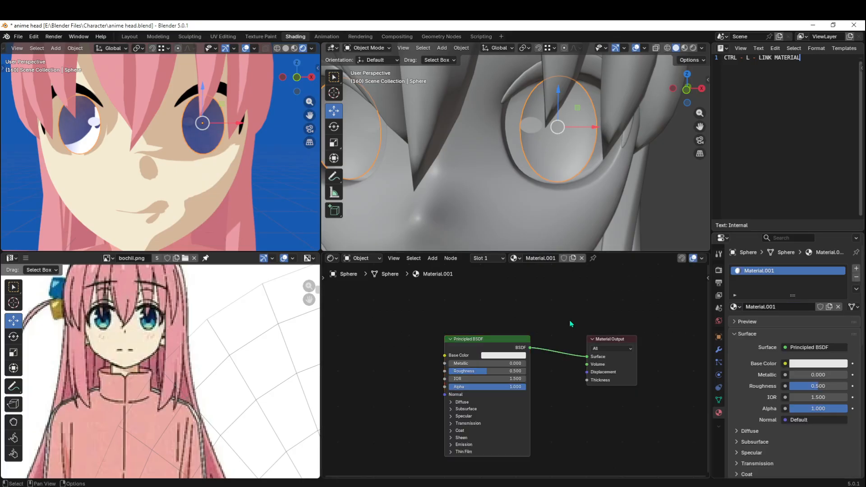
left_click(509, 352)
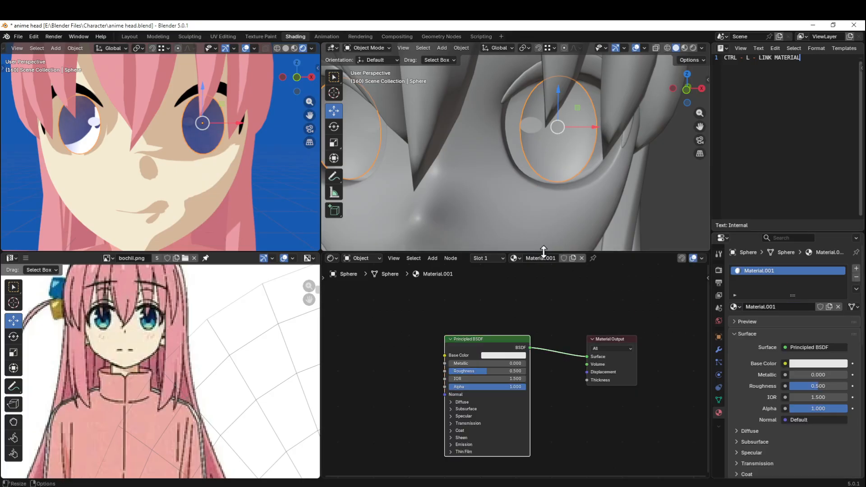
- Delete the Principled BSDF node from the eye material and reposition the Material Output node
key("x")
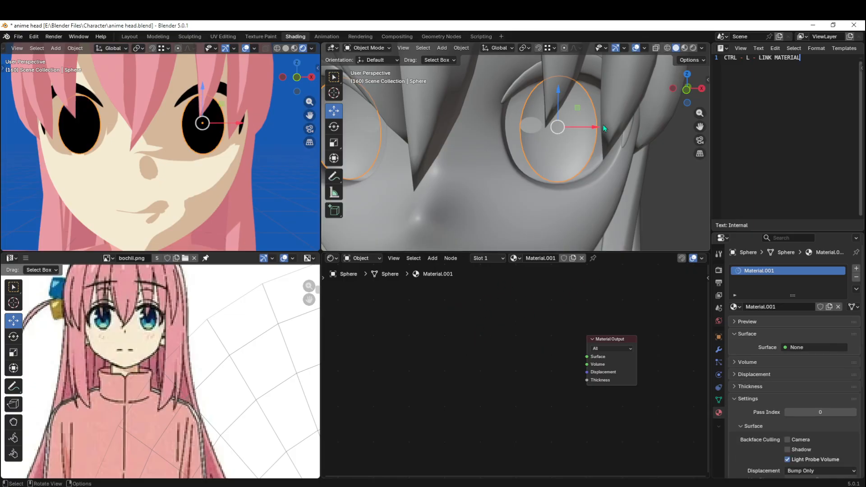
left_click_drag(607, 339, 596, 314)
left_click(506, 345)
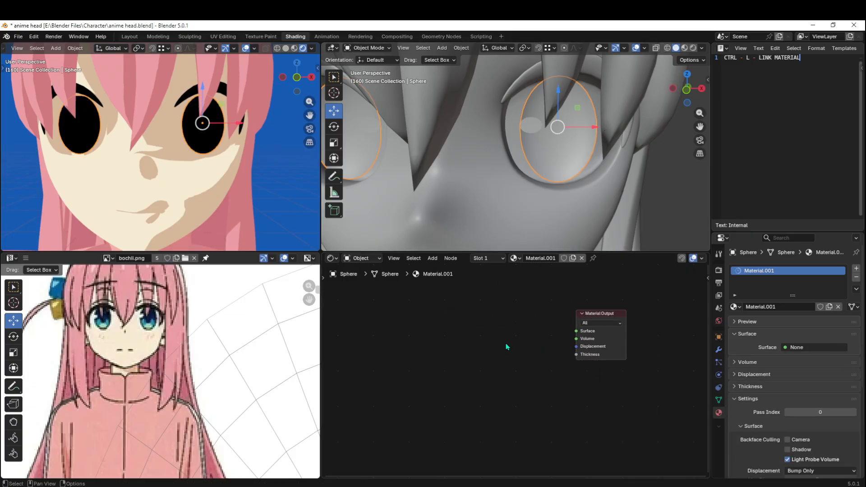
- Add an Image Texture node beside the Material Output in the eye material
key("shift+a")
left_click(496, 319)
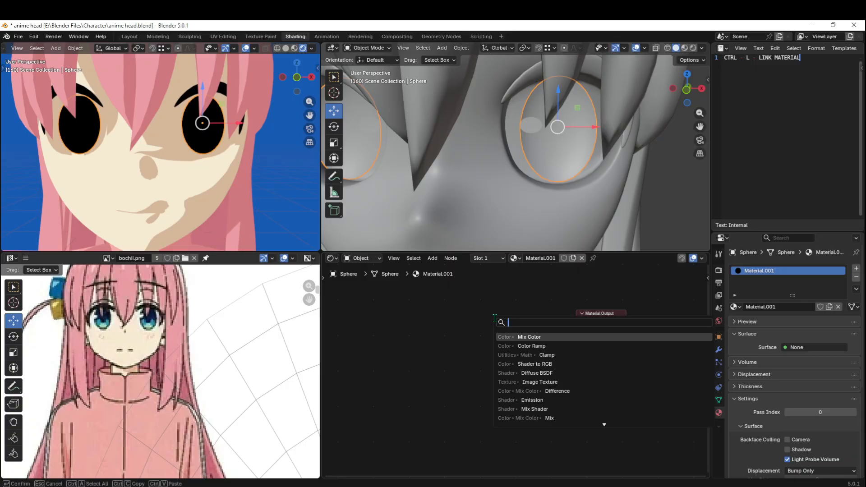
type("TEXT")
key("Down")
key("Down")
key("Down")
key("Down")
key("Down")
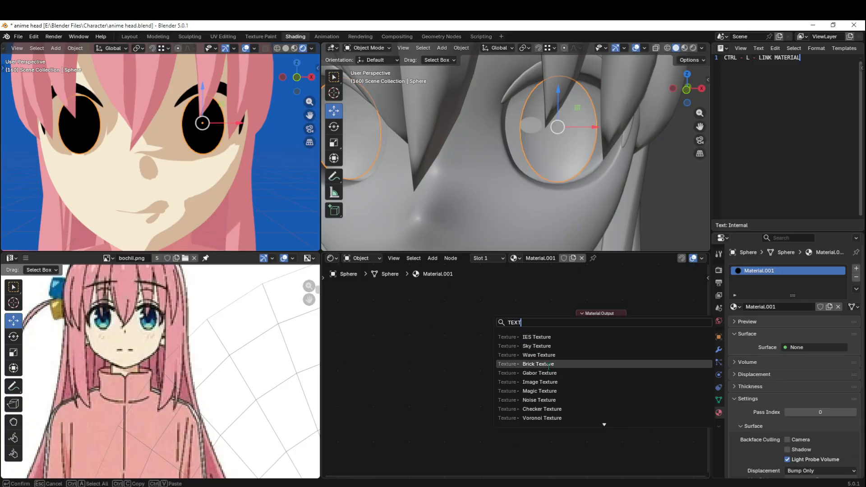
key("Return")
left_click(455, 318)
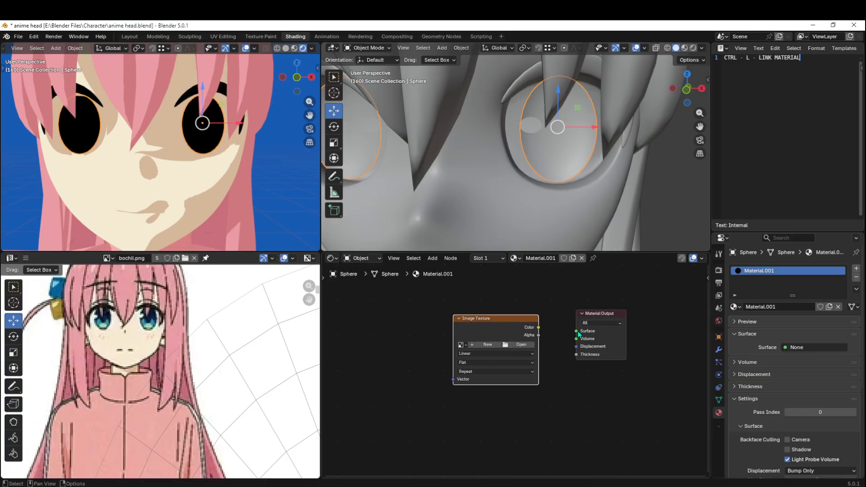
- Connect the Image Texture's Color to the Material Output's Surface and load eyes.png into the texture node
left_click_drag(540, 328, 577, 331)
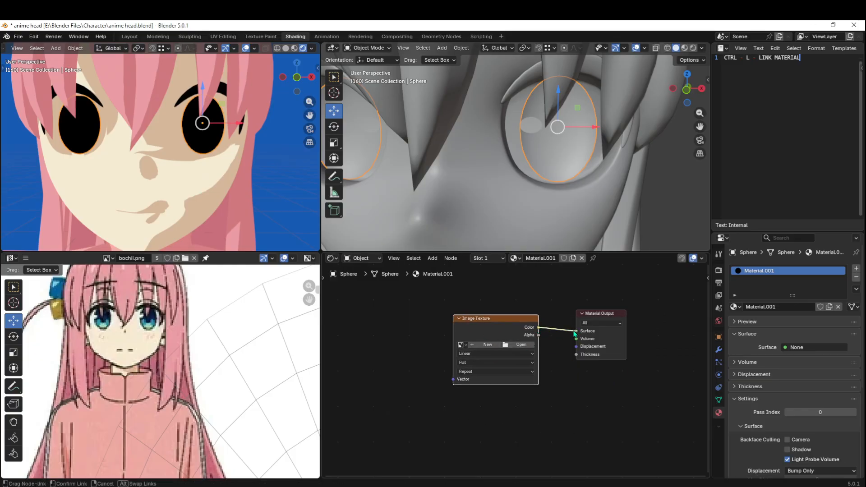
left_click(523, 345)
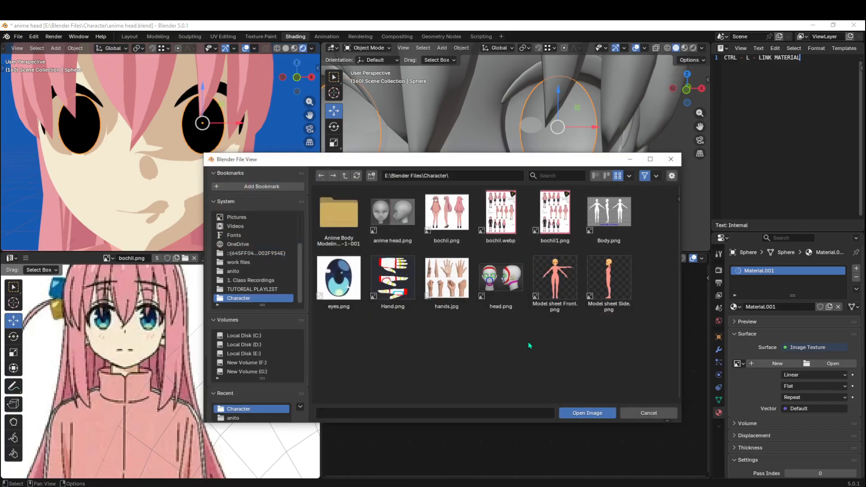
left_click(339, 277)
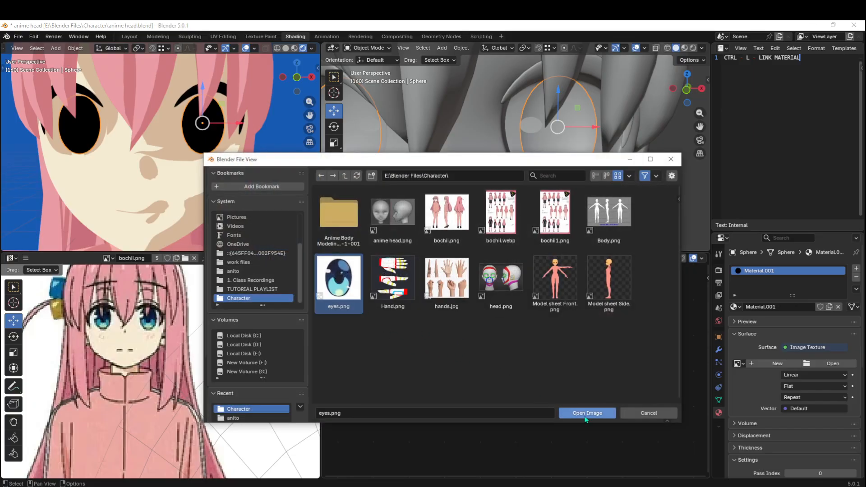
left_click(570, 413)
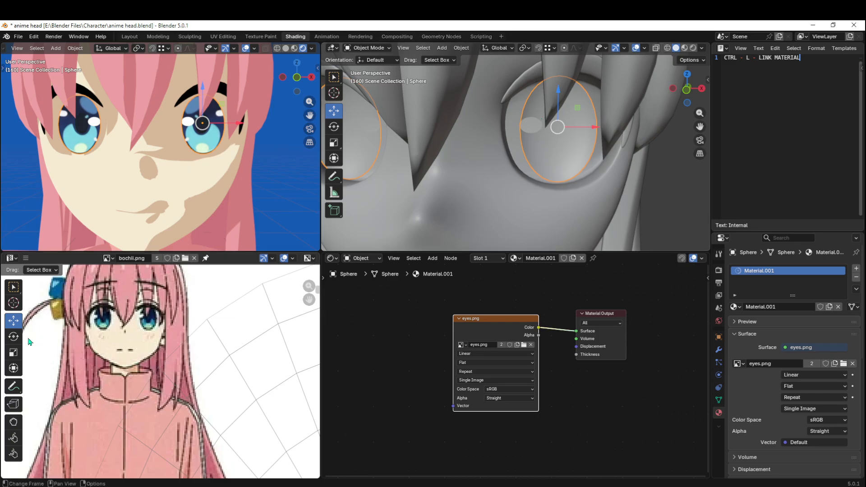
- Display eyes.png in the UV editor and put the eye mesh in Edit Mode with its whole geometry selected
left_click(107, 258)
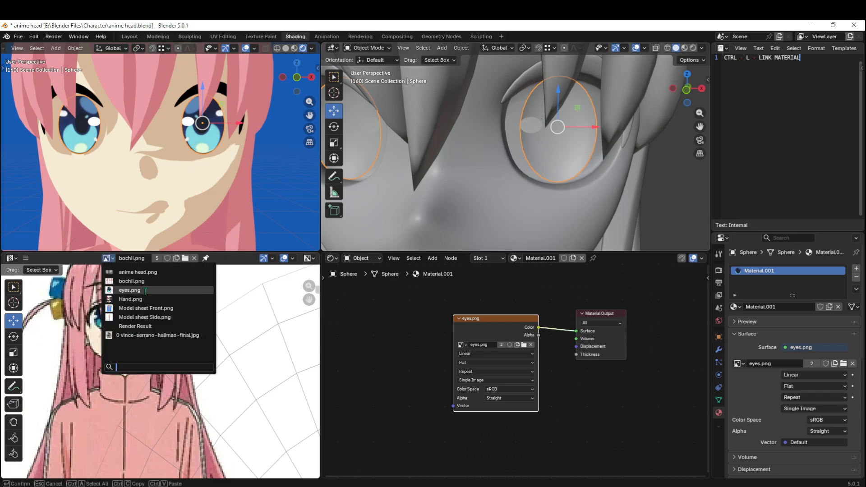
left_click(129, 291)
scroll(145, 300, "down", 5)
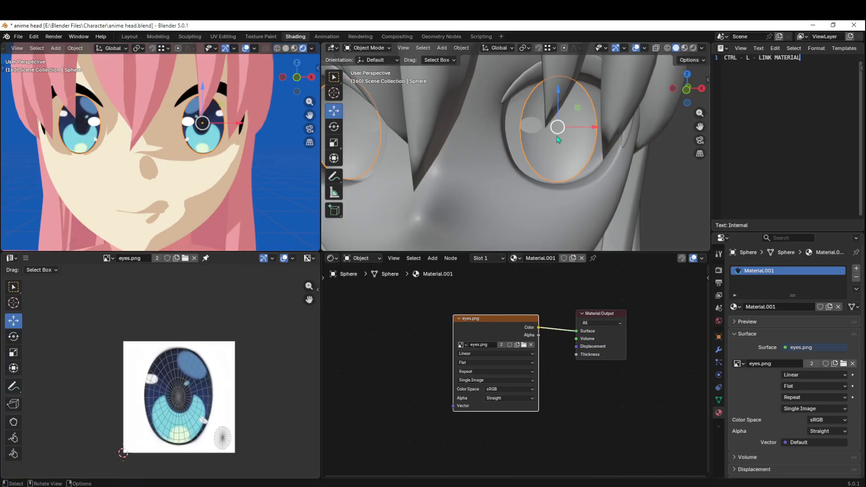
key("Tab")
key("a")
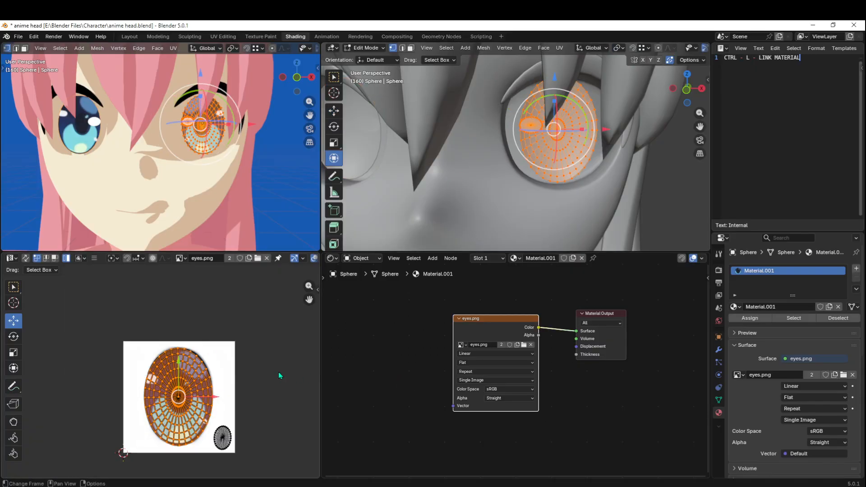
scroll(193, 363, "up", 2)
mouse_move(194, 364)
left_mouse_down()
mouse_move(212, 363)
mouse_move(165, 363)
mouse_move(263, 362)
mouse_move(158, 361)
mouse_move(187, 362)
left_mouse_up()
key("s")
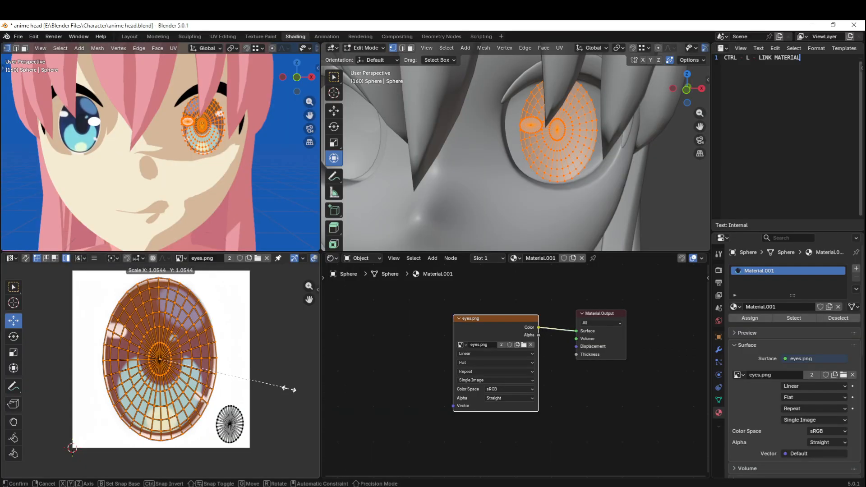
right_click(292, 389)
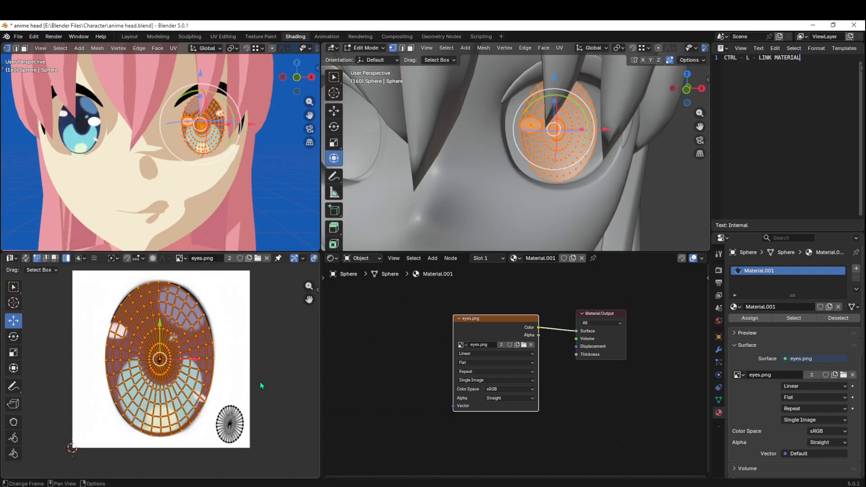
key("s")
right_click(294, 413)
key("s")
right_click(301, 416)
key("r")
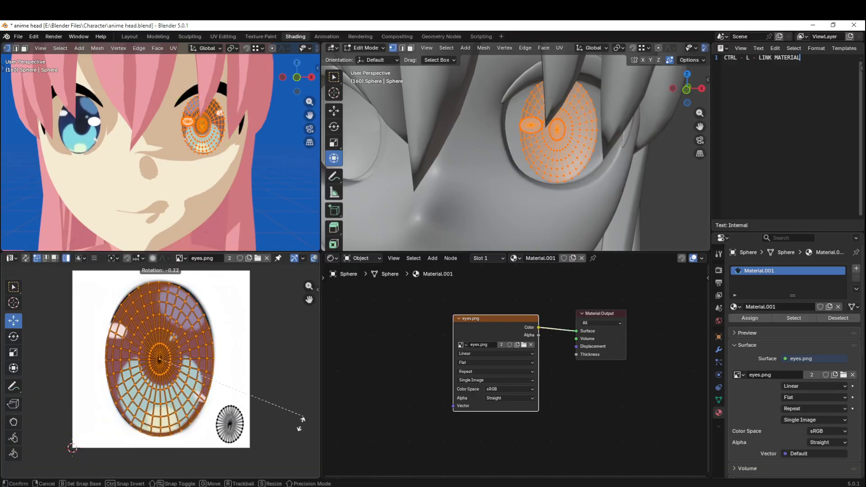
right_click(319, 410)
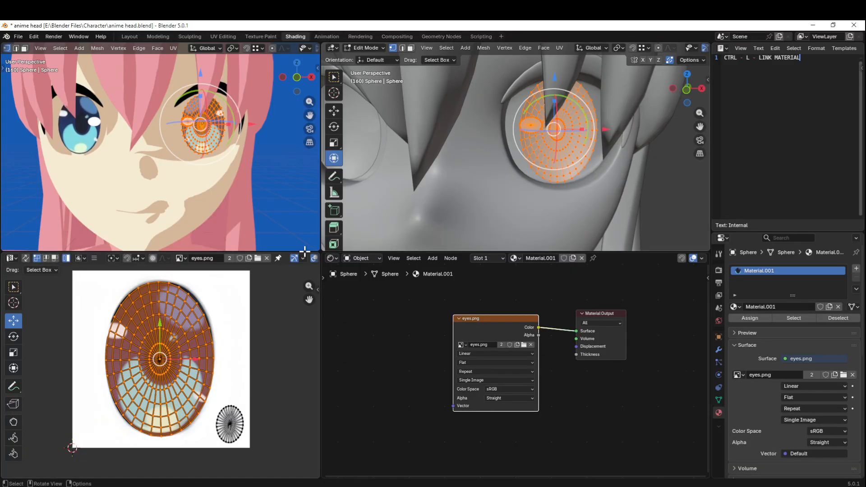
- Select the small highlight's UV island, move it slightly up within the image's white area, and return to Object Mode
scroll(196, 325, "up", 2)
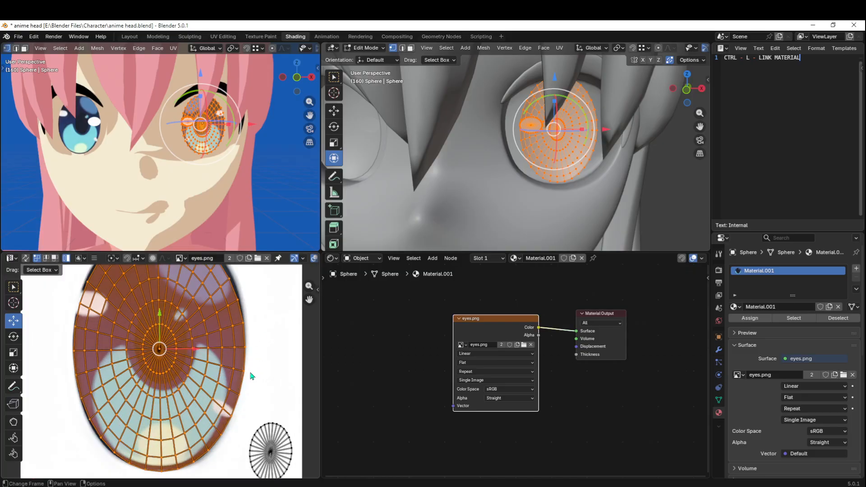
middle_click_drag(251, 380, 253, 374)
middle_click_drag(260, 422, 250, 395)
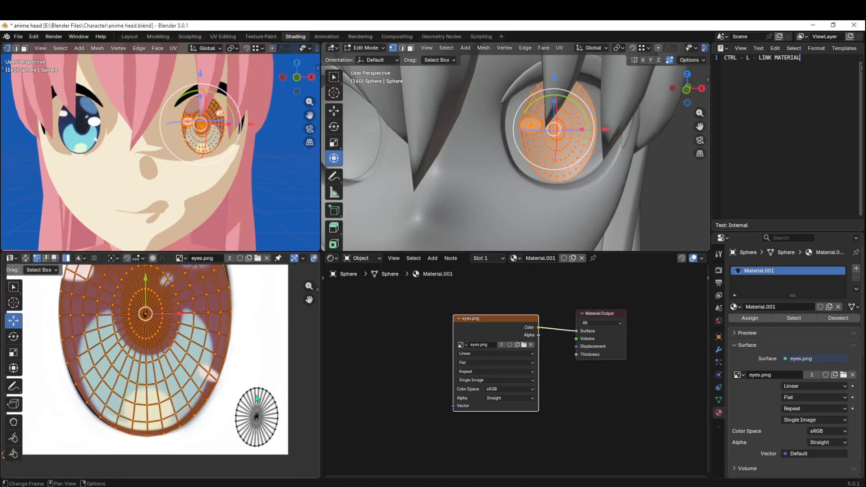
left_click(253, 404)
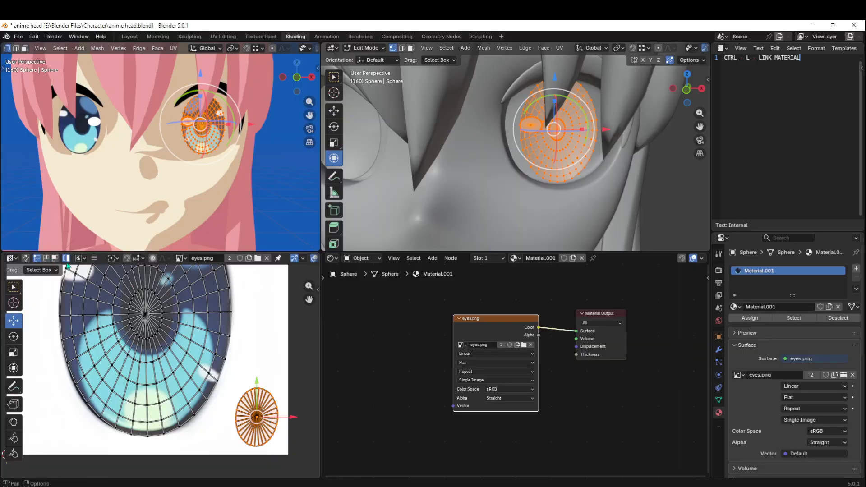
scroll(205, 366, "down", 3)
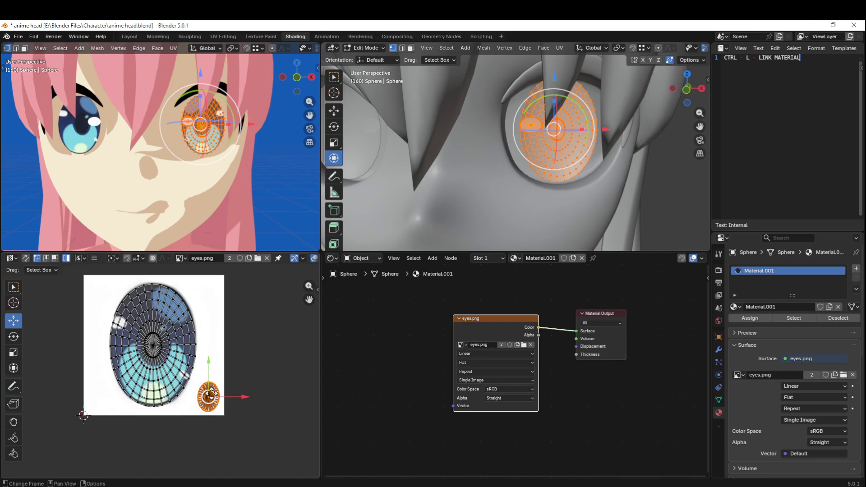
key("g")
left_click(213, 369)
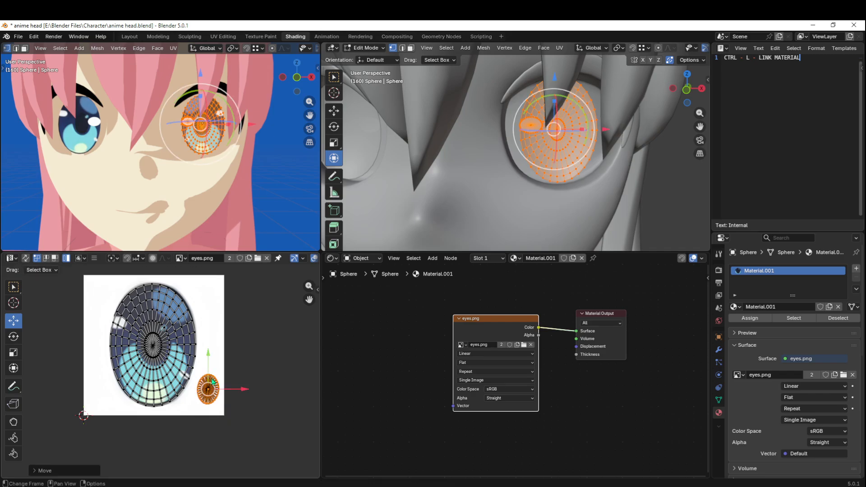
key("Tab")
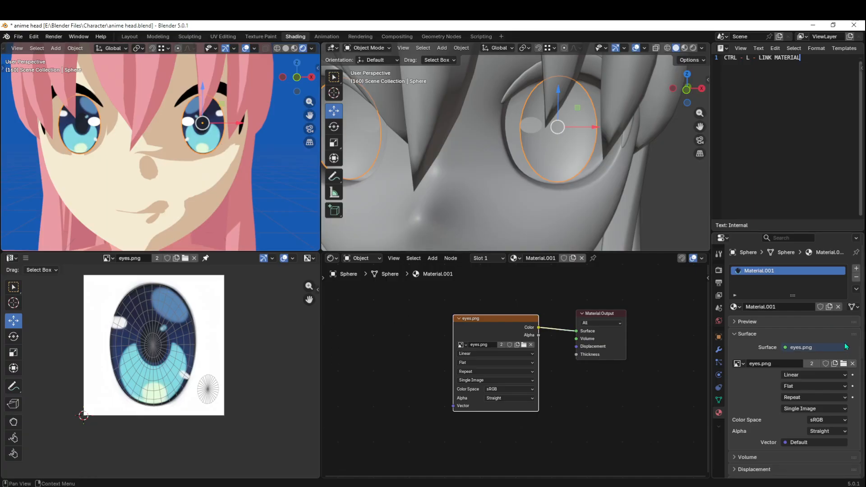
- Apply the Mirror modifier on the eye spheres
left_click(719, 350)
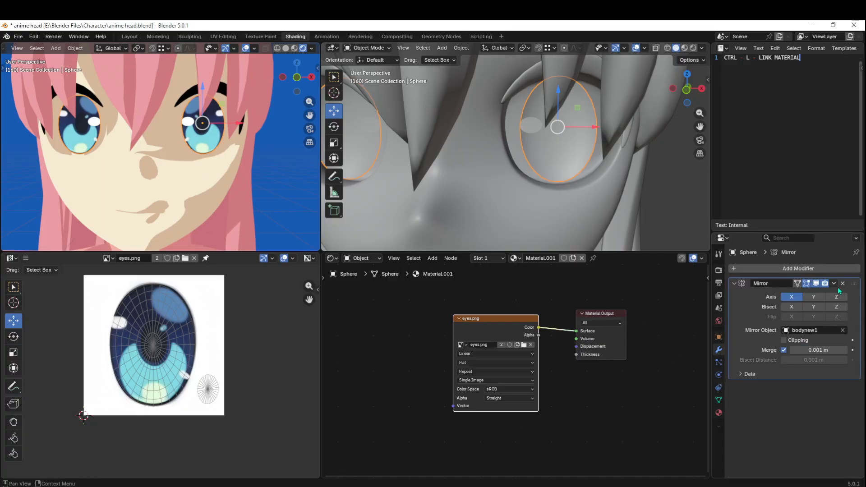
left_click(835, 283)
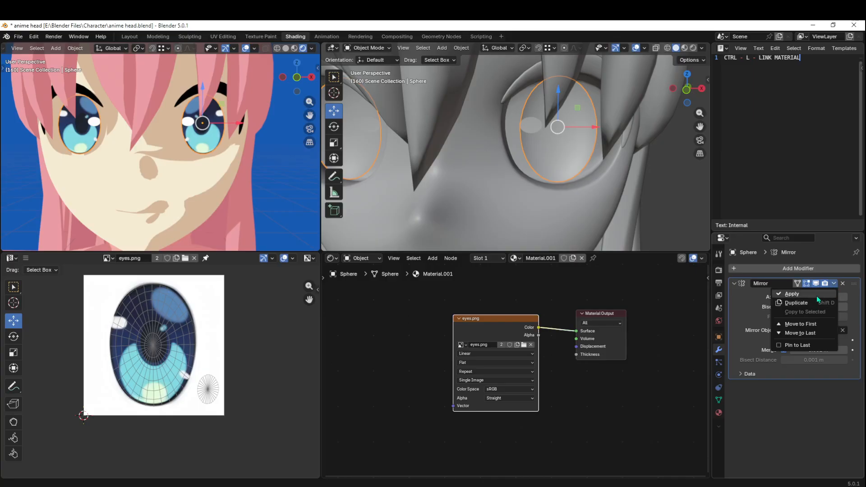
left_click(816, 296)
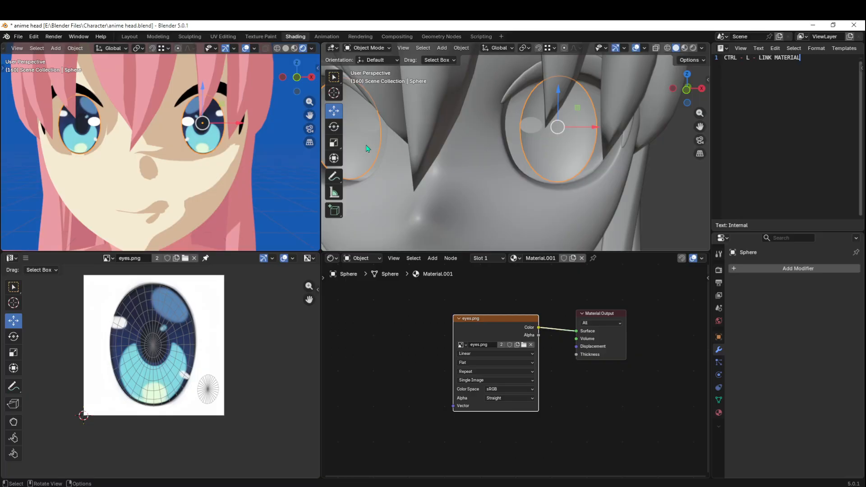
- In Edit Mode, select the mirrored eye's entire linked iris mesh and all of its UVs
key("Tab")
left_click(92, 140)
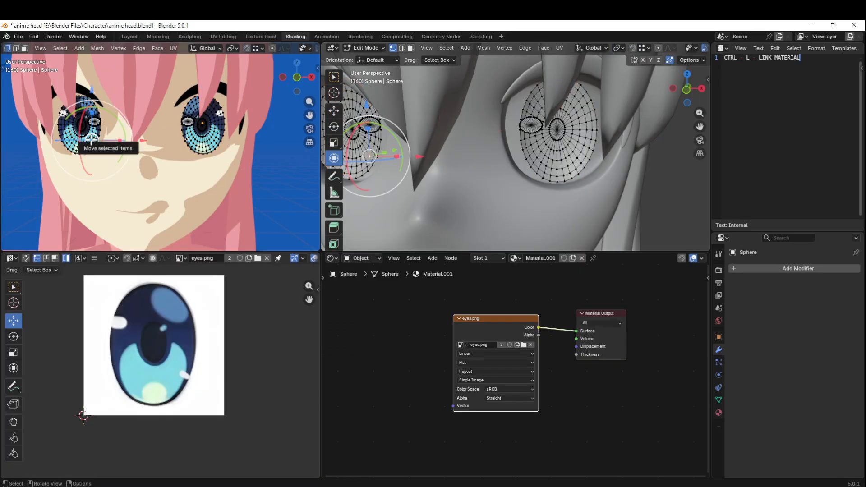
key("l")
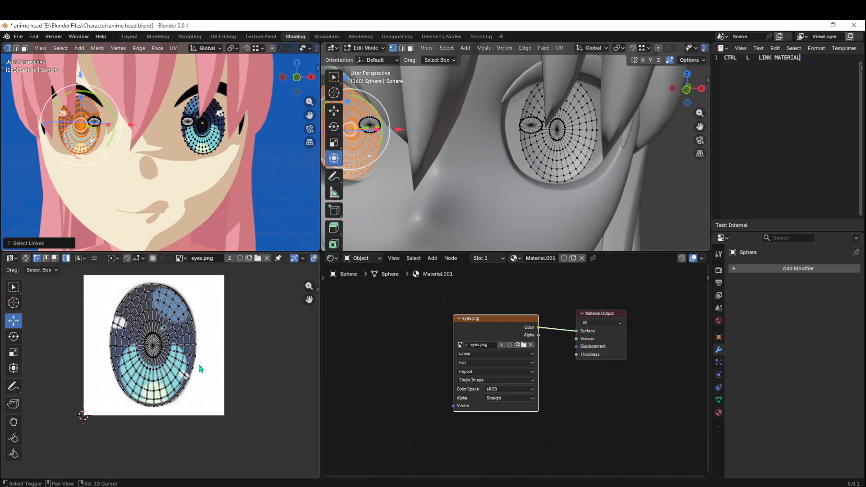
scroll(199, 366, "up", 2)
middle_click_drag(197, 334, 200, 378)
scroll(200, 378, "down", 2)
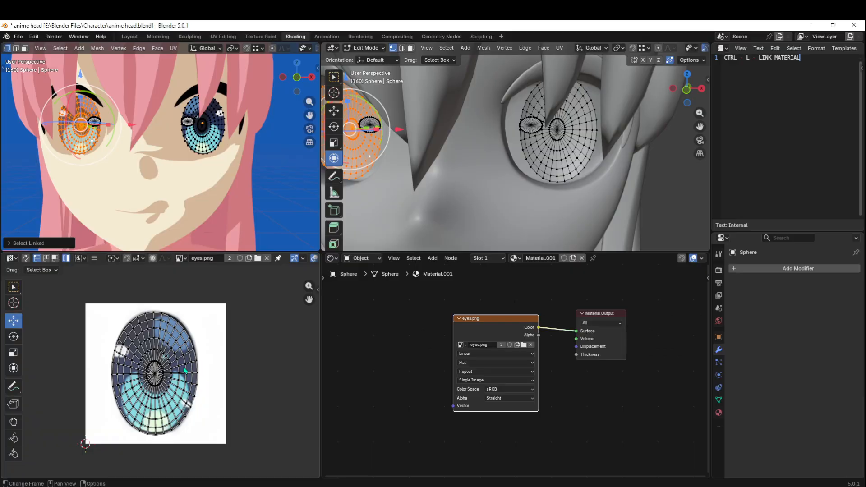
key("a")
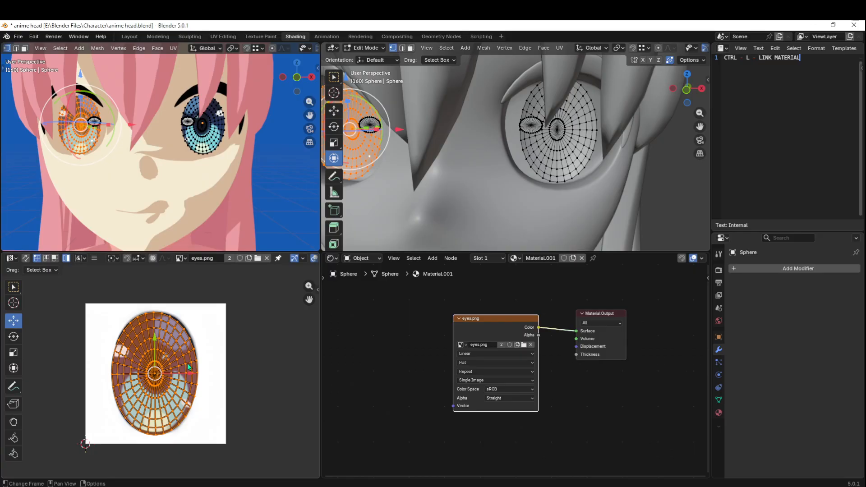
- Flip the selected iris UVs horizontally by scaling them by -1 along X, and return to Object Mode
key("s")
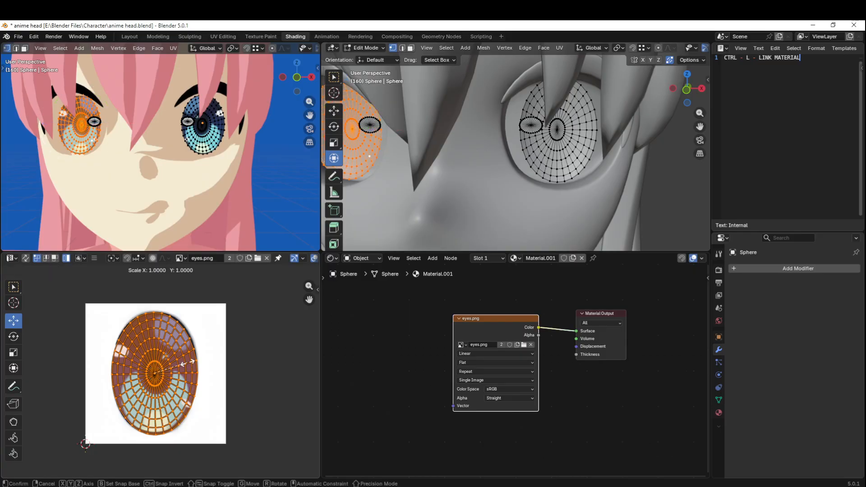
type("-1")
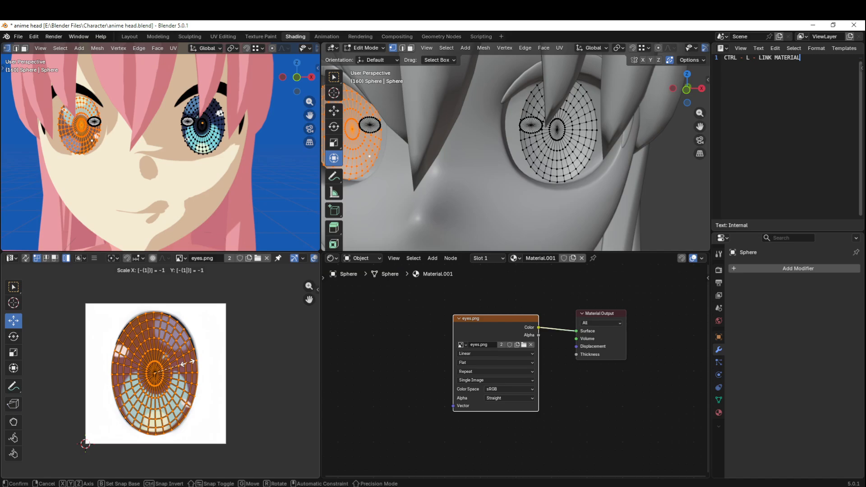
key("Return")
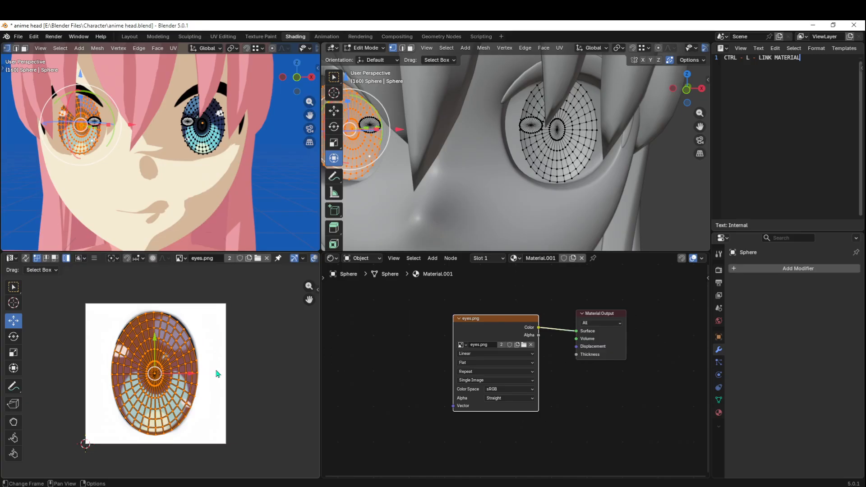
left_click_drag(203, 360, 207, 382)
left_click_drag(222, 315, 211, 340)
left_click_drag(203, 414, 219, 420)
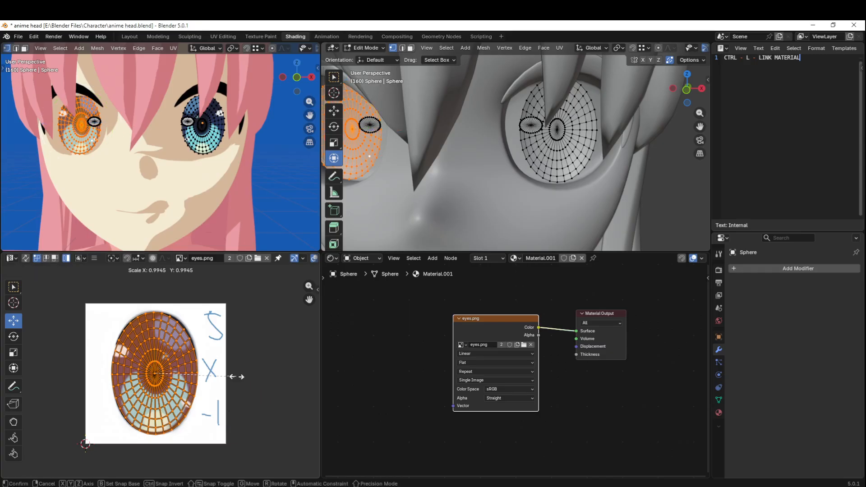
key("x")
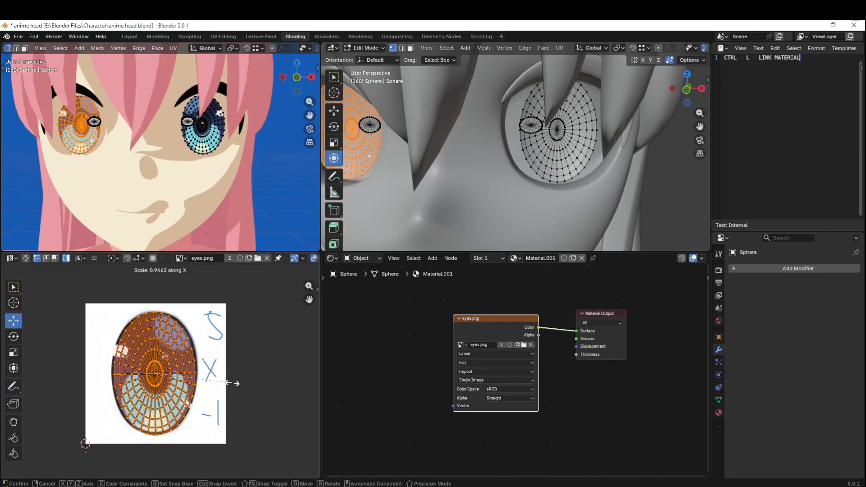
left_click(235, 386)
key("Tab")
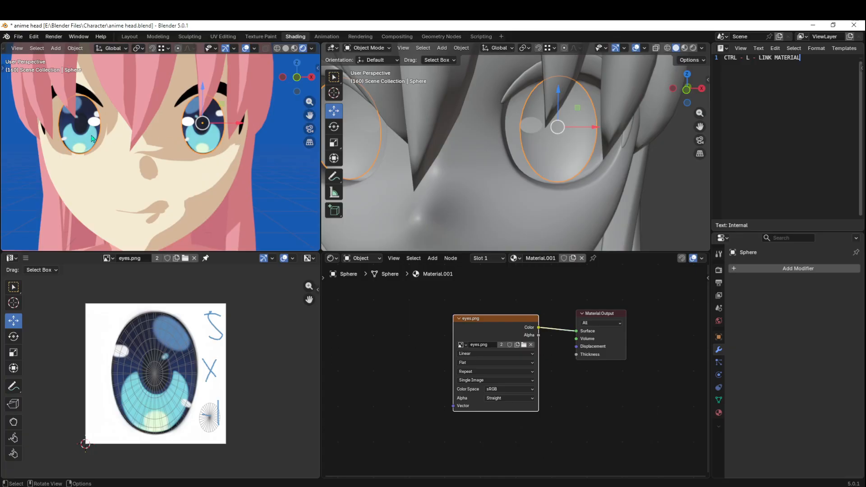
- In Edit Mode, select the entire linked mesh of the mirrored eye's small highlight disc
key("Tab")
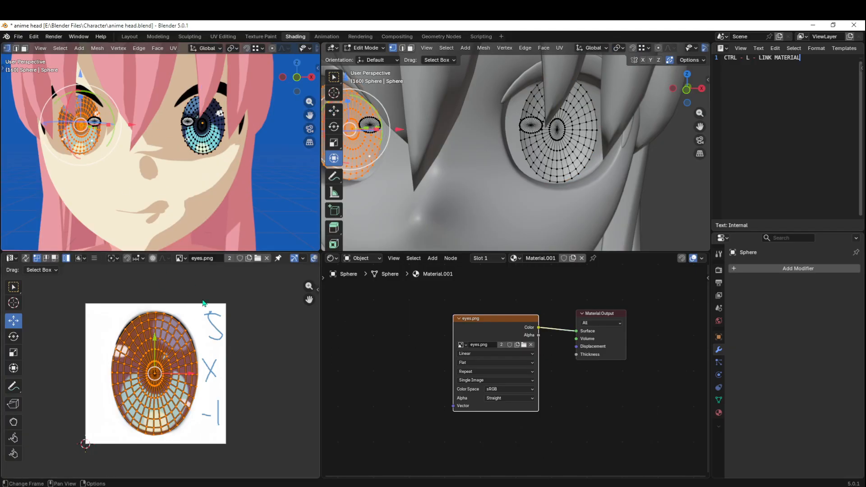
key("KP_Decimal")
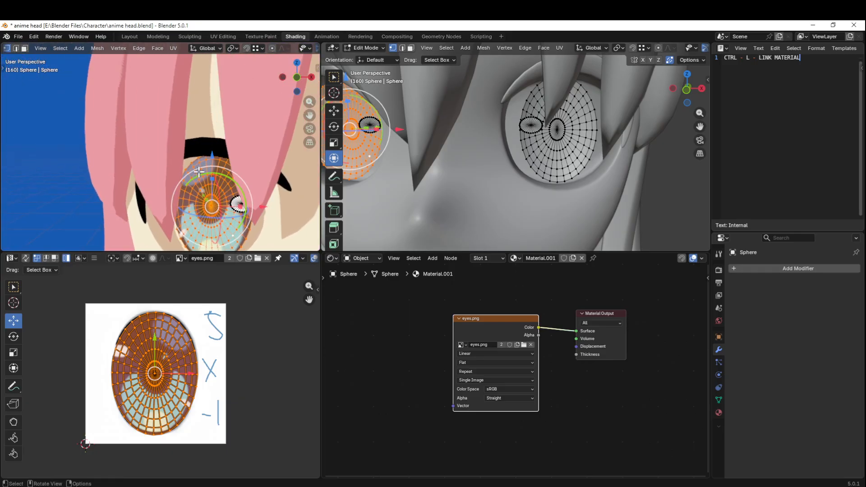
key("KP_Decimal")
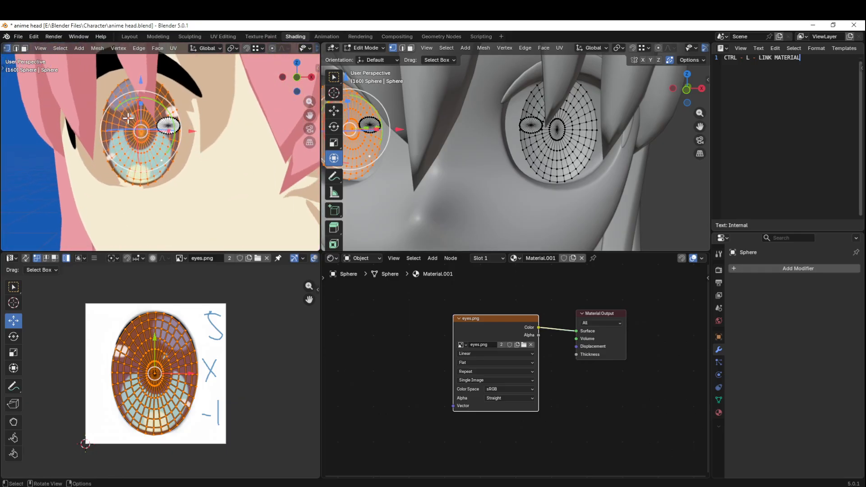
left_click(167, 127)
key("l")
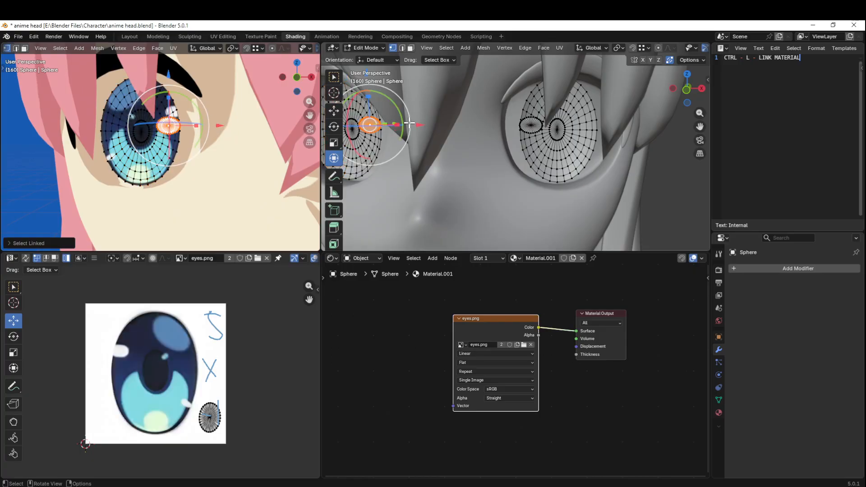
- In front view, move the mirrored eye's highlight disc to the outer side of its iris and return to Object Mode
left_click(686, 91)
scroll(510, 126, "up", 3)
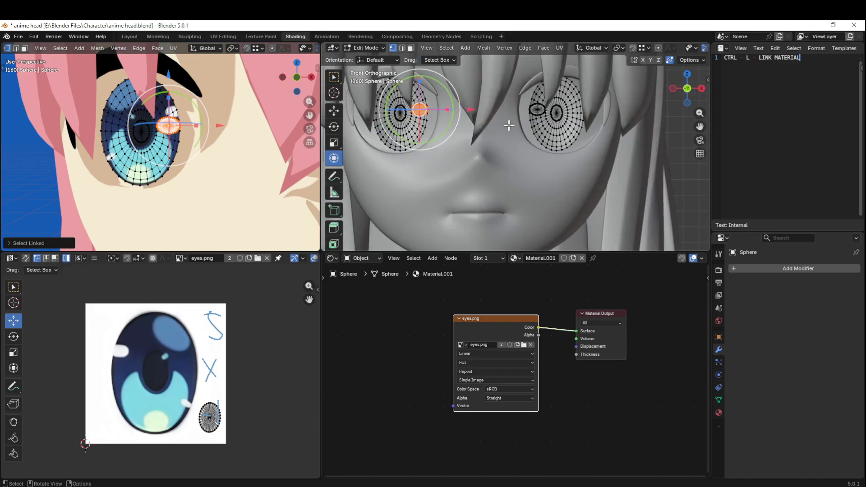
middle_click_drag(509, 124, 608, 147, "shift")
left_click_drag(552, 126, 505, 131)
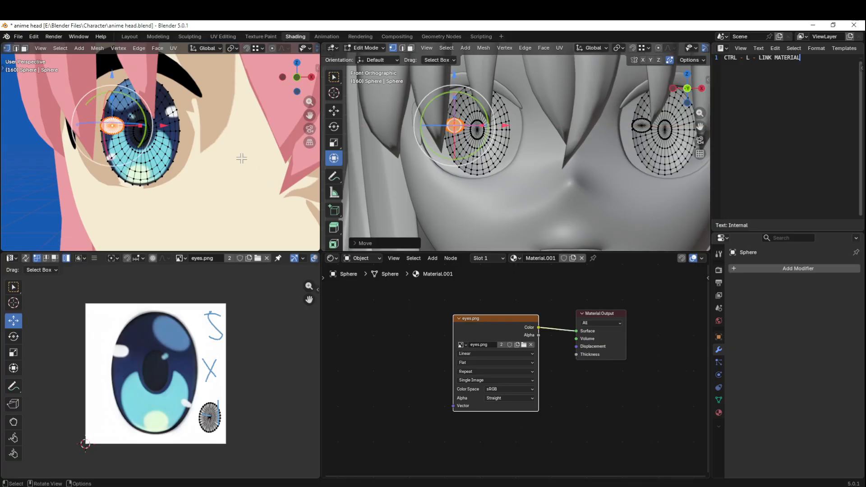
key("Tab")
- Compare the highlights and iris texture of both eyes up close and from a distance
scroll(242, 158, "down", 5)
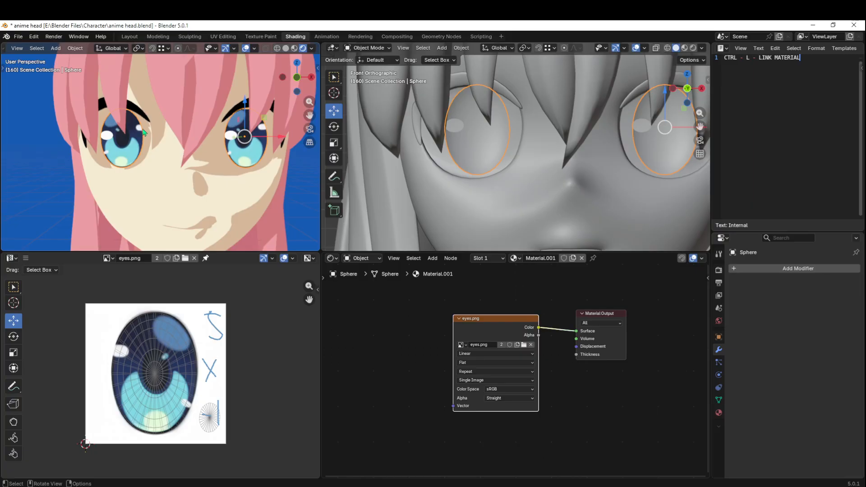
scroll(135, 143, "up", 4)
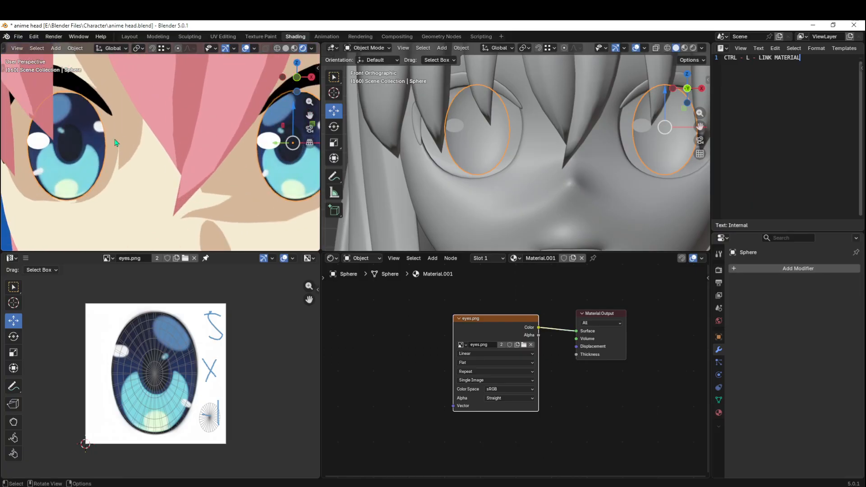
middle_click_drag(195, 158, 97, 157, "shift")
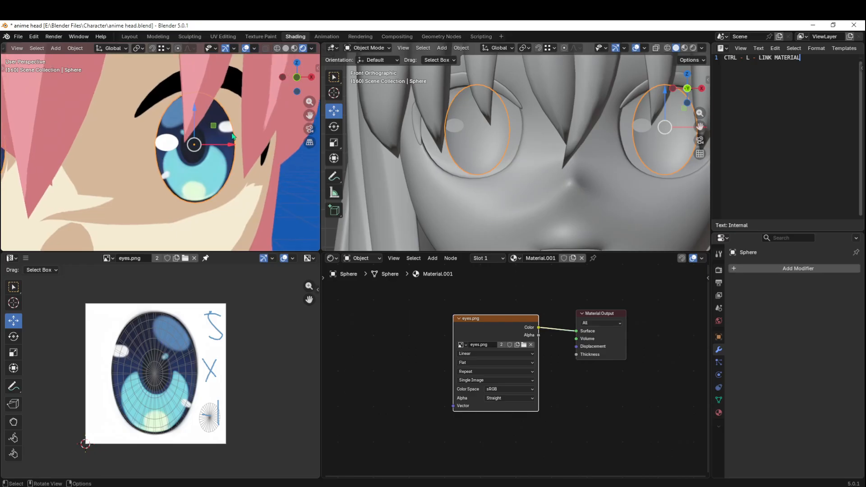
middle_click_drag(232, 135, 310, 119, "shift")
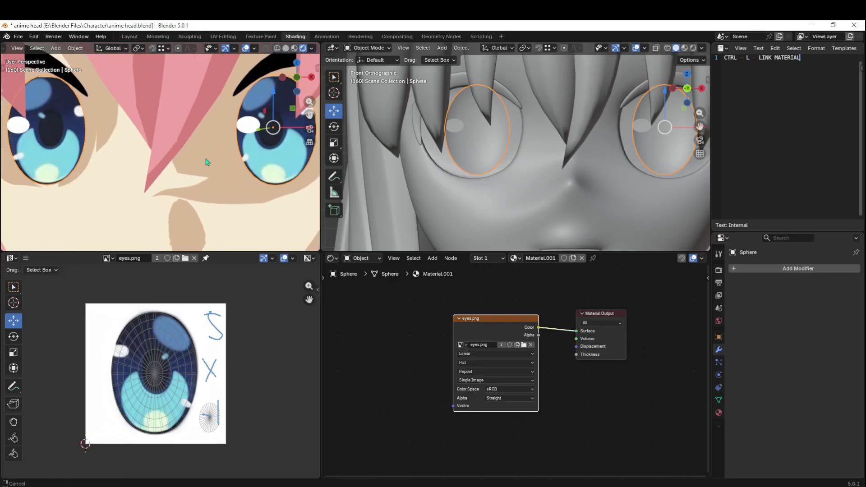
middle_click_drag(260, 165, 233, 164, "shift")
scroll(247, 166, "down", 6)
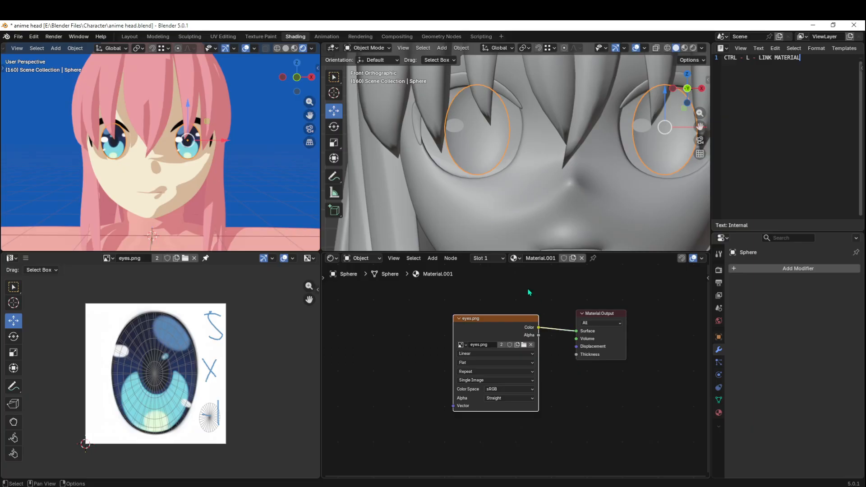
left_click_drag(513, 324, 491, 309)
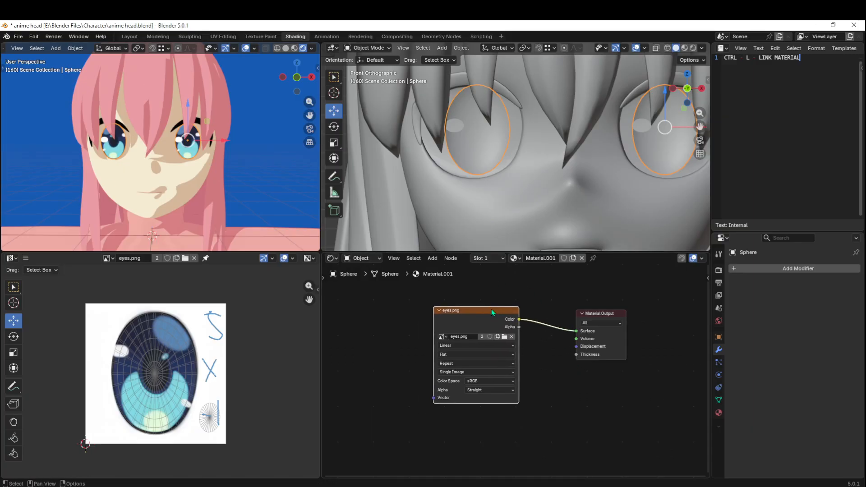
scroll(250, 178, "down", 3)
scroll(205, 137, "up", 8)
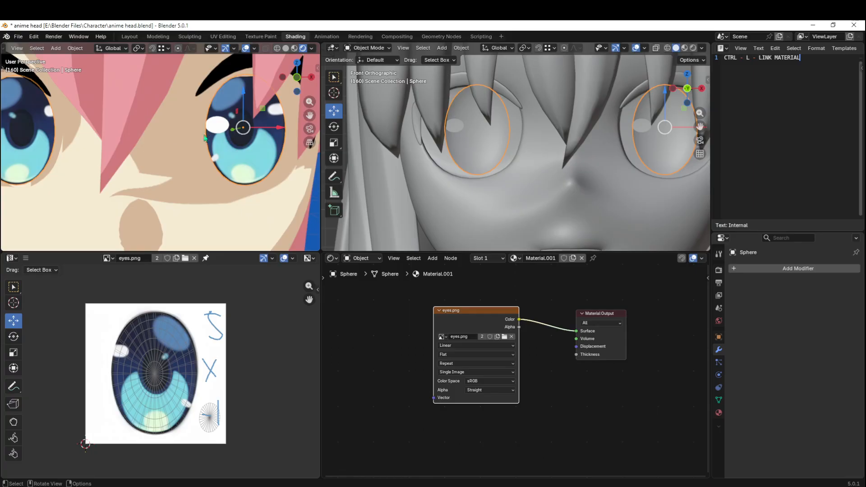
scroll(242, 144, "down", 6)
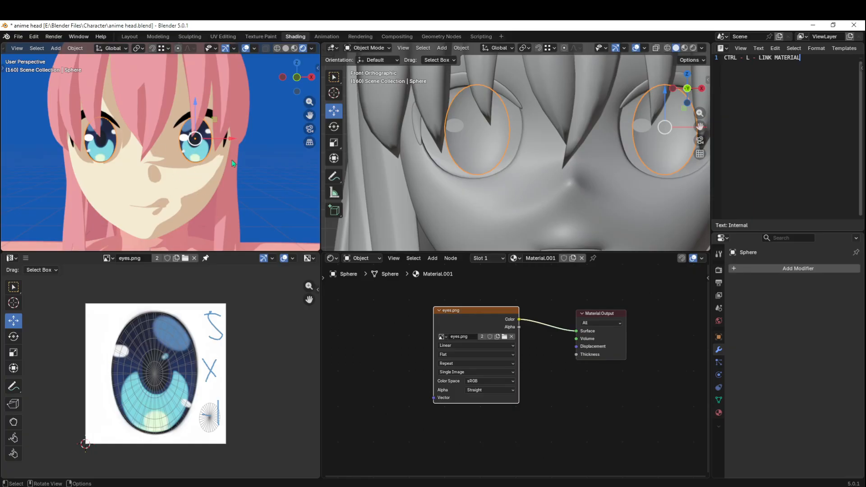
left_click_drag(484, 317, 508, 307)
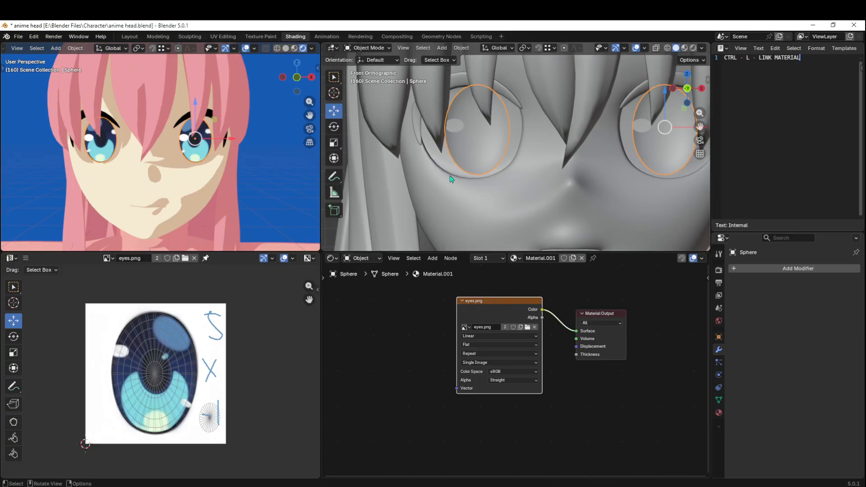
- Open the body mesh in Edit Mode and select a loop around the eye socket
scroll(574, 156, "down", 2)
scroll(295, 163, "up", 3)
middle_click_drag(282, 166, 237, 171)
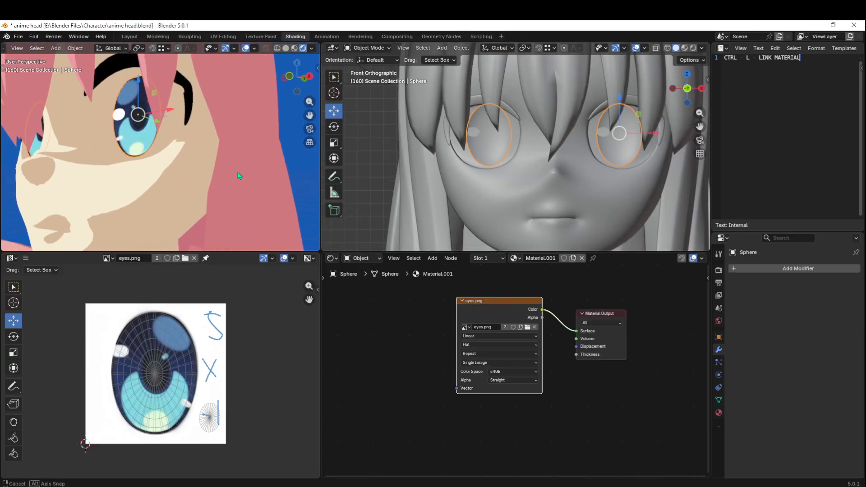
left_click(603, 184)
key("Tab")
scroll(611, 174, "up", 4)
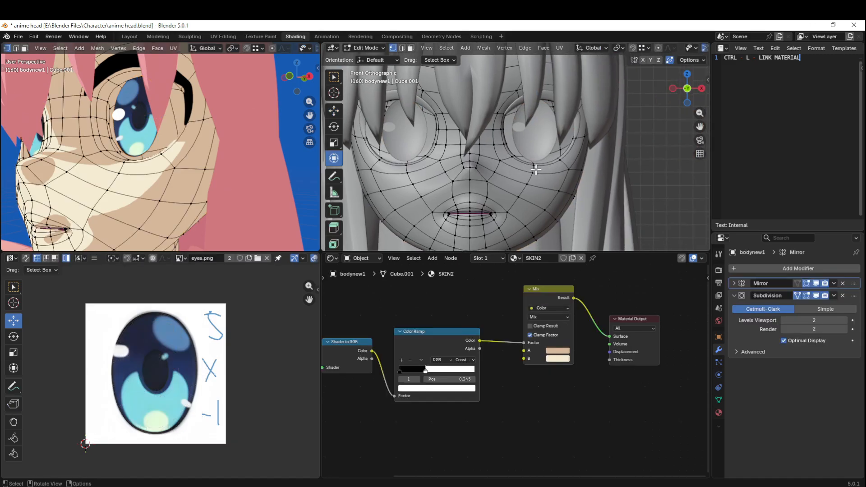
middle_click_drag(555, 183, 489, 193)
scroll(542, 201, "up", 5)
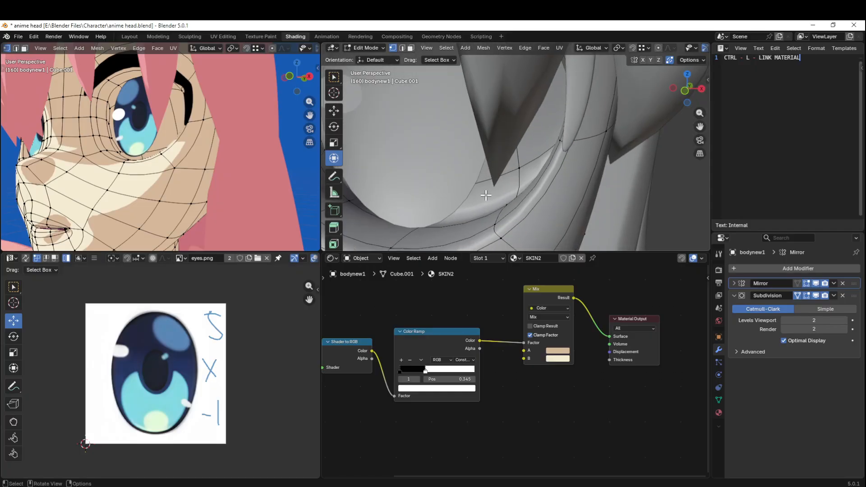
scroll(479, 191, "up", 2)
left_click(429, 174, "alt")
- Isolate the body in local view and loop-select the inner rim of the eye socket
middle_click_drag(429, 175, 517, 216, "shift")
key("slash")
scroll(533, 155, "up", 4)
key("grave")
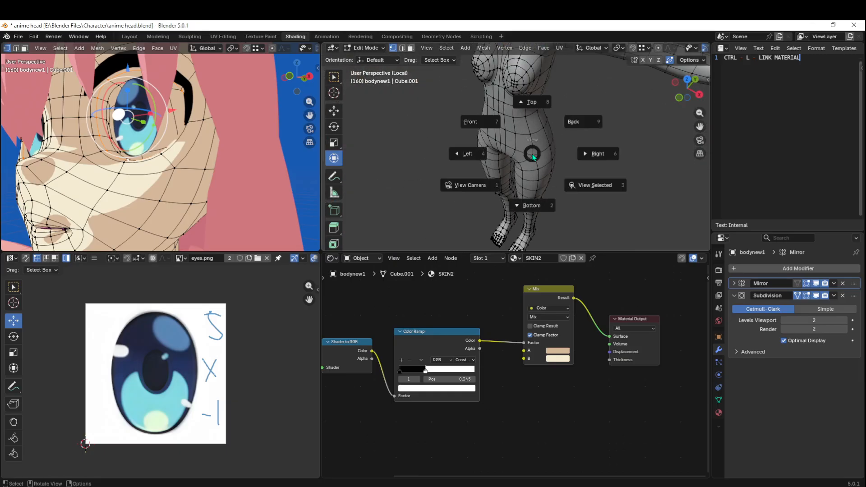
left_click(559, 155)
key("grave")
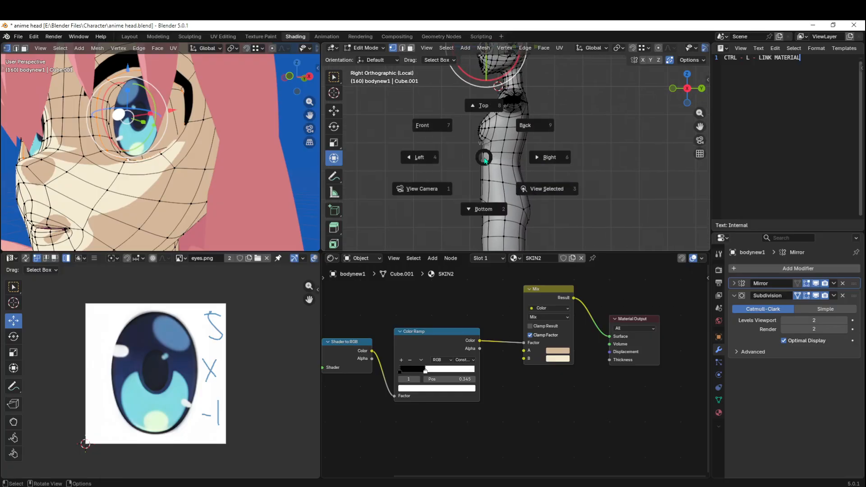
left_click(537, 189)
middle_click_drag(532, 186, 507, 197)
left_click(506, 175, "alt")
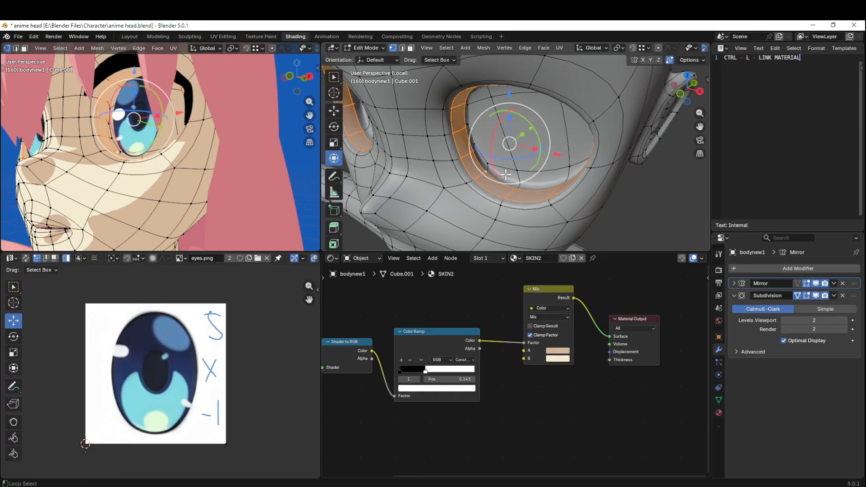
- Add the inner and central vertices of the eyeball surface to the rim selection with Circle Select
scroll(509, 145, "up", 3)
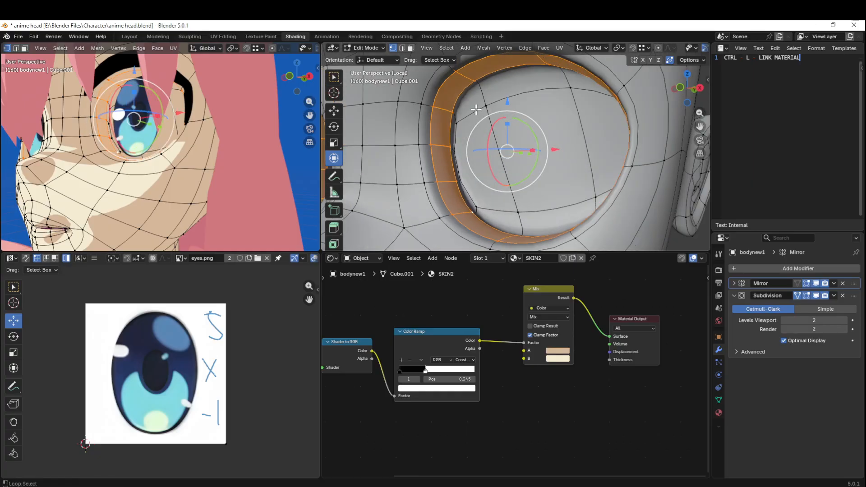
left_click(460, 119, "shift")
left_click(458, 138, "shift")
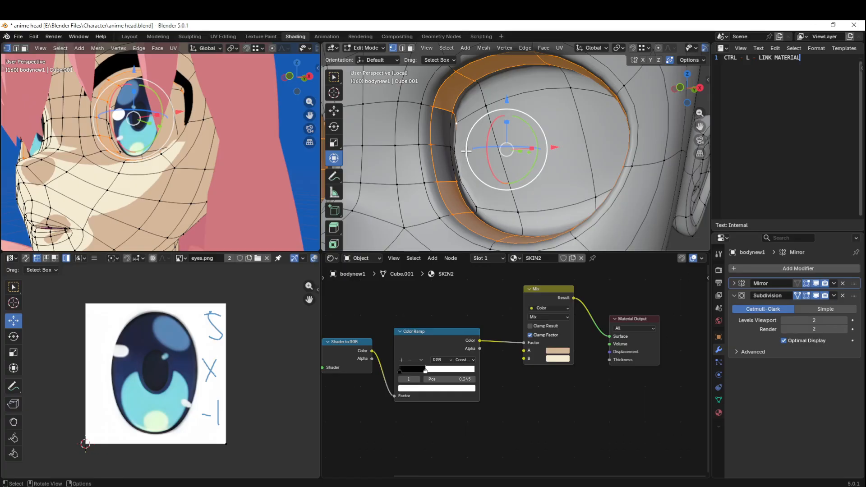
key("c")
mouse_move(456, 137)
left_mouse_down()
mouse_move(452, 153)
mouse_move(506, 96)
left_mouse_up()
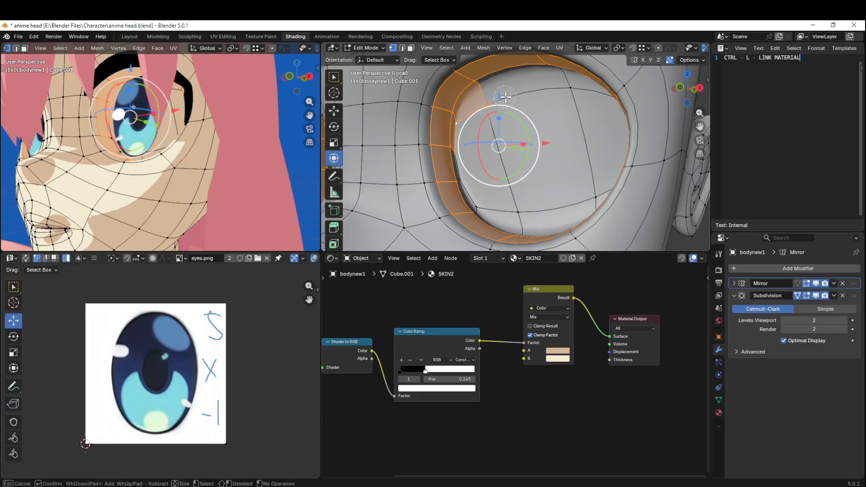
mouse_move(554, 84)
left_mouse_down()
mouse_move(576, 77)
mouse_move(485, 176)
mouse_move(459, 190)
mouse_move(571, 202)
mouse_move(591, 191)
left_mouse_up()
key("Escape")
- Add the remaining outer vertices of the eyeball surface to the selection with Circle Select
middle_click_drag(576, 172, 619, 175)
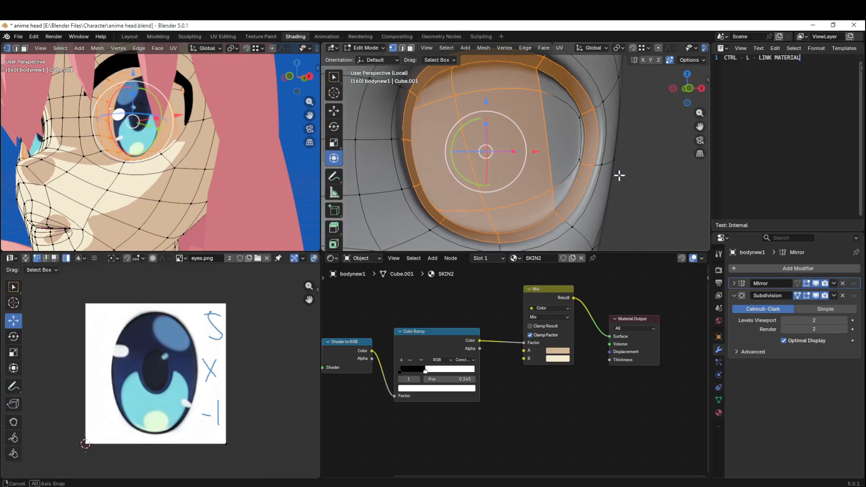
key("c")
left_click_drag(572, 157, 567, 111)
key("Escape")
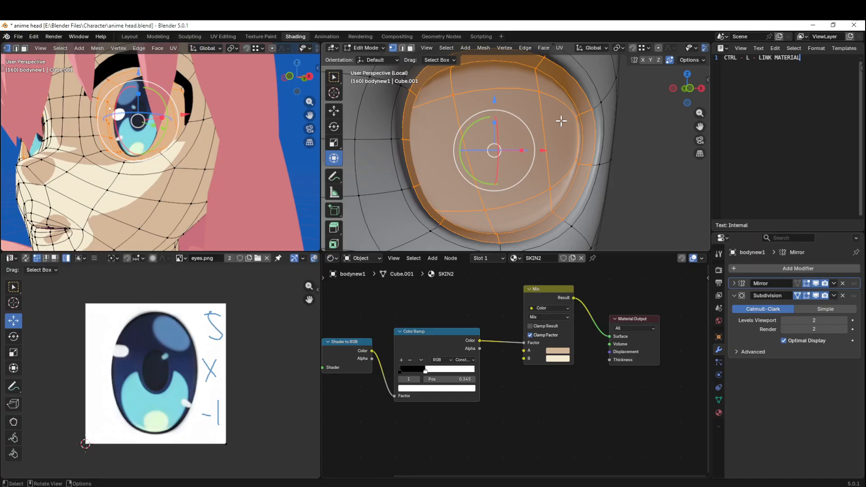
middle_click_drag(613, 203, 587, 183)
scroll(587, 183, "down", 1)
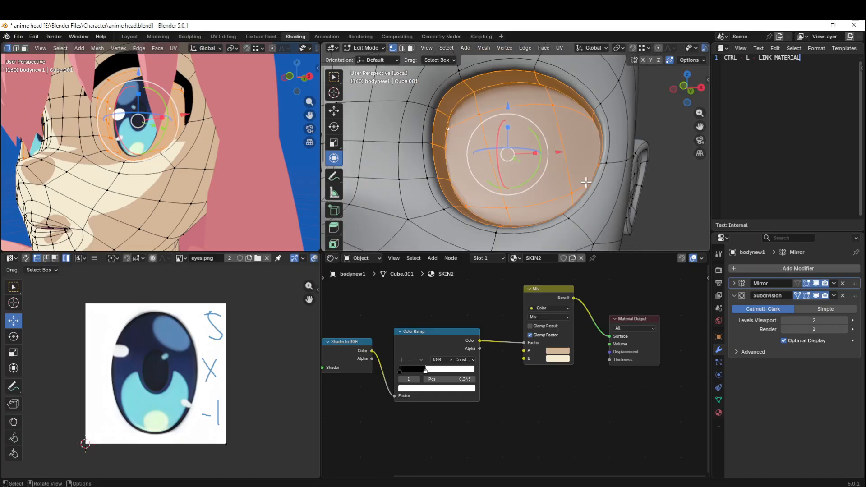
- Add a second material slot to the body with a new material named EYEBALL2
left_click(719, 412)
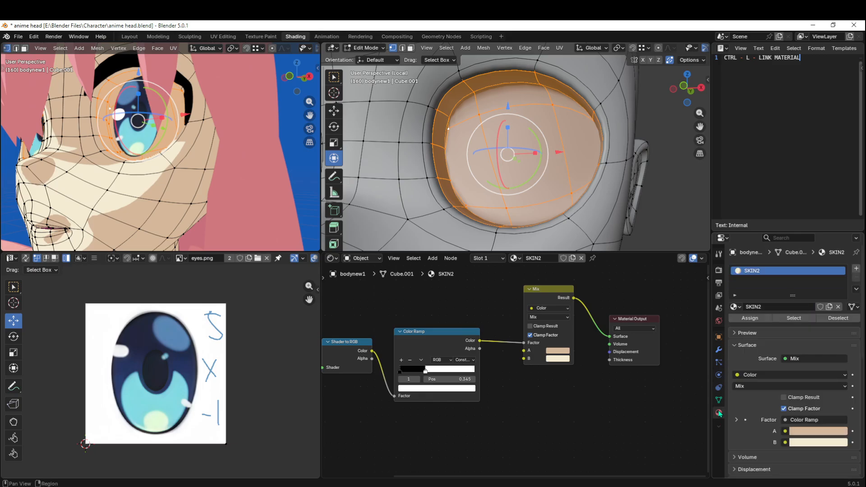
left_click(857, 269)
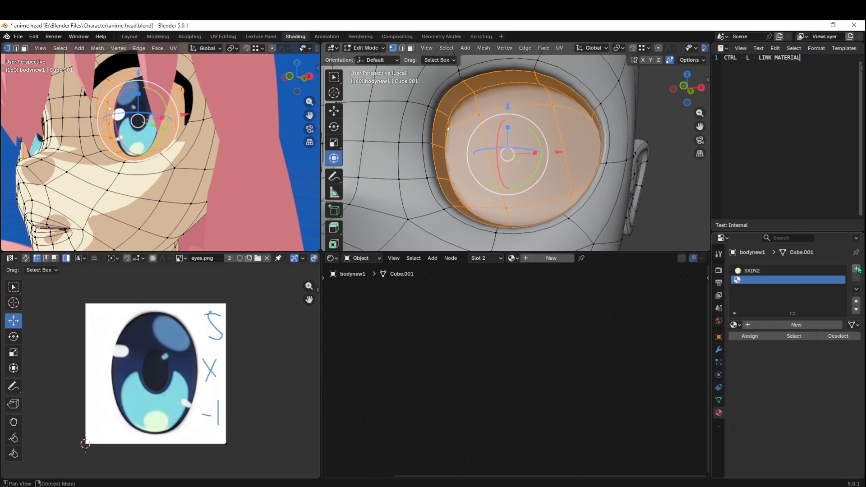
left_click(805, 324)
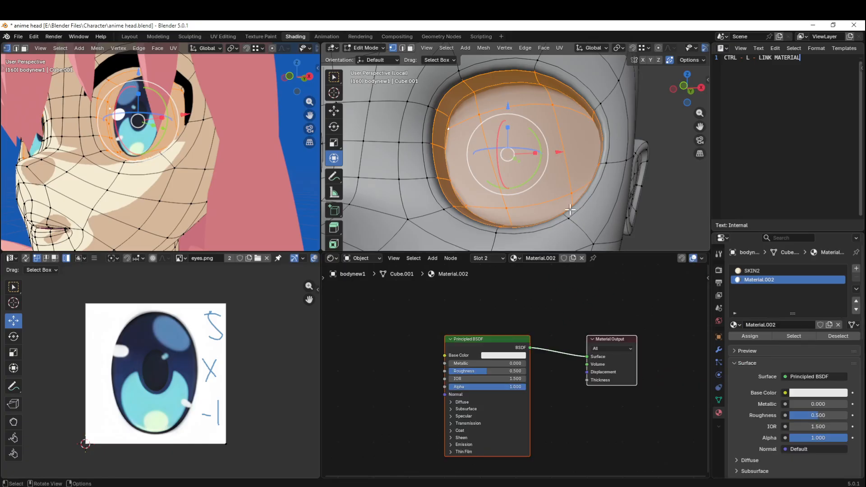
left_click(787, 322)
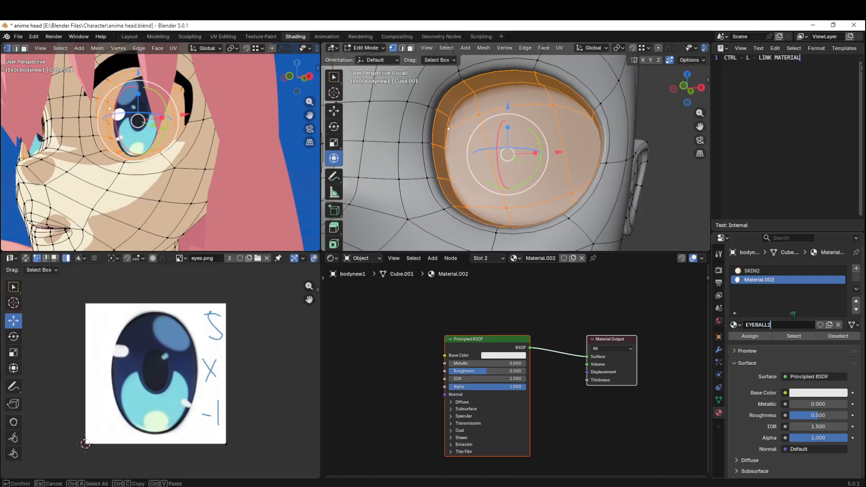
type("EYEBALL2")
key("Return")
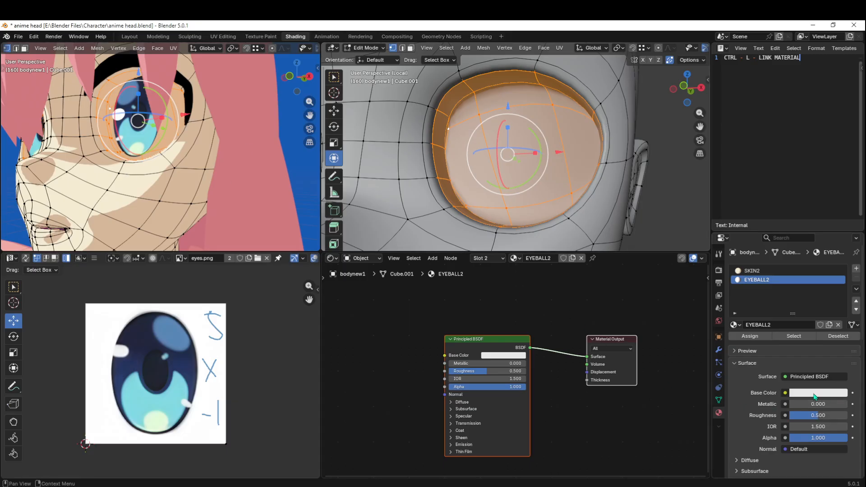
- Replace the Principled BSDF in EYEBALL2 with a white Emission shader connected to the Material Output's Surface
left_click(473, 336)
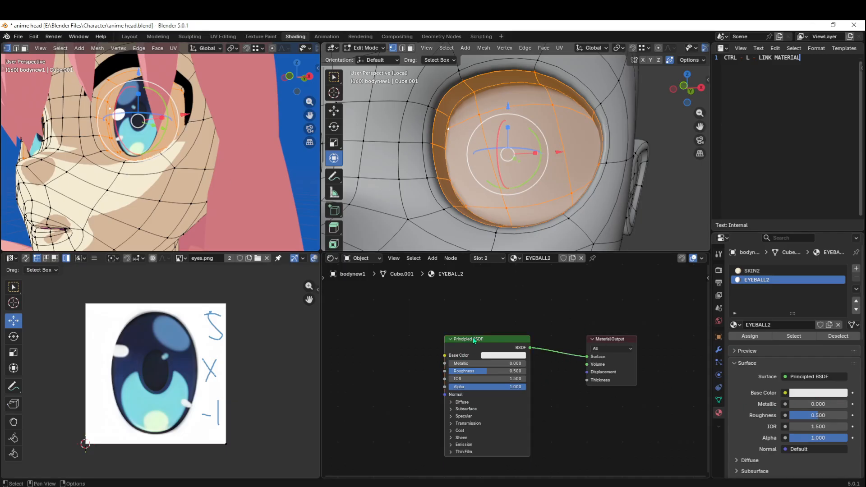
left_click(473, 340)
key("x")
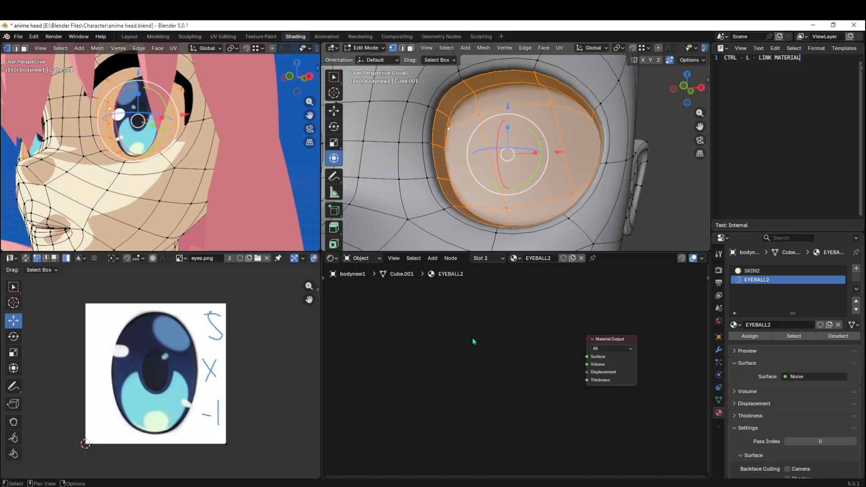
key("shift+a")
type("EMISSIO")
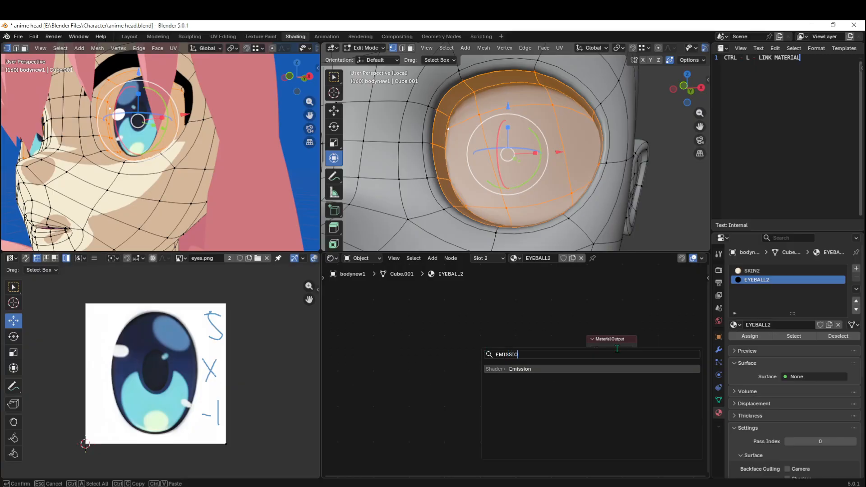
left_click(558, 372)
left_click(472, 332)
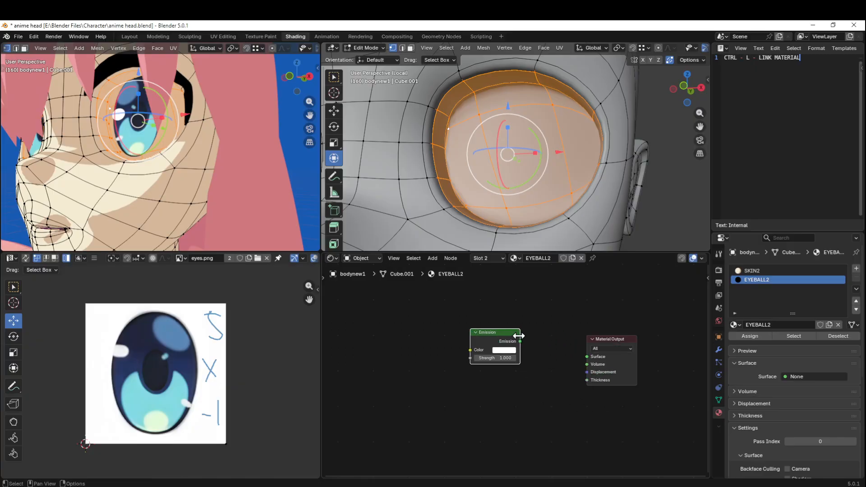
left_click_drag(520, 341, 586, 360)
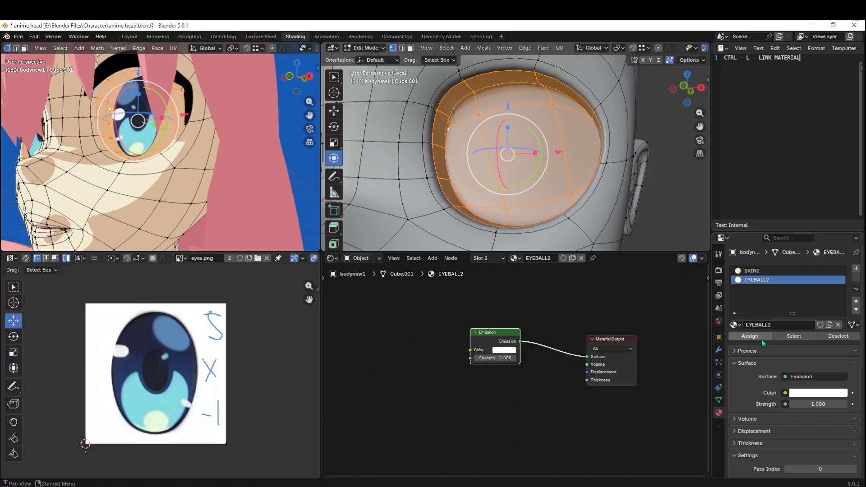
- Assign EYEBALL2 to the selected eyeball faces, then return to Object Mode and exit local view
left_click(750, 336)
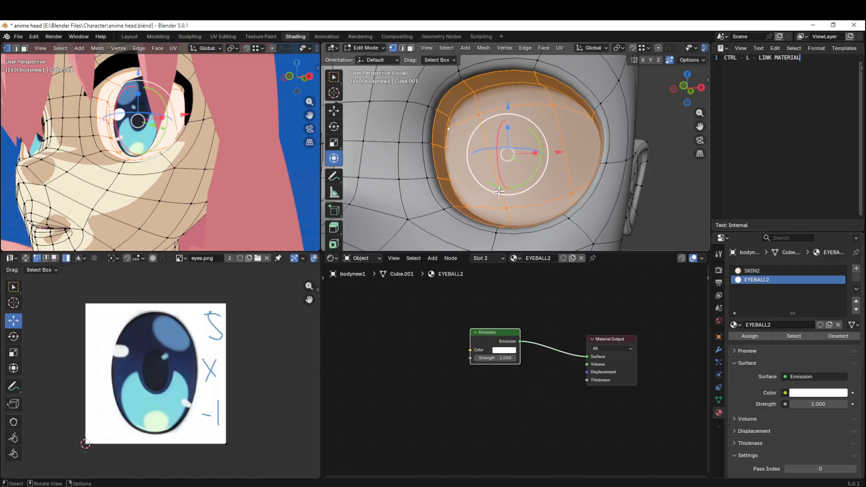
key("Tab")
scroll(171, 155, "down", 3)
middle_click_drag(171, 155, 217, 185)
scroll(517, 167, "down", 5)
key("KP_Divide")
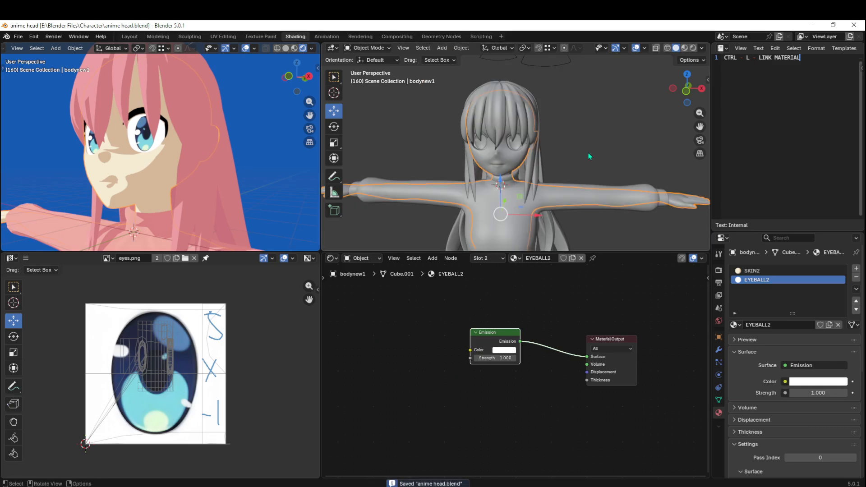
- Compare the body's SKIN2 and EYEBALL2 material slots with the jacket's single material
scroll(530, 161, "up", 4)
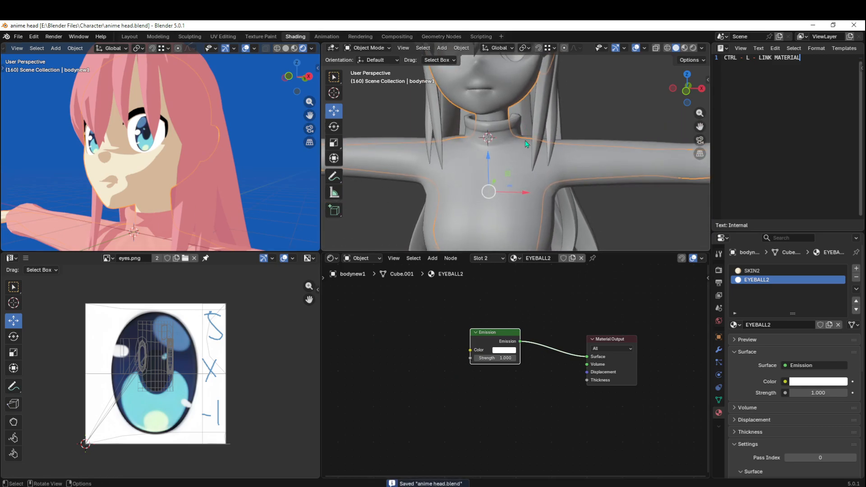
scroll(602, 158, "down", 3)
left_click(772, 270)
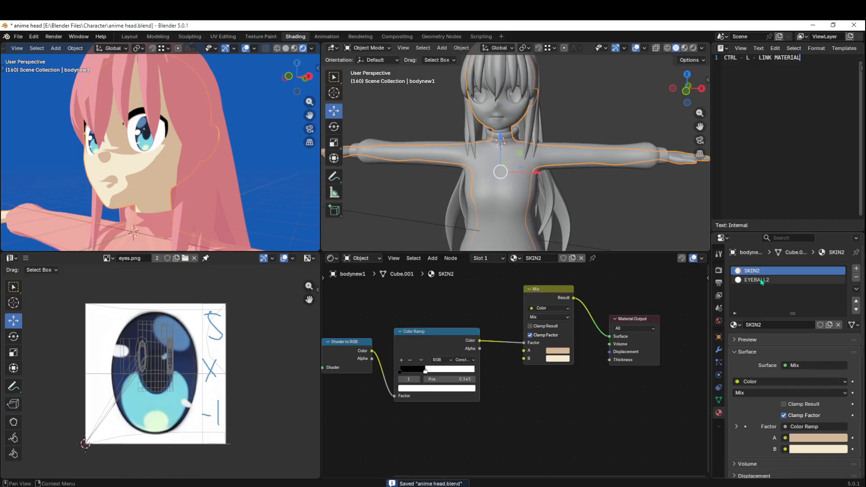
left_click(772, 280)
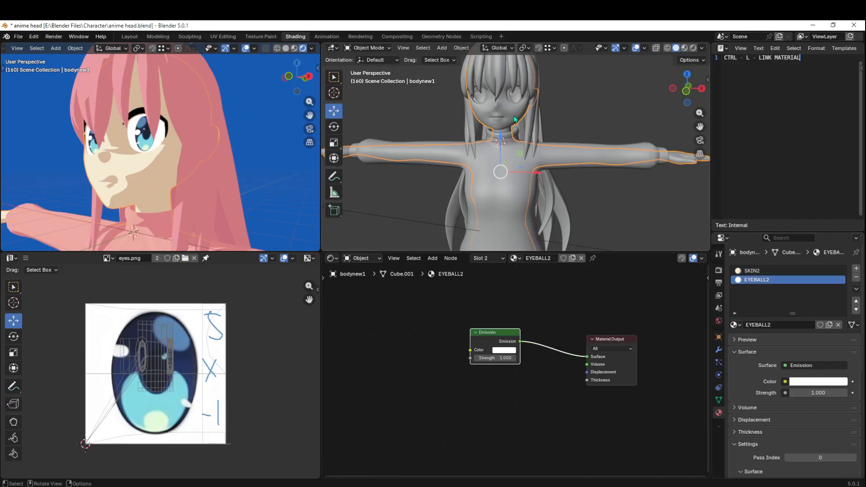
left_click(619, 161)
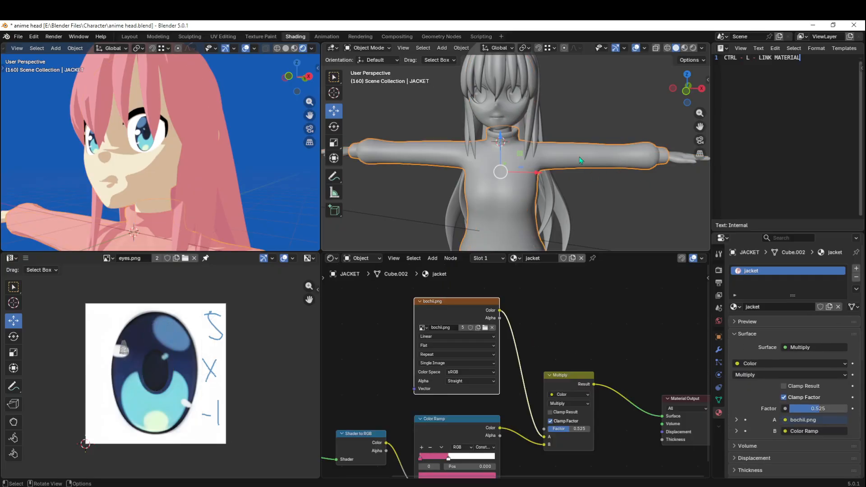
- Link the HAIR2 material from the side strand to the three back hair strands and save the file
middle_click_drag(619, 161, 484, 109)
middle_click_drag(154, 153, 177, 172)
left_click(189, 130)
middle_click_drag(202, 135, 180, 148)
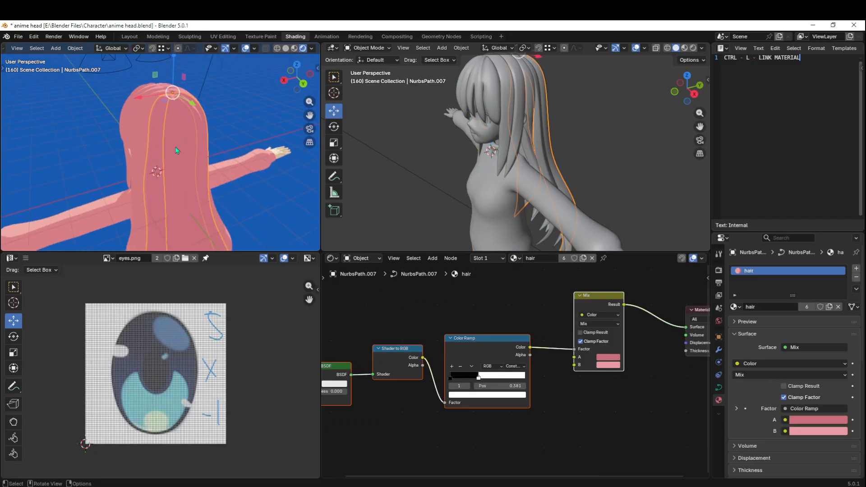
left_click(182, 147)
left_click(190, 139)
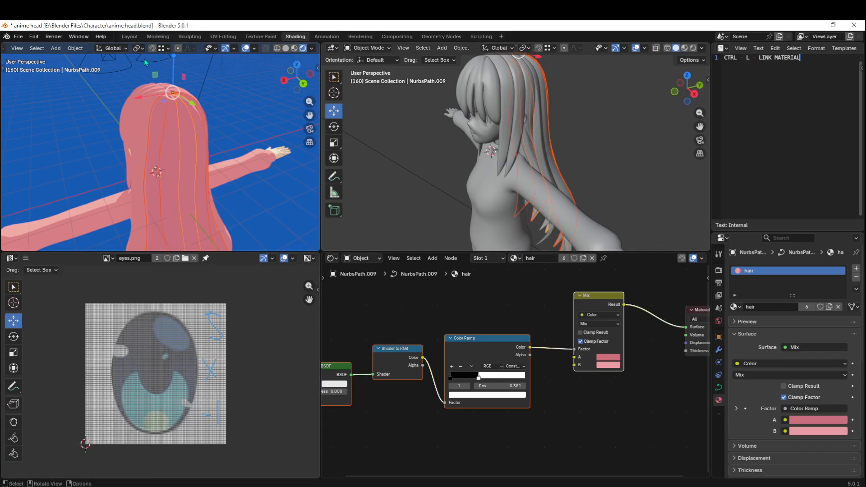
middle_click_drag(145, 62, 220, 124)
left_click(164, 133)
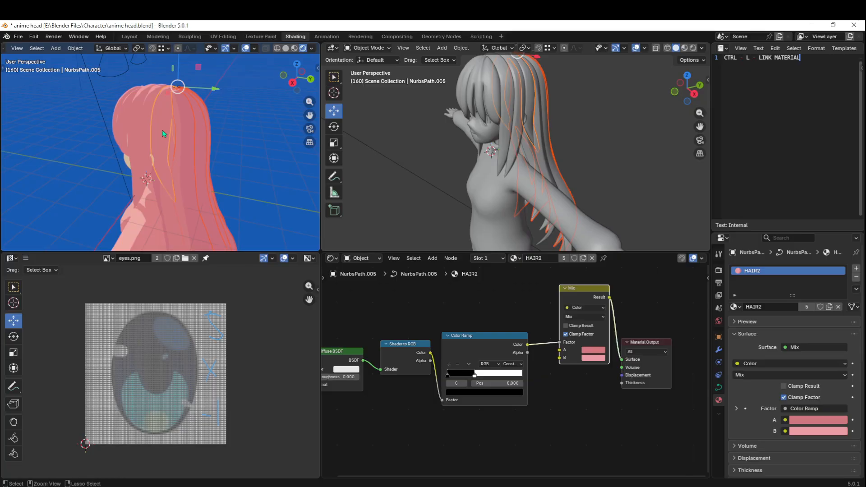
key("ctrl+l")
left_click(165, 133)
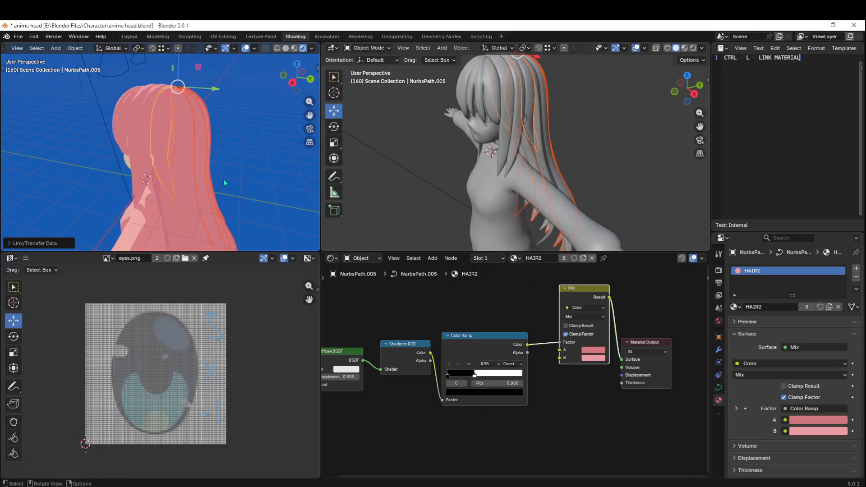
middle_click_drag(225, 181, 97, 205)
key("ctrl+s")
- Select the jacket and enlarge the shader editor to inspect its material's complete node tree
scroll(224, 203, "up", 2)
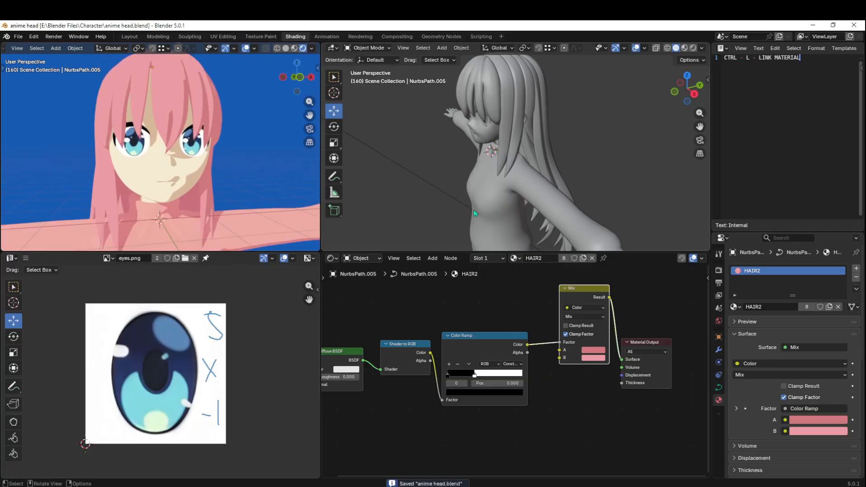
middle_click_drag(474, 210, 551, 162)
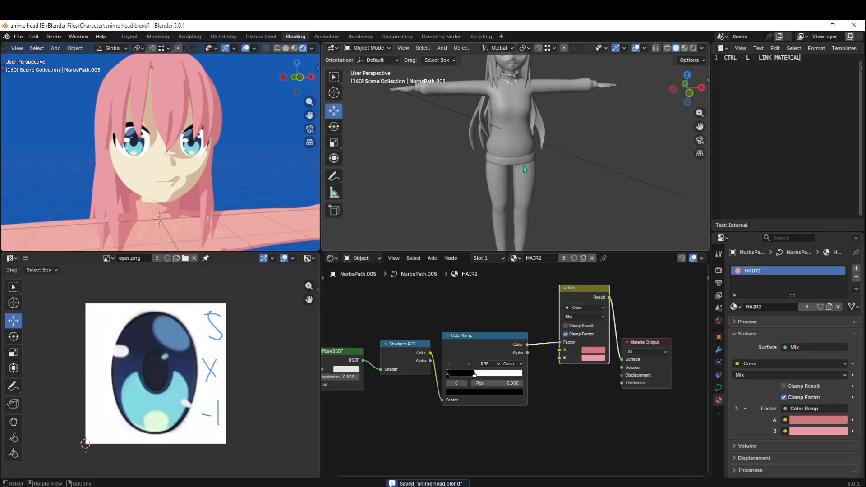
left_click(522, 157)
scroll(480, 349, "down", 4)
middle_click_drag(544, 359, 606, 340)
middle_click_drag(357, 352, 347, 326)
left_click_drag(323, 335, 240, 333)
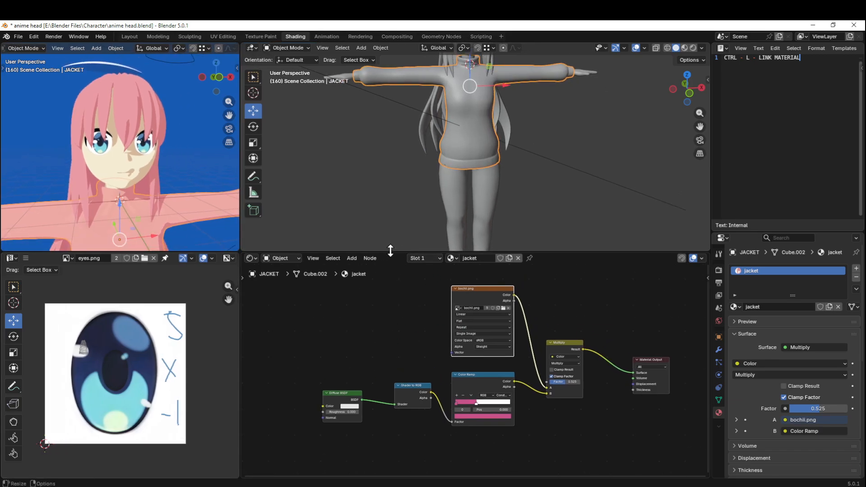
left_click_drag(389, 250, 389, 151)
scroll(465, 302, "up", 1)
middle_click_drag(465, 302, 441, 278)
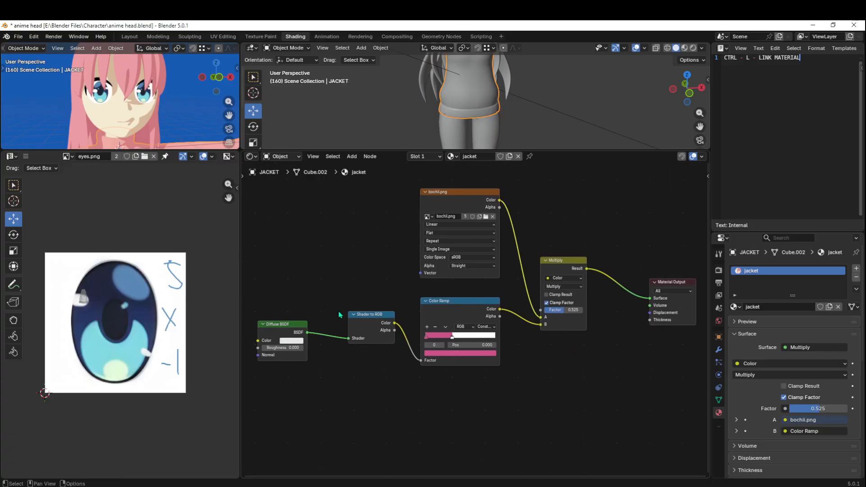
left_click(367, 317)
left_click(457, 301)
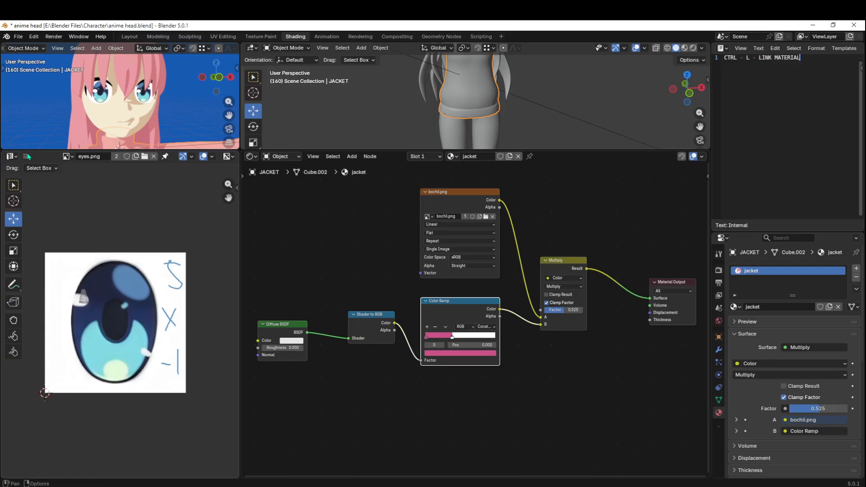
- Show bochii.png in the image editor and frame the front-view figure's jacket and trousers
left_click(65, 156)
left_click(79, 186)
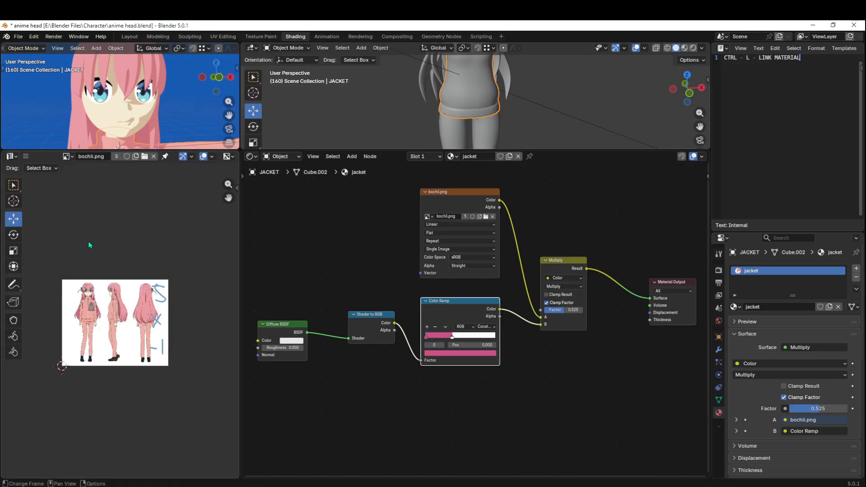
scroll(98, 328, "up", 3)
middle_click_drag(98, 328, 155, 328)
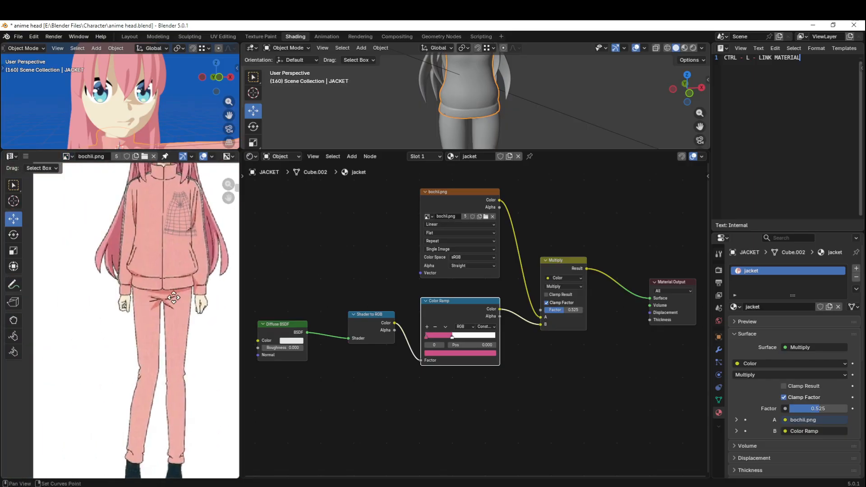
middle_click_drag(174, 298, 156, 313)
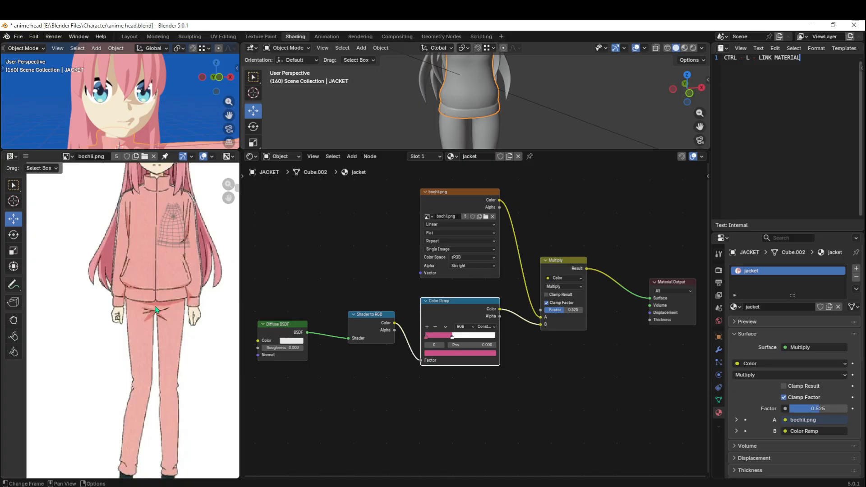
- Check the blending modes of the jacket's Multiply node and slightly separate the Multiply and bochii.png nodes
left_click(580, 287)
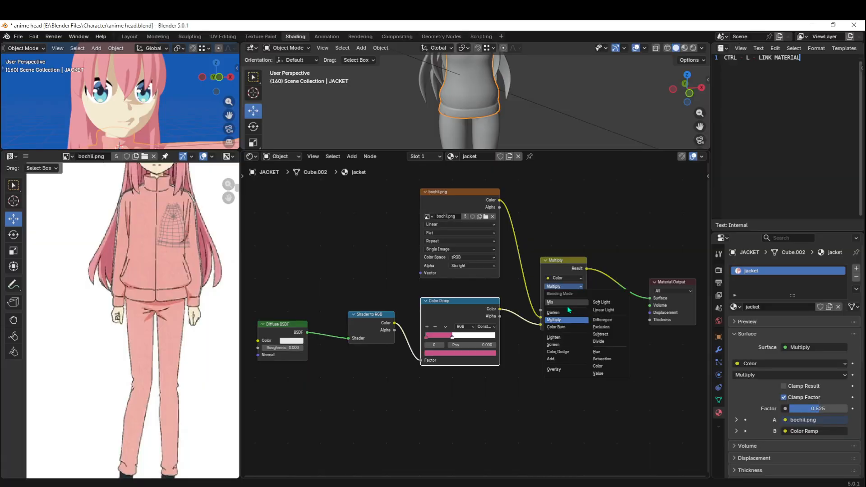
left_click(451, 189)
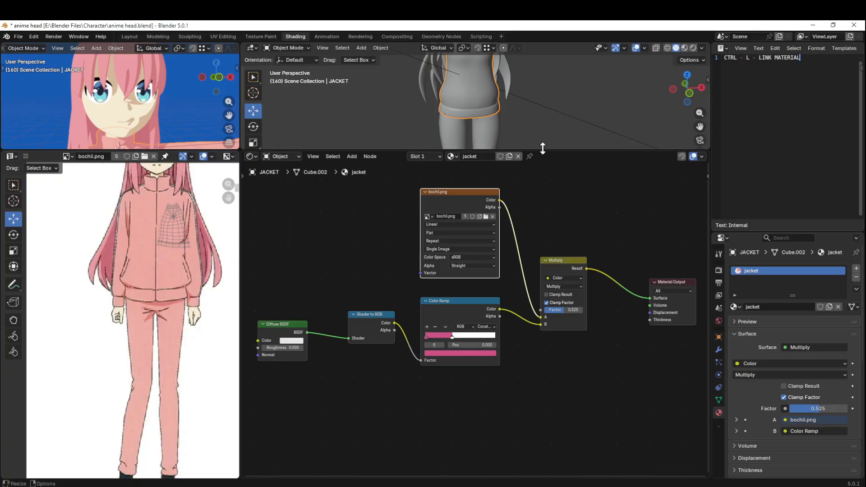
left_click_drag(543, 149, 543, 150)
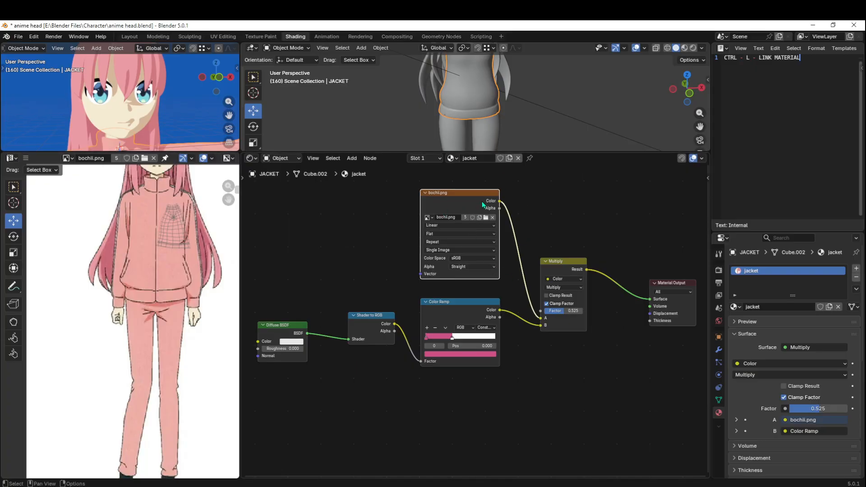
left_click_drag(560, 261, 561, 264)
left_click_drag(284, 309, 586, 360)
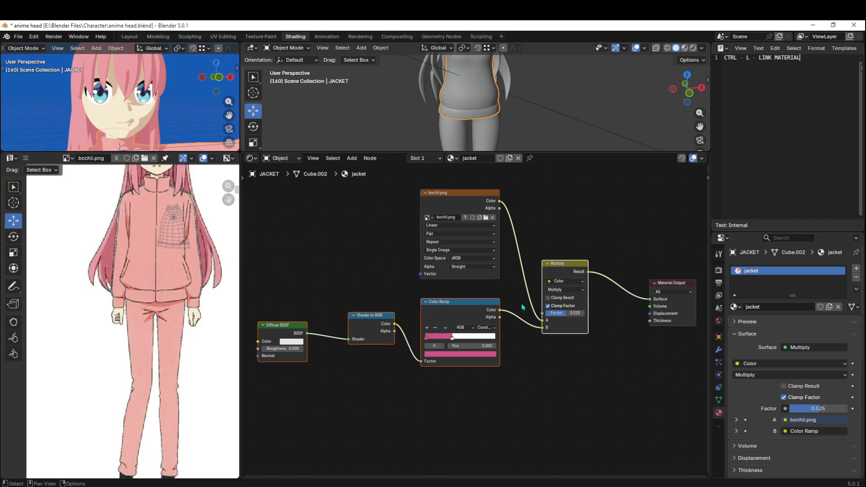
left_click_drag(470, 204, 467, 194)
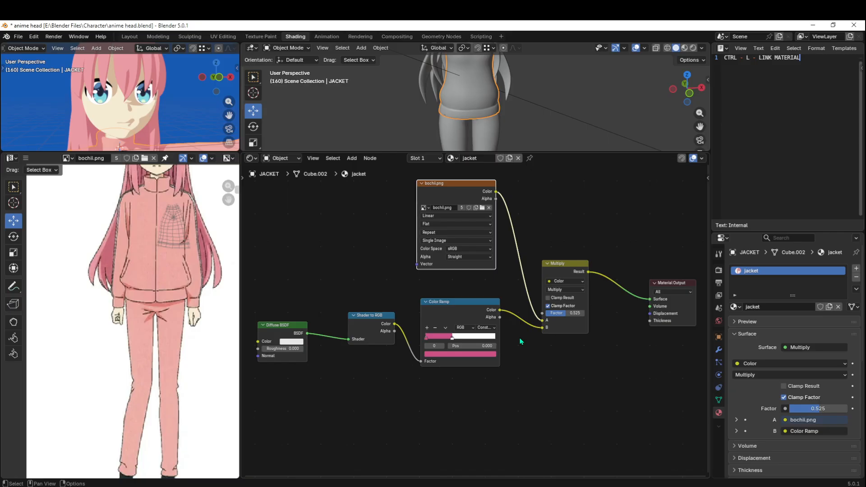
- Add a trial Image Texture node to the jacket material and delete it
left_click(332, 230)
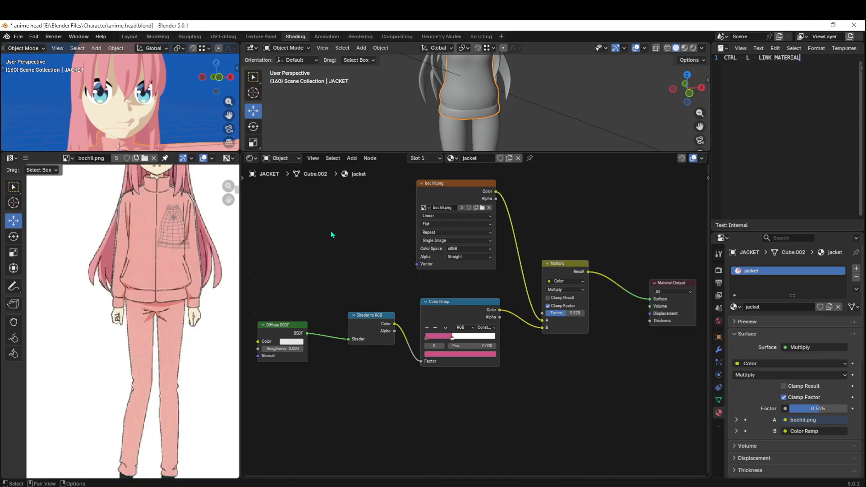
key("shift+a")
left_click(331, 230)
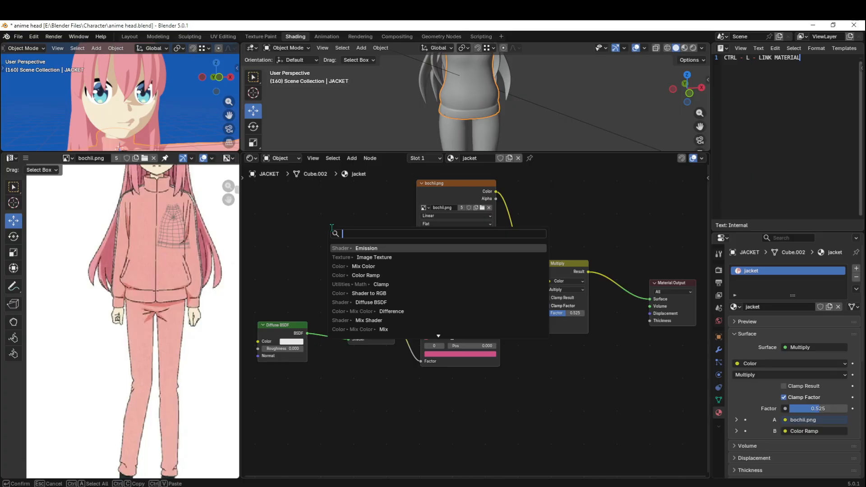
type("TEX")
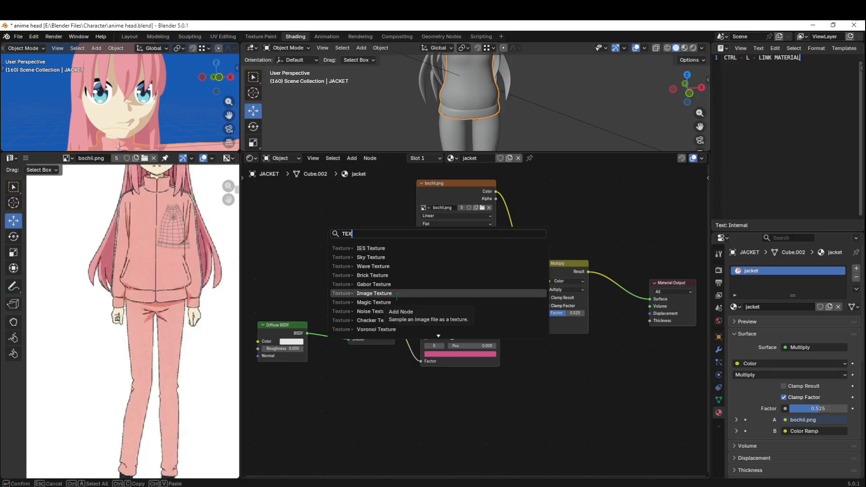
left_click(374, 293)
left_click(282, 209)
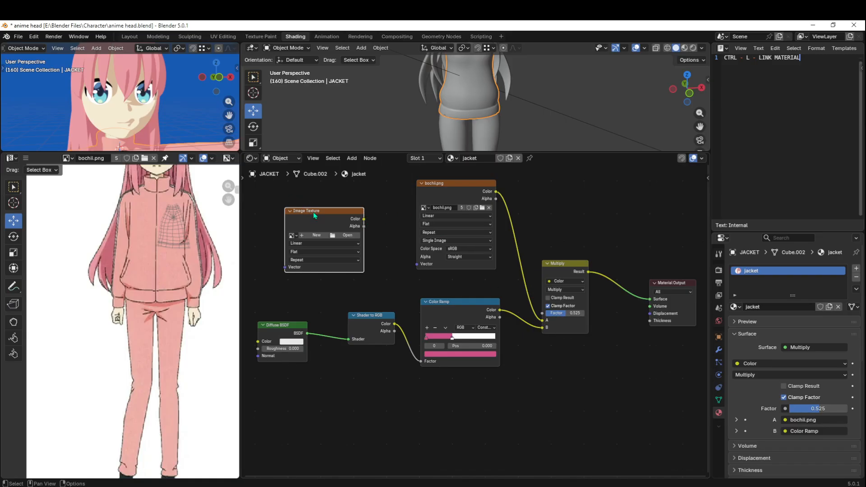
key("Delete")
- Select the jacket's bochii.png node and enlarge the 3D viewports above the image and shader editors
left_click(456, 191)
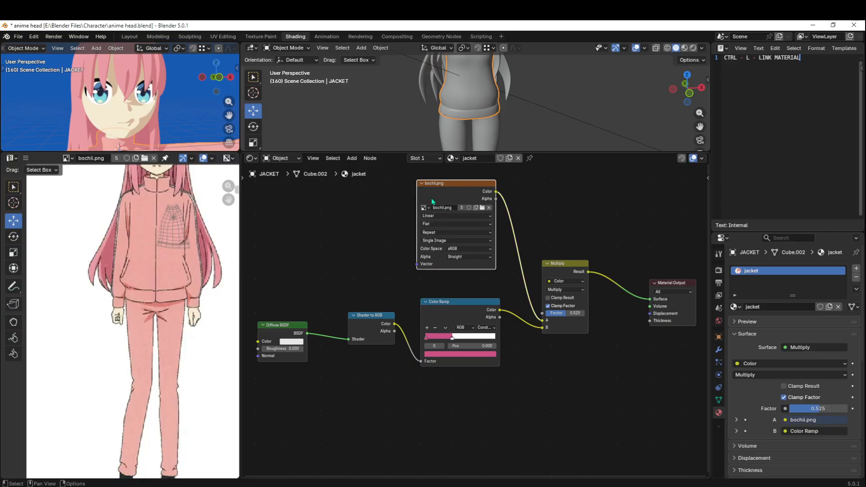
left_click_drag(474, 154, 479, 373)
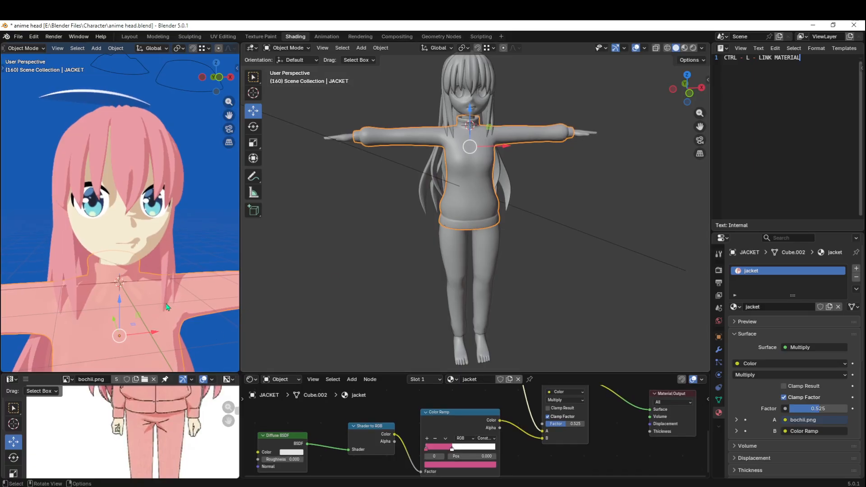
left_click_drag(132, 371, 131, 264)
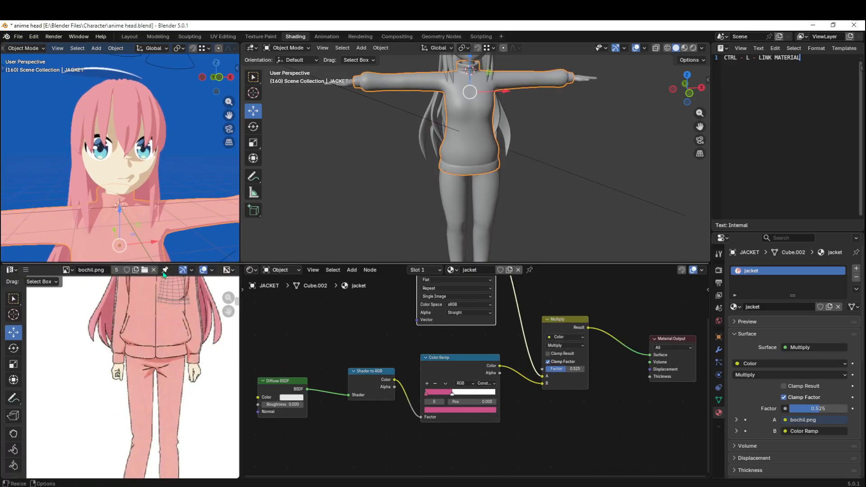
- Frame the jacket from the front beside its bochii.png drawing and put the jacket mesh into Edit Mode
scroll(118, 313, "up", 5)
middle_click_drag(117, 313, 120, 355)
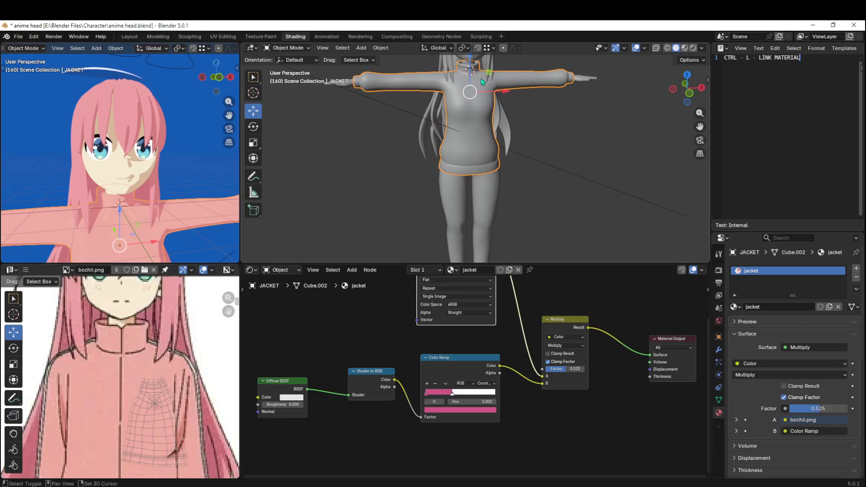
middle_click_drag(505, 144, 508, 154, "shift")
left_click(699, 94)
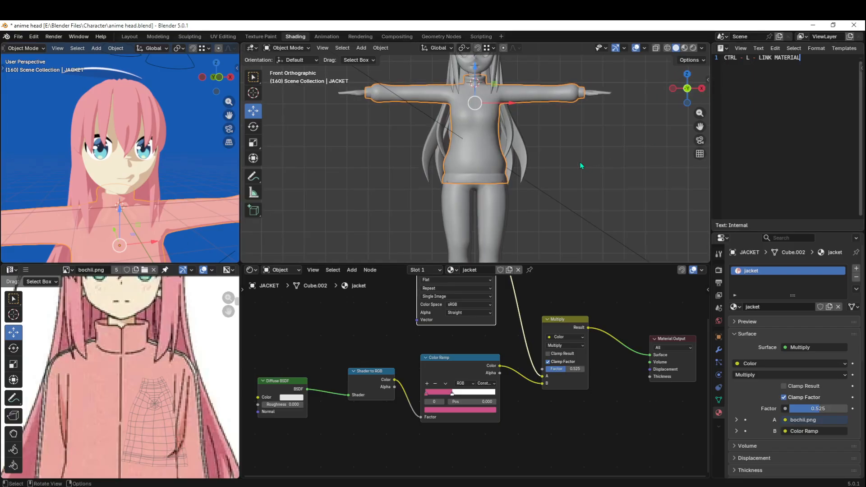
scroll(505, 142, "up", 3)
middle_click_drag(508, 130, 513, 152, "shift")
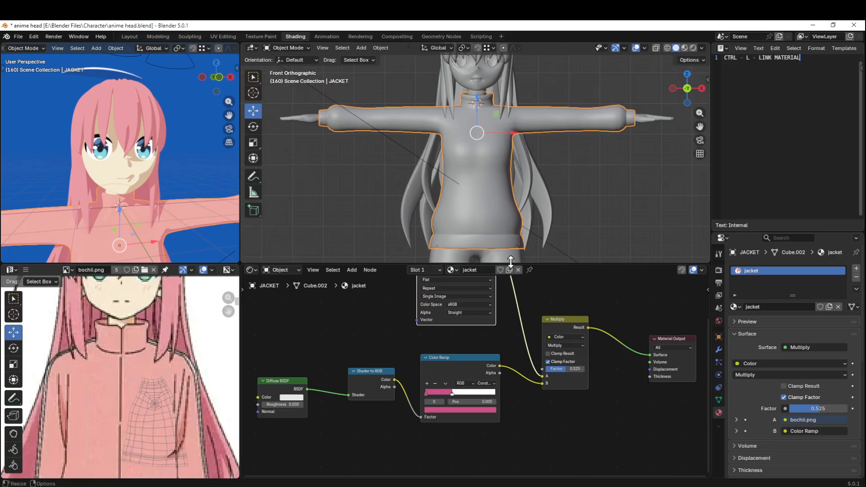
left_click_drag(510, 264, 511, 347)
key("Tab")
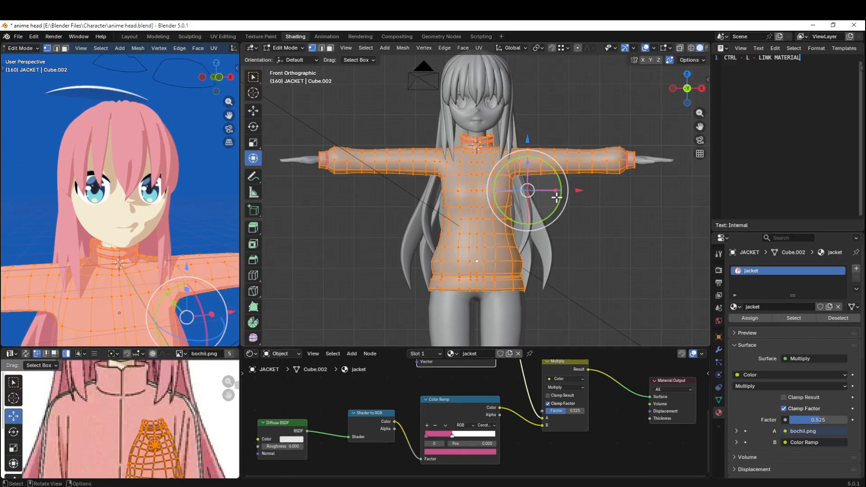
- Select the edge loop where the jacket's sleeve joins the torso and mark it as a seam
middle_click_drag(542, 234, 515, 196, "shift")
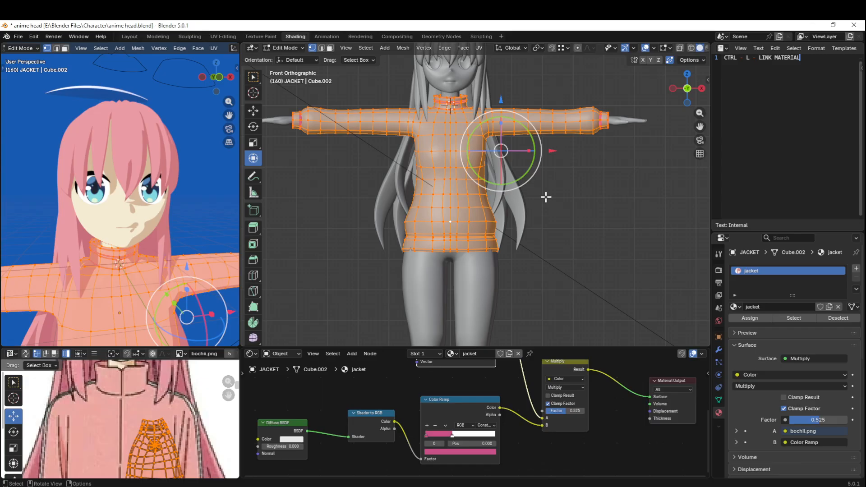
scroll(509, 193, "up", 1)
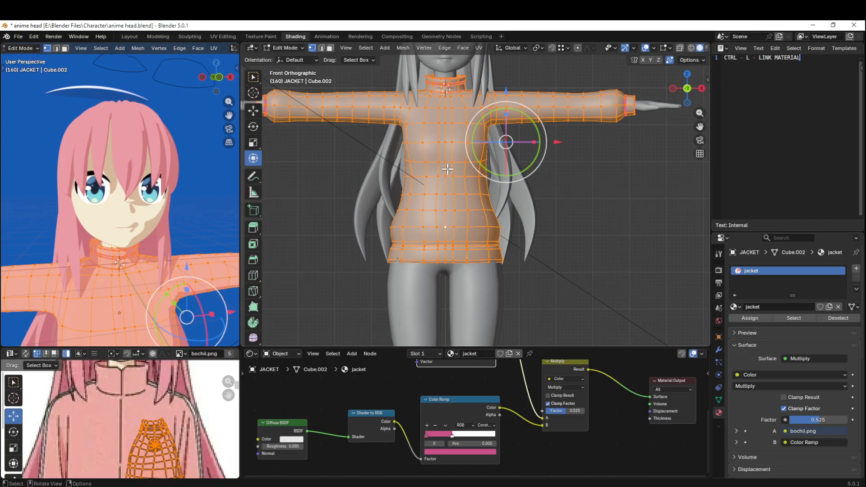
middle_click_drag(589, 234, 508, 121)
left_click(507, 121)
middle_click_drag(516, 190, 489, 122)
key("ctrl+e")
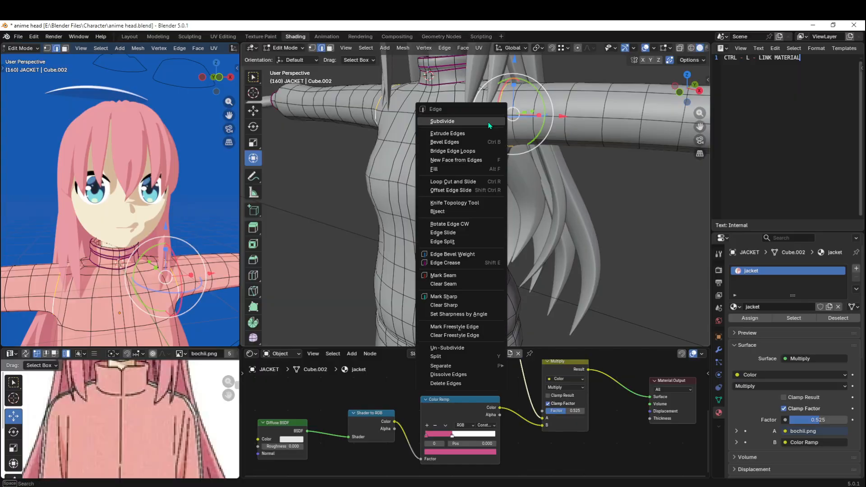
left_click(480, 284)
- Mark a seam along the edges running under the sleeve and down the side of the jacket to the hem
middle_click_drag(530, 262, 506, 156)
left_click(485, 215, "alt")
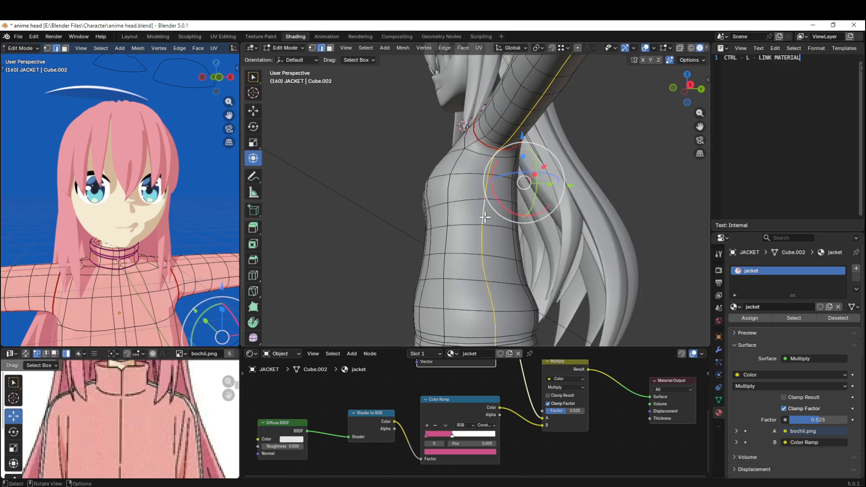
scroll(505, 216, "down", 3)
mouse_move(577, 127)
middle_mouse_down()
mouse_move(558, 132)
mouse_move(573, 120)
mouse_move(566, 124)
middle_mouse_up()
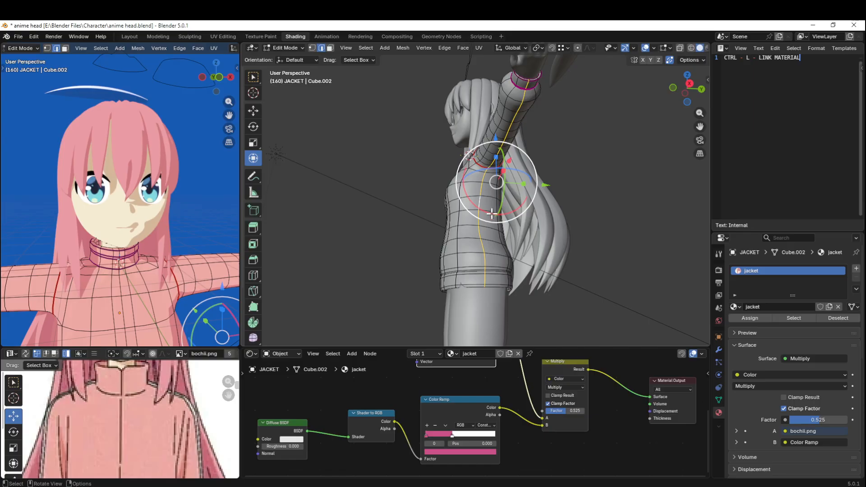
key("ctrl+e")
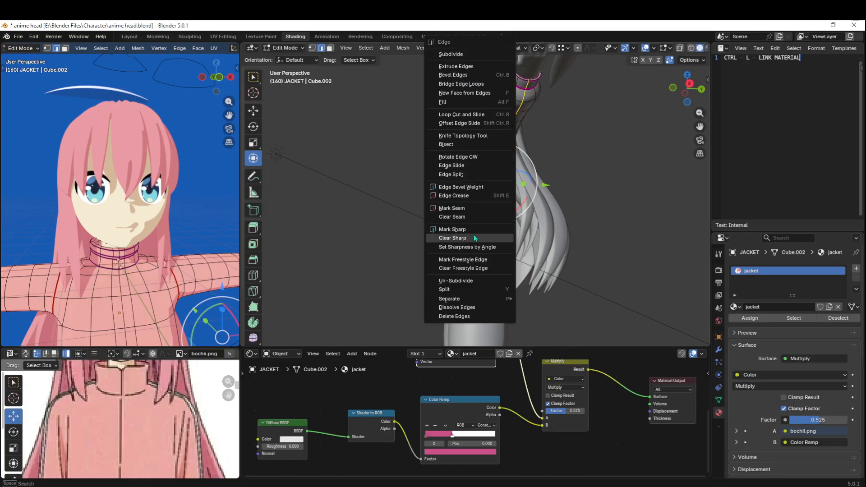
left_click(484, 216)
- Mark the edges along the top of the shoulder, between the collar and the sleeve seam, as a seam
middle_click_drag(486, 209, 516, 188)
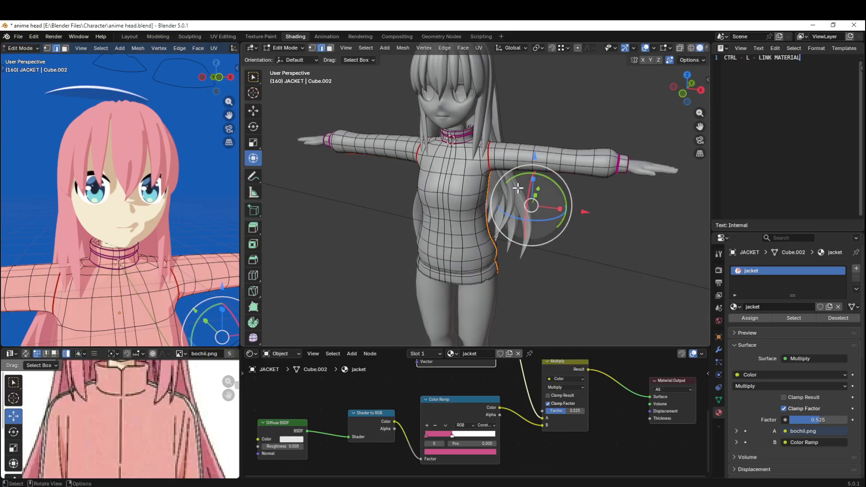
scroll(516, 189, "up", 3)
middle_click_drag(465, 253, 454, 269)
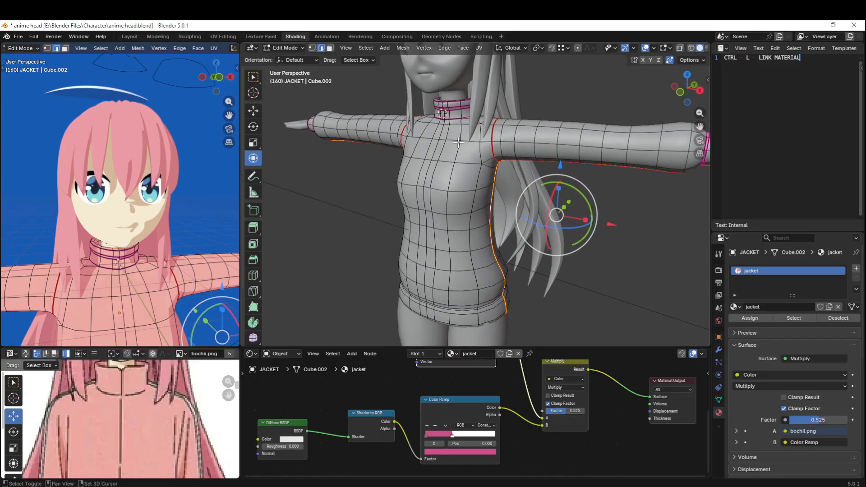
scroll(469, 181, "up", 4)
middle_click_drag(497, 118, 502, 181, "shift")
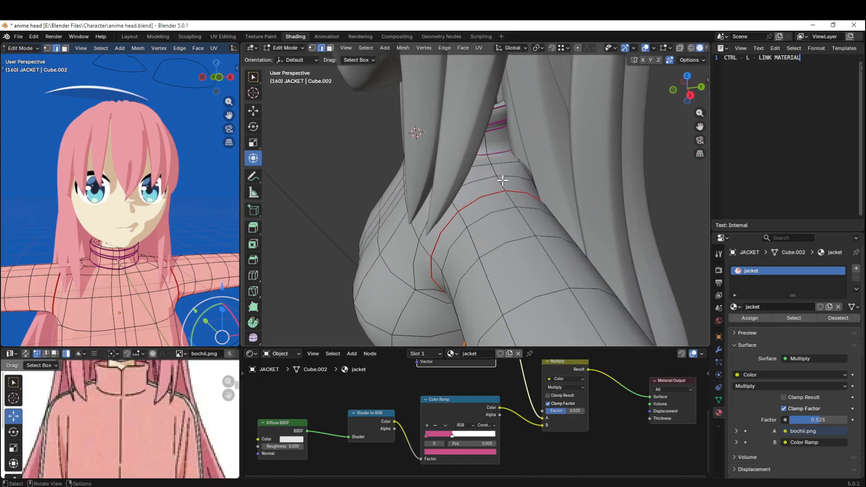
left_click(503, 180)
left_click(495, 171, "shift")
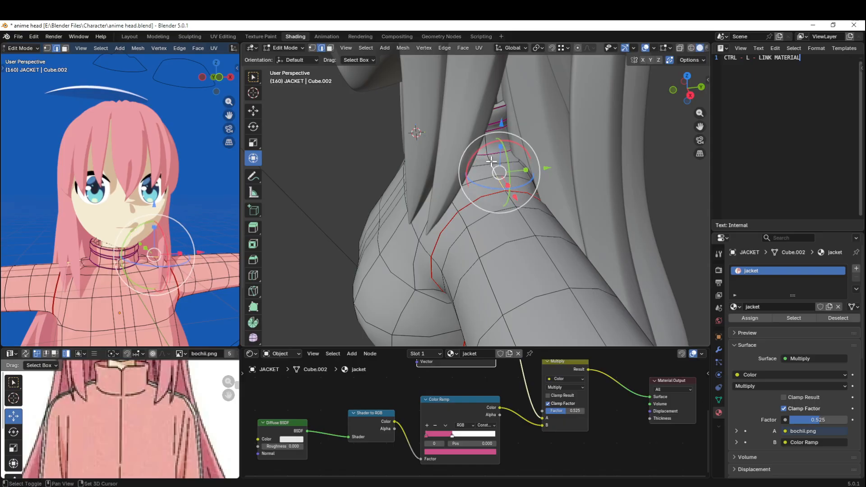
left_click(492, 161, "shift")
middle_click_drag(499, 169, 534, 178)
scroll(508, 186, "up", 3)
right_click(511, 128)
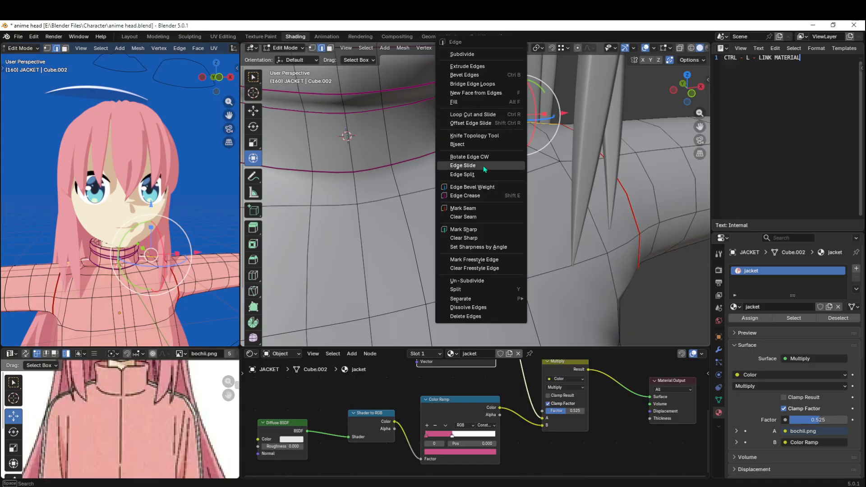
left_click(479, 208)
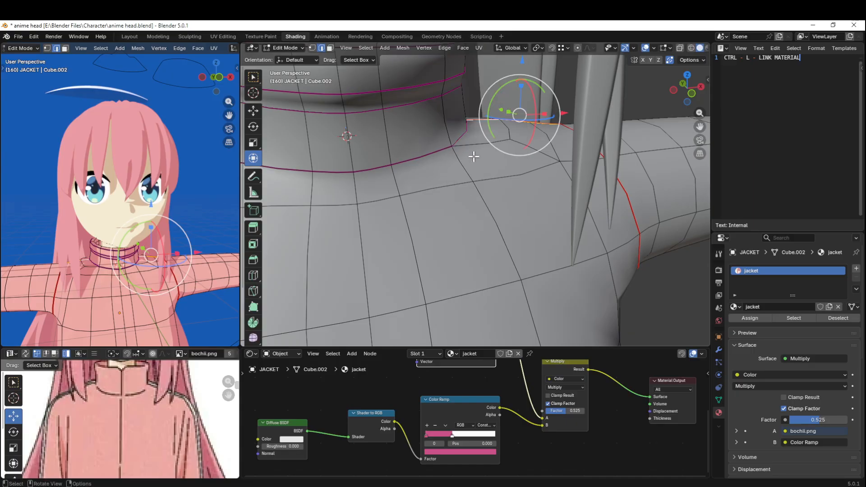
- Isolate the jacket in Local View and mark the full edge loop around the base of the collar as a seam
middle_click_drag(479, 208, 448, 155)
left_click(374, 137, "alt")
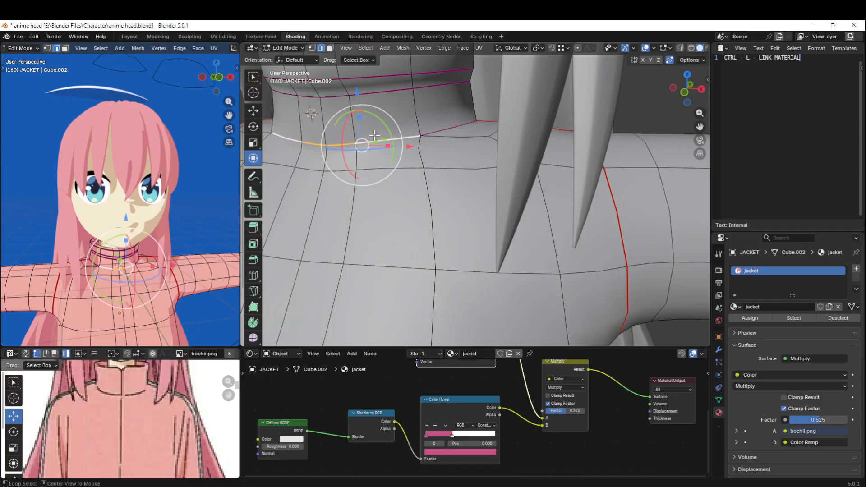
left_click(450, 125, "alt")
middle_click_drag(449, 125, 438, 215)
key("KP_Divide")
scroll(539, 158, "up", 6)
left_click(447, 214, "alt+shift")
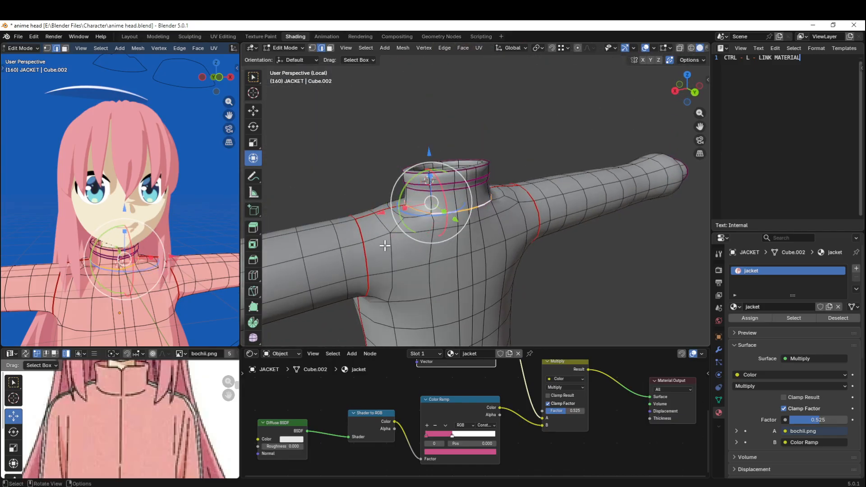
middle_click_drag(385, 246, 356, 231)
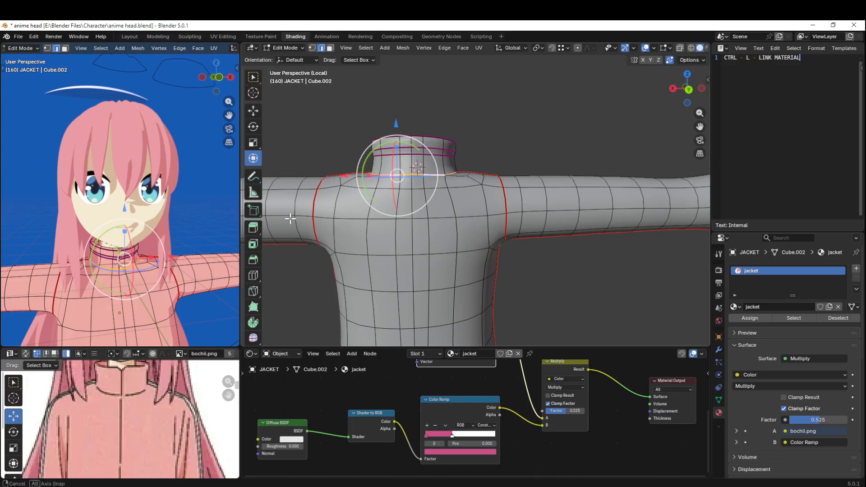
middle_click_drag(290, 219, 427, 116)
key("ctrl+e")
left_click(475, 210)
- Move the collar rim edge beside the front notch along X toward the jacket's centre line
scroll(490, 209, "up", 3)
scroll(456, 194, "up", 1)
left_click(444, 129)
middle_click_drag(454, 164, 471, 152)
left_click_drag(430, 85, 432, 121)
middle_click_drag(433, 121, 461, 245)
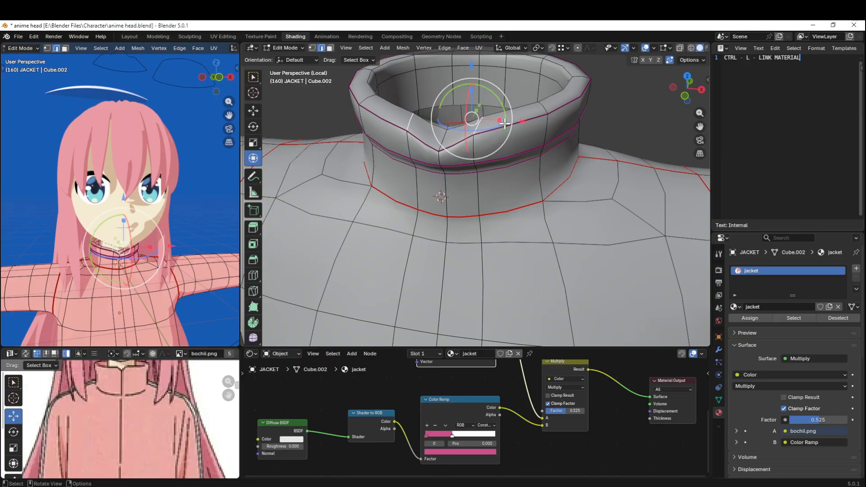
key("g")
key("x")
left_click(503, 125)
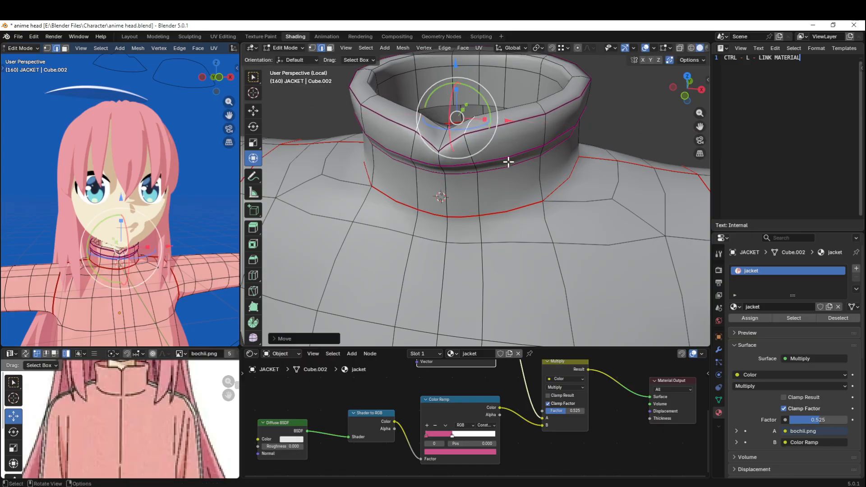
- Edge-slide the short vertical edge beside the collar's front centre by about -0.70
middle_click_drag(506, 162, 495, 140)
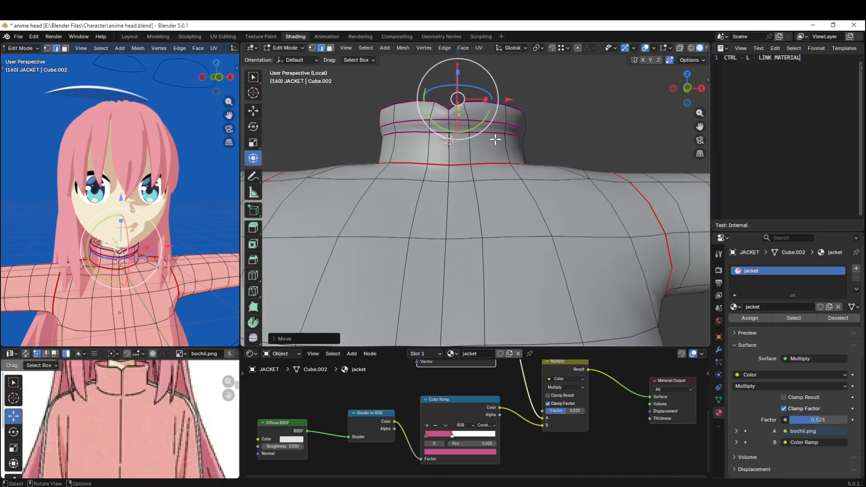
left_click(471, 126)
key("g")
key("g")
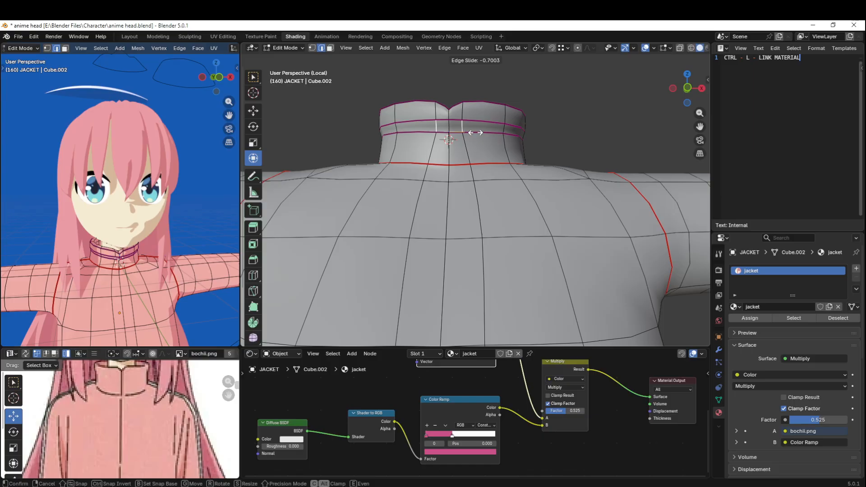
left_click(476, 132)
- Select the vertical centre-front edges on the outside and inside of the collar and mark them as a seam
scroll(480, 226, "down", 5)
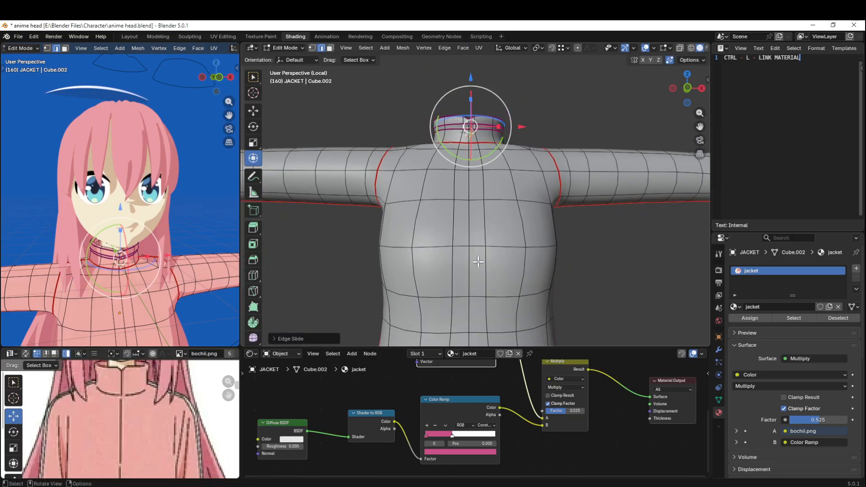
middle_click_drag(489, 250, 489, 244, "shift")
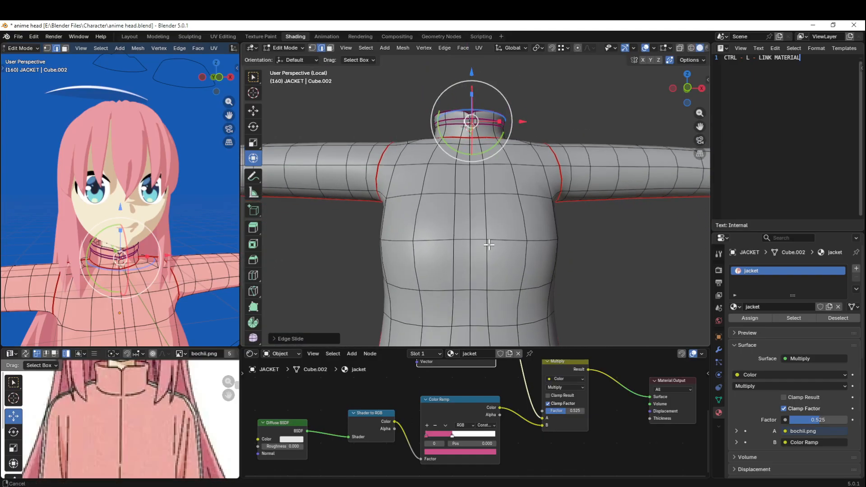
scroll(489, 245, "down", 4)
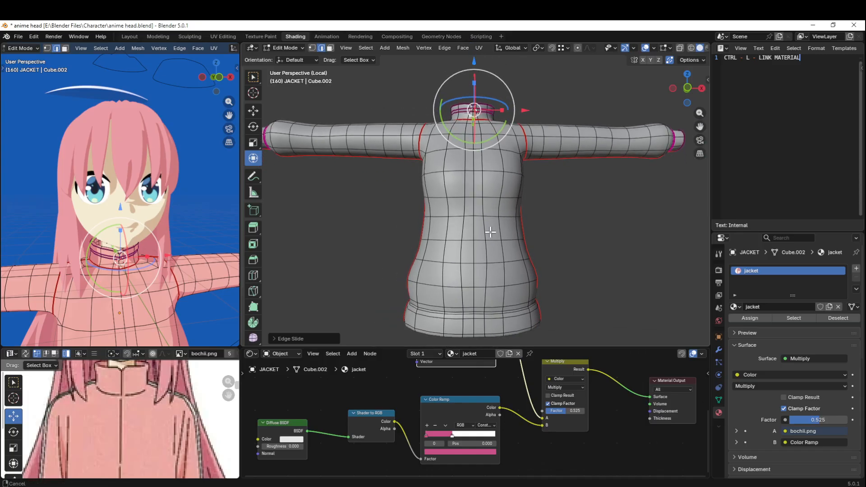
scroll(501, 201, "up", 3)
middle_click_drag(503, 199, 503, 239, "shift")
scroll(503, 180, "up", 4)
middle_click_drag(502, 180, 494, 225)
scroll(491, 199, "up", 3)
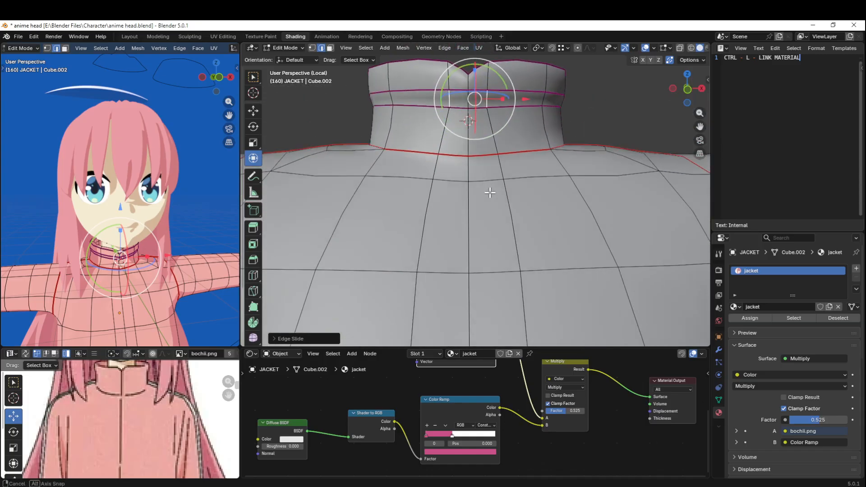
middle_click_drag(490, 193, 489, 185)
left_click(468, 139)
middle_click_drag(469, 130, 470, 200, "shift")
left_click(466, 163, "shift")
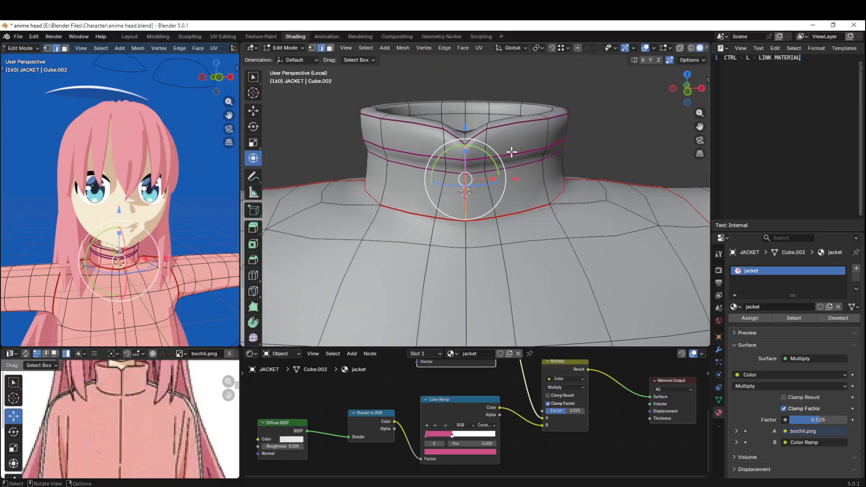
middle_click_drag(512, 151, 541, 162)
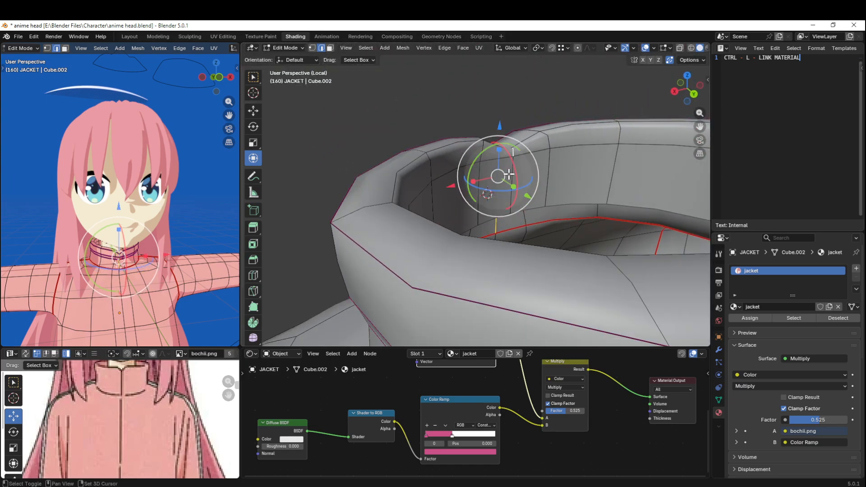
middle_click_drag(505, 189, 549, 191)
right_click(510, 204)
- Examine the jacket's seams and centre-front edges from the collar down to the hem
scroll(495, 246, "down", 4)
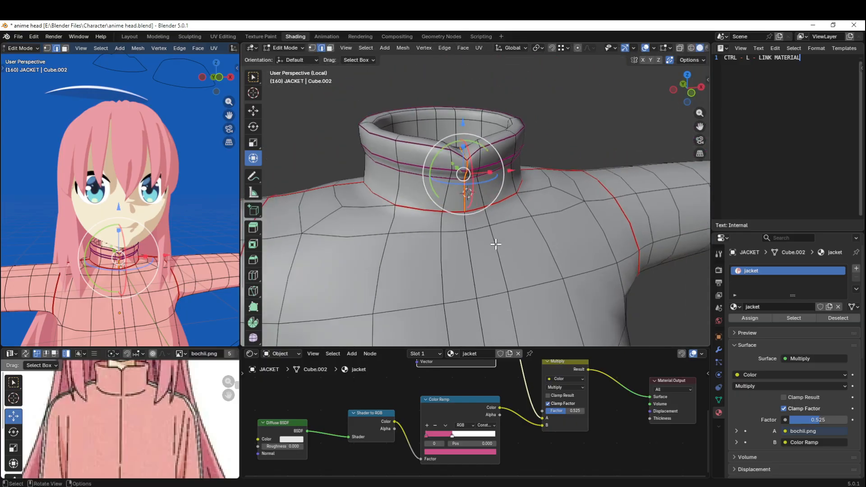
scroll(510, 221, "down", 4)
middle_click_drag(507, 275, 526, 214, "shift")
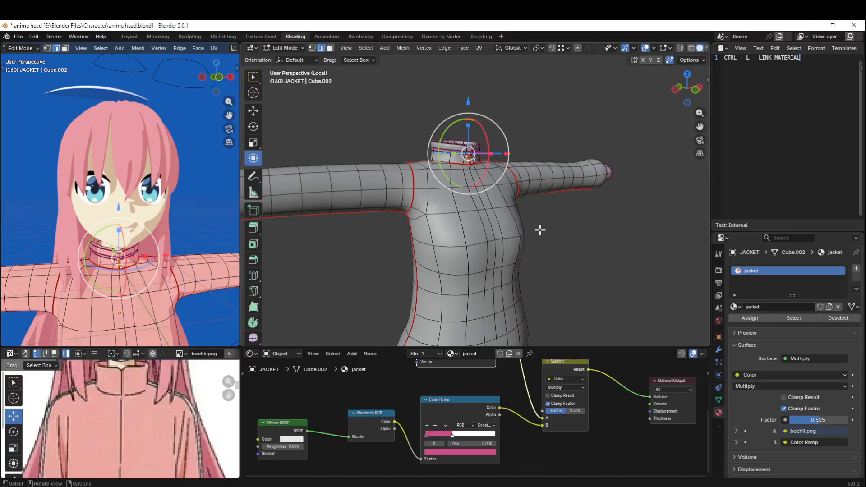
scroll(515, 257, "up", 2)
middle_click_drag(504, 297, 470, 235)
scroll(472, 257, "down", 3)
middle_click_drag(469, 234, 467, 174, "shift")
scroll(467, 173, "up", 3)
middle_click_drag(459, 251, 472, 207)
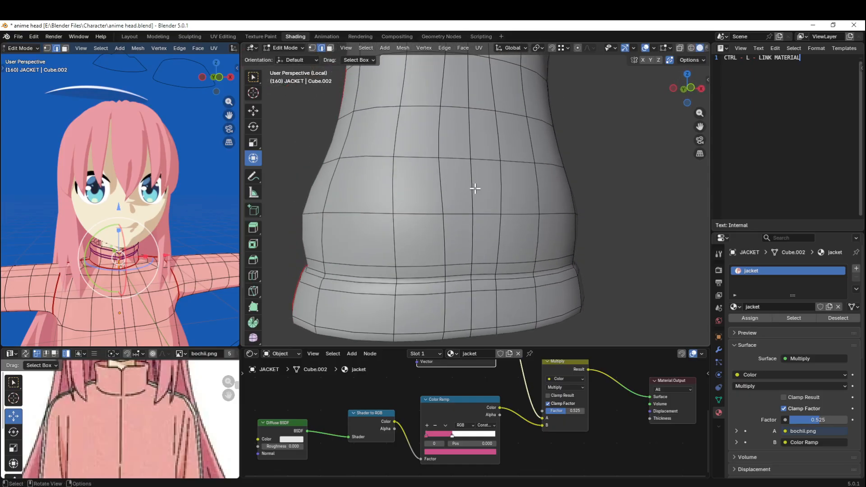
scroll(475, 189, "down", 3)
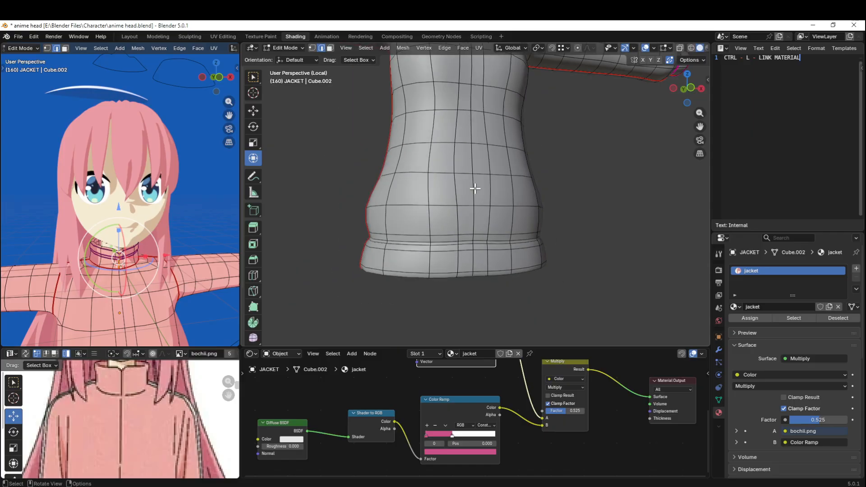
middle_click_drag(476, 189, 455, 231, "shift")
- Show the jacket's modifiers and check its Mirror and Subdivision settings against the whole mesh
left_click(718, 353)
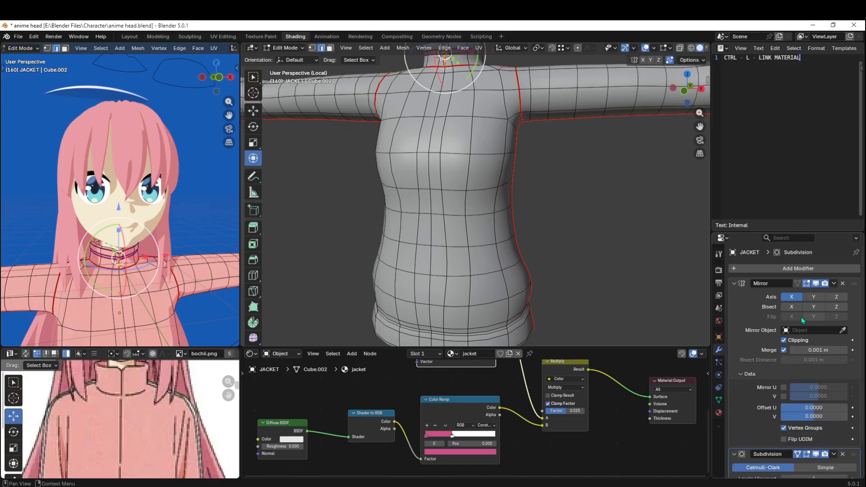
scroll(499, 224, "down", 3)
mouse_move(499, 224)
middle_mouse_down()
mouse_move(561, 223)
mouse_move(486, 228)
middle_mouse_up()
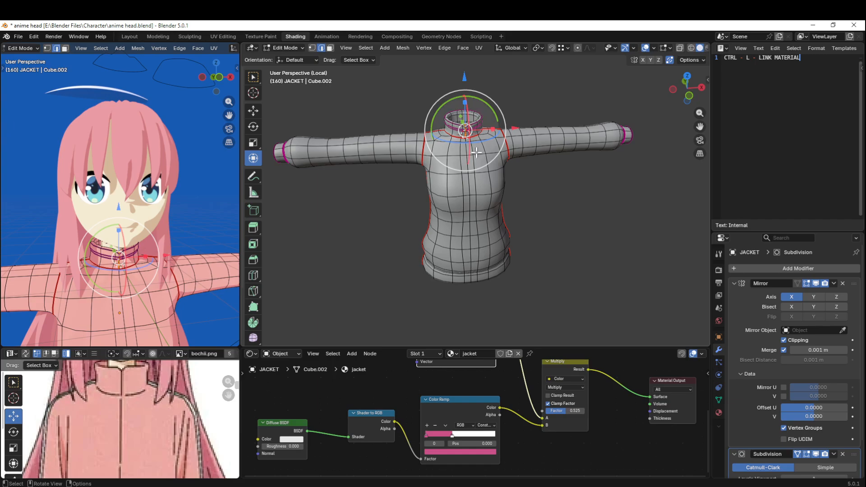
- Examine the jacket's torso from the back and front, down to the band along its hem
middle_click_drag(489, 292, 656, 277)
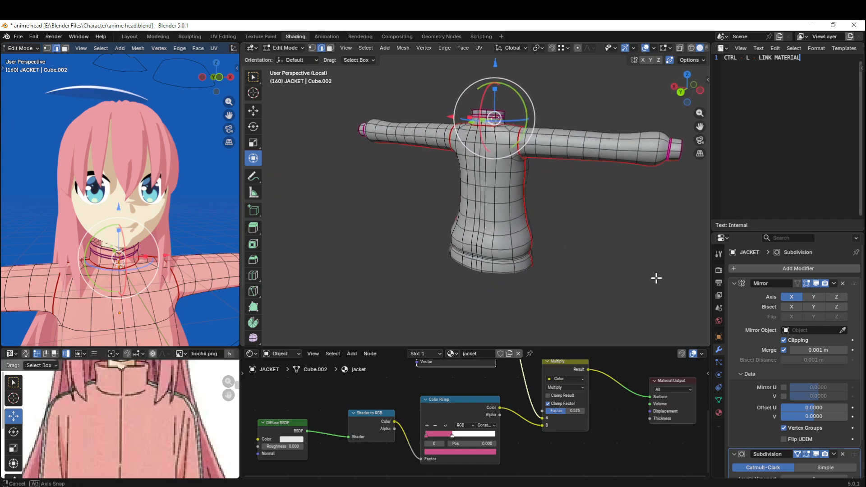
scroll(590, 213, "up", 5)
middle_click_drag(589, 212, 420, 215)
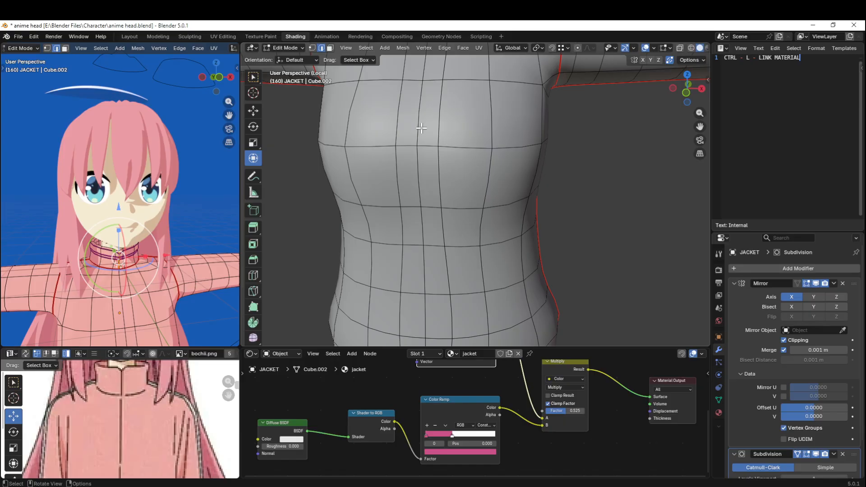
scroll(421, 129, "down", 4)
scroll(503, 280, "up", 2)
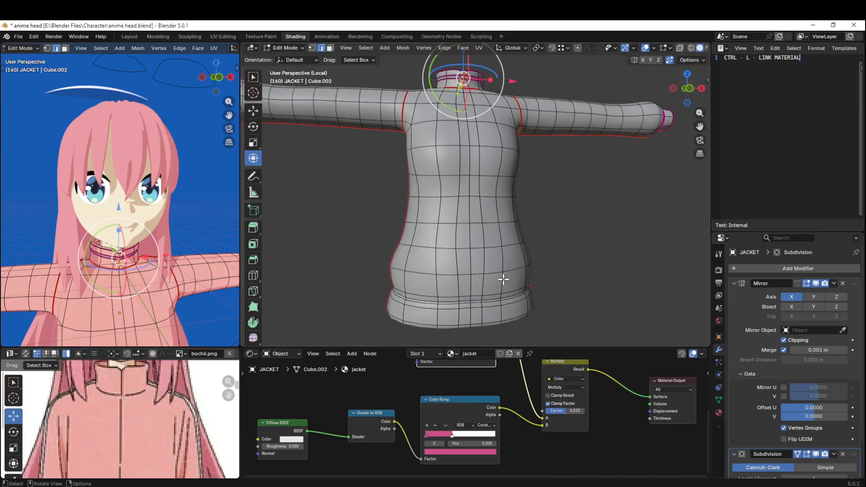
scroll(504, 280, "up", 3)
middle_click_drag(480, 255, 457, 243)
left_click(479, 249)
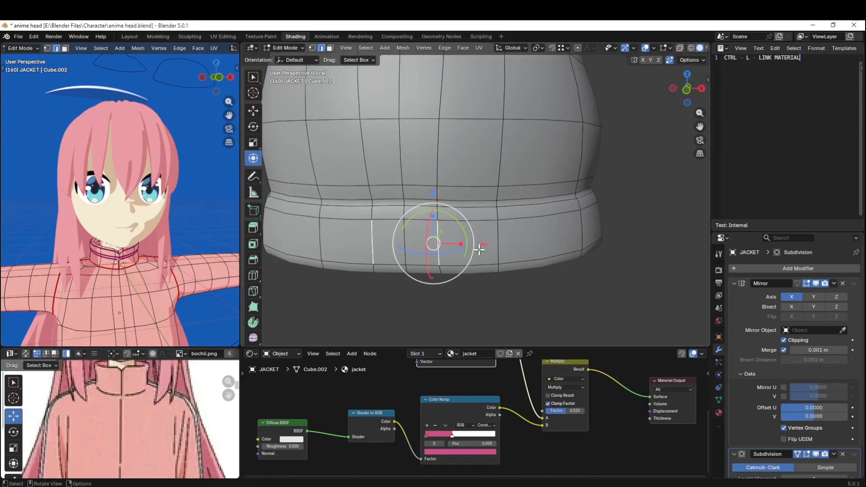
- Collapse the Mirror modifier's settings and turn off the Subdivision modifier's viewport display on the jacket
left_click(735, 283)
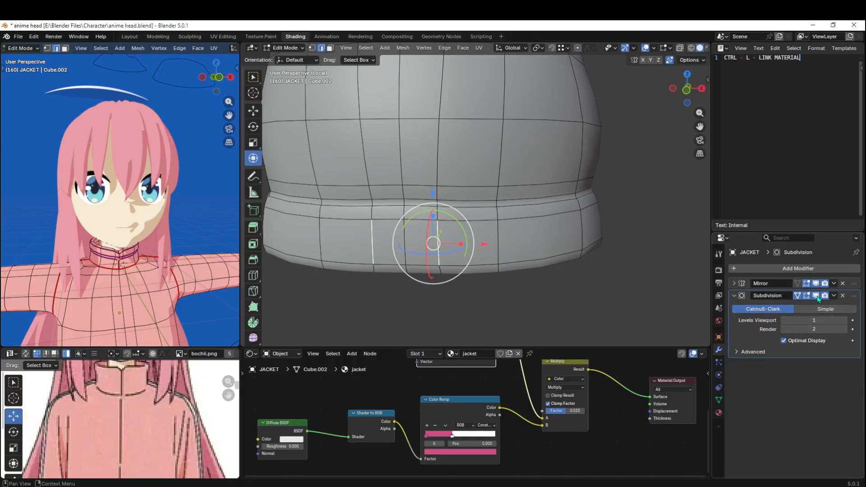
key("Tab")
key("Tab")
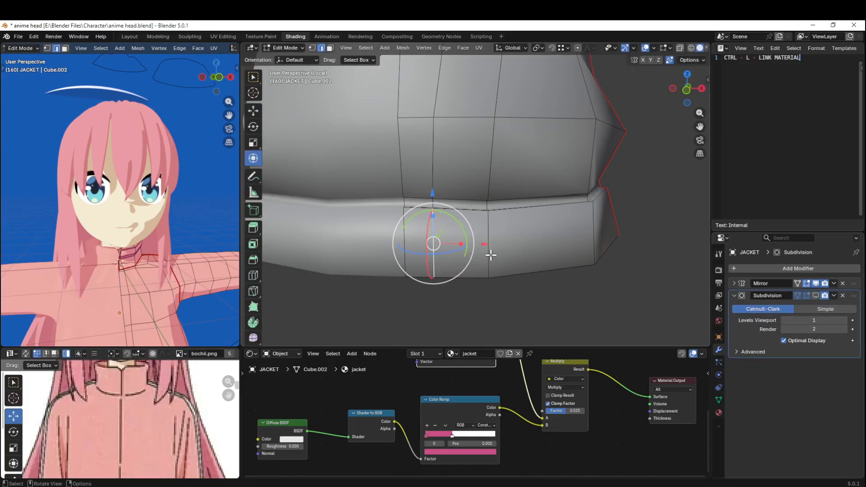
- Select the two edge loops along the hem's bottom rim and set their mean crease to 0.66
middle_click_drag(487, 252, 462, 136)
left_click(518, 181, "alt")
left_click(481, 142, "alt+shift")
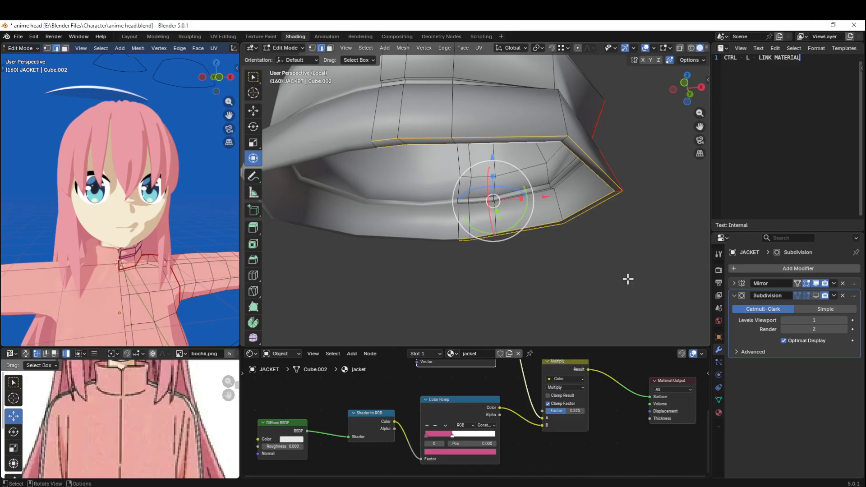
left_click(707, 77)
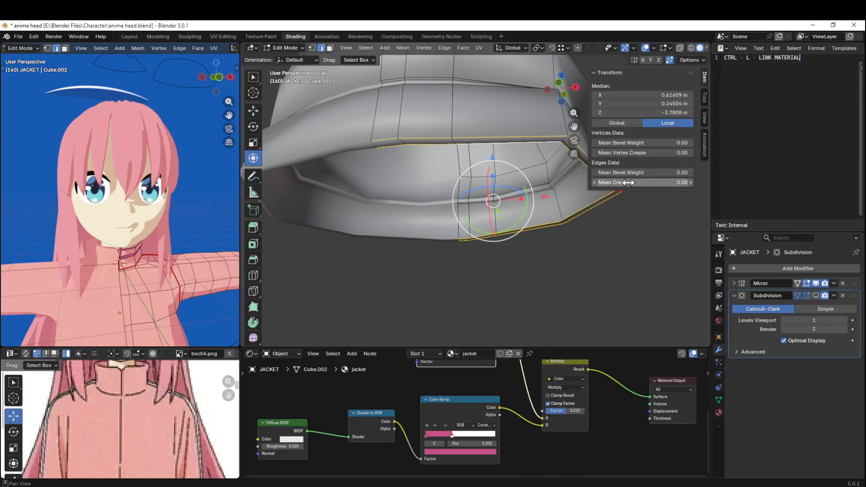
left_click_drag(649, 183, 671, 182)
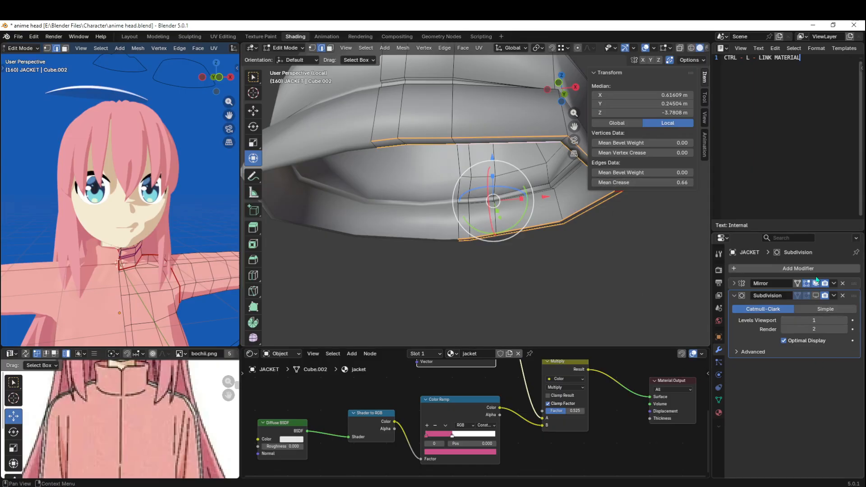
- Turn the Subdivision modifier's viewport display back on and reduce the mean crease of the hem's bottom rim
left_click(816, 296)
middle_click_drag(497, 270, 490, 196)
key("Tab")
key("Tab")
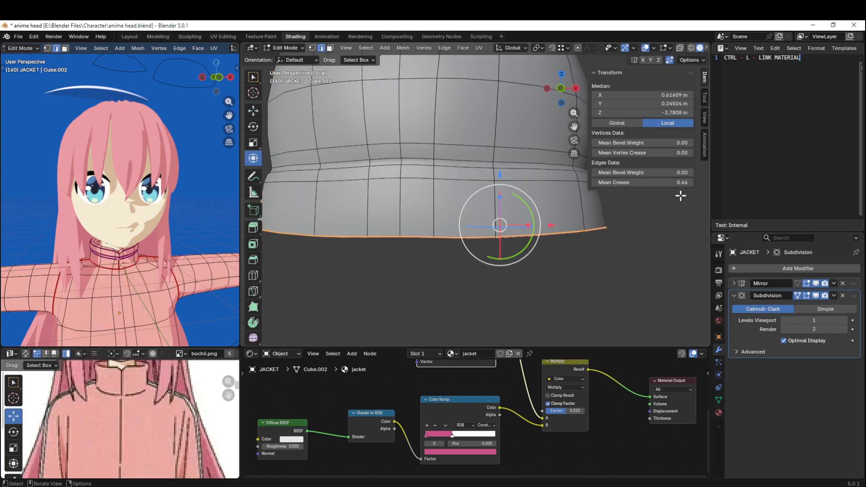
mouse_move(679, 182)
left_mouse_down()
mouse_move(659, 182)
mouse_move(672, 182)
left_mouse_up()
- Give the edge loop along the hem band's top a mean crease of 0.39 and crease the loop just above it
left_click(559, 183, "alt")
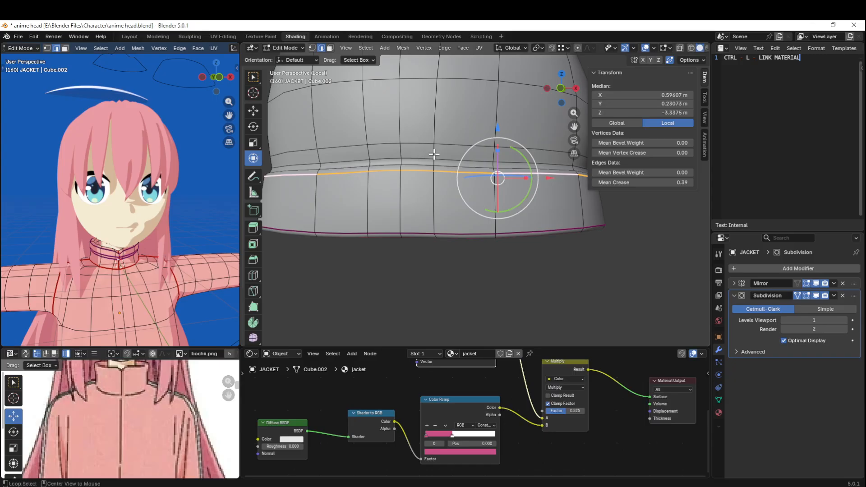
left_click(451, 144, "alt")
left_click(447, 158, "alt")
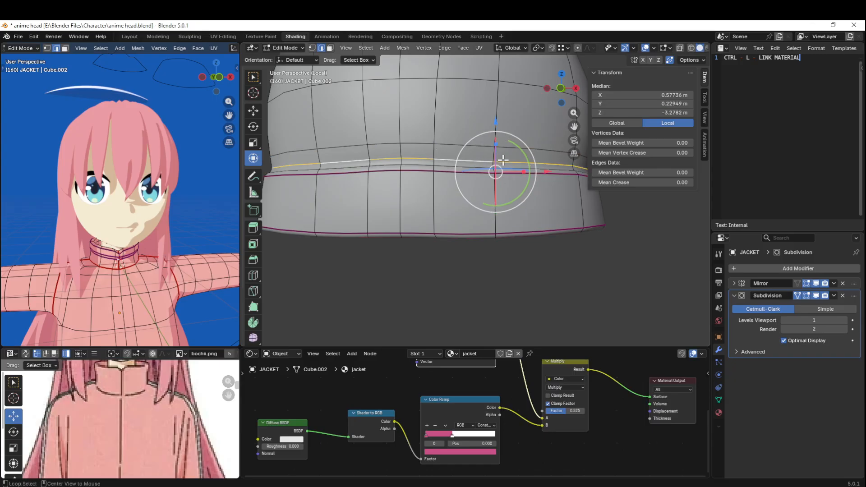
mouse_move(654, 182)
left_mouse_down()
mouse_move(683, 182)
mouse_move(656, 185)
left_mouse_up()
- Set a mean crease of 0.37 on the edge loop where the torso meets the hem band, and check the smoothed hem in Object Mode
left_click(462, 146, "alt")
scroll(325, 216, "down", 3)
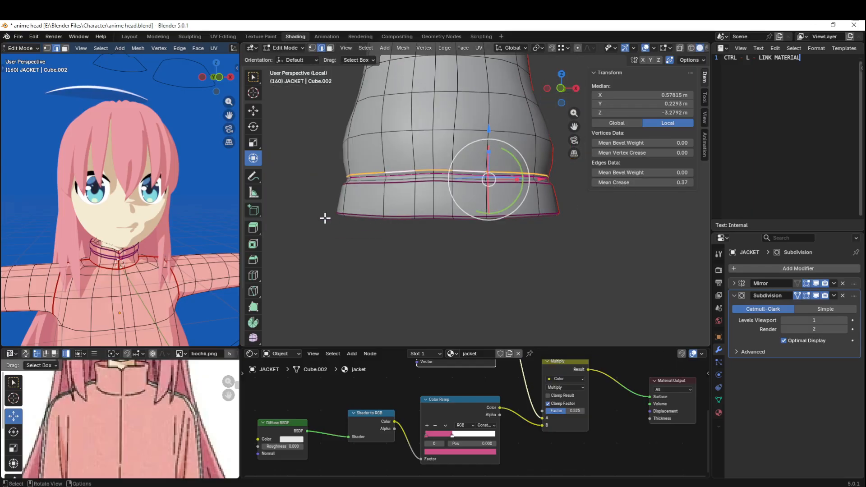
key("Tab")
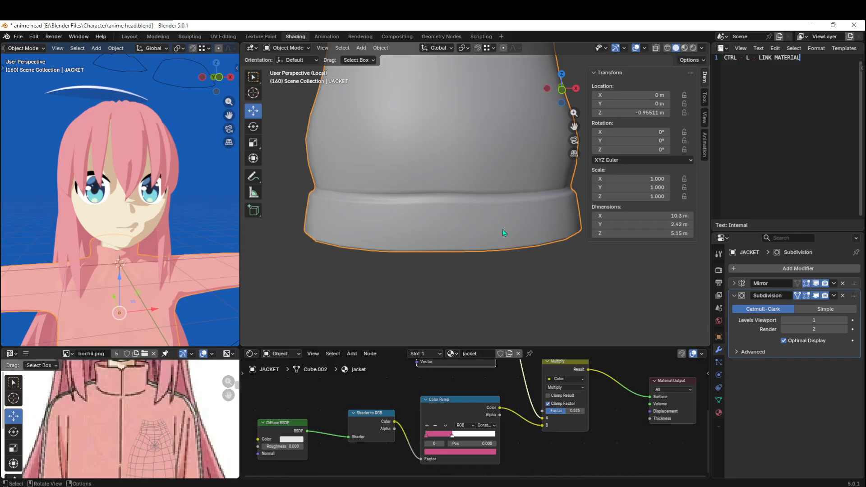
key("Tab")
scroll(564, 242, "down", 4)
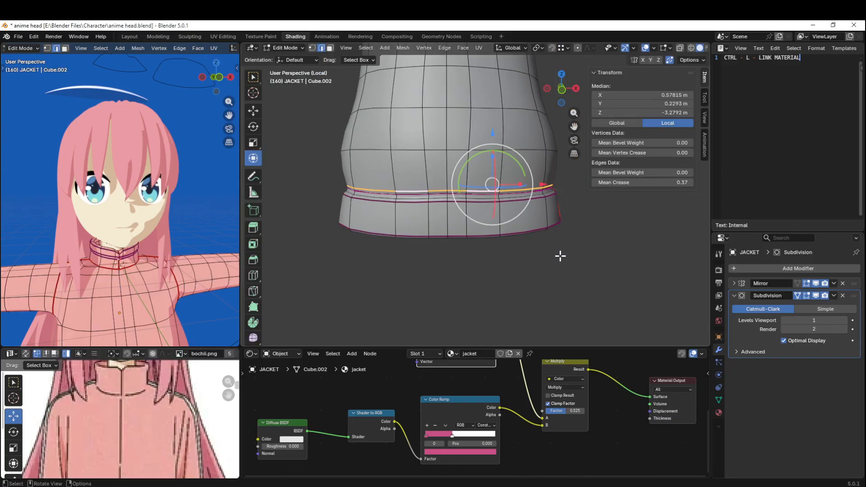
- Add one centred edge loop around the jacket's hem band with Loop Cut, without sliding it
key("ctrl+r")
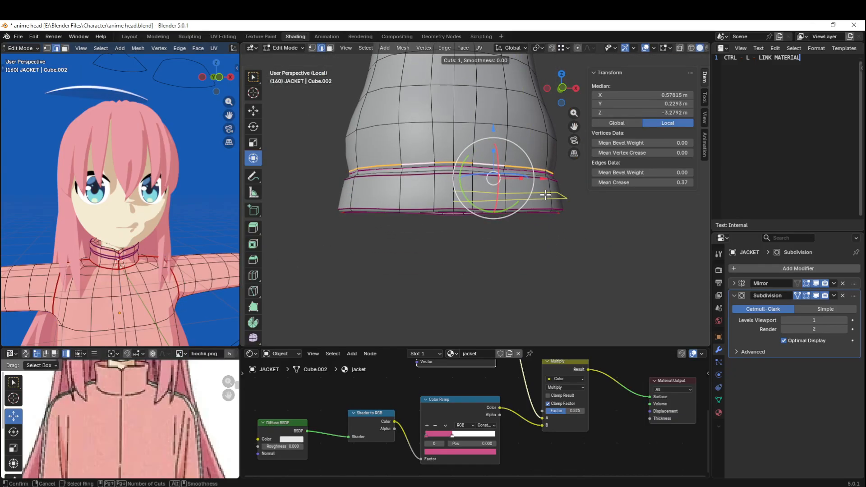
left_click(545, 195)
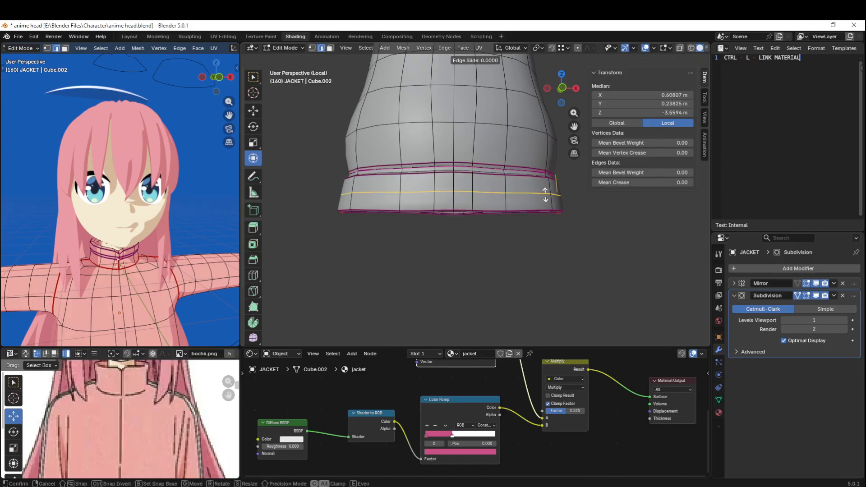
left_click(545, 195)
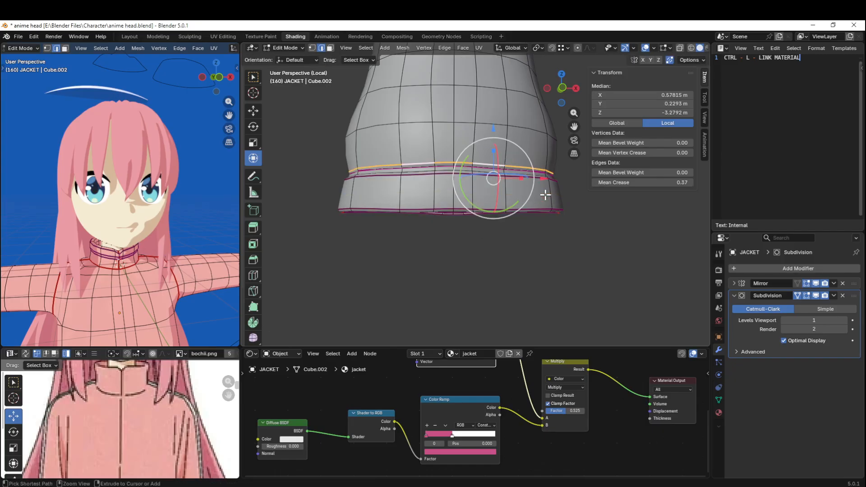
key("ctrl+r")
left_click(545, 195)
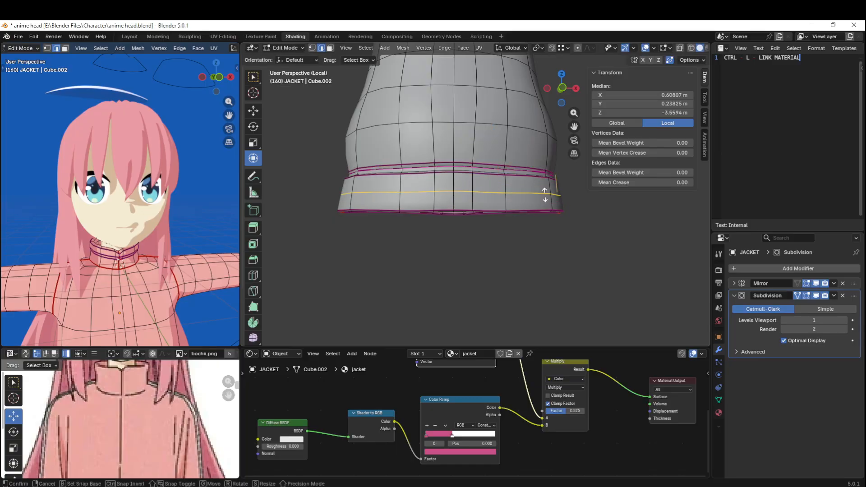
left_click(545, 195)
- Return the jacket to Object Mode and save the file
key("Tab")
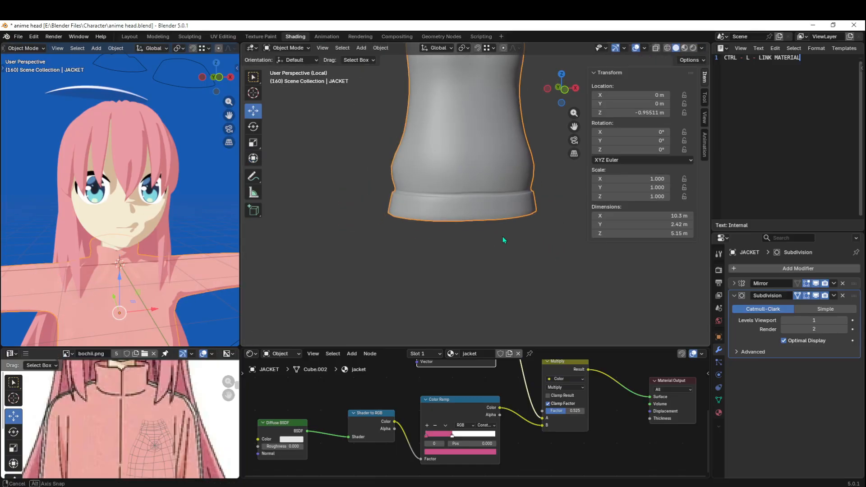
middle_click_drag(564, 242, 531, 253)
scroll(483, 162, "down", 3)
middle_click_drag(484, 162, 495, 225, "shift")
key("ctrl+s")
scroll(485, 193, "up", 3)
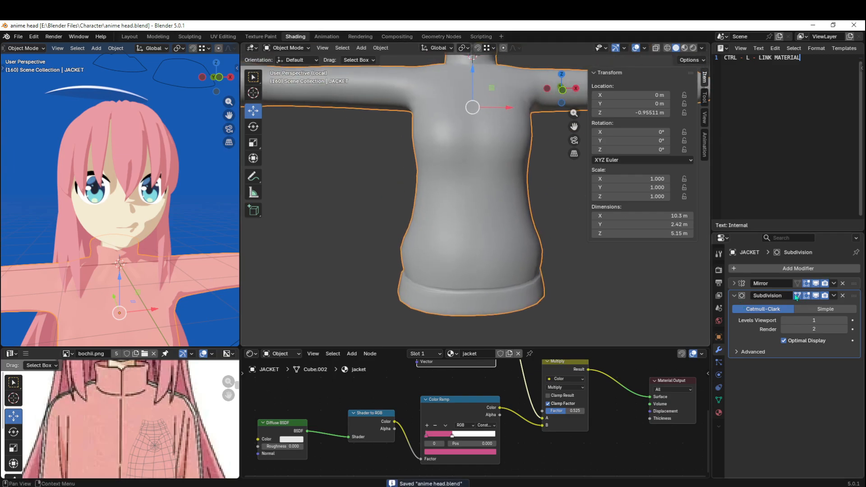
- Apply the jacket's Mirror modifier and reopen its mesh in Edit Mode
left_click(834, 284)
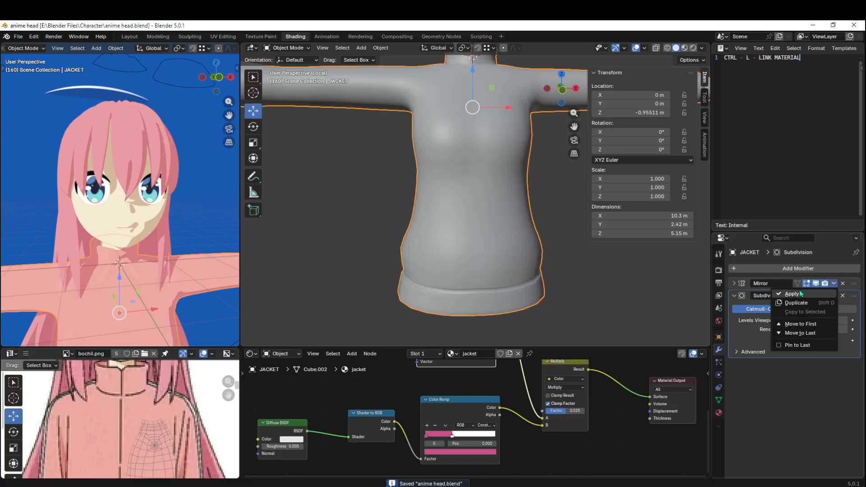
left_click(792, 294)
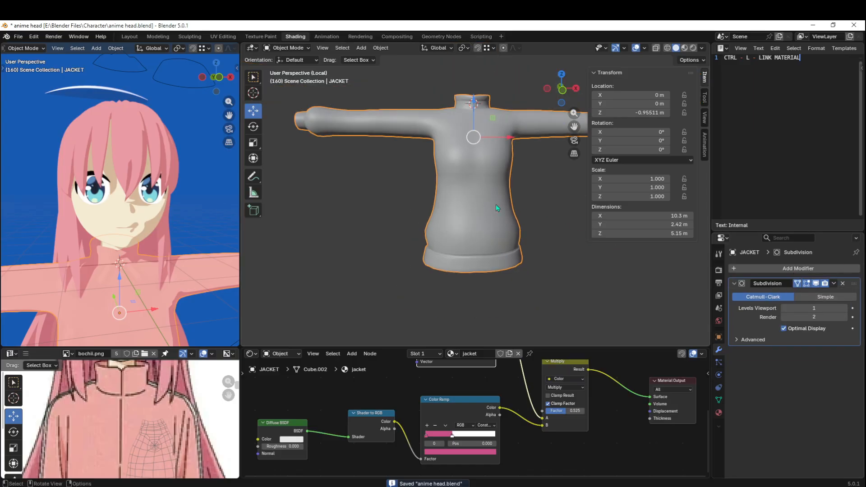
key("Tab")
middle_click_drag(476, 197, 505, 265)
scroll(504, 265, "down", 1)
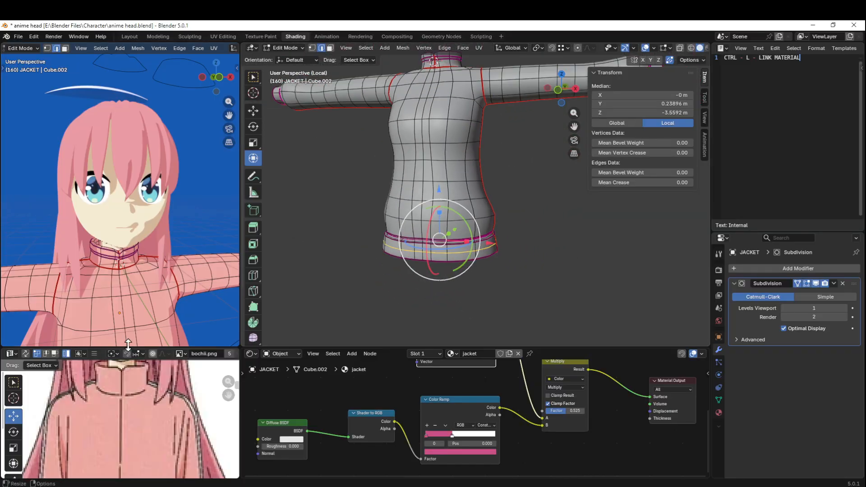
- Enlarge the UV editor and node editor areas upward, keeping the jacket's torso in view
left_click_drag(128, 345, 128, 231)
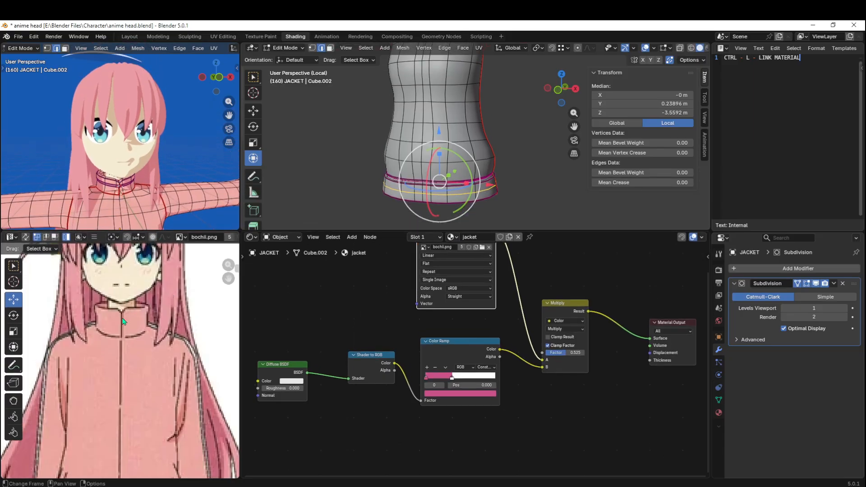
middle_click_drag(536, 154, 548, 185, "shift")
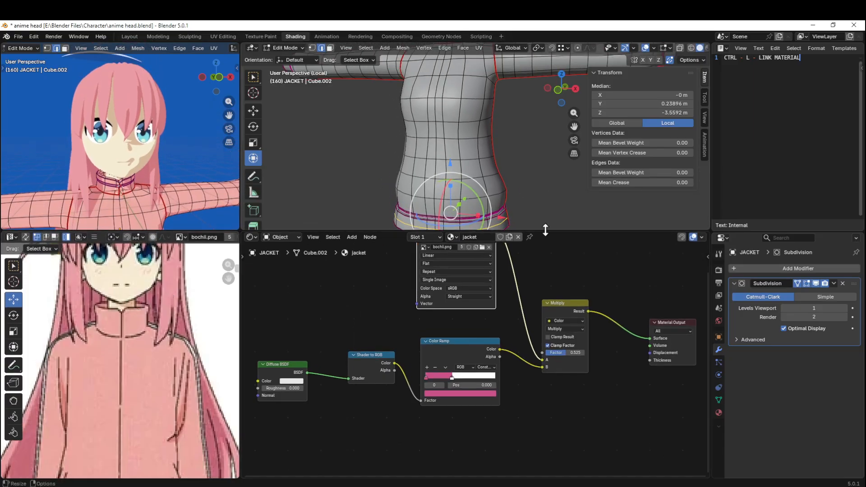
left_click_drag(545, 230, 545, 238)
scroll(135, 361, "down", 3)
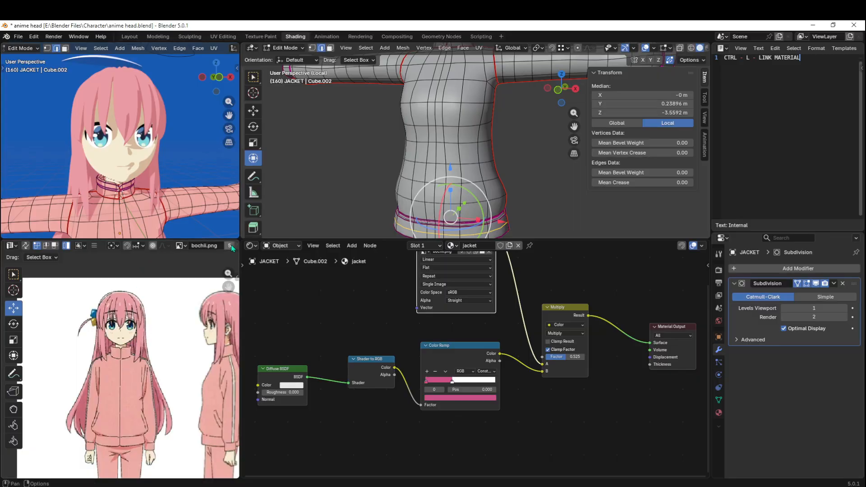
scroll(231, 248, "down", 3)
- Unlink the bochii.png image from the UV editor and erase the handwritten "S X -1" annotation there
left_click(213, 250)
scroll(197, 365, "down", 3)
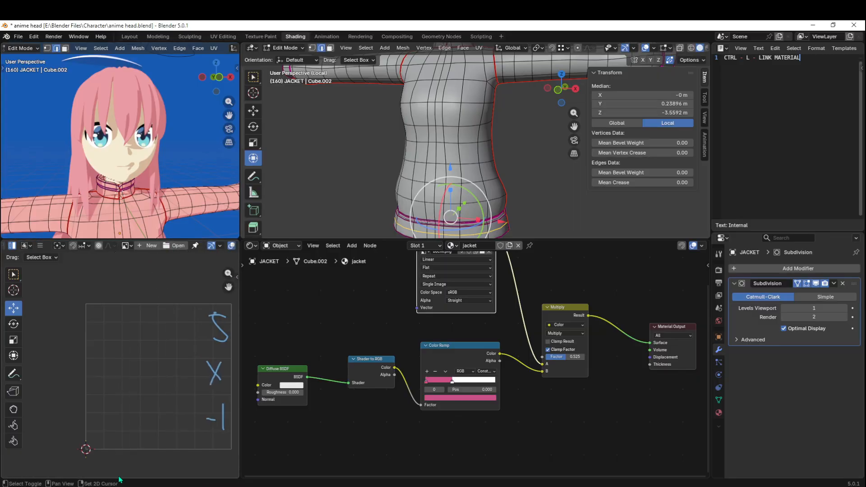
middle_click_drag(196, 366, 175, 357)
right_click_drag(175, 357, 179, 355)
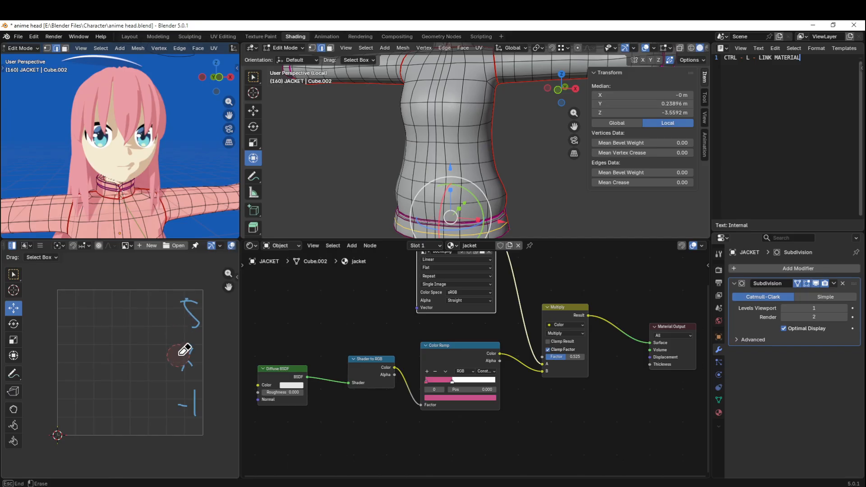
right_click_drag(192, 387, 197, 408)
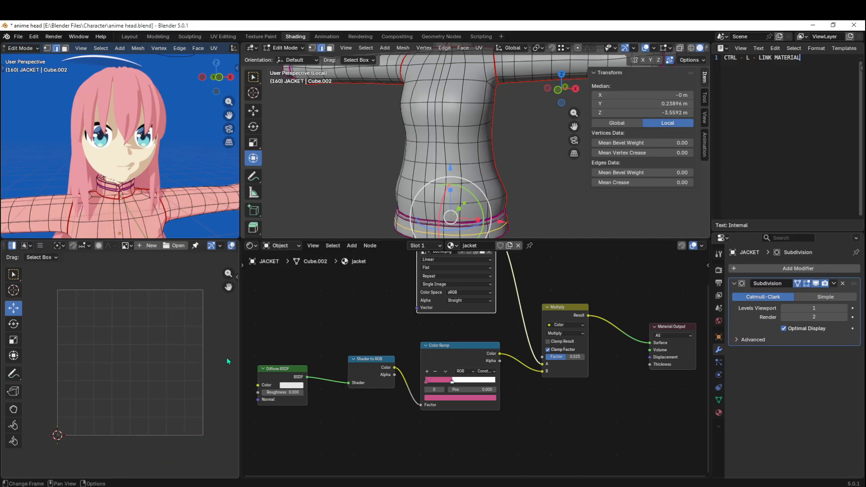
- Select the entire jacket mesh and show it in the front orthographic view
key("a")
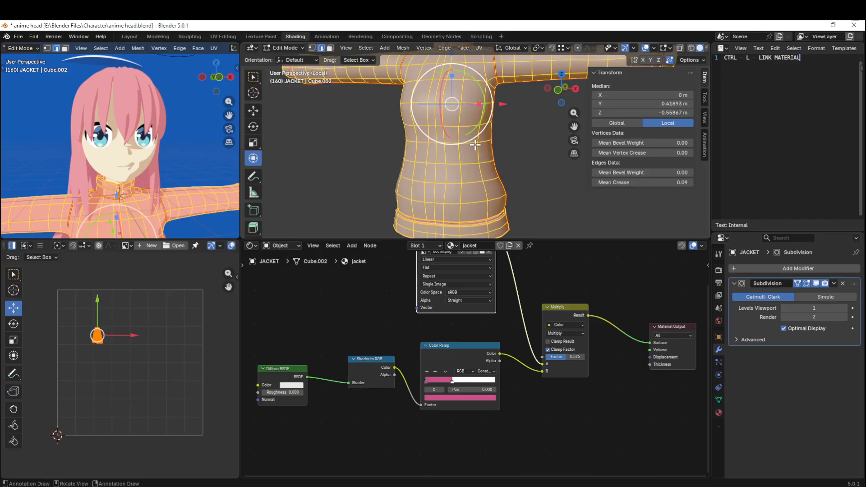
key("u")
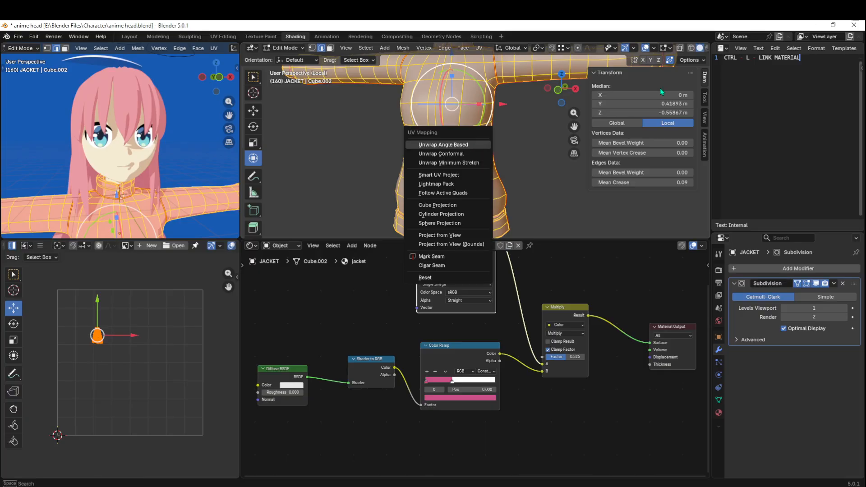
left_click(559, 91)
left_click(559, 91)
scroll(487, 104, "down", 1)
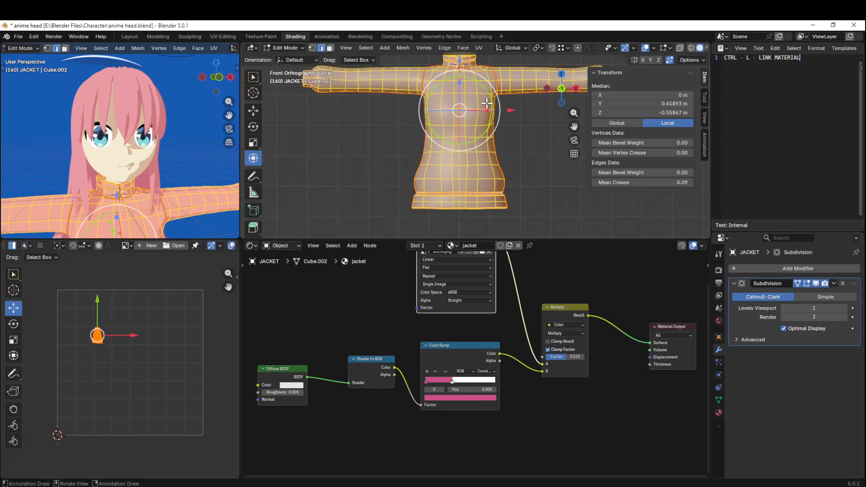
- Project the jacket's UVs from the front view with Project from View
key("u")
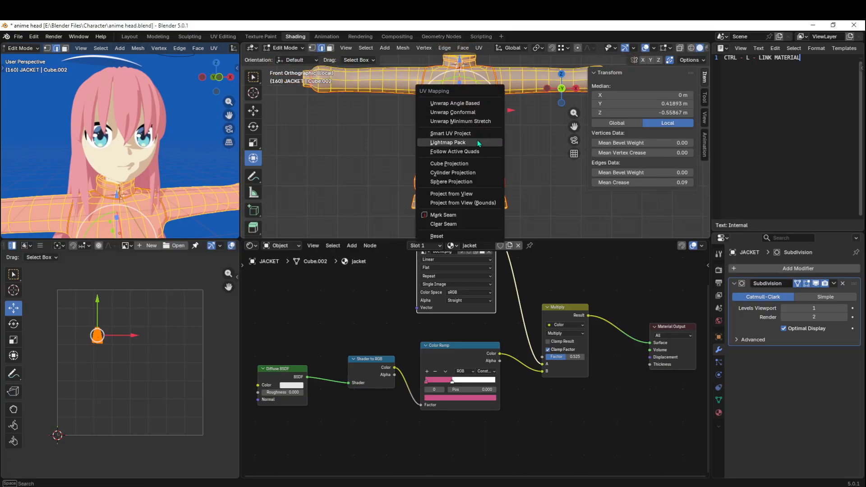
left_click(483, 198)
scroll(136, 351, "up", 3)
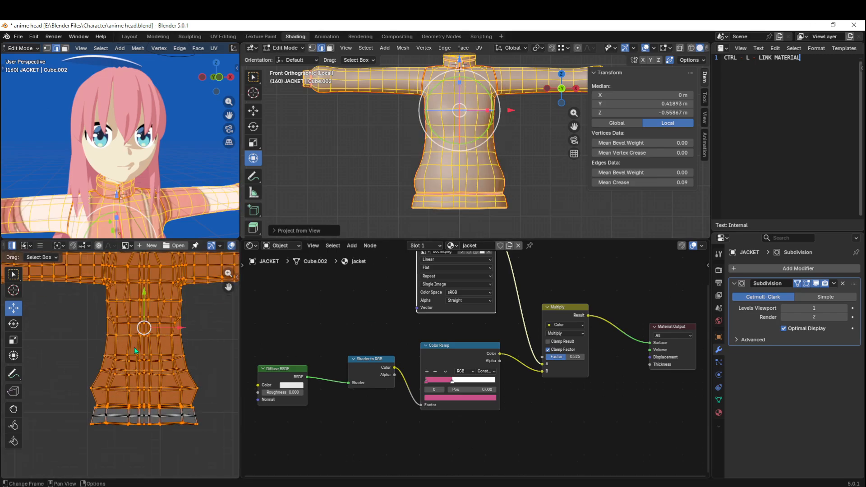
middle_click_drag(163, 313, 156, 343)
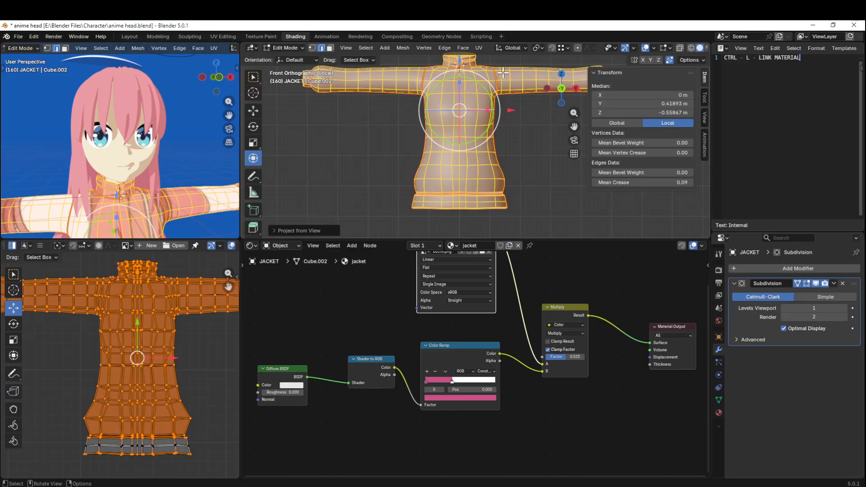
- Unwrap the whole jacket with Unwrap Angle Based and fit the resulting islands in the UV editor
key("u")
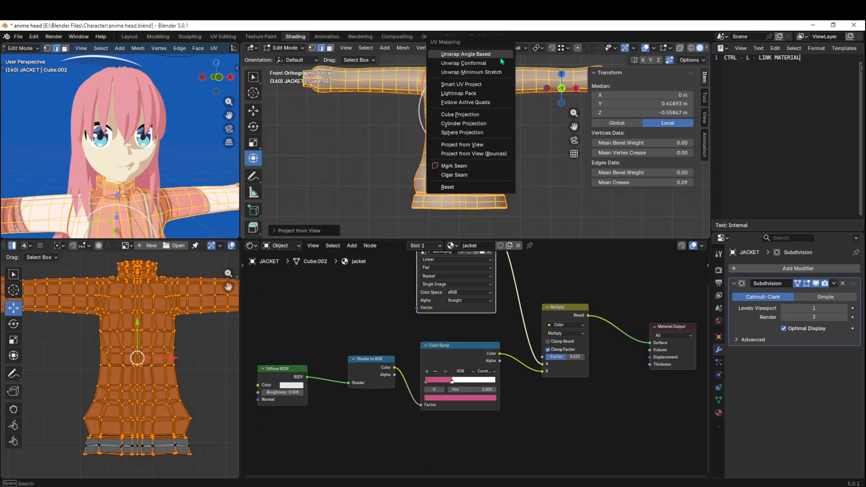
left_click(502, 58)
key("Home")
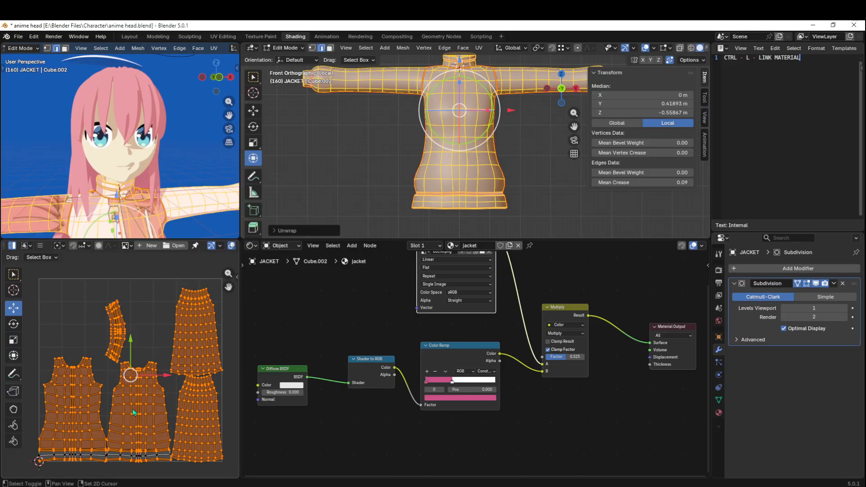
middle_click_drag(133, 412, 140, 374)
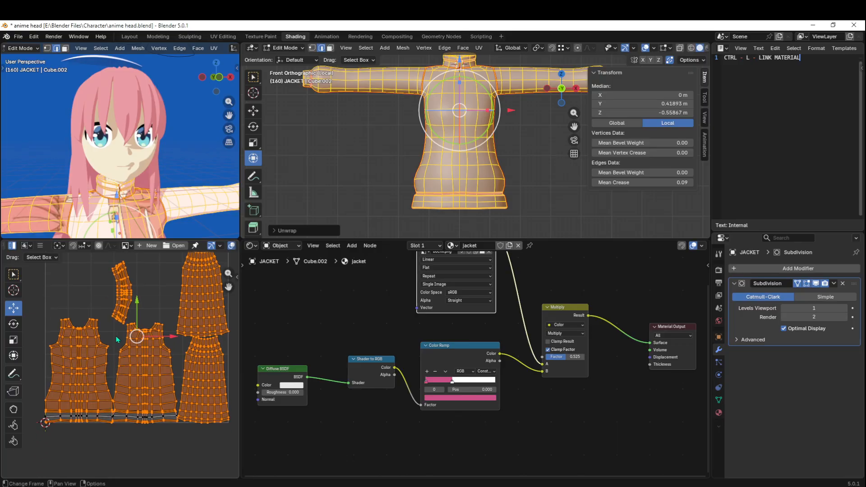
- Select the curved collar island in the UV layout and examine its shape up close
left_click(128, 292)
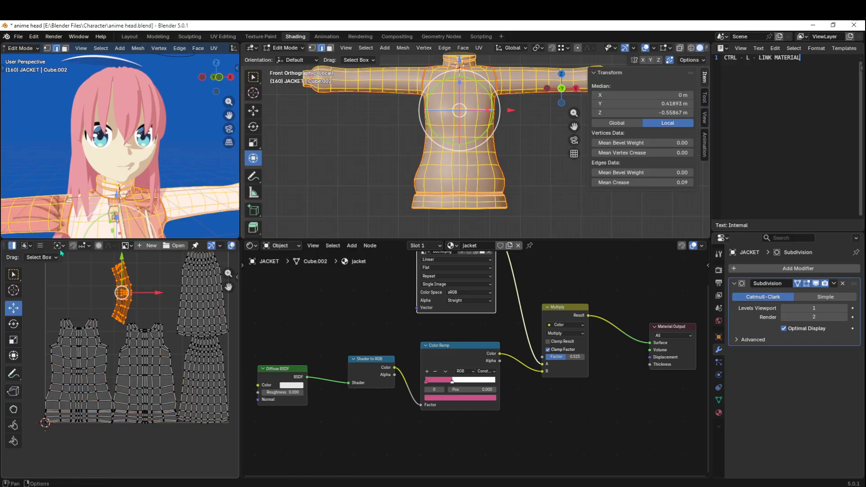
scroll(61, 249, "up", 3)
scroll(138, 336, "up", 3)
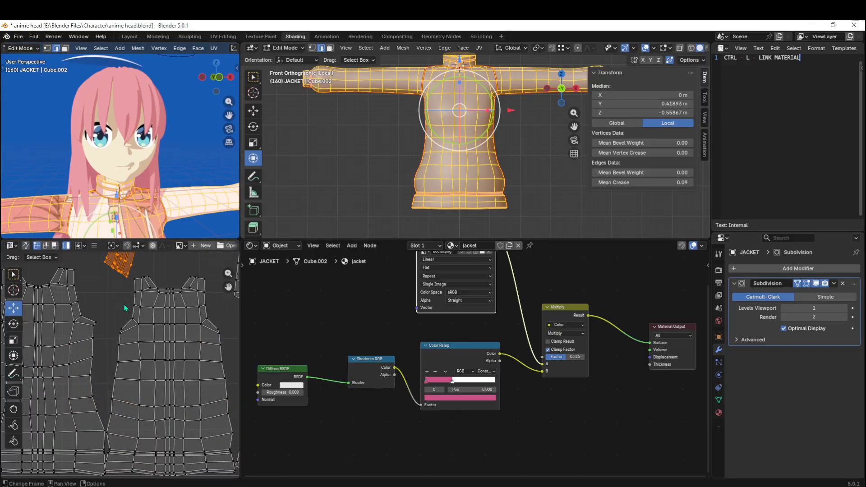
middle_click_drag(126, 308, 123, 406)
scroll(128, 365, "up", 3)
middle_click_drag(134, 364, 131, 387)
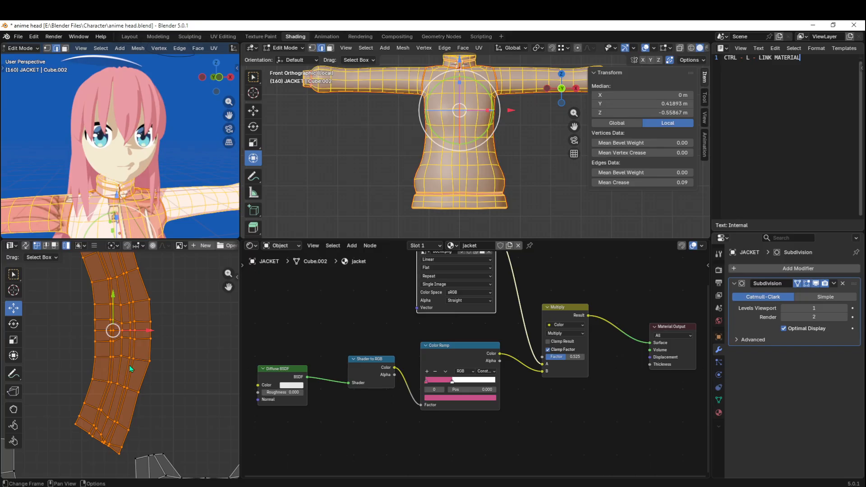
scroll(149, 366, "down", 2)
scroll(154, 369, "down", 2)
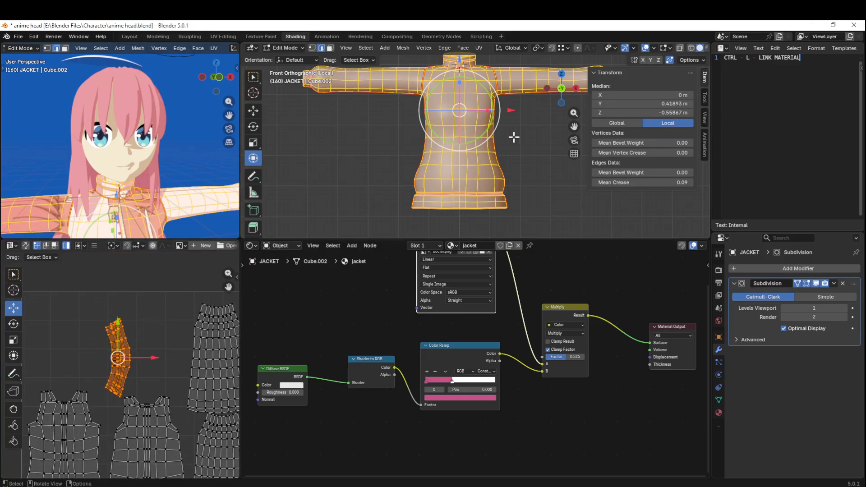
- Select the vertical centre-front edges on the outside of the jacket's collar
scroll(515, 135, "up", 5)
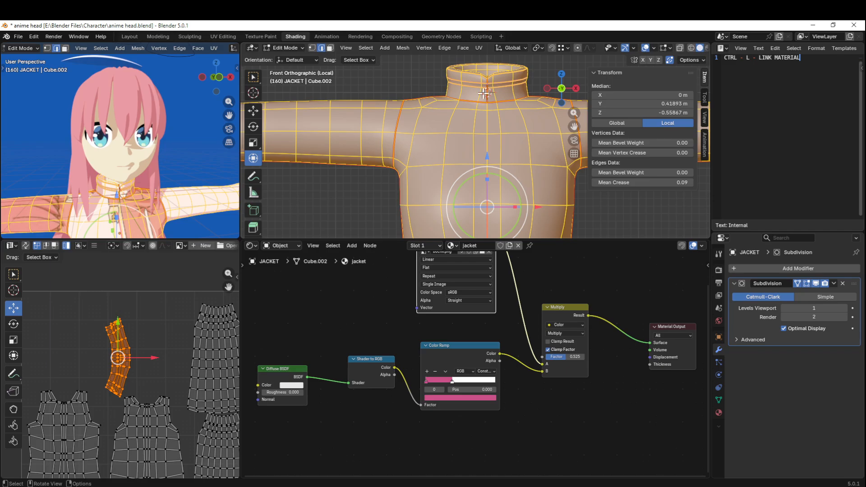
scroll(486, 93, "up", 2)
middle_click_drag(485, 93, 459, 141, "shift")
scroll(473, 123, "up", 2)
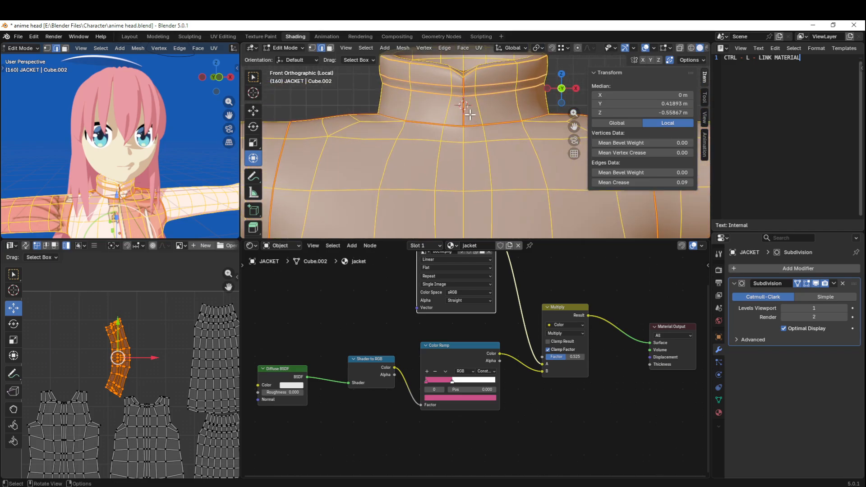
left_click(464, 119)
left_click(468, 86, "shift")
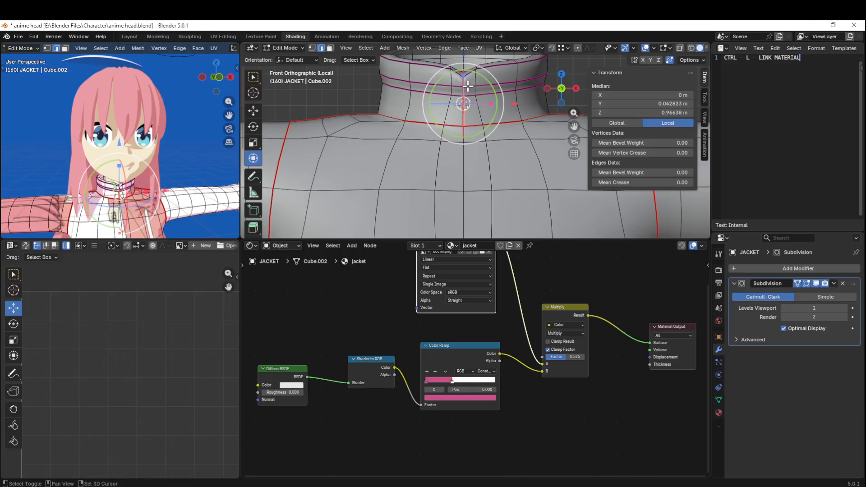
left_click(463, 79, "shift")
- Extend the selection to the inner centre-front edges of the jacket's collar and clear the seam from the selected edges
middle_click_drag(519, 144, 458, 138)
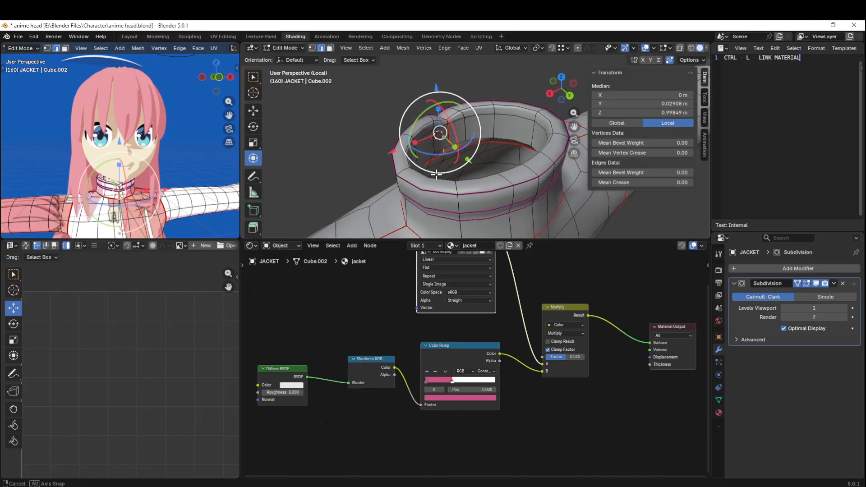
scroll(442, 145, "up", 3)
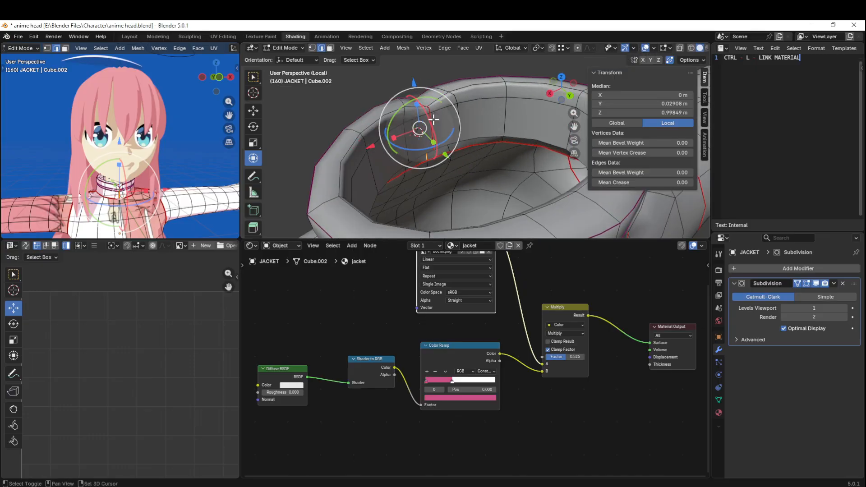
left_click(434, 120, "shift")
left_click(432, 110, "shift")
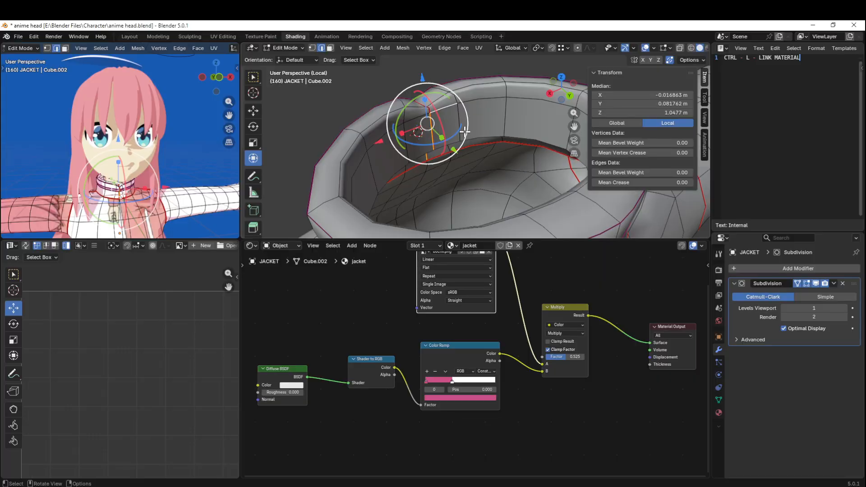
key("ctrl+z")
left_click(430, 111, "shift")
key("ctrl+z")
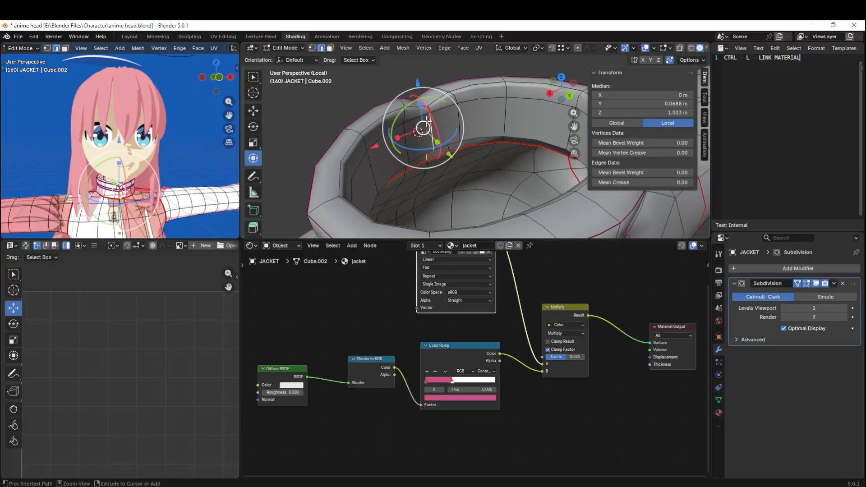
scroll(427, 121, "up", 1)
left_click(413, 95, "shift")
key("ctrl+z")
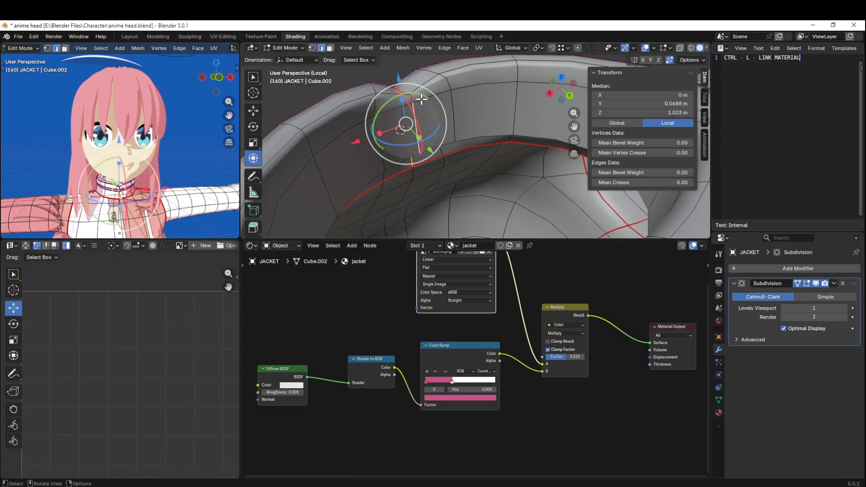
scroll(421, 100, "up", 1)
left_click(399, 88, "shift")
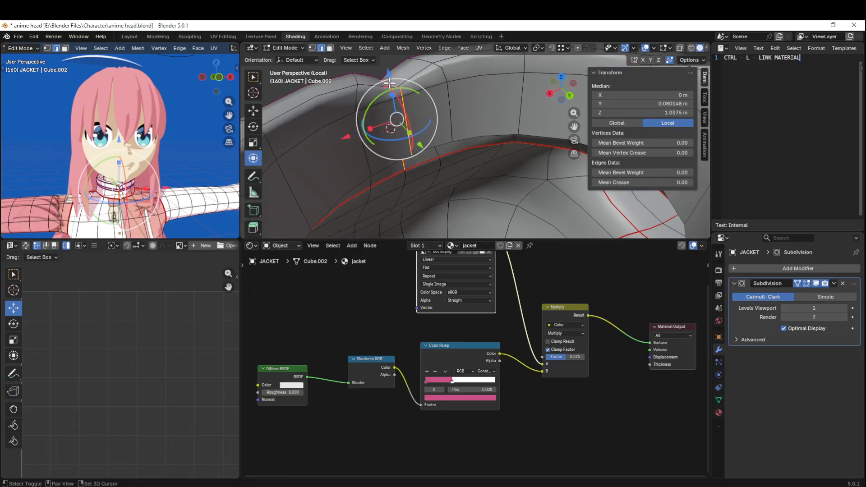
middle_click_drag(389, 84, 471, 155)
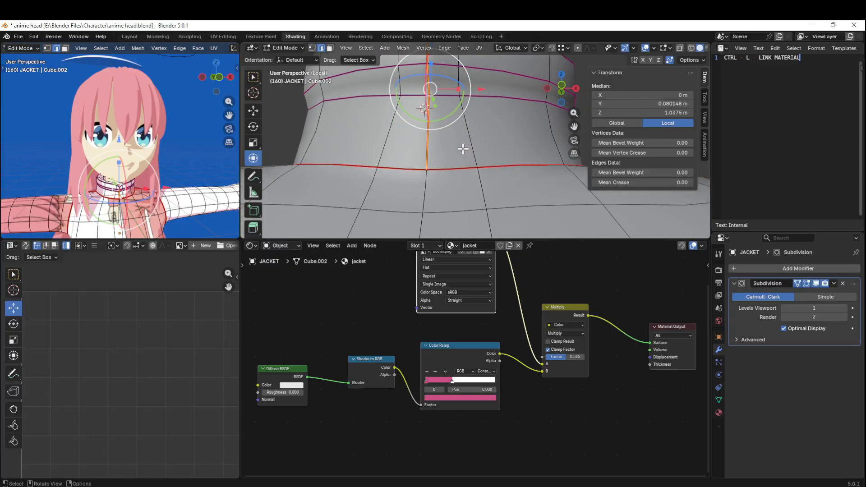
right_click(427, 136)
left_click(410, 290)
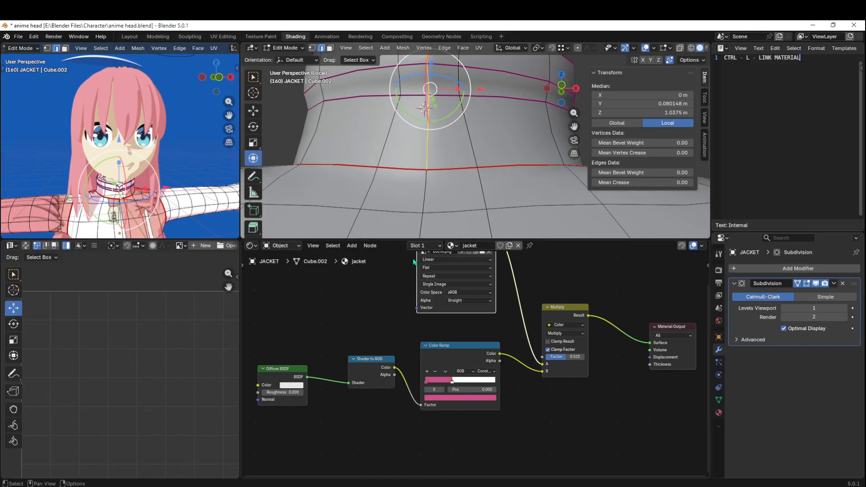
- Select the vertical centre-back edges across the outside, rim and inside of the collar and mark them as a seam
middle_click_drag(464, 127, 412, 159)
middle_click_drag(497, 168, 472, 175)
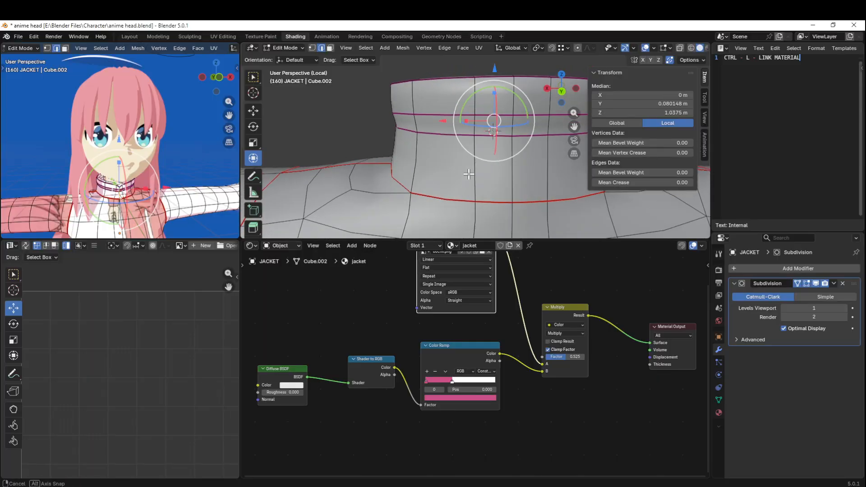
left_click(513, 197)
left_click(515, 131, "alt")
middle_click_drag(515, 128, 522, 164)
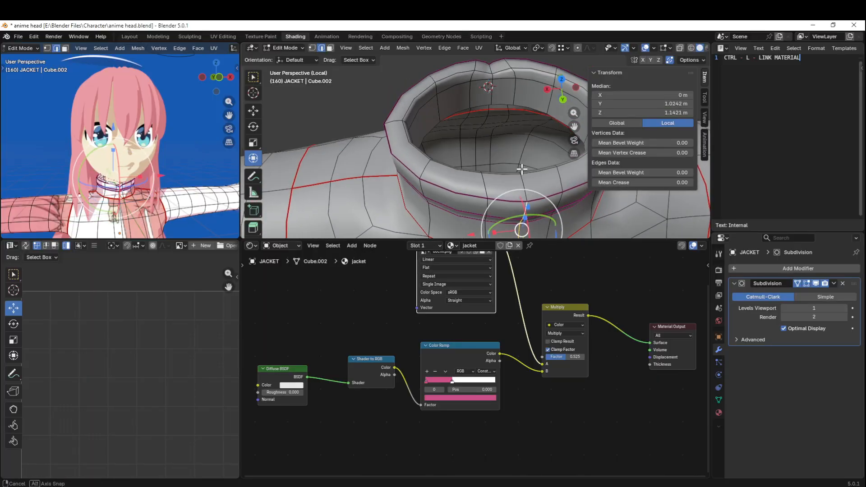
middle_click_drag(519, 199, 358, 168)
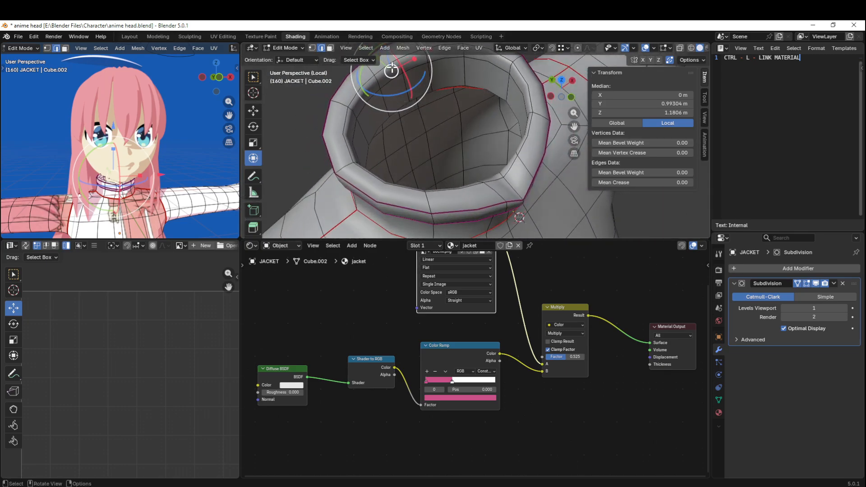
scroll(394, 68, "up", 2)
middle_click_drag(406, 66, 461, 138, "shift")
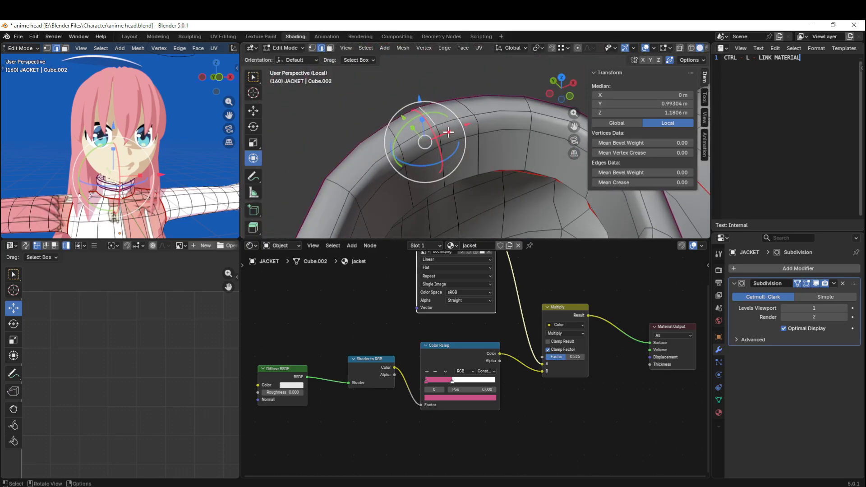
left_click(440, 132, "shift")
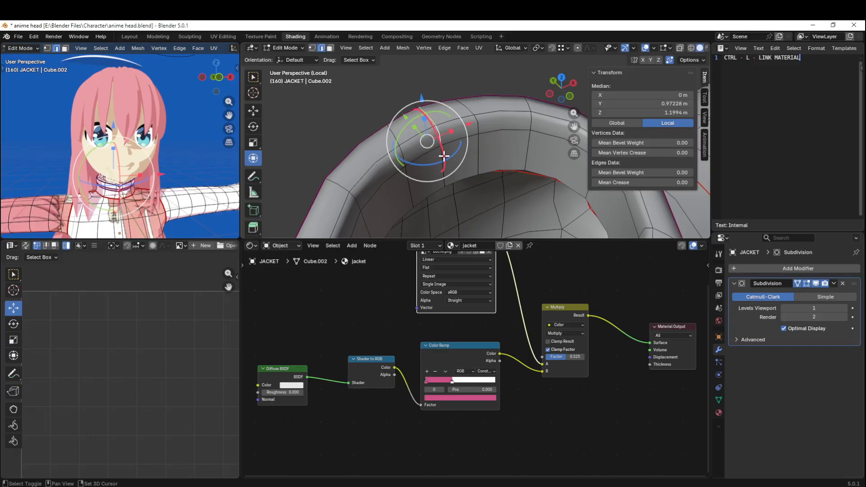
left_click(445, 158, "shift")
key("ctrl+e")
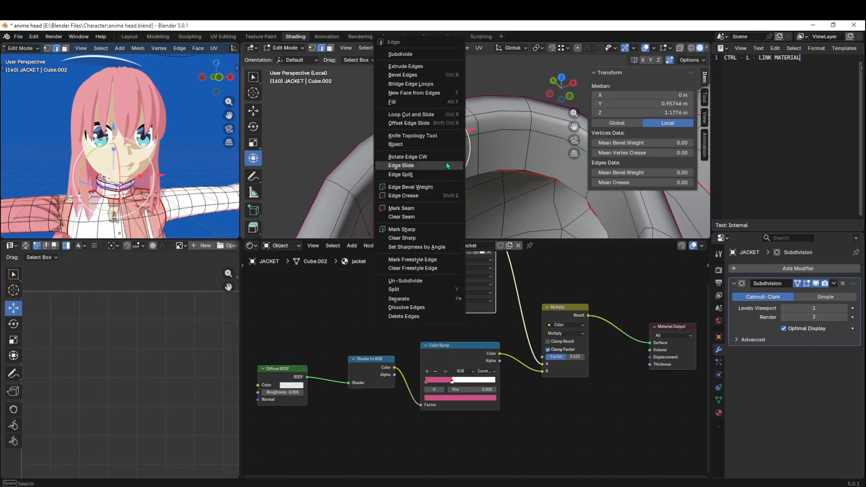
left_click(411, 208)
- Select the whole jacket mesh and unwrap the highlighted collar island again in the UV editor
scroll(175, 349, "down", 4)
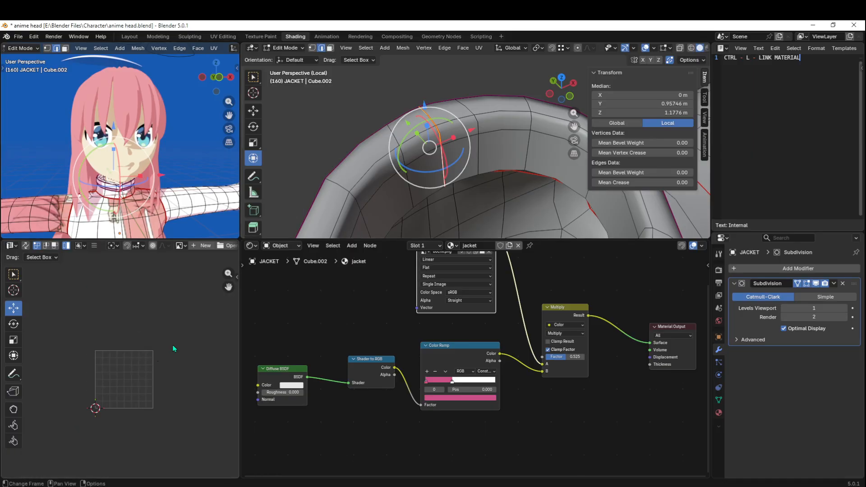
key("a")
scroll(119, 334, "up", 6)
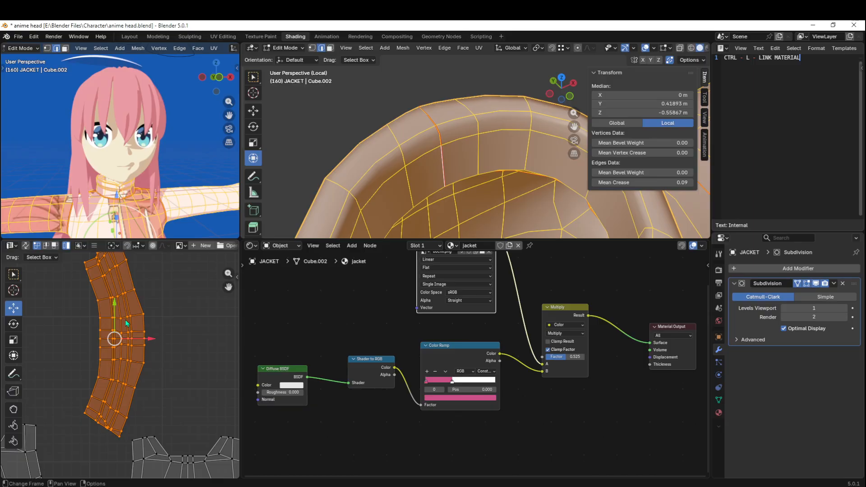
key("u")
left_click(126, 318)
scroll(126, 321, "down", 3)
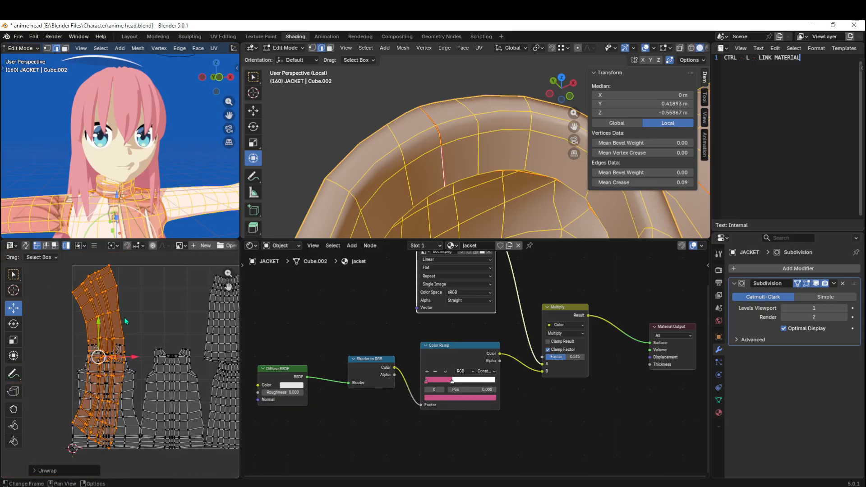
- Rotate the unwrapped collar island by 90 degrees in the UV layout
type("r")
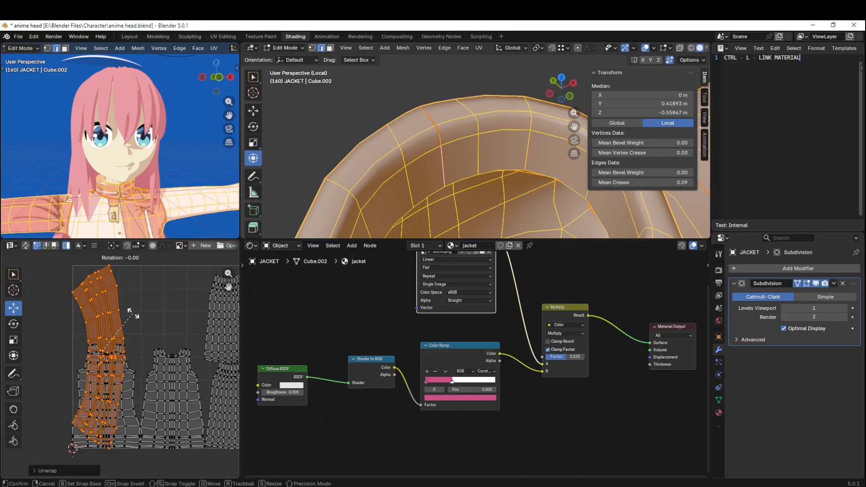
type("90")
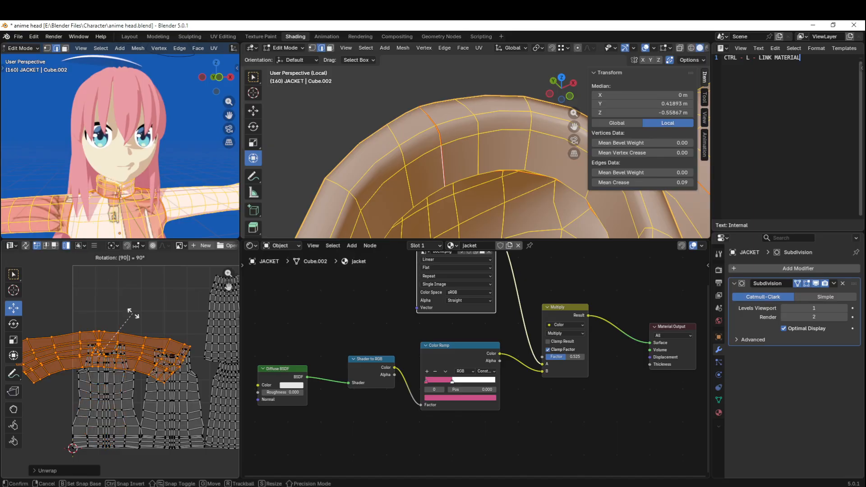
key("Return")
scroll(149, 355, "up", 4)
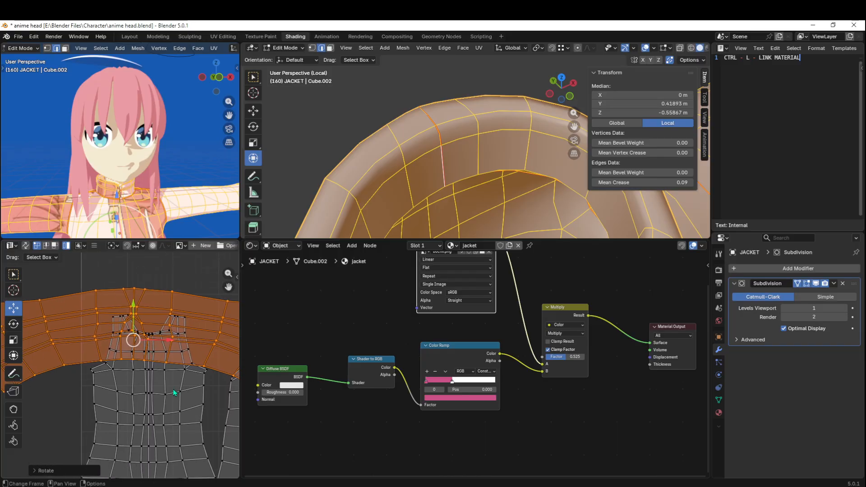
- Scale down the collar island and move it just above the jacket's body island in the UV layout
key("s")
left_click(142, 359)
key("g")
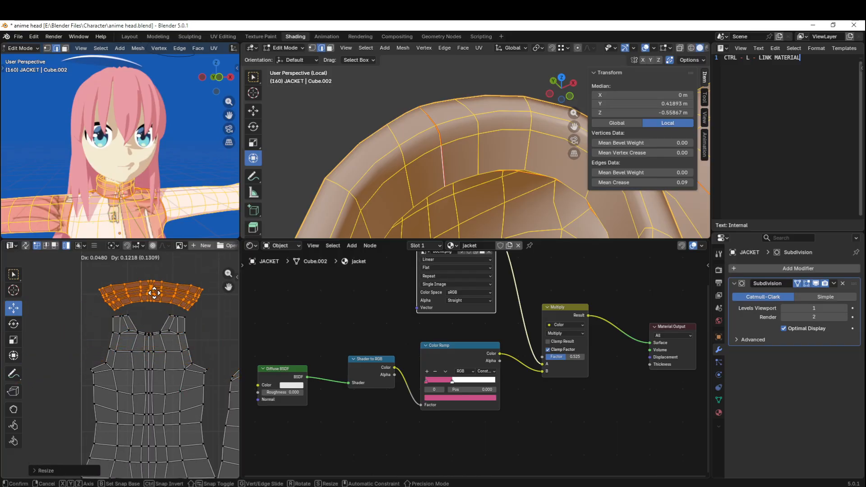
left_click(149, 295)
middle_click_drag(162, 344, 151, 343, "shift")
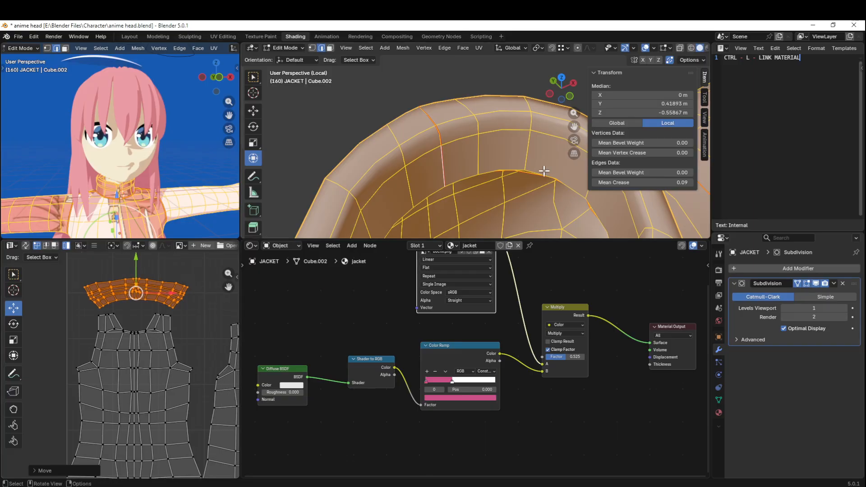
- Examine the middle of the collar's UV island up close against the front of the collar mesh
scroll(543, 172, "down", 7)
middle_click_drag(494, 206, 468, 169)
scroll(162, 321, "up", 6)
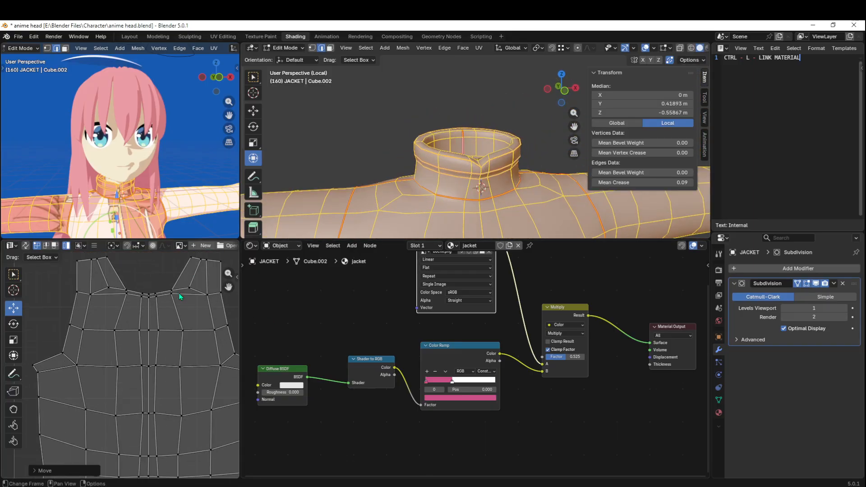
scroll(158, 303, "up", 2)
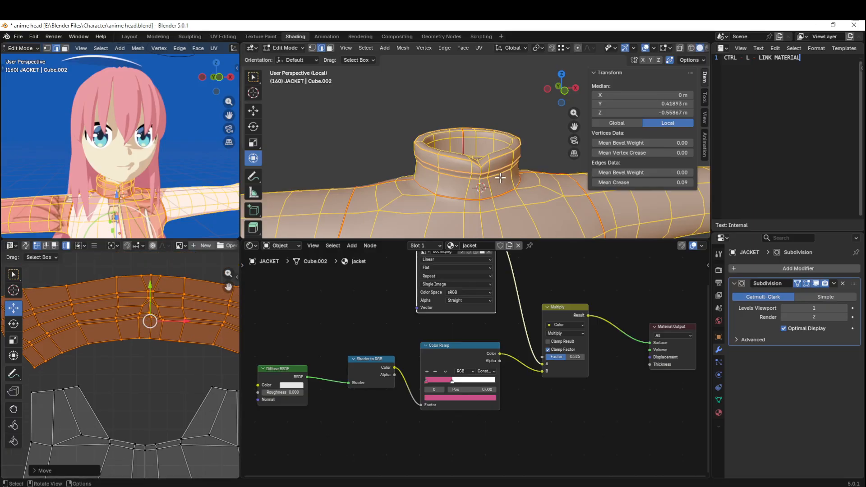
scroll(158, 316, "up", 1)
middle_click_drag(173, 292, 159, 339)
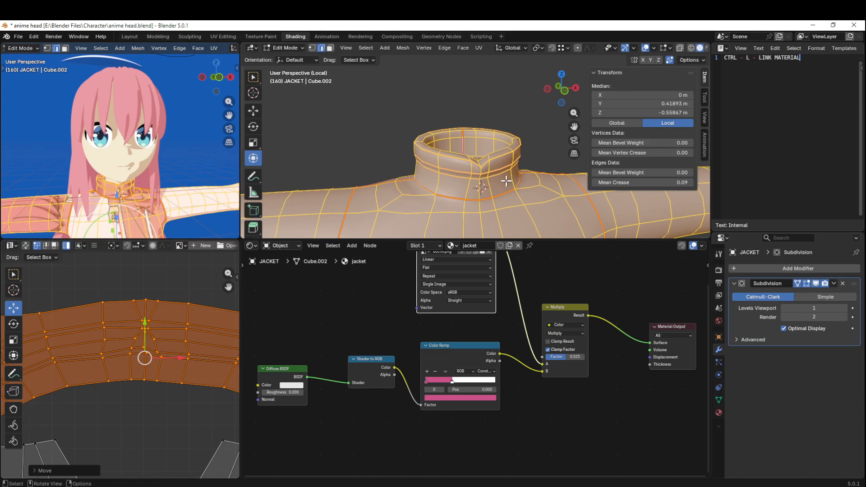
- Select the centre-front edges around the notch at the top of the collar and mark them as a seam
scroll(507, 181, "up", 2)
left_click(477, 183)
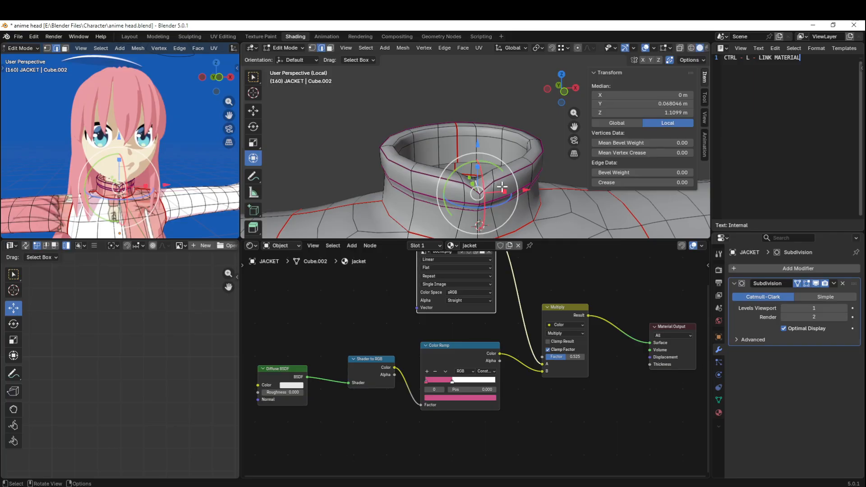
middle_click_drag(477, 182, 442, 134)
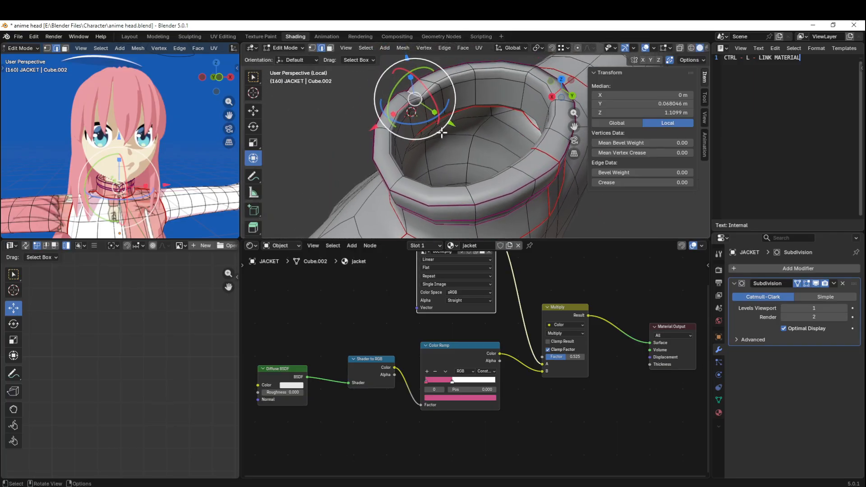
left_click(426, 107, "shift")
left_click(395, 136, "shift")
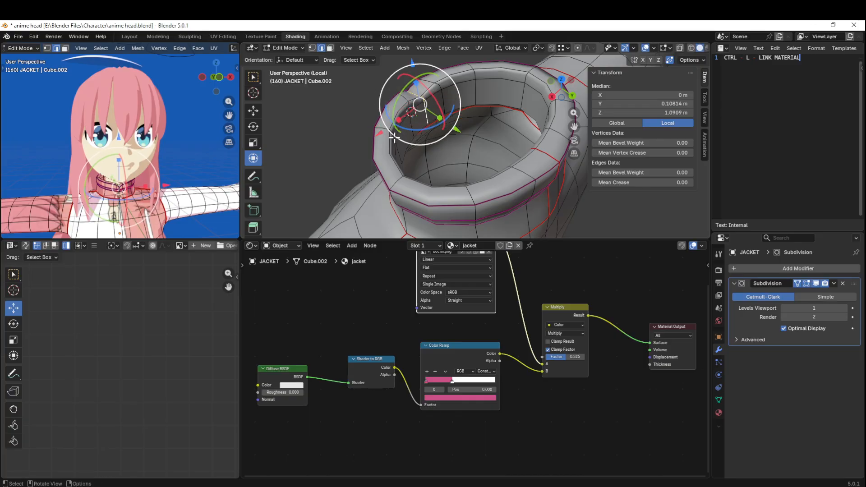
middle_click_drag(395, 138, 485, 164)
key("ctrl+e")
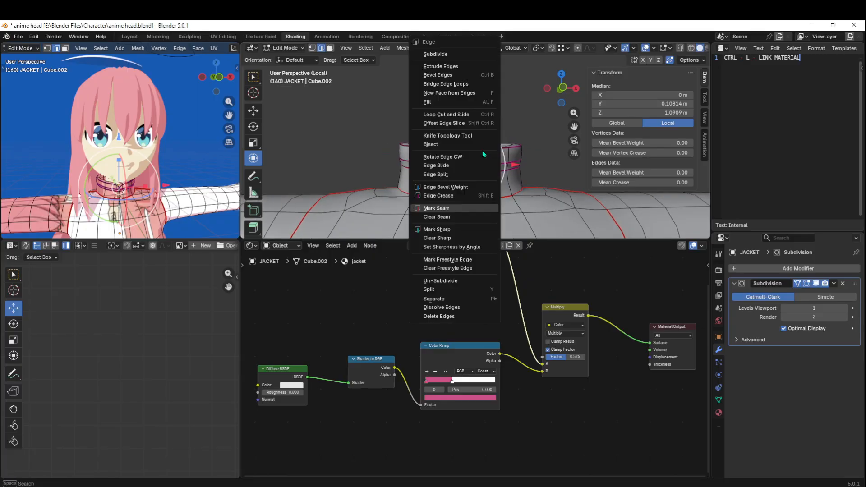
left_click(465, 209)
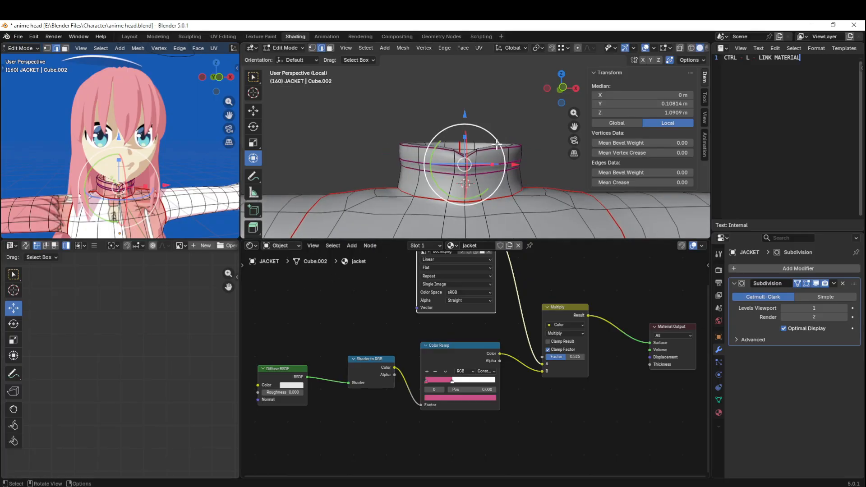
- Select the whole jacket mesh, pin the collar island's UVs and unwrap the island with Unwrap Angle Based
key("a")
key("u")
right_click(122, 337)
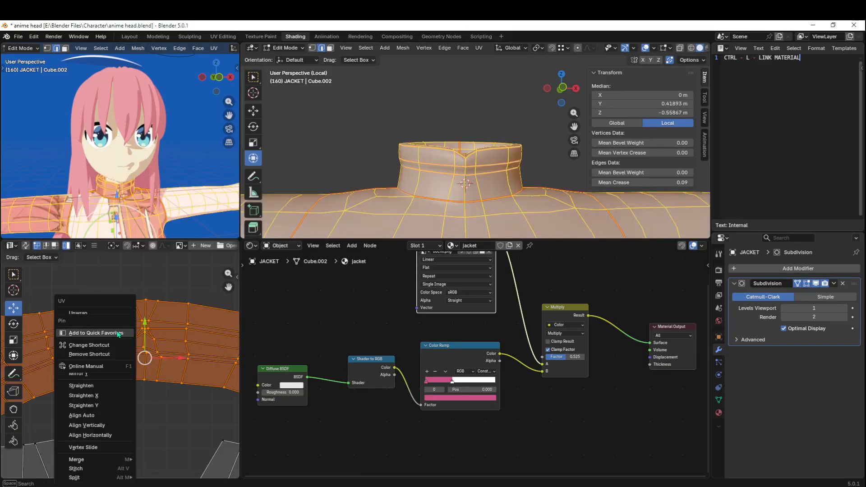
key("Escape")
key("u")
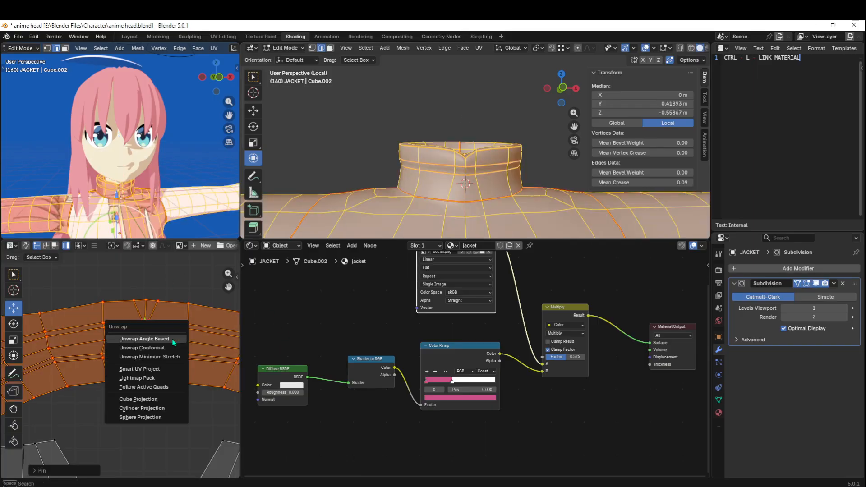
left_click(158, 339)
scroll(158, 351, "down", 2)
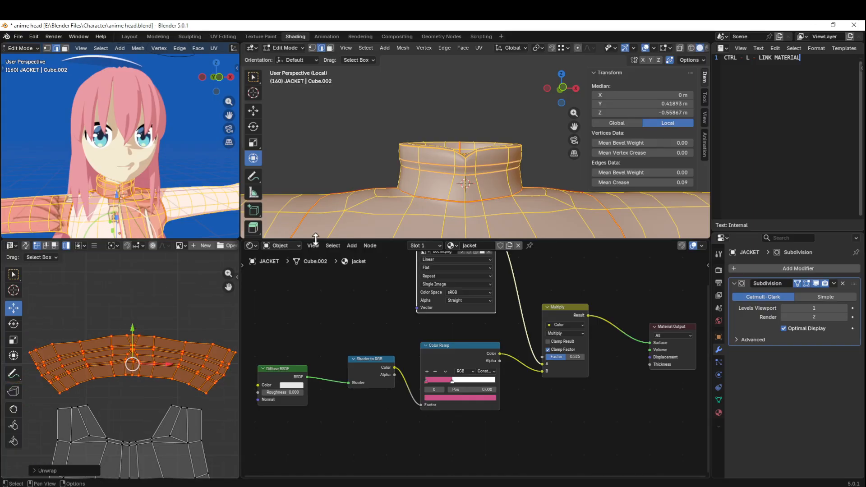
- Select the whole jacket mesh again, re-unwrap the collar island and check the middle of it up close
left_click(464, 187)
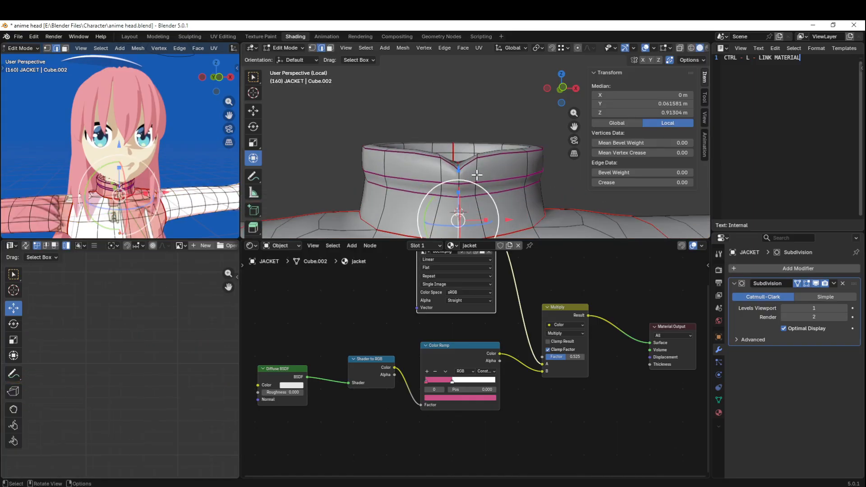
middle_click_drag(464, 187, 441, 230)
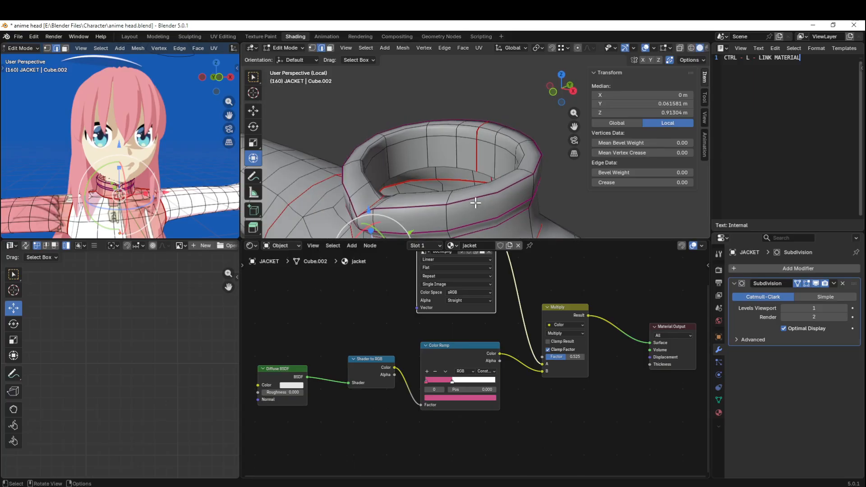
key("a")
scroll(141, 346, "up", 4)
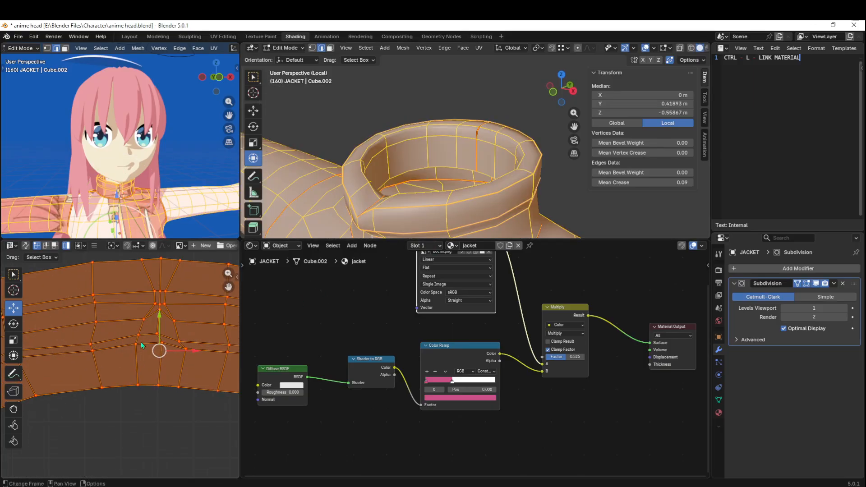
key("u")
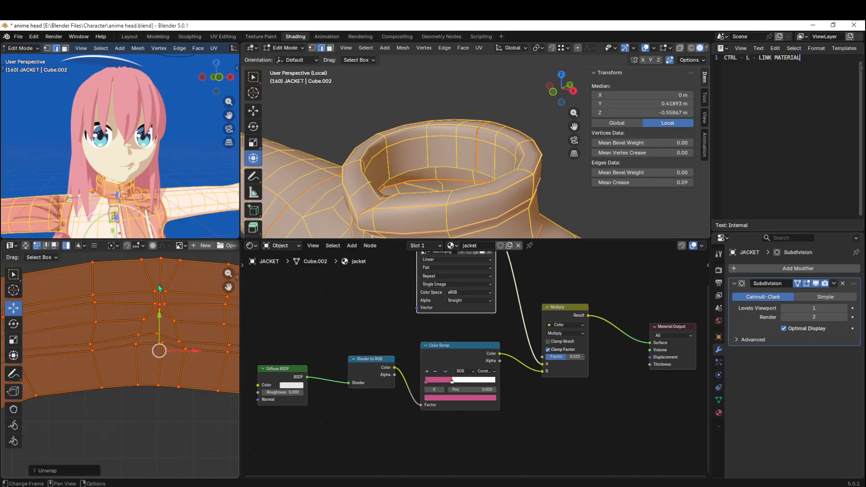
left_click(174, 285)
- Select the centre-front edges inside the collar and across the notch in its rim, and mark them as a seam
middle_click_drag(424, 195, 412, 157)
scroll(412, 158, "up", 3)
left_click(343, 160)
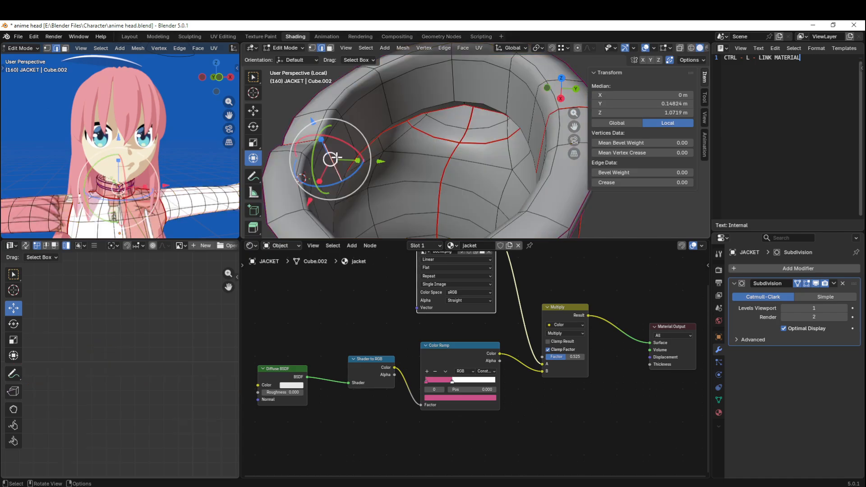
scroll(337, 160, "up", 3)
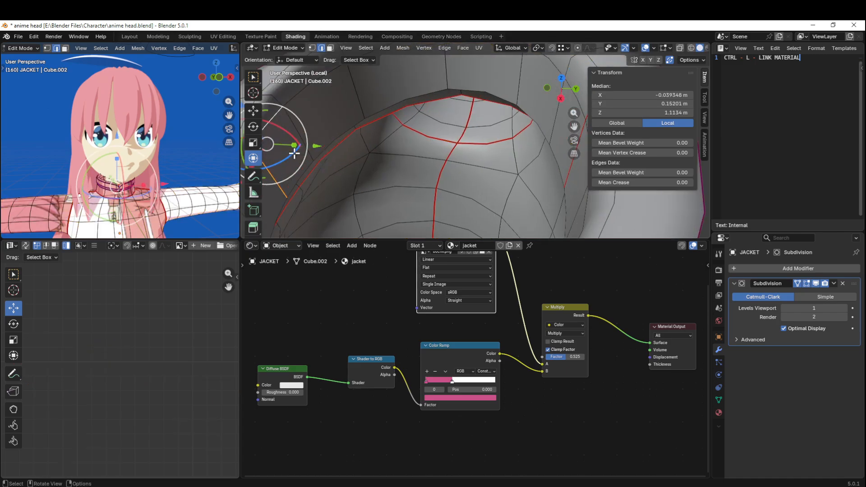
left_click(316, 177)
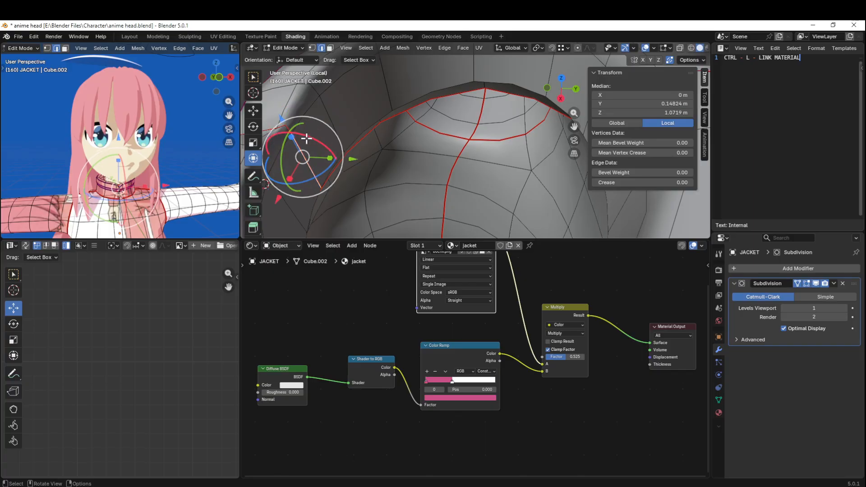
left_click(288, 129, "shift")
middle_click_drag(302, 167, 392, 131)
scroll(342, 157, "down", 2)
scroll(343, 158, "down", 3)
left_click(410, 210, "shift")
key("ctrl+e")
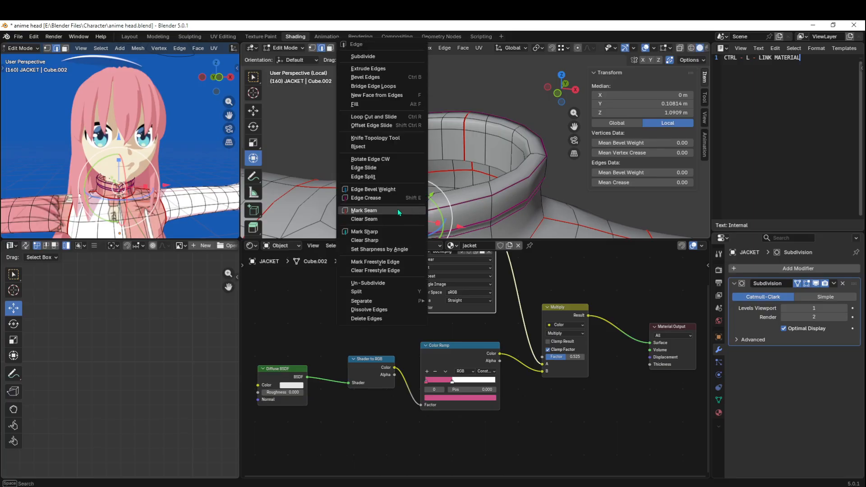
left_click(398, 213)
- Select the whole jacket mesh and unwrap the collar island using the added front seam edges
key("a")
scroll(129, 339, "down", 2)
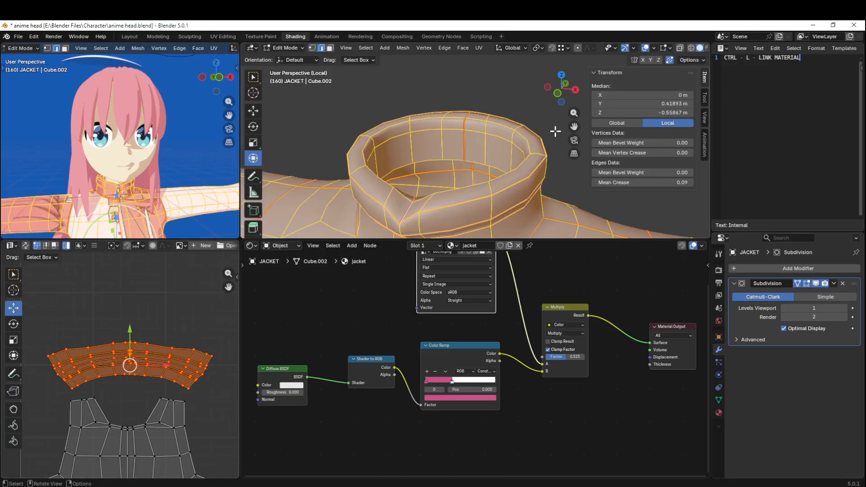
key("u")
left_click(125, 354)
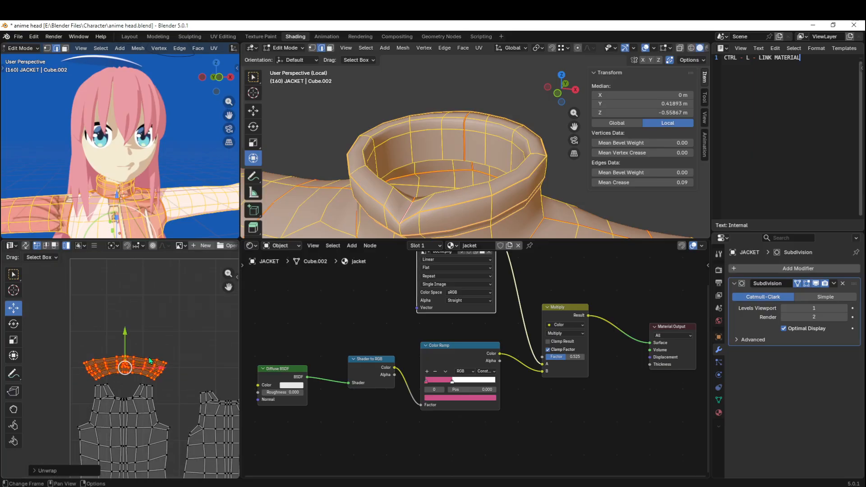
scroll(160, 325, "up", 6)
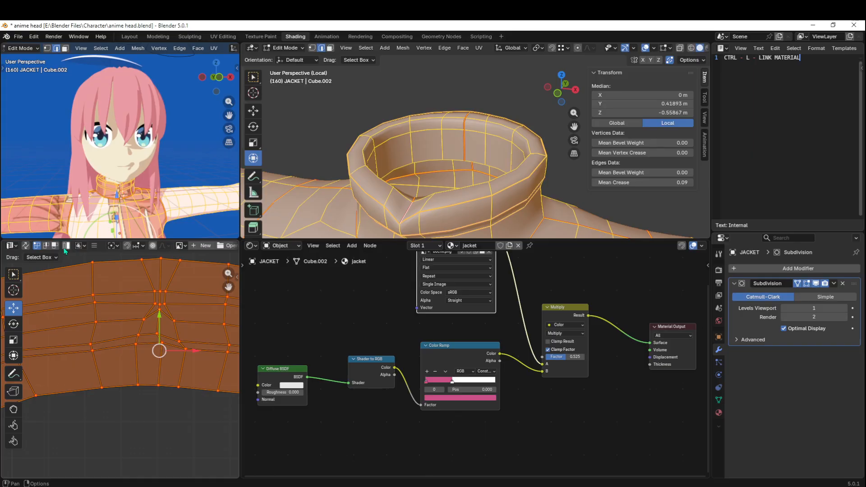
- Try to nudge the centre vertices along the upper part of the collar's UV island sideways
left_click(168, 293)
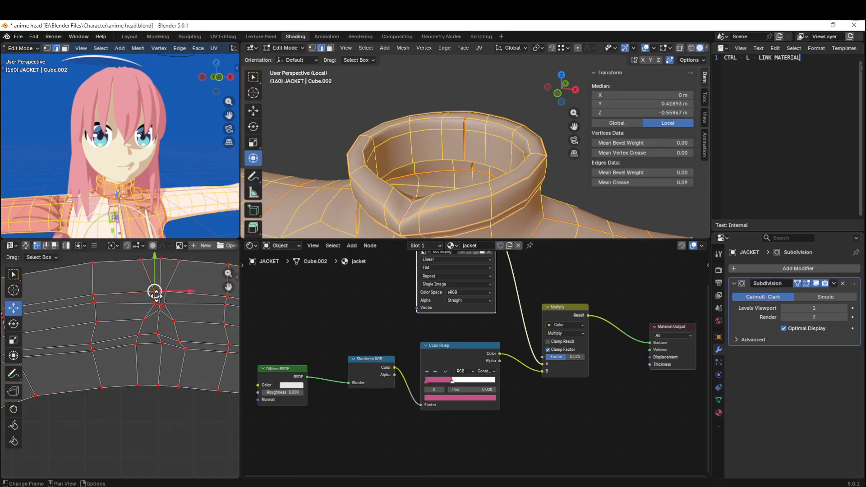
left_click(162, 261)
left_click_drag(161, 260, 152, 259)
key("ctrl+z")
- Move the centre vertex in the lower rows of the collar's UV island slightly to the left
left_click(159, 386)
left_click(163, 344)
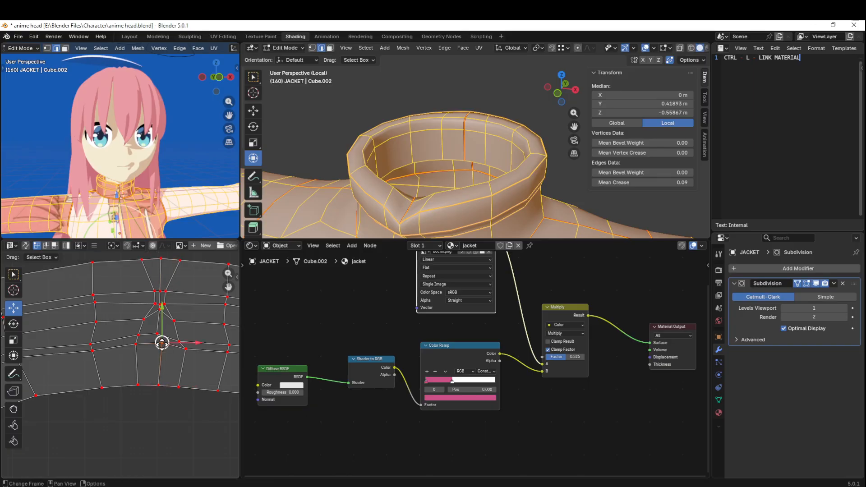
mouse_move(163, 343)
left_mouse_down()
mouse_move(155, 362)
mouse_move(156, 342)
left_mouse_up()
scroll(156, 342, "down", 1)
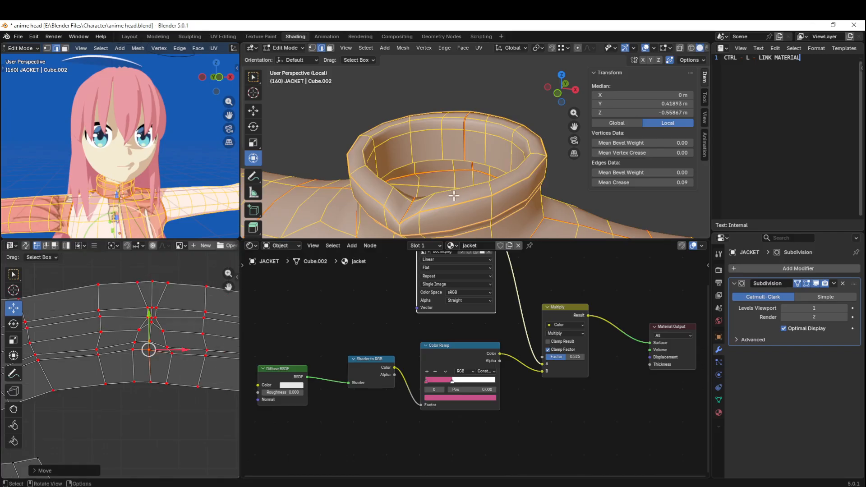
- Check the collar's shading in Object Mode, then raise the mean crease of the edge loop around its outer top rim
middle_click_drag(454, 196, 471, 168)
scroll(472, 180, "down", 2)
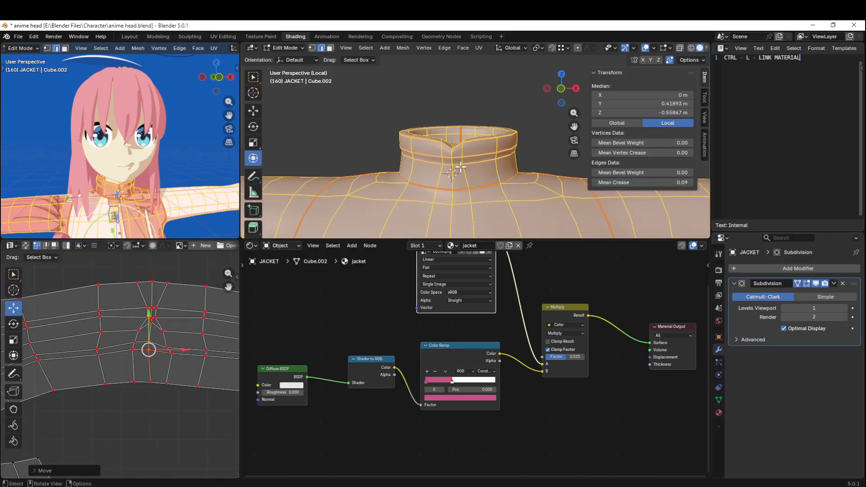
key("Tab")
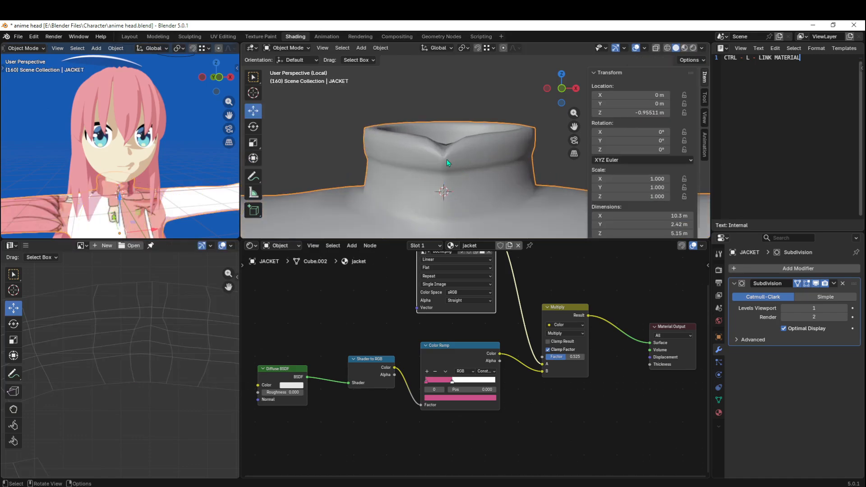
key("Tab")
middle_click_drag(447, 159, 463, 171)
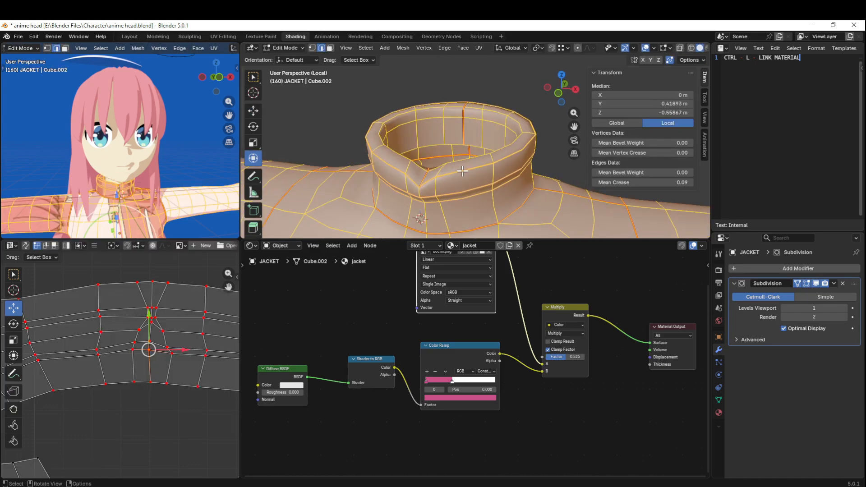
left_click(459, 171, "alt")
scroll(506, 187, "up", 3)
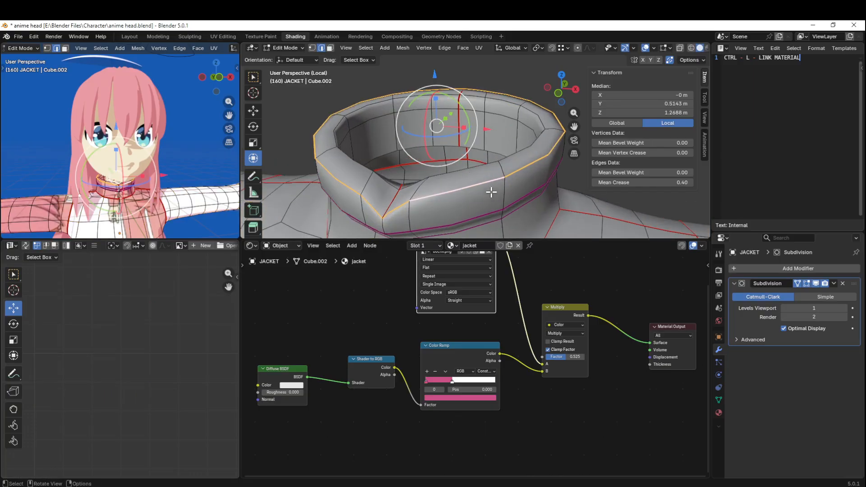
scroll(497, 191, "down", 2)
left_click_drag(605, 182, 686, 183)
- Move the centre-front edge below the collar's notch about 0.031 m inward along the Y axis and save the file
left_click(514, 153, "alt")
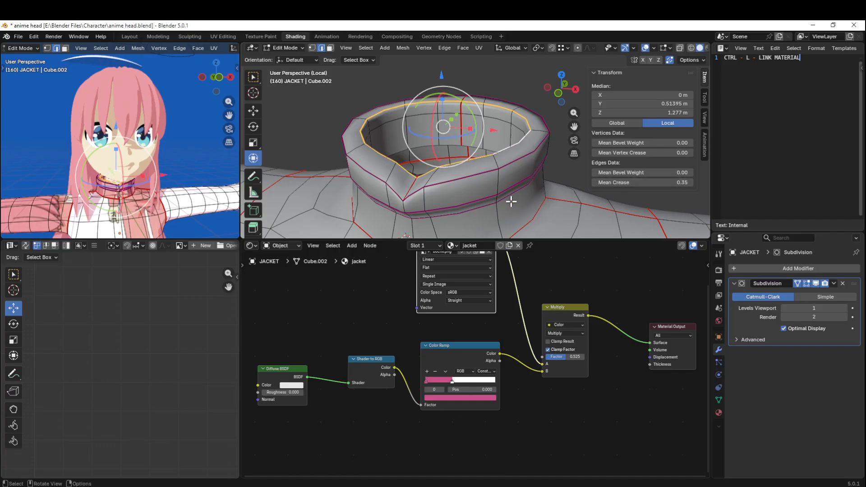
key("Tab")
middle_click_drag(484, 212, 366, 170)
key("Tab")
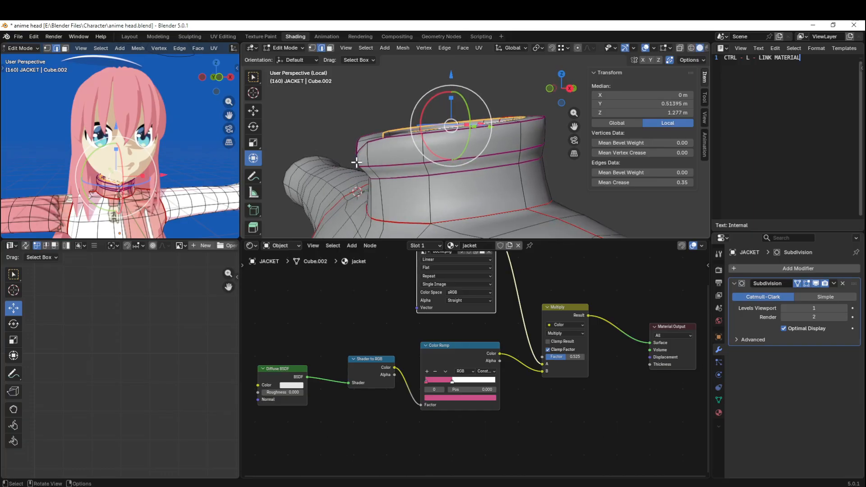
left_click(356, 162, "alt")
key("g")
key("y")
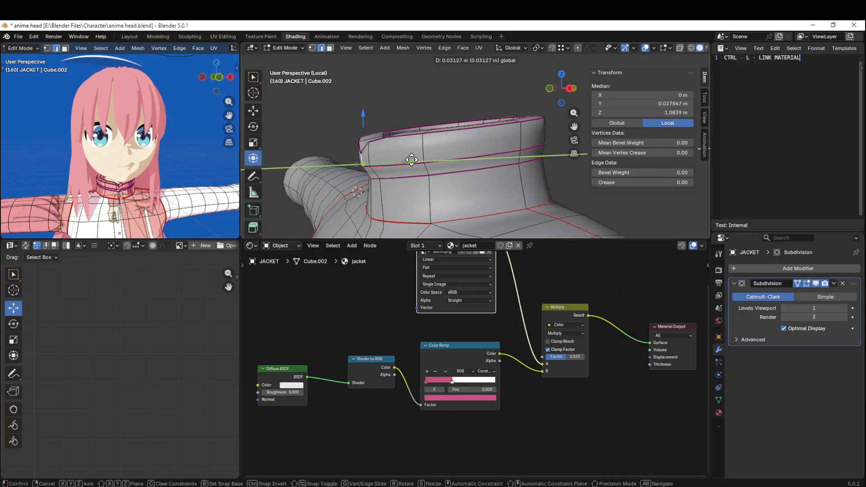
left_click(412, 159)
middle_click_drag(412, 160, 447, 156)
key("ctrl+s")
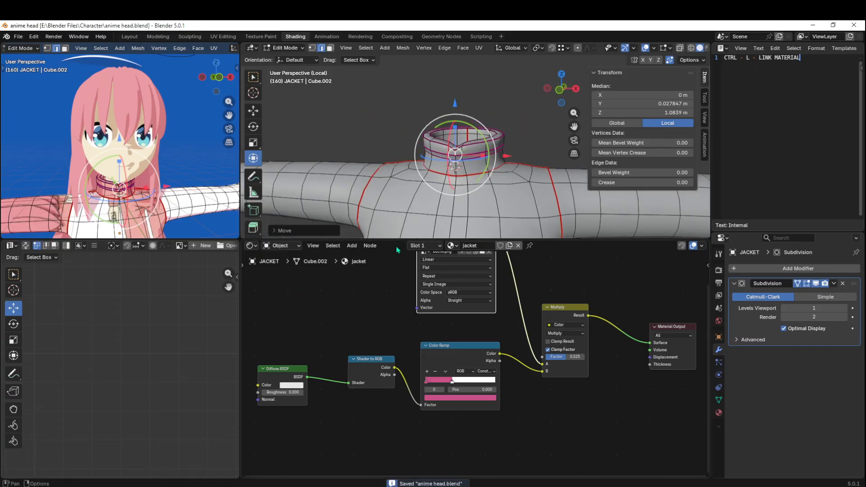
- Enable UV sync selection for the jacket mesh and select the collar island in the UV layout
key("a")
scroll(122, 375, "down", 4)
middle_click_drag(186, 397, 182, 351)
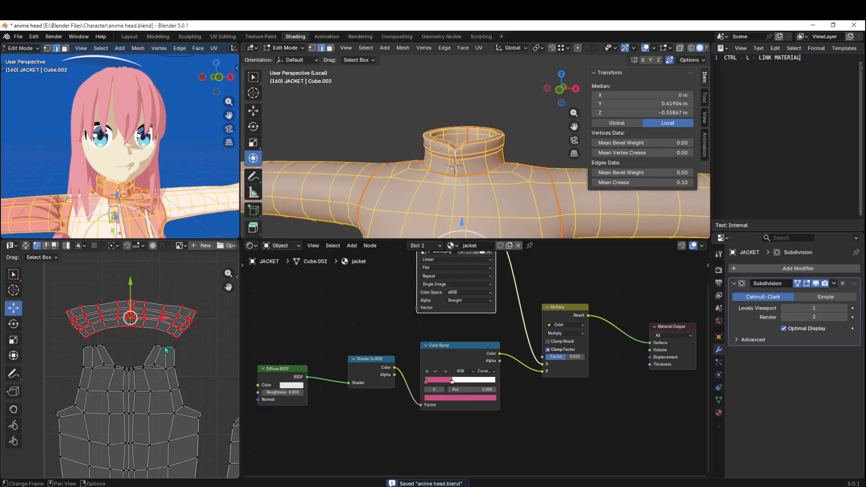
scroll(174, 365, "down", 4)
scroll(190, 373, "up", 2)
middle_click_drag(122, 389, 156, 366)
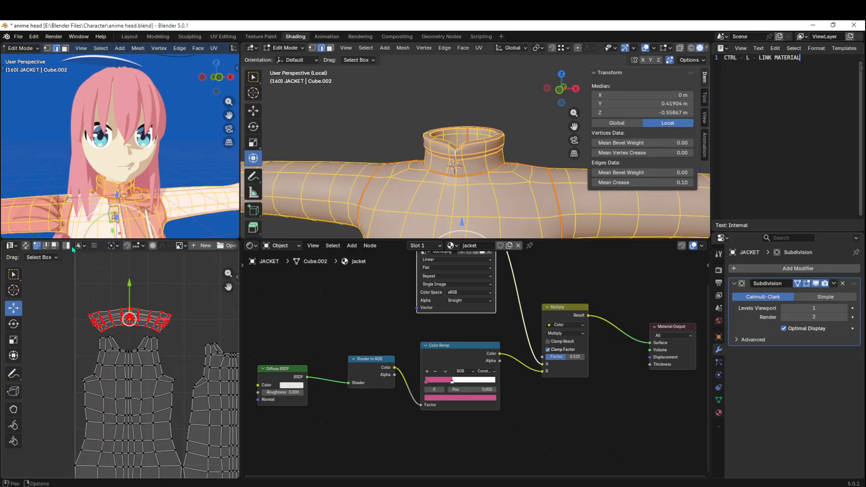
left_click(126, 379)
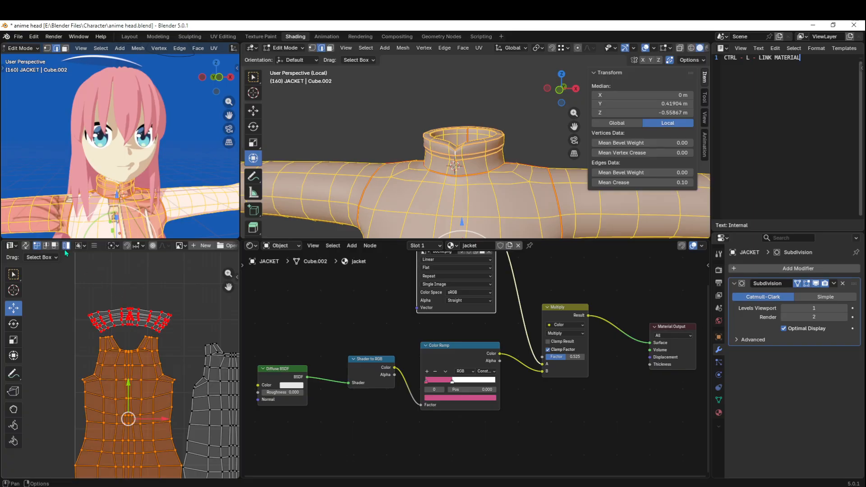
left_click(25, 246)
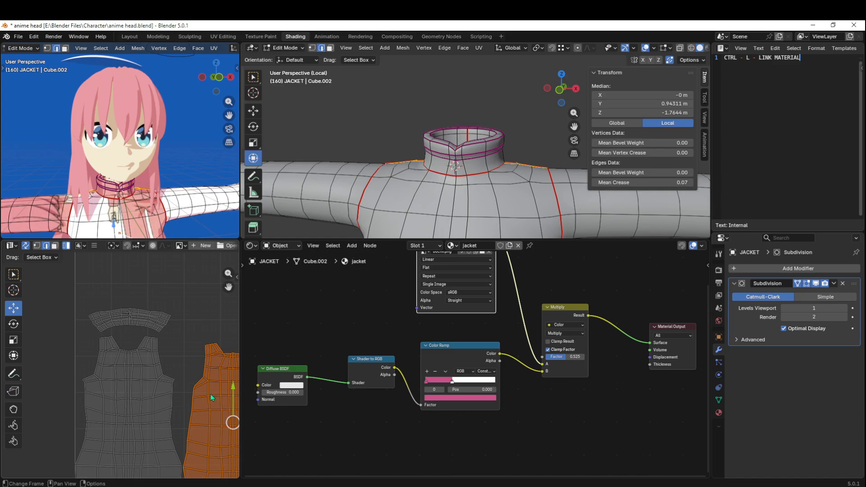
scroll(169, 344, "up", 1)
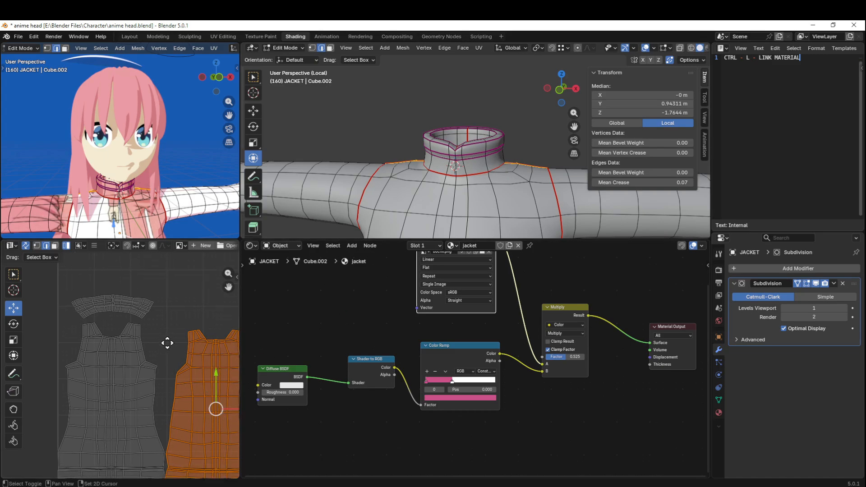
left_click(124, 360)
left_click(143, 295)
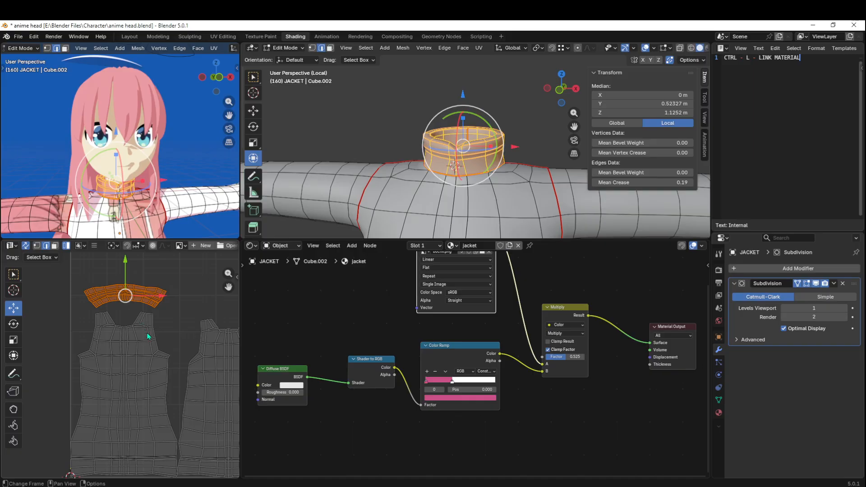
- Unlink the image from the jacket material's Image Texture node and save the file
middle_click_drag(378, 301, 393, 319)
left_click(483, 289)
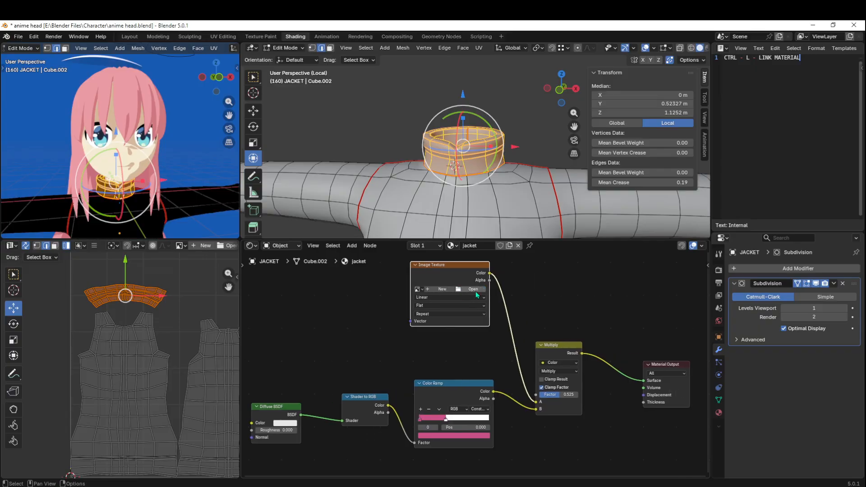
scroll(157, 333, "up", 3)
key("ctrl+s")
- Enlarge the collar's UV island to a little over 1.5 times its size and move it into the free space above the body islands
scroll(157, 333, "down", 2)
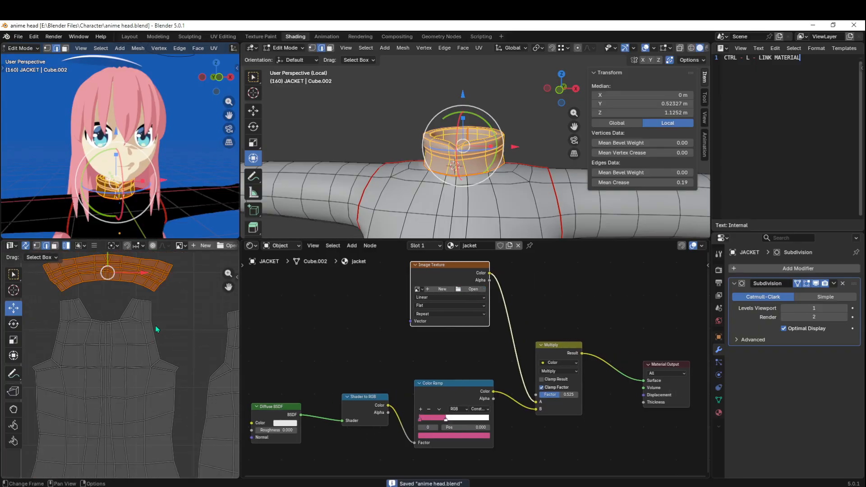
key("s")
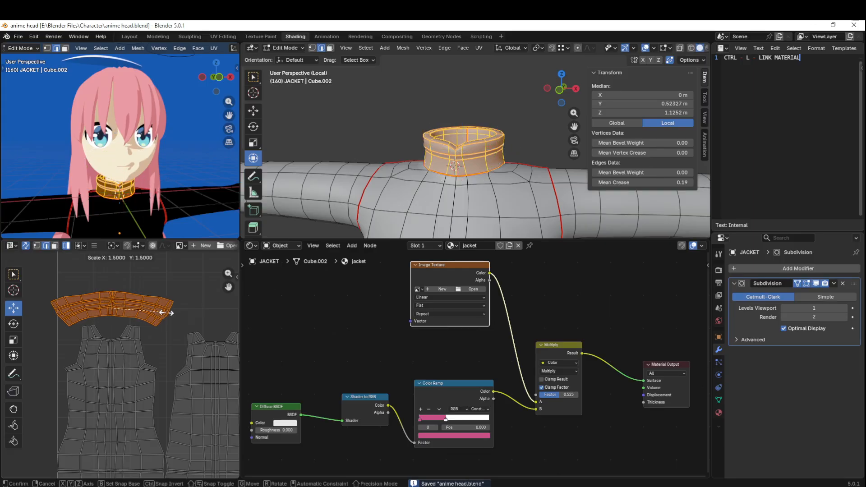
left_click(161, 310)
left_click_drag(113, 310, 129, 299)
key("s")
left_click(177, 329)
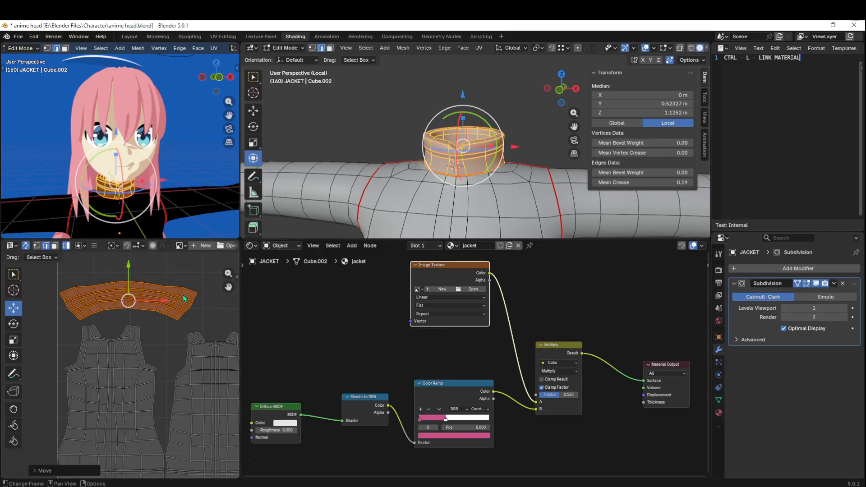
mouse_move(129, 300)
left_mouse_down()
mouse_move(122, 303)
mouse_move(131, 295)
left_mouse_up()
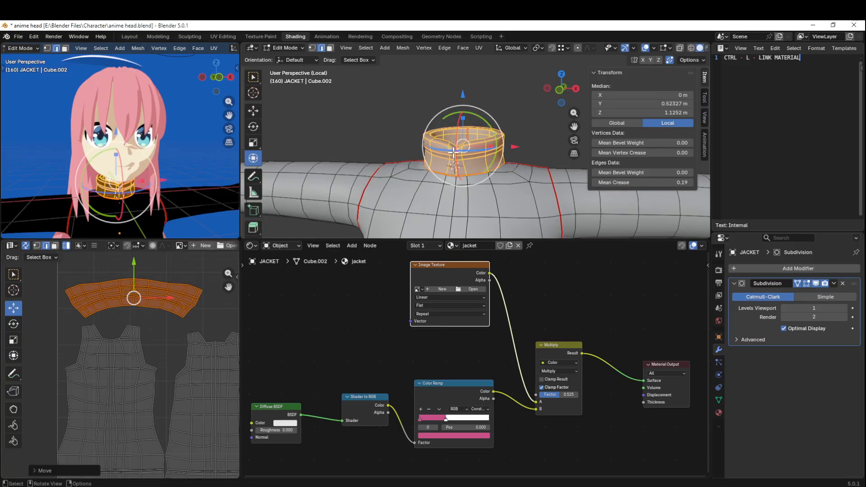
- Examine the complete UV layout and the sleeve islands against the jacket's sleeves
scroll(178, 351, "down", 3)
middle_click_drag(178, 352, 123, 348)
scroll(481, 170, "down", 2)
middle_click_drag(522, 172, 496, 165, "shift")
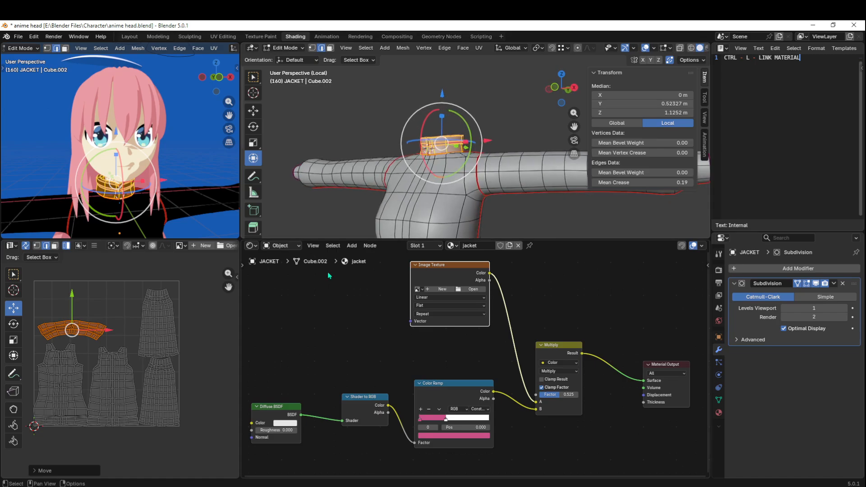
scroll(131, 352, "up", 2)
middle_click_drag(158, 295, 126, 329)
scroll(187, 352, "up", 1)
scroll(191, 358, "down", 3)
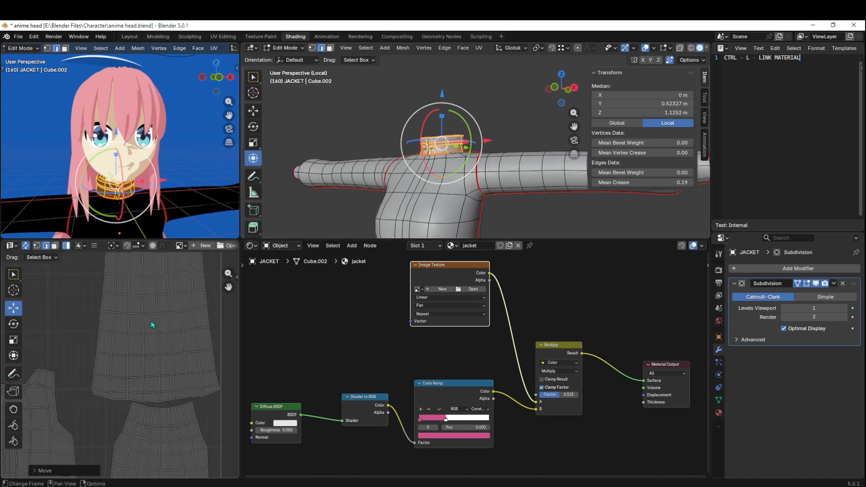
- Give the UV editor more width and check which sleeve on the jacket the upper sleeve island belongs to
left_click_drag(240, 329, 356, 328)
middle_click_drag(216, 375, 202, 350)
scroll(234, 346, "down", 1)
scroll(233, 345, "down", 1)
scroll(228, 341, "up", 1)
scroll(229, 338, "up", 2)
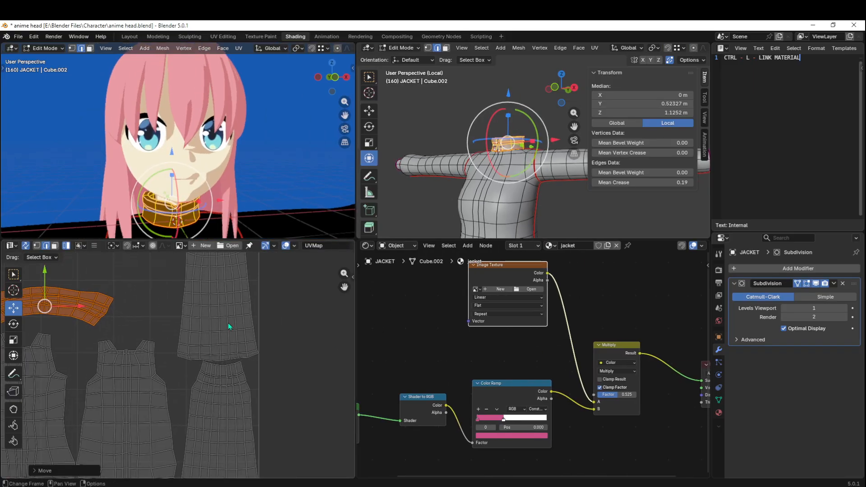
left_click(228, 316)
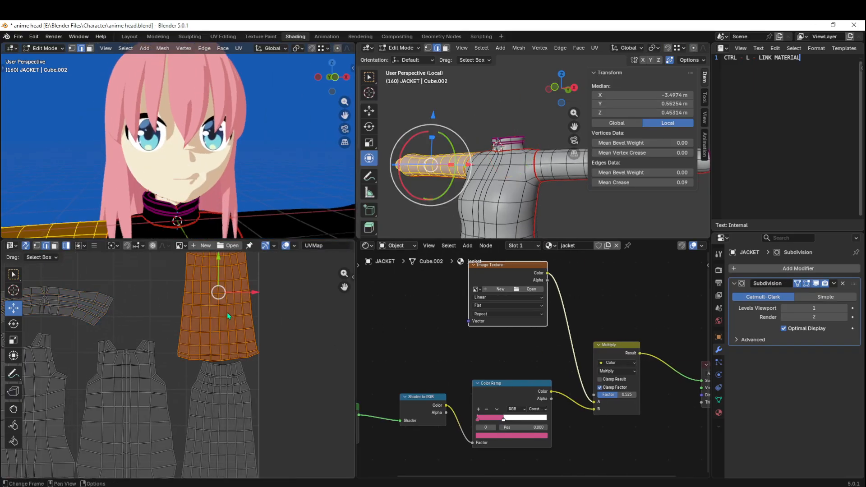
left_click(352, 277)
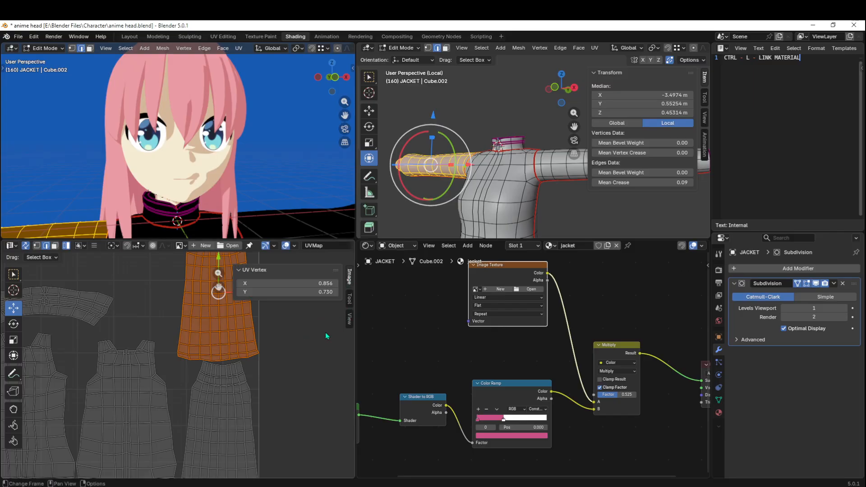
- Clear the sleeve island selection in the UV layout and save the file
key("alt+a")
key("Home")
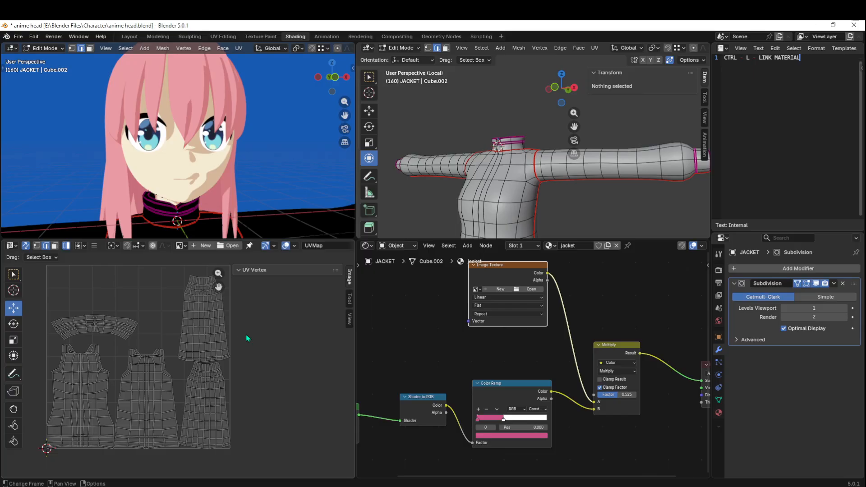
key("ctrl+s")
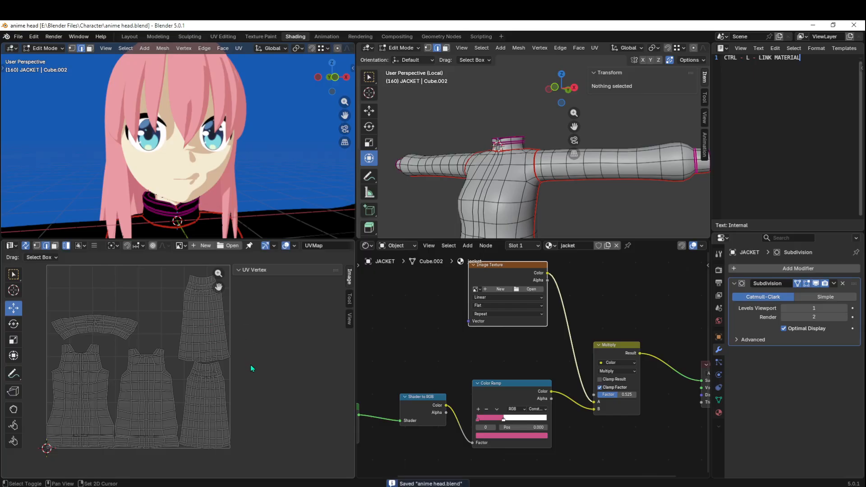
- Enlarge the 3D viewport by narrowing the UV editor and shrinking the lower editors, with the jacket seen from the front
middle_click_drag(252, 368, 225, 374)
left_click_drag(355, 275, 252, 282)
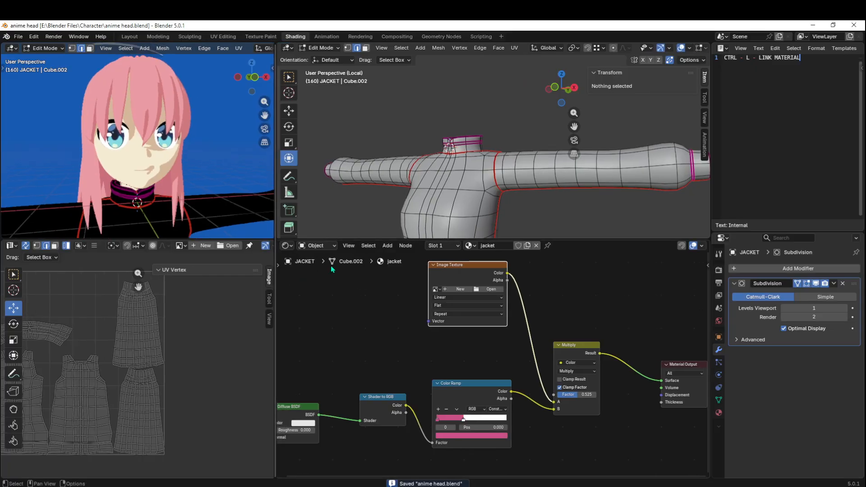
left_click_drag(505, 240, 514, 301)
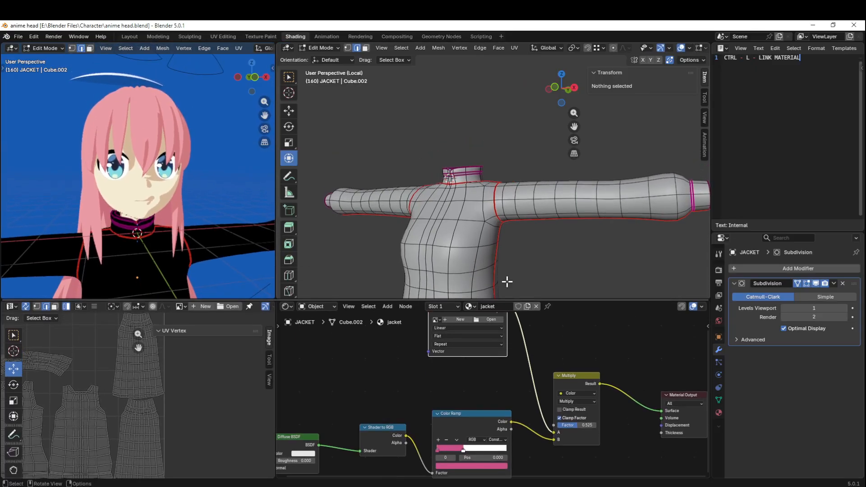
middle_click_drag(497, 258, 529, 210)
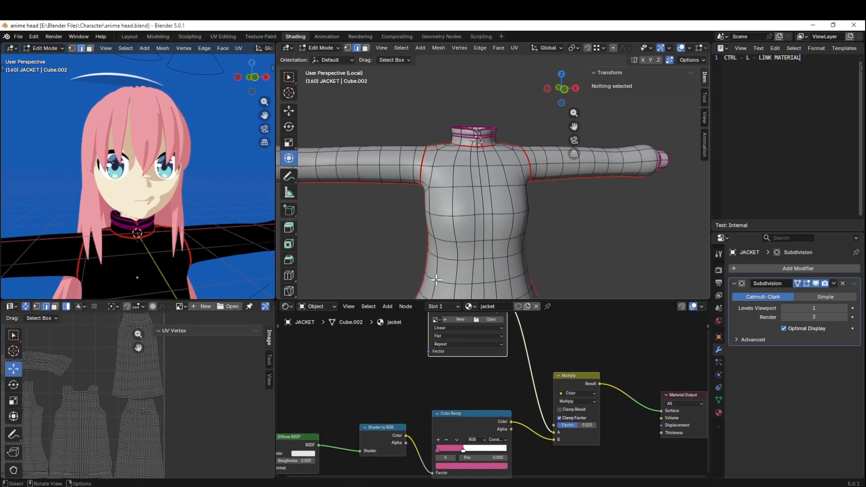
scroll(408, 362, "up", 2, "shift")
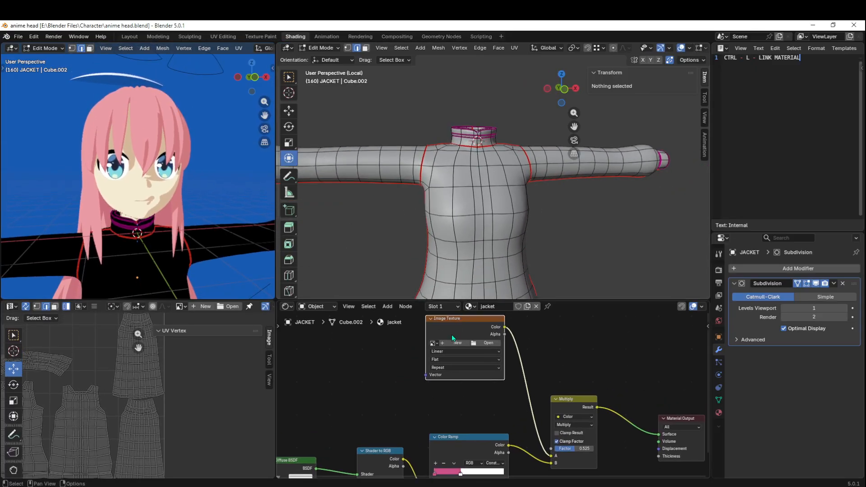
- Create a new white image named Jacket_color in the jacket material's Image Texture node
key("ctrl+space")
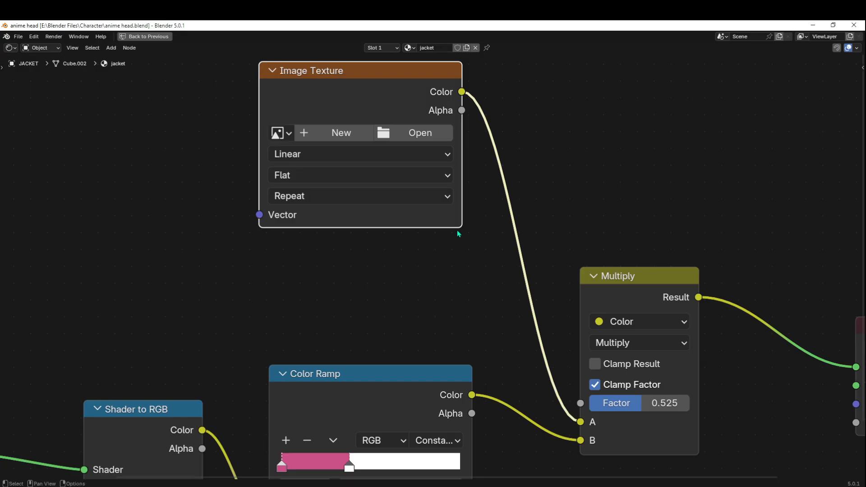
left_click(326, 133)
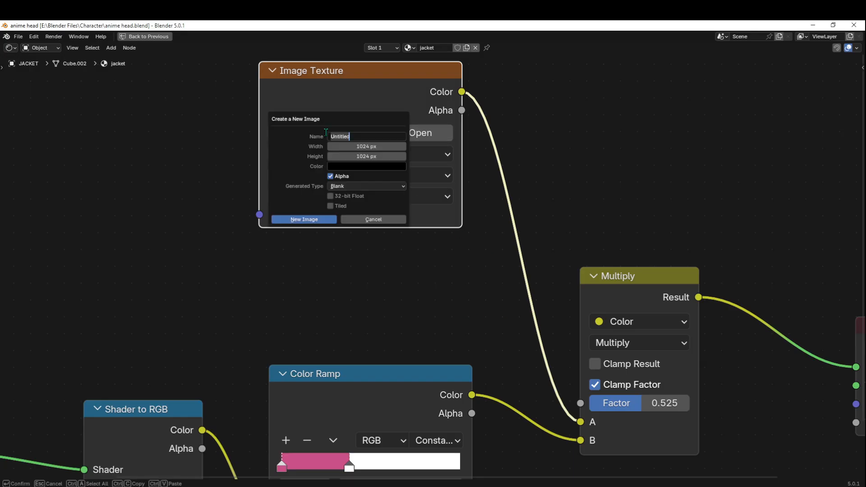
left_click(350, 167)
left_click(350, 167)
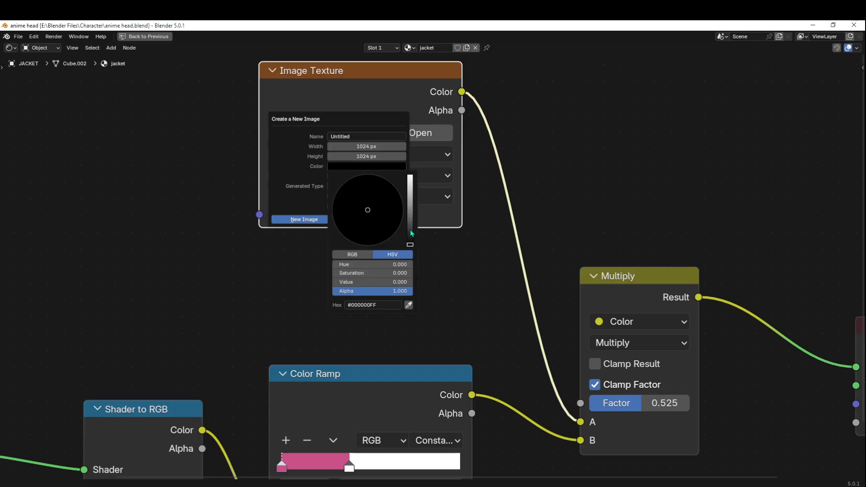
left_click_drag(410, 229, 410, 176)
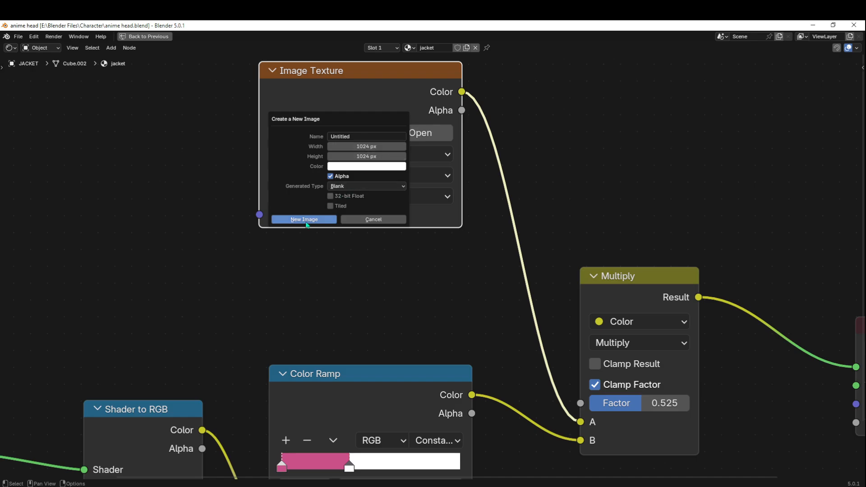
left_click(379, 133)
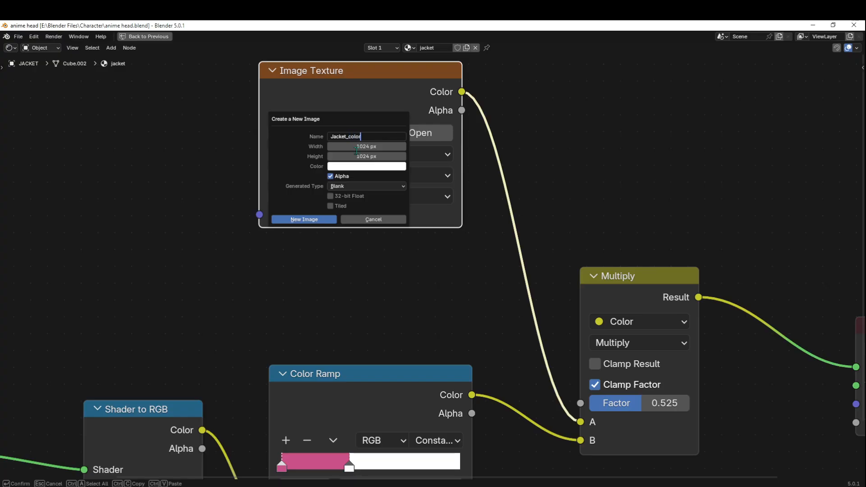
left_click(319, 219)
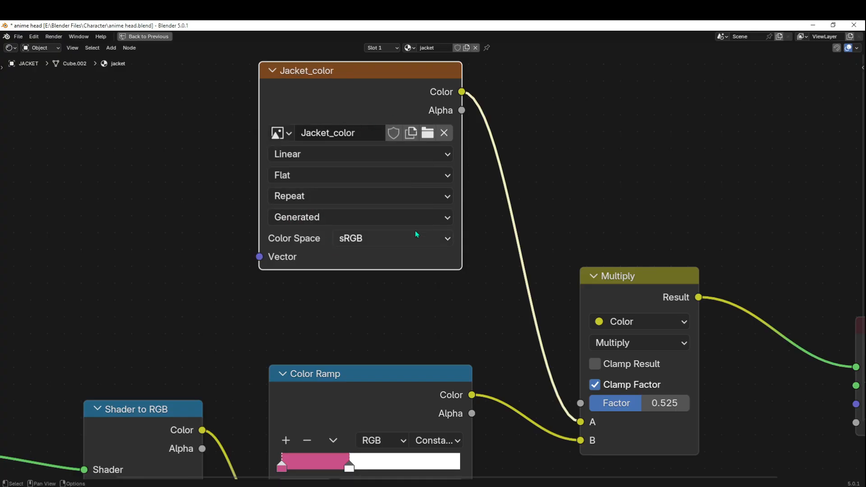
key("ctrl+space")
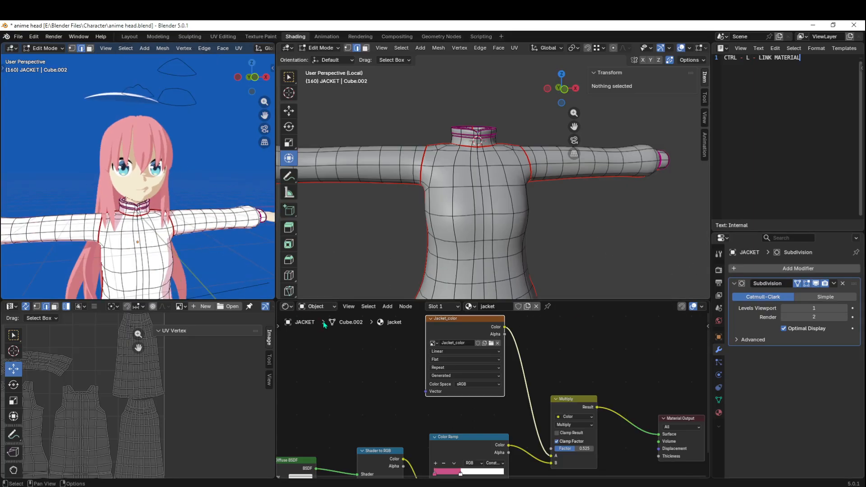
- Switch the jacket to Object Mode and copy all of its material's nodes except the Material Output
scroll(565, 350, "down", 2)
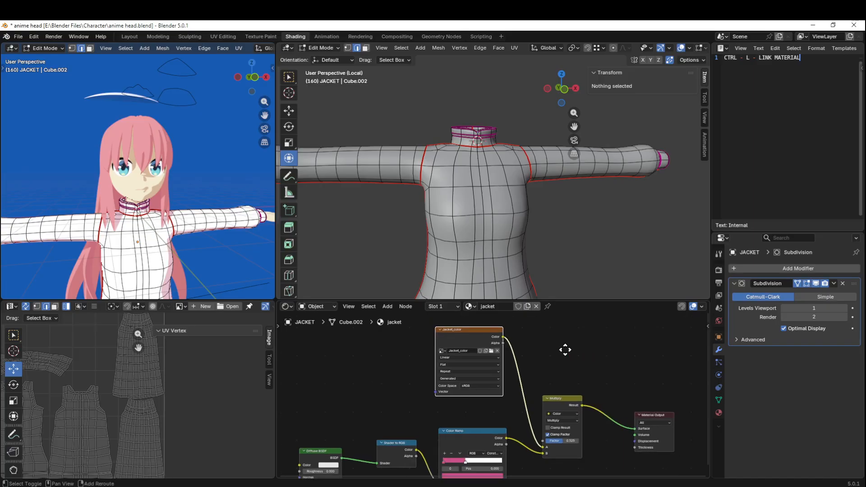
left_click(719, 413)
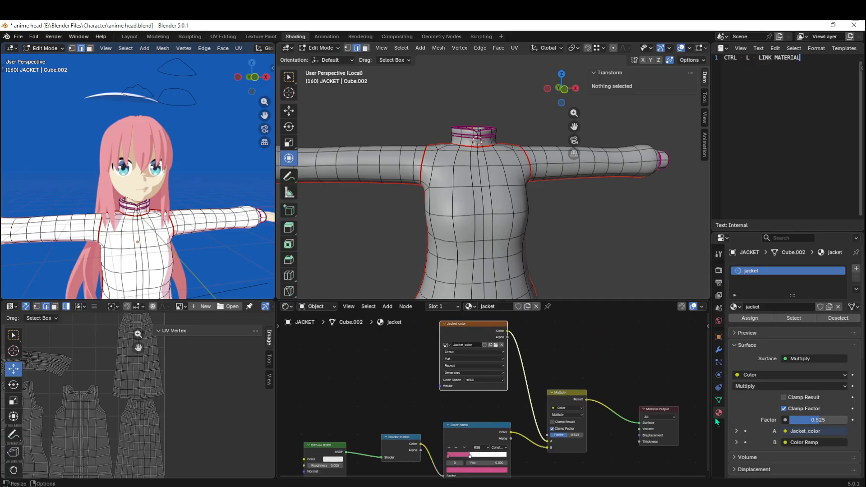
scroll(593, 364, "down", 1)
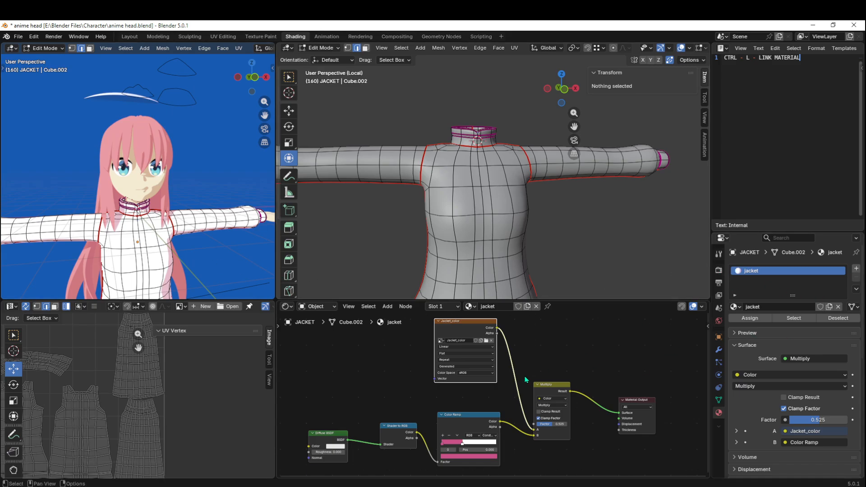
scroll(594, 366, "down", 3)
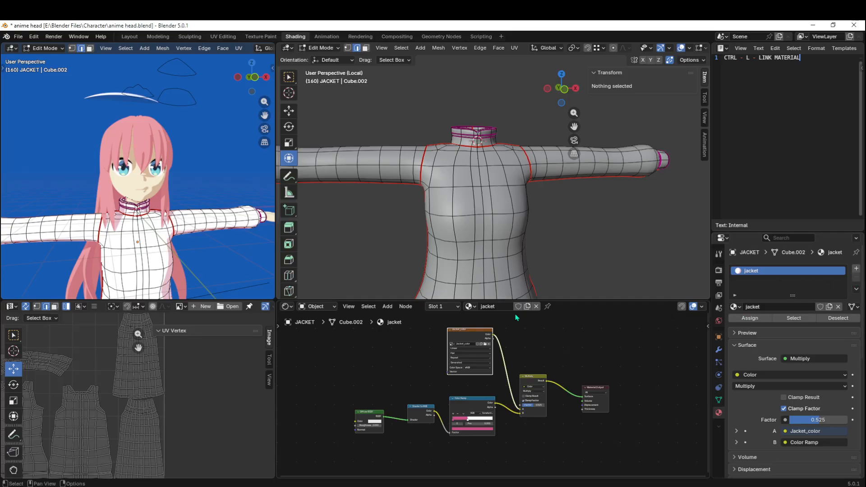
key("Tab")
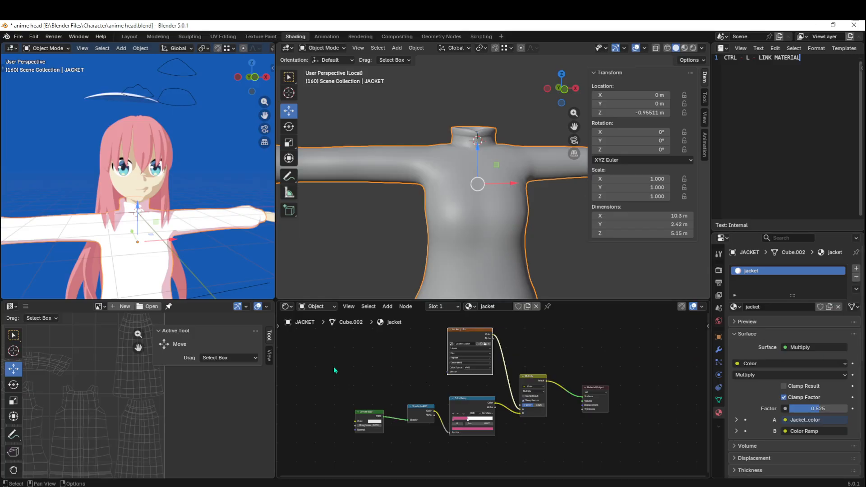
left_click_drag(334, 370, 538, 434)
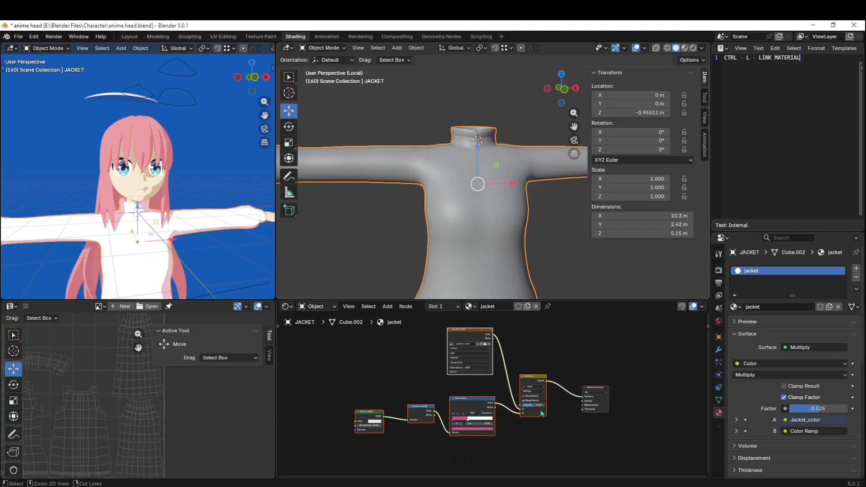
left_click(595, 352)
- Remove the jacket object's material slot and give it a new material named jacket2
left_click(856, 277)
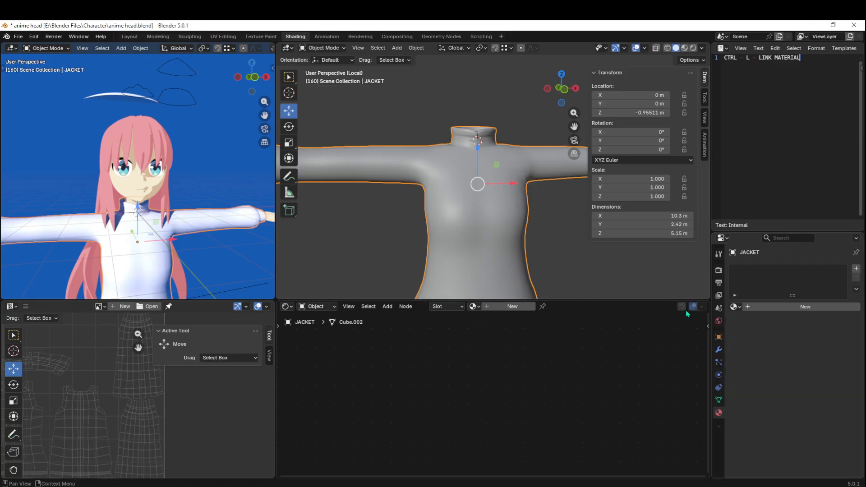
left_click(821, 308)
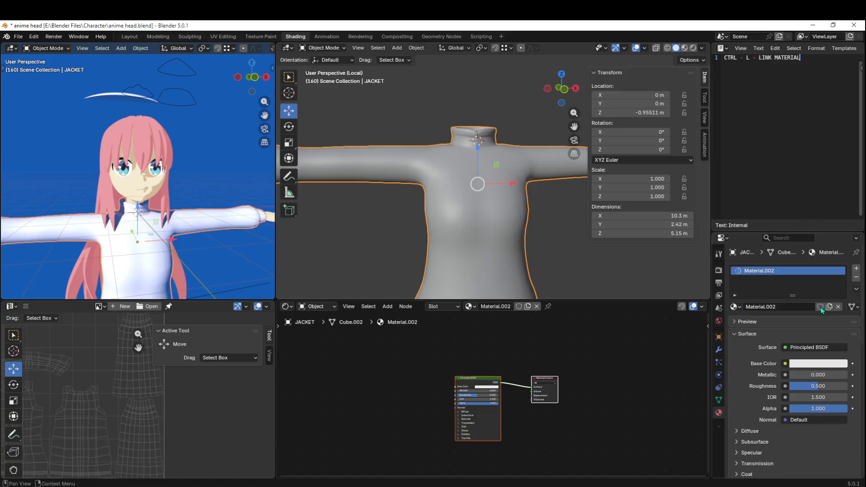
left_click(776, 302)
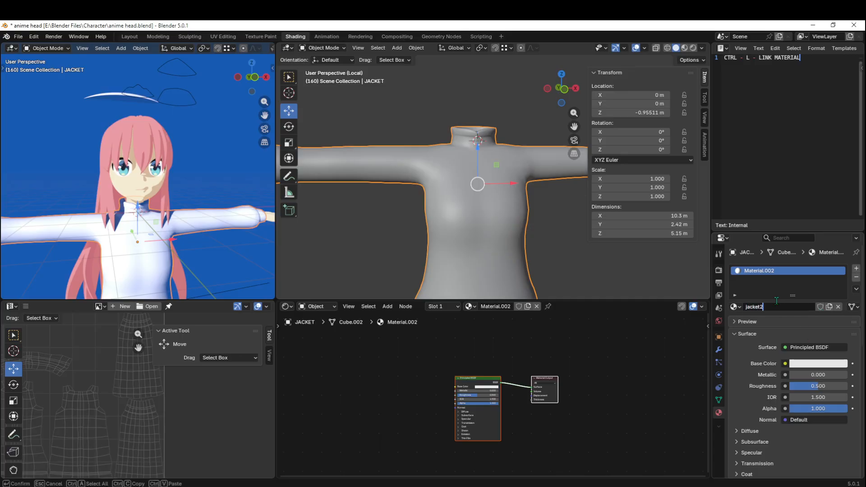
key("Return")
- Delete the default Principled BSDF from jacket2 and paste the copied shader nodes into it
scroll(417, 358, "up", 3)
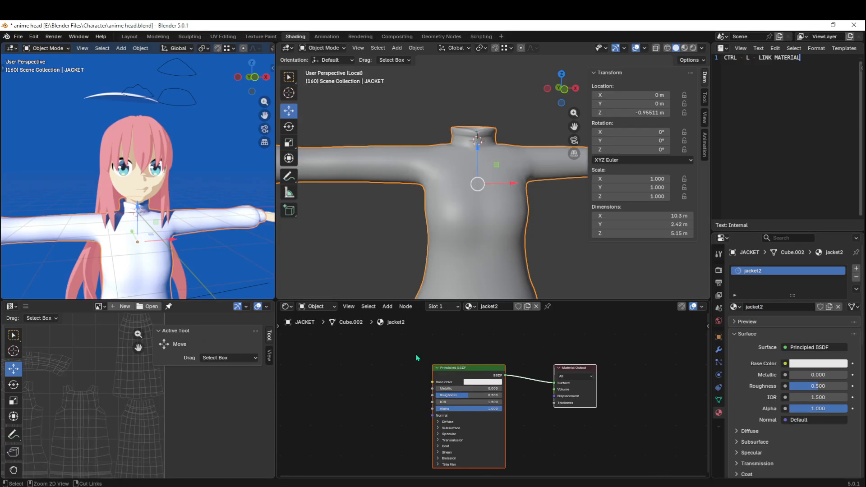
key("ctrl+space")
key("x")
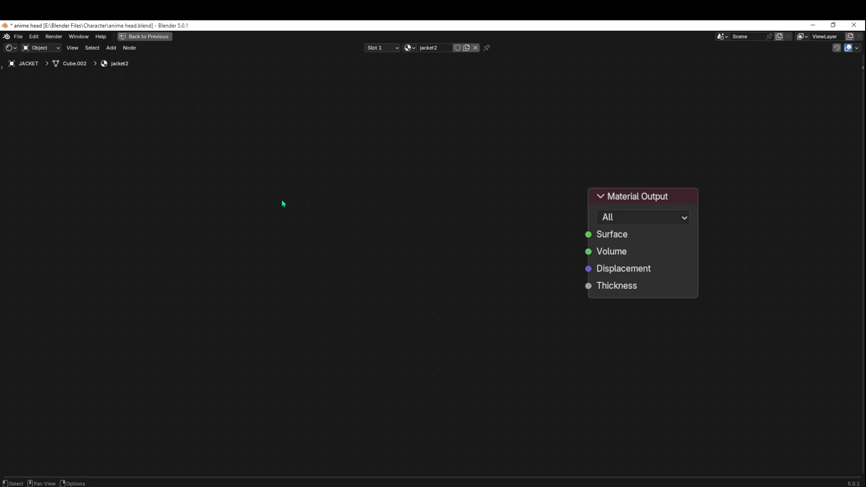
key("ctrl+v")
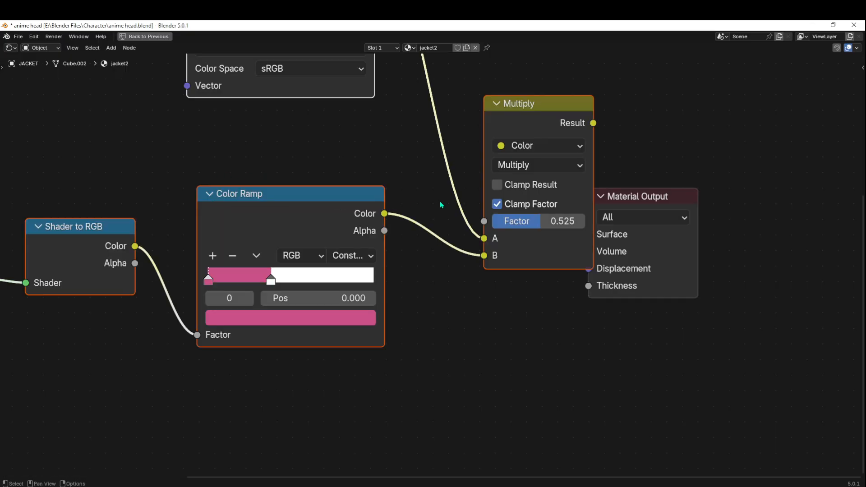
- Move the Material Output clear of the Multiply node and tidy the positions of the pasted shader nodes
left_click_drag(679, 198, 760, 167)
scroll(474, 190, "down", 1)
middle_click_drag(190, 244, 457, 222, "shift")
mouse_move(197, 231)
left_mouse_down()
mouse_move(206, 218)
mouse_move(200, 226)
left_mouse_up()
left_click_drag(412, 216, 399, 218)
left_click_drag(535, 187, 529, 185)
- Set the first Color Ramp stop to black and nudge the Multiply node slightly towards the Material Output
middle_click_drag(506, 261, 433, 280, "shift")
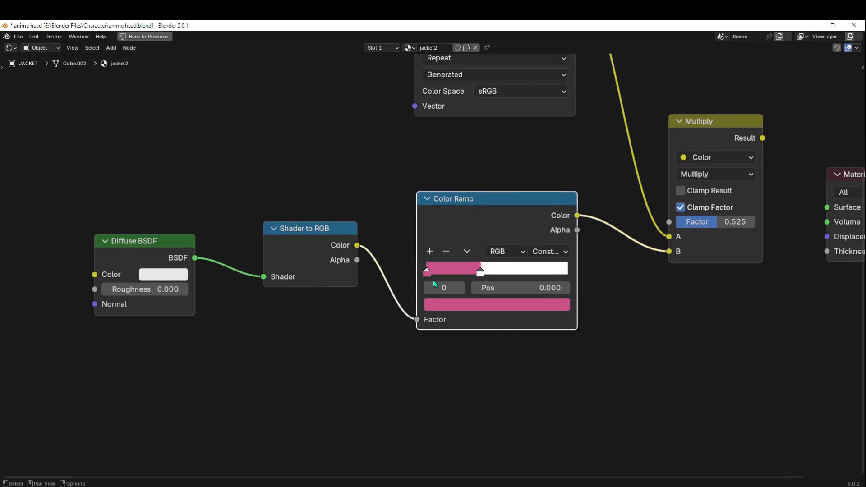
left_click(441, 302)
left_click_drag(539, 254, 436, 254)
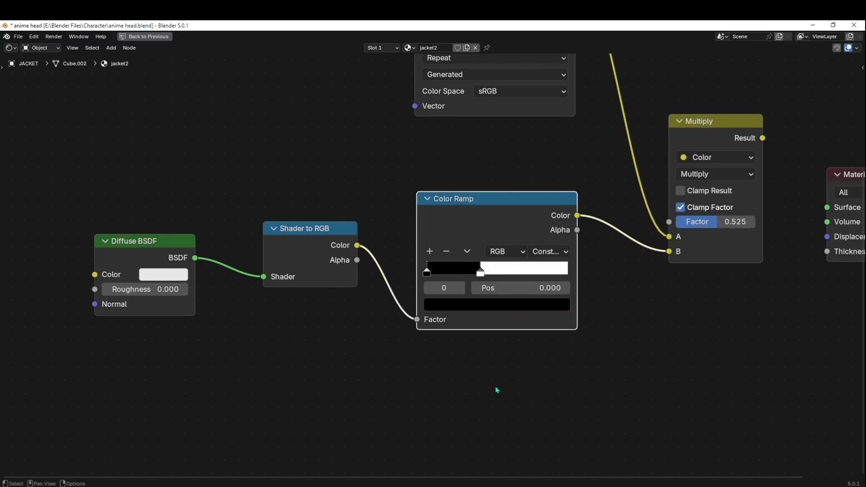
middle_click_drag(756, 253, 663, 297)
left_click_drag(635, 173, 644, 168)
left_click(617, 130)
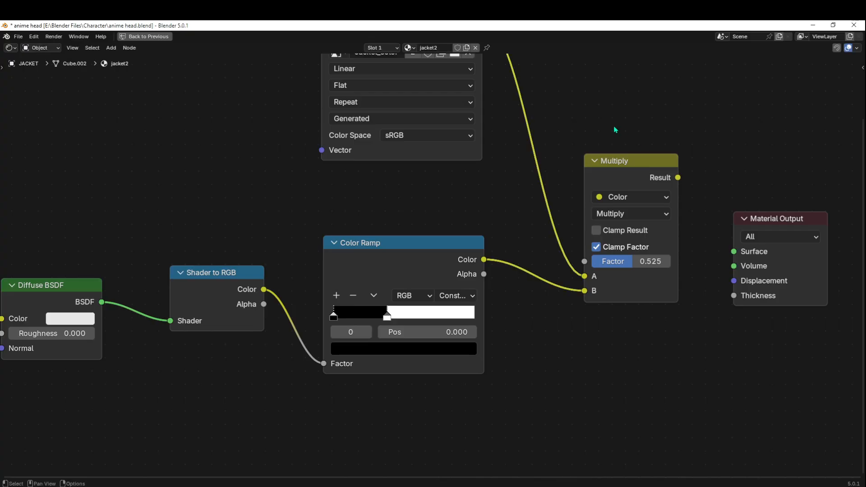
- Add a second Diffuse BSDF node below the existing one in the jacket2 shader
middle_click_drag(199, 354, 294, 323)
scroll(456, 332, "down", 3)
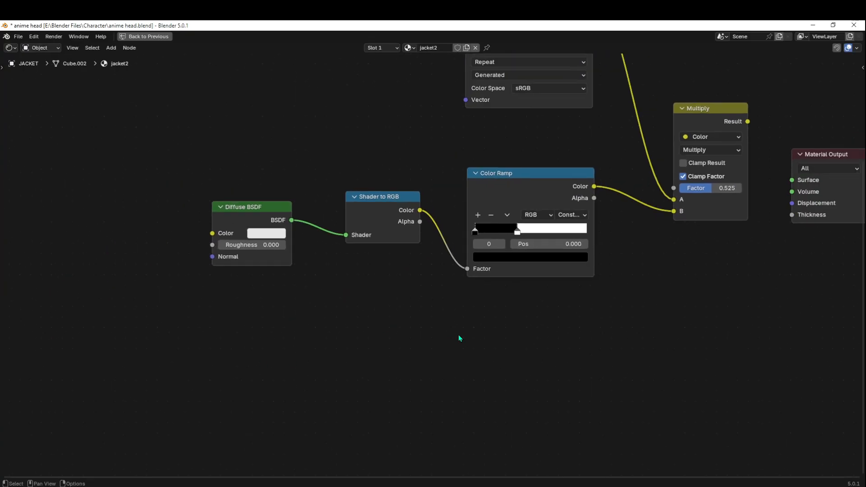
middle_click_drag(458, 335, 424, 337)
scroll(376, 345, "down", 1)
key("shift+a")
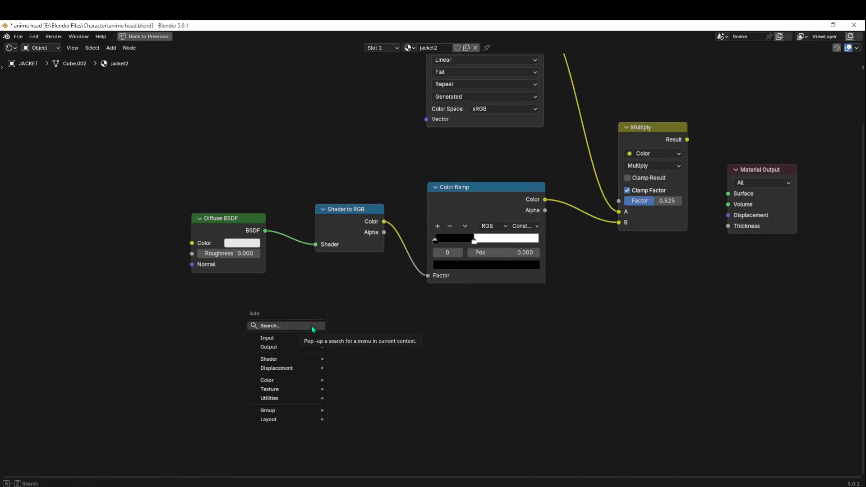
type("diff")
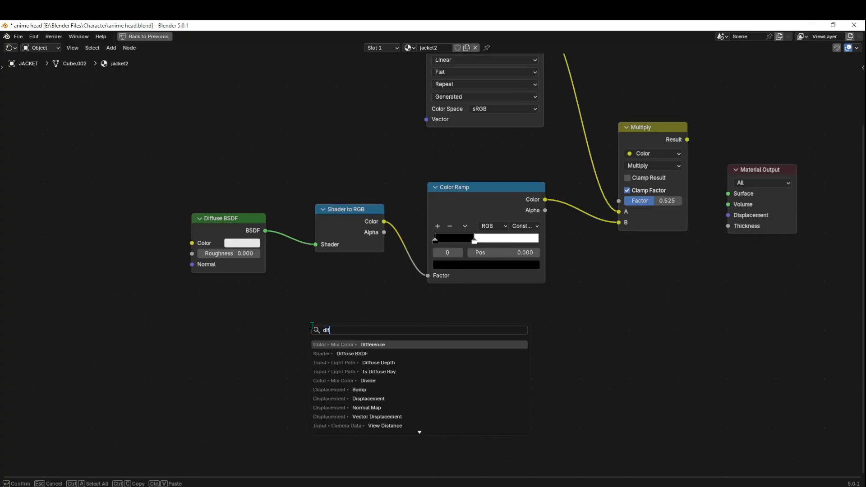
left_click(345, 354)
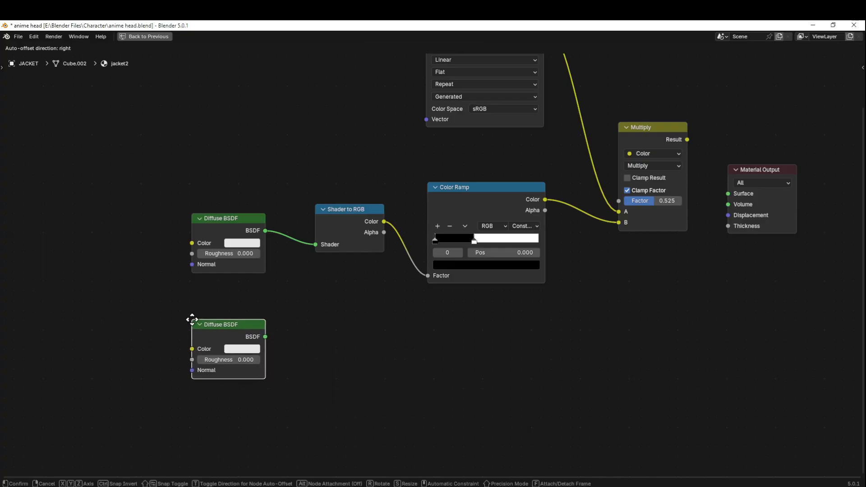
left_click(191, 320)
- Add a Shader to RGB node beside the new Diffuse BSDF
key("shift+a")
type("sha")
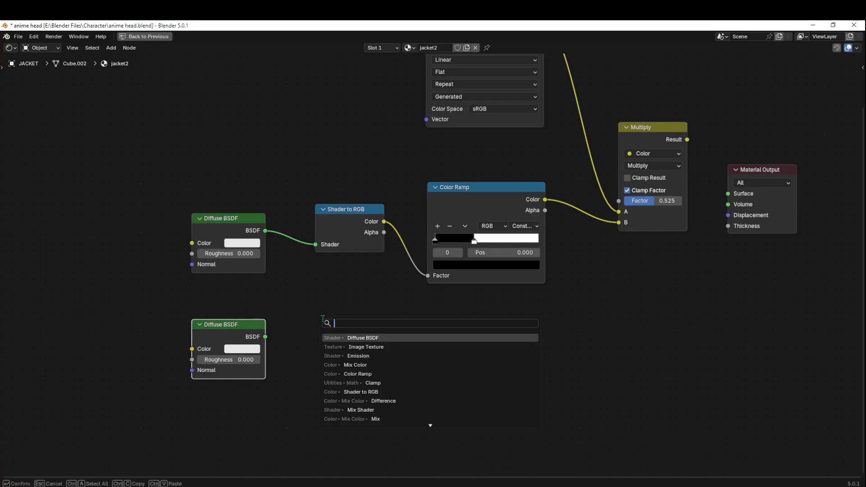
type("der")
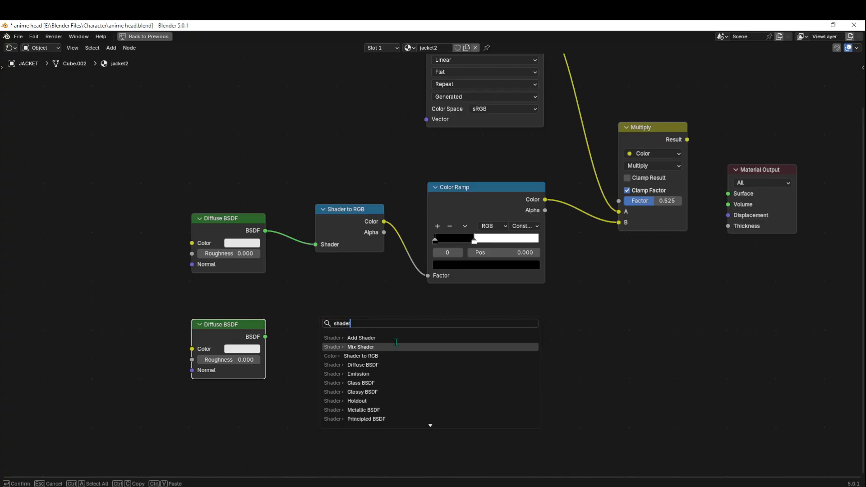
left_click(361, 356)
left_click(321, 327)
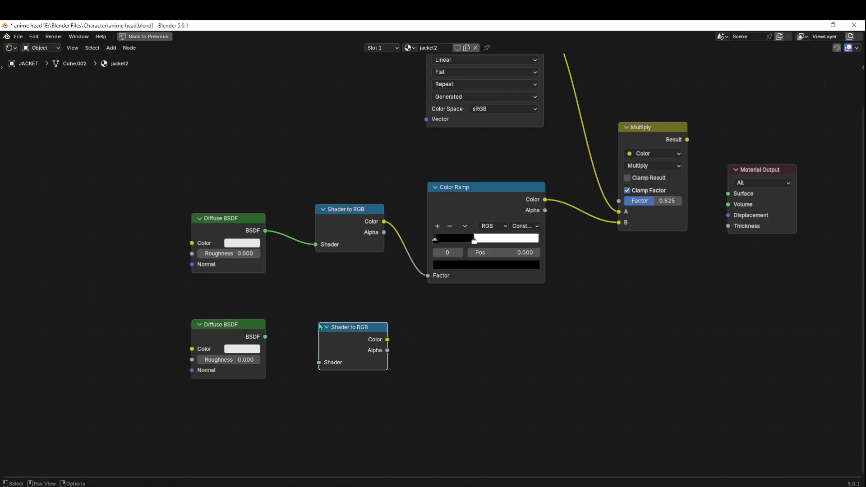
- Add a Color Ramp node after the new Shader to RGB, below the existing Color Ramp
key("shift+a")
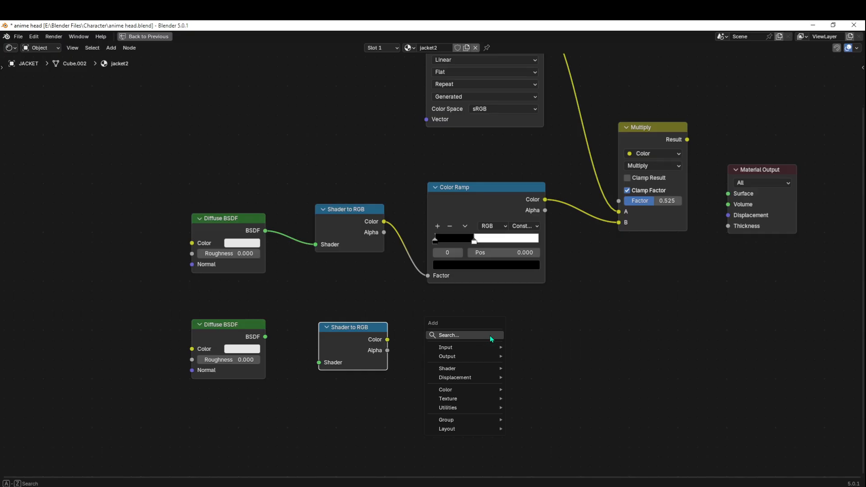
type("col")
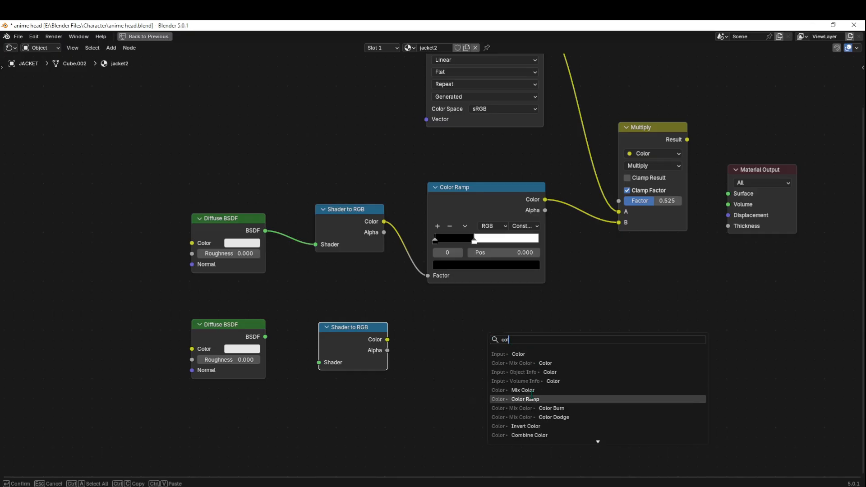
left_click(531, 397)
left_click(427, 329)
left_click(600, 316)
- Add a Mix Color node with the Multiply blending mode and place it beside the new Color Ramp
key("shift+a")
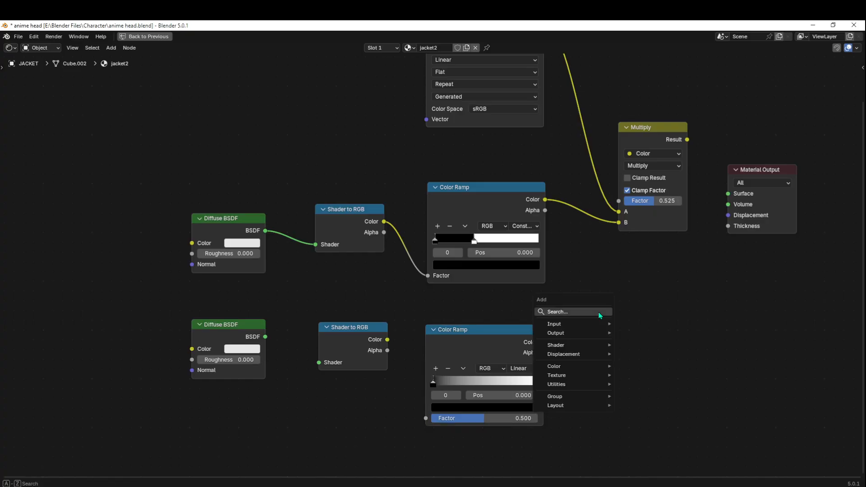
left_click(602, 312)
type("mix")
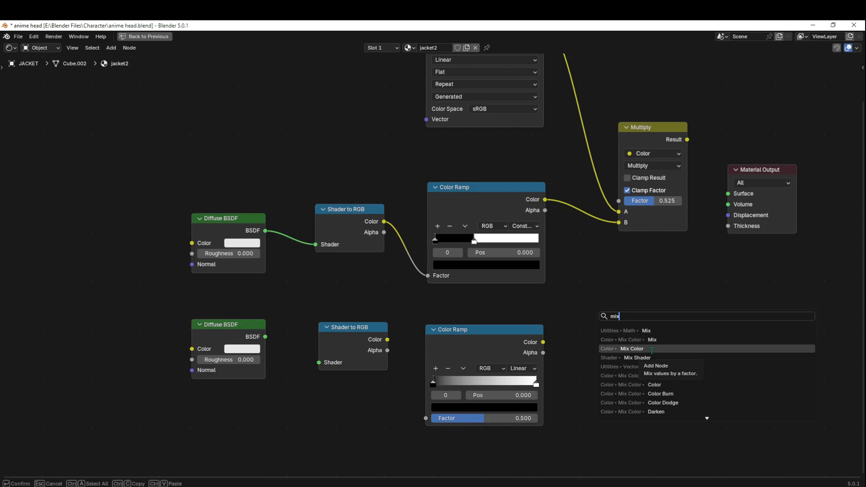
left_click(652, 350)
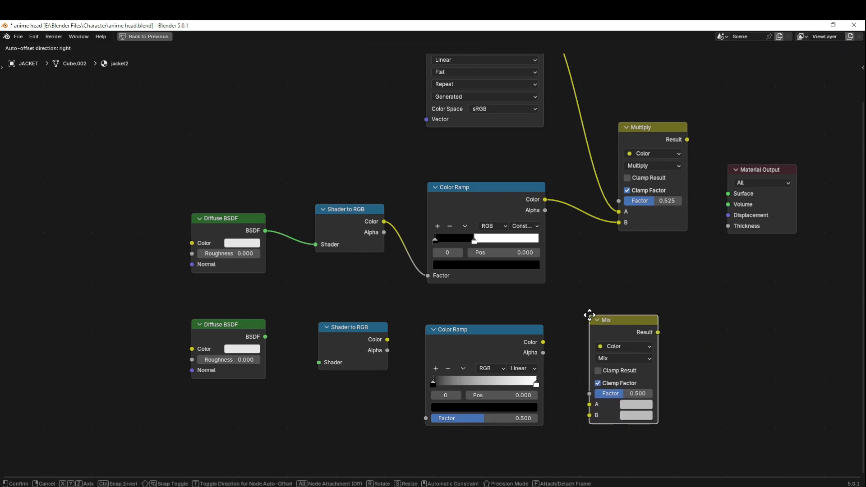
left_click(621, 258)
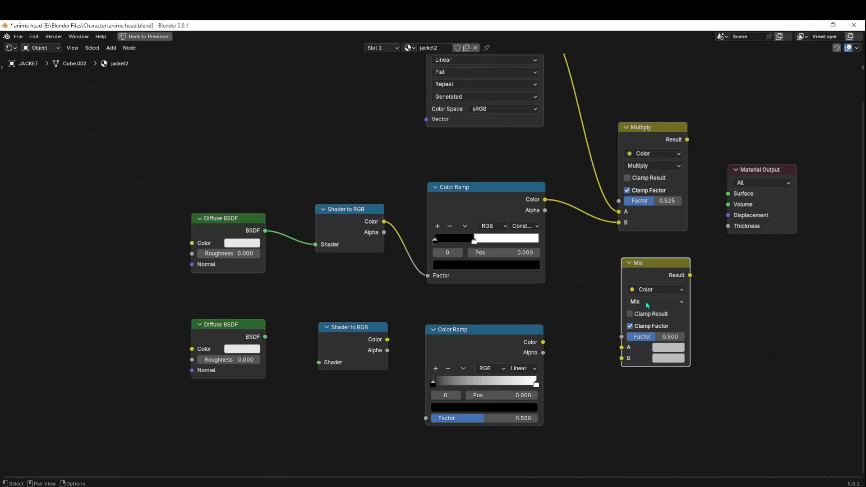
left_click(648, 301)
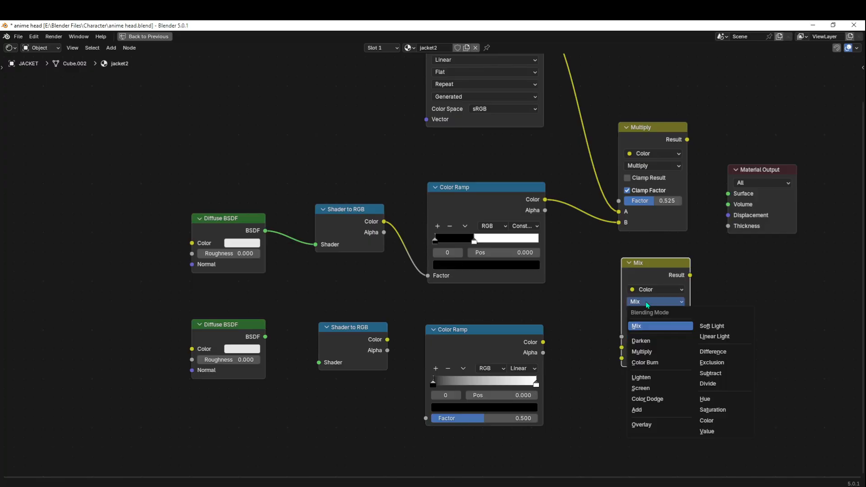
left_click(664, 352)
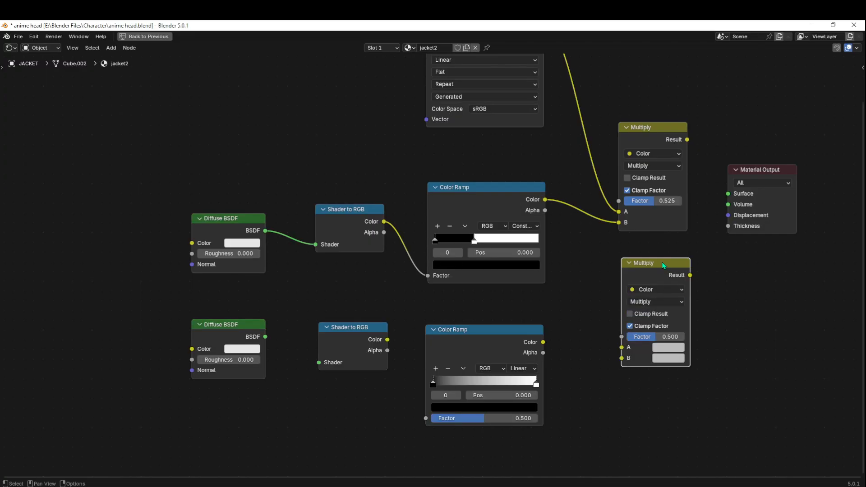
left_click_drag(664, 266, 639, 309)
left_click(700, 292)
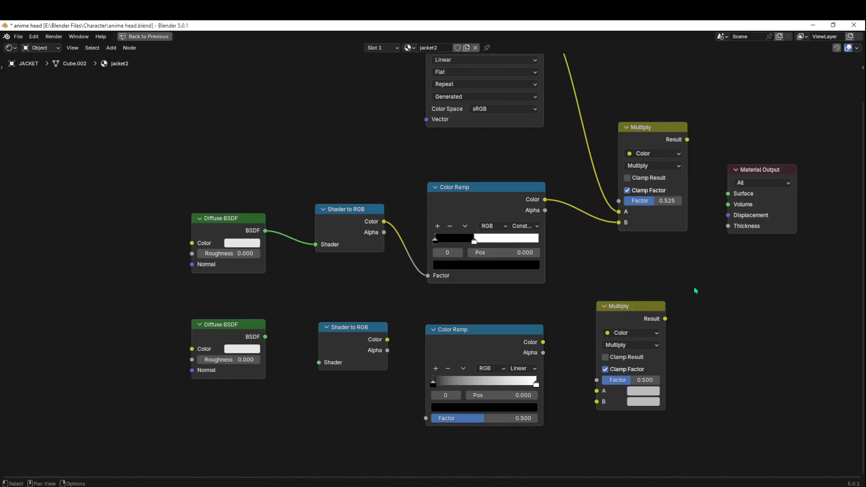
- Add an Image Texture node below the Material Output
key("shift+a")
type("textu")
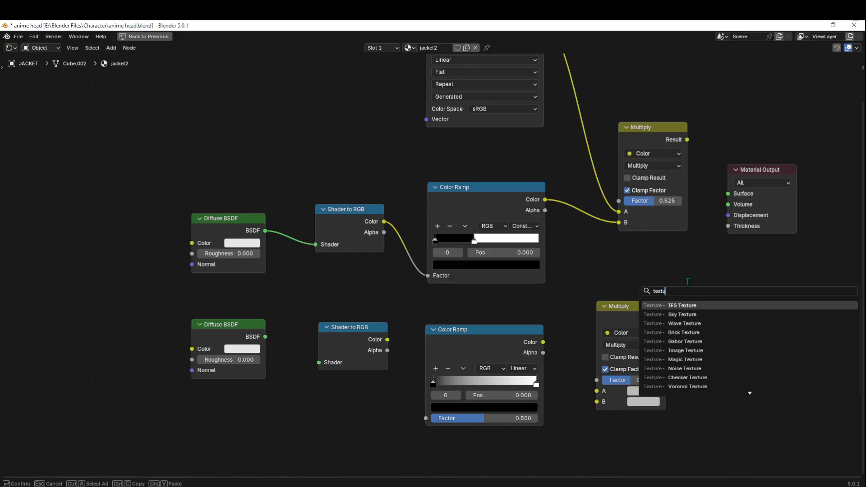
left_click(685, 351)
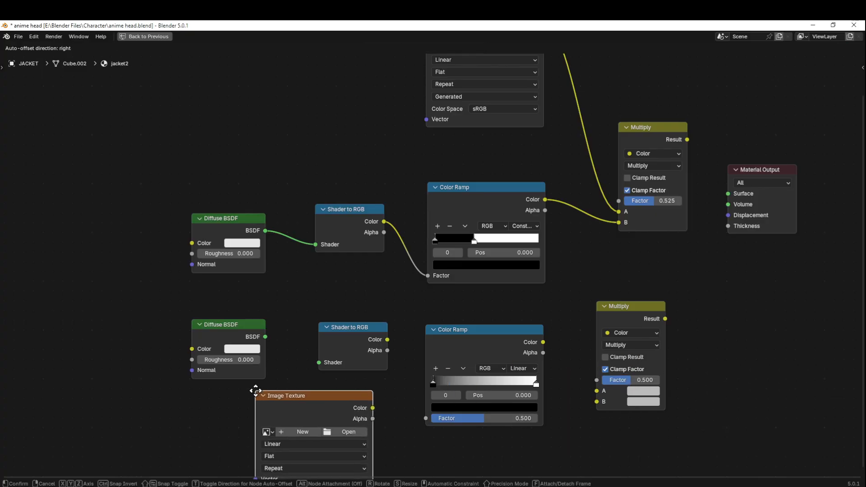
left_click(701, 266)
- Move the four new shader nodes farther below the original chain and place the Image Texture above the new Multiply node
scroll(690, 289, "down", 2)
middle_click_drag(676, 305, 696, 272)
left_click_drag(670, 433, 196, 294)
left_click_drag(613, 277, 576, 369)
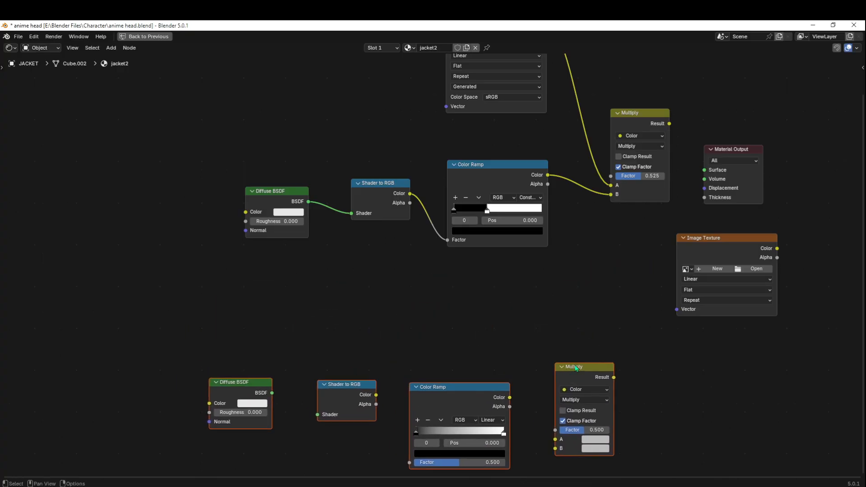
left_click_drag(731, 239, 582, 267)
middle_click_drag(433, 363, 446, 326)
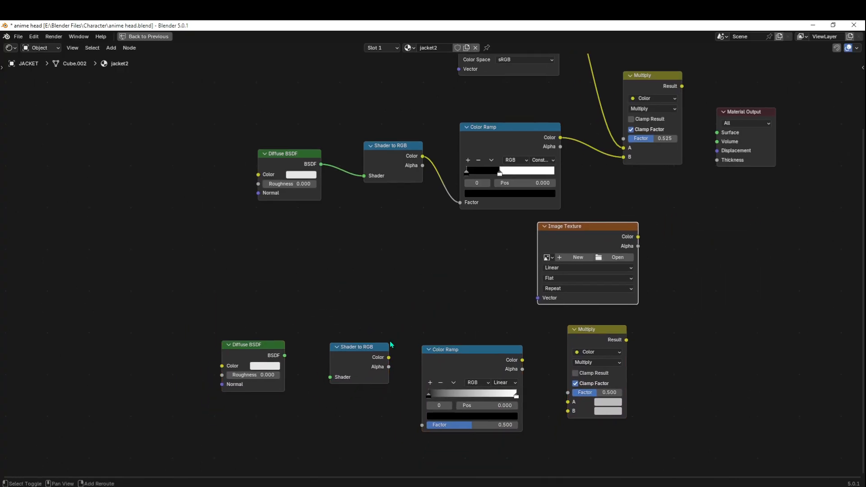
- Link the new Diffuse BSDF to Shader to RGB, and its Color output to the new Color Ramp's Factor
left_click_drag(287, 360, 330, 378)
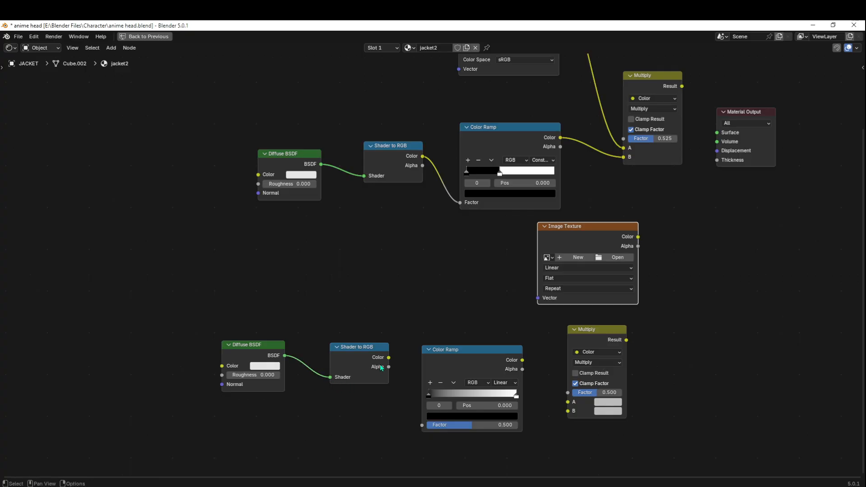
left_click_drag(389, 358, 422, 425)
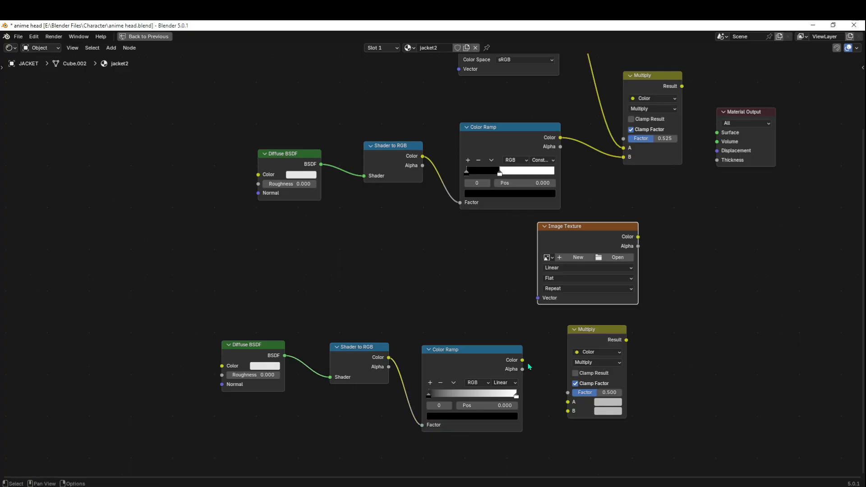
left_click_drag(522, 360, 562, 381)
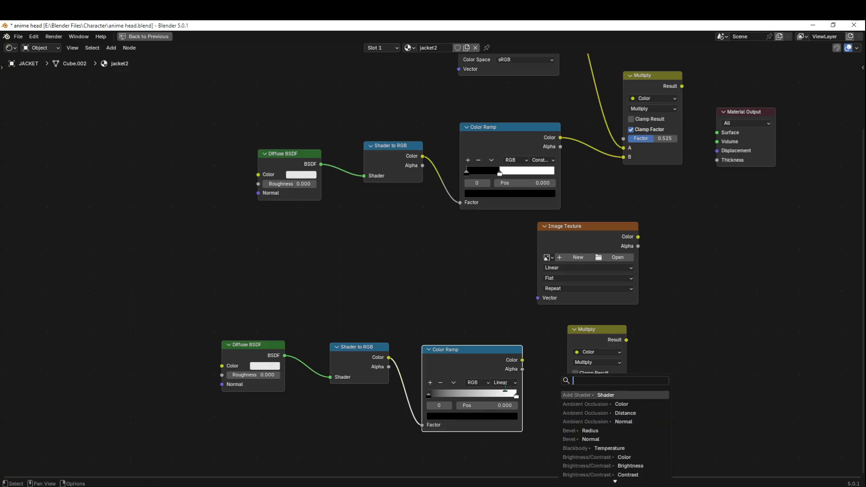
- Set the new Color Ramp to Constant interpolation and move its white stop to about 0.373
left_click(504, 383)
left_click(509, 440)
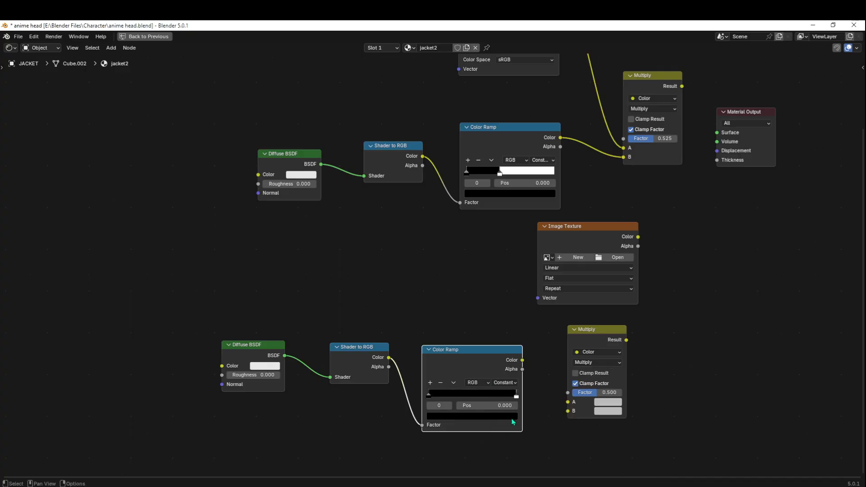
left_click_drag(517, 397, 461, 398)
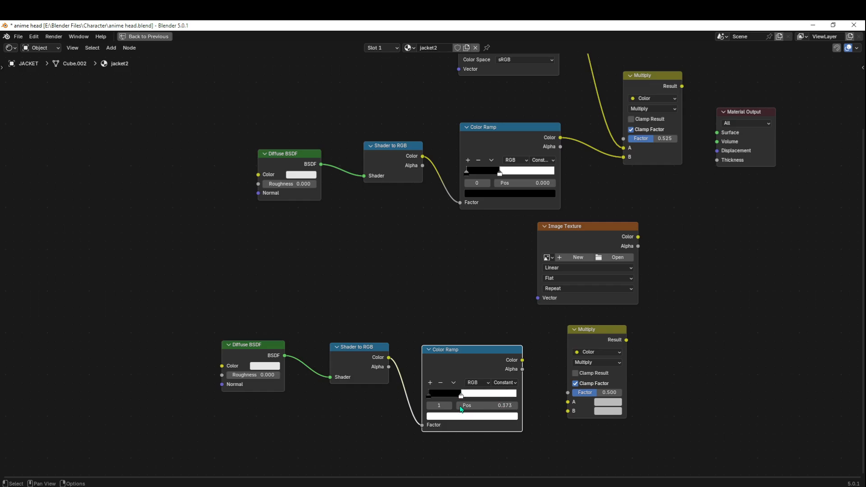
- Link the new Color Ramp's Color to the new Multiply's B input and the Image Texture's Color to its A input
left_click_drag(523, 360, 568, 412)
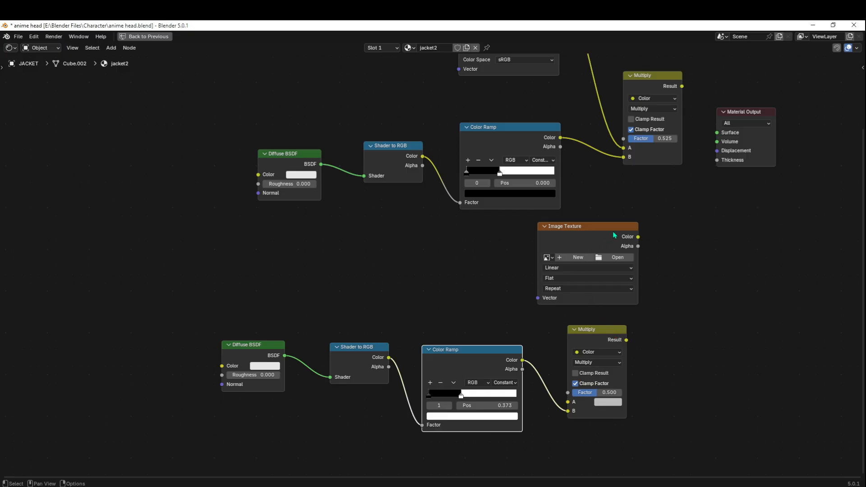
left_click_drag(595, 251, 568, 403)
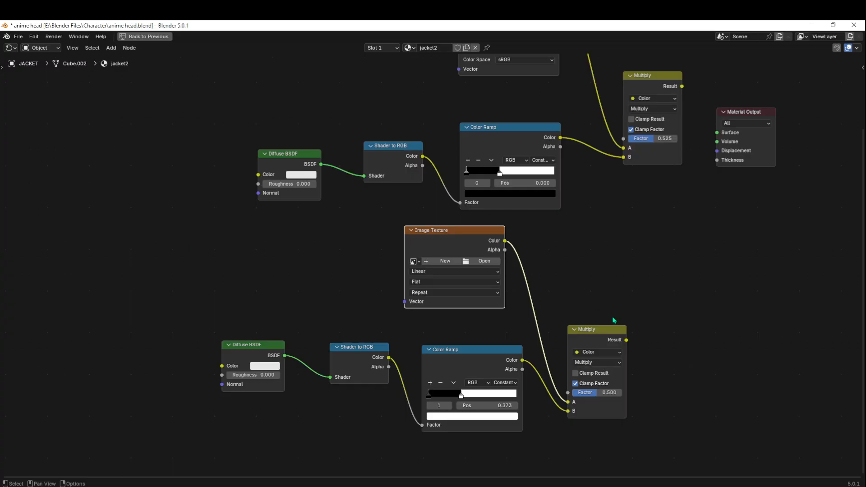
left_click_drag(625, 341, 714, 138)
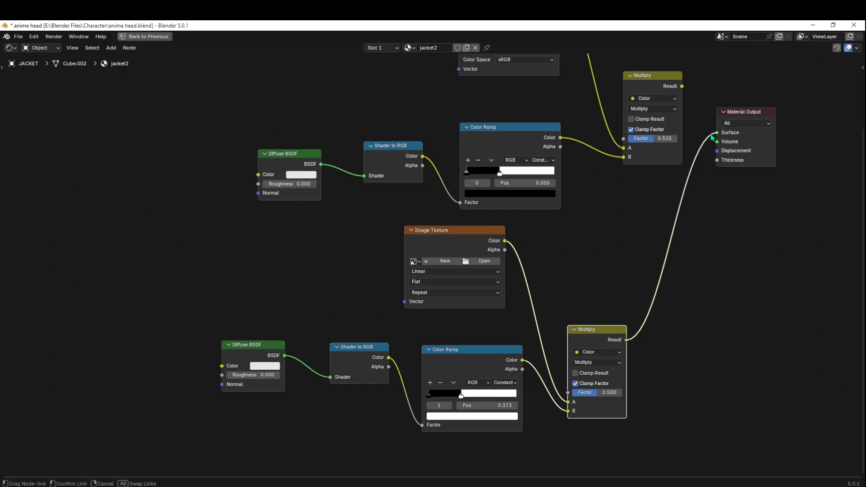
left_click_drag(713, 137, 704, 225)
- Create a blank white 1024 × 1024 px image named jacket3 in the new Image Texture node
middle_click_drag(591, 247, 597, 271)
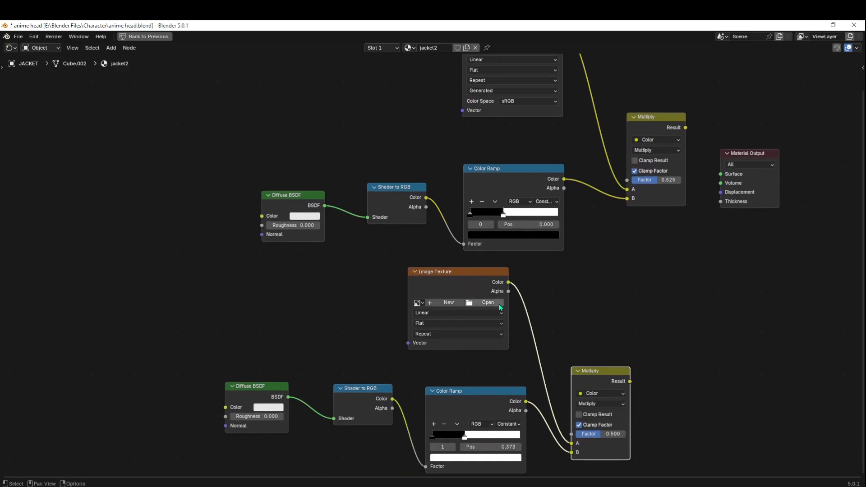
left_click(445, 303)
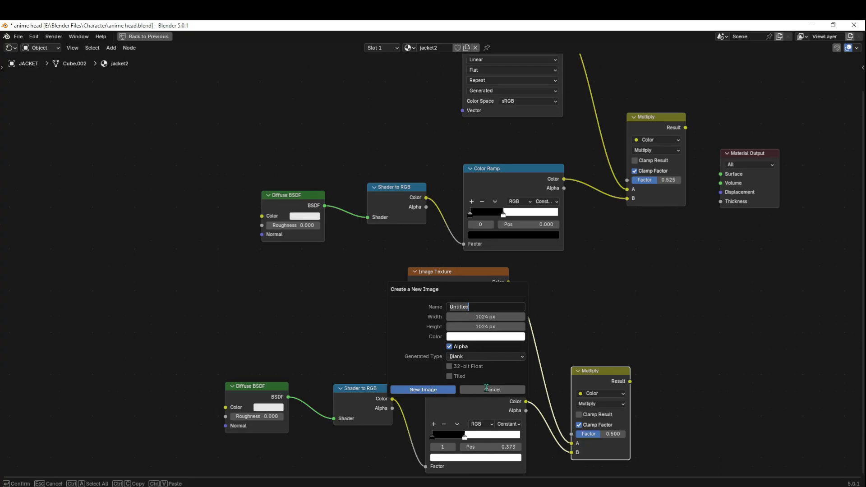
type("jacket3")
left_click(482, 339)
left_click(482, 339)
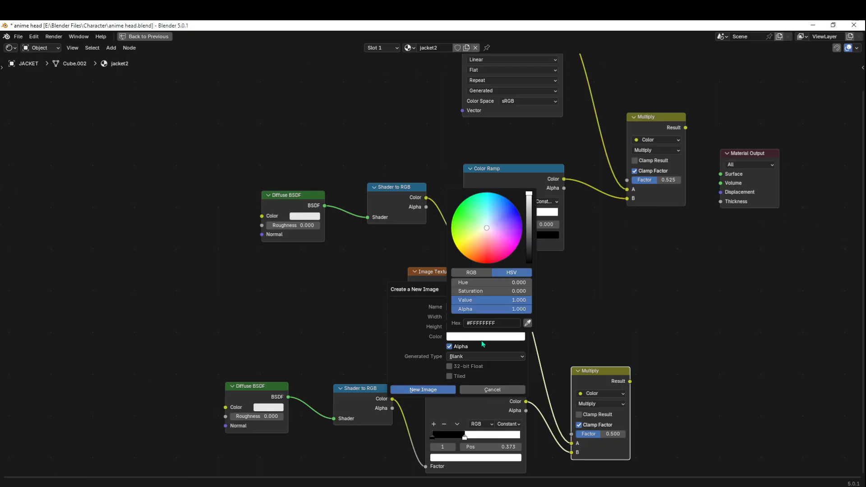
left_click(482, 340)
left_click(488, 340)
mouse_move(528, 201)
left_mouse_down()
mouse_move(529, 266)
mouse_move(529, 191)
left_mouse_up()
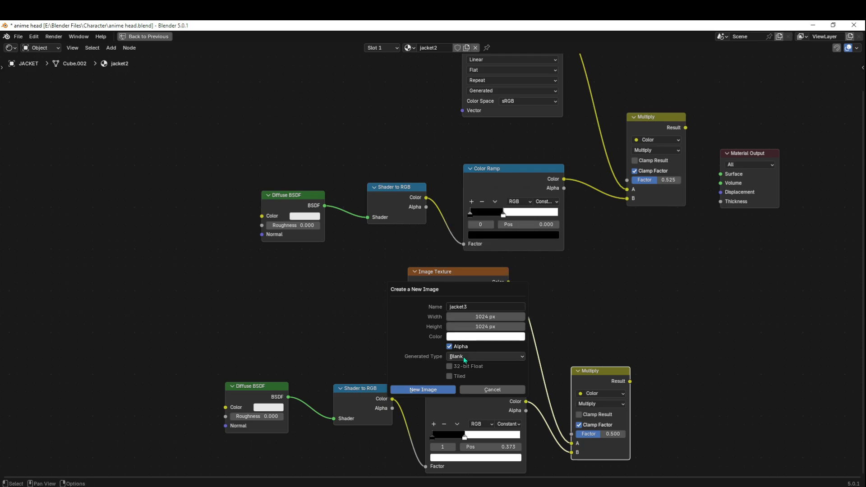
left_click(418, 391)
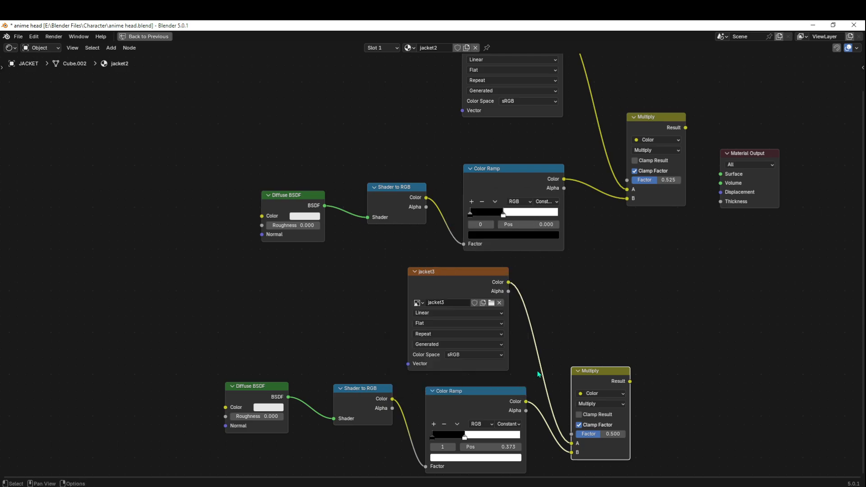
- Link the original Multiply node's Result to the Material Output's Surface
left_click_drag(631, 381, 698, 271)
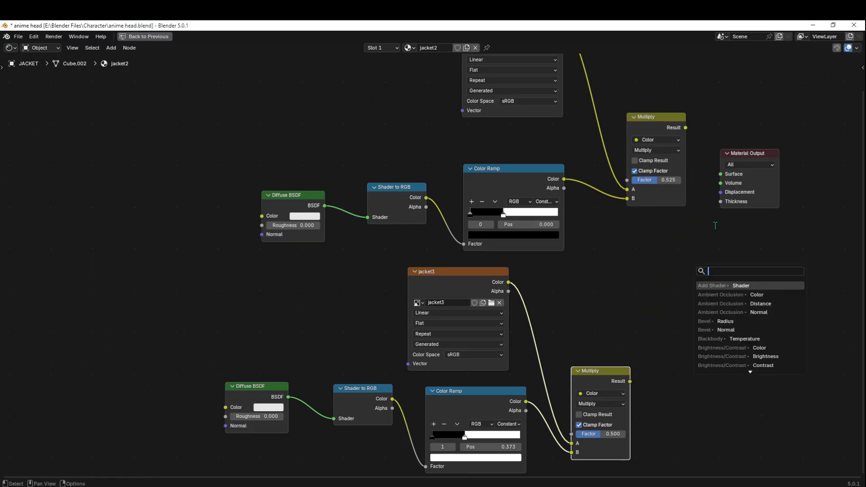
left_click_drag(686, 128, 721, 174)
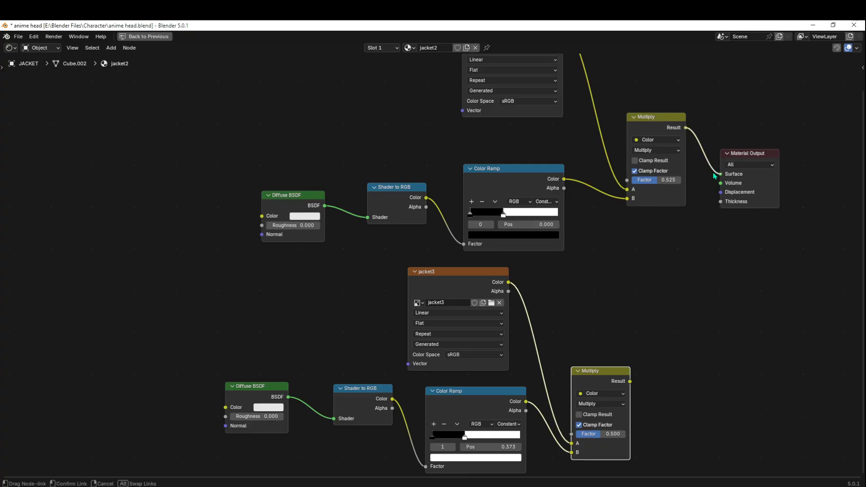
- Move the second node chain with the jacket3 texture further below the original chain and restore the full workspace layout
scroll(327, 295, "down", 1)
left_click_drag(254, 302, 746, 427)
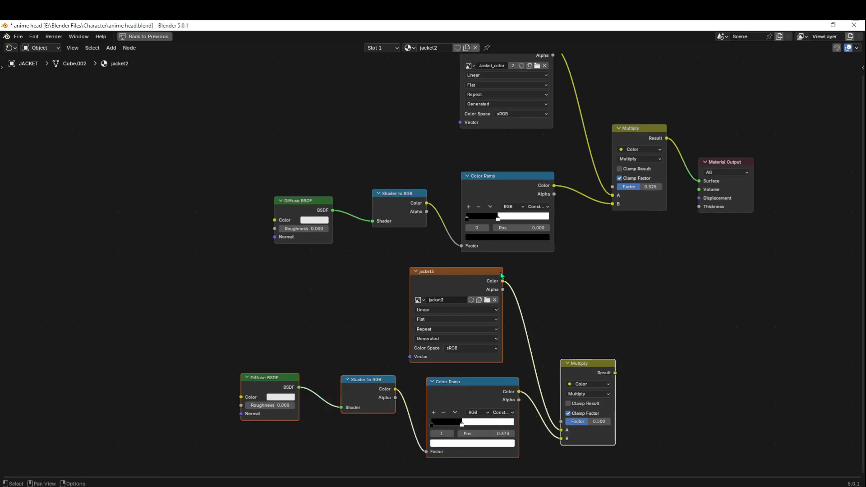
left_click_drag(502, 274, 531, 366)
scroll(624, 269, "down", 1)
scroll(586, 285, "down", 1)
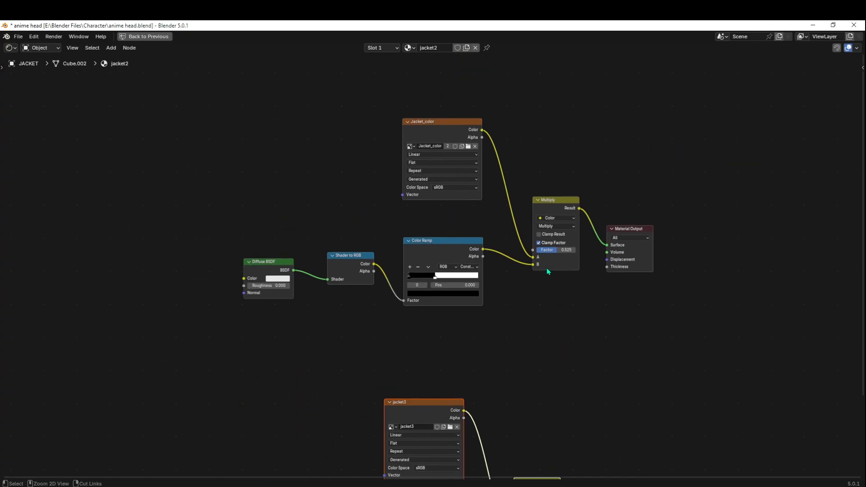
key("ctrl+space")
- Show the bochii.png reference image in the UV editor, framed on the character's jacket
scroll(152, 201, "up", 5)
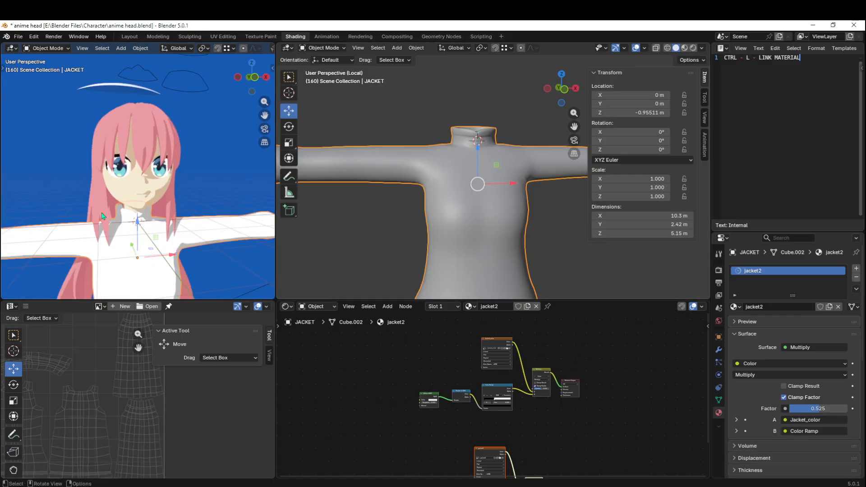
scroll(535, 389, "up", 2)
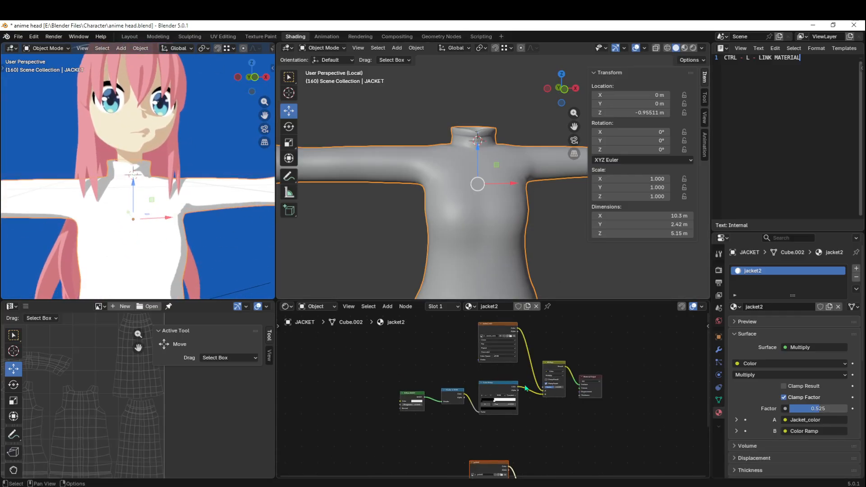
middle_click_drag(218, 226, 190, 228)
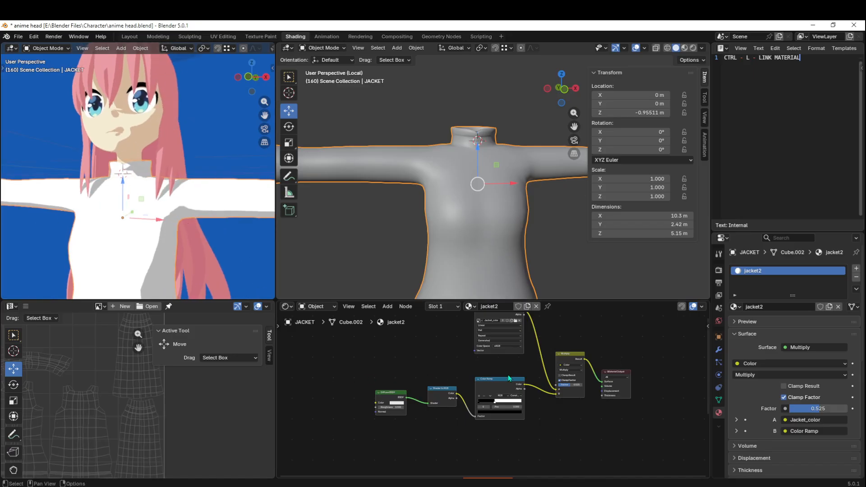
scroll(525, 355, "up", 2)
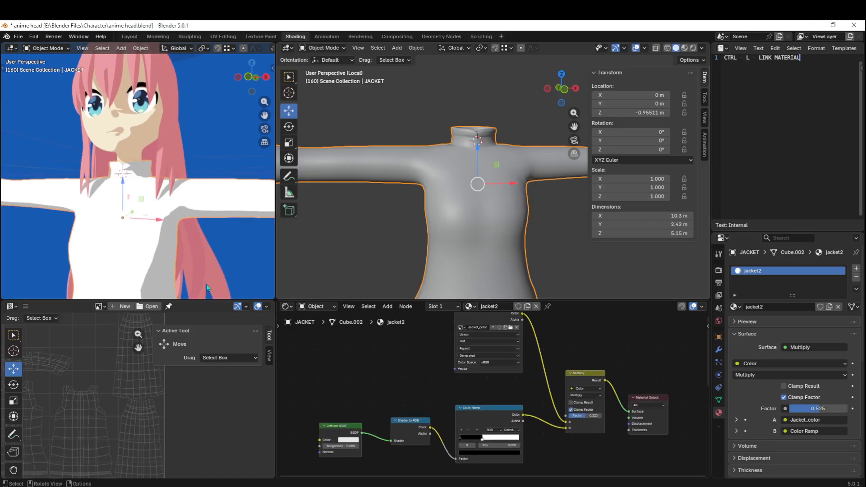
scroll(199, 396, "down", 4)
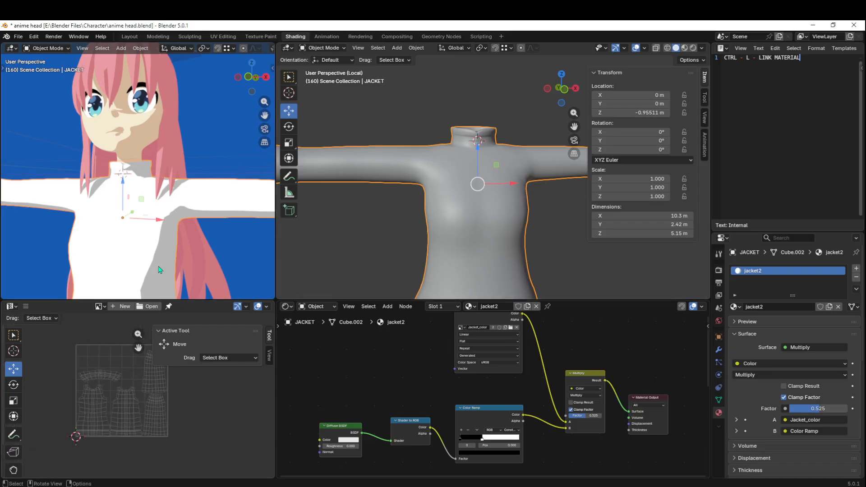
left_click(99, 306)
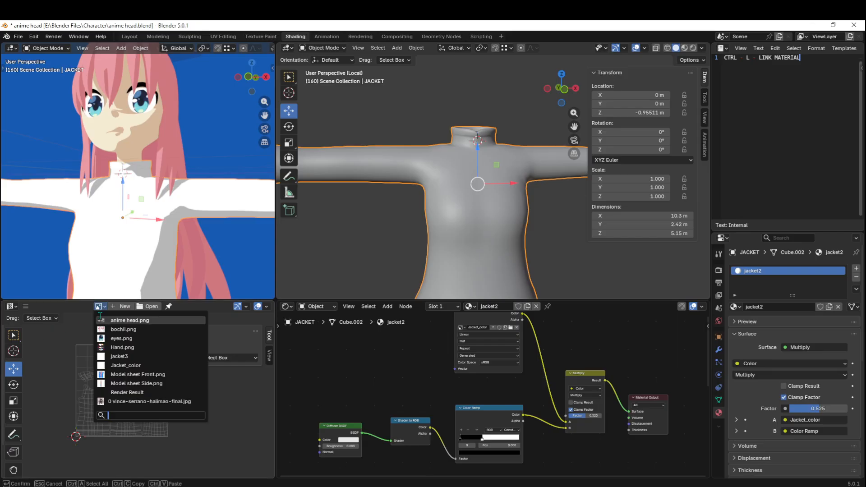
left_click(124, 330)
scroll(116, 368, "up", 4)
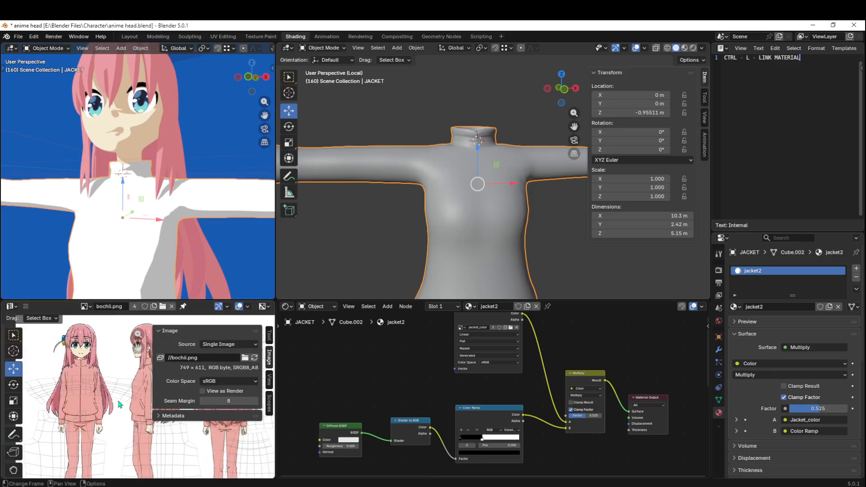
scroll(112, 360, "up", 2)
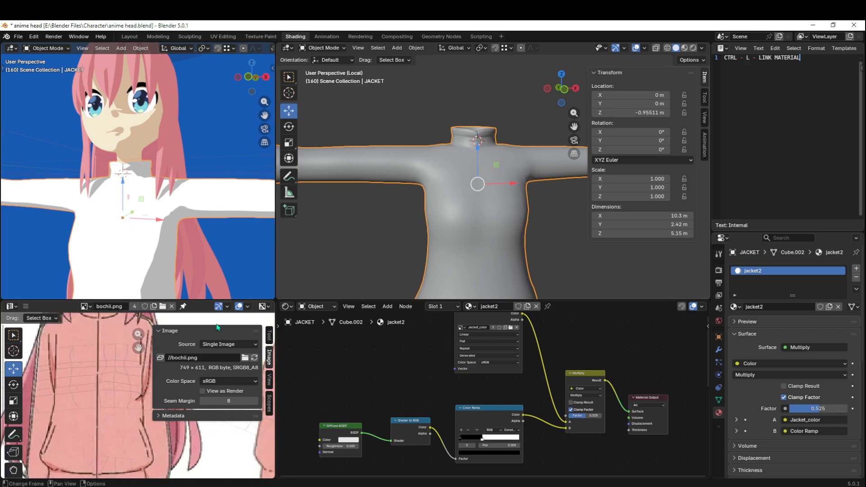
middle_click_drag(96, 357, 93, 396)
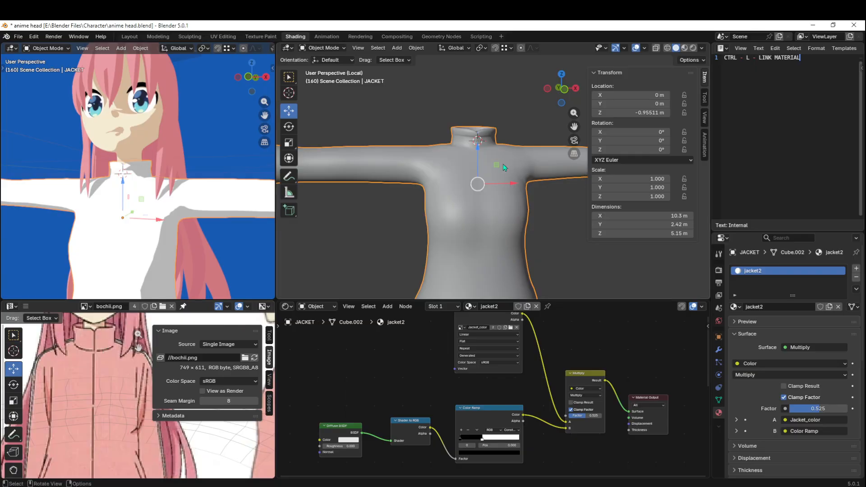
- Switch the jacket object from Object Mode to Texture Paint mode
scroll(494, 153, "up", 2)
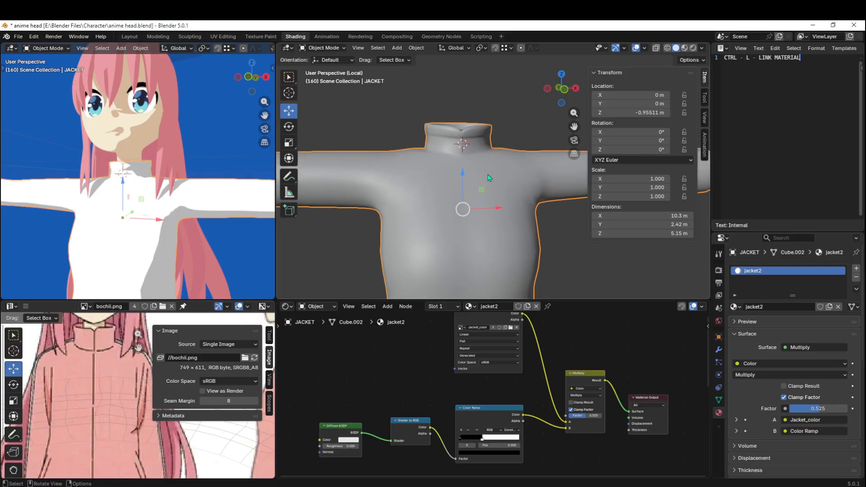
scroll(491, 153, "down", 2)
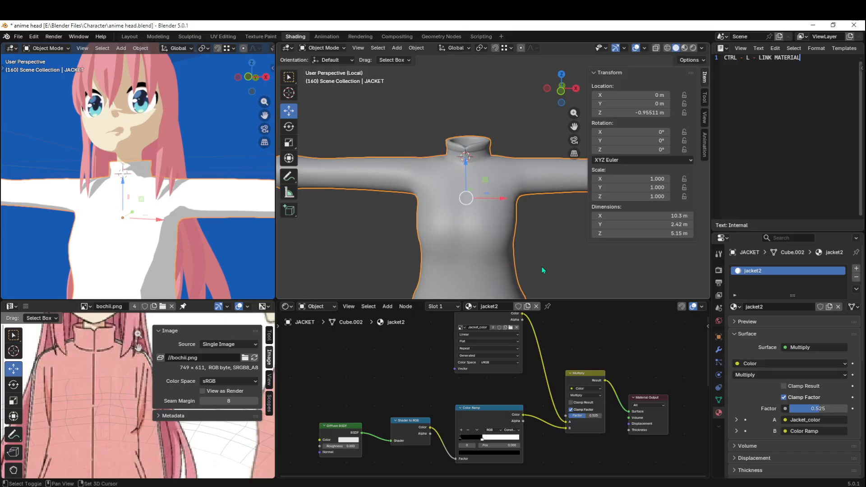
middle_click_drag(543, 267, 537, 234, "shift")
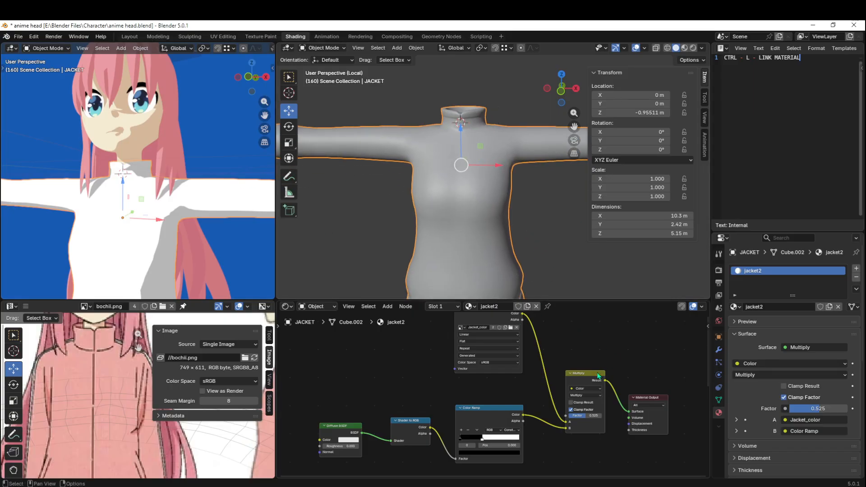
middle_click_drag(582, 328, 581, 346)
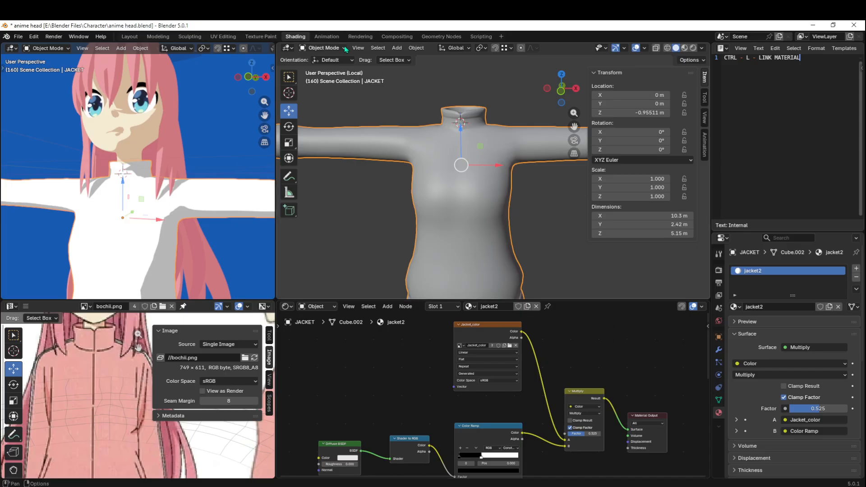
left_click(327, 48)
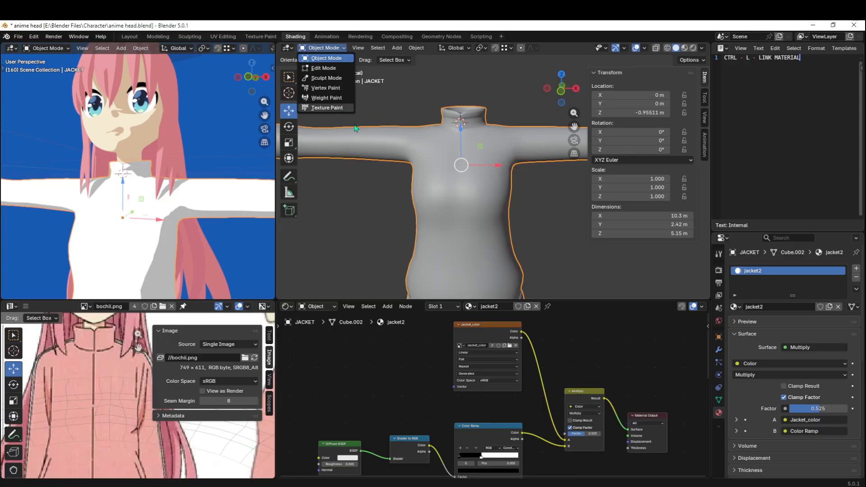
key("Return")
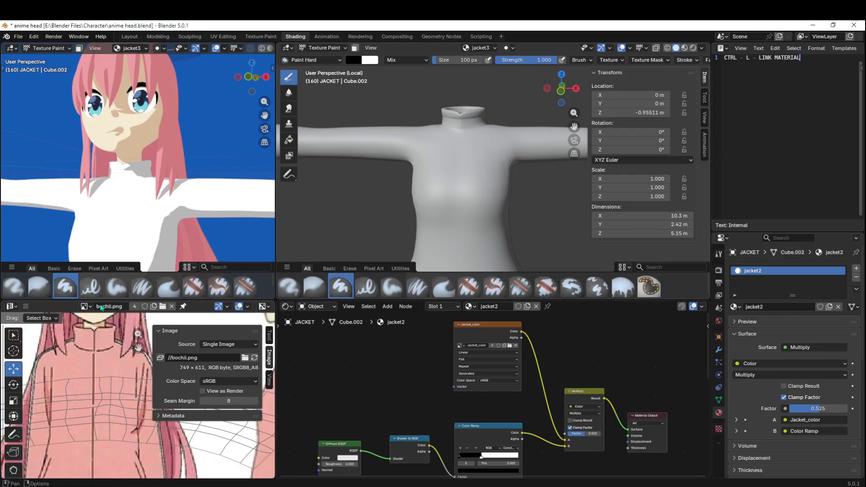
- Change the text editor area to an Image Editor displaying the bochii.png reference, framed on the front and side figures
left_click(725, 49)
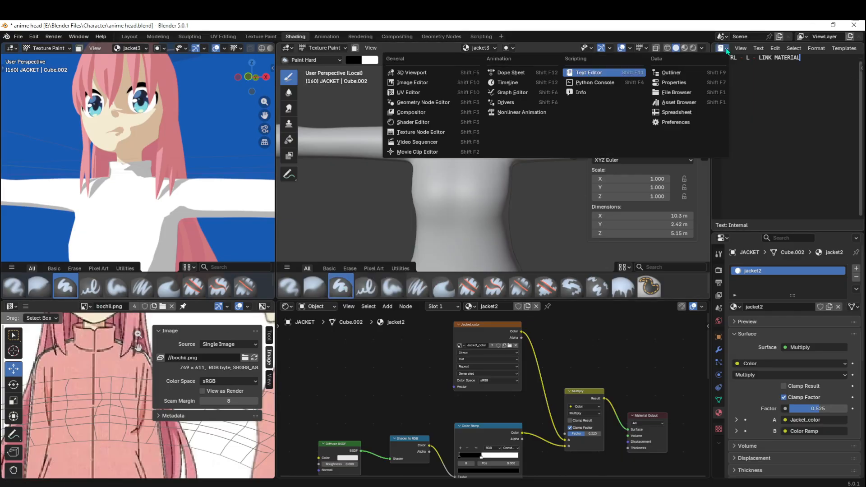
left_click(438, 84)
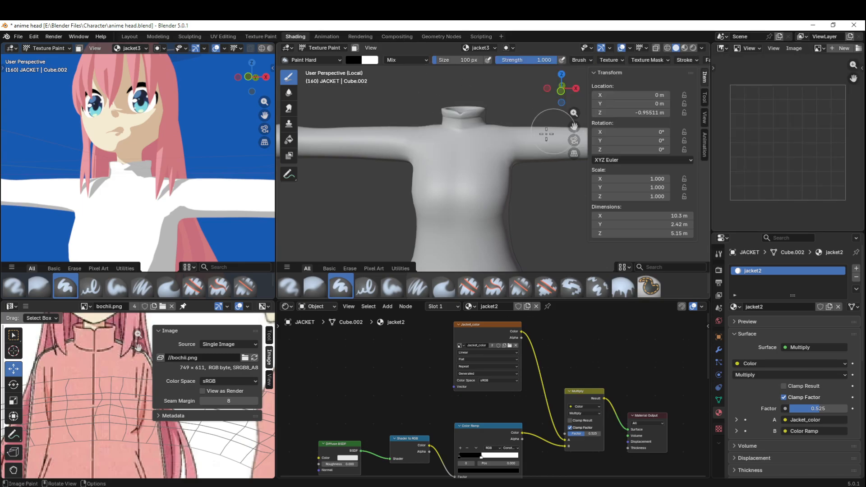
left_click(818, 48)
left_click(767, 72)
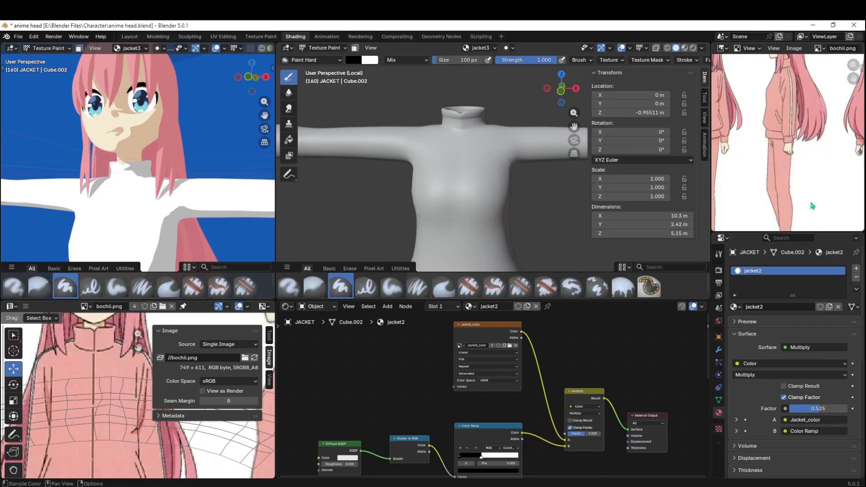
scroll(758, 113, "down", 2)
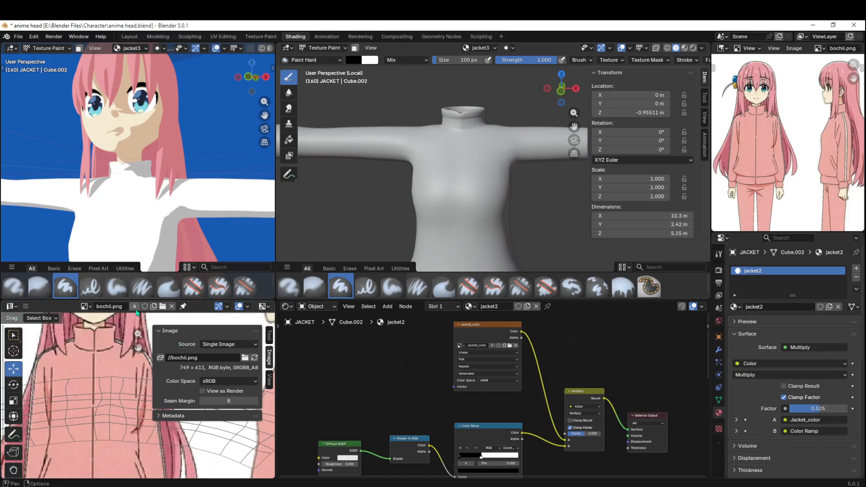
- Display the Jacket_color image behind the jacket's UV layout in the UV editor and hide that editor's sidebar
left_click(86, 306)
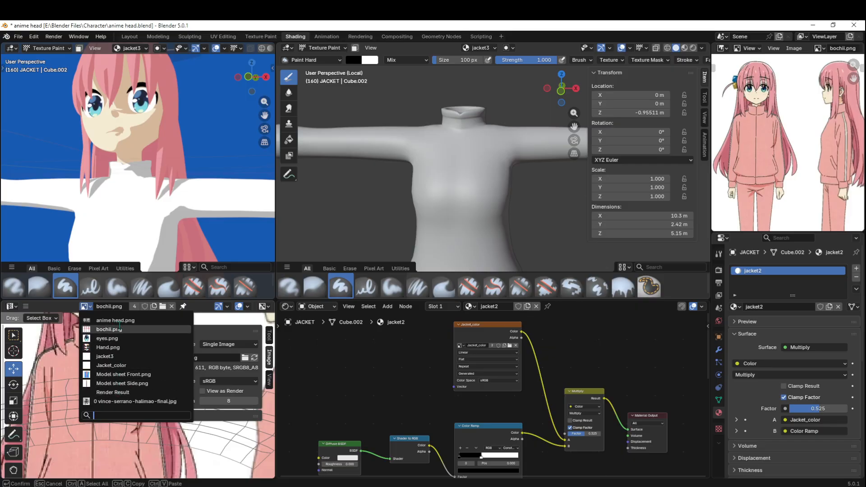
mouse_move(127, 360)
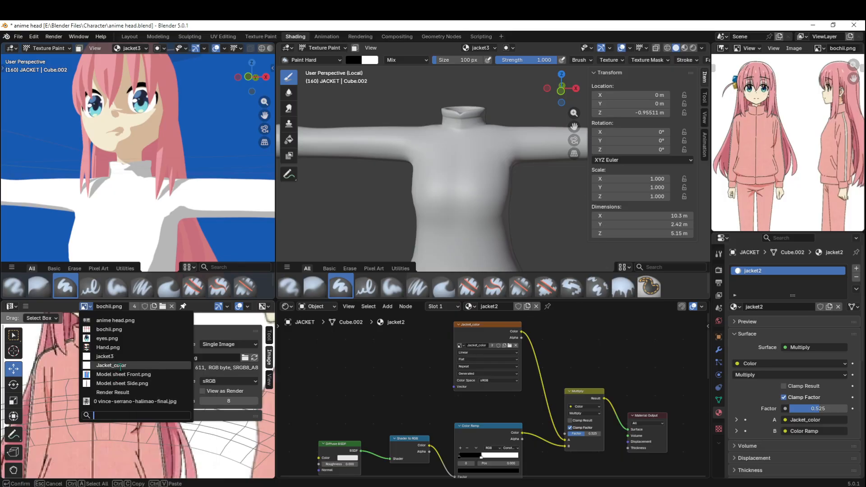
left_click(122, 371)
scroll(107, 375, "down", 5)
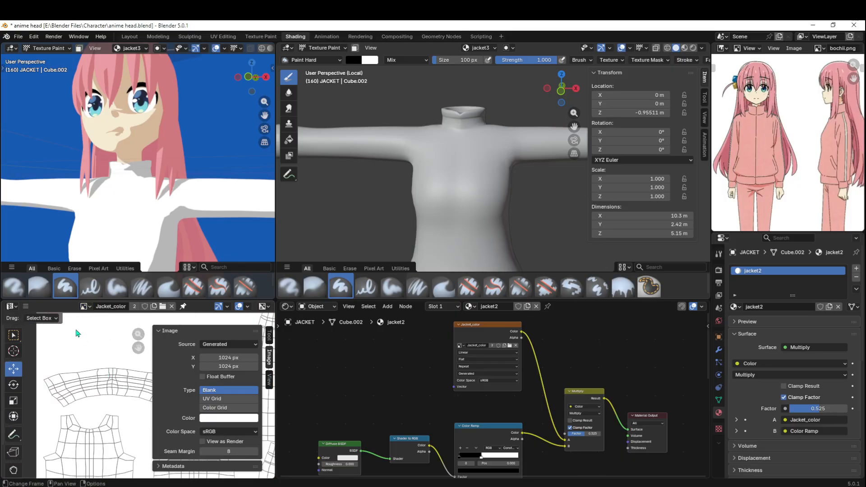
key("n")
scroll(130, 362, "up", 1)
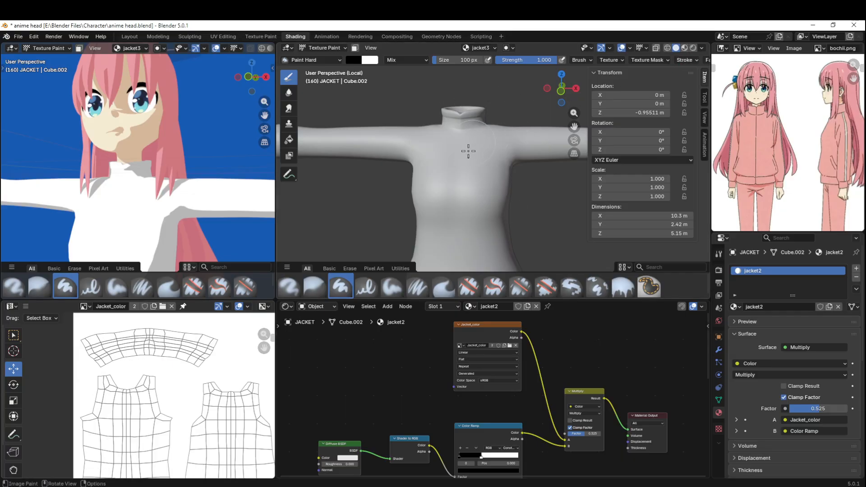
- Try a black 100 px brush stroke across the jacket's chest and undo it
left_click(490, 149)
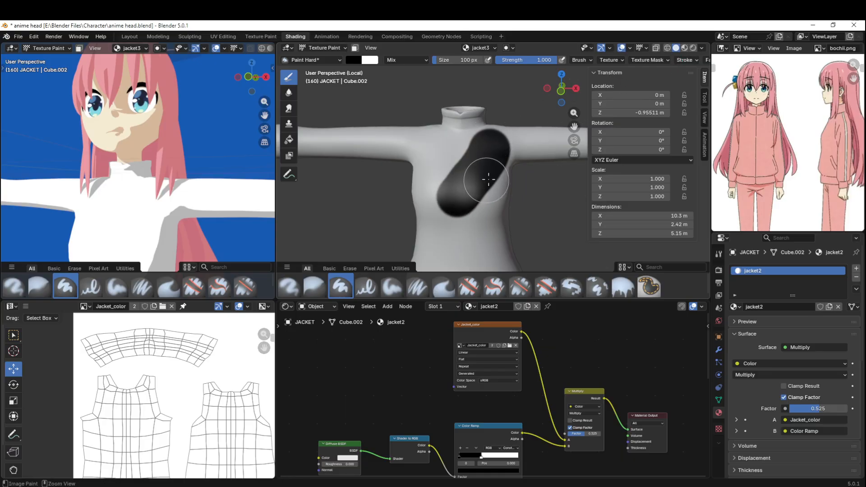
key("ctrl+z")
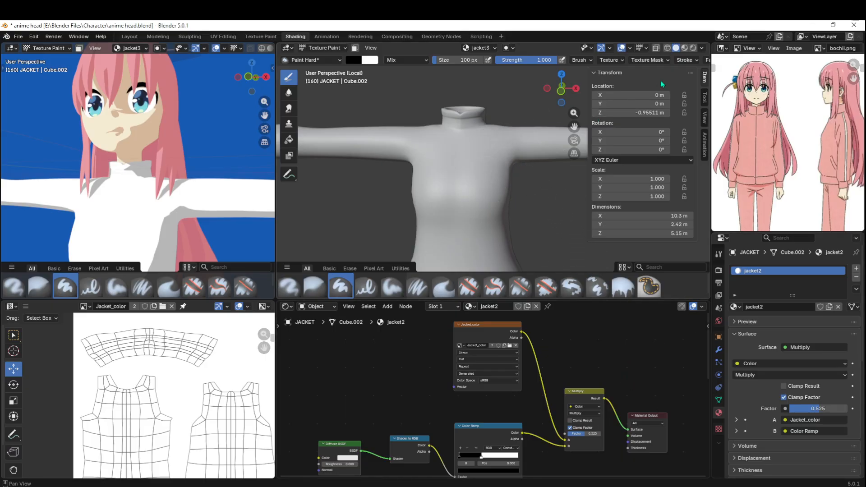
- Set the jacket's main viewport to Material Preview shading and make the Jacket_color texture node the active paint target
left_click(685, 48)
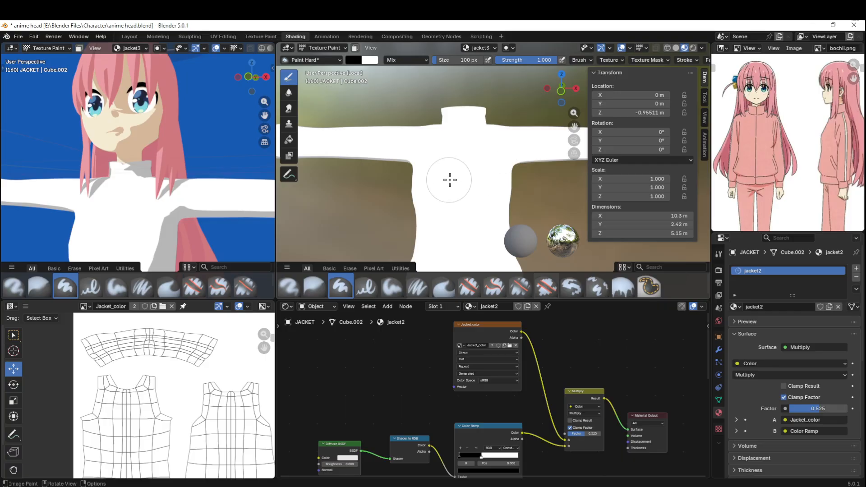
middle_click_drag(639, 381, 613, 373)
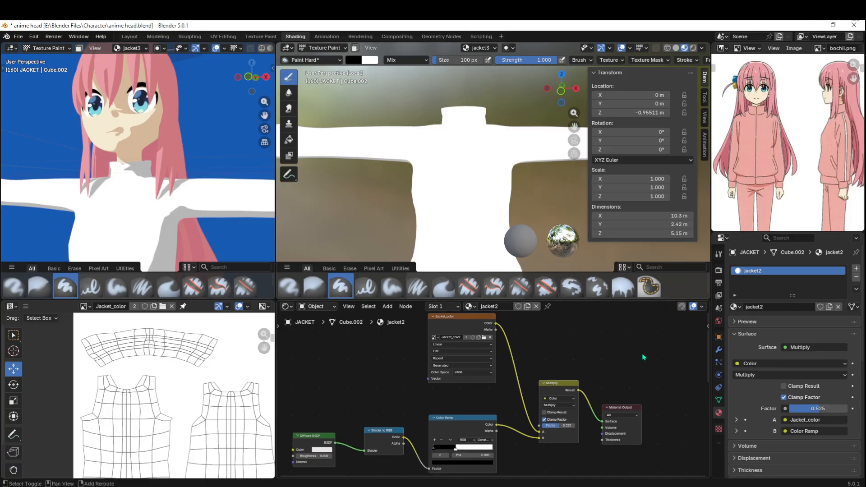
left_click(476, 327)
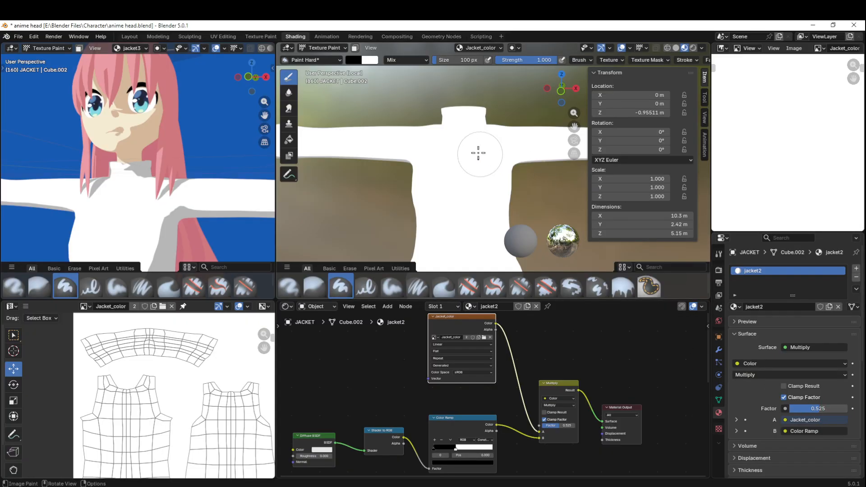
key("Tab")
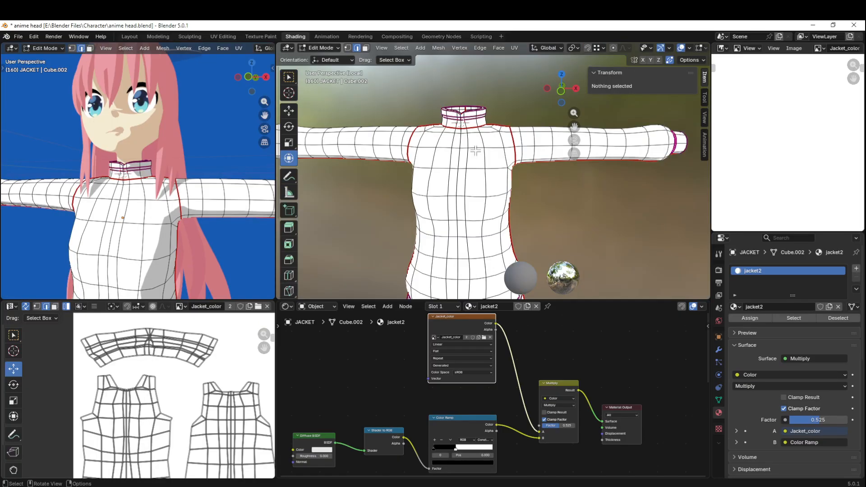
key("Tab")
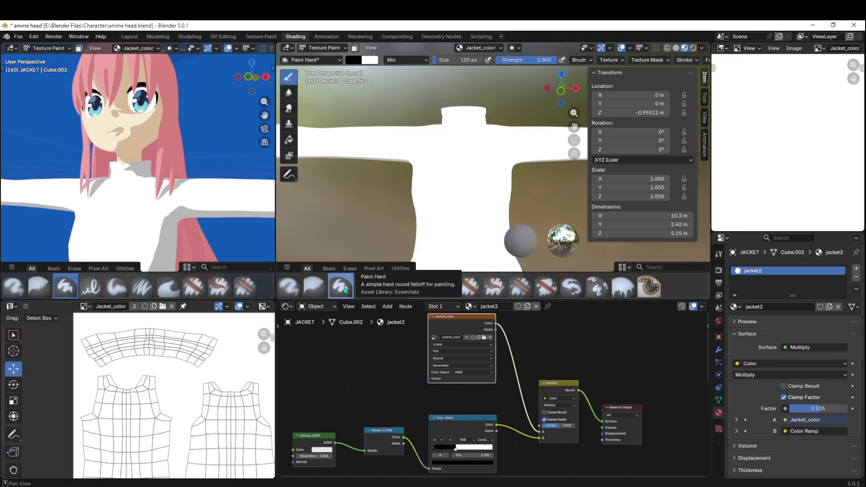
- Open the brush settings and raise the brush colour from black to near white with a value of 0.990
left_click(720, 254)
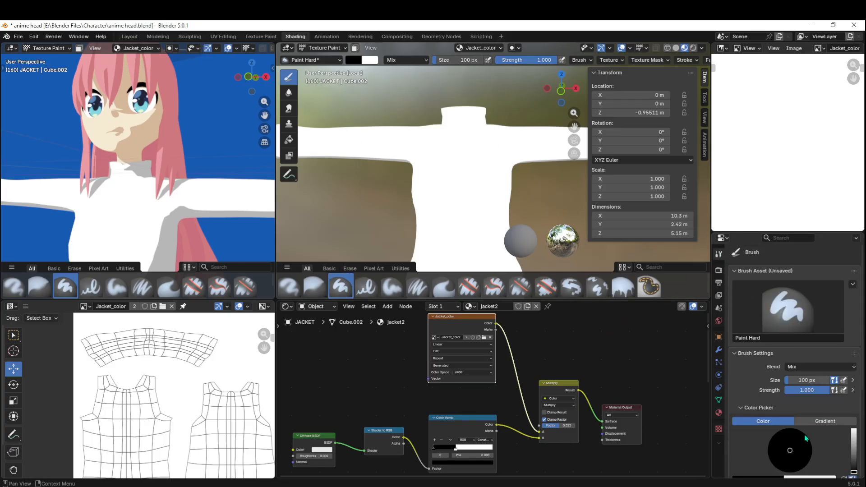
scroll(815, 421, "down", 2)
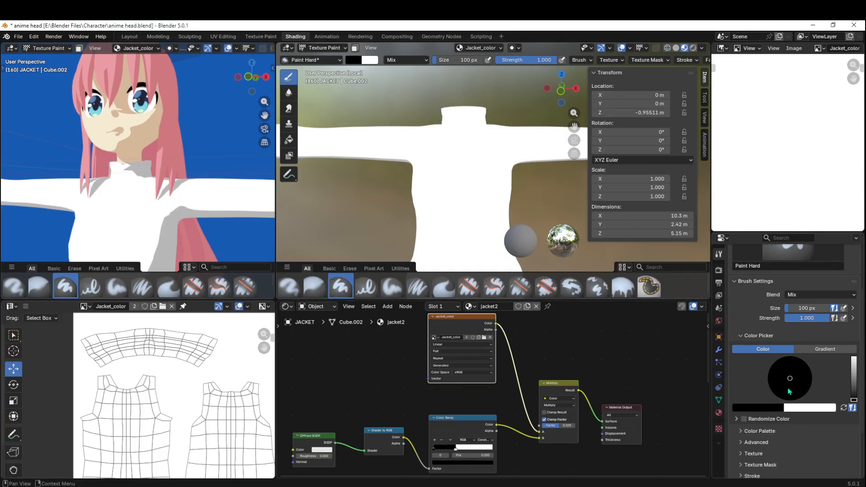
left_click_drag(854, 373, 854, 357)
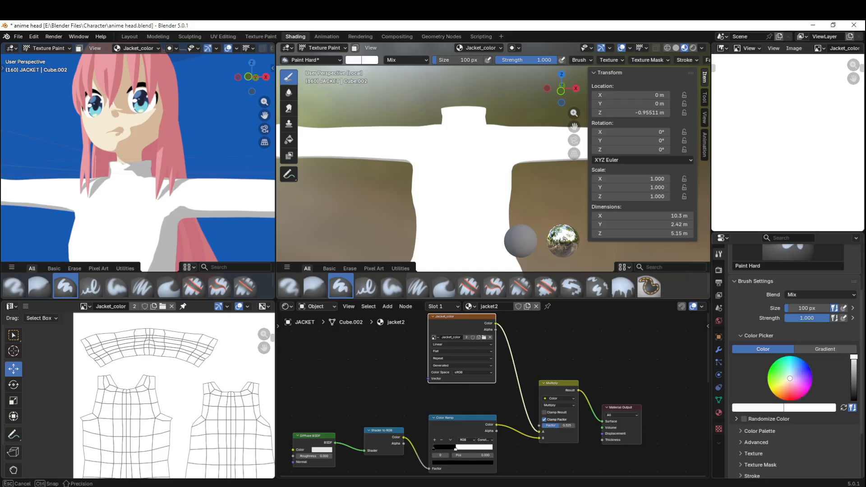
left_click(770, 408)
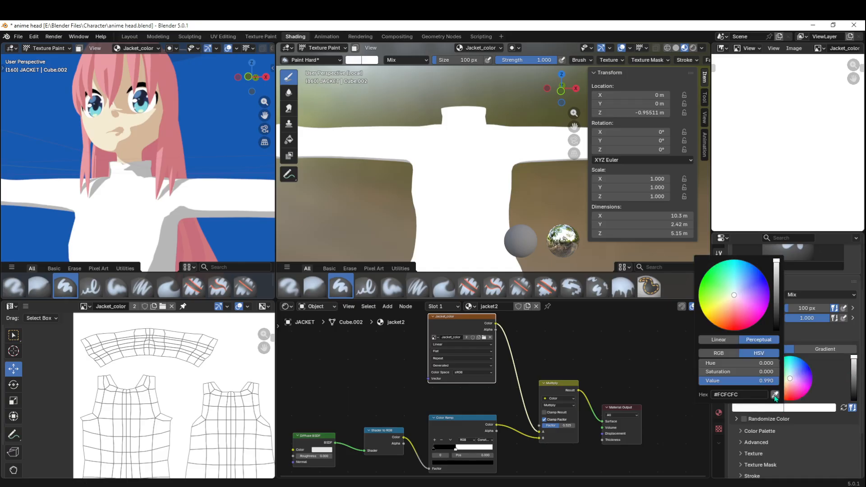
- Show bochii.png in the reference image editor and sample the front figure's jacket pink as the brush colour
left_click(818, 49)
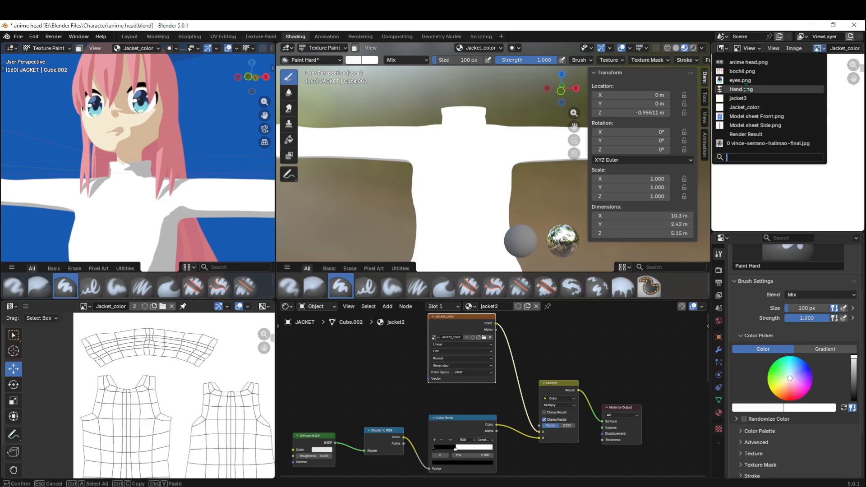
left_click(752, 72)
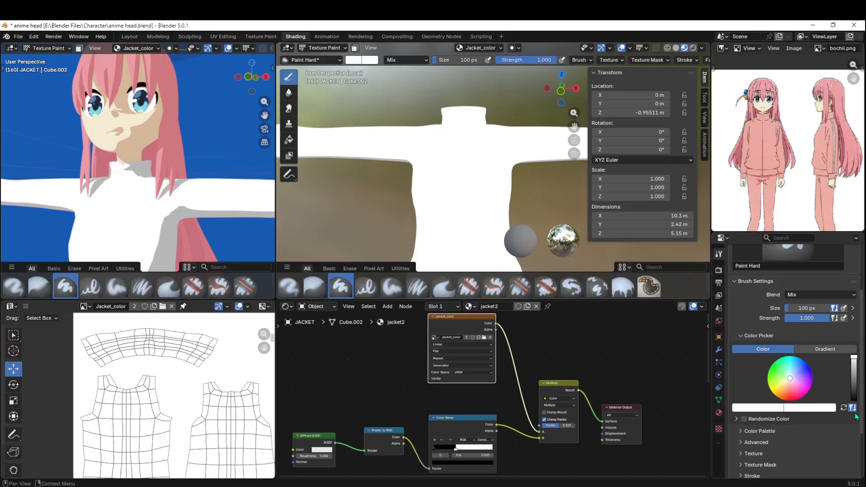
left_click(766, 408)
left_click(775, 394)
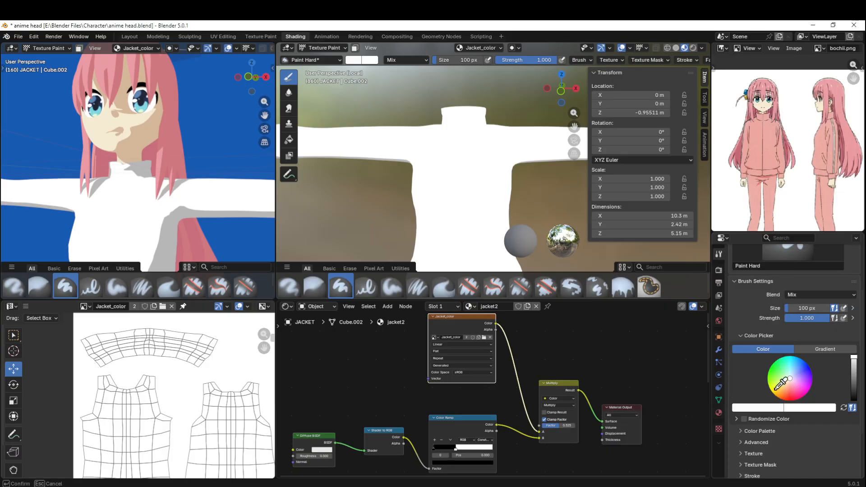
left_click(775, 166)
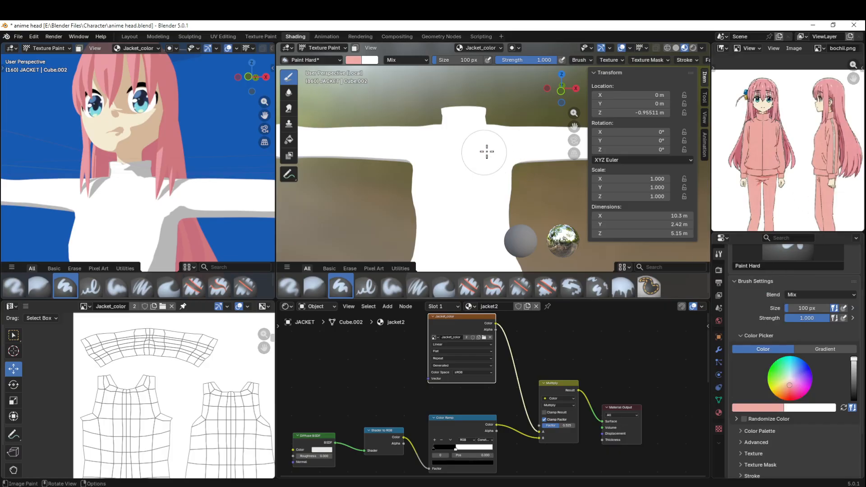
- Paint a pink test patch across the jacket's chest with the 100 px Paint Hard brush
left_click_drag(485, 149, 460, 200)
scroll(193, 230, "down", 2)
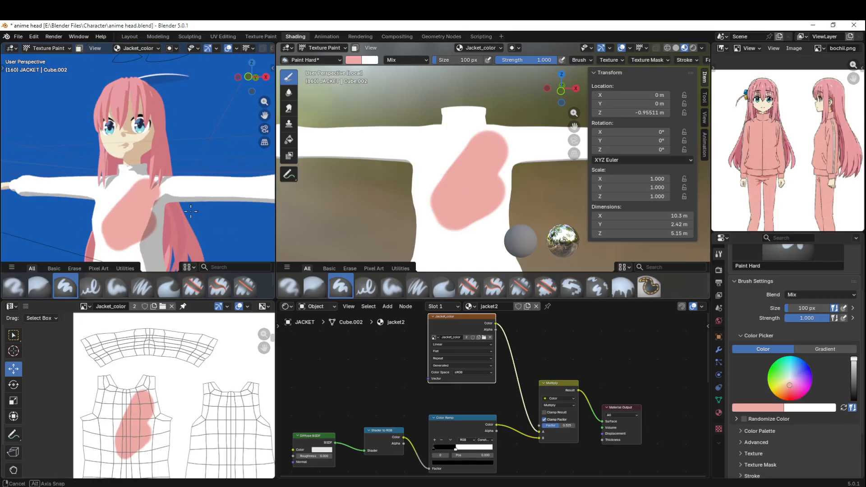
middle_click_drag(187, 222, 194, 217)
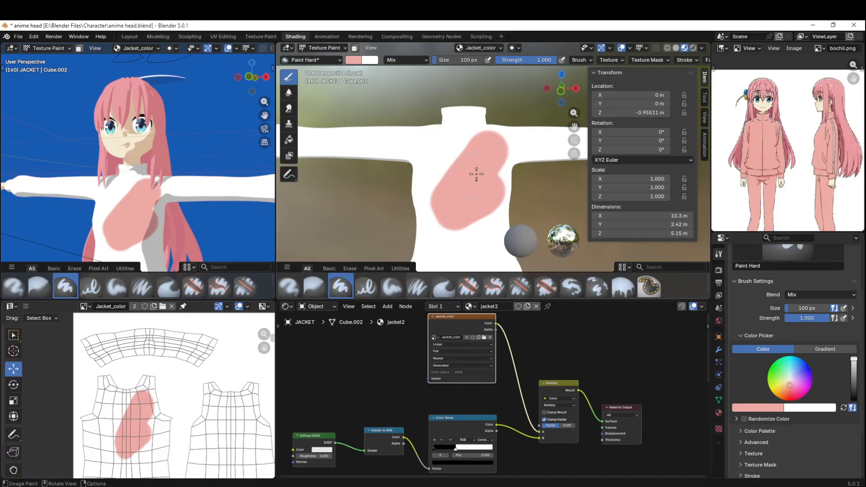
- Try the Blur and Smear tools, smearing the upper edge of the pink chest patch at 0.600 strength
left_click(291, 93)
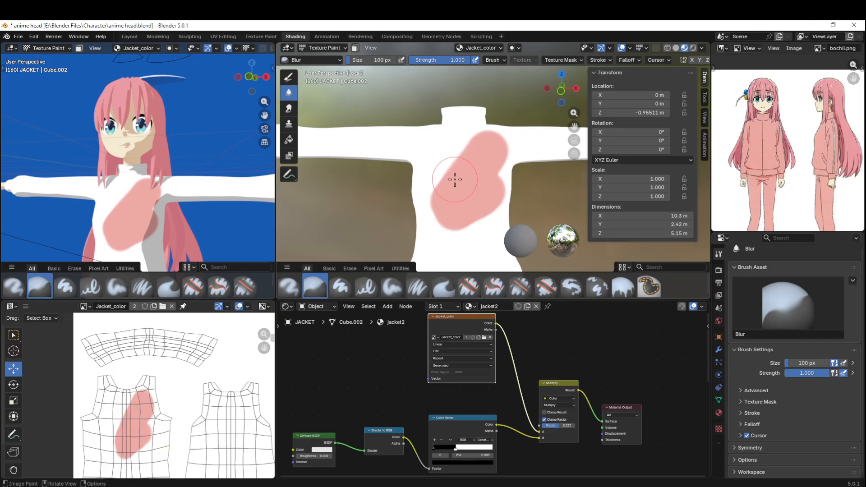
scroll(454, 179, "up", 2)
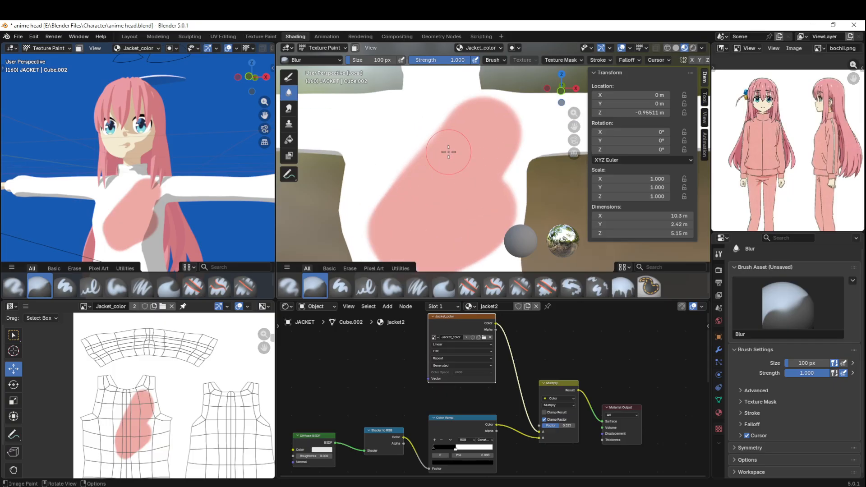
left_click(289, 110)
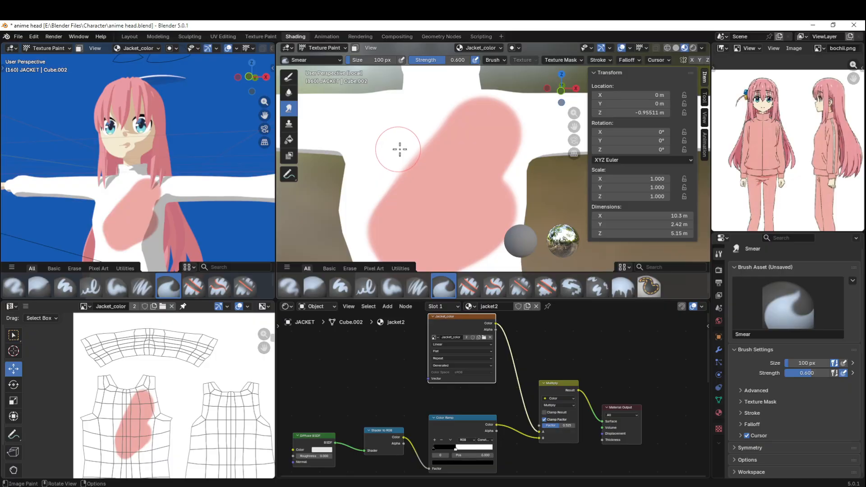
mouse_move(400, 149)
left_mouse_down()
mouse_move(451, 166)
mouse_move(425, 168)
mouse_move(418, 131)
mouse_move(396, 149)
left_mouse_up()
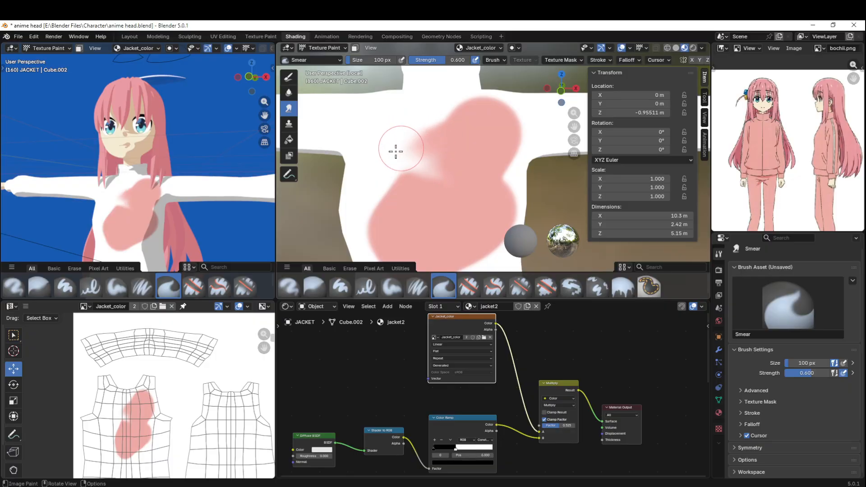
- Try the Clone tool at 100 px over the upper edge of the pink chest patch
left_click(288, 123)
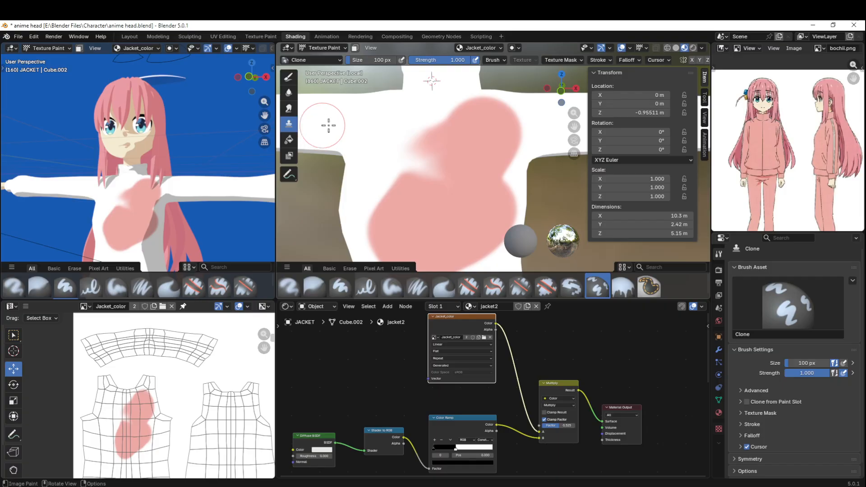
mouse_move(435, 130)
left_mouse_down()
mouse_move(431, 122)
mouse_move(422, 135)
mouse_move(420, 126)
mouse_move(468, 116)
left_mouse_up()
left_click(460, 118, "ctrl")
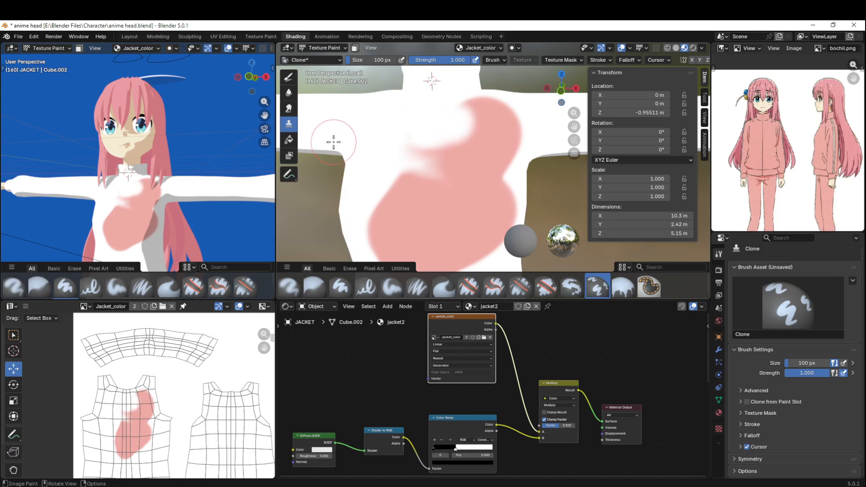
- Try the Fill tool by flooding the whole jacket with the sampled pink
left_click(289, 140)
left_click(428, 153)
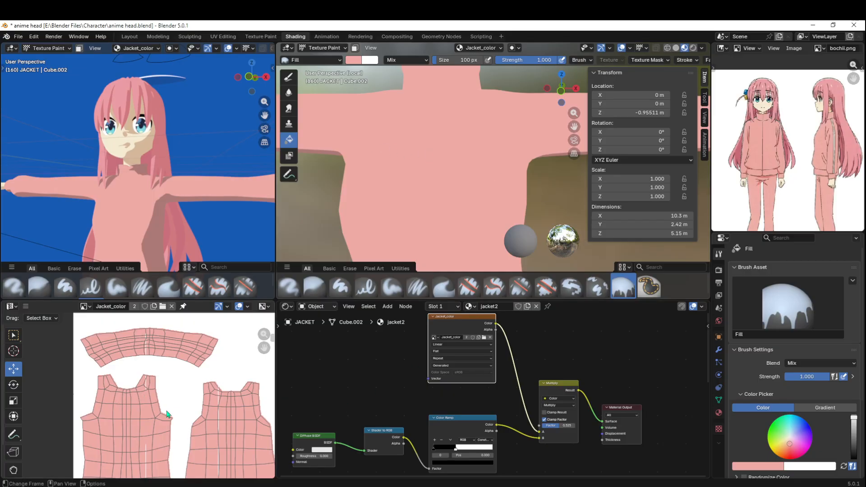
scroll(167, 414, "up", 3)
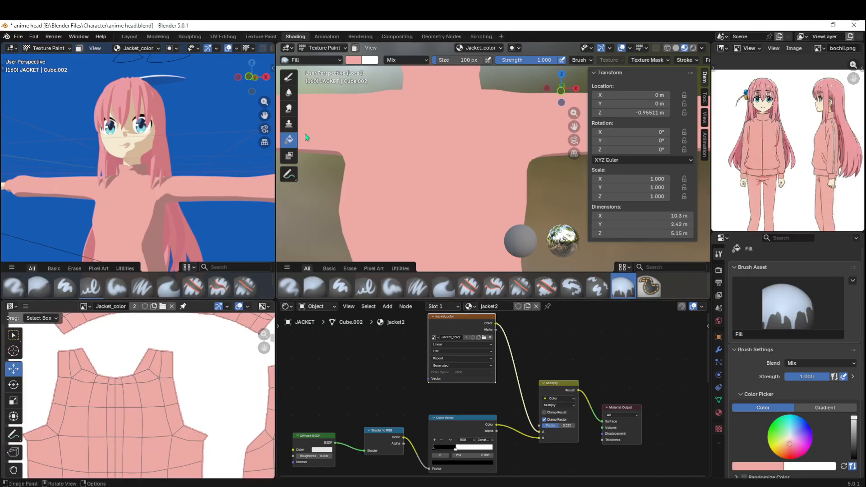
- Try the Mask tool on the jacket's shoulder and undo back to before the pink fill
left_click(293, 157)
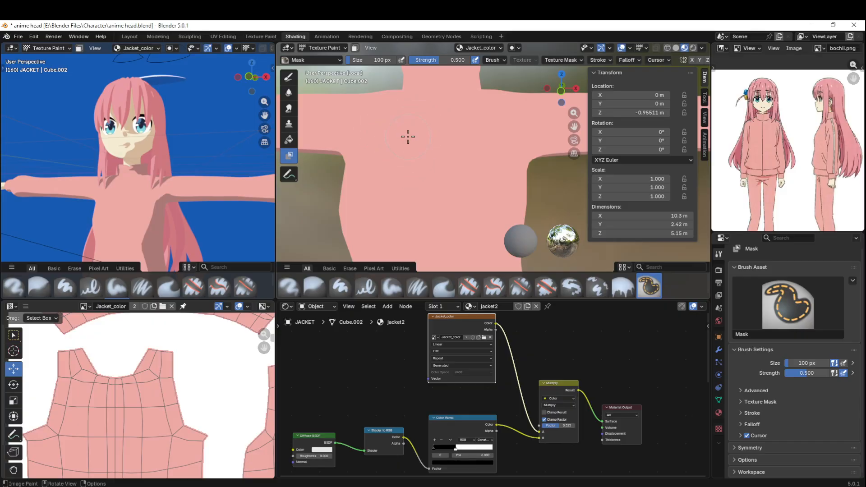
scroll(409, 145, "down", 3)
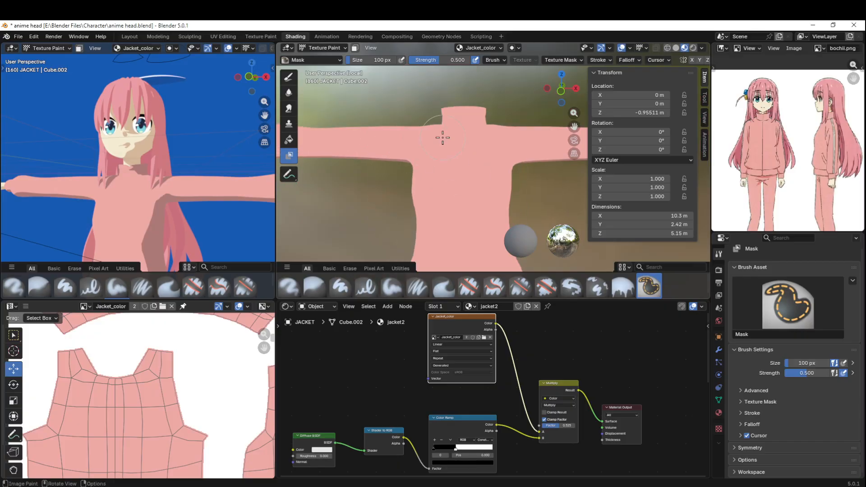
left_click(408, 147)
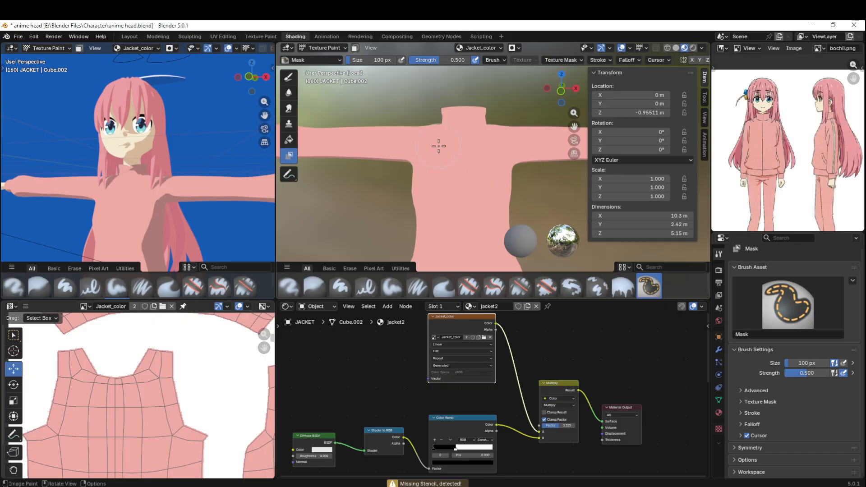
key("ctrl+z")
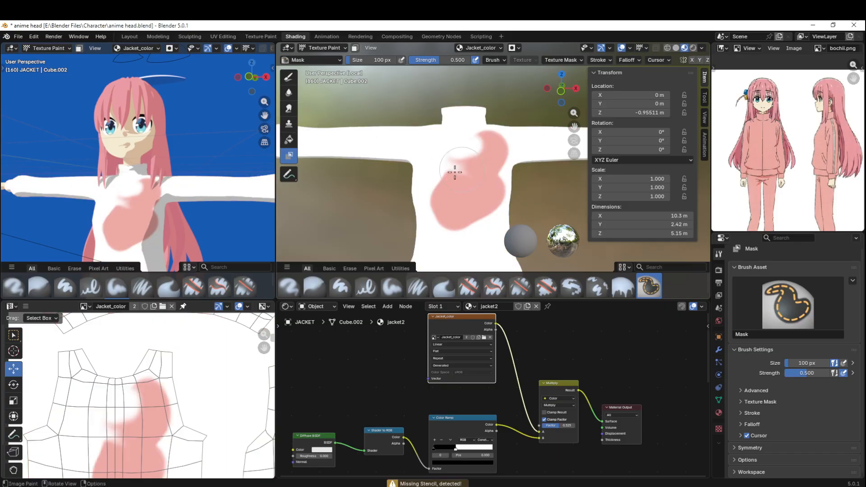
- Fill the entire jacket with the sampled pink and check the coverage on the UV layout and around the model
left_click(289, 139)
left_click(452, 172)
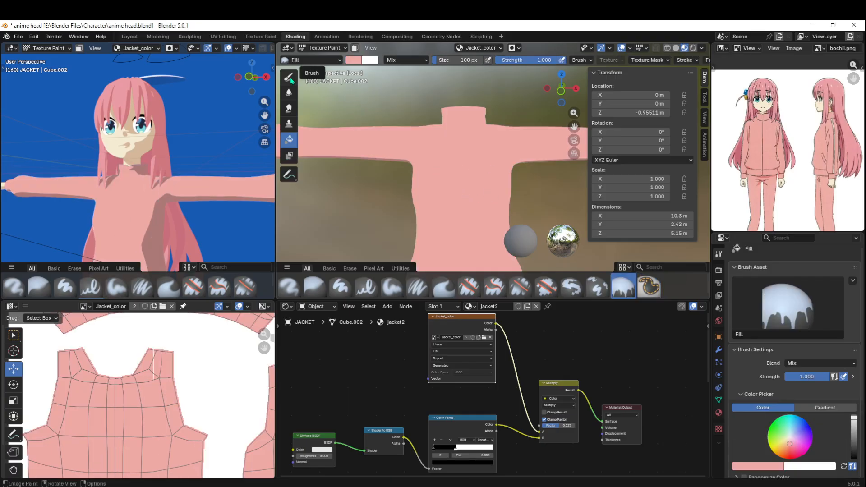
scroll(164, 405, "down", 3)
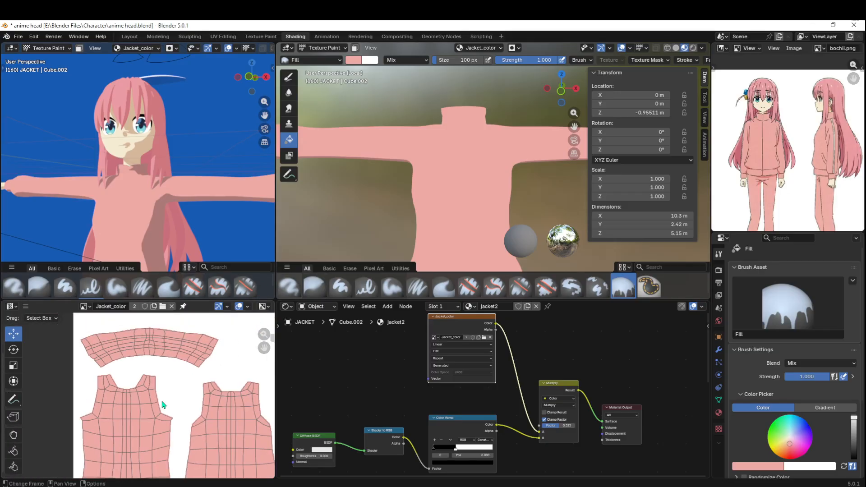
scroll(163, 405, "up", 3)
scroll(469, 192, "down", 3)
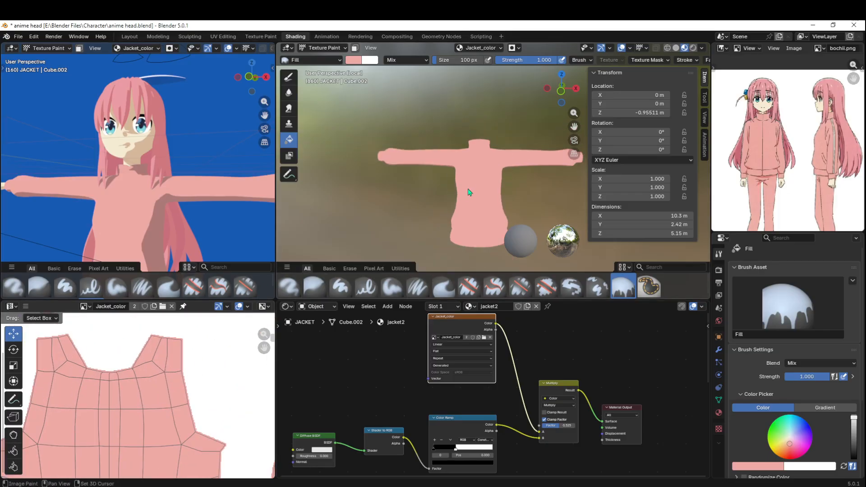
mouse_move(469, 192)
middle_mouse_down()
mouse_move(429, 175)
mouse_move(453, 175)
mouse_move(312, 180)
middle_mouse_up()
middle_click_drag(495, 205, 553, 206)
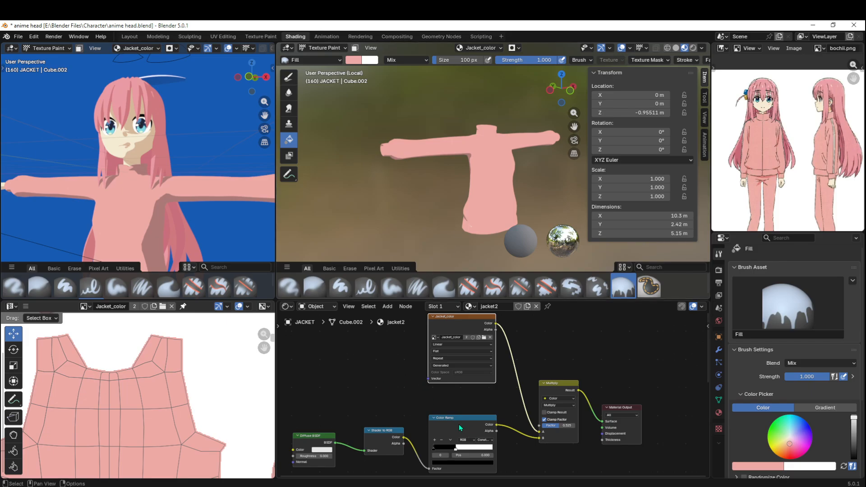
- Set the Color Ramp's black stop at position 0.000 to the pink sampled from the reference figure's jacket
middle_click_drag(384, 371, 357, 321)
mouse_move(373, 378)
middle_mouse_down()
mouse_move(440, 393)
mouse_move(446, 380)
middle_mouse_up()
middle_click_drag(475, 215, 394, 184)
scroll(126, 210, "up", 2)
middle_click_drag(126, 211, 133, 97, "shift")
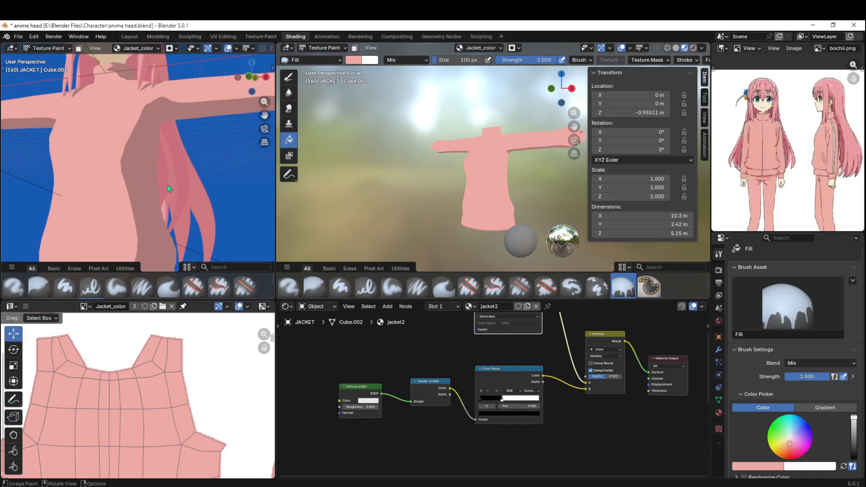
scroll(502, 409, "up", 4)
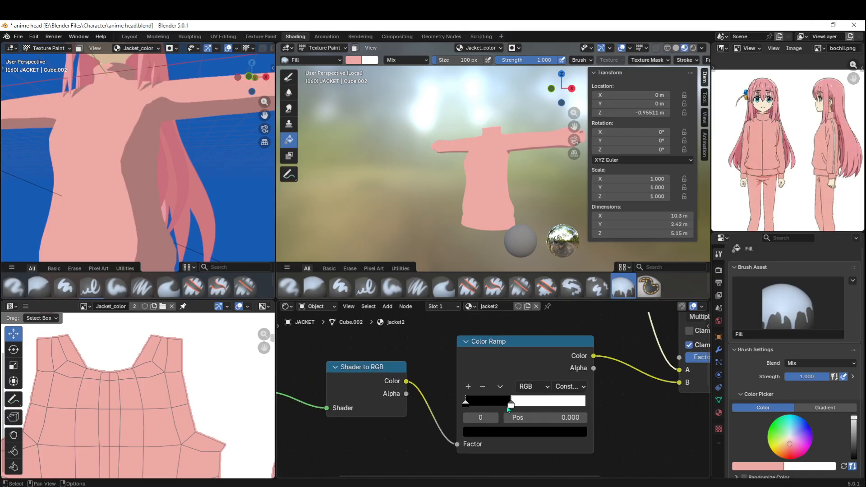
left_click(495, 433)
left_click(565, 415)
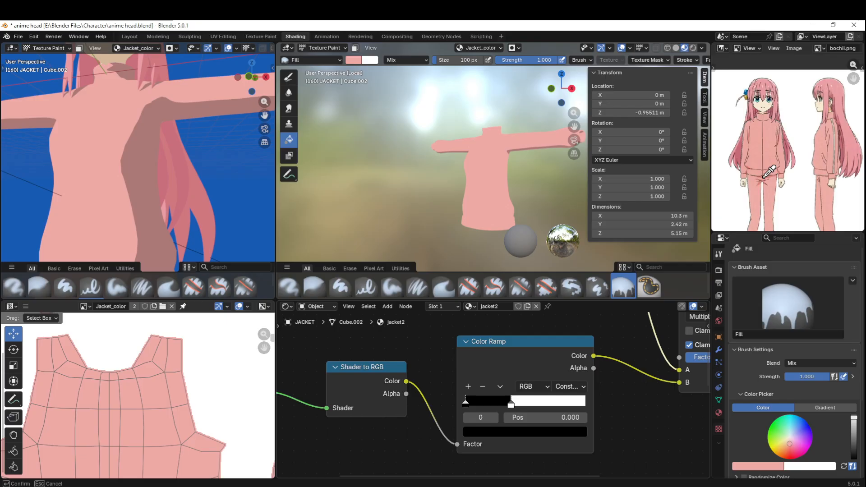
left_click(764, 177)
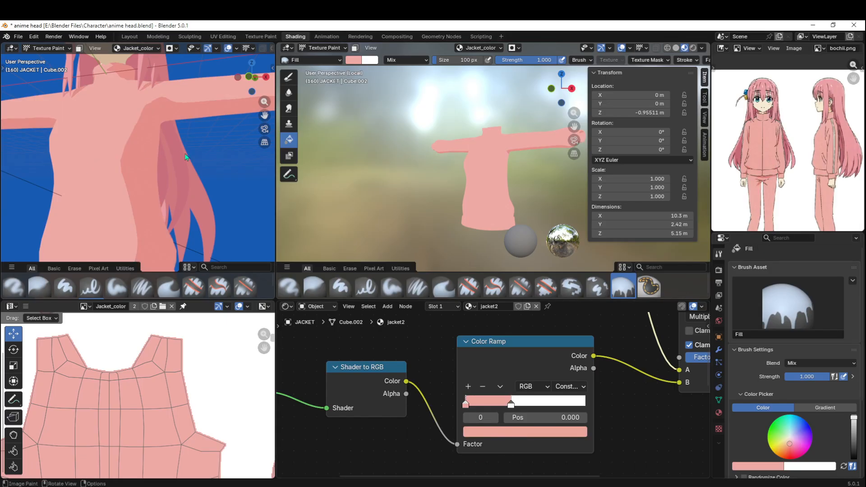
- Change the Color Ramp's first stop to a darker magenta, #A95280FF, for the jacket's shadows
middle_click_drag(671, 395, 533, 427)
middle_click_drag(490, 377, 534, 348)
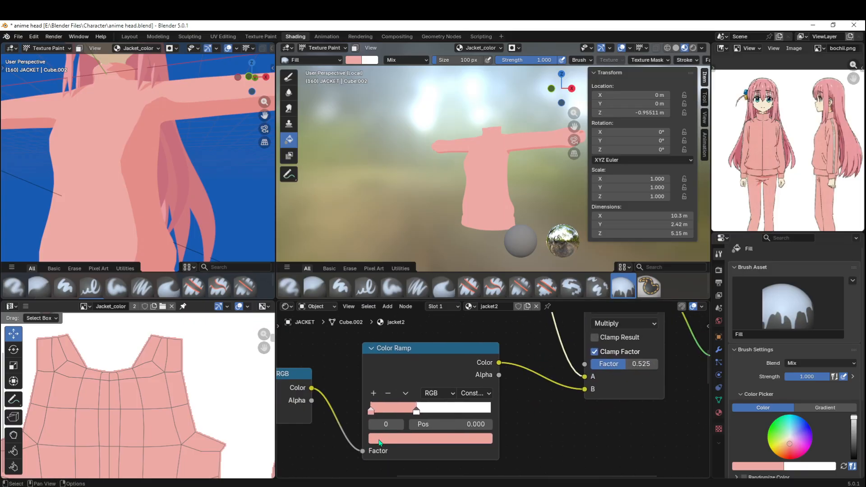
left_click(379, 442)
left_click_drag(474, 251, 473, 268)
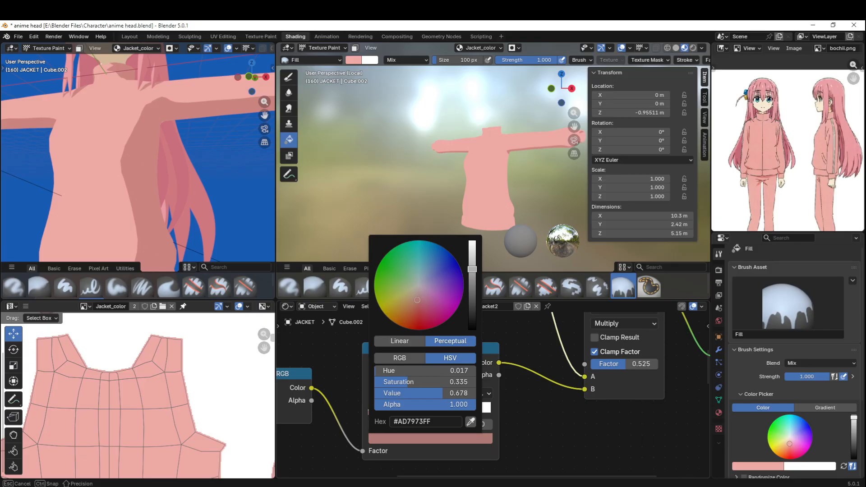
left_click_drag(417, 300, 425, 301)
mouse_move(474, 267)
left_mouse_down()
mouse_move(472, 257)
mouse_move(472, 269)
left_mouse_up()
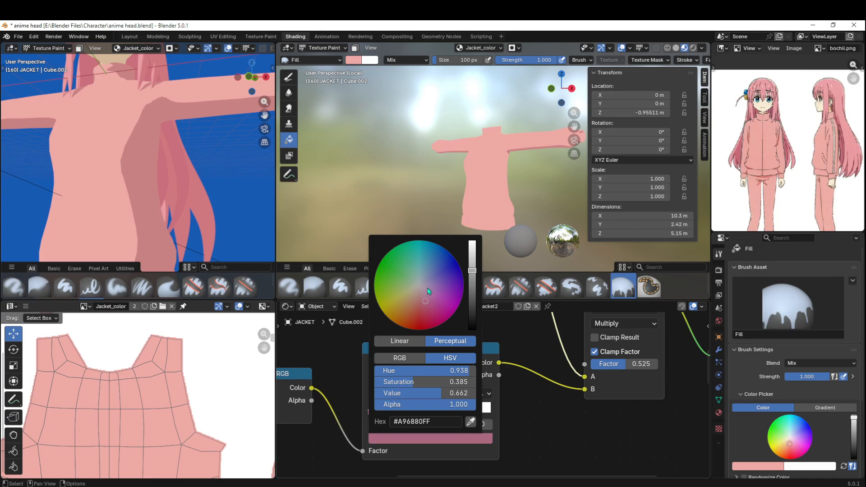
left_click_drag(427, 288, 431, 305)
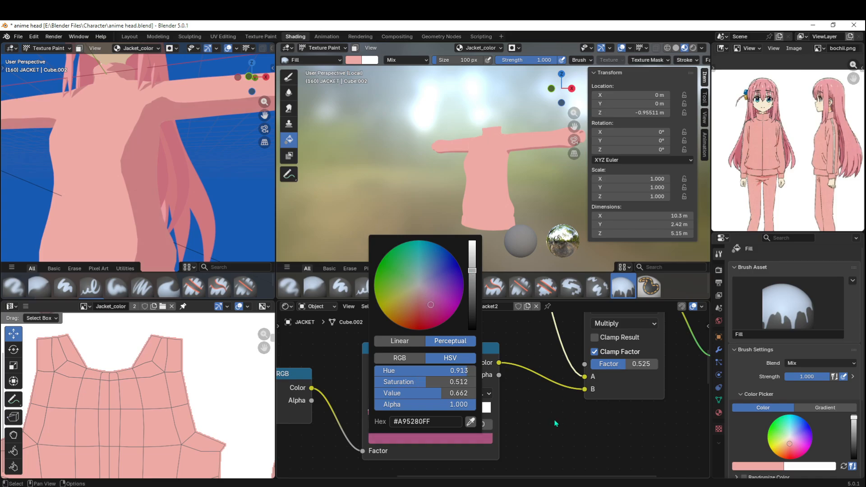
middle_click_drag(481, 174, 507, 190)
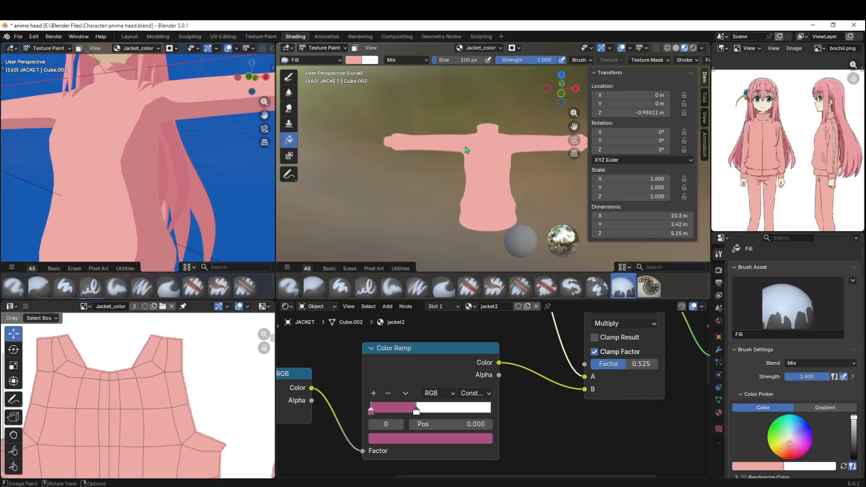
- Check the whole Jacket_color UV layout and save the anime head file
middle_click_drag(467, 150, 497, 162)
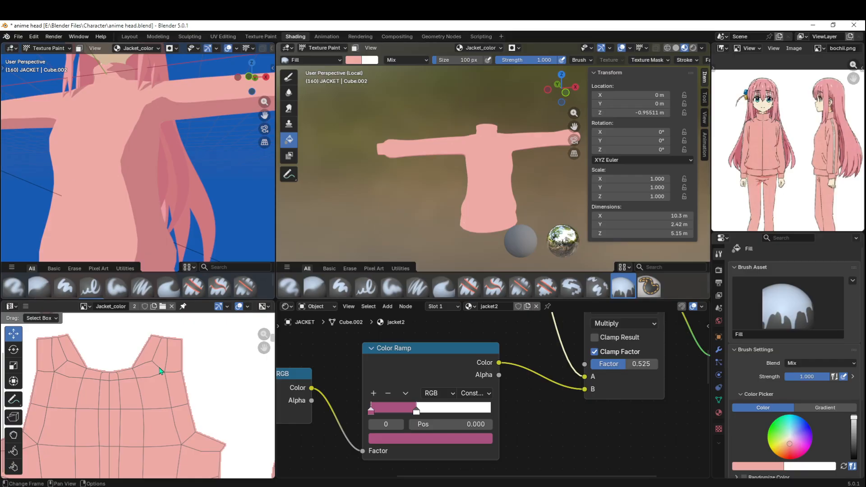
scroll(189, 364, "down", 5)
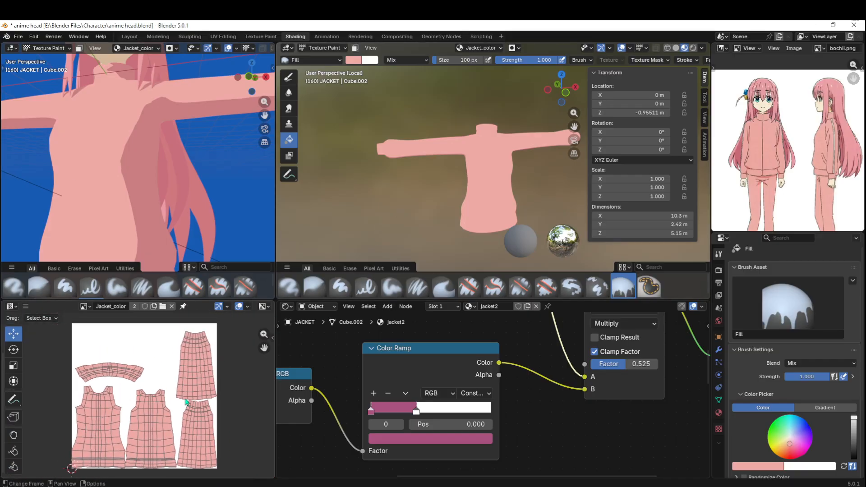
middle_click_drag(176, 392, 169, 387)
key("ctrl+s")
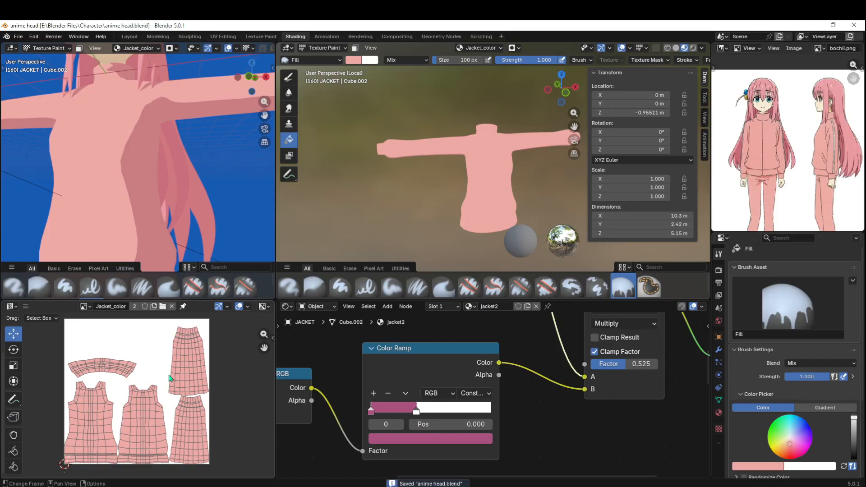
- Show the isolated jacket from the front and activate the Paint Hard brush
middle_click_drag(504, 168, 490, 156)
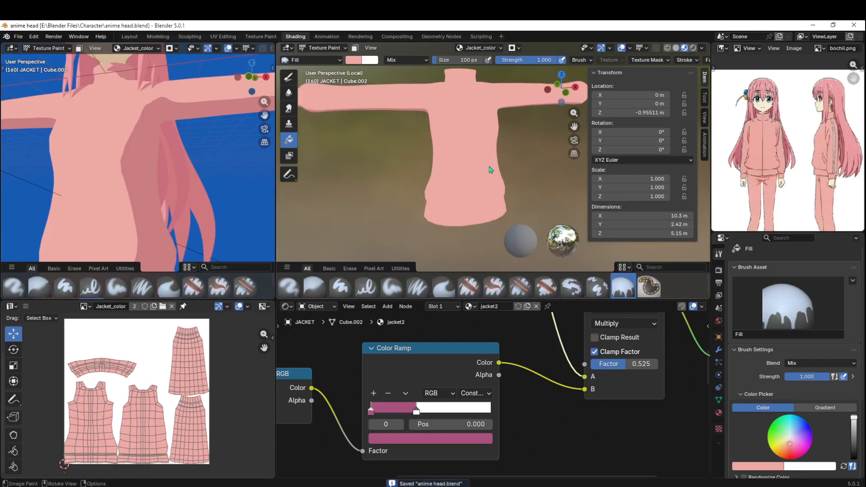
left_click(566, 93)
middle_click_drag(474, 146, 438, 149, "shift")
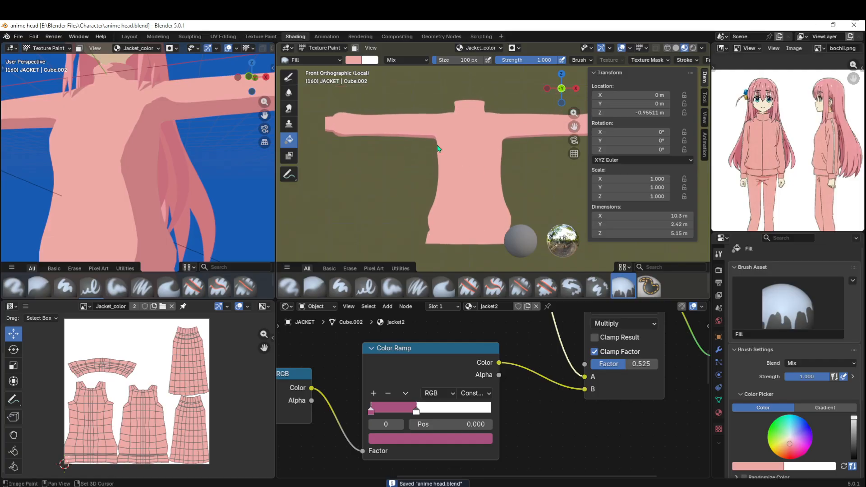
left_click(289, 77)
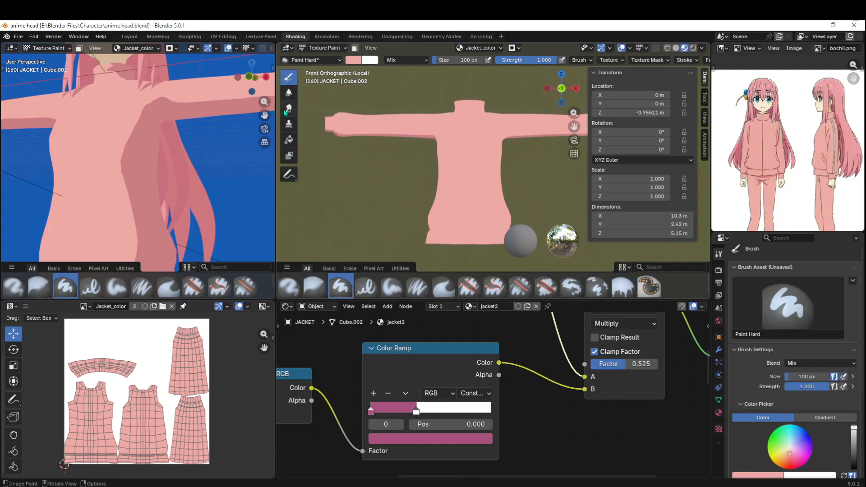
left_click_drag(276, 121, 185, 124)
- Switch to the Texture Paint workspace and give the 3D viewport a wider area with a front view in rendered shading
left_click(261, 37)
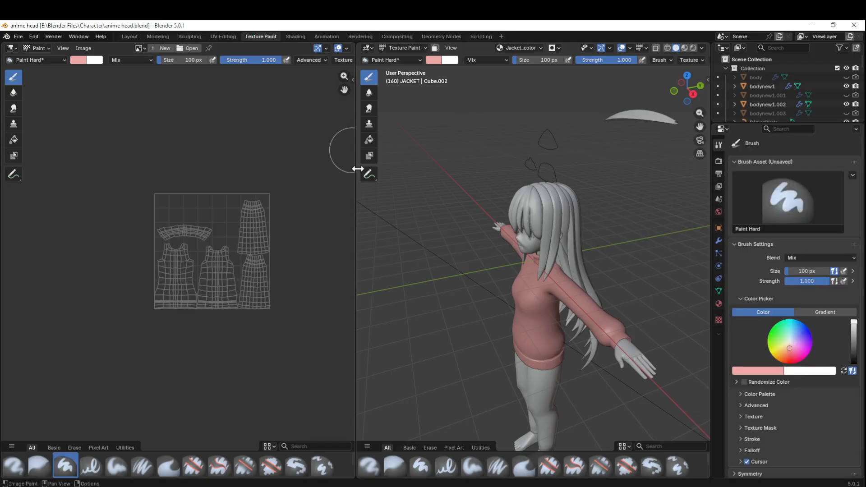
scroll(271, 230, "up", 4)
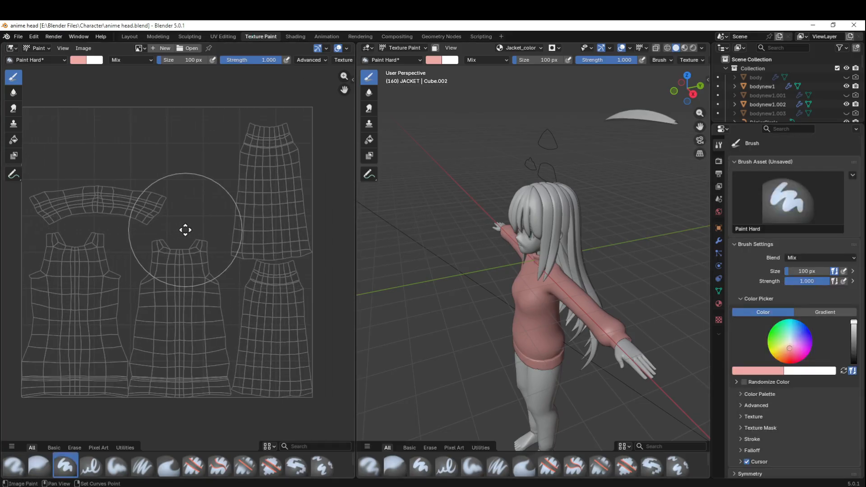
left_click(675, 92)
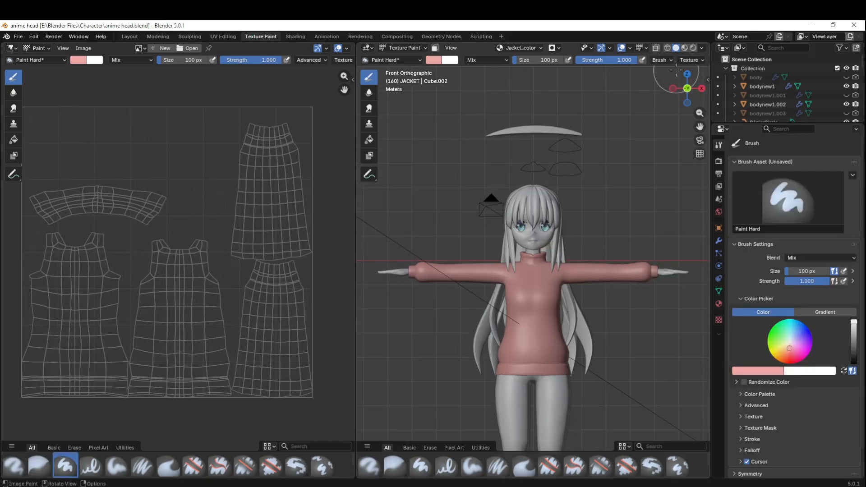
left_click(693, 48)
left_click(685, 48)
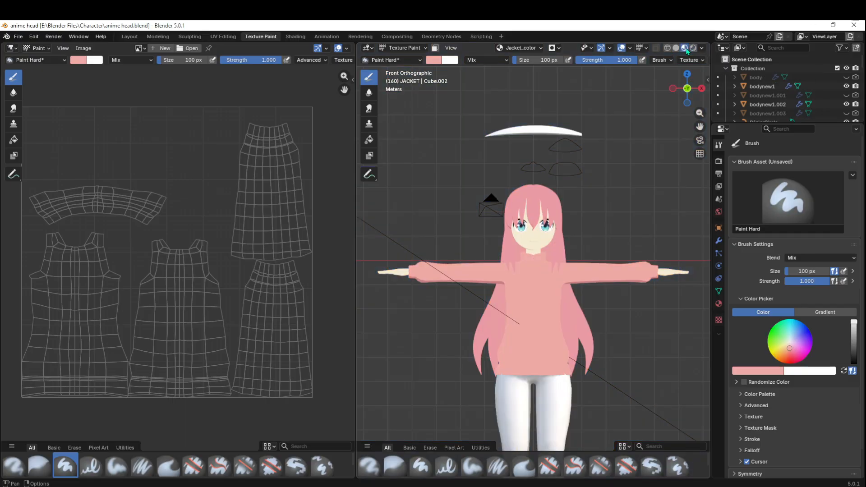
left_click(693, 48)
scroll(557, 251, "up", 5)
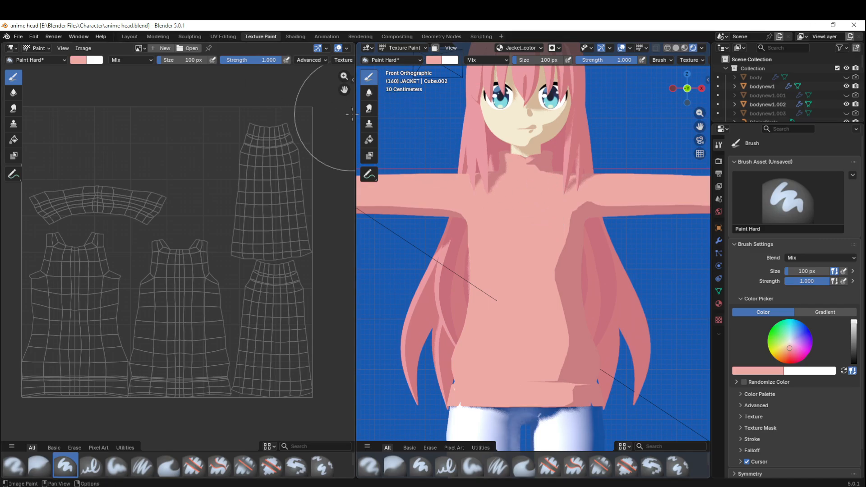
left_click_drag(356, 120, 304, 120)
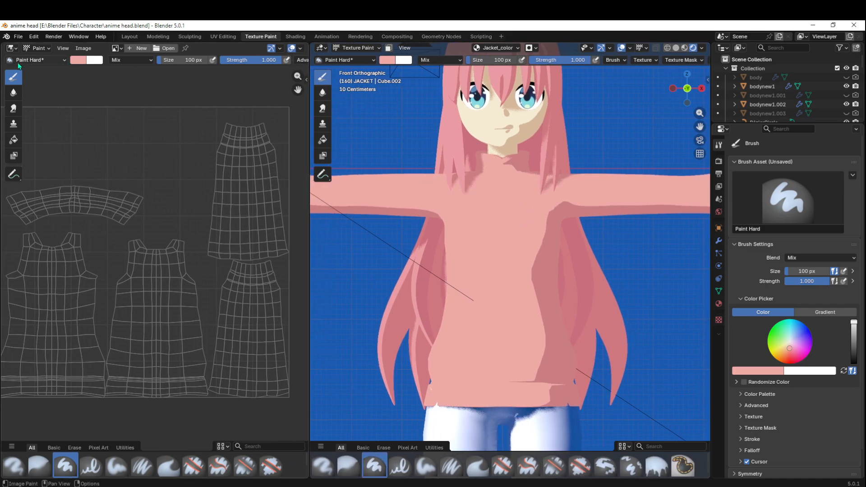
left_click(11, 48)
left_click(36, 95)
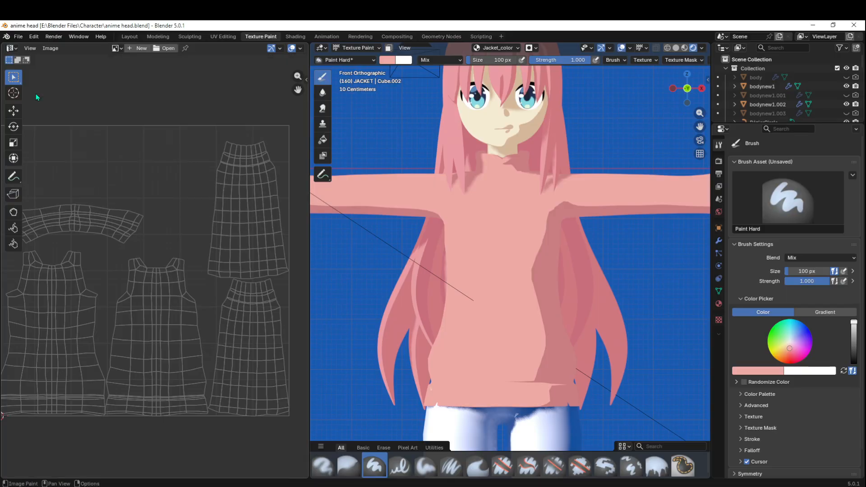
left_click(12, 48)
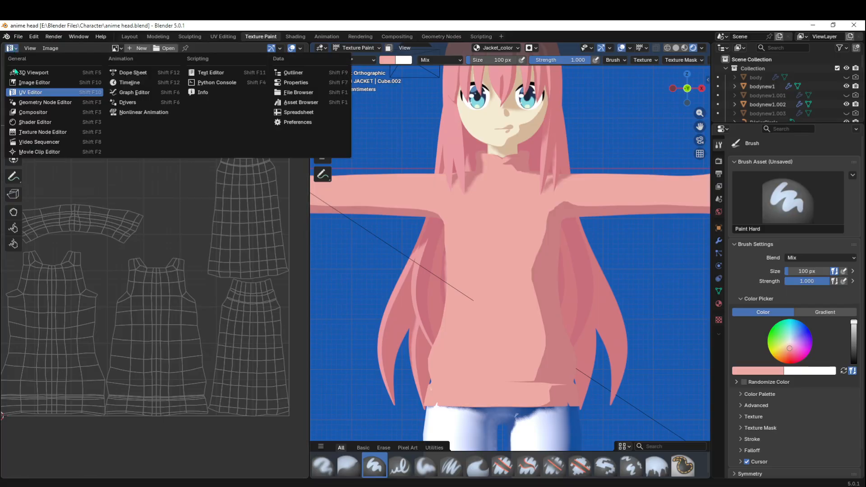
left_click(29, 86)
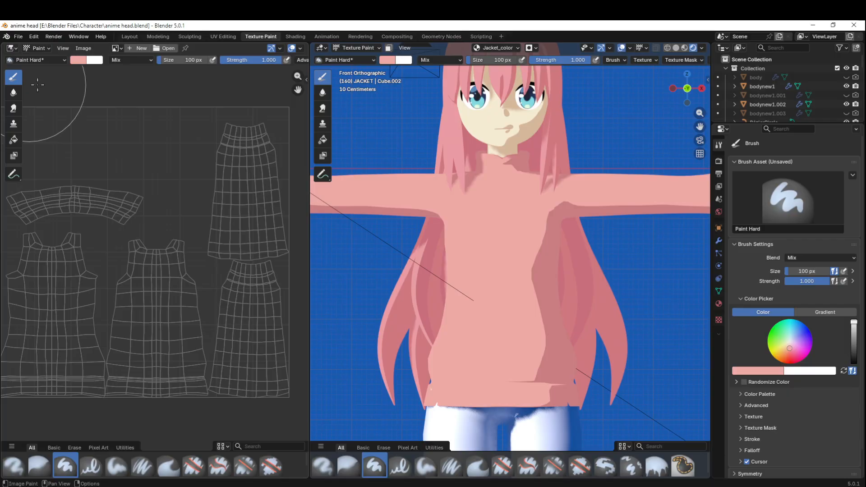
- Load bochii.png in the Image Editor beside the viewport and look over the reference figures
left_click(116, 48)
left_click(131, 67)
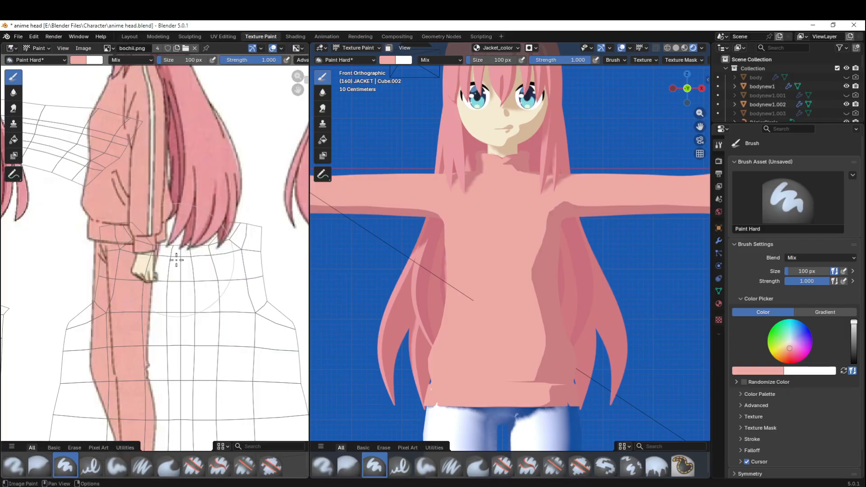
scroll(176, 261, "down", 3)
scroll(138, 118, "up", 2)
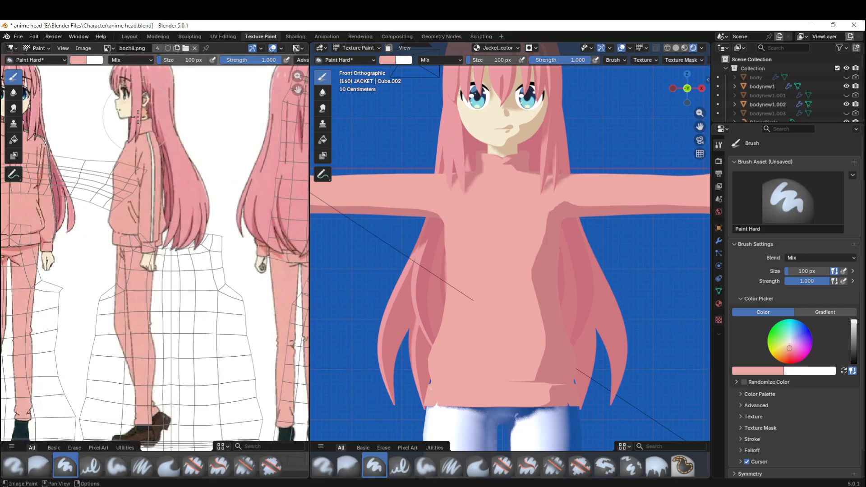
scroll(138, 118, "down", 3)
- Display the Jacket_color image in the Image Editor with its full UV layout in view
left_click(108, 48)
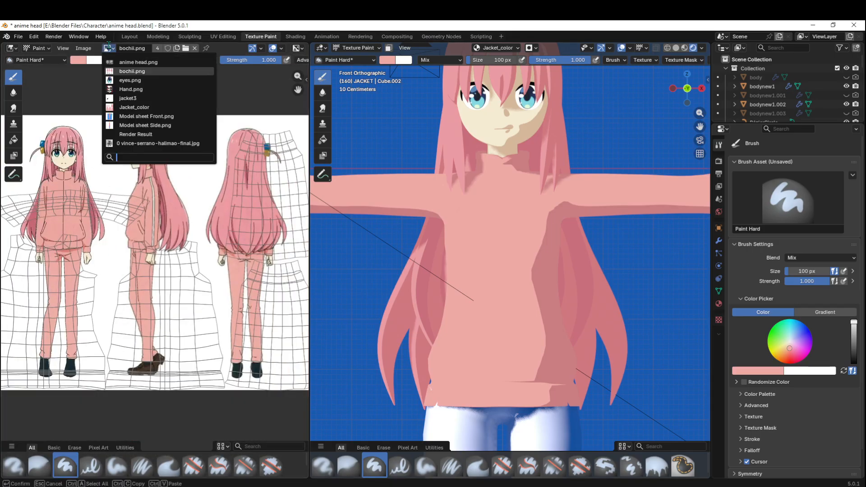
mouse_move(115, 71)
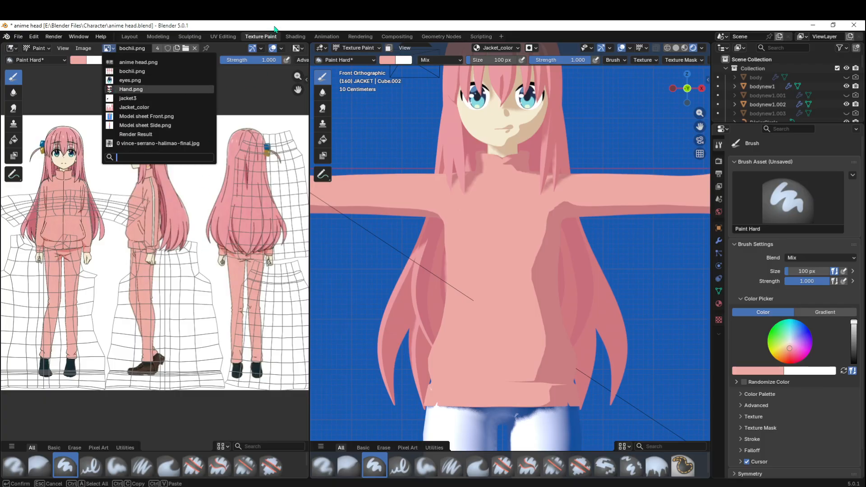
left_click(141, 108)
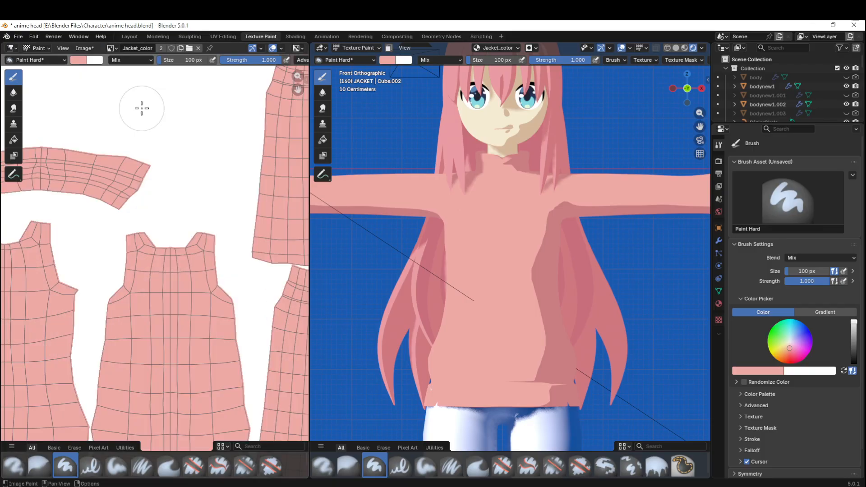
scroll(119, 201, "down", 4)
- Turn the Outliner area into an Image Editor showing bochii.png and make that area taller
left_click(721, 48)
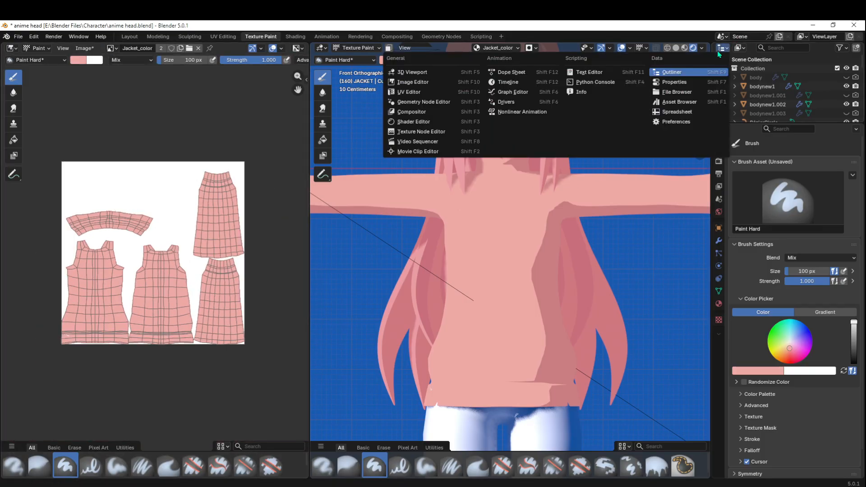
left_click(435, 83)
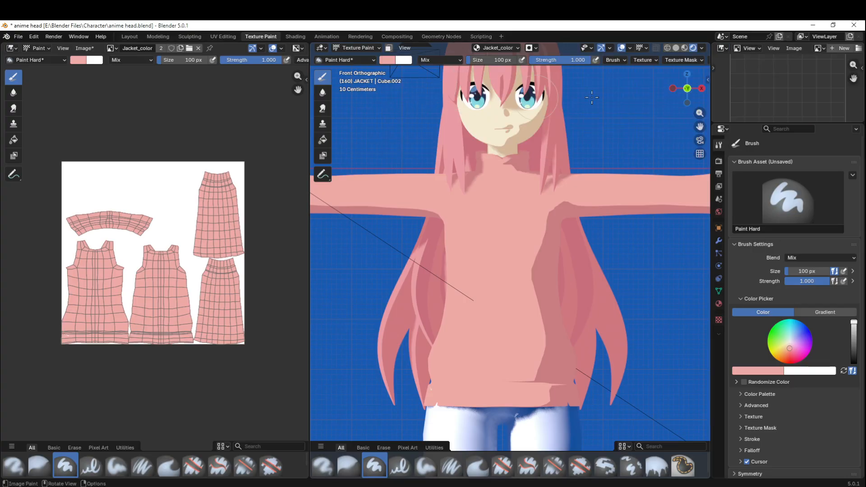
left_click(818, 48)
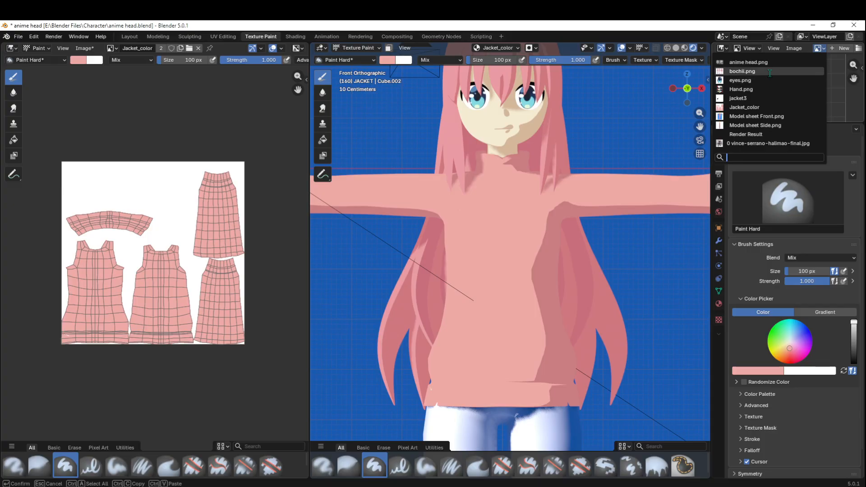
left_click(767, 71)
left_click_drag(782, 123, 782, 183)
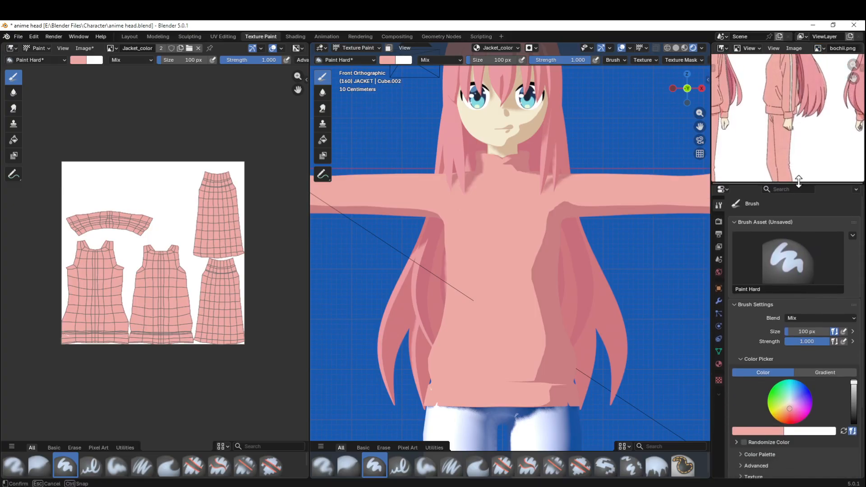
- Set the brush to 56 px, strength 0.662 and a blue-violet color, and paint a vertical test stroke down the jacket's front
scroll(453, 127, "down", 2)
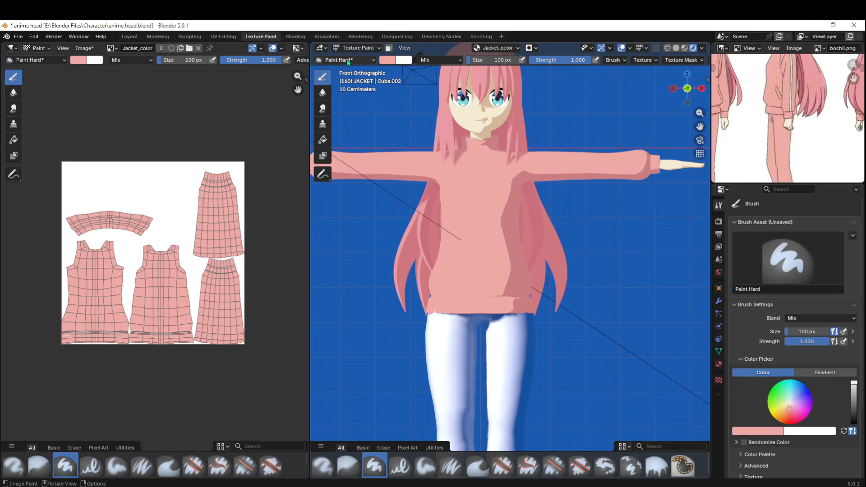
mouse_move(494, 60)
left_mouse_down()
mouse_move(537, 60)
mouse_move(484, 60)
left_mouse_up()
left_click_drag(580, 62, 560, 62)
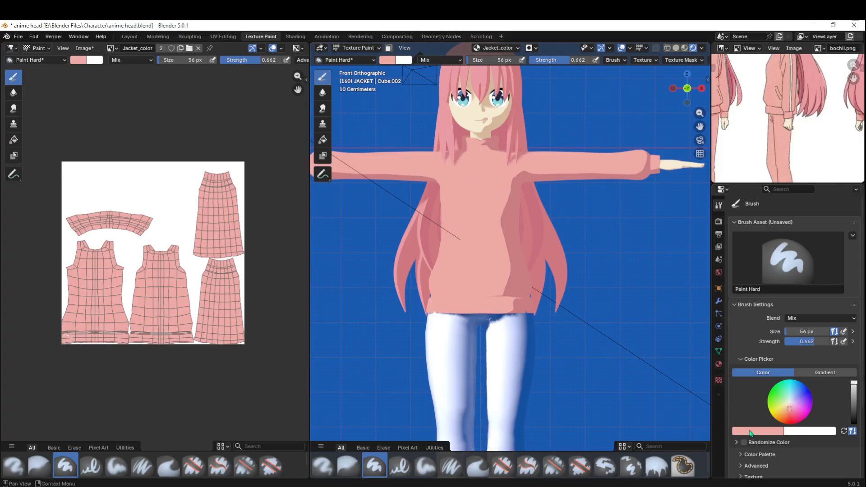
left_click(809, 395)
left_click_drag(490, 174, 500, 270)
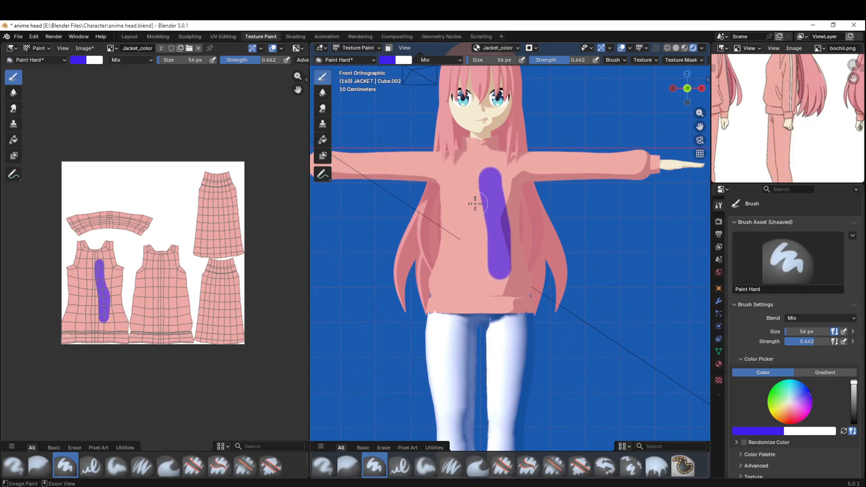
- Swap the brush's primary and secondary colors back and forth between blue-violet and white
scroll(475, 204, "up", 2)
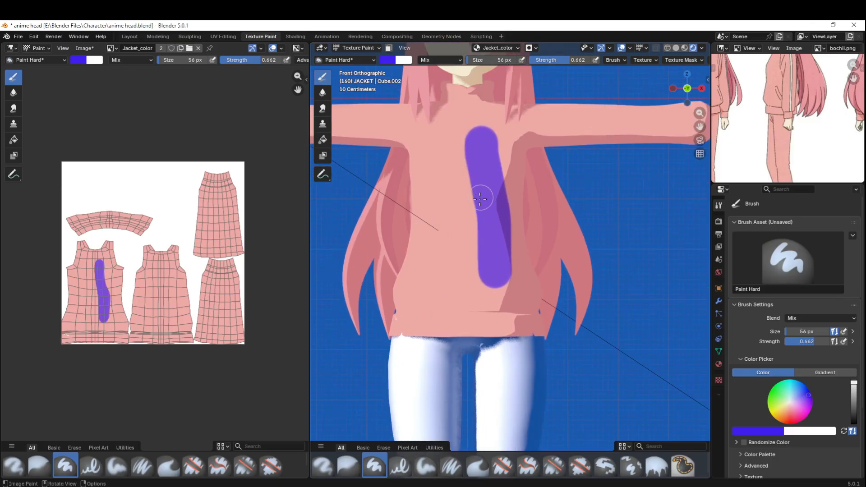
key("x")
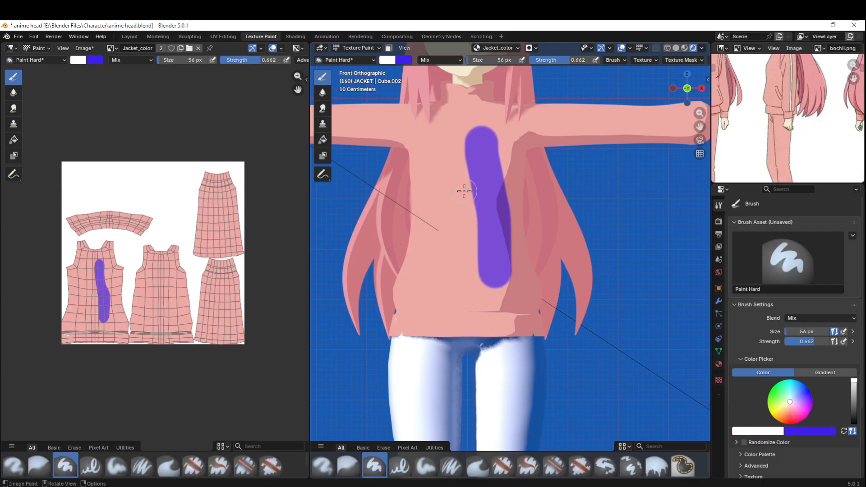
key("x")
key("x")
key("x")
key("x")
key("x")
key("x")
key("x")
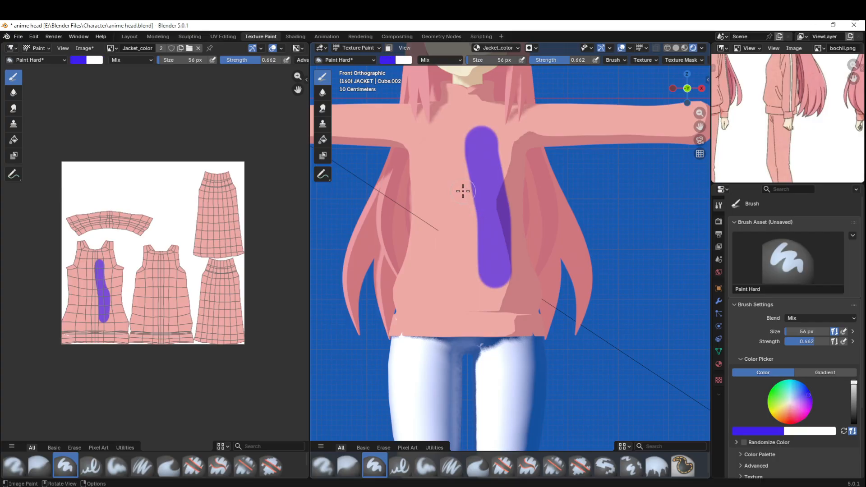
key("x")
key("x")
key("x")
key("x")
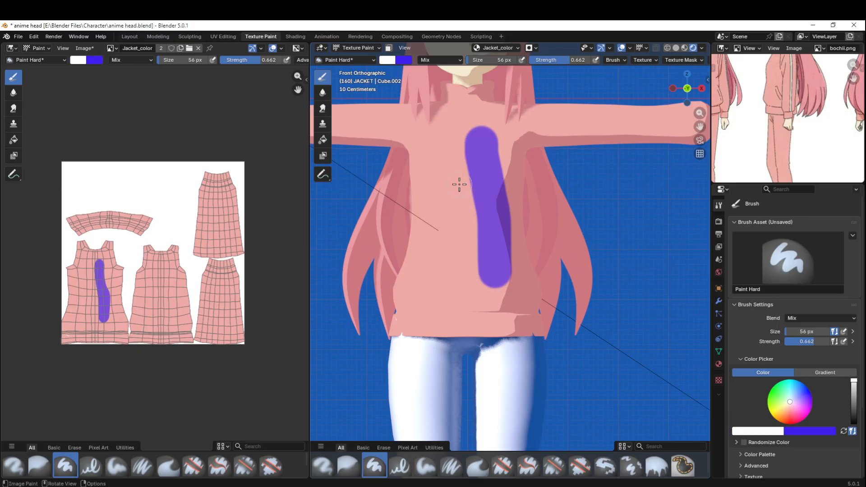
key("x")
- Paint overlapping white and blue-violet test strokes beside the vertical stroke on the chest, swapping the brush colors between them
mouse_move(460, 184)
left_mouse_down()
mouse_move(454, 193)
mouse_move(465, 188)
mouse_move(456, 168)
mouse_move(449, 183)
mouse_move(479, 188)
left_mouse_up()
key("x")
key("x")
key("x")
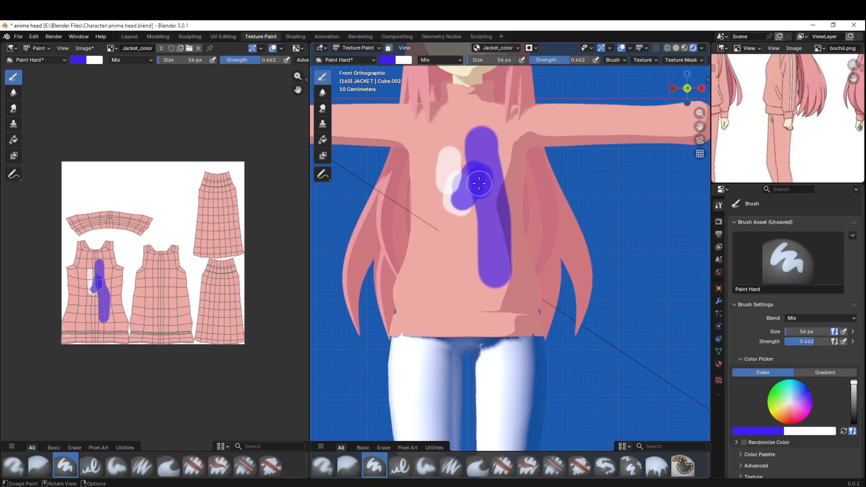
left_click(474, 180)
left_click_drag(474, 180, 472, 157)
left_click(462, 157)
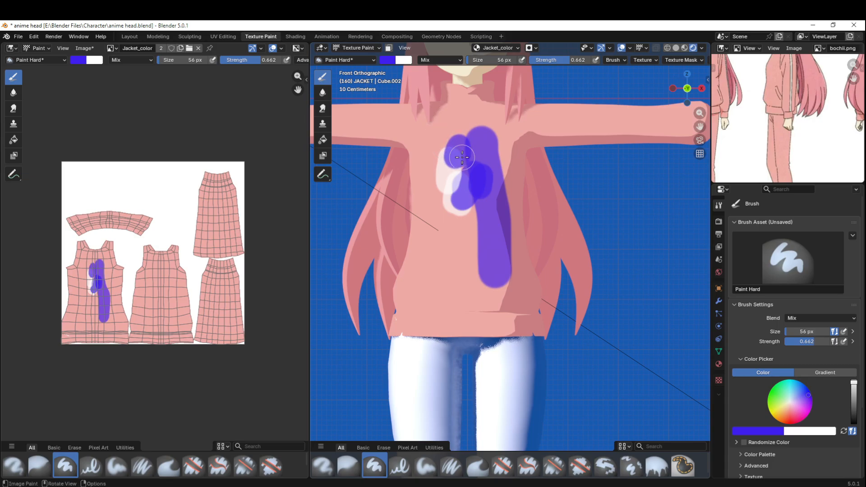
- Dab white on the chest with the temporary secondary color, and add blue-violet dabs with the primary color
left_click(433, 145, "ctrl")
key("z")
left_click(430, 177)
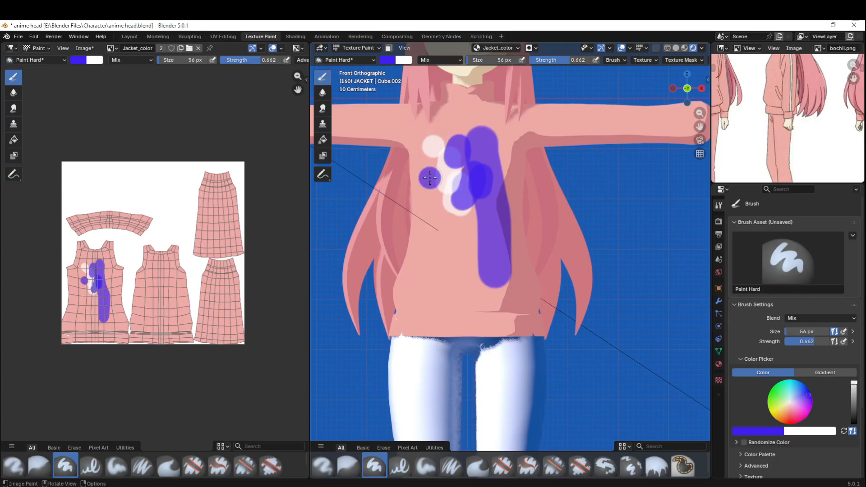
left_click(447, 159)
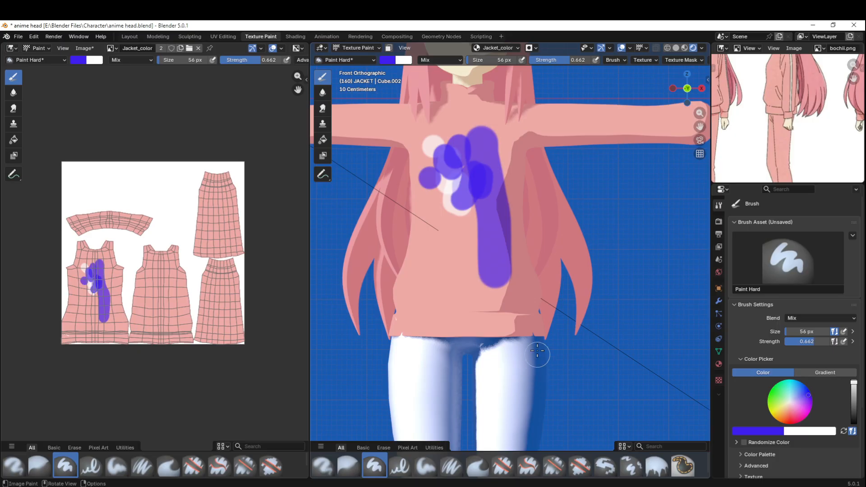
- Sample the jacket's base pink from the texture image and fill the jacket with it, covering the test strokes
left_click(323, 139)
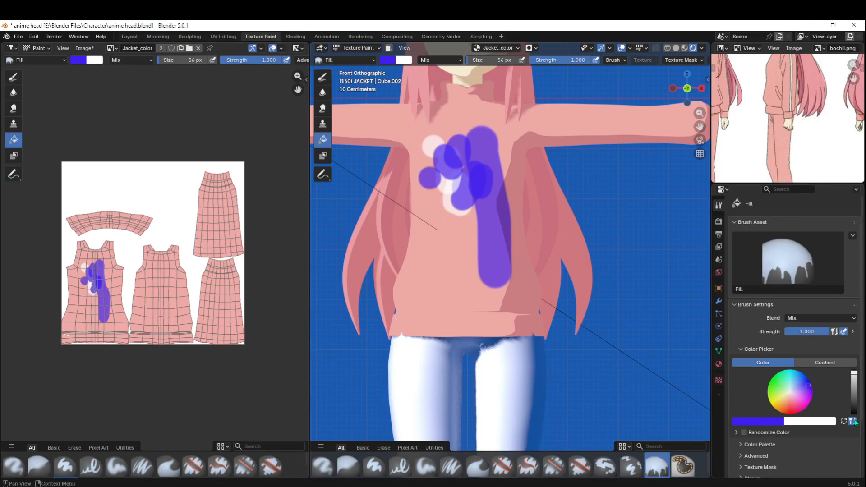
left_click(743, 421)
left_click(766, 422)
left_click(777, 409)
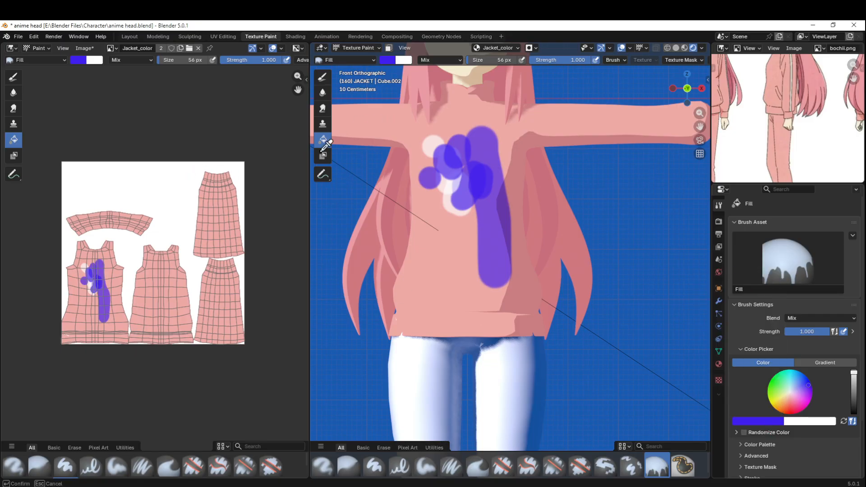
left_click(157, 253)
left_click(474, 214)
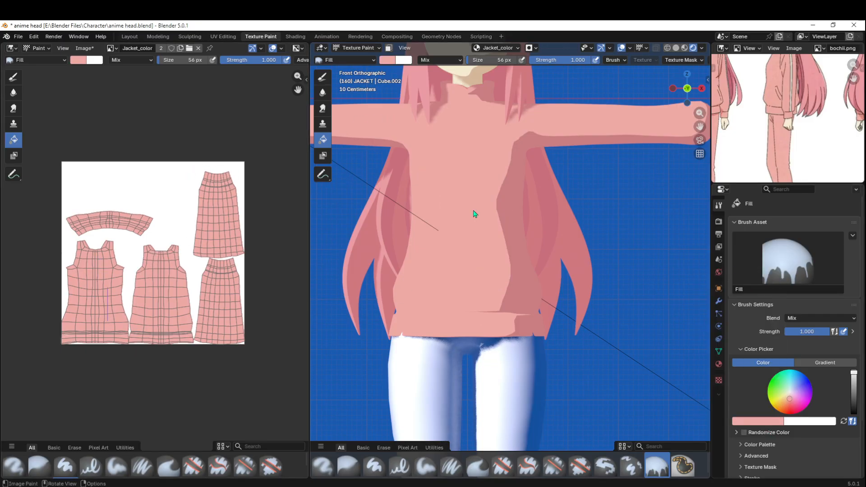
- Switch to the web browser, search for "shortcut eyedrop in blender" in a new tab, and expand the AI overview to read it
mouse_move(537, 470)
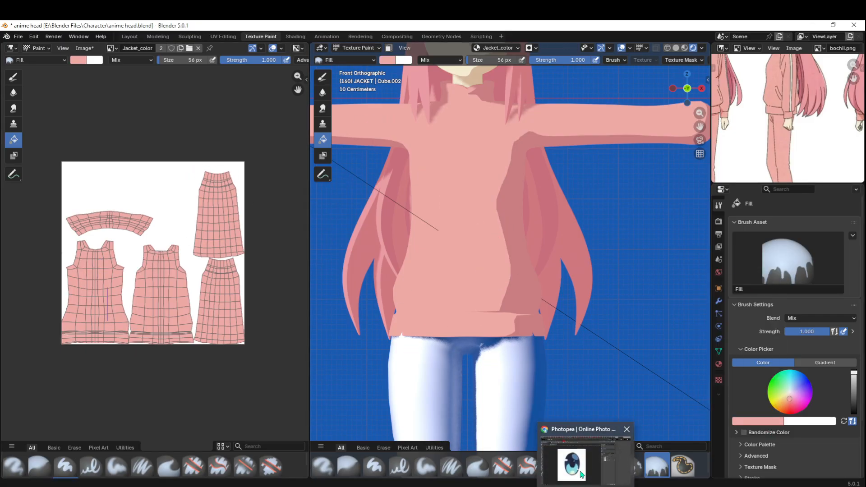
left_click(582, 473)
left_click(714, 29)
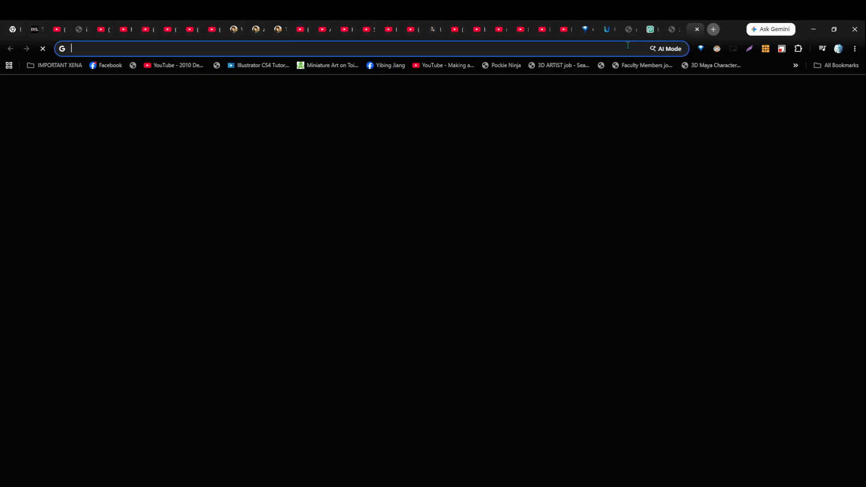
type("shortc")
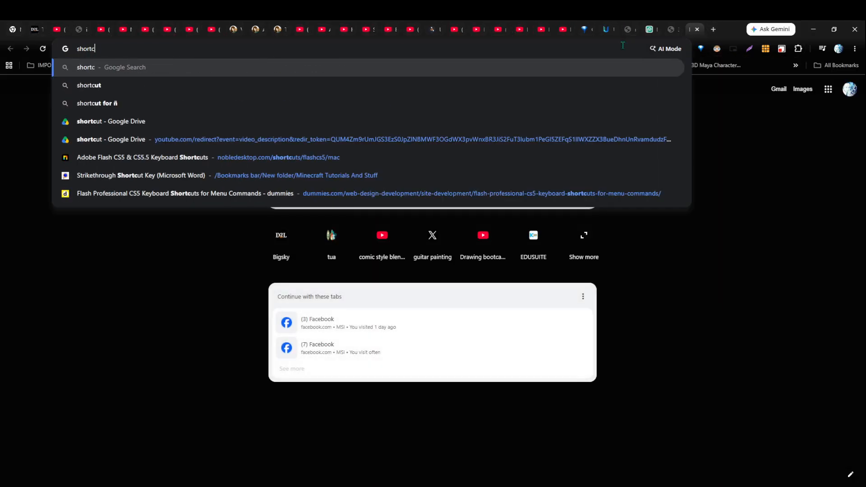
type("ut eyedrop")
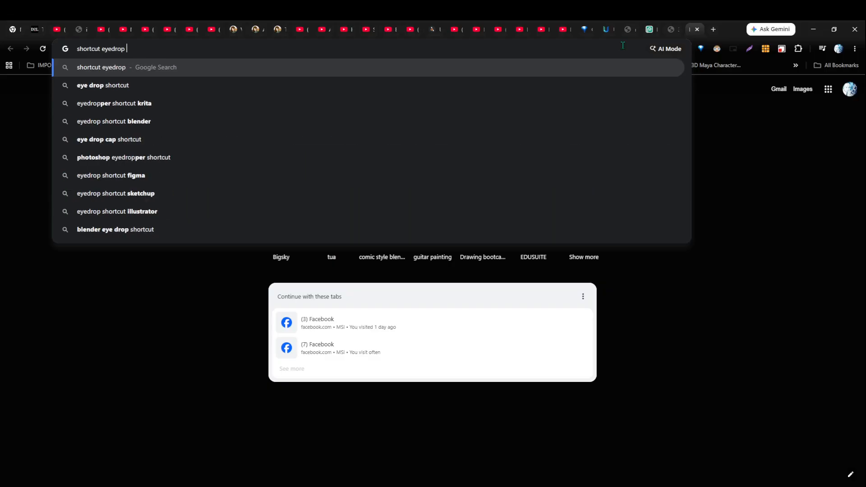
type(" in blender")
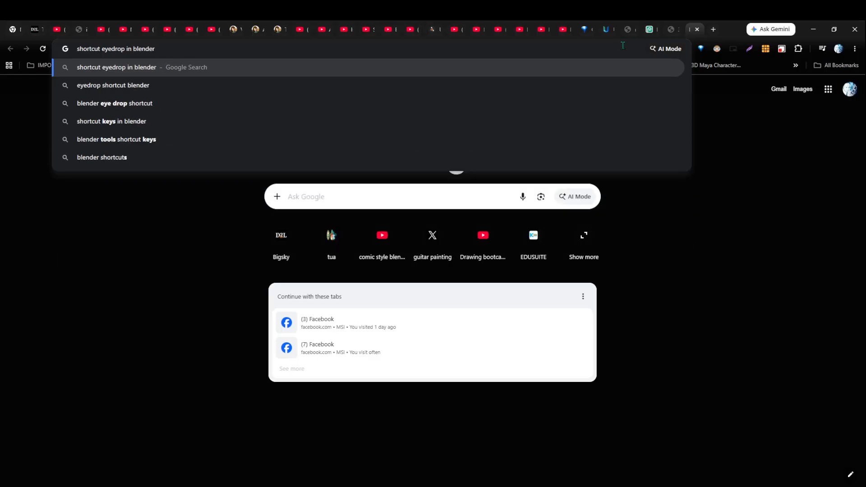
key("Return")
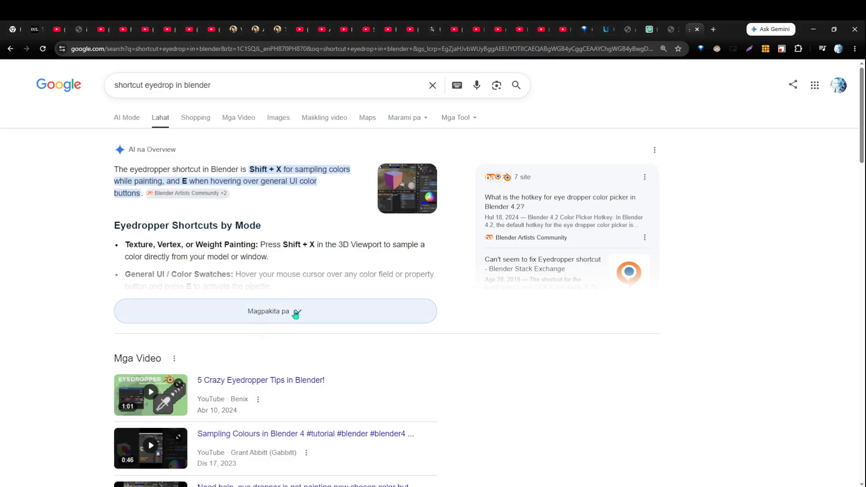
left_click(371, 314)
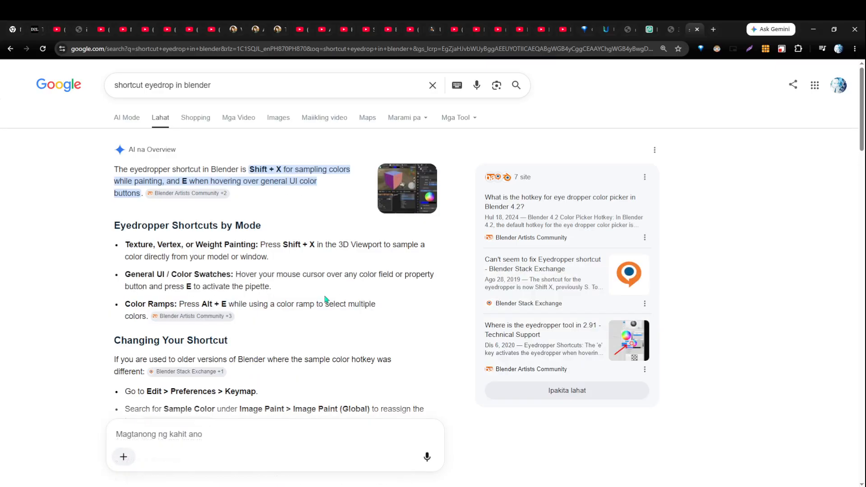
- Return to Blender, choose a light purple color, and paint a short test stroke with the brush on the jacket's chest
key("alt+Tab")
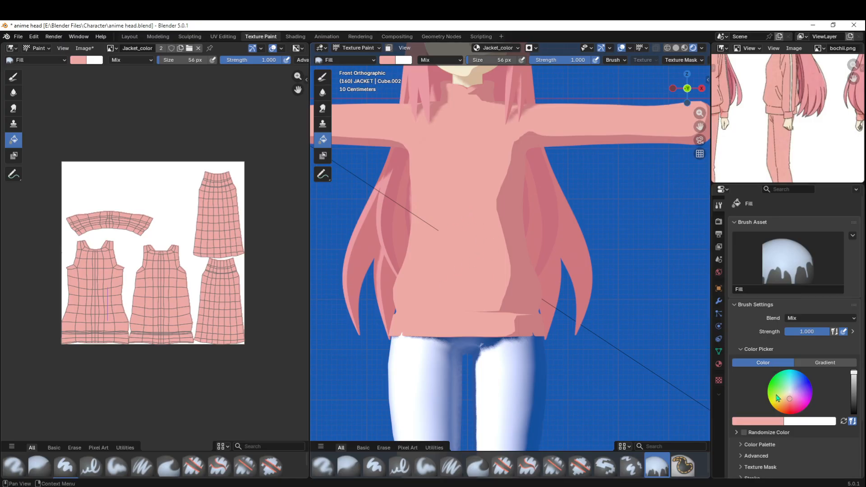
left_click_drag(795, 400, 800, 392)
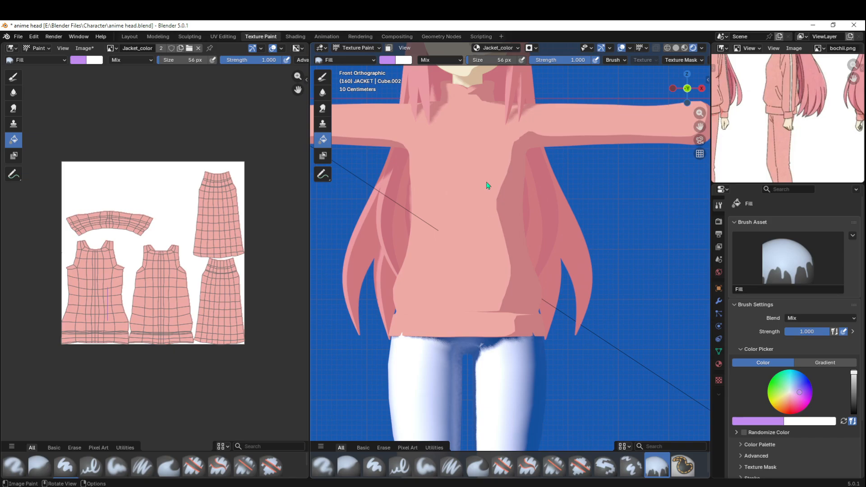
left_click(325, 75)
mouse_move(449, 176)
left_mouse_down()
mouse_move(474, 212)
mouse_move(464, 174)
mouse_move(469, 194)
left_mouse_up()
- Alternately sample the stroke's purple and the jacket's pink, painting overlapping test dabs with each beside the purple stroke
key("s")
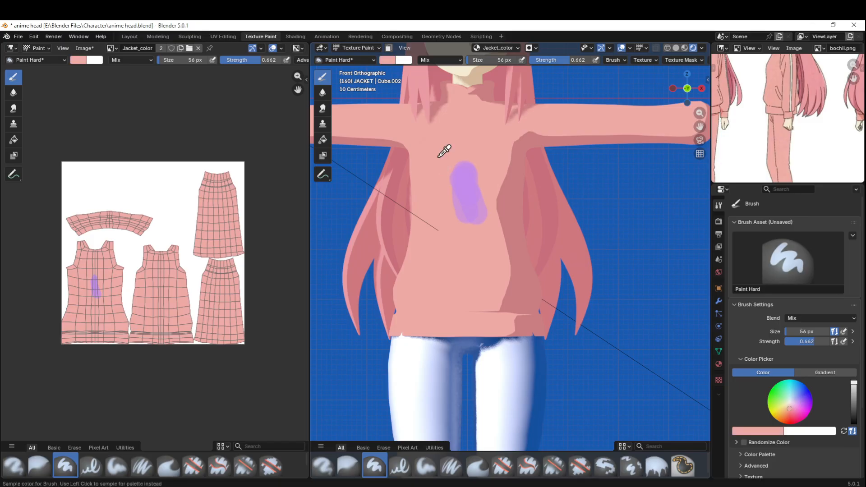
left_click_drag(448, 185, 456, 189)
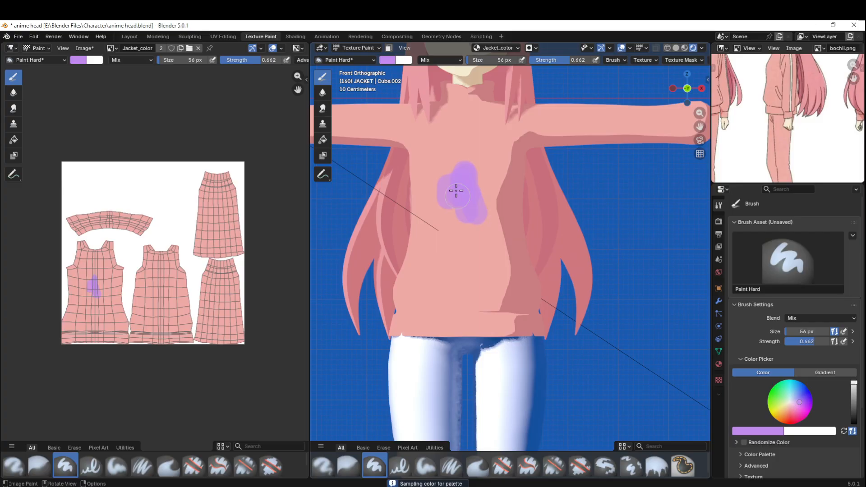
left_click_drag(448, 172, 451, 190)
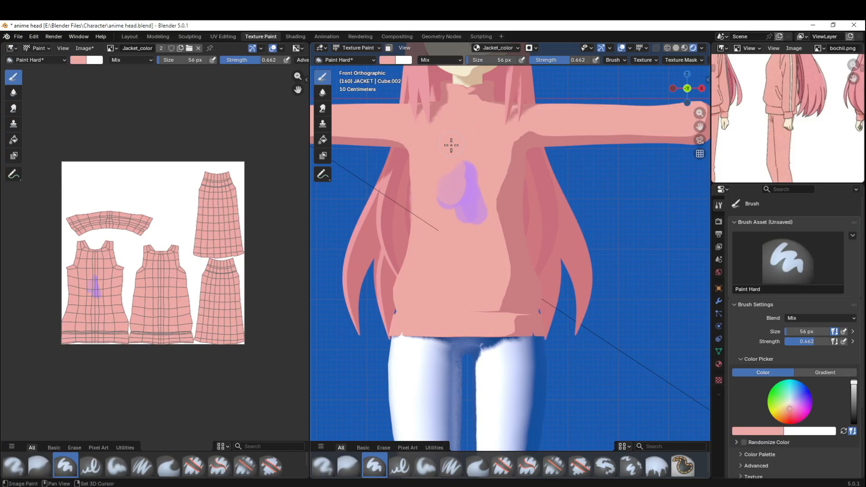
key("shift+x")
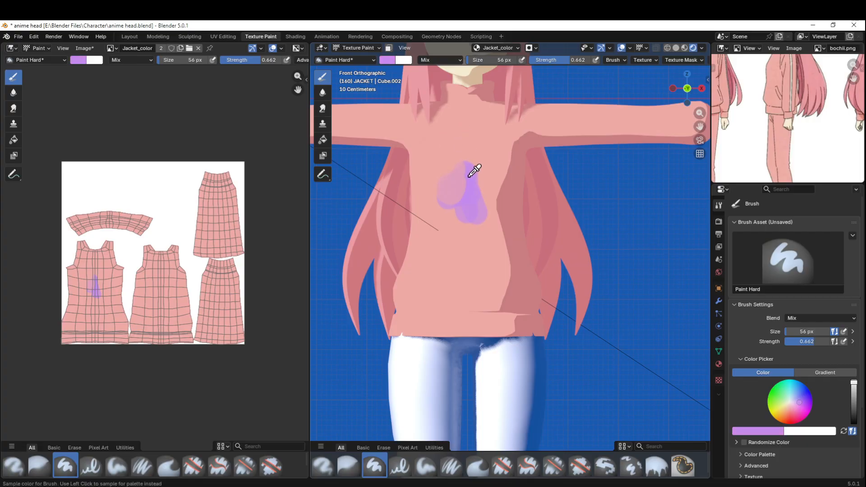
left_click_drag(469, 176, 459, 179)
- Sample the darker pink beside the torso, paint it over the purple dabs, and resample the jacket's light pink
key("shift+x")
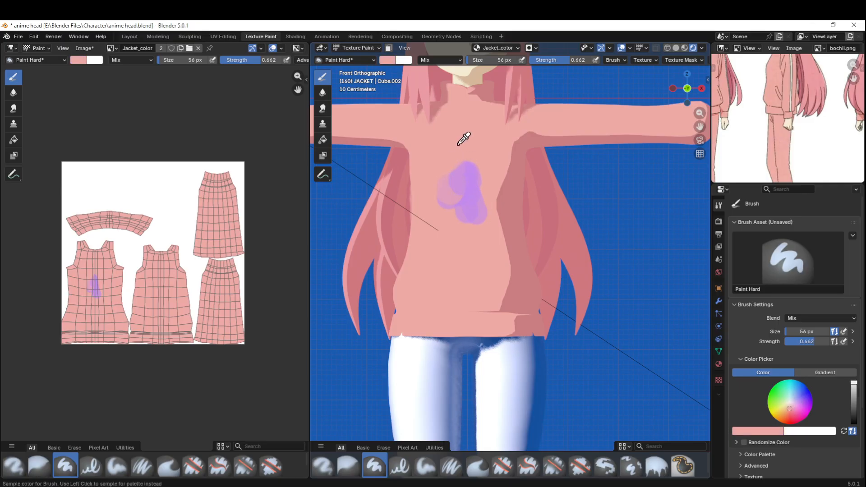
left_click(396, 197)
mouse_move(442, 181)
left_mouse_down()
mouse_move(460, 175)
mouse_move(461, 191)
left_mouse_up()
key("shift+x")
left_click(468, 147)
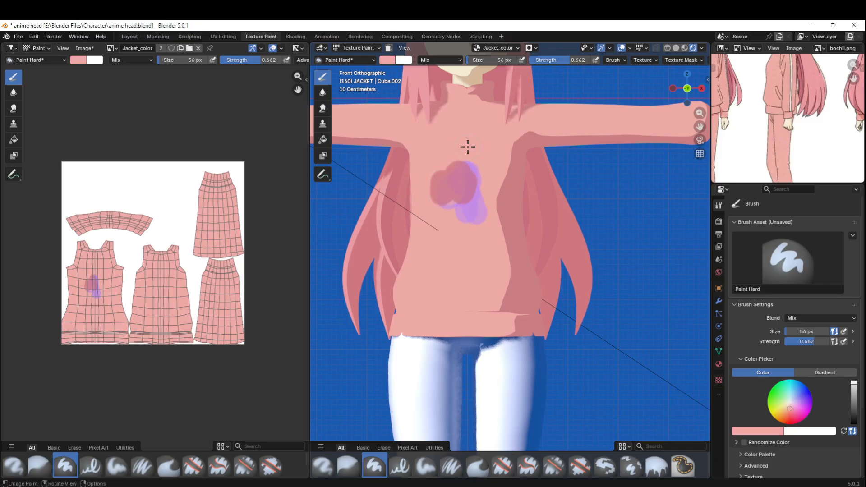
- Sample purple from the test stroke and paint with it, and sample the jacket's pink again to paint across the upper dabs
key("shift+x")
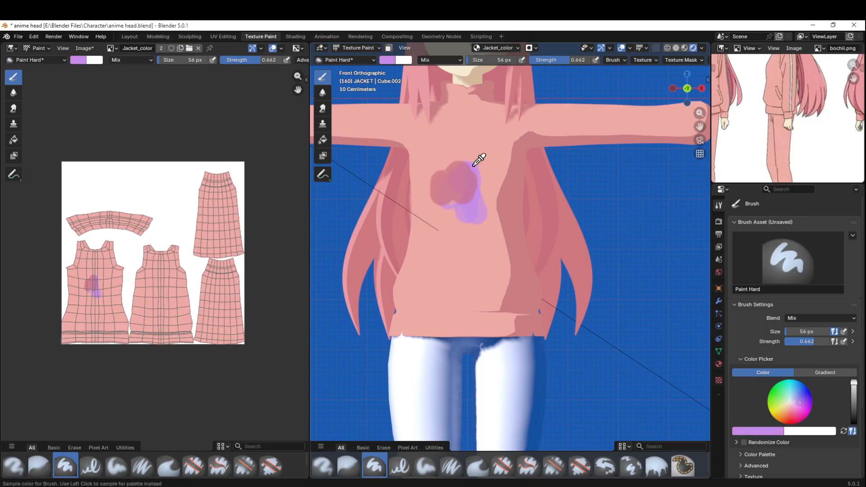
left_click_drag(473, 166, 465, 180)
key("s")
key("shift+x")
left_click(442, 165)
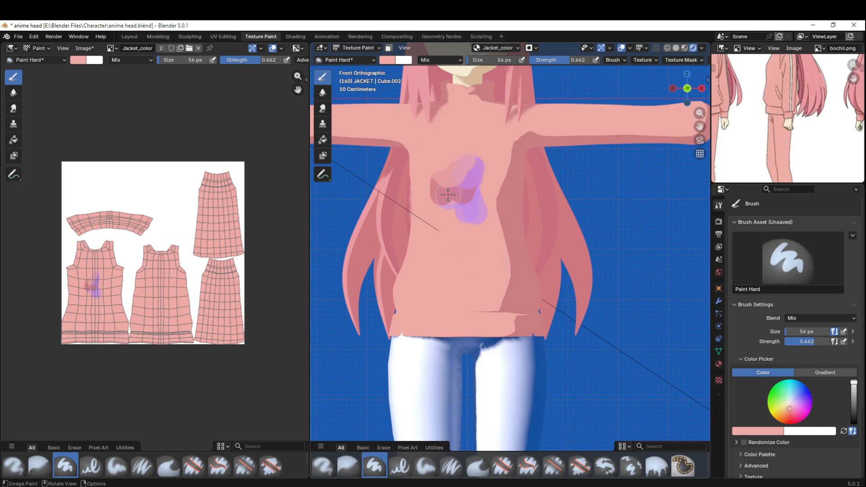
- Paint over the upper edge of the purple patch and dab its middle with a sampled mauve blend
key("s")
left_click_drag(480, 157, 483, 163)
key("s")
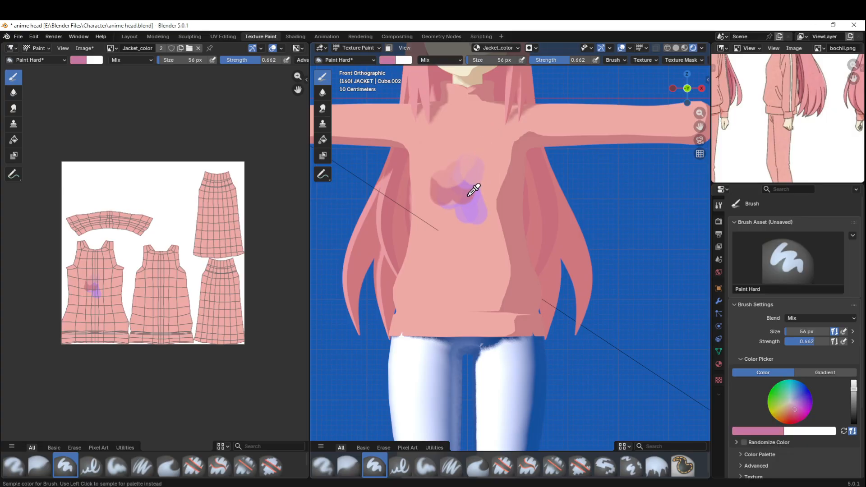
left_click(476, 177)
mouse_move(472, 180)
left_mouse_down()
mouse_move(467, 188)
mouse_move(483, 183)
left_mouse_up()
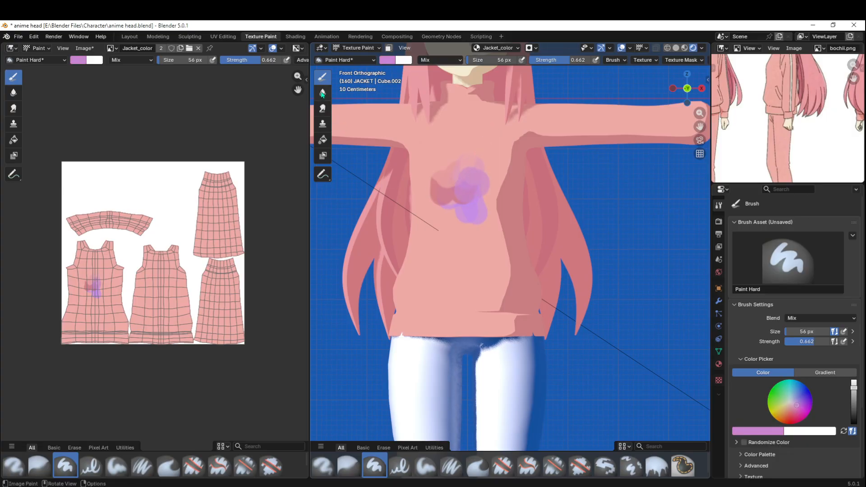
- Smear the purple test patch on the chest, and lower the Smear brush strength to 0.334
left_click(320, 112)
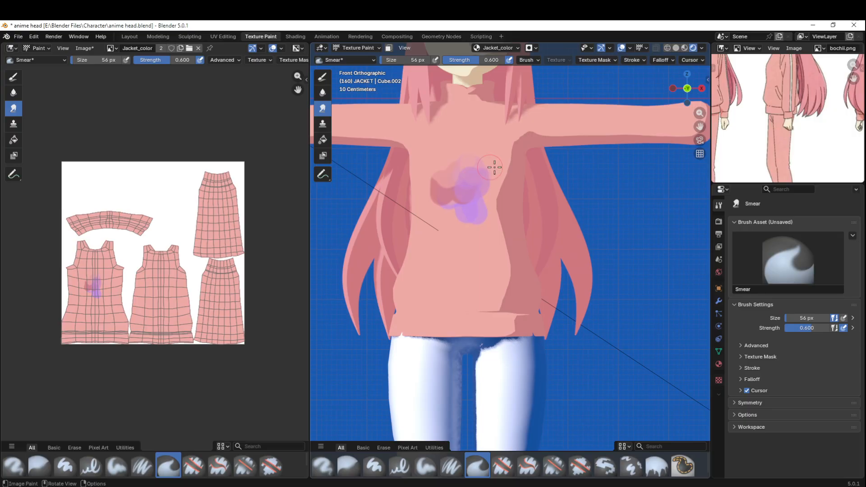
mouse_move(487, 156)
left_mouse_down()
mouse_move(468, 175)
mouse_move(469, 145)
mouse_move(470, 173)
left_mouse_up()
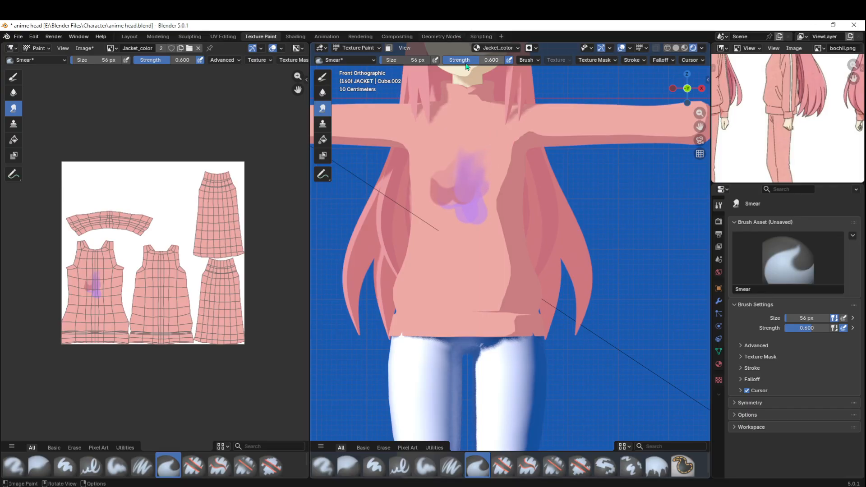
left_click_drag(466, 66, 448, 67)
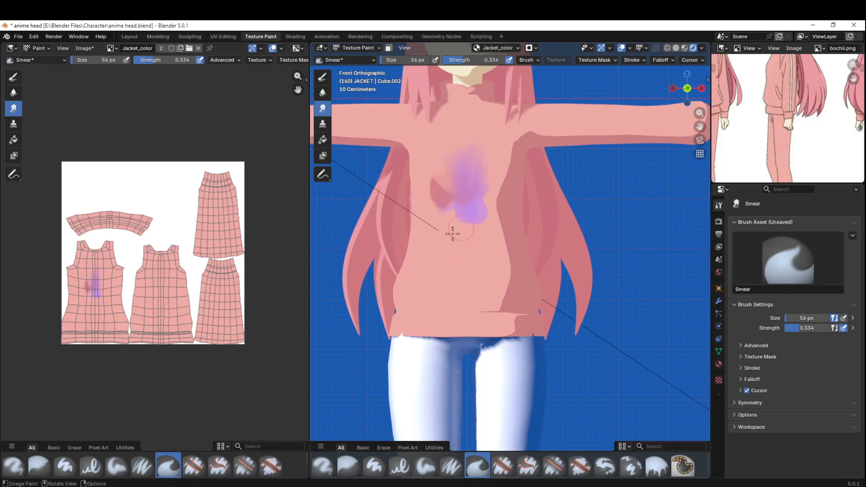
- Sample the jacket's pink again and fill the jacket with it to cover the smeared test patch
left_click(323, 140)
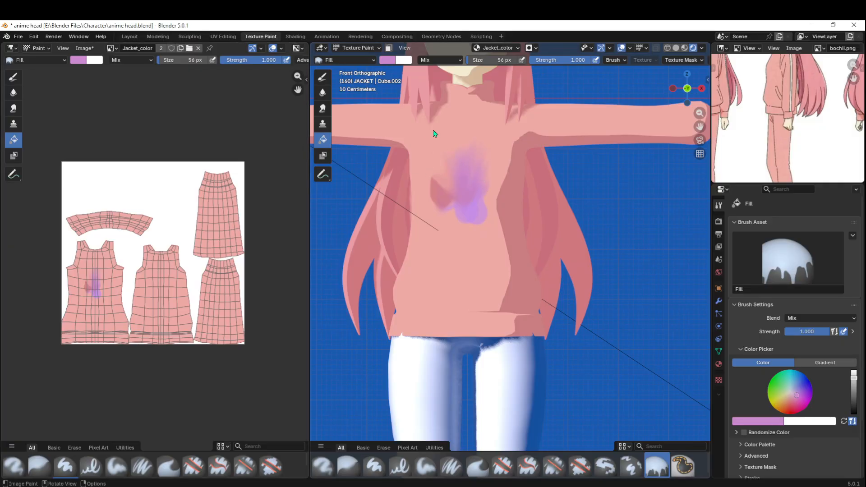
key("s")
left_click(464, 168)
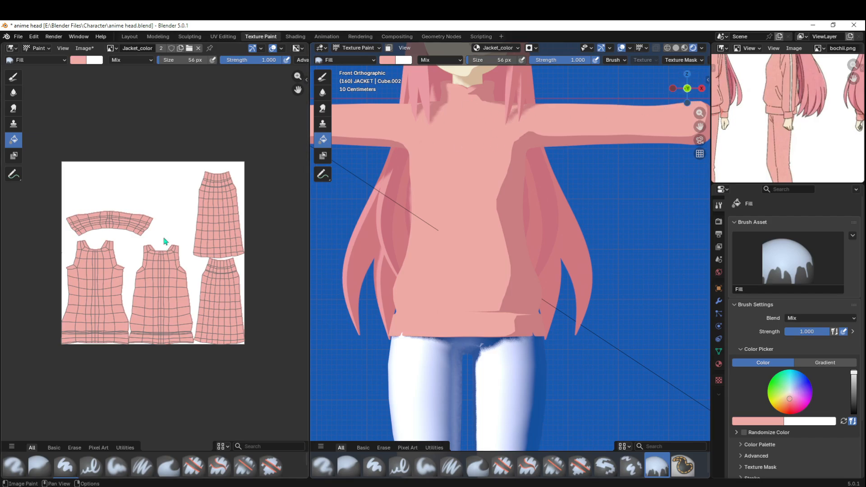
- Set the paint color to black and reduce the Paint Hard brush size to 1 px
scroll(107, 301, "up", 4)
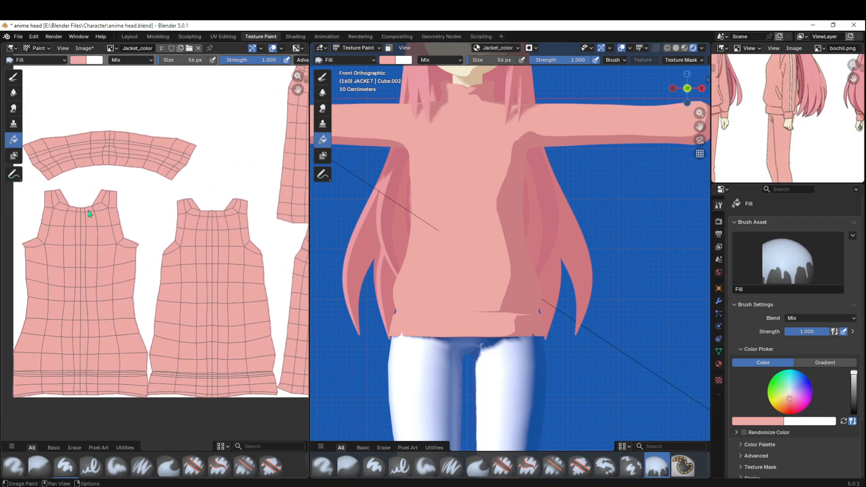
scroll(89, 214, "up", 3)
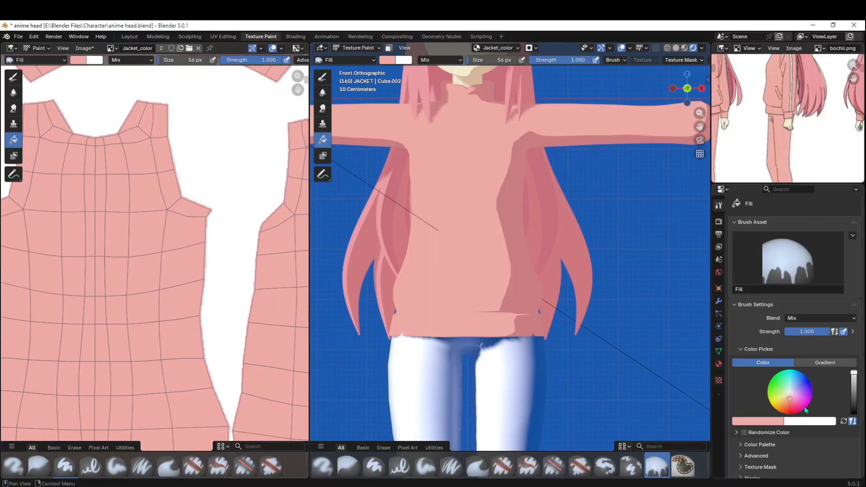
left_click_drag(855, 373, 854, 414)
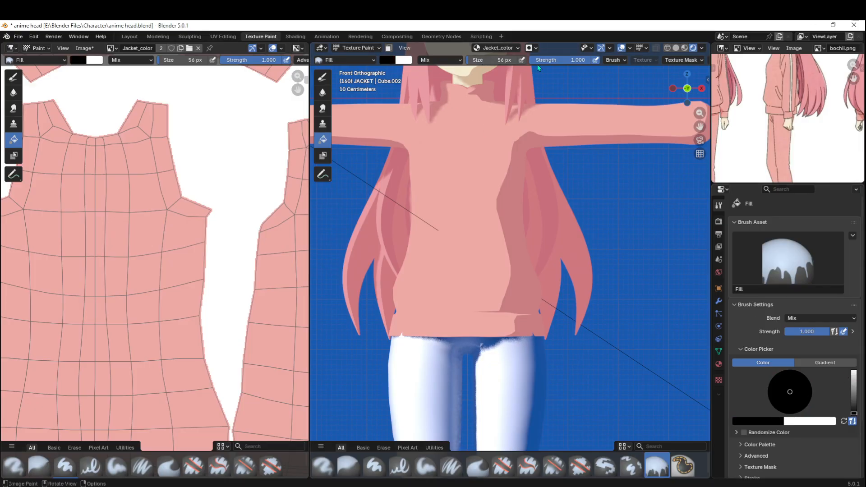
left_click(324, 78)
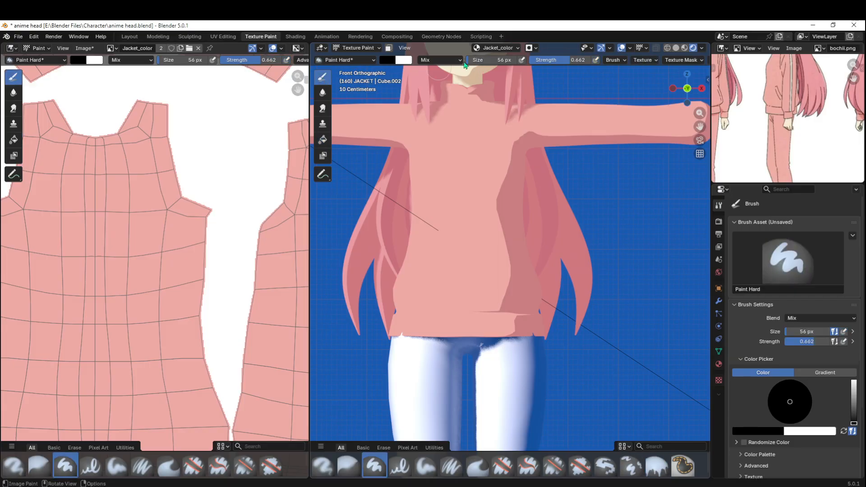
left_click_drag(492, 60, 492, 60)
key("f")
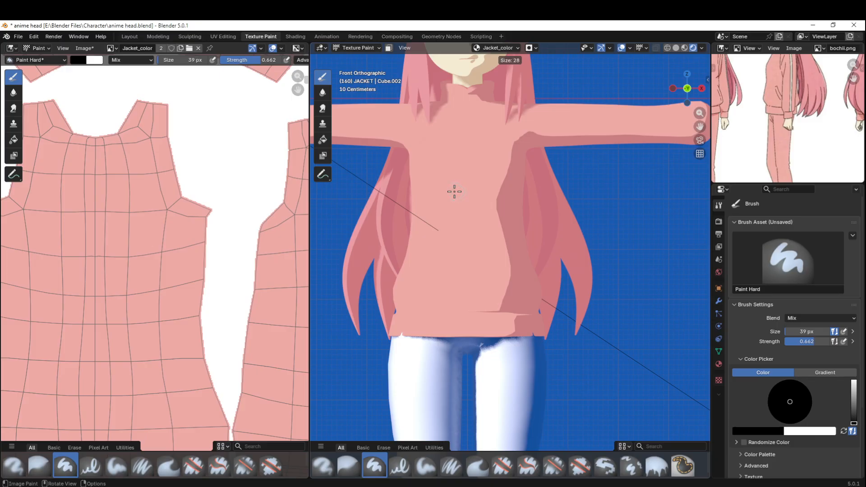
left_click(449, 199)
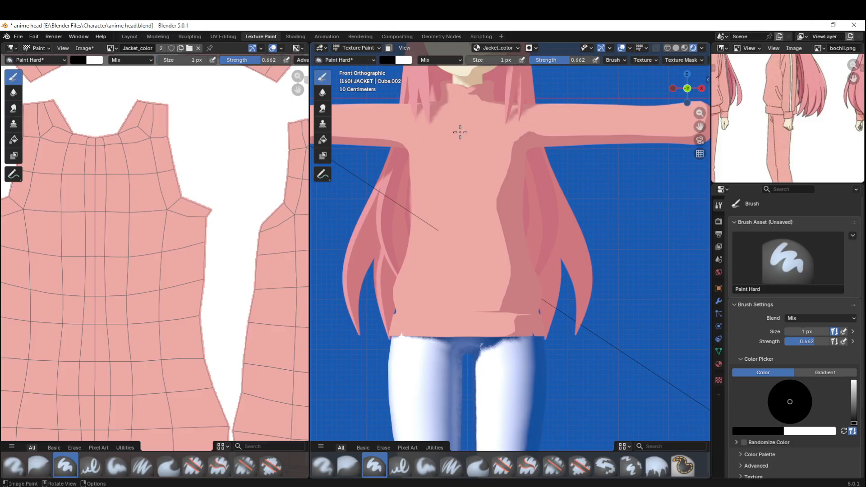
- Try a 1 px black stroke down the jacket's front, undo it, and set the brush size to 14 px
left_click_drag(463, 130, 488, 246)
key("ctrl+z")
key("f")
left_click(474, 128)
- Try 14 px black strokes down the jacket's center front, checking the reference's zipper line, and undo them
left_click_drag(466, 95, 466, 299)
scroll(807, 157, "up", 5)
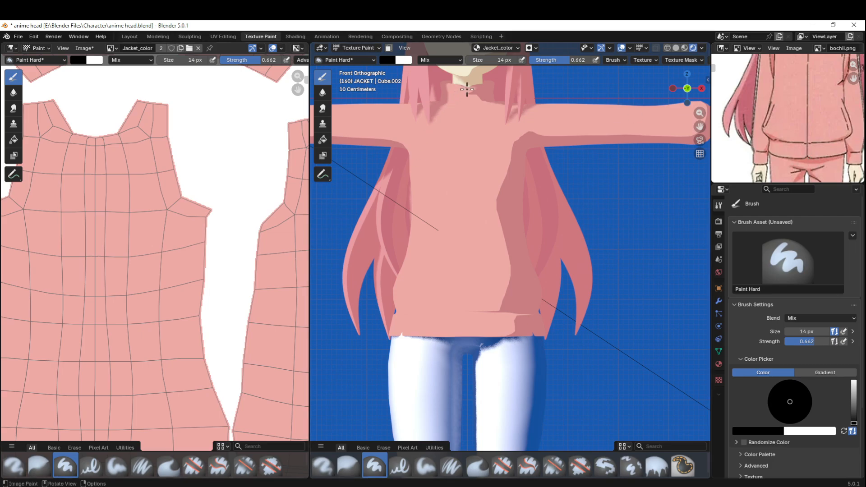
left_click_drag(467, 89, 468, 329)
key("ctrl+z")
- Try a 10 px black stroke down the jacket's center front and undo it
left_click(499, 60)
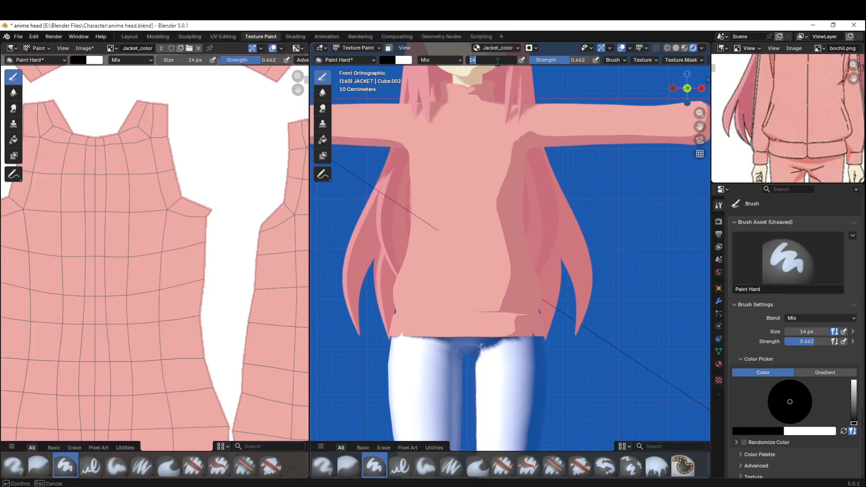
type("10")
key("Return")
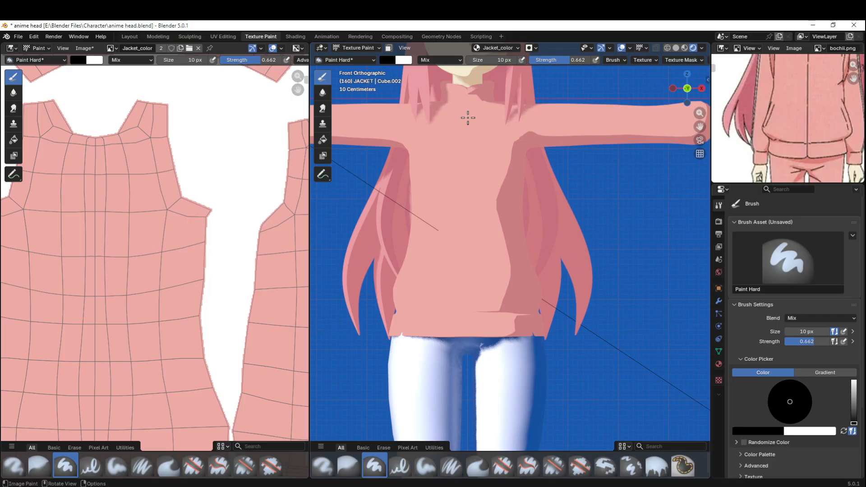
left_click_drag(468, 118, 469, 237)
key("ctrl+z")
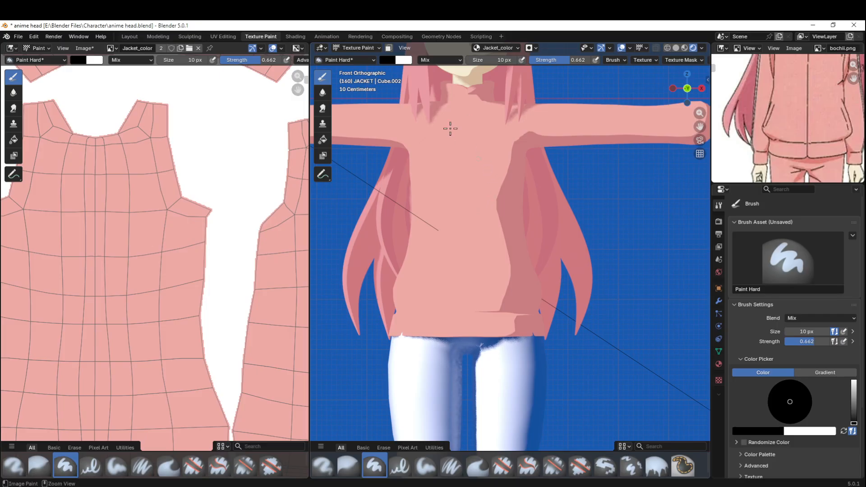
- Try an 8 px black stroke down the front panel in the Jacket_color image and undo it
left_click(492, 59)
type("8")
key("Return")
left_click_drag(96, 135, 63, 319)
key("ctrl+z")
- Set the brush size to 5 px, try a straight black stroke down the image's front panel, and undo it
left_click(503, 60)
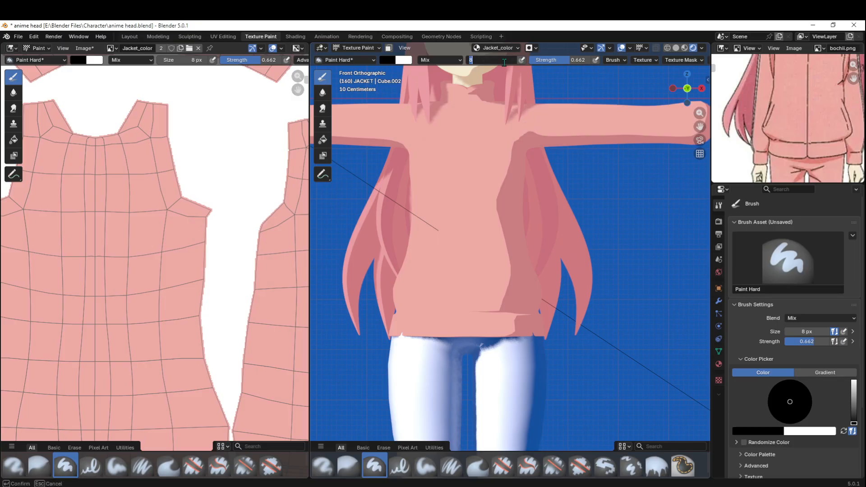
type("5")
key("Return")
left_click_drag(96, 141, 96, 267)
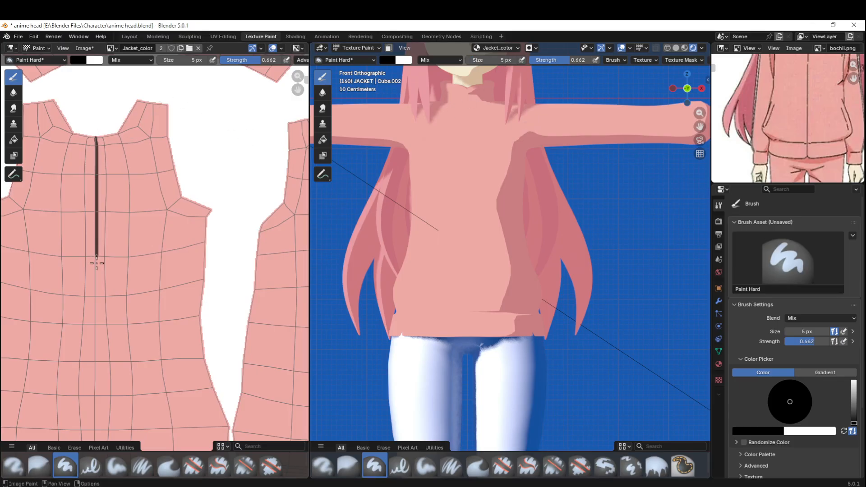
key("ctrl+z")
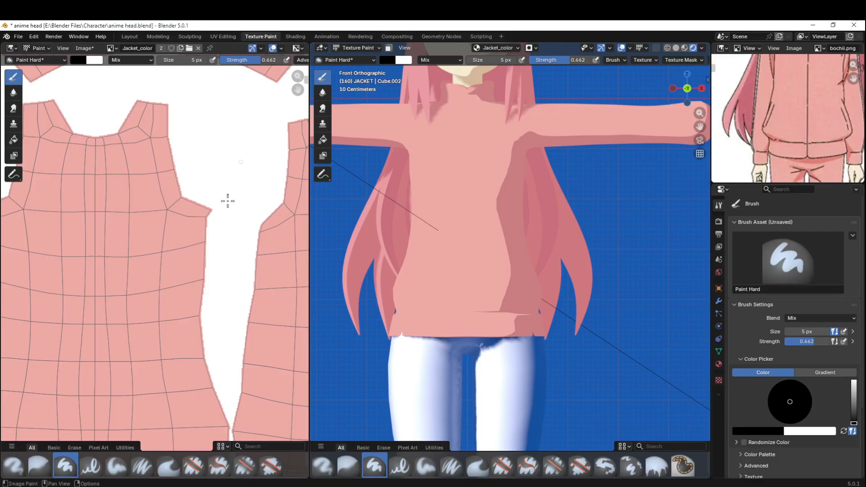
- Switch to the Airbrush brush and enable Stabilize Stroke for it
key("ctrl+z")
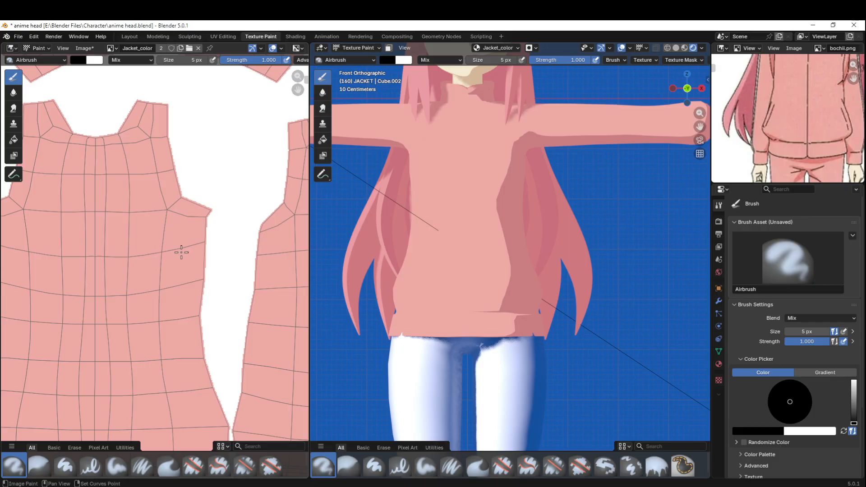
middle_click_drag(189, 248, 230, 193)
scroll(231, 193, "down", 1)
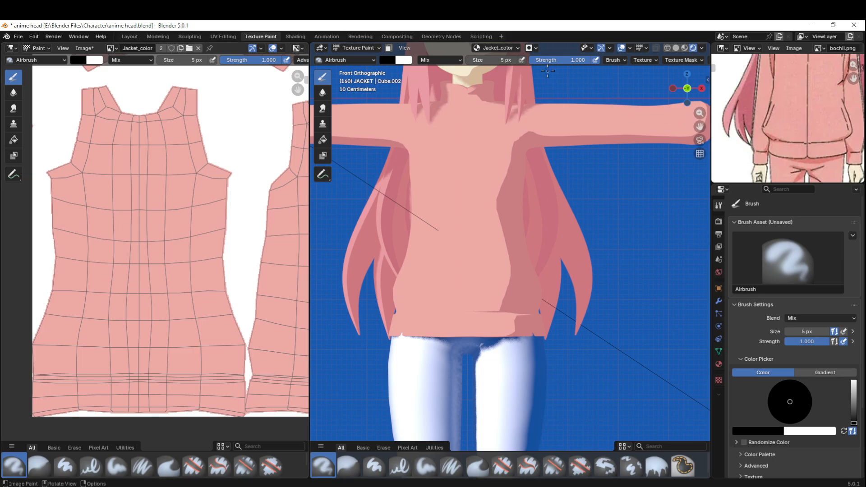
left_click(621, 63)
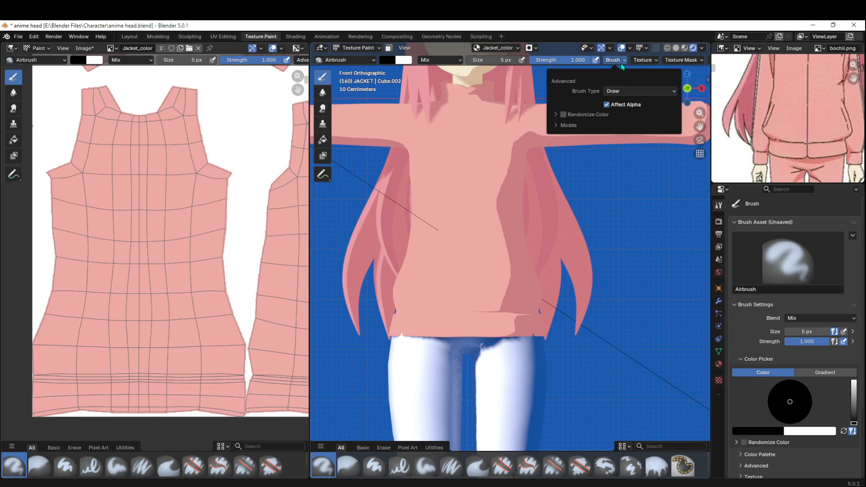
scroll(650, 61, "down", 4)
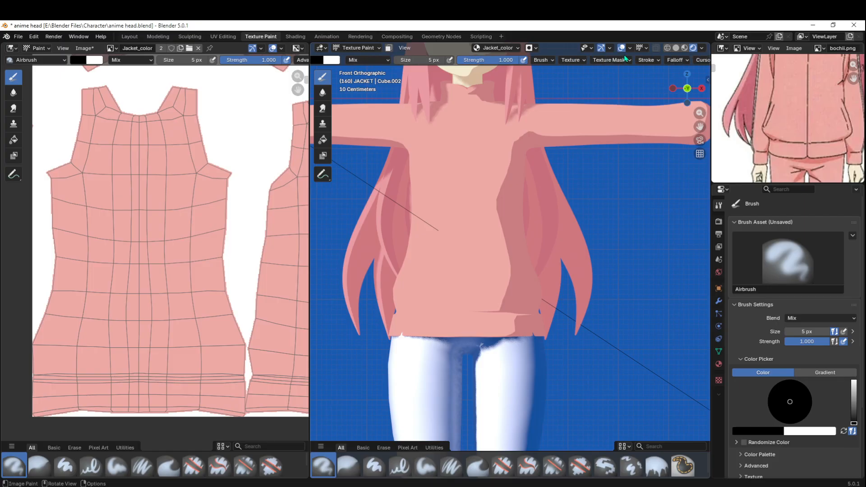
left_click(652, 63)
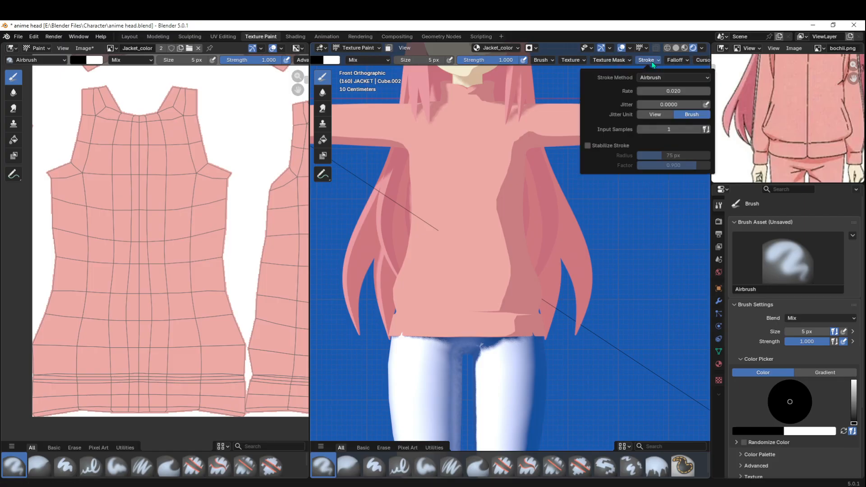
left_click(588, 146)
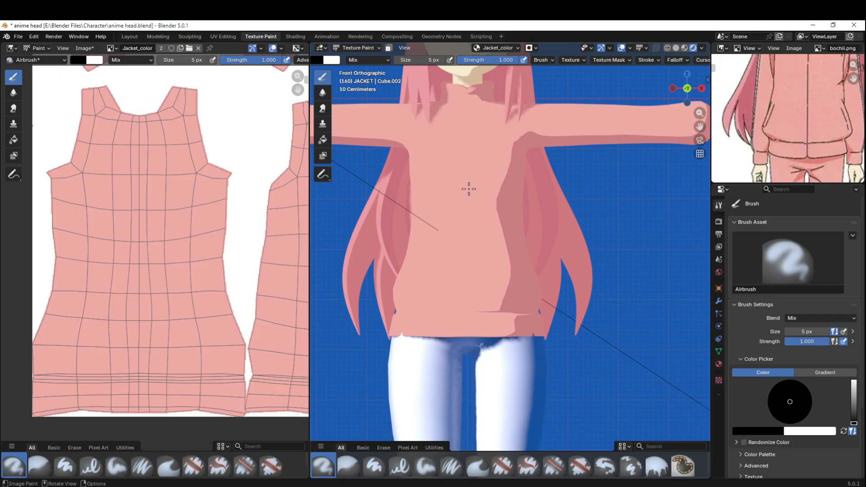
- Try stabilized 5 px black strokes down the jacket's center front and hem, and undo them
mouse_move(460, 116)
left_mouse_down()
mouse_move(471, 223)
mouse_move(466, 207)
left_mouse_up()
left_click_drag(459, 120, 463, 279)
mouse_move(457, 313)
left_mouse_down()
mouse_move(455, 323)
mouse_move(475, 341)
left_mouse_up()
left_click_drag(478, 142, 470, 220)
key("ctrl+z")
key("ctrl+z")
- Recheck the Airbrush's stroke settings, try another black stroke down the jacket's front, and undo it
scroll(677, 61, "down", 2)
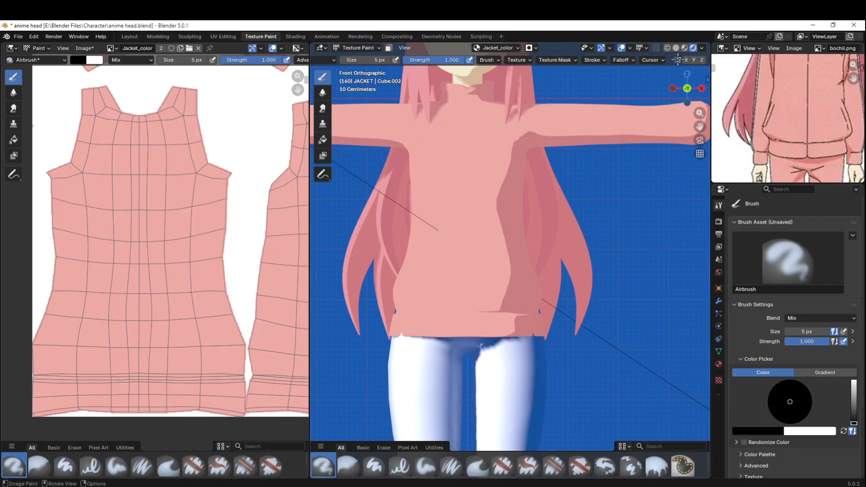
left_click(593, 61)
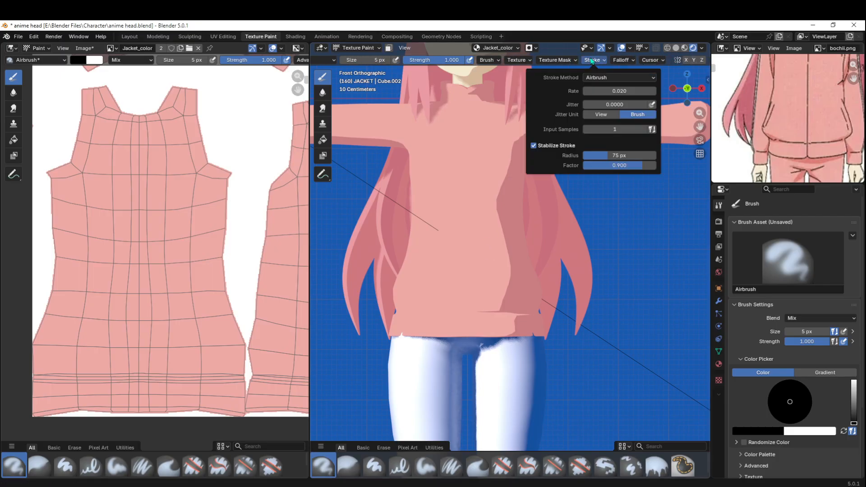
left_click(616, 79)
left_click(617, 81)
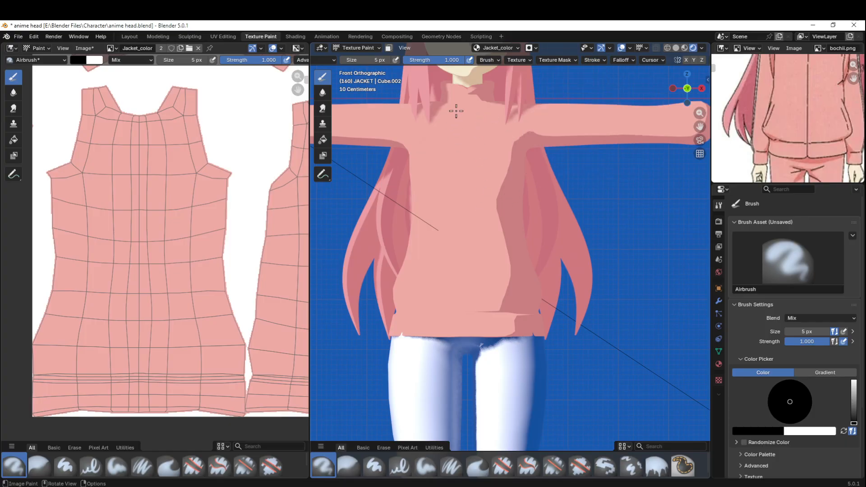
left_click_drag(467, 145, 468, 252)
key("ctrl+z")
key("ctrl+z")
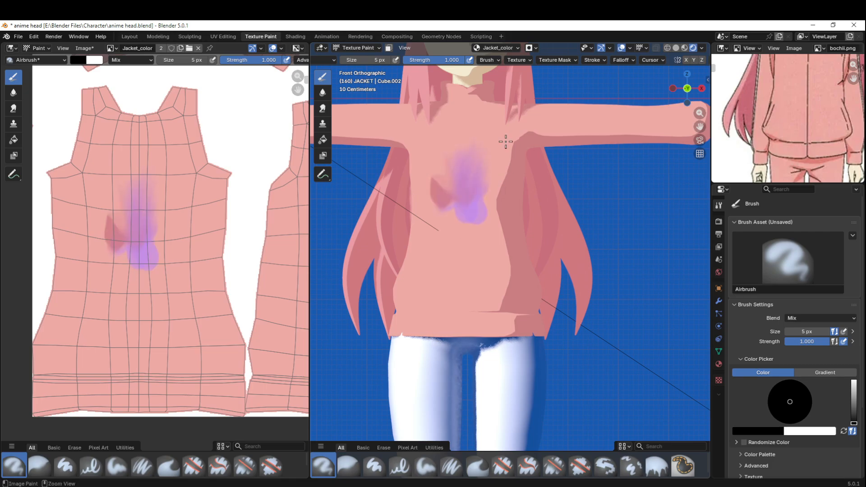
- Fill the jacket with its sampled pink to cover the purple test patch, and return to the Airbrush with black paint
left_click(323, 139)
key("s")
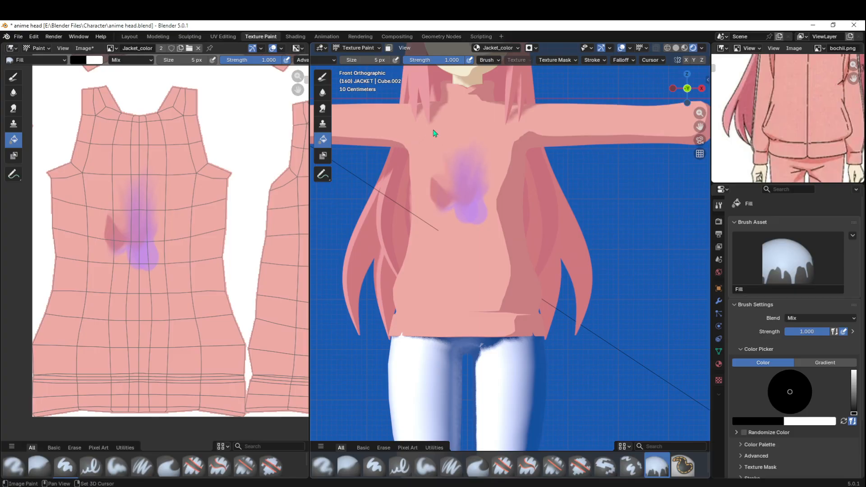
left_click(445, 144)
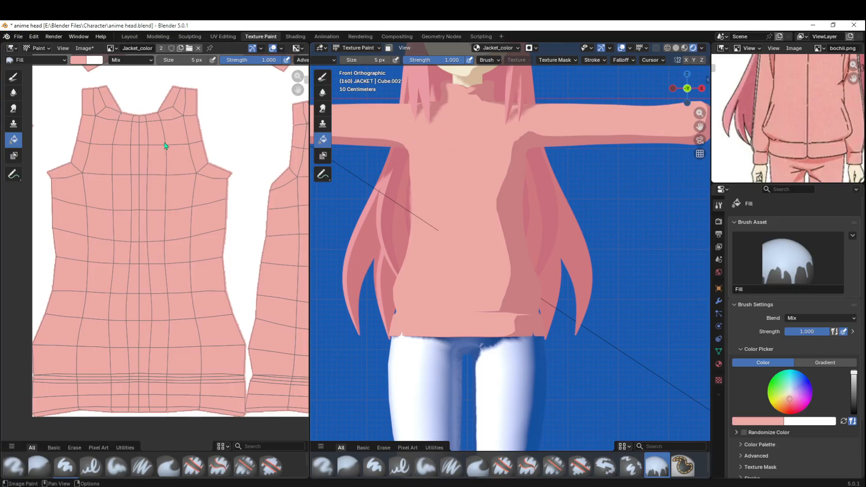
left_click(322, 79)
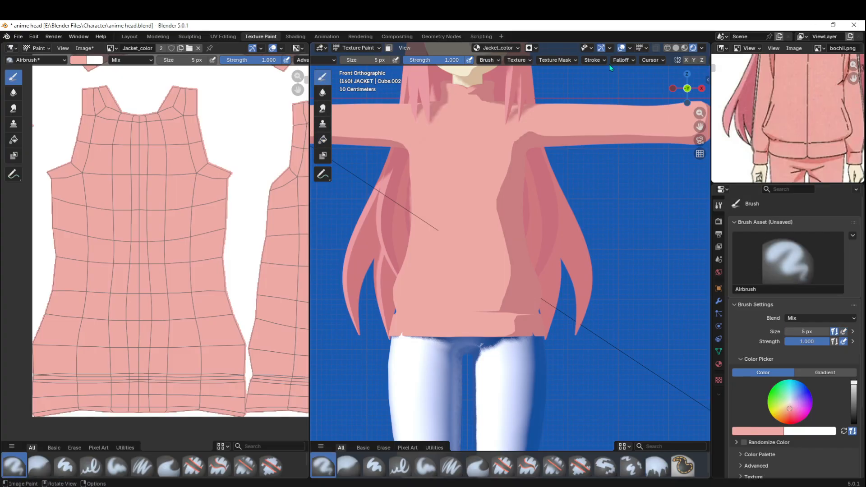
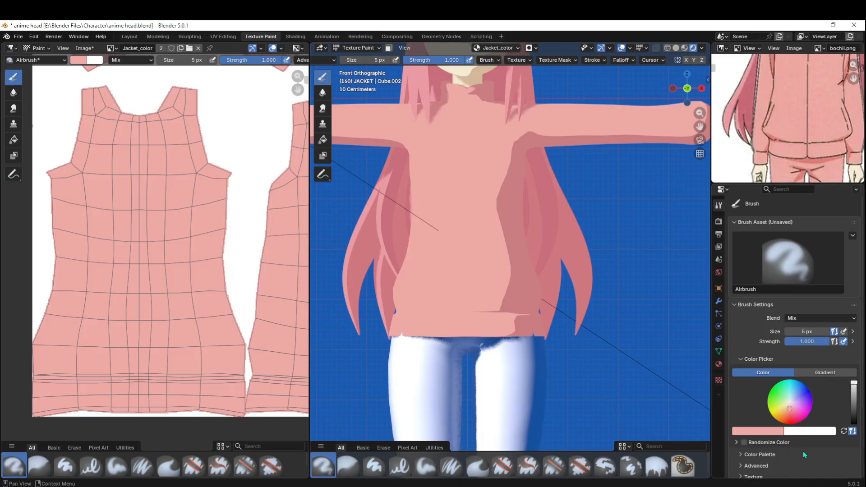
left_click_drag(853, 397, 854, 424)
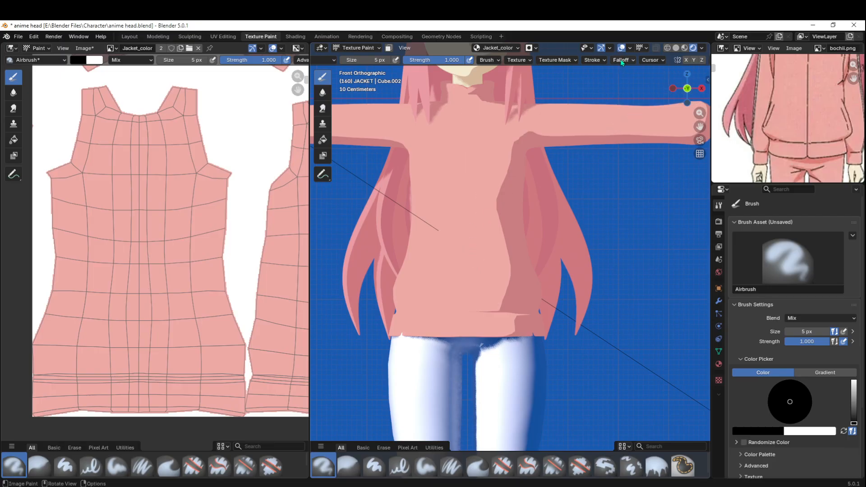
- Set the Airbrush's stroke method to Dots and try a black stroke down the jacket's front
left_click(489, 60)
left_click(603, 63)
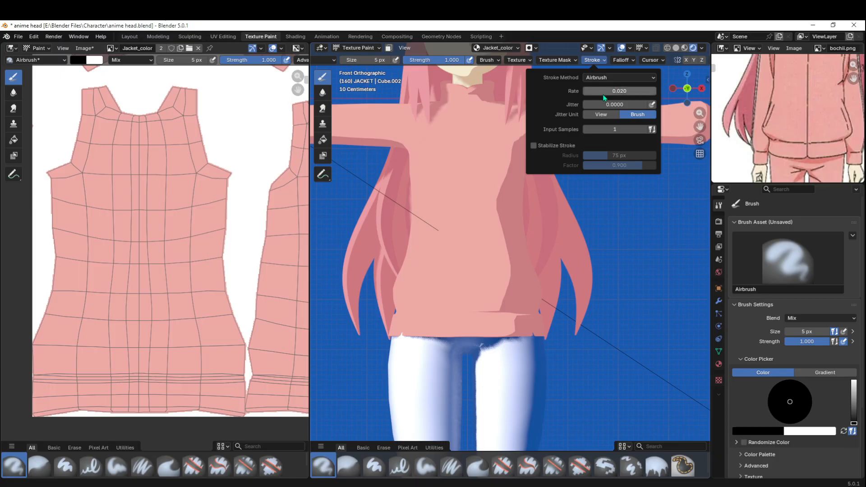
left_click(618, 78)
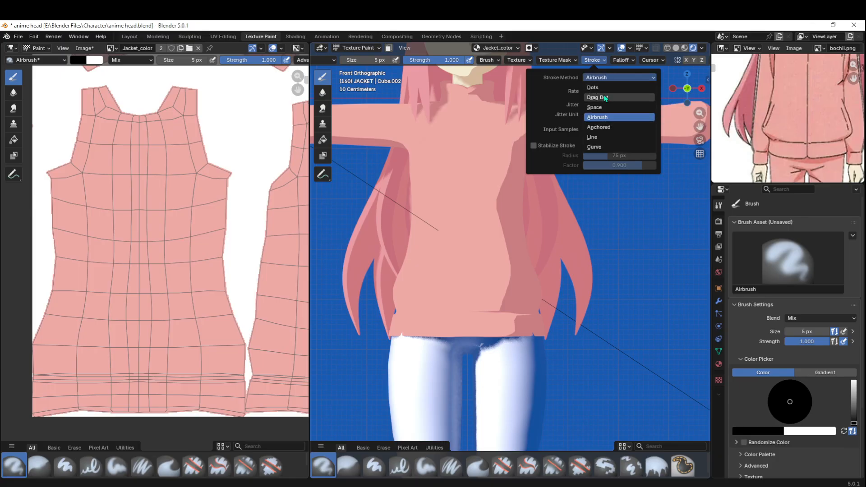
left_click(603, 81)
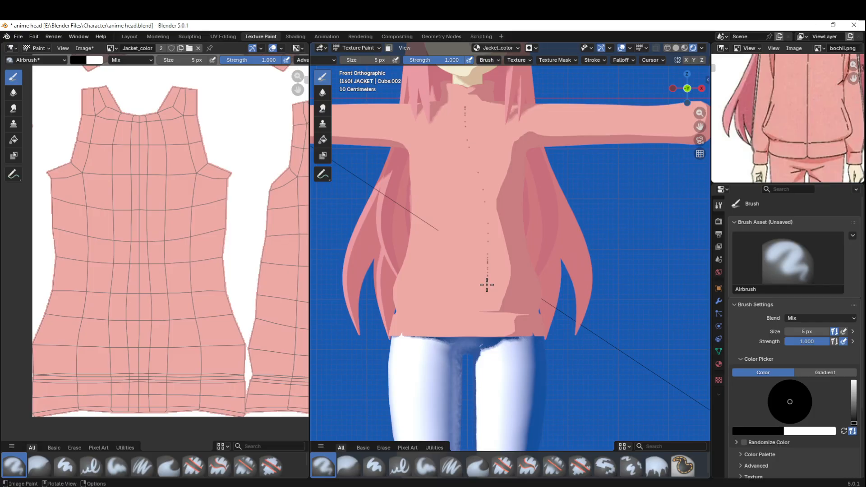
- Set the stroke method back to Airbrush, try a black stroke down the jacket's center front, and undo it
left_click(622, 60)
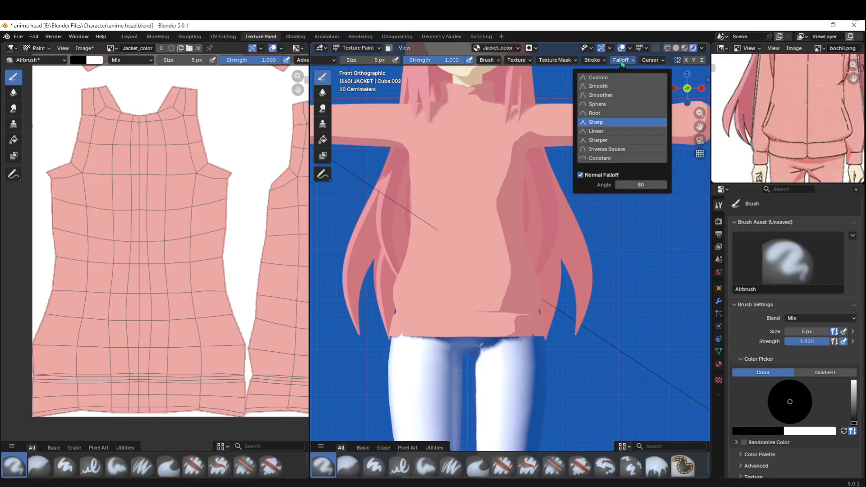
mouse_move(595, 63)
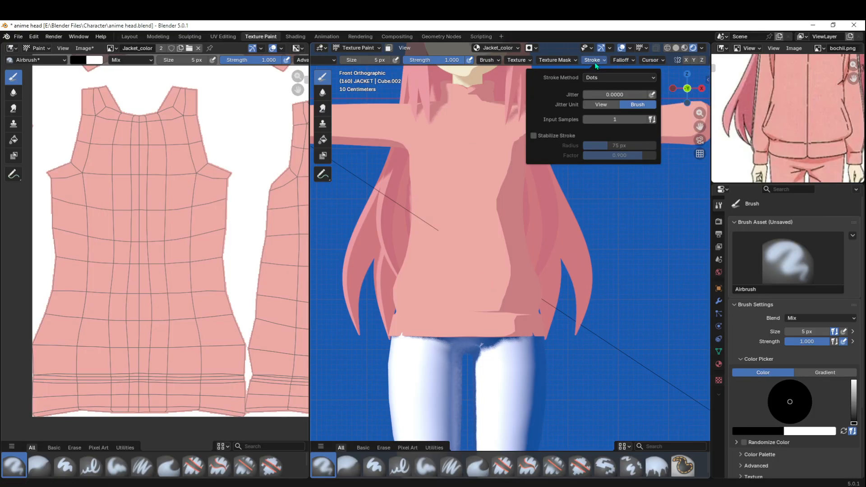
left_click(604, 78)
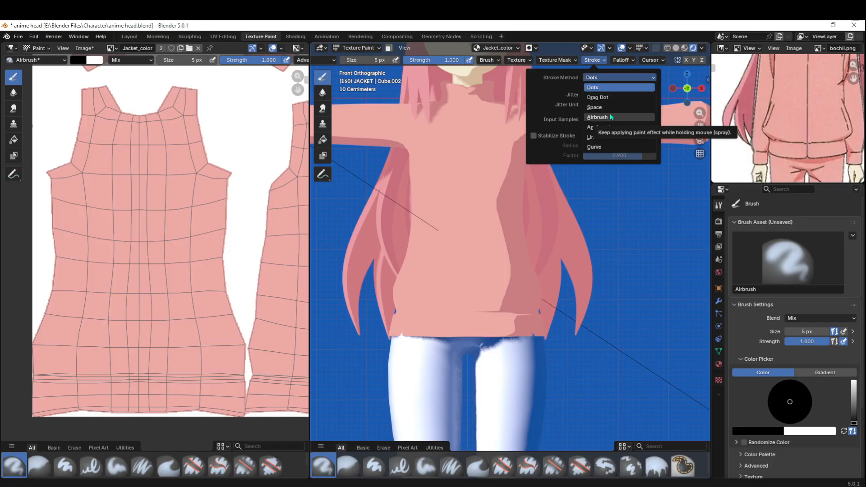
left_click(612, 117)
left_click_drag(471, 120, 467, 305)
key("ctrl+z")
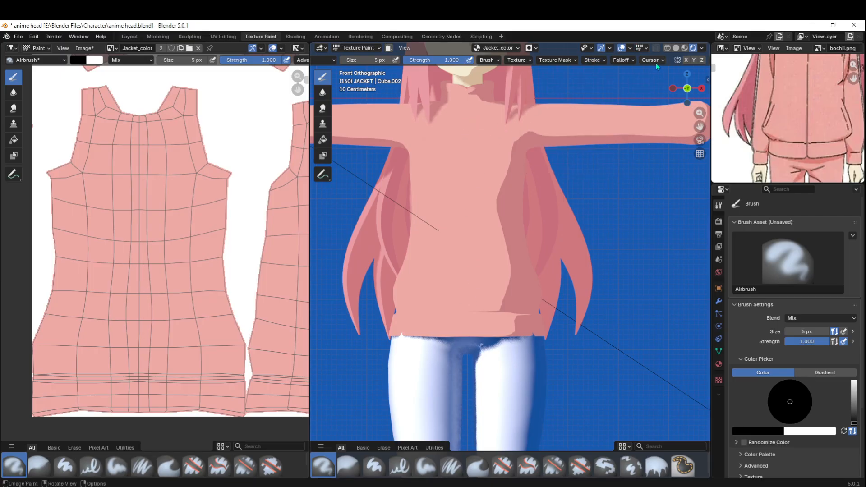
- Sample the jacket's pink once more and fill the jacket with it to remove the purple patch
left_click_drag(480, 199, 471, 185)
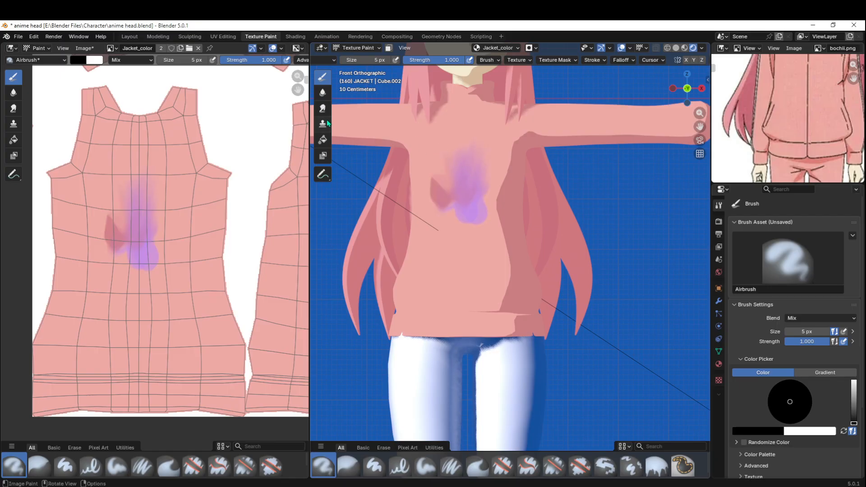
left_click(327, 140)
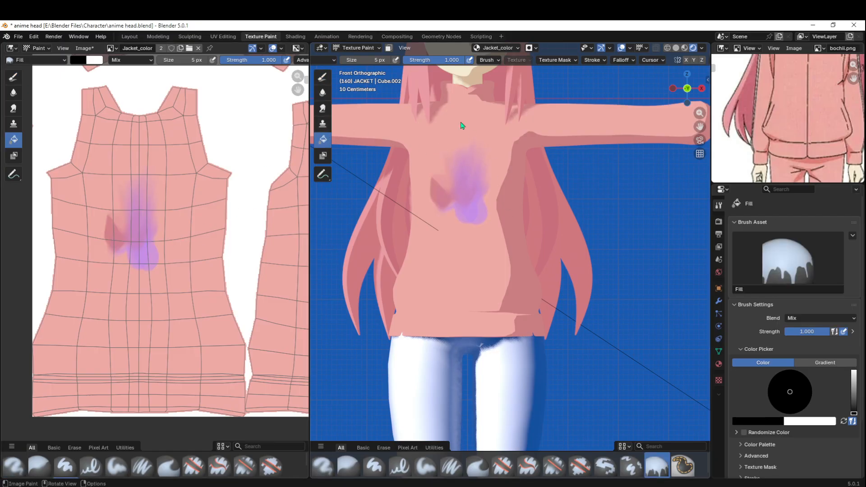
key("s")
left_click(469, 219)
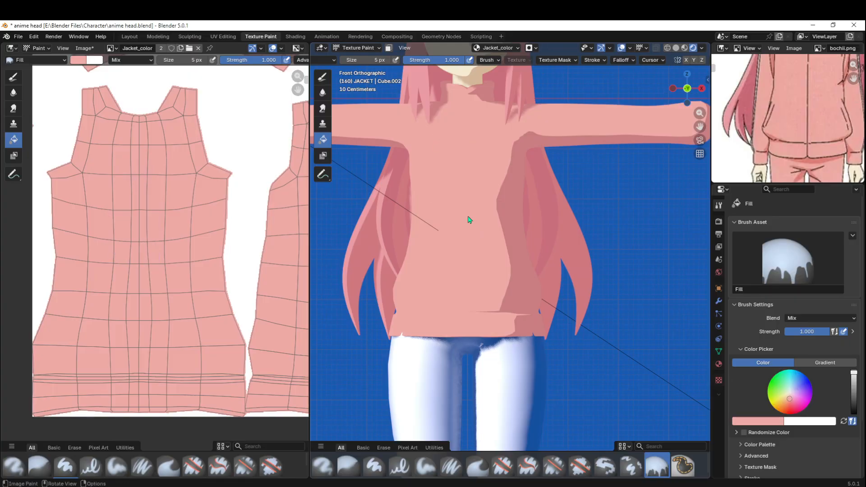
- Check the Fill brush's falloff options and set its stroke method to Airbrush
left_click(652, 61)
left_click(623, 60)
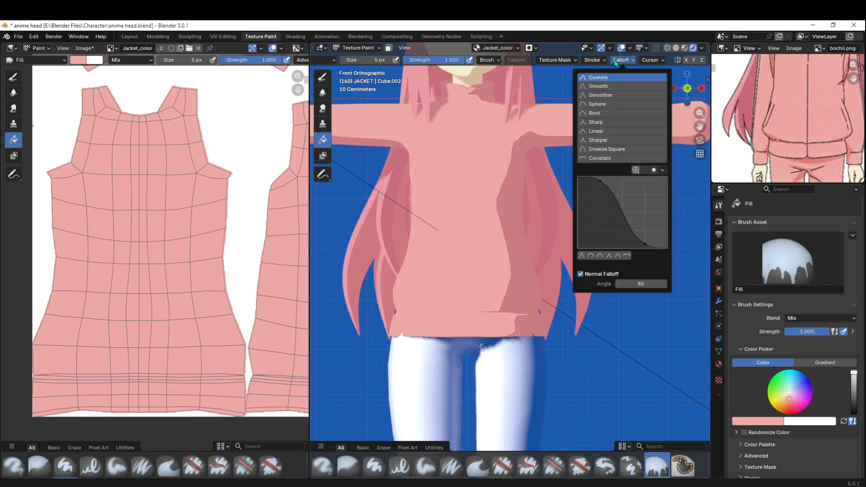
left_click(594, 60)
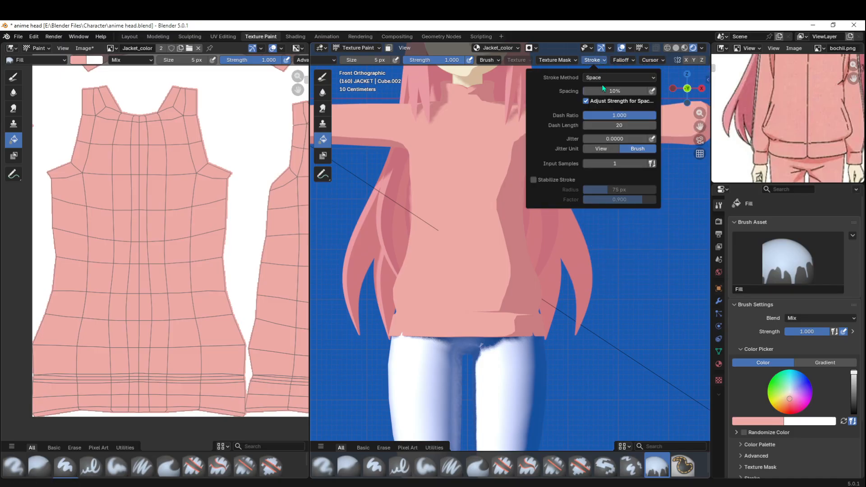
left_click(605, 79)
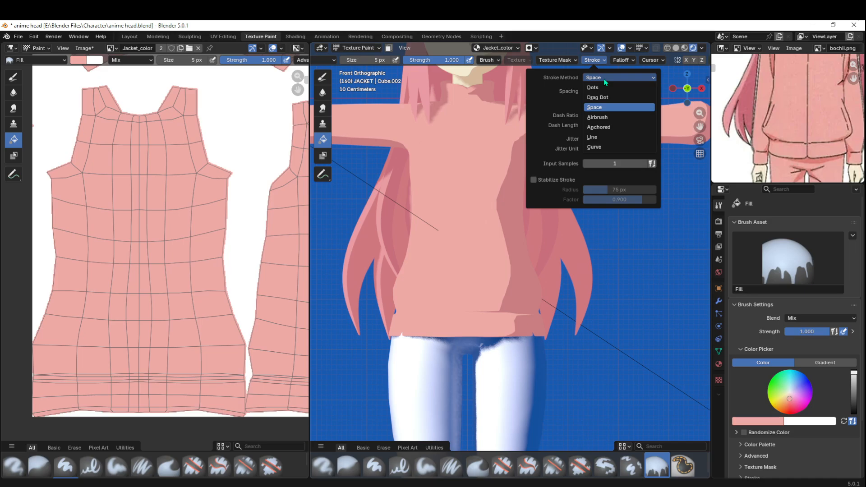
left_click(612, 120)
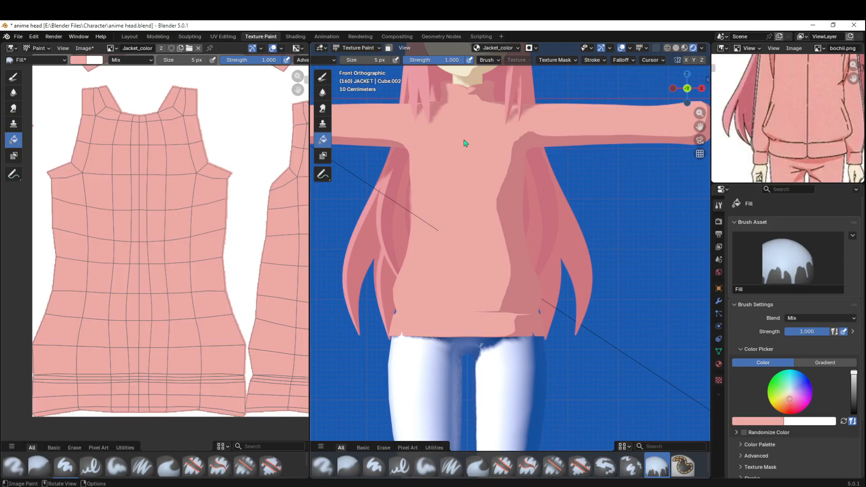
- Switch to the Airbrush with black as its color, try a stroke on the jacket's front, and undo it
left_click(322, 77)
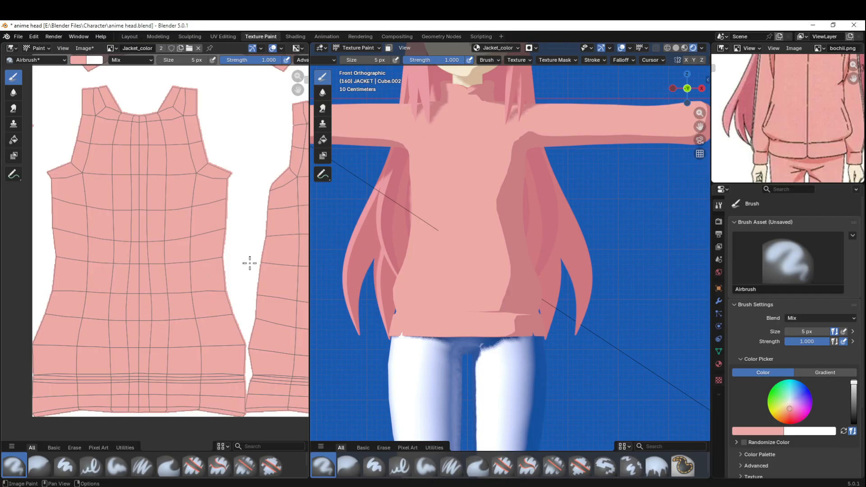
left_click(854, 423)
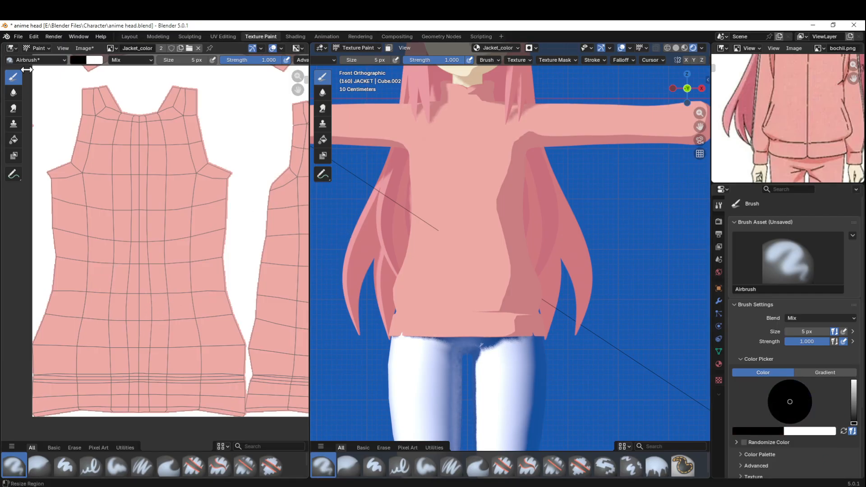
left_click_drag(162, 210, 131, 316)
key("ctrl+z")
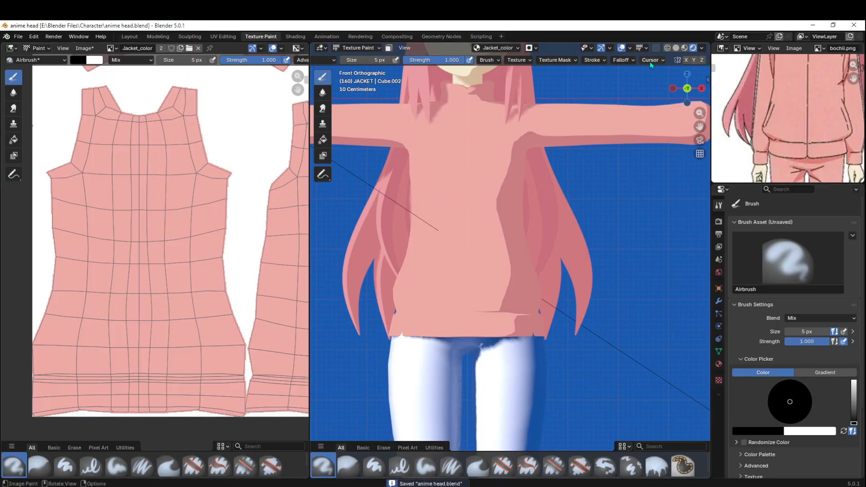
- Review the Airbrush's texture mask, brush type and stroke options, adjust the stroke rate, and save the file
left_click(593, 60)
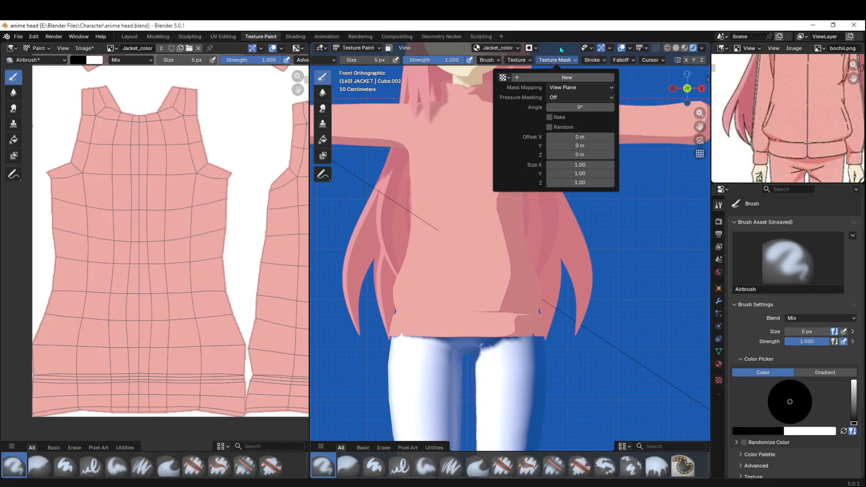
left_click(486, 63)
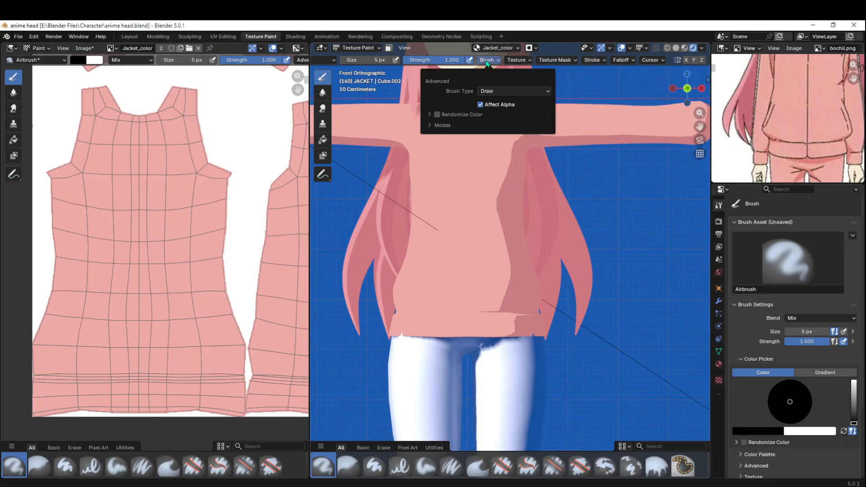
left_click(592, 60)
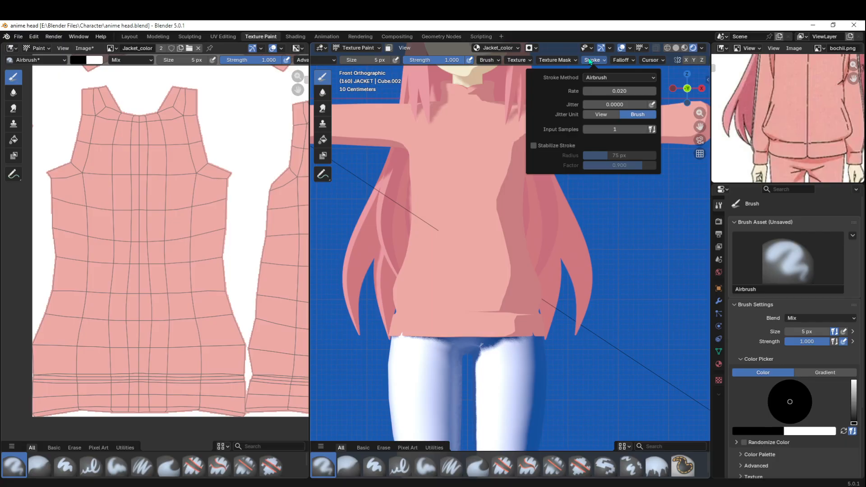
left_click_drag(602, 92, 657, 101)
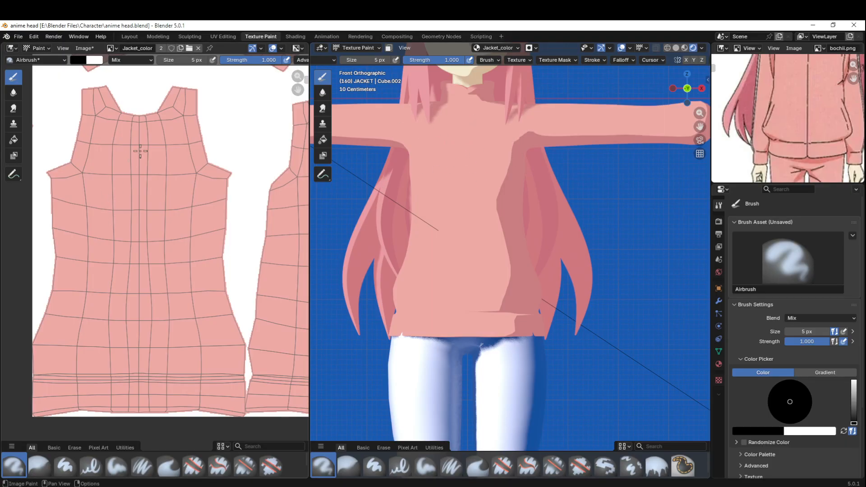
left_click(595, 62)
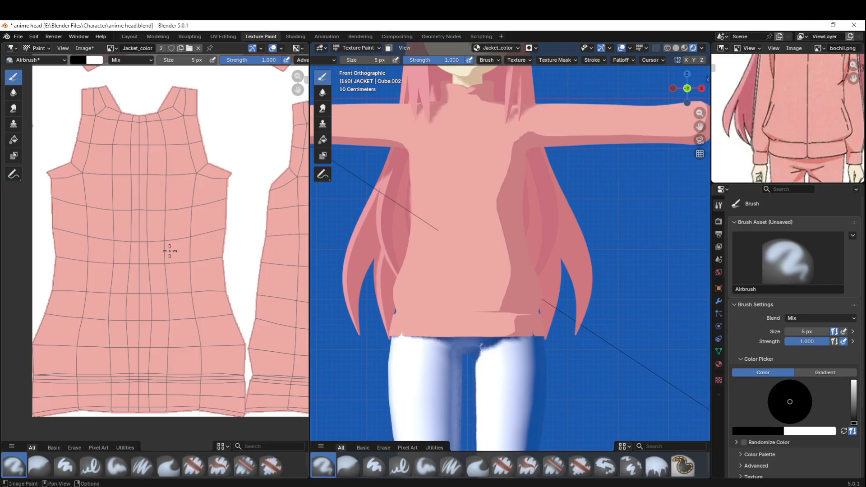
left_click(589, 60)
key("ctrl+s")
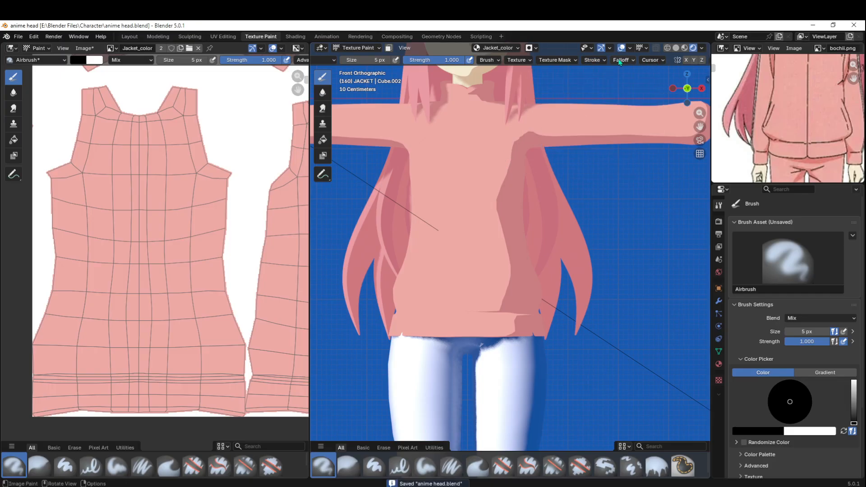
- Inspect the whole character from the front and in perspective, and save the file
scroll(464, 213, "down", 4)
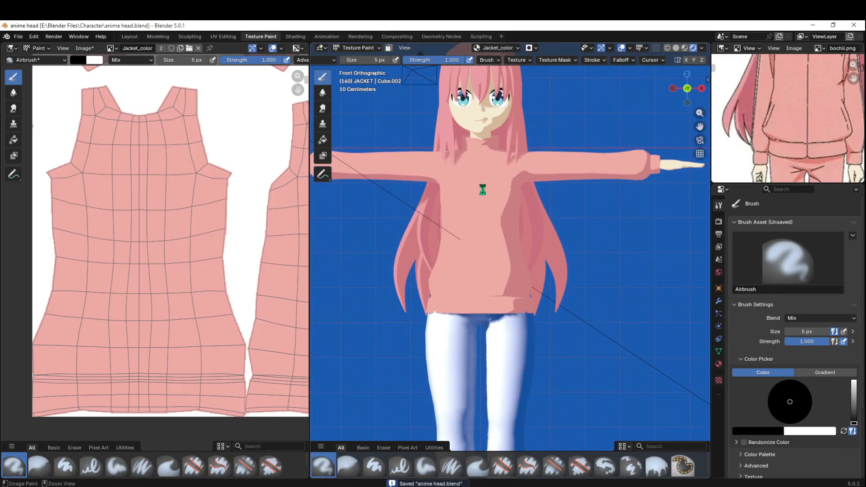
middle_click_drag(530, 277, 536, 243, "shift")
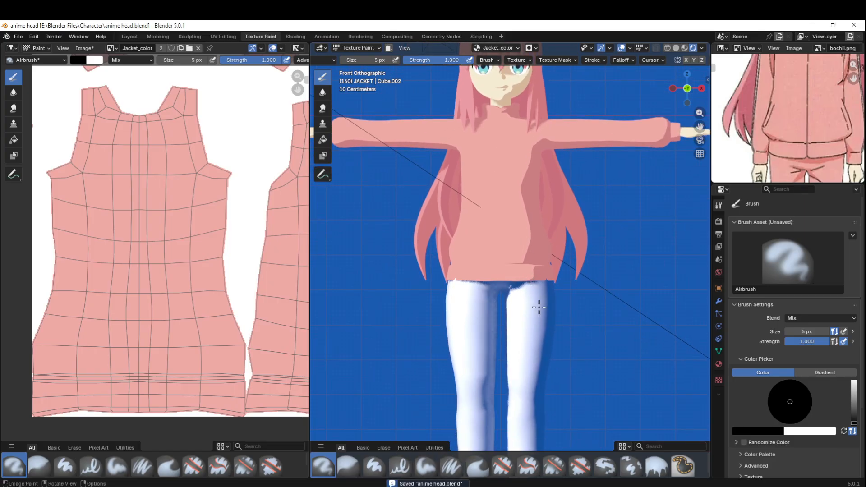
middle_click_drag(572, 324, 594, 310, "shift")
scroll(527, 244, "down", 2)
mouse_move(527, 244)
middle_mouse_down("shift")
mouse_move(540, 280)
mouse_move(533, 238)
middle_mouse_up("shift")
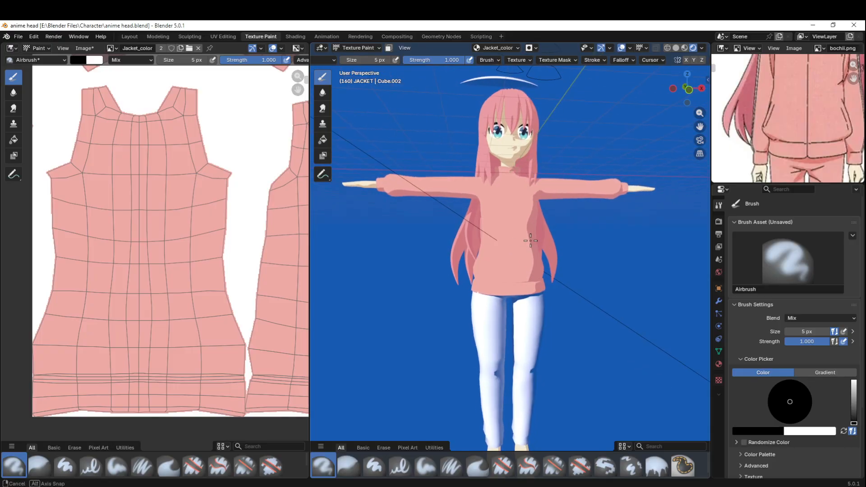
scroll(542, 223, "up", 2)
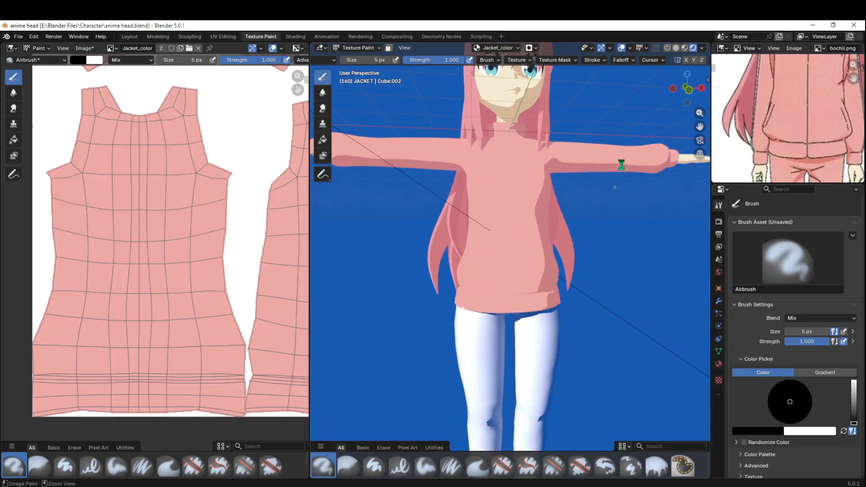
key("ctrl+s")
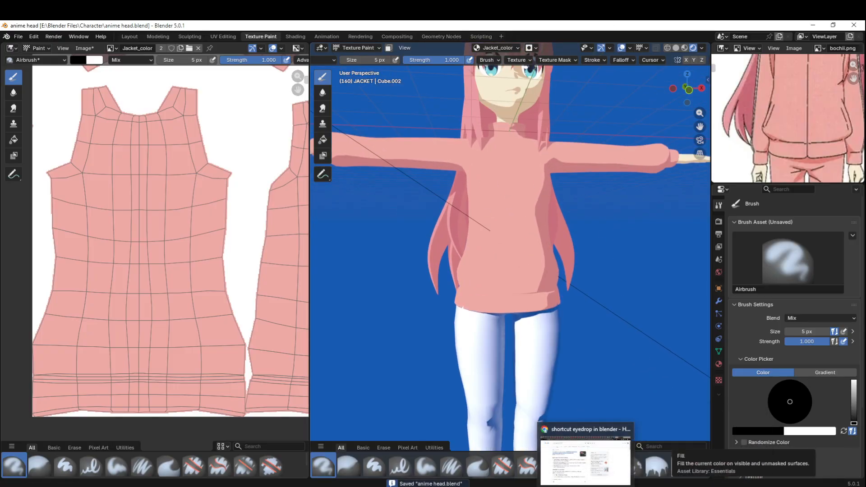
- Switch to Chrome and search Google for "brush became dots blender texture painting"
left_click(572, 457)
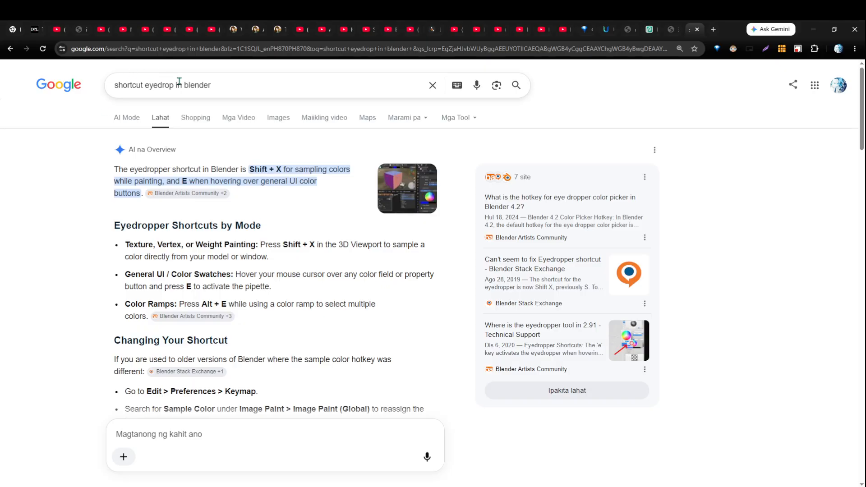
left_click_drag(183, 84, 66, 81)
type("brush")
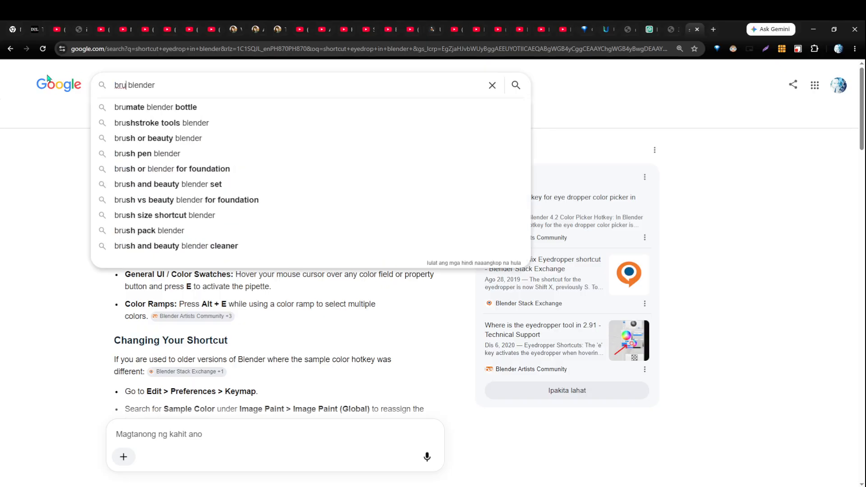
type(" became")
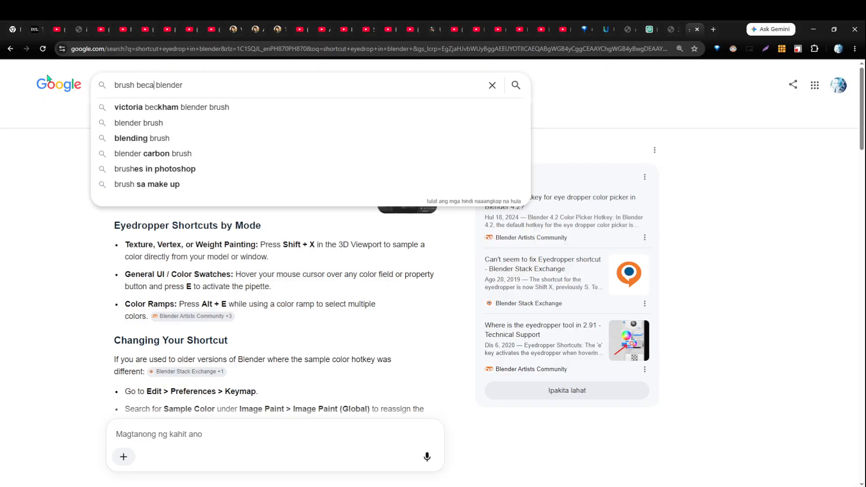
type(" dots")
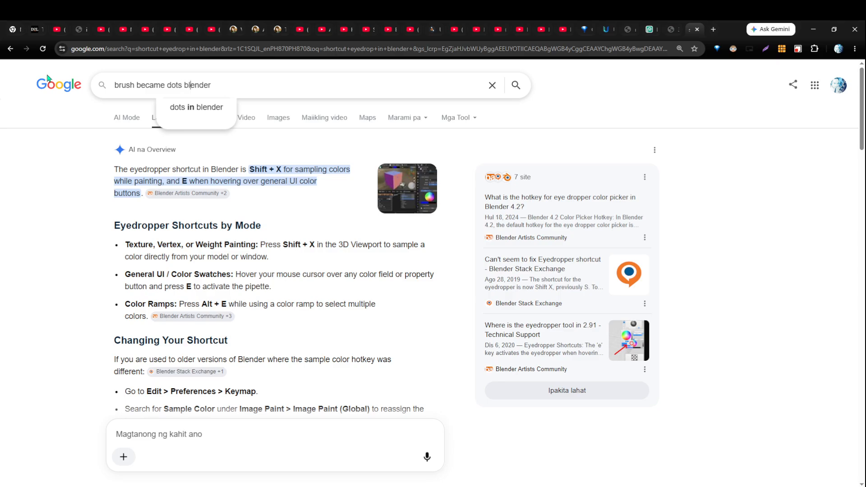
type("te")
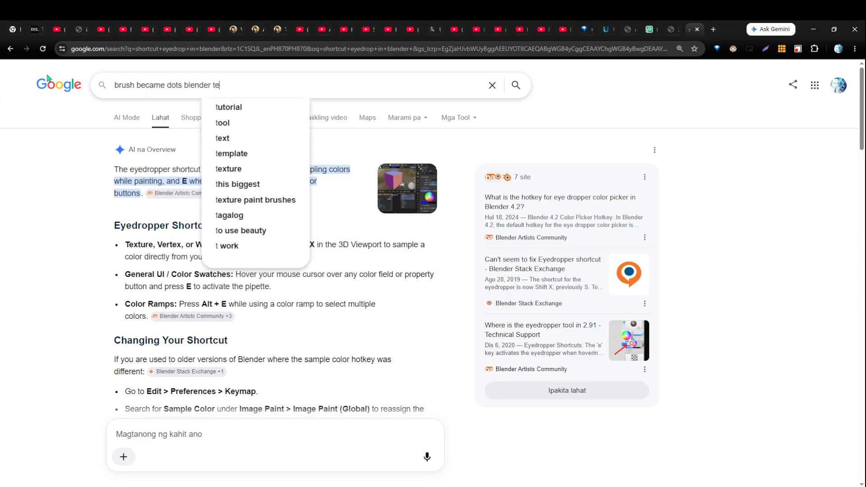
type("xture painting")
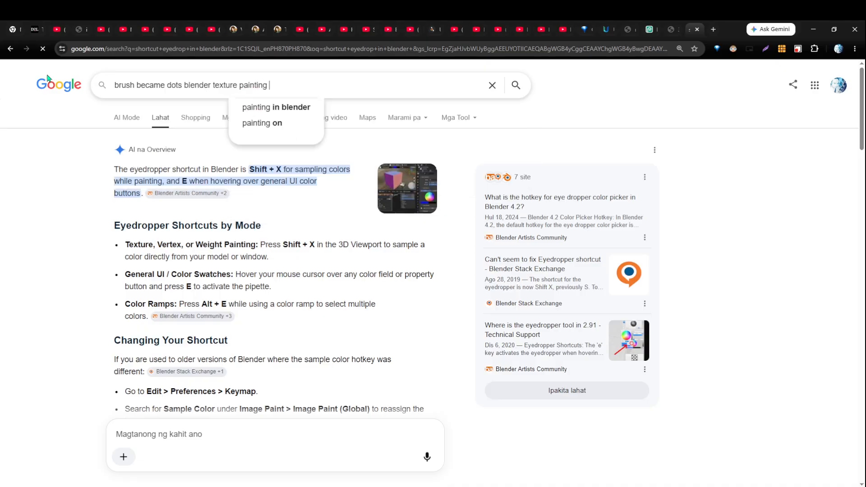
key("Return")
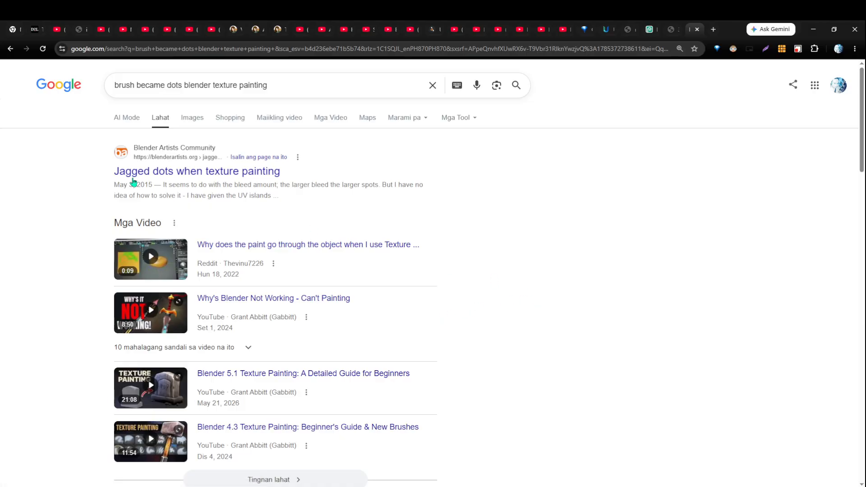
- Open the Blender Artists thread "Jagged dots when texture painting" and read the replies for a fix
left_click(202, 174)
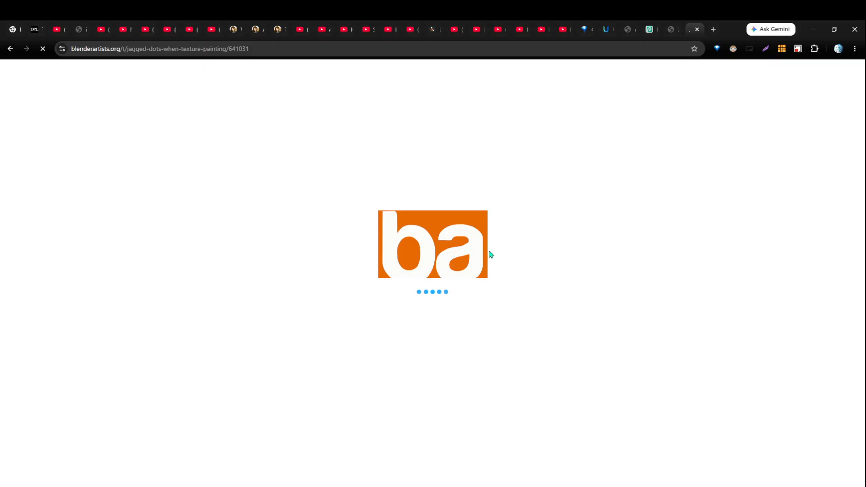
scroll(495, 352, "down", 5)
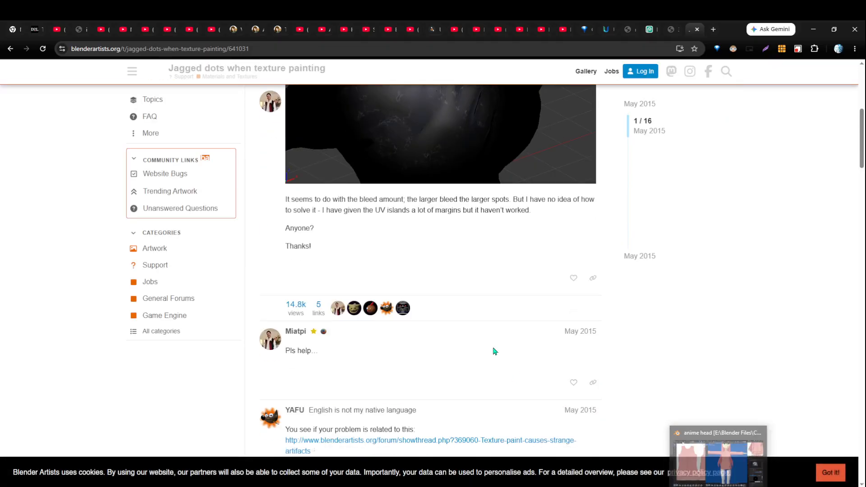
scroll(426, 276, "down", 6)
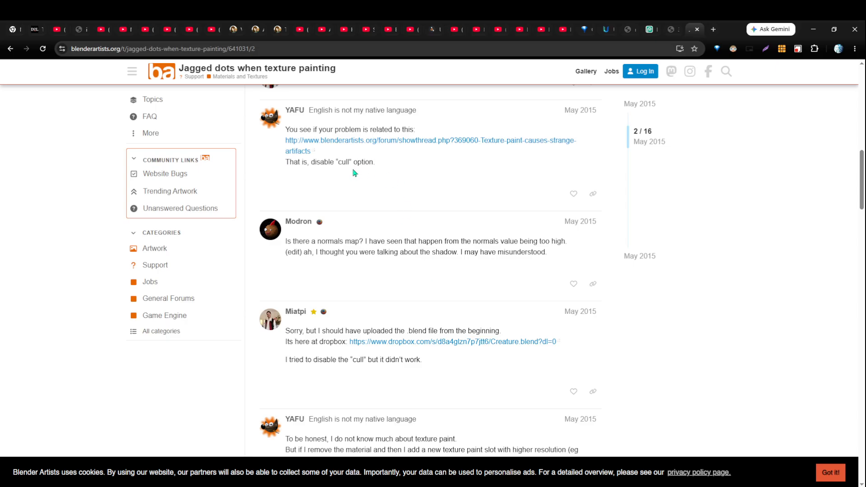
scroll(504, 261, "down", 3)
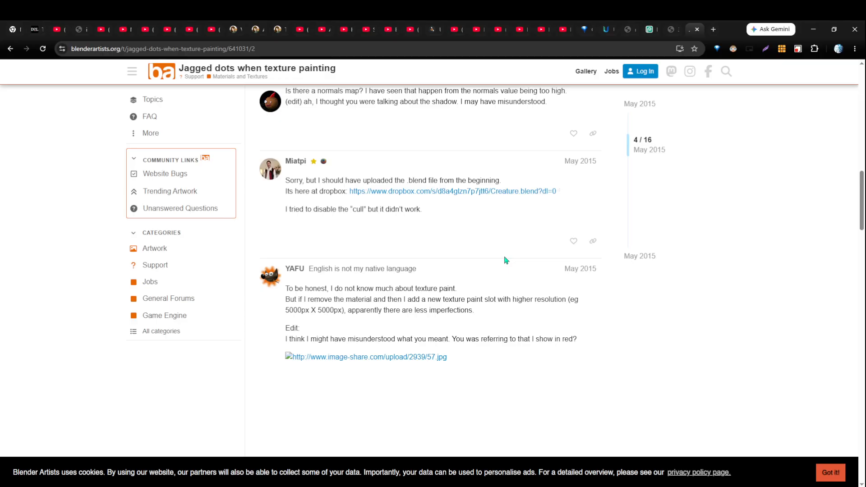
scroll(519, 300, "down", 7)
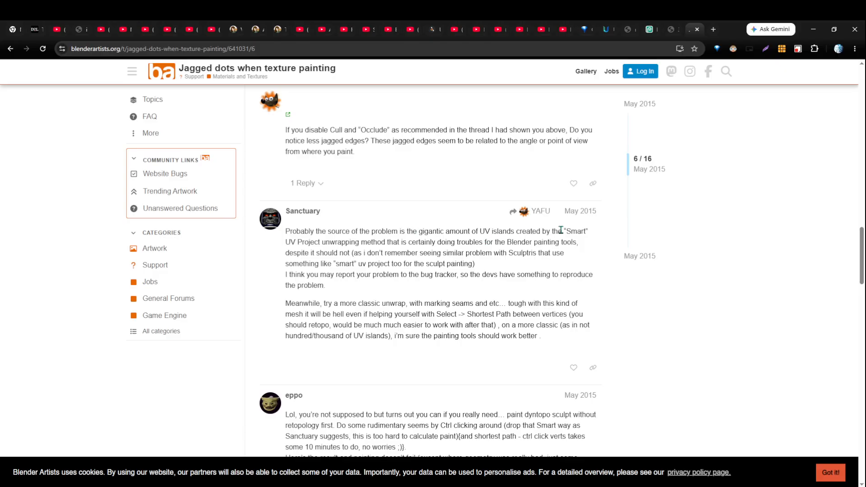
scroll(399, 322, "down", 3)
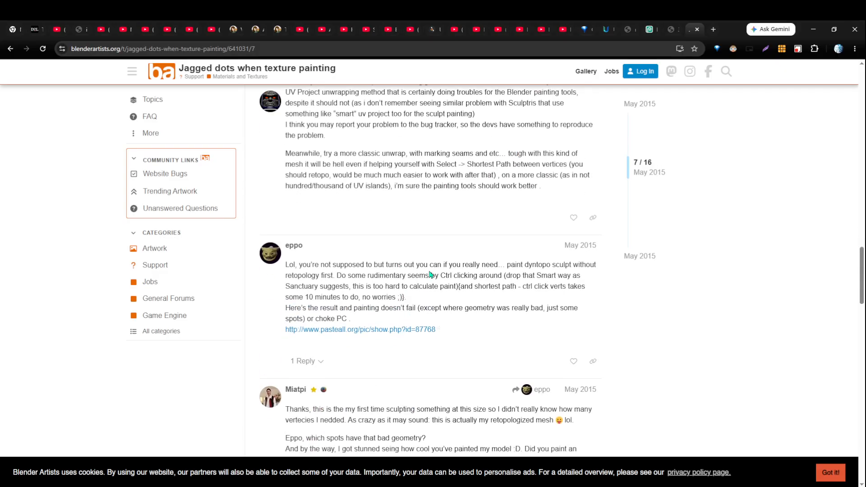
scroll(533, 274, "down", 6)
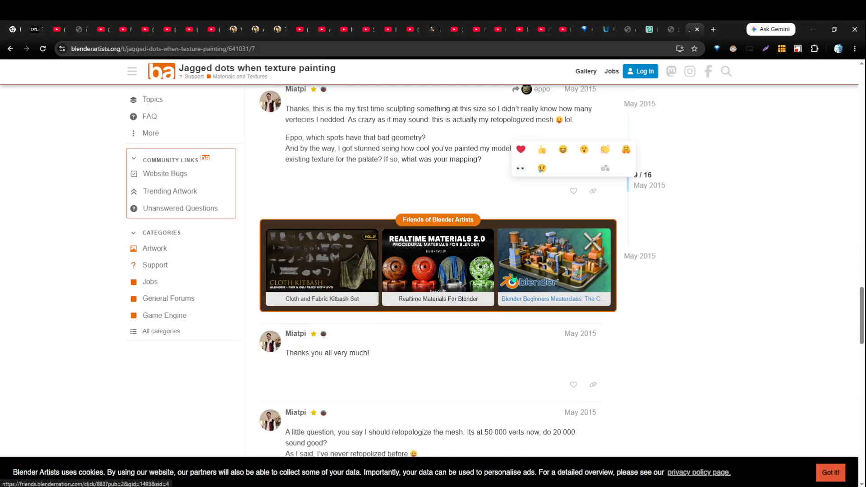
scroll(452, 271, "up", 3)
left_click_drag(364, 260, 562, 271)
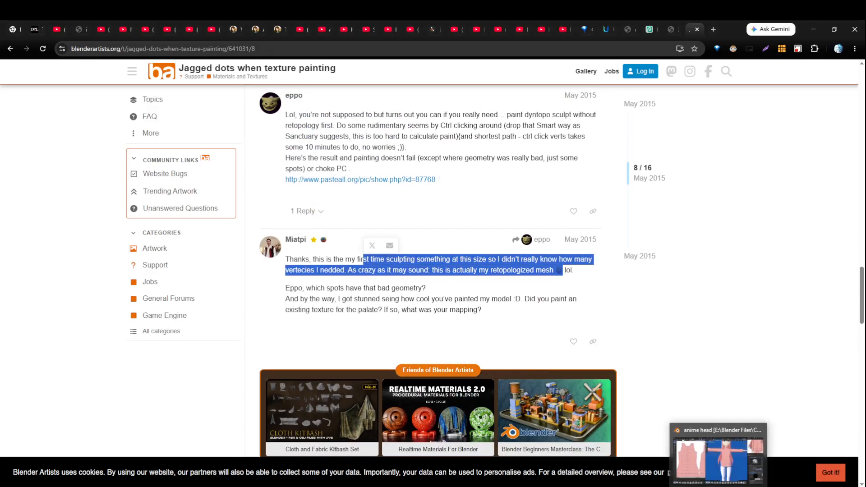
- Switch back to Blender and try a black 5 px Airbrush stroke down the jacket's center front
left_click(720, 486)
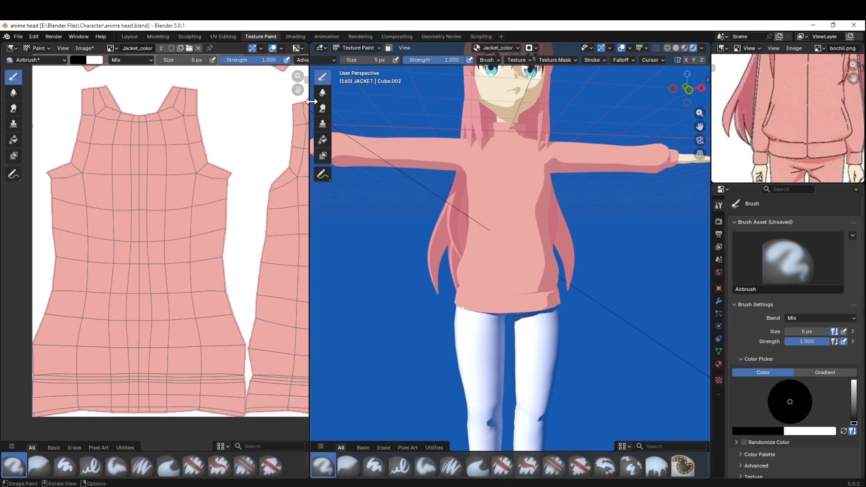
left_click(508, 234)
scroll(507, 226, "up", 4)
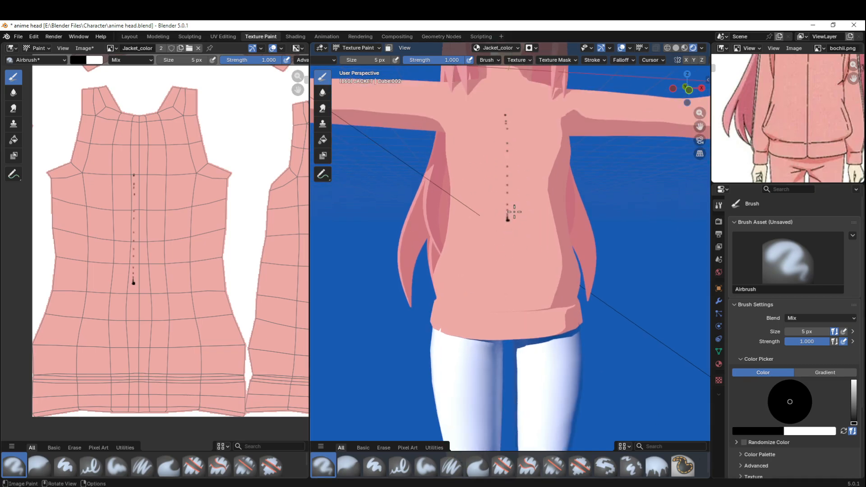
key("ctrl+z")
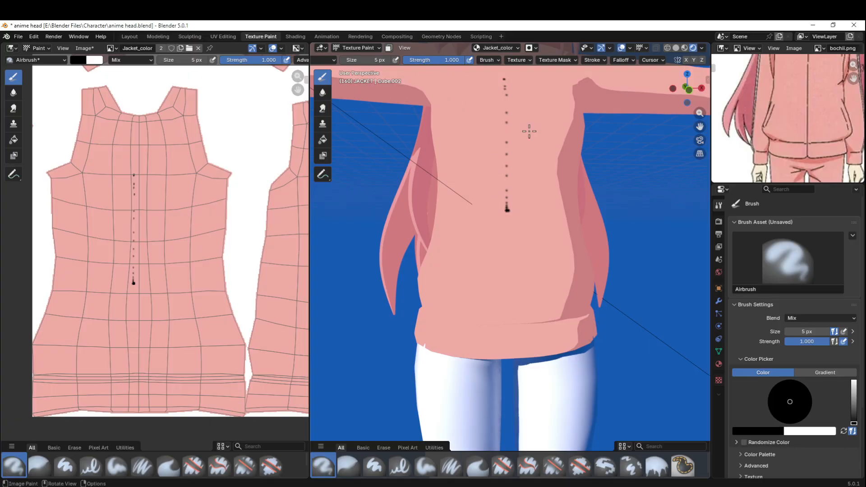
- Set the brush size to 318 px, try a stroke on the jacket's front, and undo it
left_click_drag(355, 60, 371, 60)
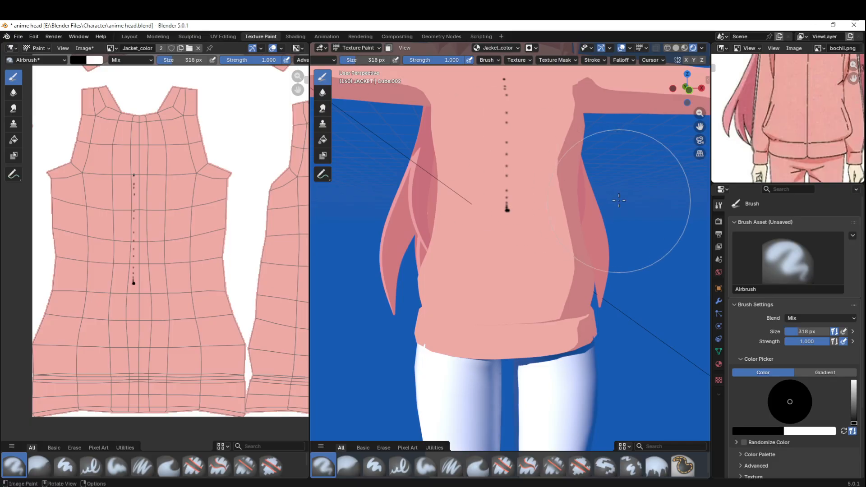
left_click_drag(510, 150, 519, 212)
key("ctrl+z")
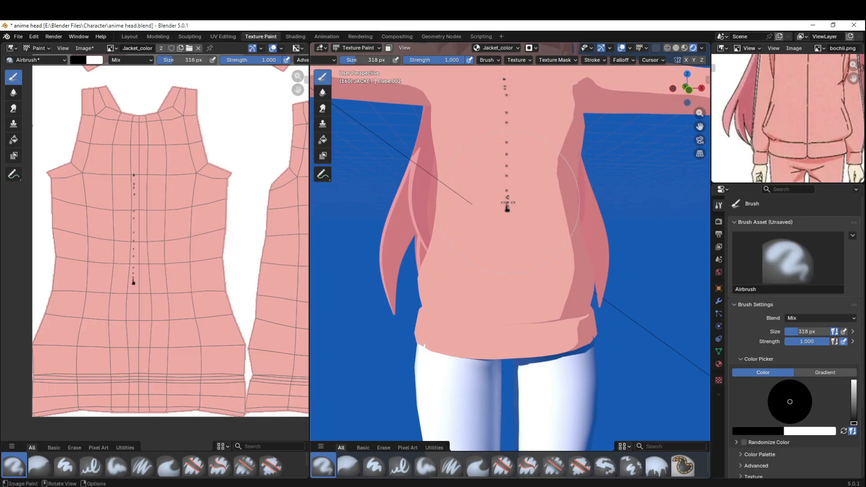
- Reduce the brush size in steps, try another black stroke down the jacket's front, and undo it
key("bracketleft")
key("bracketleft")
key("bracketleft")
key("bracketleft")
key("bracketleft")
key("bracketleft")
key("bracketleft")
key("bracketleft")
key("bracketleft")
left_click_drag(506, 119, 513, 215)
key("ctrl+z")
- Set the brush size to 5 px, try a black stroke down the jacket's front, and undo it along with the earlier dotted strokes
key("bracketleft")
key("bracketleft")
key("bracketleft")
left_click(363, 60)
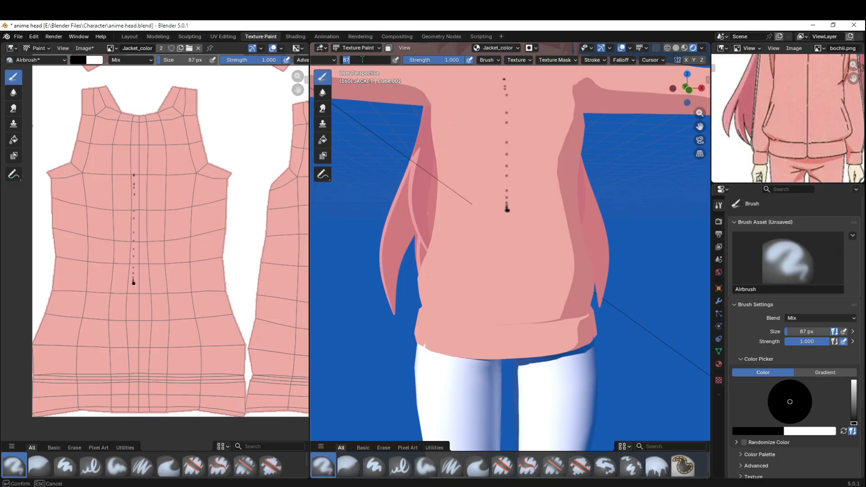
key("Return")
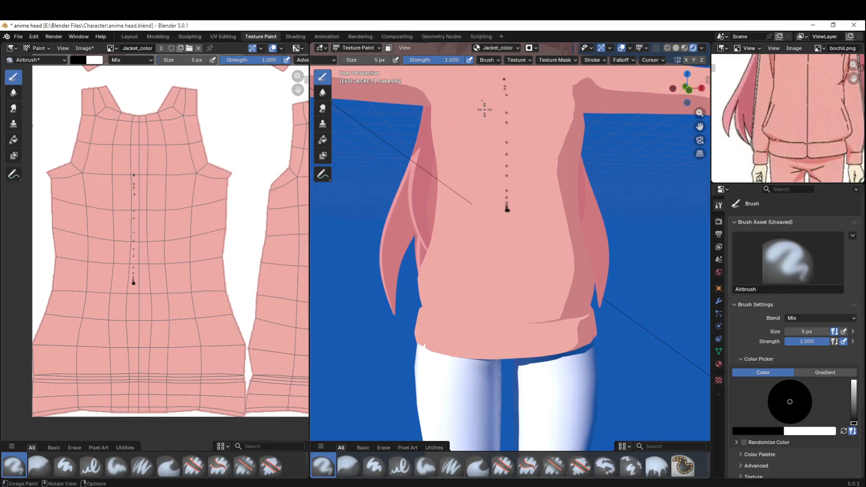
left_click_drag(500, 274, 500, 293)
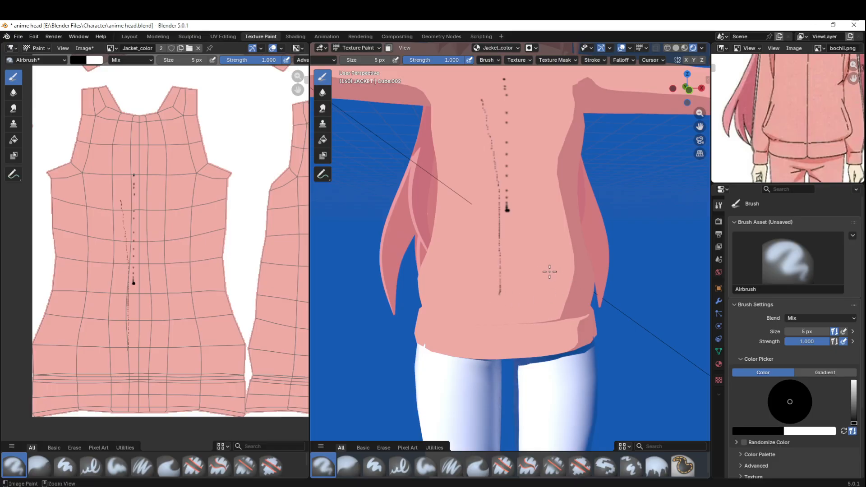
key("ctrl+z")
key("ctrl+z")
key("ctrl+z")
- Try a 196 px black stroke down the jacket's front, undo it, and save the file
left_click_drag(369, 59, 392, 59)
mouse_move(504, 111)
left_mouse_down()
mouse_move(506, 257)
mouse_move(501, 253)
left_mouse_up()
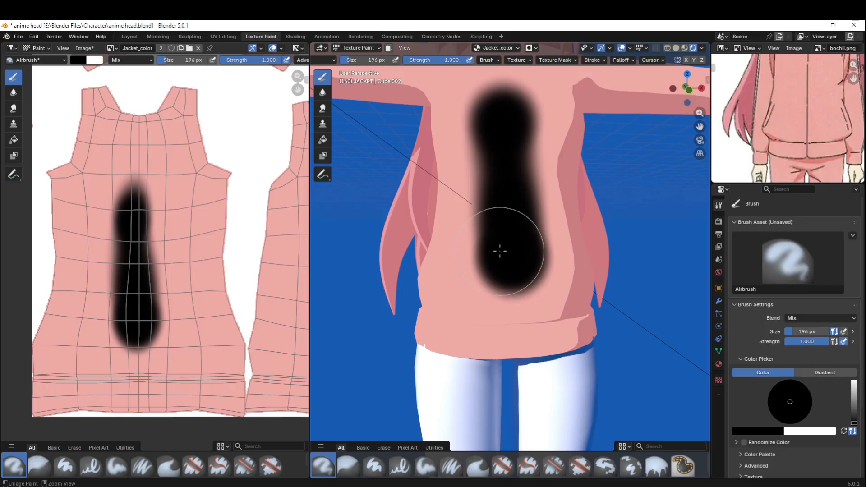
key("ctrl+z")
key("ctrl+s")
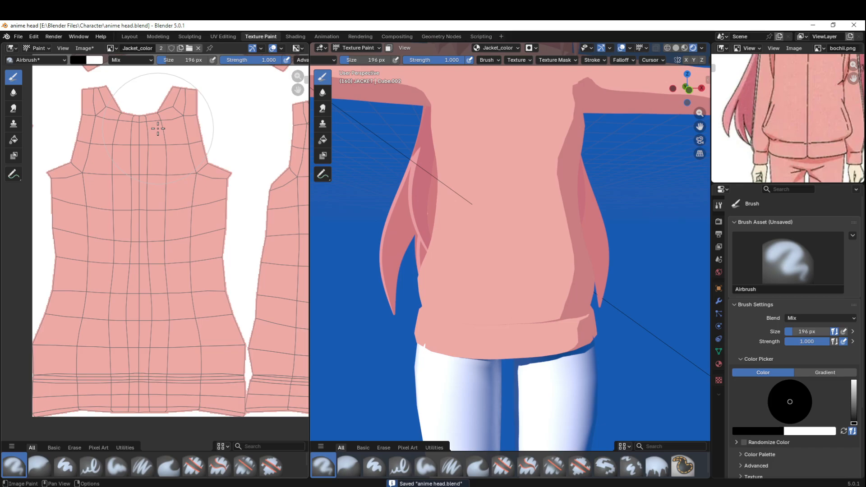
- Reduce the brush size to 32 px and try black strokes down the center of the jacket's front in the texture image, undoing each
key("bracketleft")
key("bracketleft")
key("bracketleft")
key("bracketleft")
key("bracketleft")
key("bracketleft")
key("bracketleft")
key("bracketleft")
key("bracketleft")
key("bracketleft")
key("bracketleft")
key("bracketleft")
key("bracketleft")
key("bracketleft")
key("bracketleft")
key("bracketleft")
key("bracketleft")
left_click_drag(140, 122, 142, 299)
key("ctrl+z")
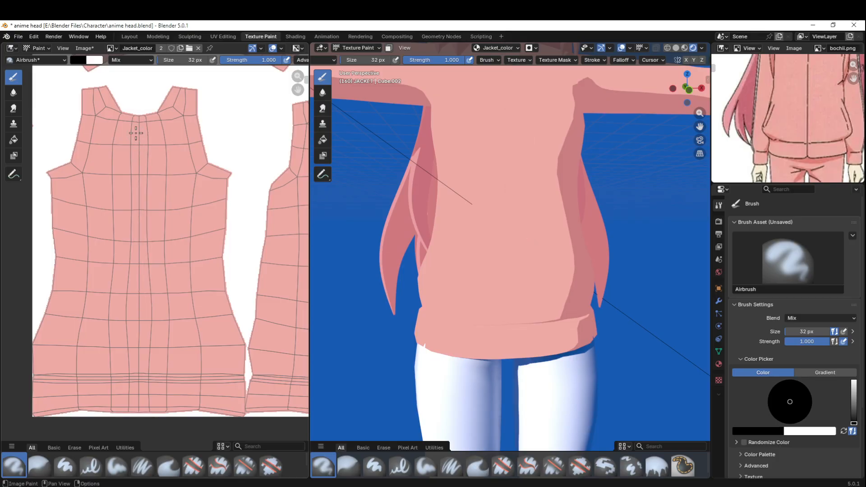
left_click_drag(137, 117, 136, 337)
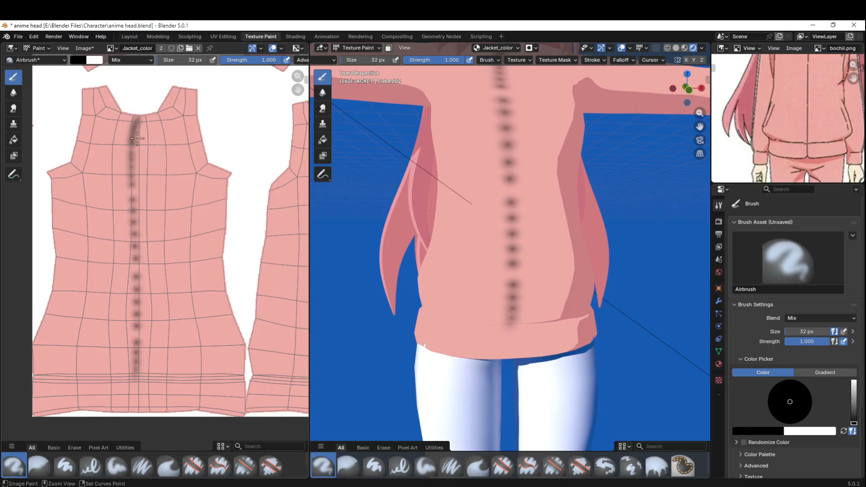
key("ctrl+z")
left_click_drag(136, 118, 126, 404)
key("ctrl+z")
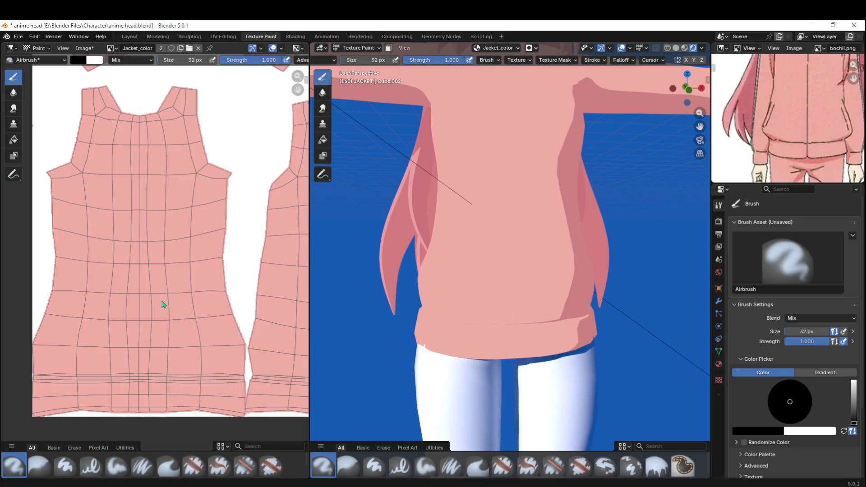
- Set the brush size to 50 px and try black strokes down the jacket's front in both the texture image and the 3D view
left_click(385, 62)
type("50")
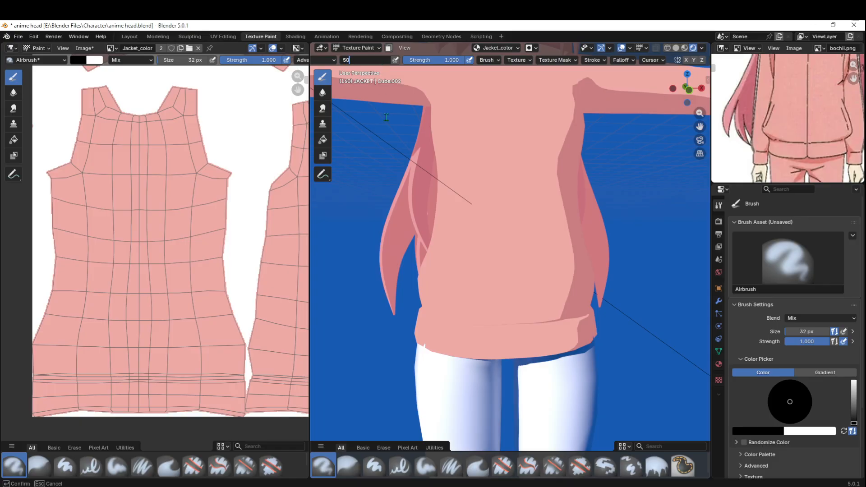
key("Return")
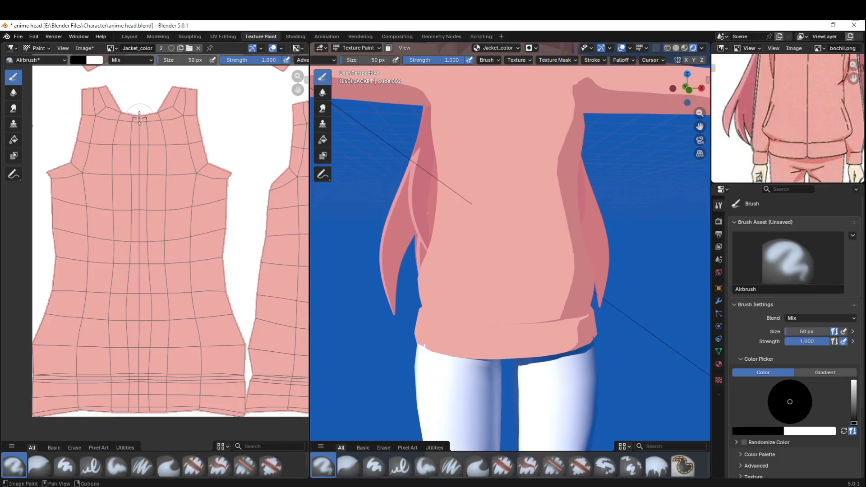
left_click_drag(140, 118, 132, 404)
key("ctrl+z")
mouse_move(502, 94)
left_mouse_down()
mouse_move(497, 188)
mouse_move(478, 269)
left_mouse_up()
left_click_drag(534, 119, 538, 200)
key("ctrl+z")
- Set the brush size to 589 px, try a stroke on the jacket's front, and undo it
left_click_drag(359, 61, 387, 61)
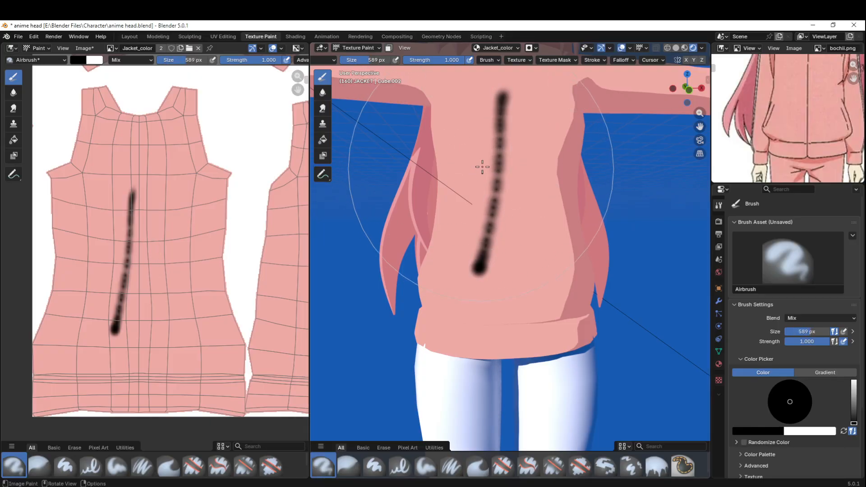
left_click_drag(499, 140, 493, 173)
key("ctrl+z")
- Reduce the brush size to 280 px, paint a stroke on the jacket's front, lower the size to 203 px, and undo the remaining strokes
key("bracketleft")
key("bracketleft")
key("bracketleft")
key("bracketleft")
key("bracketleft")
key("bracketleft")
key("bracketleft")
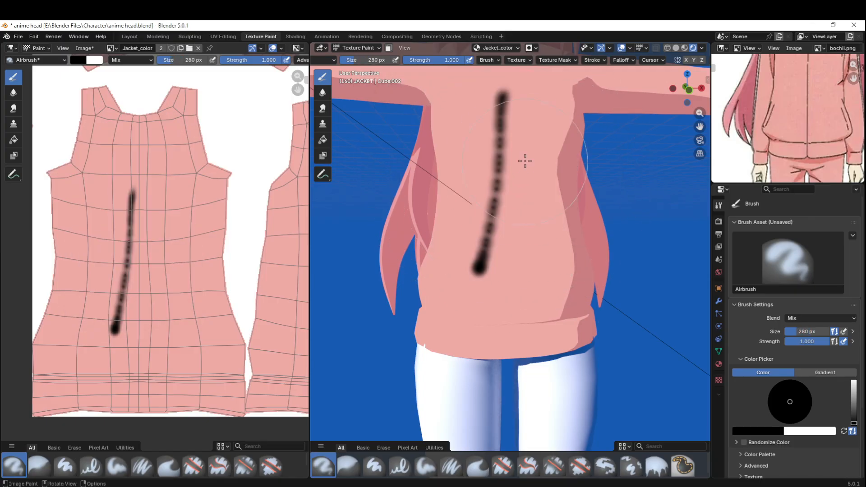
mouse_move(530, 116)
left_mouse_down()
mouse_move(507, 149)
mouse_move(509, 192)
left_mouse_up()
key("bracketleft")
key("bracketleft")
key("bracketleft")
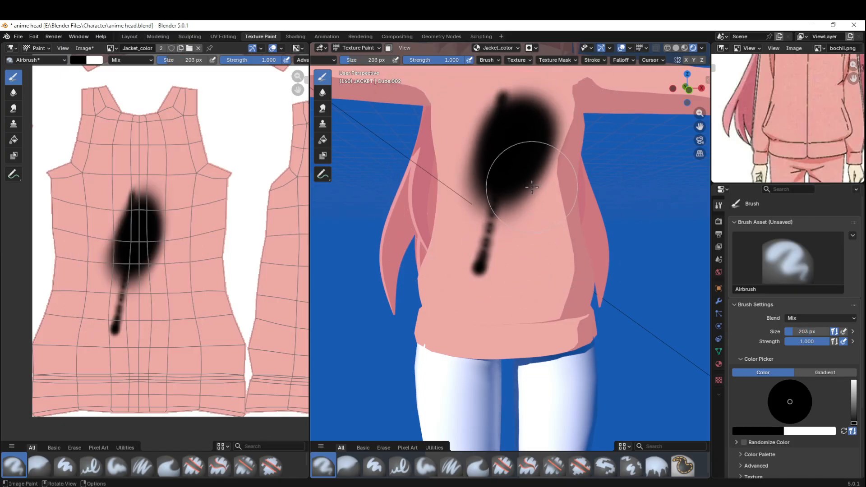
key("ctrl+z")
key("ctrl+z")
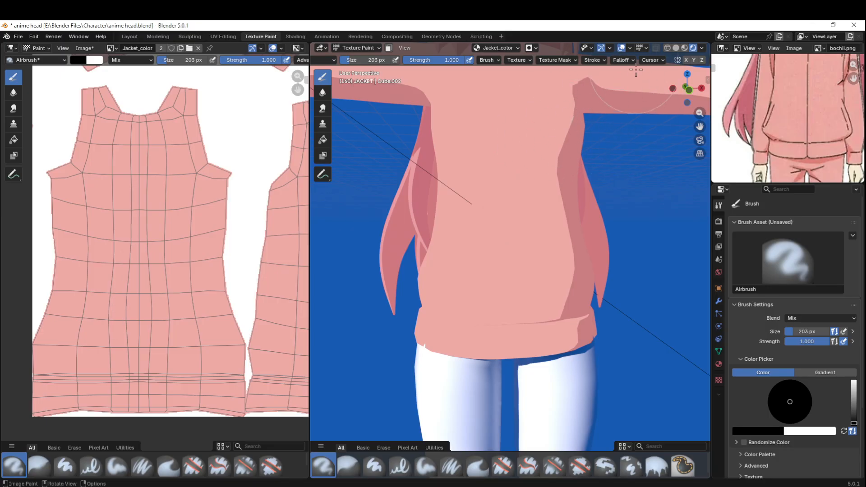
- Change the brush's stroke method from Airbrush to Space, try a 203 px stroke on the jacket's front, and undo it
left_click(593, 60)
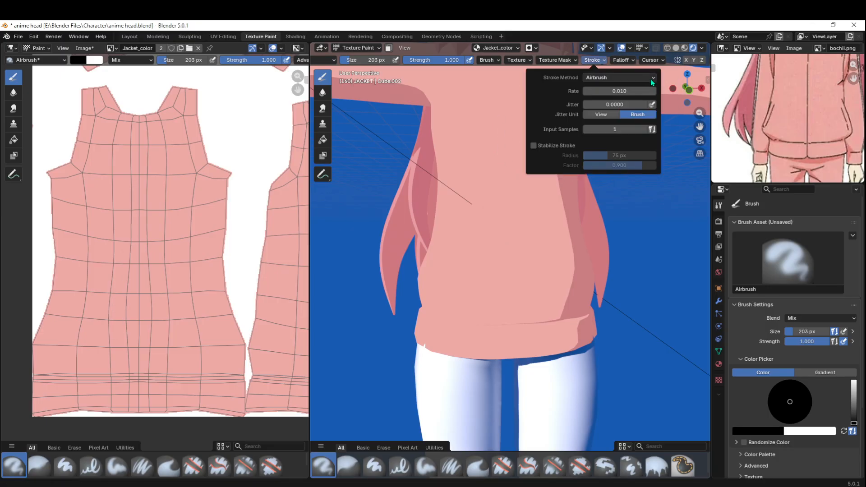
left_click(652, 78)
left_click(612, 108)
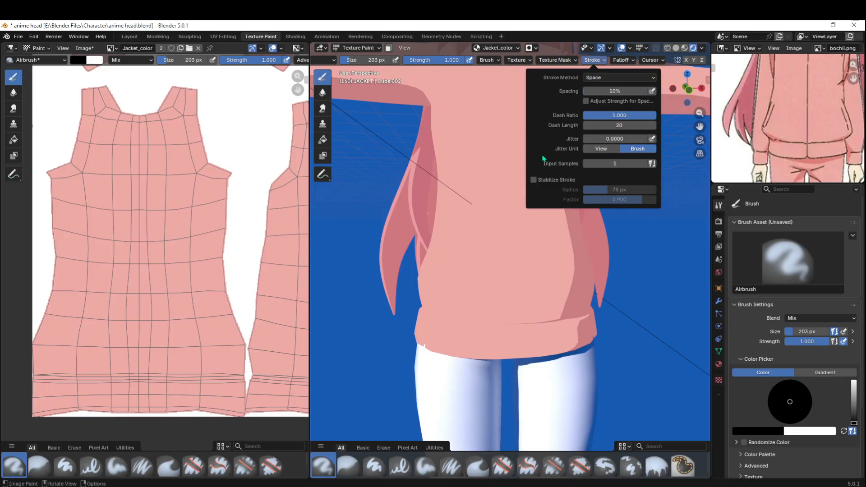
left_click_drag(495, 102, 499, 207)
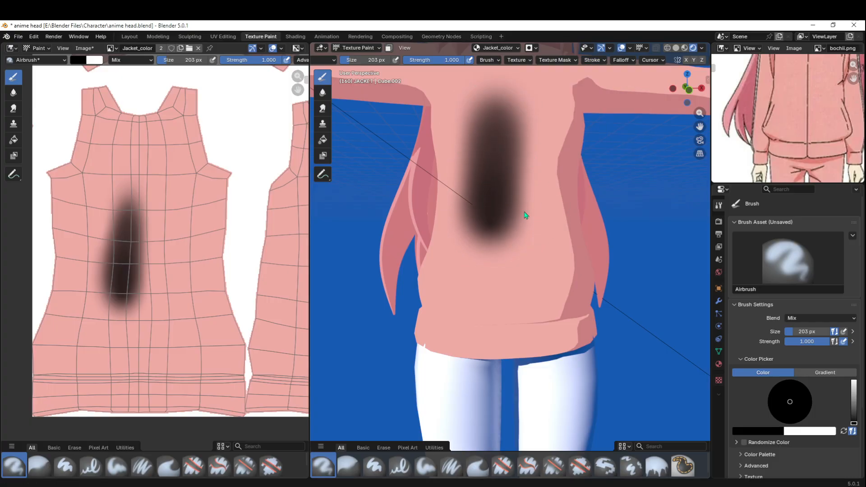
key("ctrl+z")
- Set the brush size to 55 px and try black strokes down the jacket's front on the model and the texture image, undoing each
left_click_drag(354, 61, 341, 67)
left_click_drag(485, 131, 489, 286)
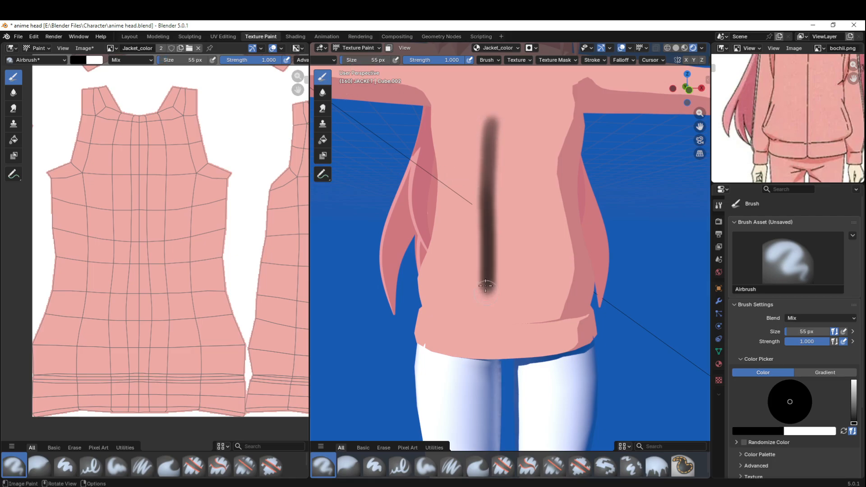
key("ctrl+z")
left_click_drag(143, 128, 143, 397)
key("ctrl+z")
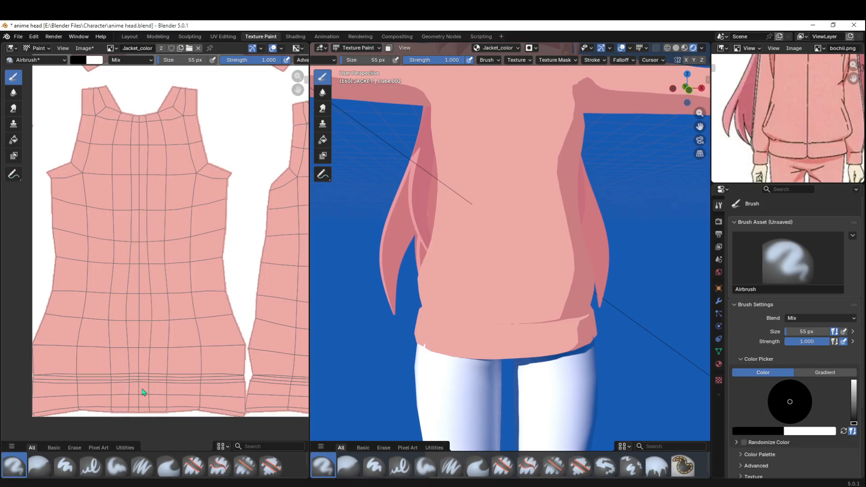
- Set the brush size to 12 px and try freehand vertical strokes down the front of the jacket model
left_click_drag(358, 68, 348, 67)
left_click_drag(490, 97, 479, 307)
key("ctrl+z")
left_click(595, 60)
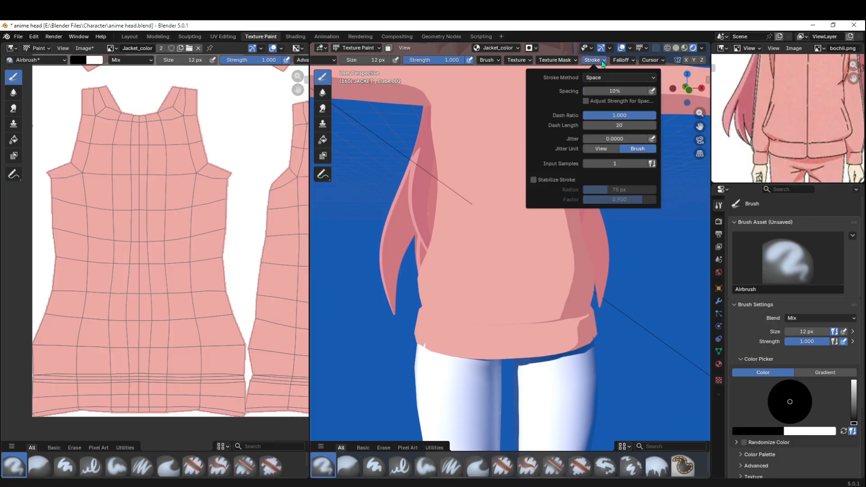
left_click(638, 77)
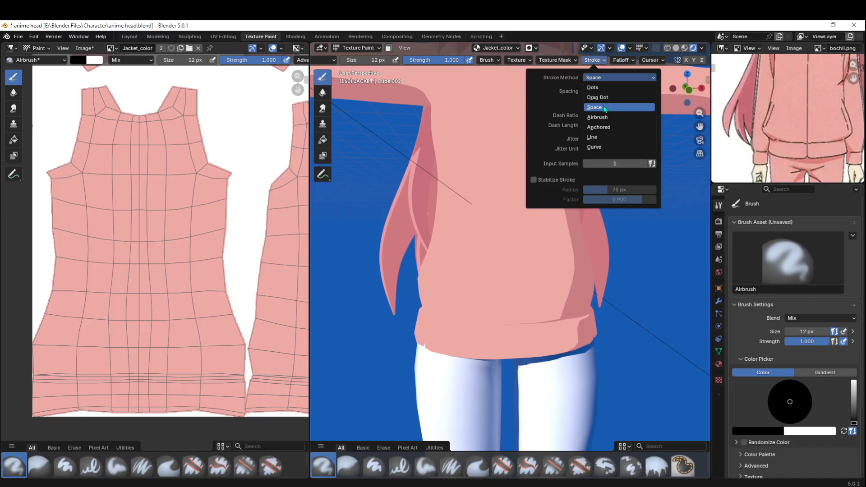
left_click(548, 114)
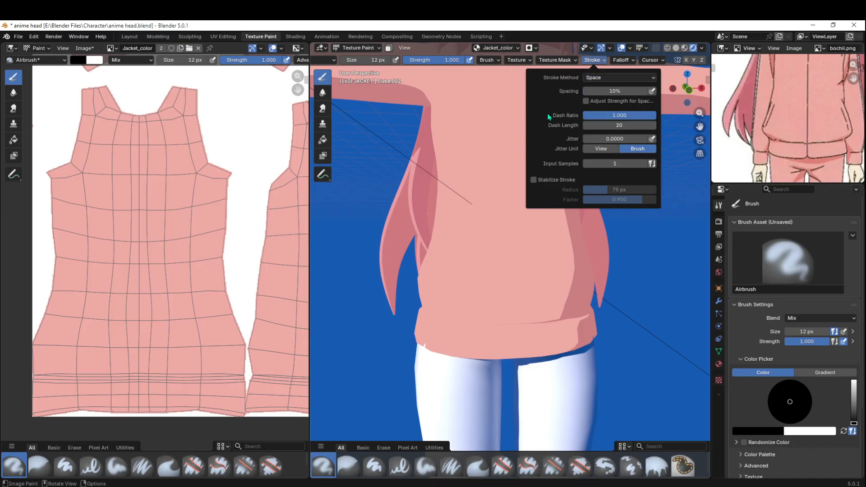
left_click_drag(535, 88, 522, 276)
key("ctrl+z")
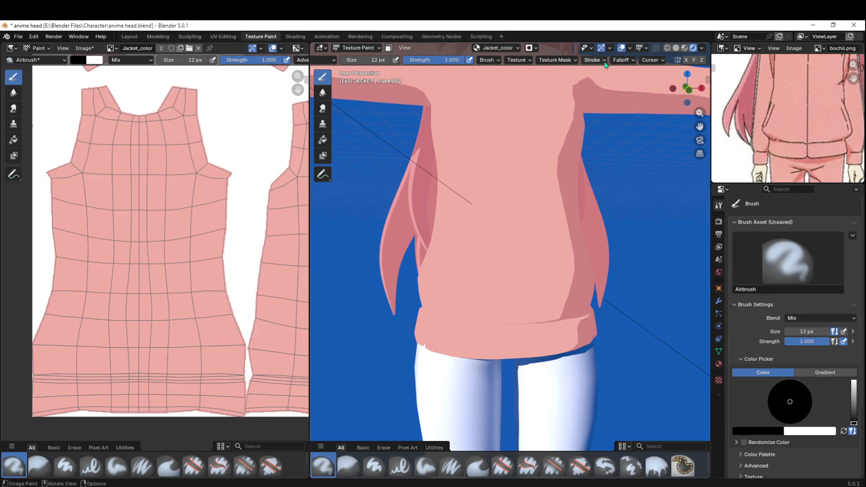
- Enable Stabilize Stroke and try smoothed vertical strokes down the centre of the jacket's front piece in the texture image
left_click(598, 61)
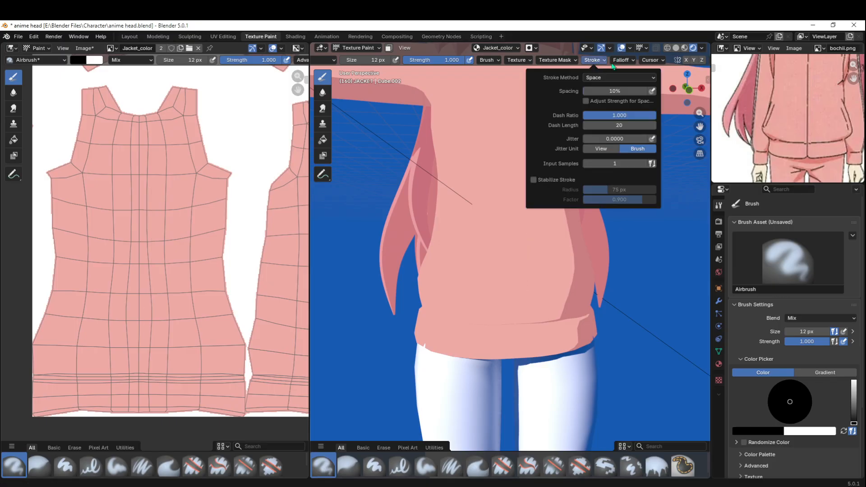
left_click(560, 180)
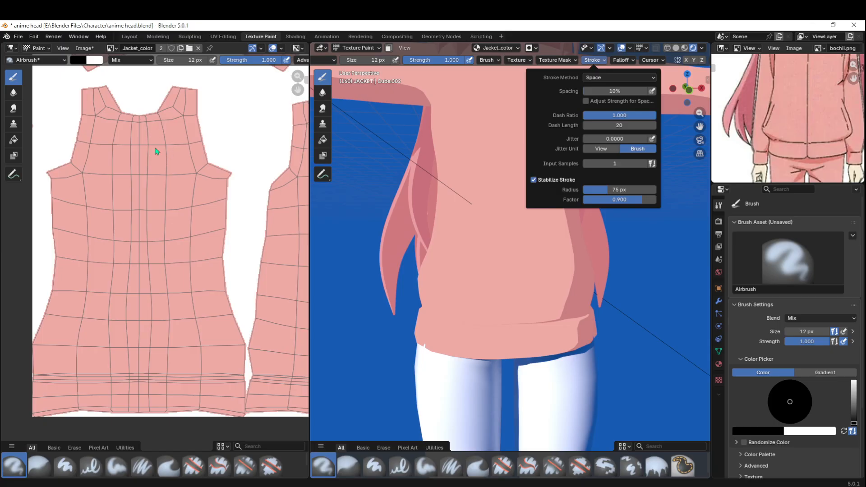
left_click_drag(139, 117, 139, 385)
key("ctrl+z")
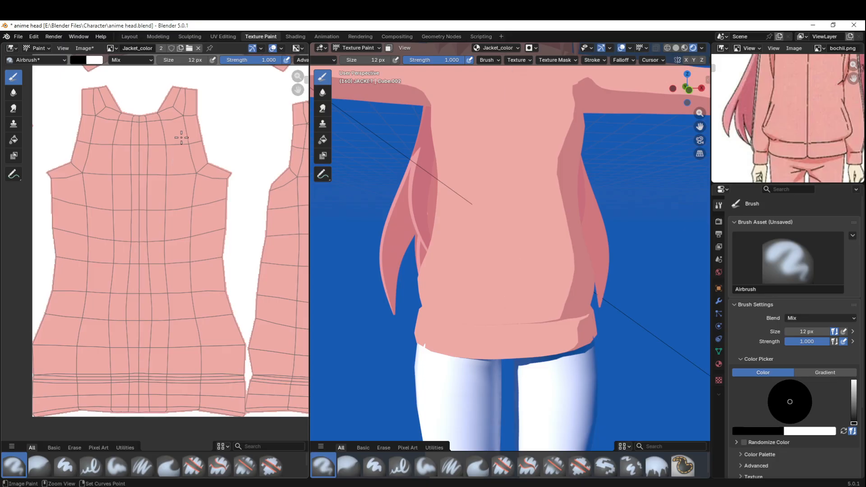
mouse_move(200, 103)
left_mouse_down()
mouse_move(161, 209)
mouse_move(226, 232)
mouse_move(266, 144)
mouse_move(260, 350)
mouse_move(271, 357)
left_mouse_up()
key("ctrl+z")
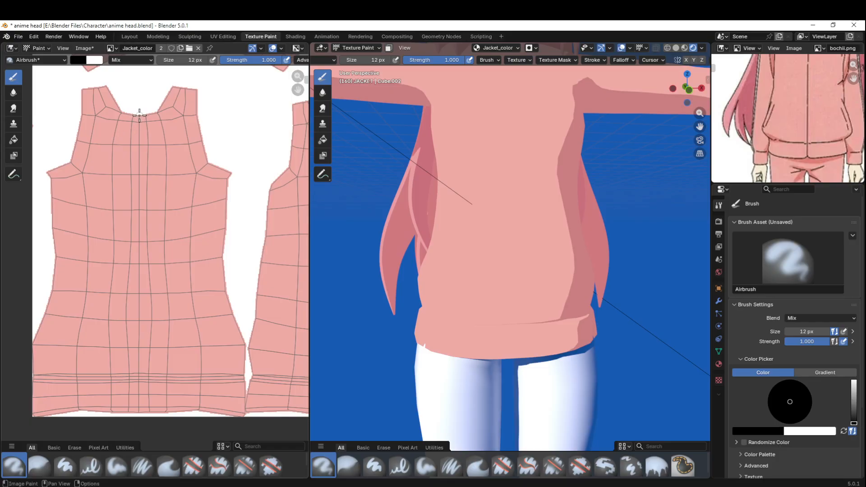
left_click_drag(139, 115, 133, 384)
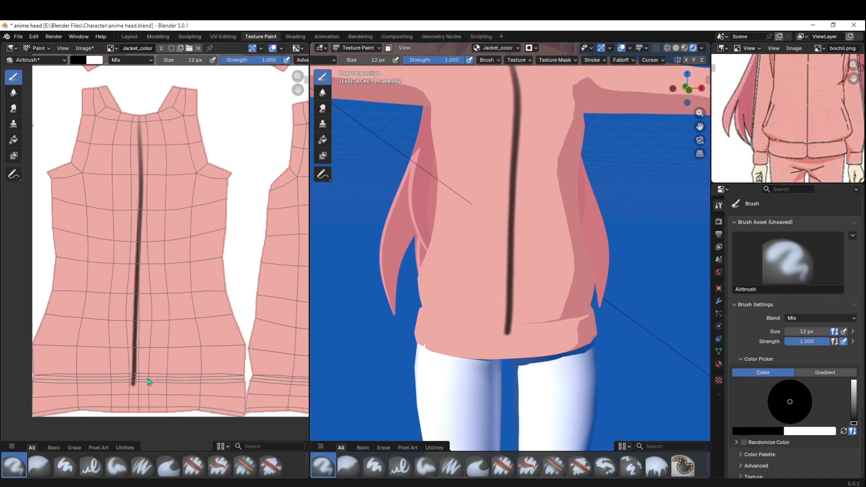
key("ctrl+z")
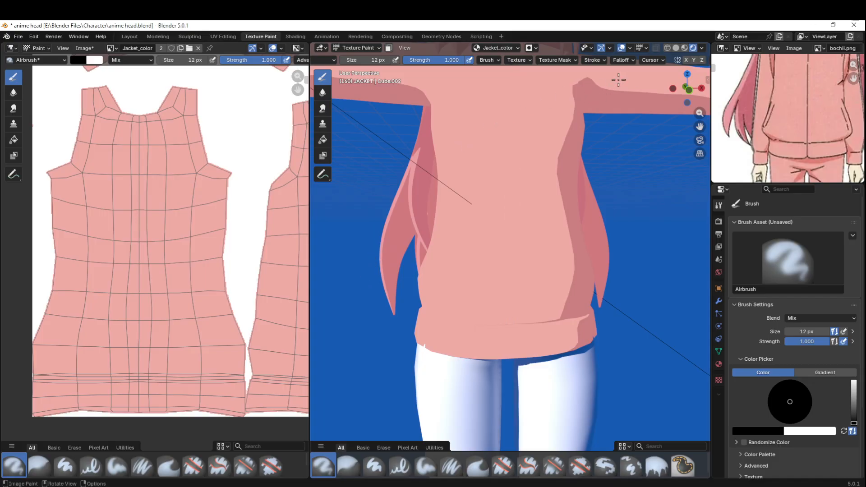
- Set the brush's stroke method to Line
left_click(597, 62)
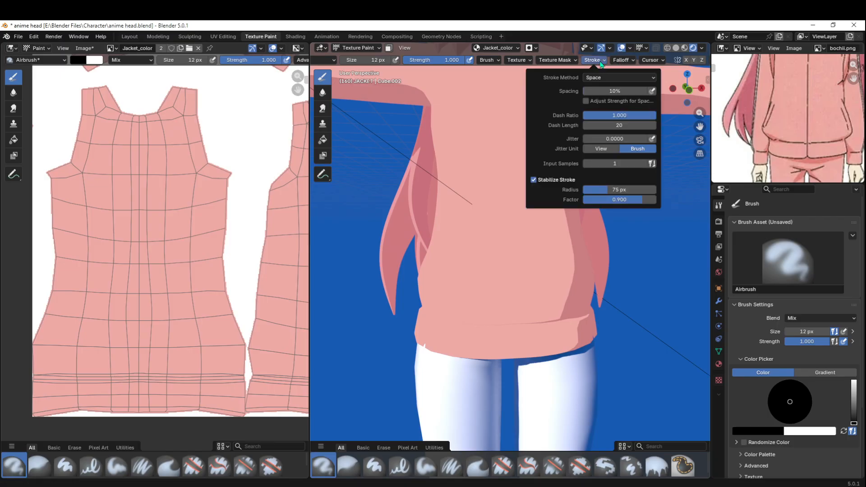
left_click(596, 78)
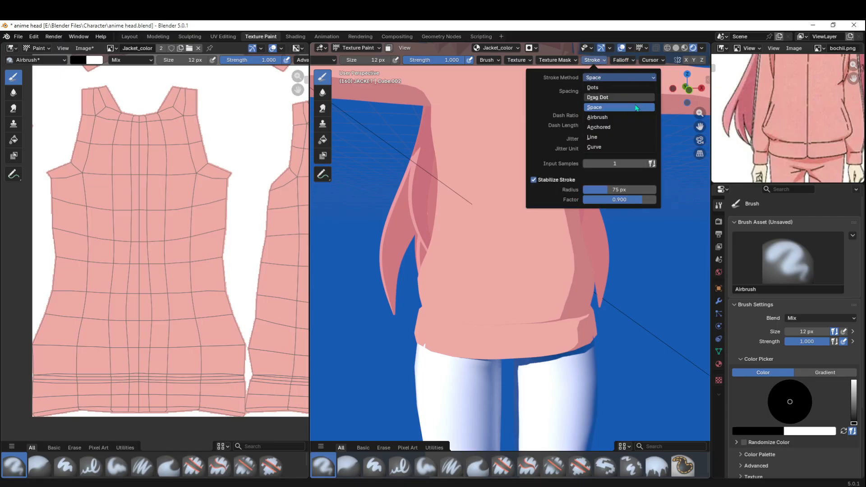
left_click(610, 138)
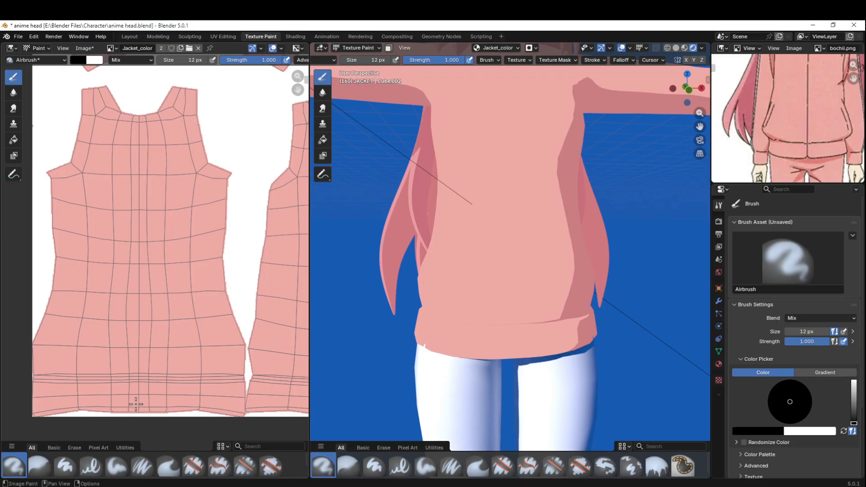
- Try a straight 12 px black line from neckline to hem along the centre of the front piece in the texture image
left_click(139, 117)
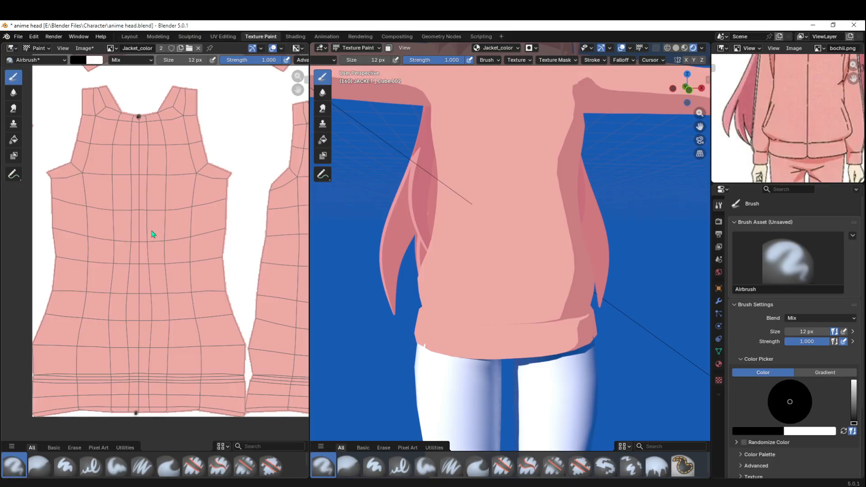
left_click_drag(139, 117, 140, 411)
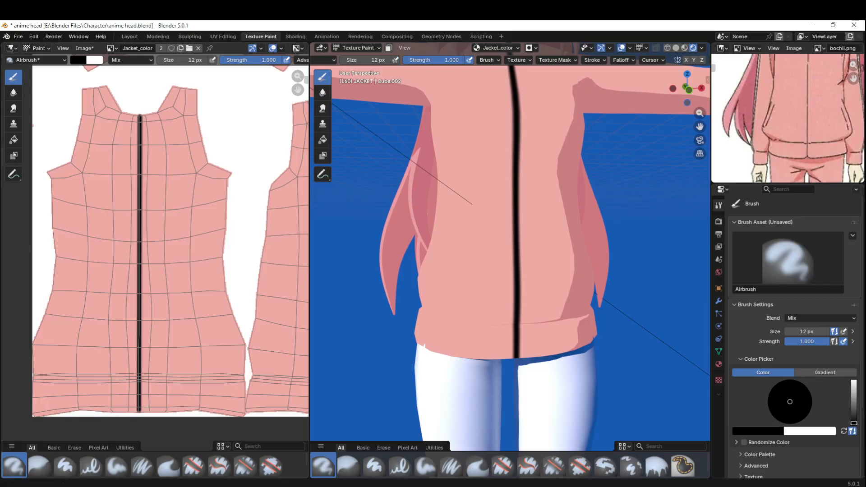
scroll(526, 193, "down", 4)
middle_click_drag(526, 199, 516, 208)
key("ctrl+z")
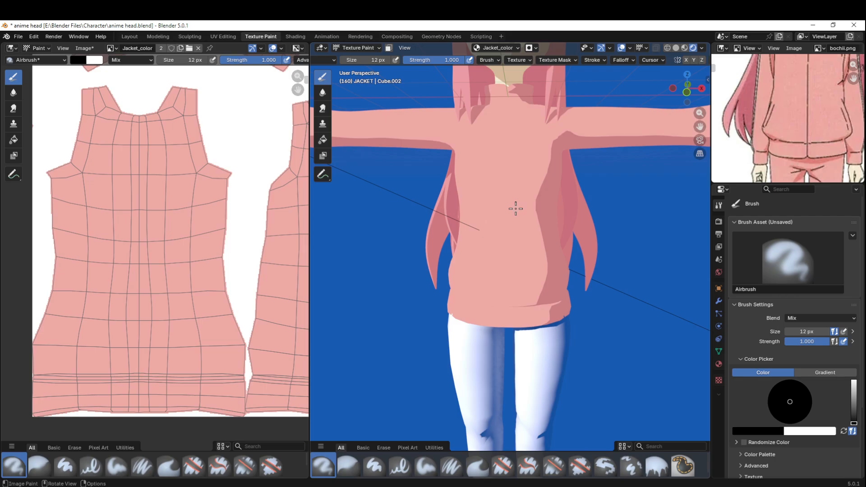
- Set the brush size to 5 px and paint a straight black line from neckline to hem along the front piece's centre
left_click(370, 63)
type("5")
key("Return")
left_click_drag(139, 118, 139, 414)
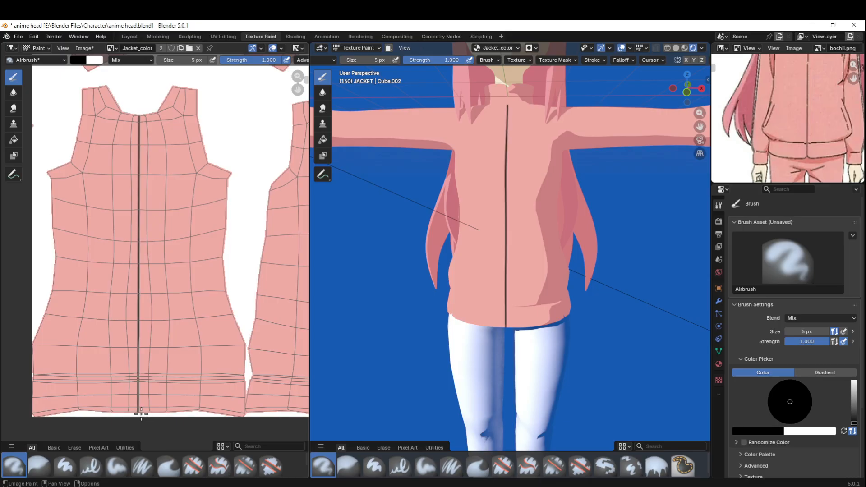
- Try raising the short centre edge of the jacket's hem along Z with the Move tool in Edit Mode
scroll(536, 308, "up", 6)
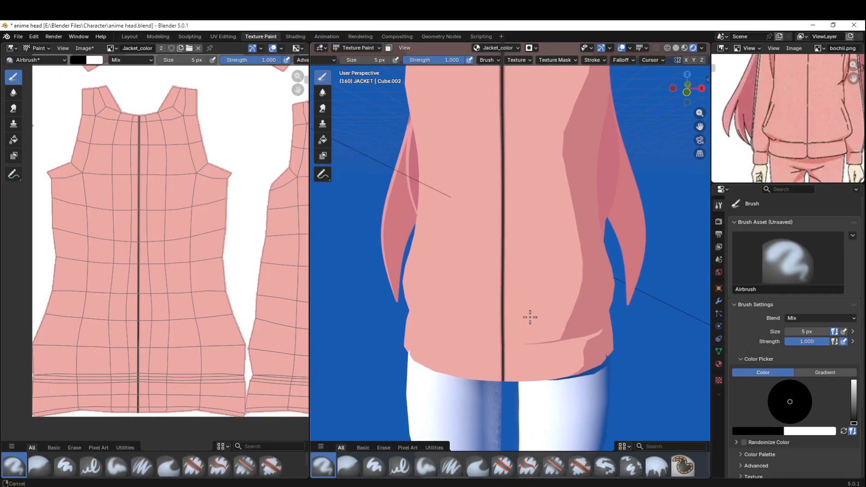
key("Tab")
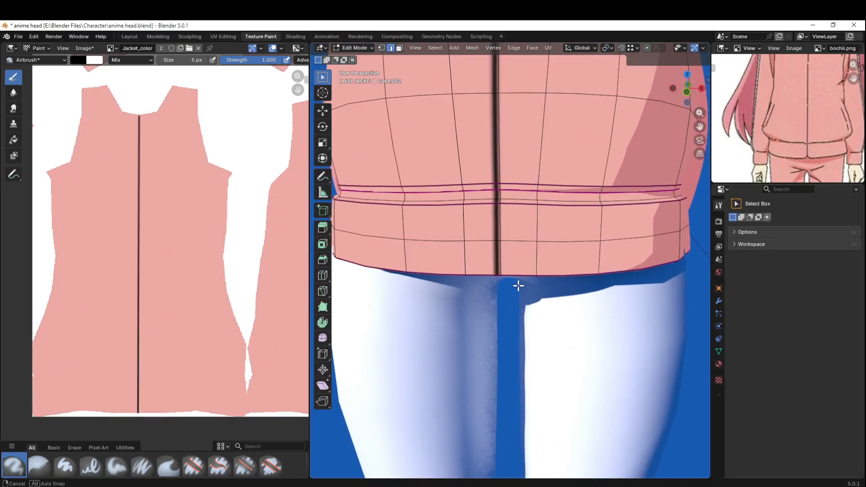
middle_click_drag(519, 286, 530, 244)
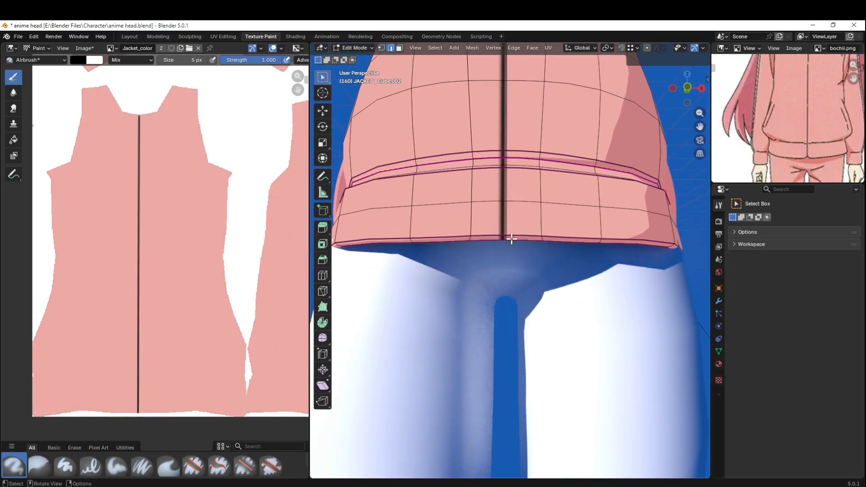
key("Tab")
scroll(124, 343, "up", 3)
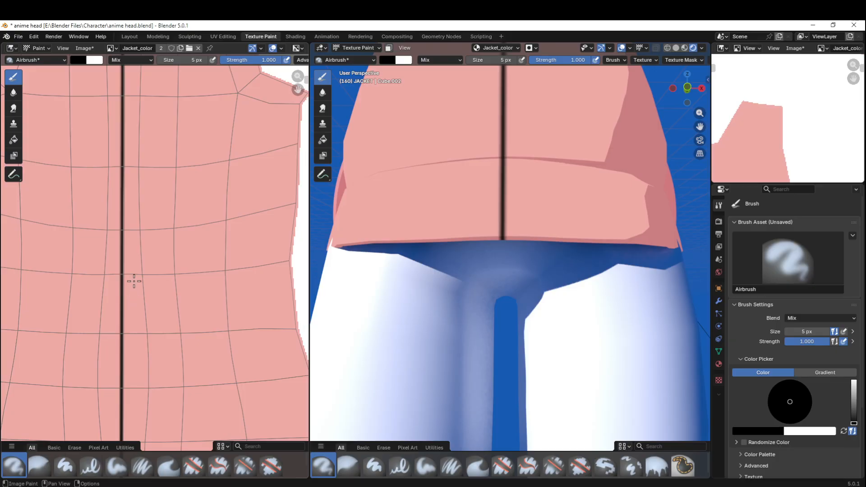
key("Tab")
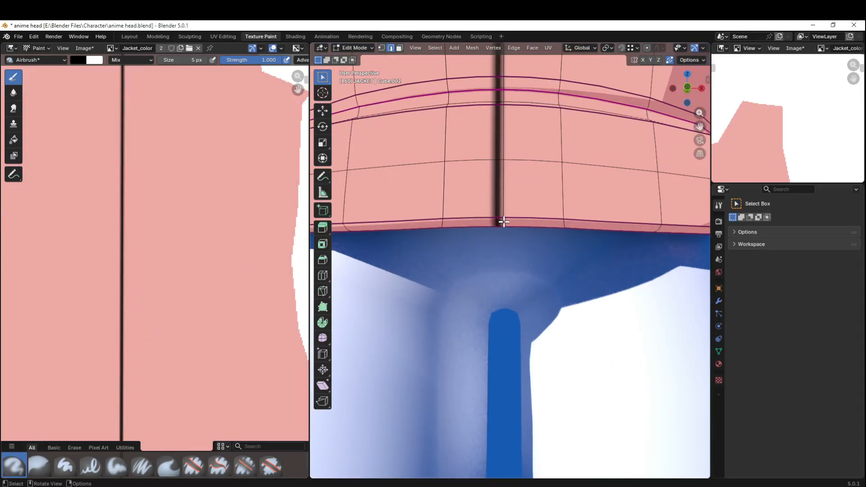
left_click(322, 111)
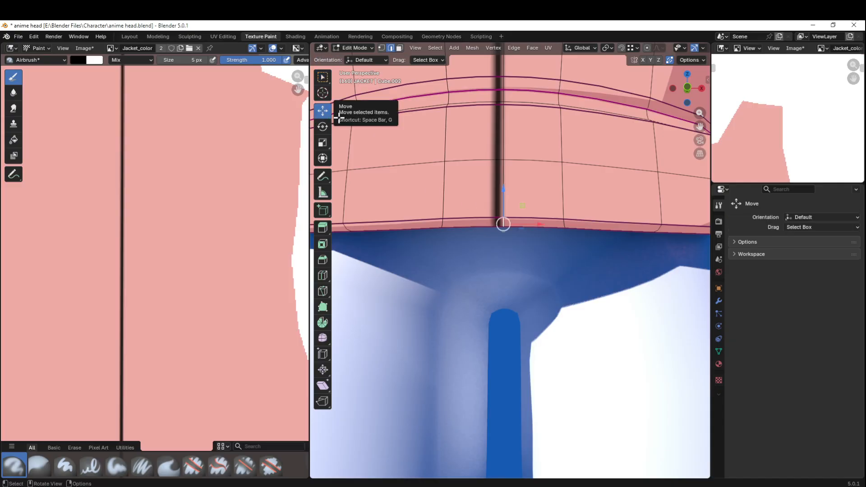
left_click_drag(504, 185, 510, 177)
key("ctrl+z")
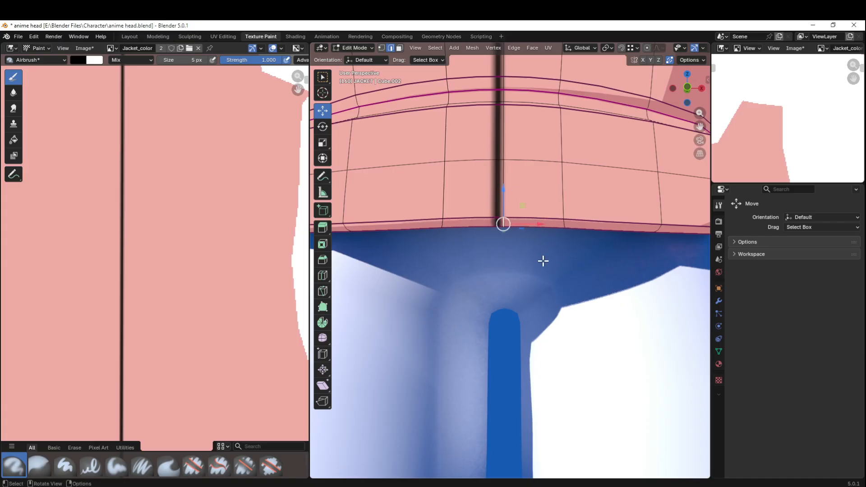
left_click_drag(504, 188, 503, 173)
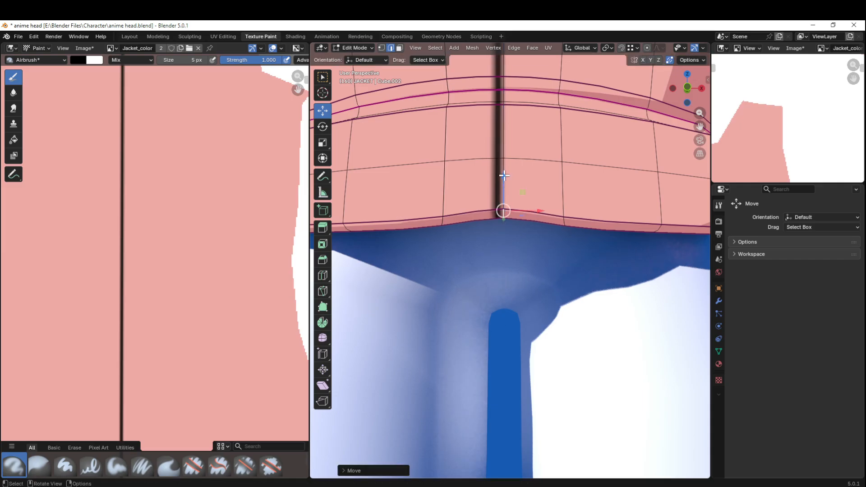
key("ctrl+z")
- Undo the black line painted down the centre of the jacket's front
scroll(514, 215, "down", 6)
scroll(532, 272, "up", 2)
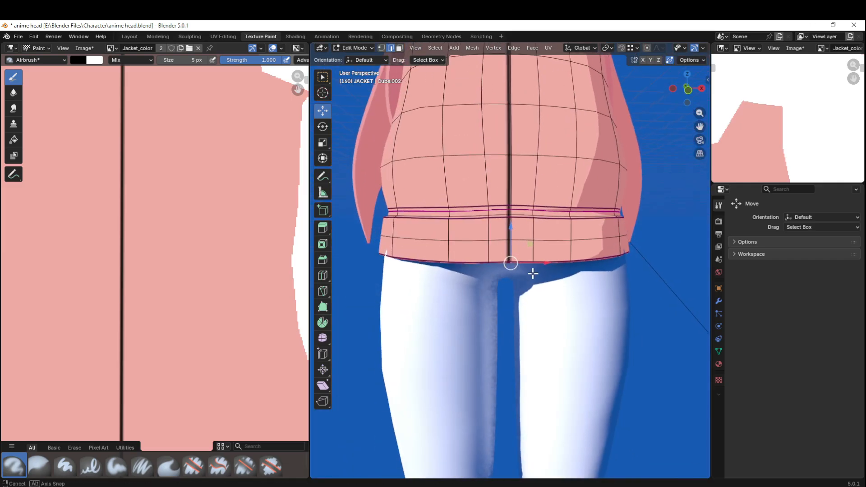
key("Tab")
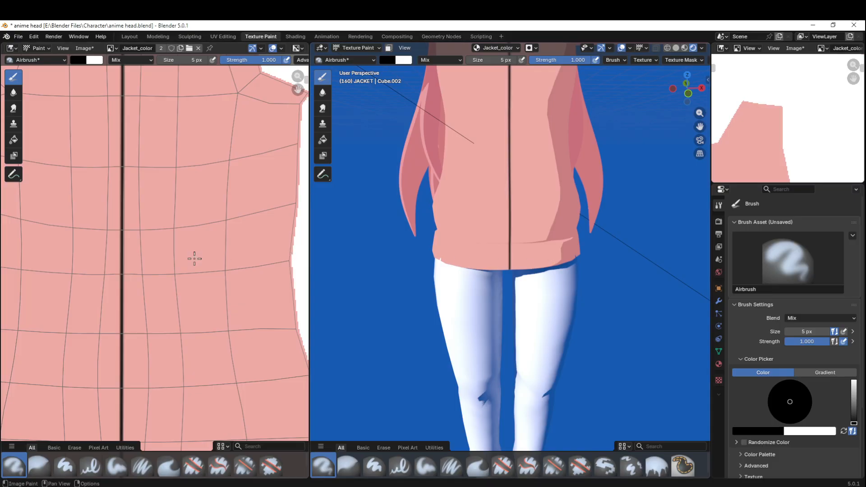
scroll(191, 257, "down", 3)
key("Tab")
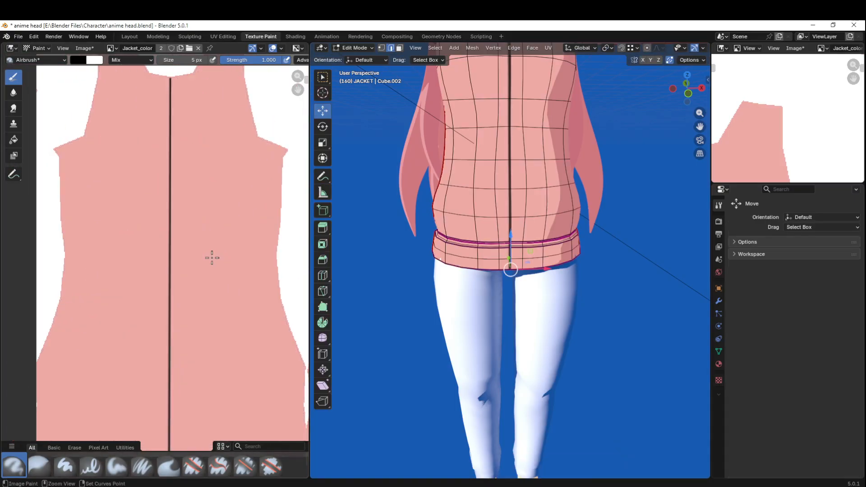
key("ctrl+z")
key("ctrl+z")
key("ctrl+z")
key("ctrl+z")
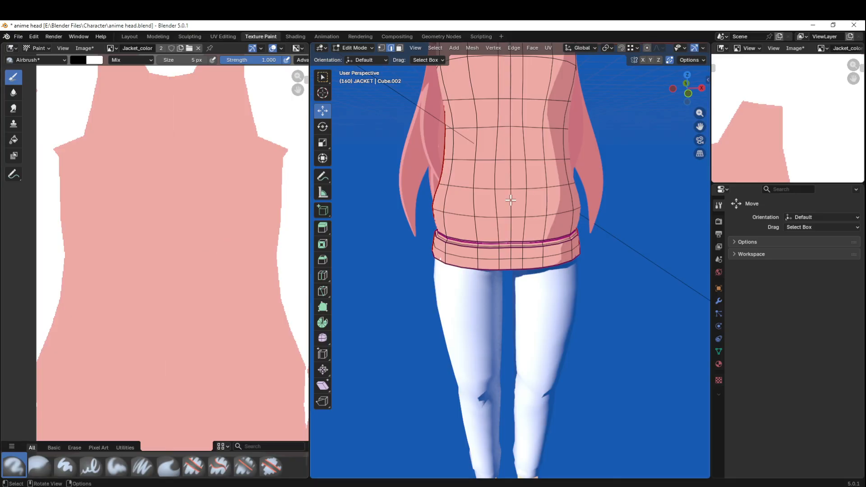
- Select the whole jacket mesh, widen the image editor, and paint a straight 5 px black line along the front piece's centre seam
key("a")
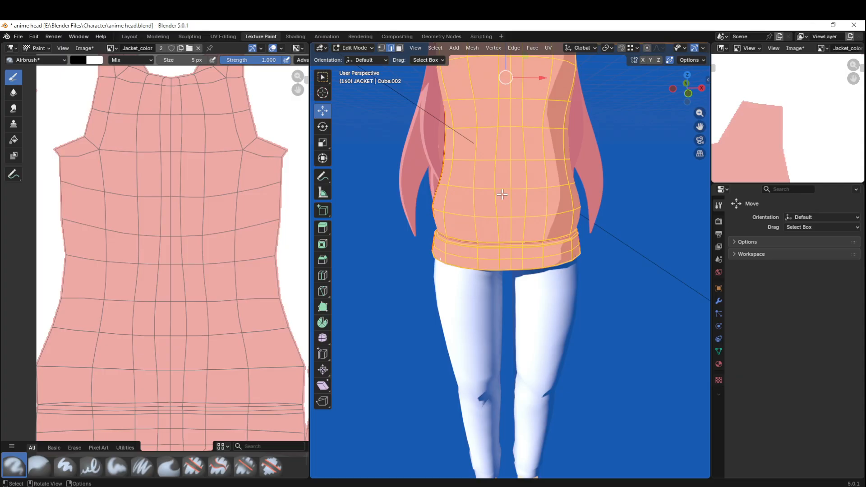
left_click_drag(309, 225, 561, 219)
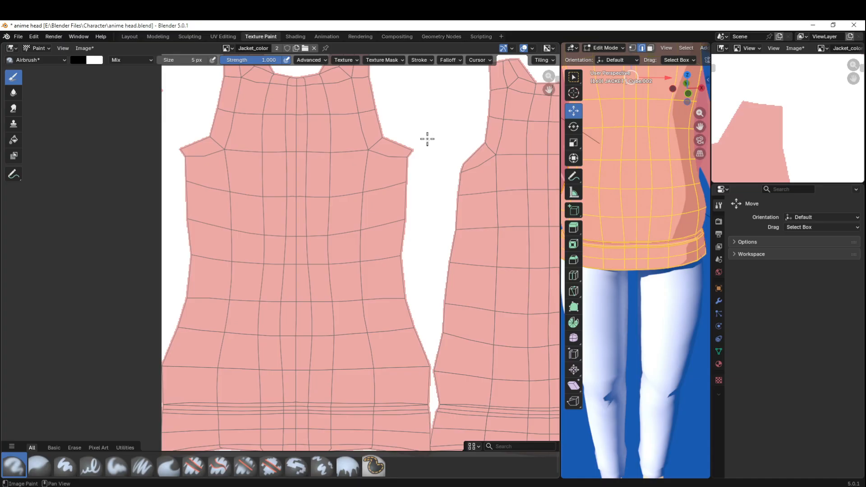
middle_click_drag(427, 137, 483, 136)
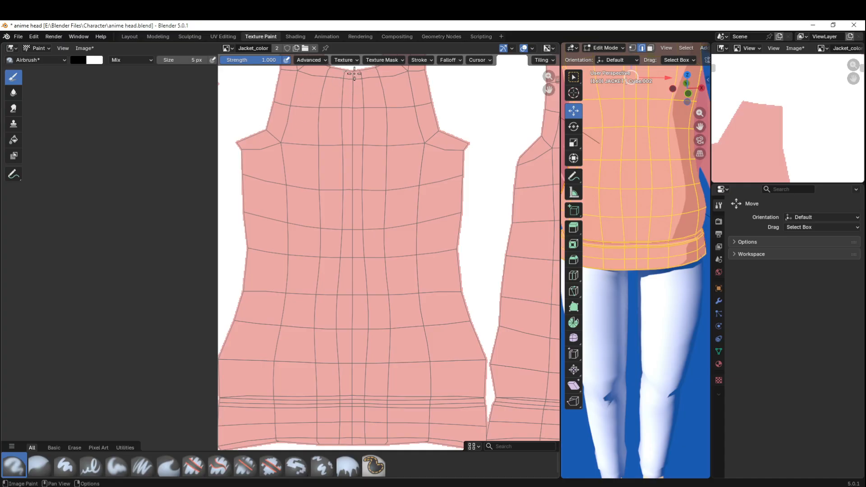
left_click_drag(354, 71, 352, 447)
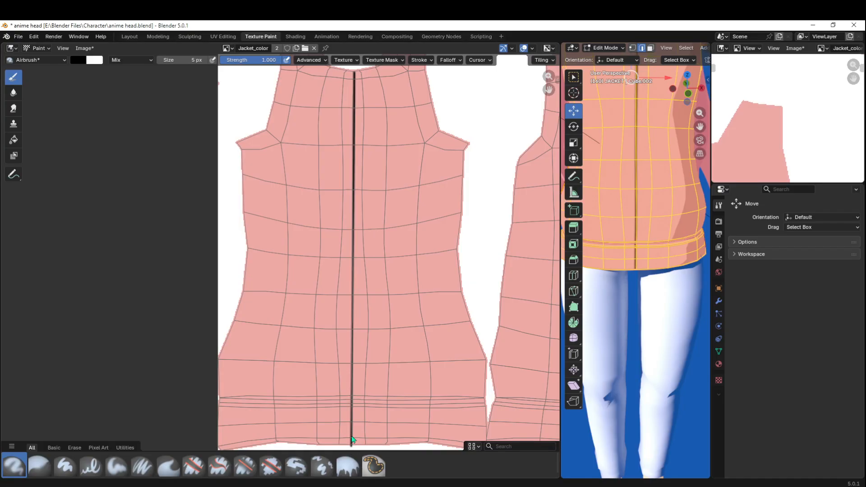
- Narrow the image editor and return the jacket to Texture Paint mode to check the line near the collar
left_click_drag(560, 247, 366, 275)
middle_click_drag(586, 177, 561, 316, "shift")
key("Tab")
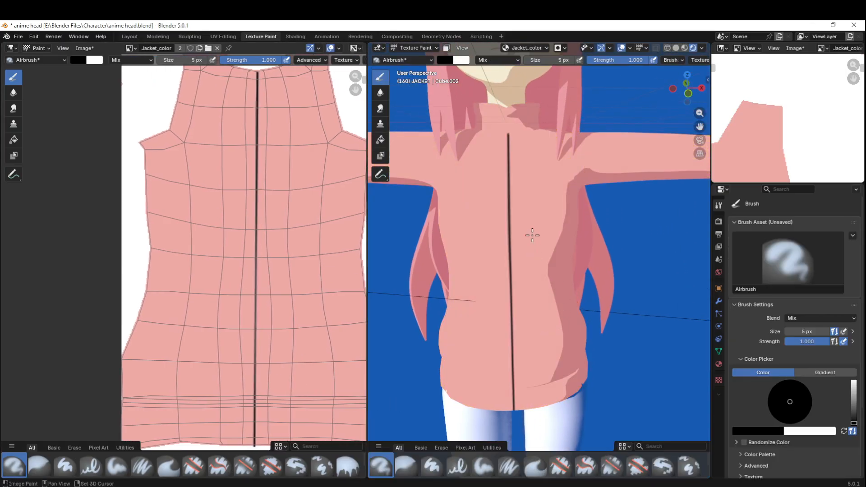
scroll(564, 217, "up", 6)
scroll(188, 176, "down", 1)
middle_click_drag(187, 176, 235, 339)
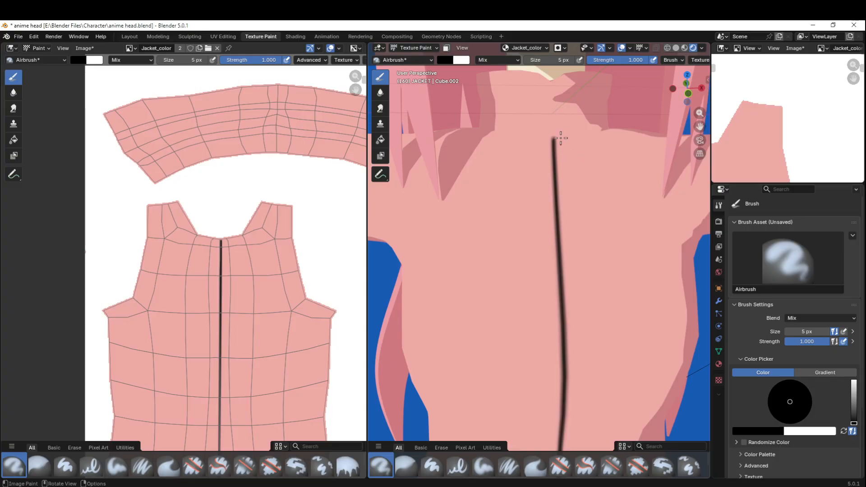
- Try extending the black centre line up the jacket's collar in the 3D viewport
left_click(551, 82, "shift")
key("ctrl+z")
left_click_drag(554, 138, 552, 81)
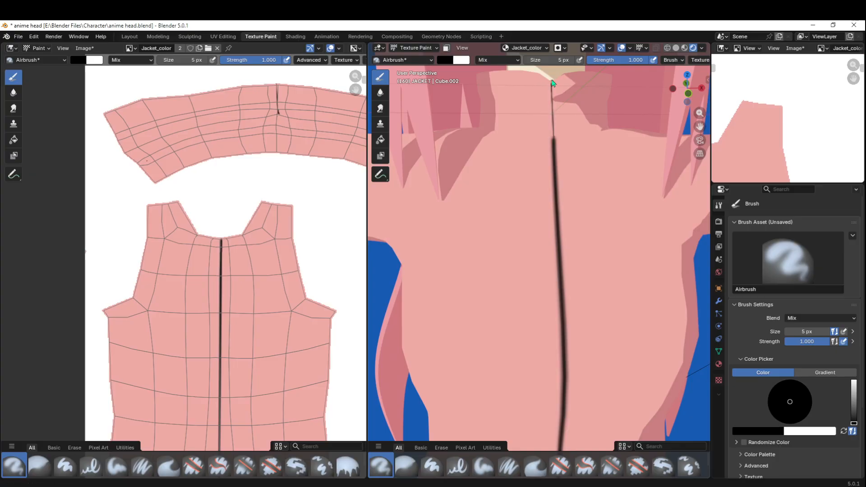
key("ctrl+z")
- Try painting a straight 5 px black line across the middle of the collar piece in the jacket texture image
left_click_drag(280, 78, 273, 149)
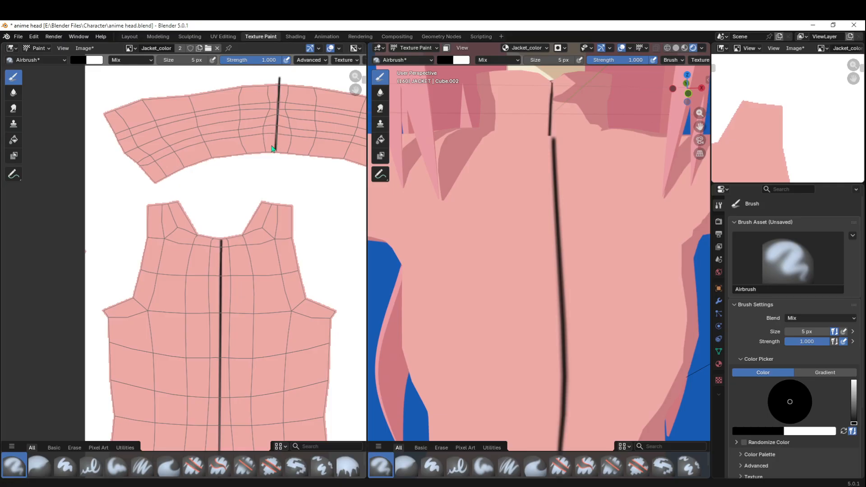
key("ctrl+z")
left_click_drag(277, 82, 275, 151)
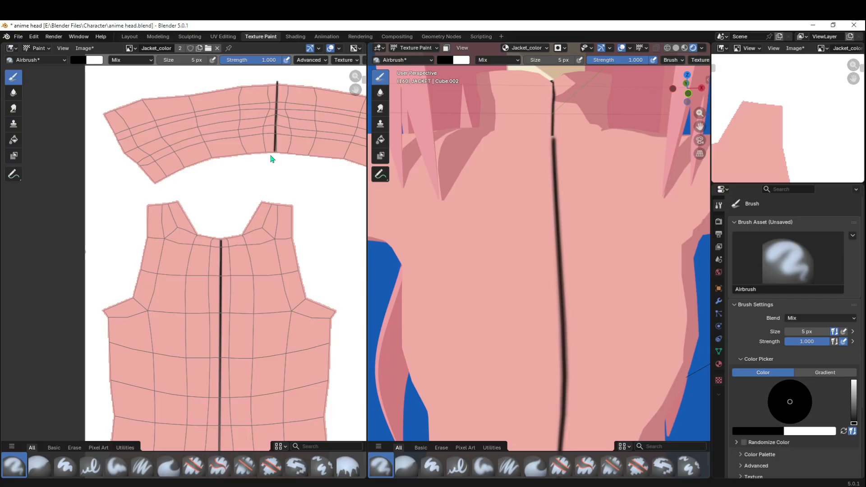
middle_click_drag(516, 186, 527, 202)
scroll(564, 220, "up", 4)
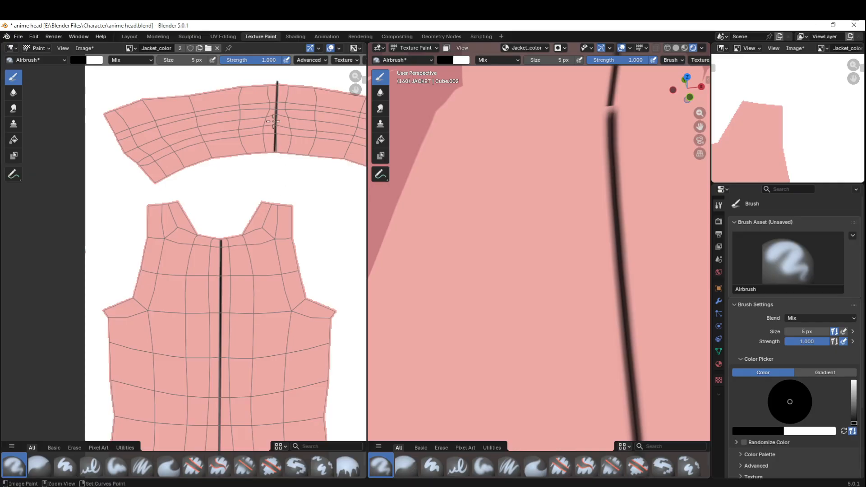
key("ctrl+z")
left_click_drag(276, 156, 279, 75)
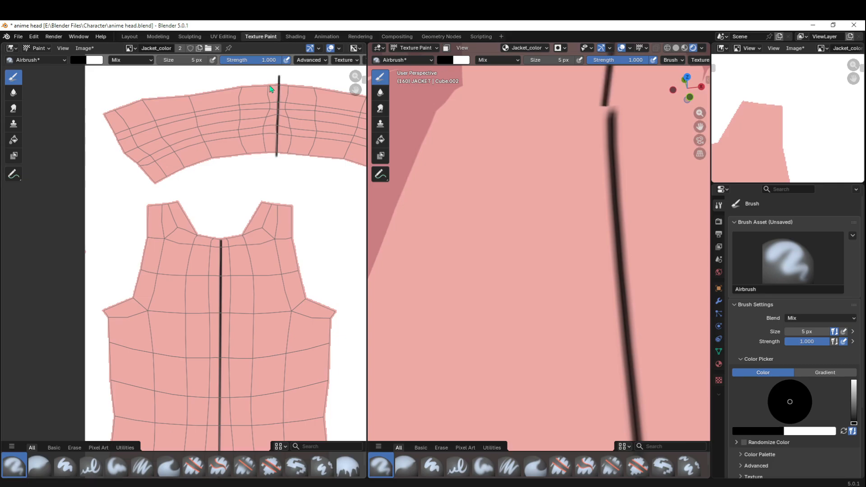
key("ctrl+z")
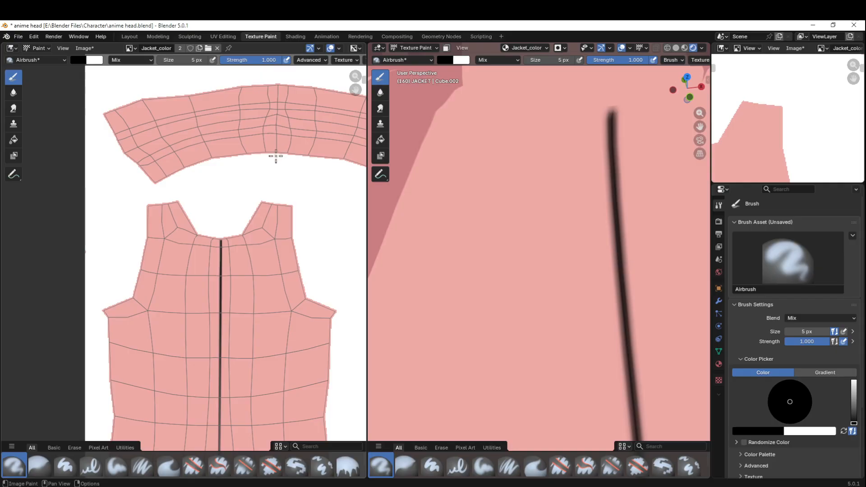
left_click_drag(276, 156, 279, 79)
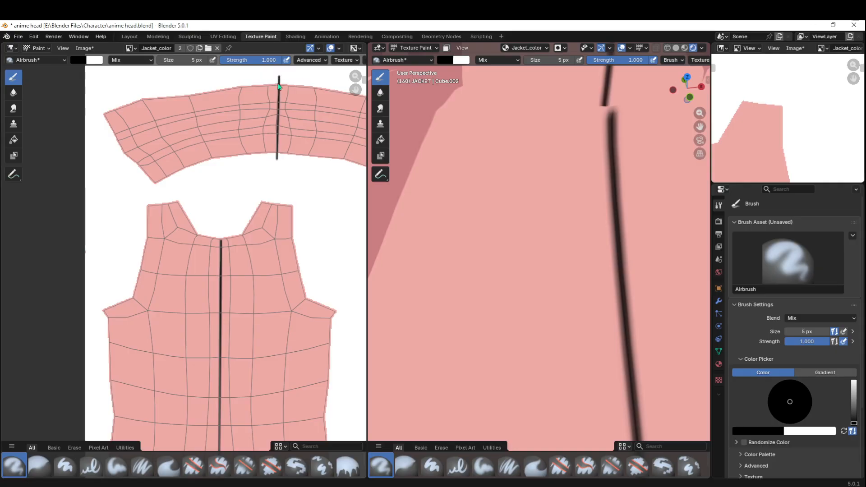
- Undo the last collar stroke and the black centre line on the jacket's front, staying in Texture Paint mode
key("ctrl+z")
key("ctrl+z")
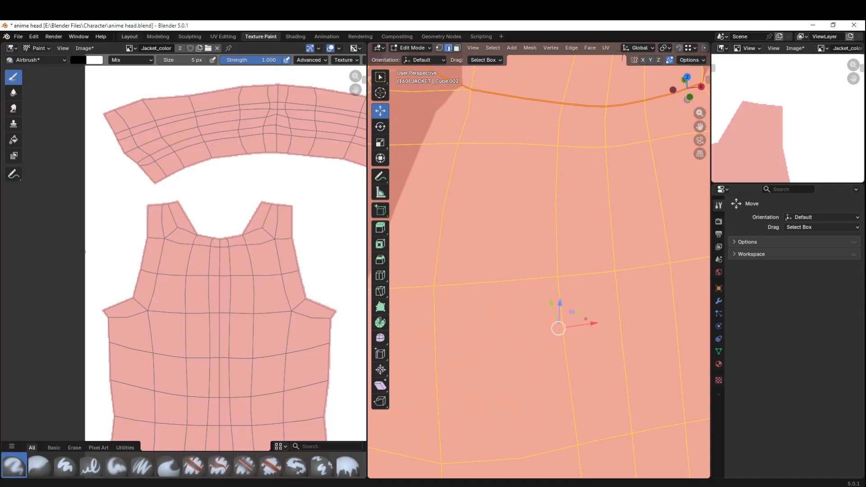
key("ctrl+shift+z")
- Show the wireframe overlay in the front view and paint a straight black line from the hem's centre up to the collar
middle_click_drag(603, 371, 576, 329)
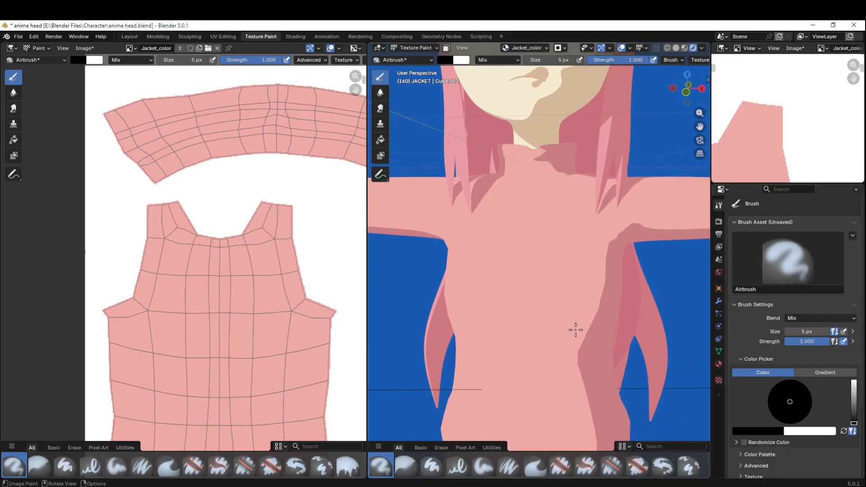
left_click(687, 92)
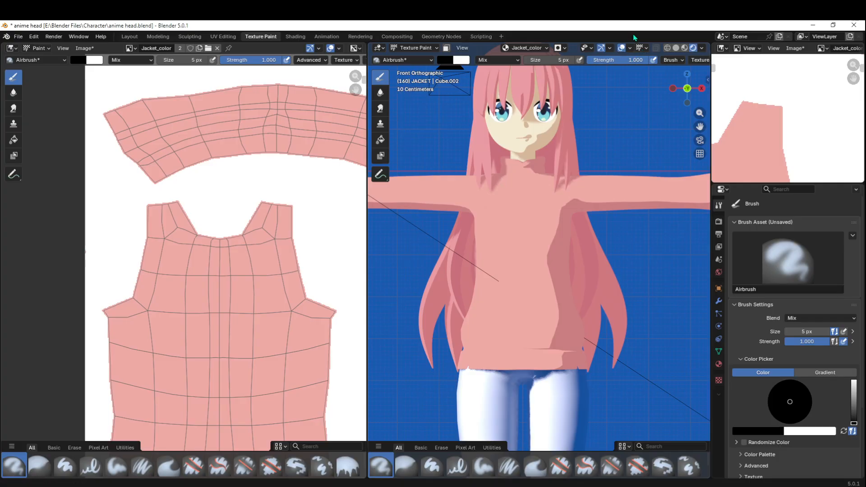
left_click(631, 48)
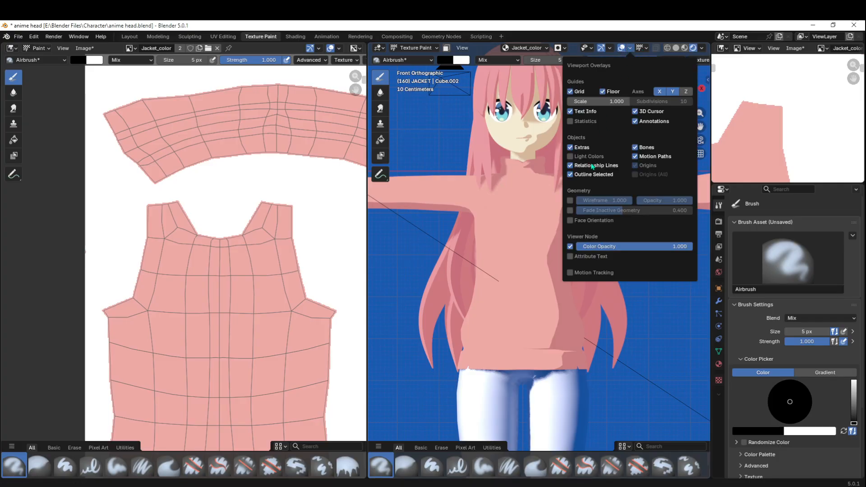
left_click(570, 200)
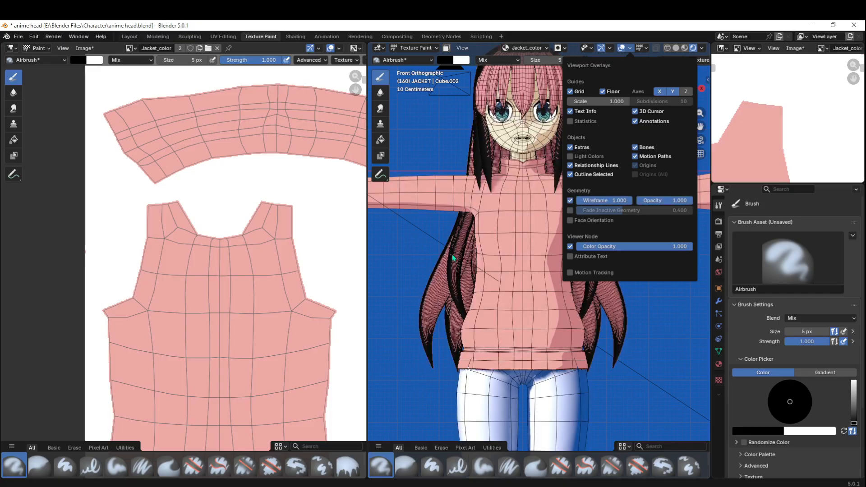
scroll(458, 265, "up", 1)
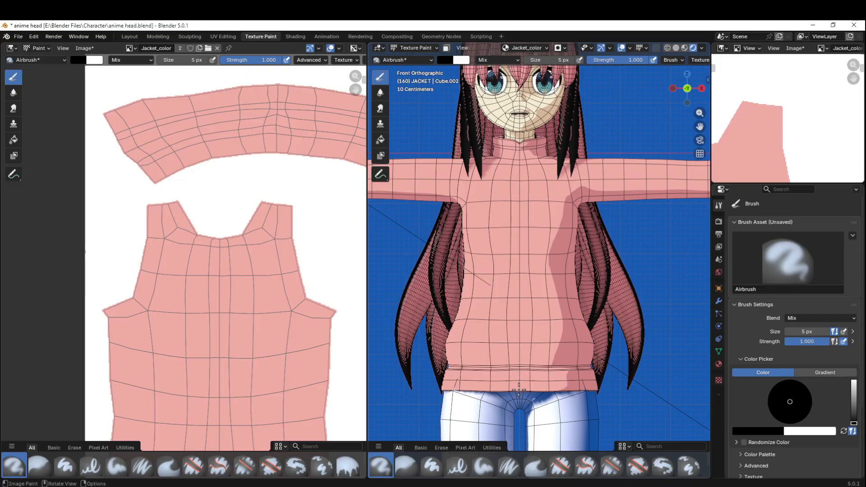
left_click_drag(519, 390, 520, 135)
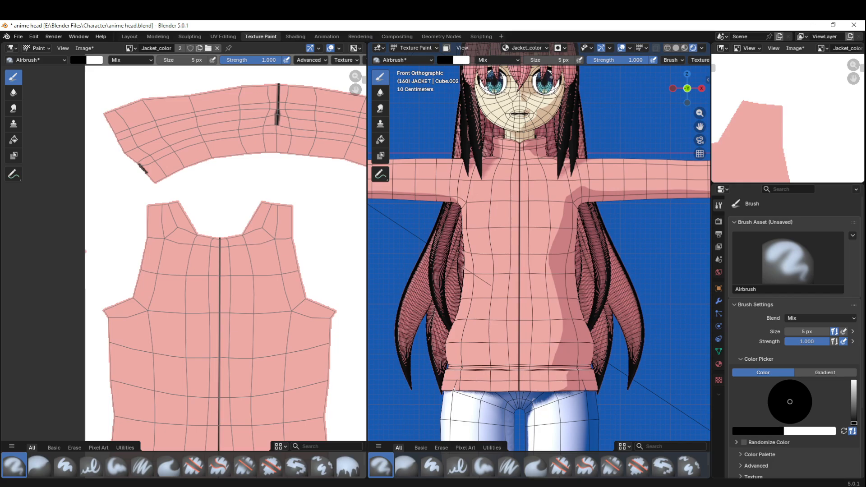
- Inspect the painted centre line along the jacket's front from the collar down to the hem
scroll(544, 191, "up", 4)
scroll(558, 186, "down", 2)
scroll(555, 139, "up", 3)
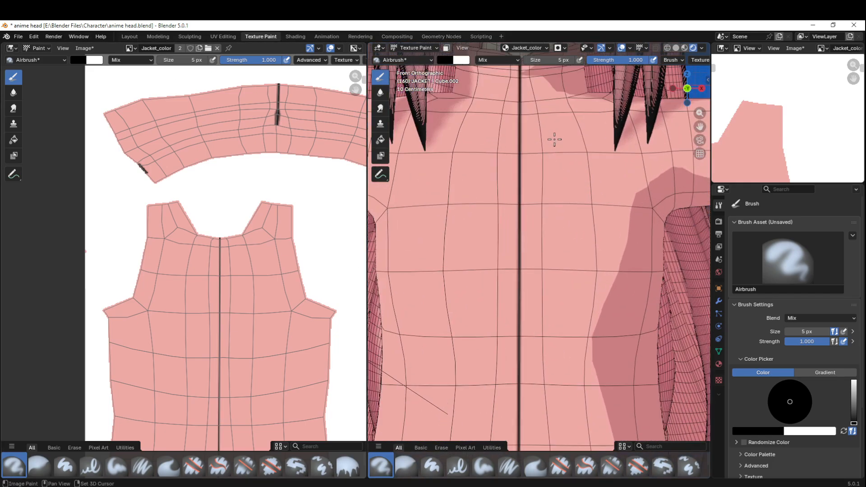
scroll(564, 186, "down", 2)
scroll(564, 141, "up", 3)
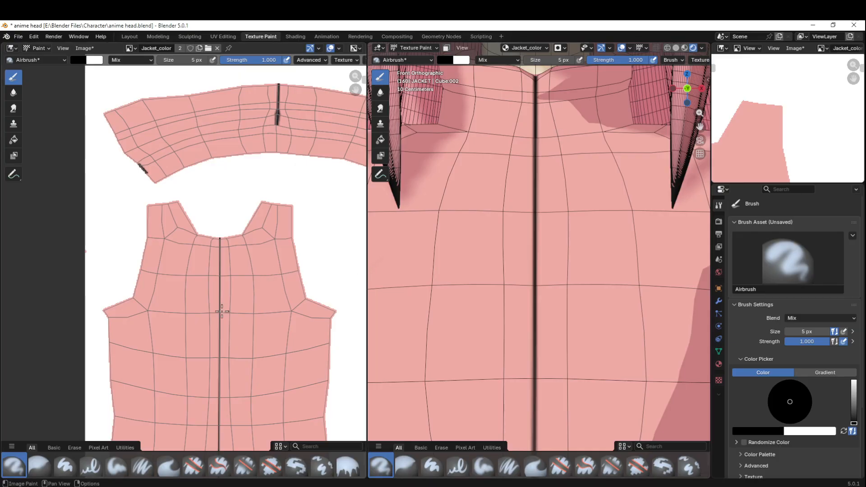
scroll(564, 129, "down", 3)
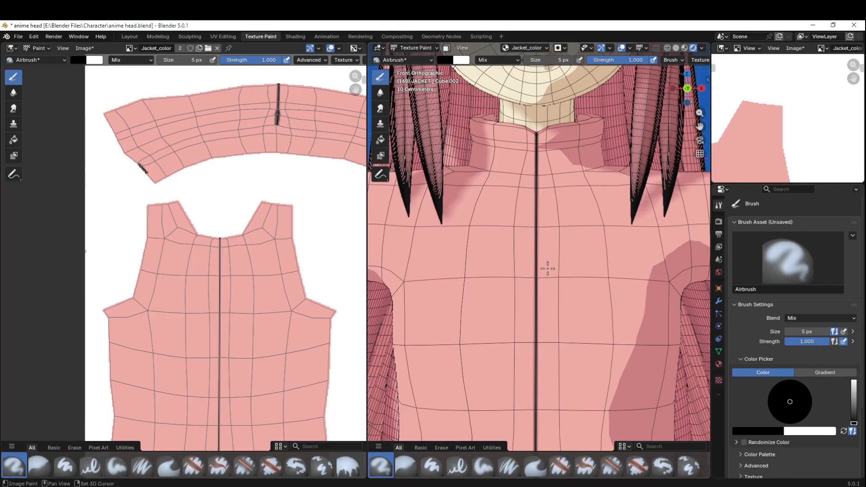
scroll(552, 203, "up", 1)
scroll(544, 262, "down", 1)
middle_click_drag(543, 262, 524, 127, "shift")
scroll(562, 253, "down", 1)
middle_click_drag(569, 272, 557, 248, "shift")
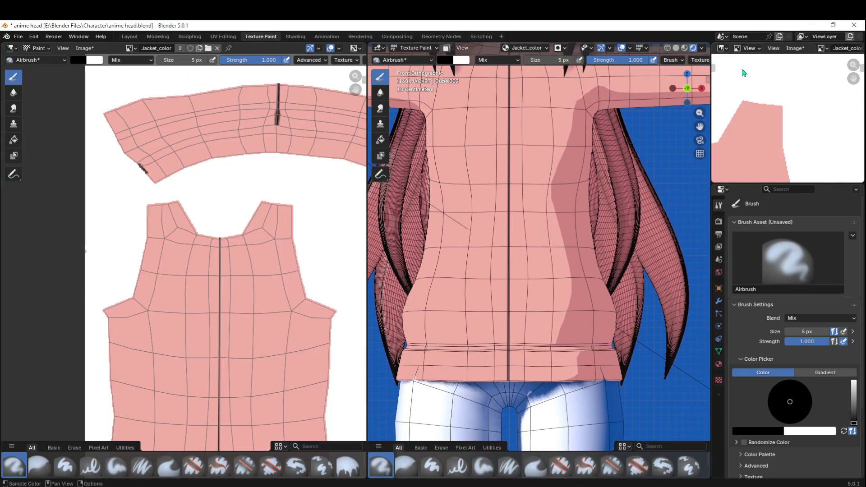
- Load the reference image bochii.png in the small image editor and frame the jacket's lower part
left_click(723, 48)
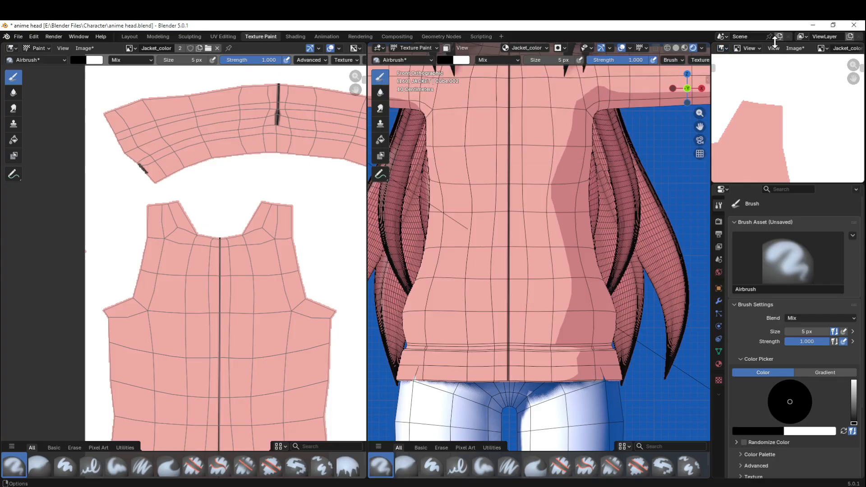
left_click(824, 49)
left_click(772, 73)
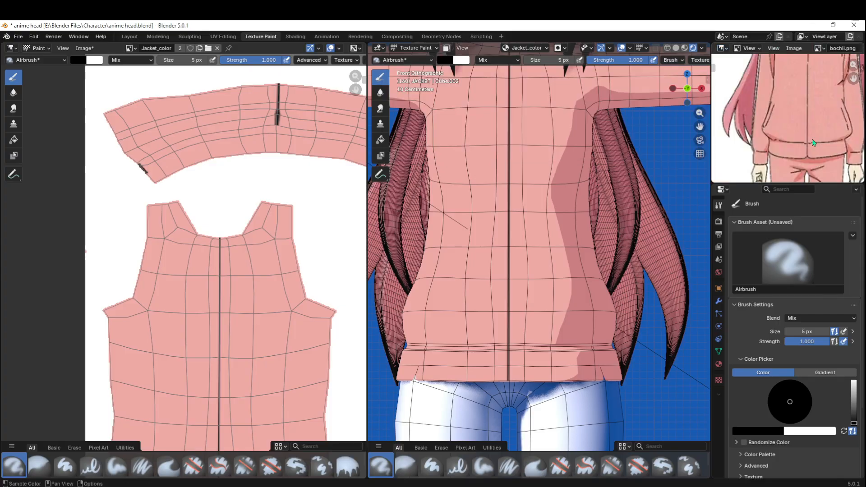
middle_click_drag(790, 112, 798, 116)
- Try painting a straight black line across the jacket's front along the seam above the hem band
middle_click_drag(525, 278, 507, 238, "shift")
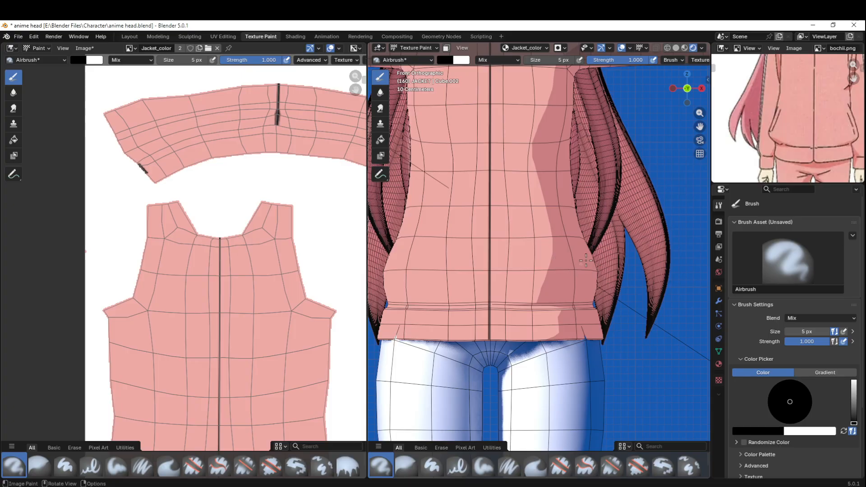
scroll(596, 291, "up", 3)
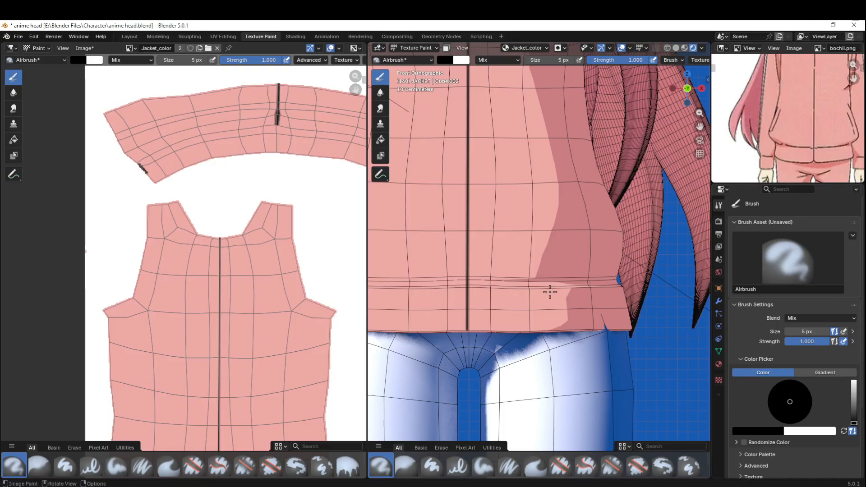
middle_click_drag(531, 296, 555, 254, "shift")
middle_click_drag(503, 278, 547, 255, "shift")
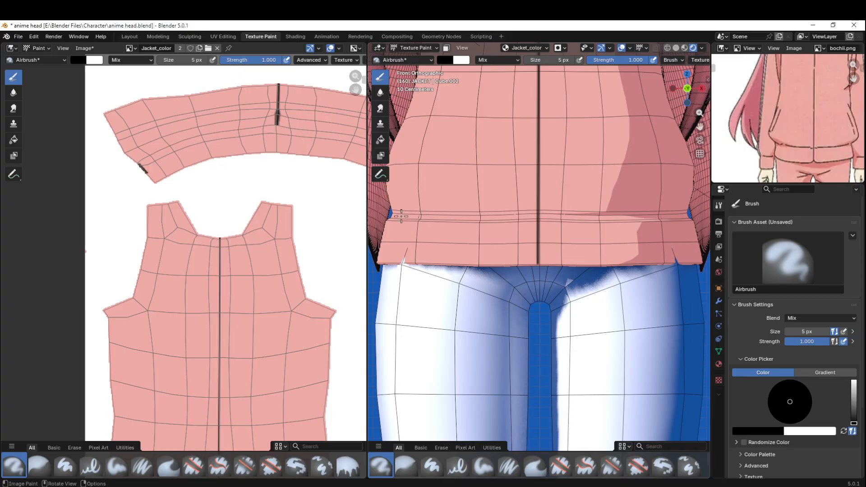
left_click_drag(421, 214, 658, 209)
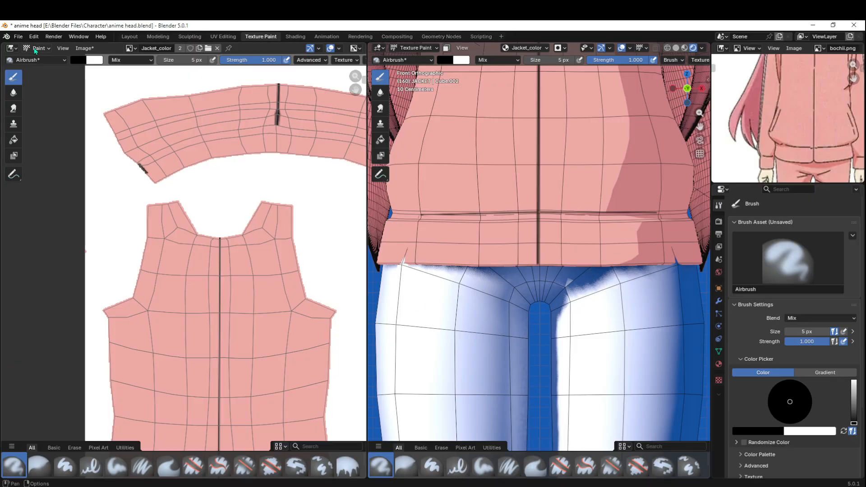
- Turn the texture image editor into a second 3D viewport with rendered shading, framing the jacket's front
left_click(12, 48)
left_click(55, 73)
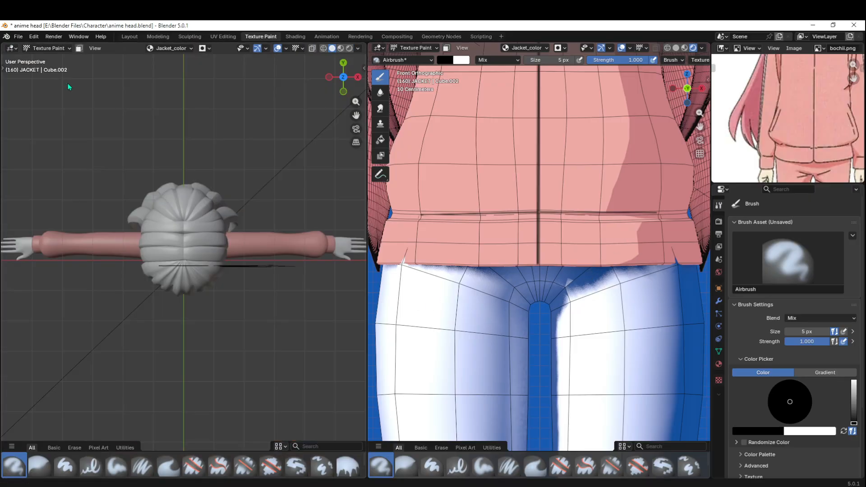
left_click(349, 48)
mouse_move(264, 336)
middle_mouse_down()
mouse_move(282, 252)
mouse_move(273, 277)
middle_mouse_up()
scroll(279, 271, "up", 4)
middle_click_drag(239, 320, 239, 126, "shift")
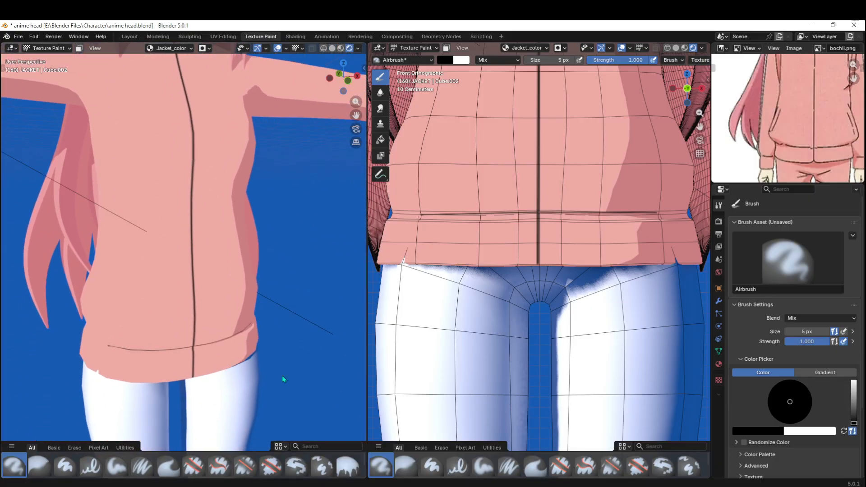
middle_click_drag(283, 379, 289, 276, "shift")
- Undo the horizontal black line along the hem band seam
middle_click_drag(635, 245, 561, 250, "shift")
key("ctrl+z")
key("ctrl+z")
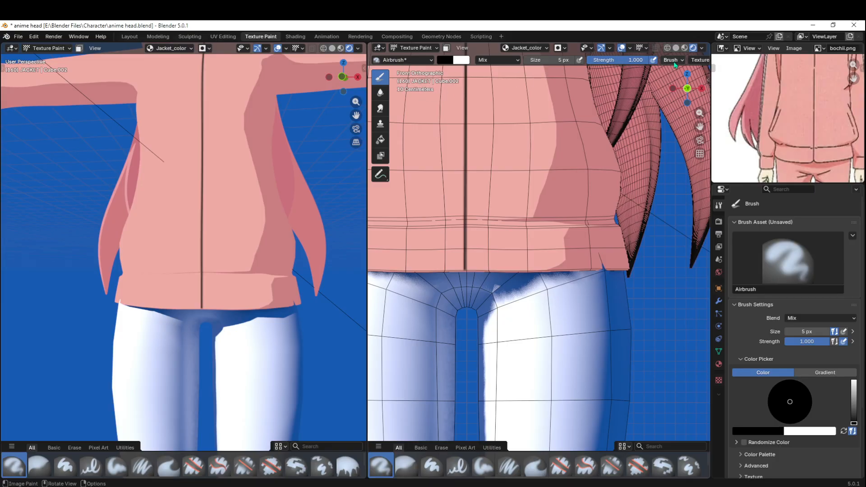
- Set the brush's stroke method to Space
left_click(679, 62)
left_click(675, 68)
scroll(541, 261, "up", 2)
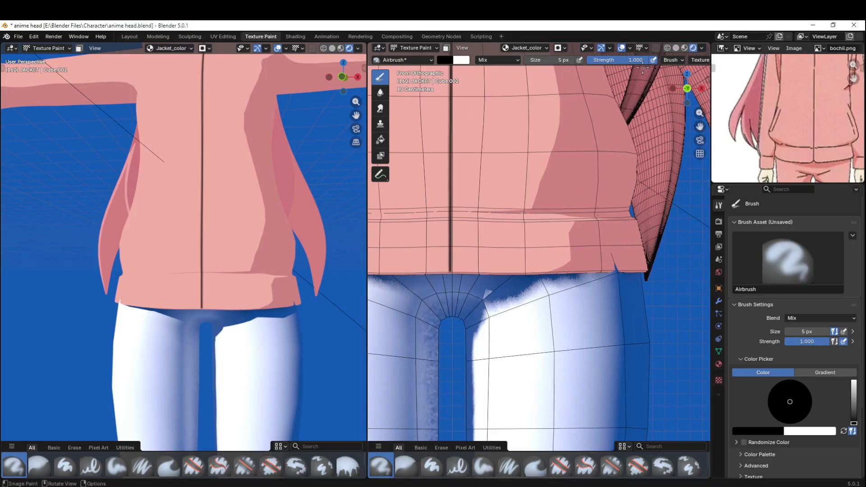
scroll(623, 57, "down", 5)
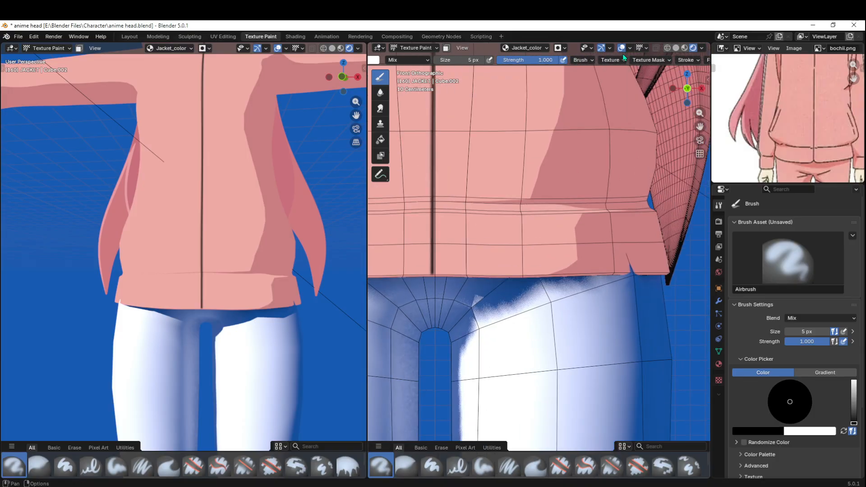
left_click(687, 60)
left_click(707, 78)
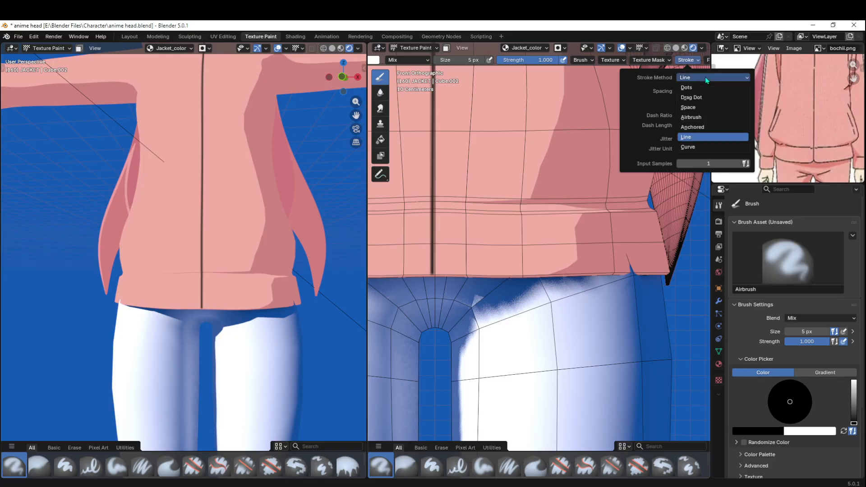
left_click(689, 108)
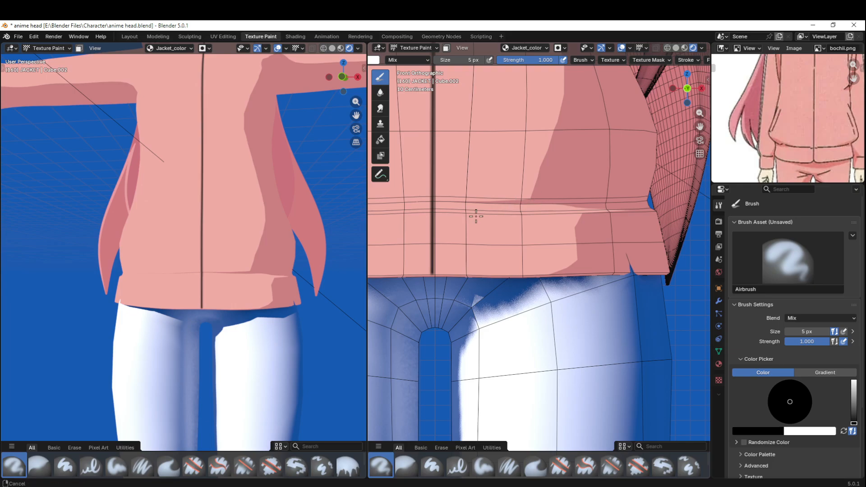
- Try painting the horizontal black line along the hem band seam freehand from the jacket's side past the centre
middle_click_drag(470, 213, 618, 217, "shift")
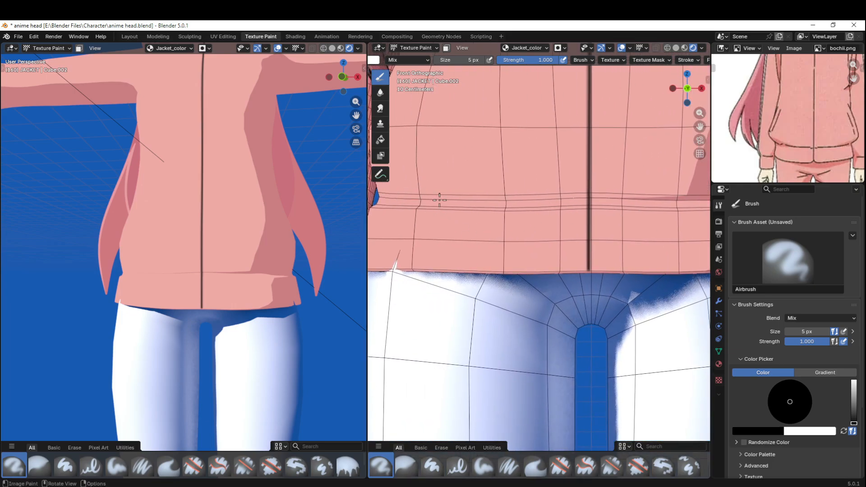
left_click_drag(426, 200, 584, 200)
key("ctrl+z")
mouse_move(417, 197)
left_mouse_down()
mouse_move(510, 205)
mouse_move(546, 197)
left_mouse_up()
key("ctrl+z")
mouse_move(420, 197)
left_mouse_down()
mouse_move(562, 198)
mouse_move(628, 185)
left_mouse_up()
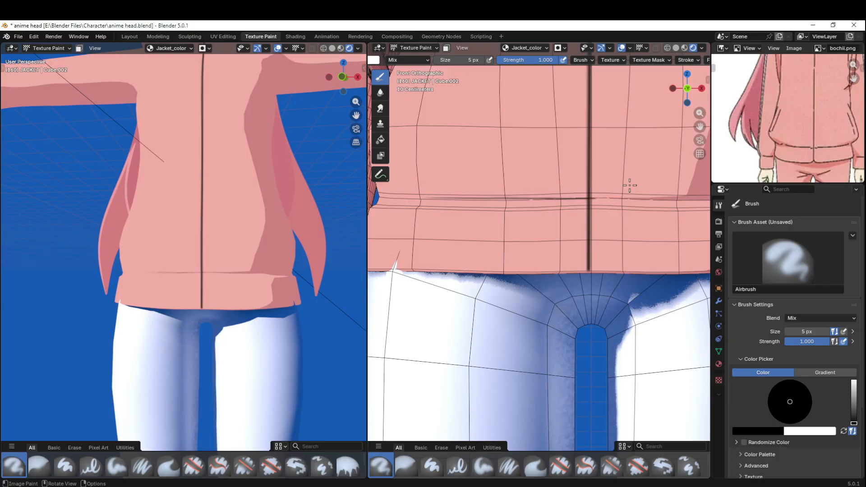
key("ctrl+z")
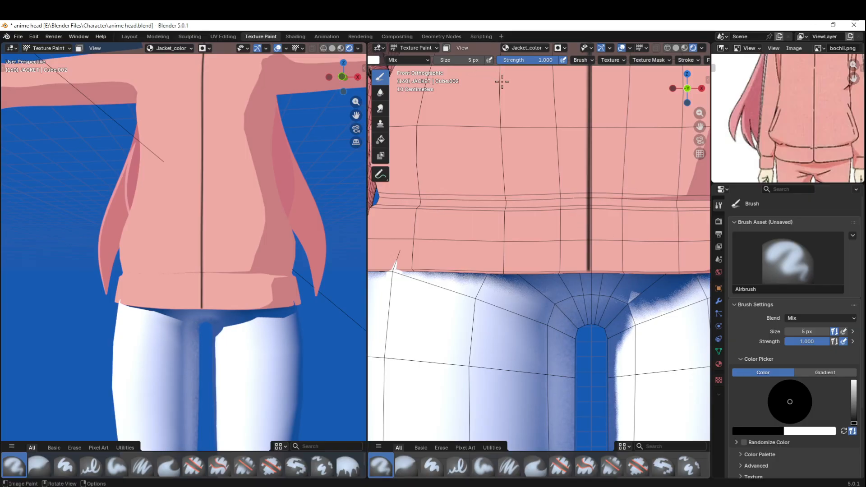
- Set the brush size to 8 px
left_click(467, 60)
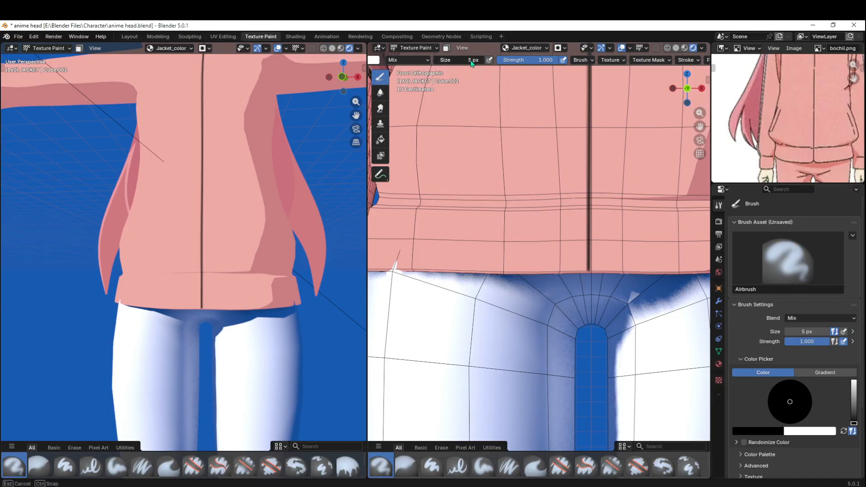
key("Return")
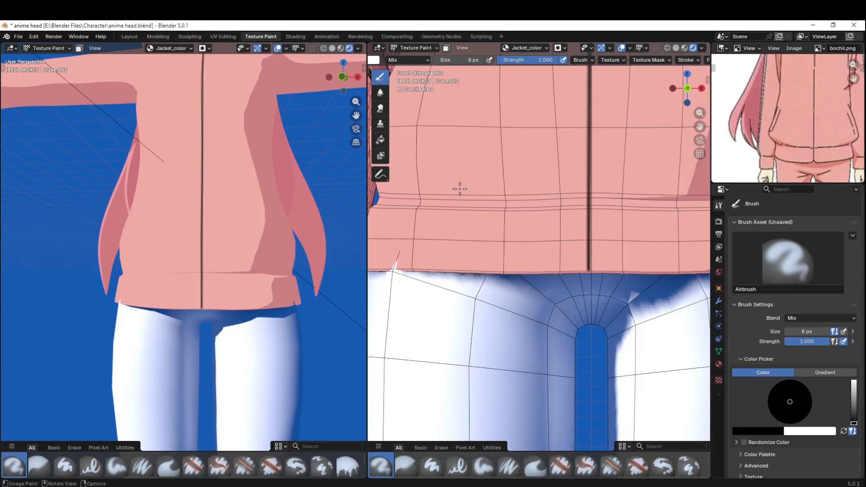
- Try painting a freehand black line along the hem band seam from the jacket's side to the zipper
left_click_drag(469, 196, 606, 198)
key("ctrl+z")
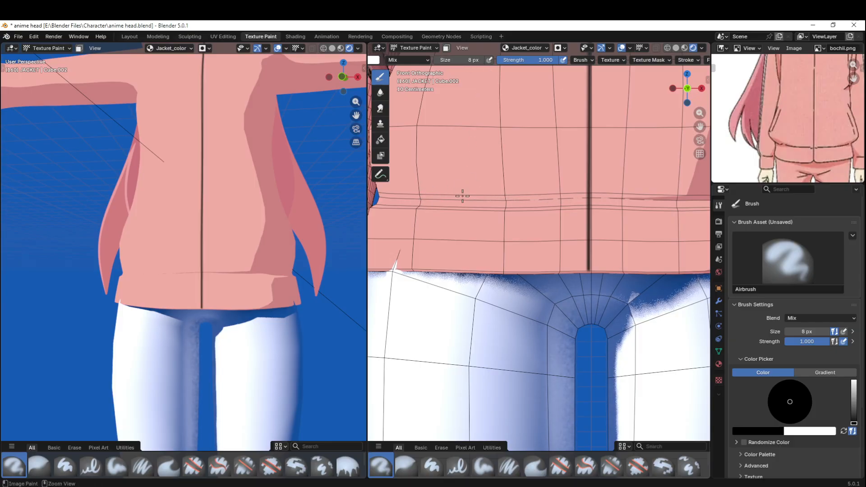
left_click_drag(425, 200, 628, 199)
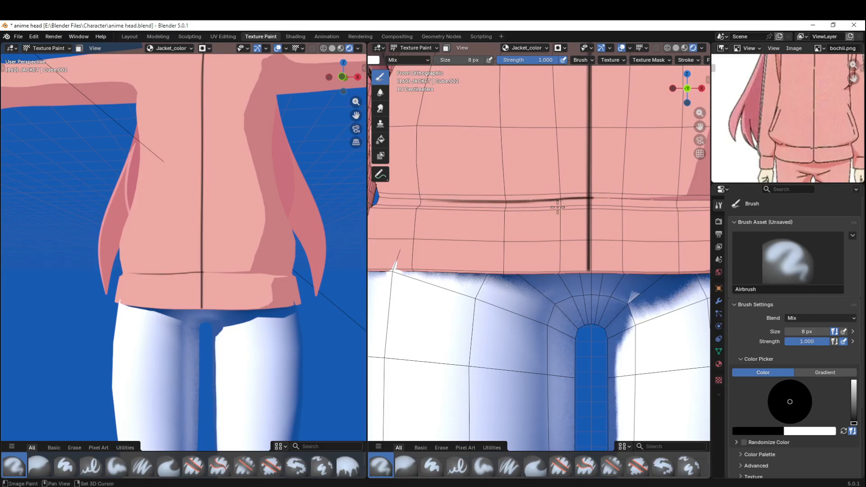
- Try continuing the black hem band seam freehand from the zipper across the shaded side of the jacket
middle_click_drag(562, 205, 437, 208, "shift")
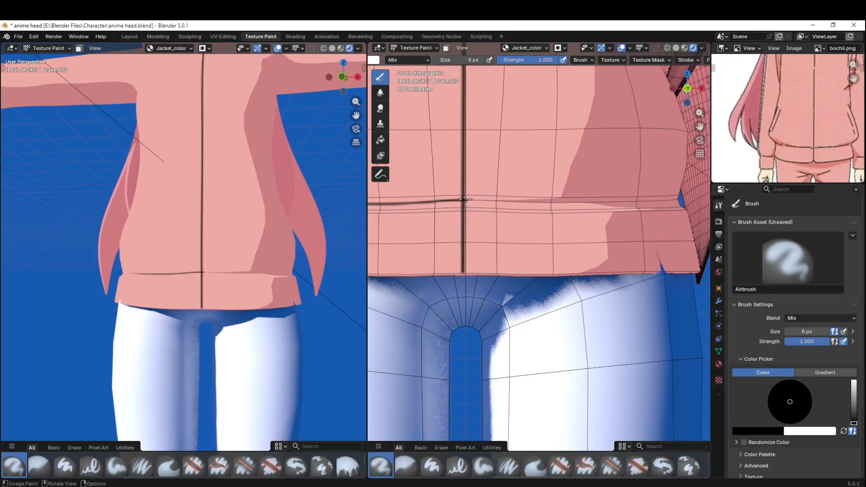
left_click_drag(467, 201, 685, 198)
key("ctrl+z")
left_click_drag(471, 200, 623, 198)
key("ctrl+z")
left_click_drag(469, 200, 571, 202)
left_click_drag(448, 200, 558, 198)
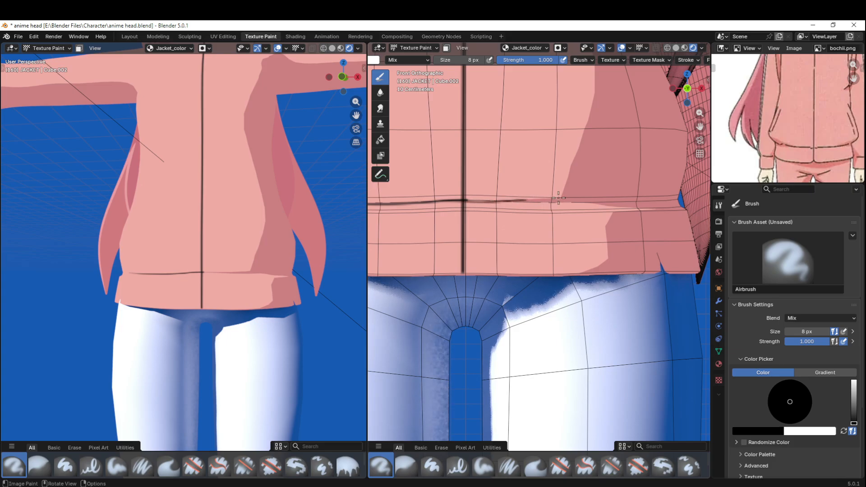
left_click_drag(469, 200, 646, 202)
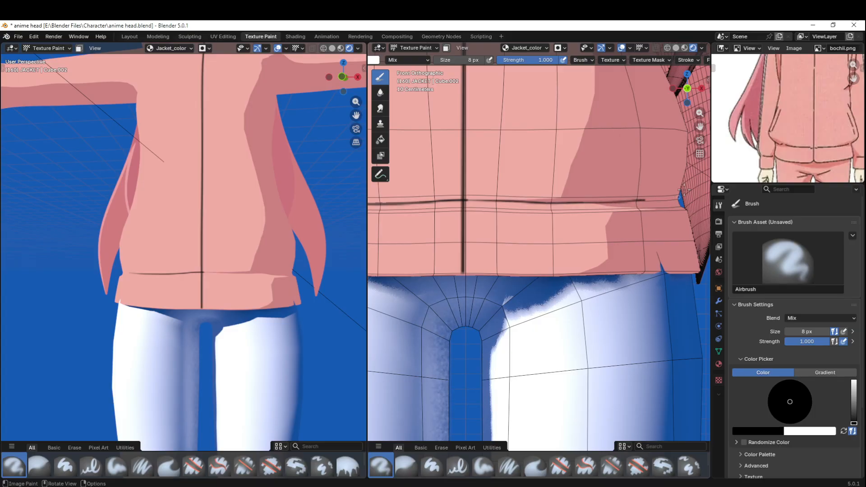
- Turn off Stabilize Stroke for the brush
middle_click_drag(486, 223, 534, 213, "shift")
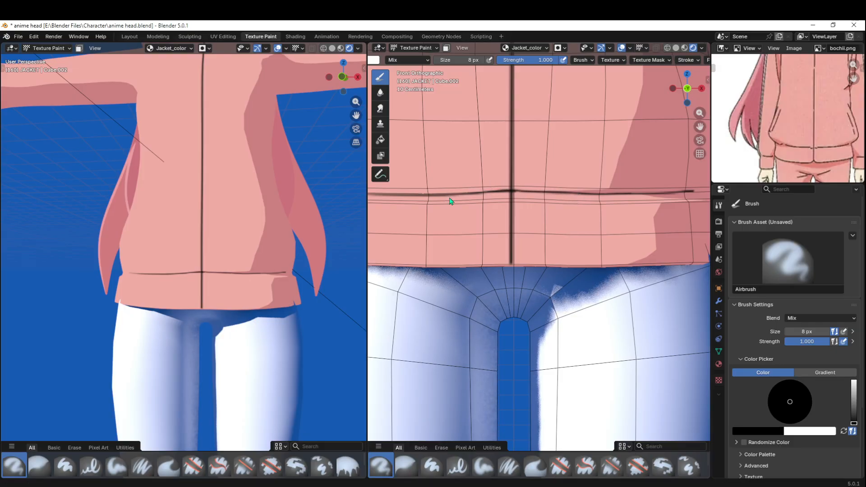
middle_click_drag(617, 244, 510, 248, "shift")
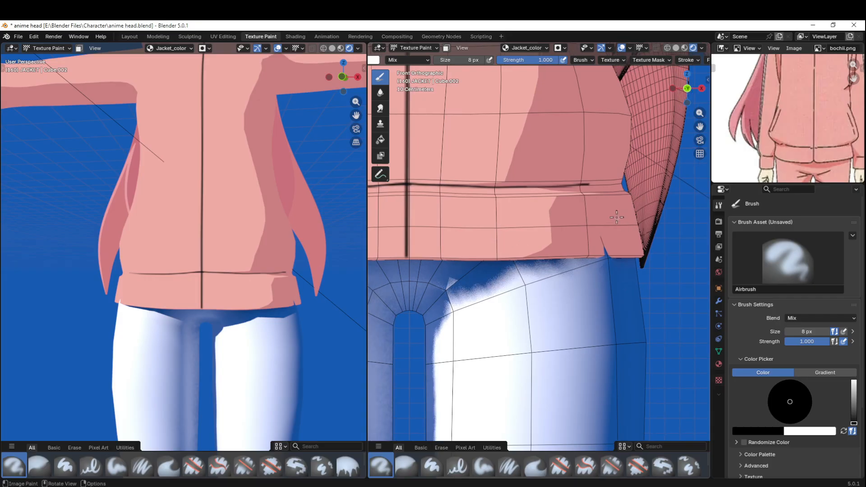
middle_click_drag(611, 194, 598, 324, "shift")
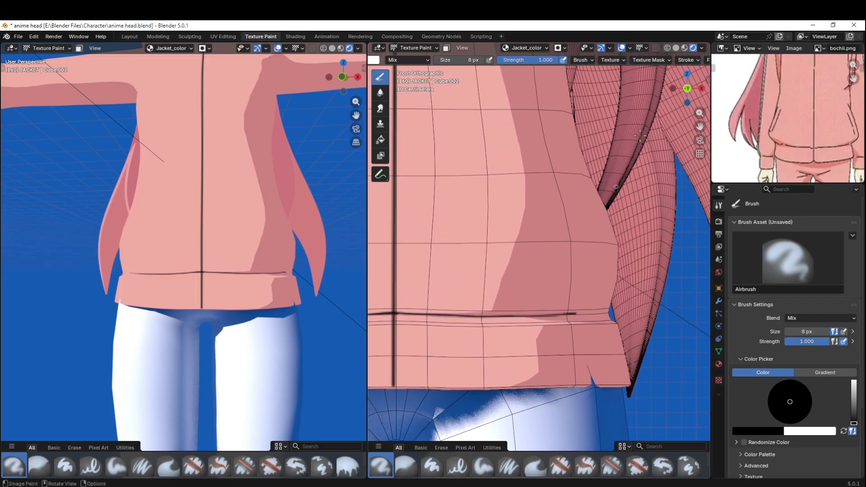
left_click(688, 60)
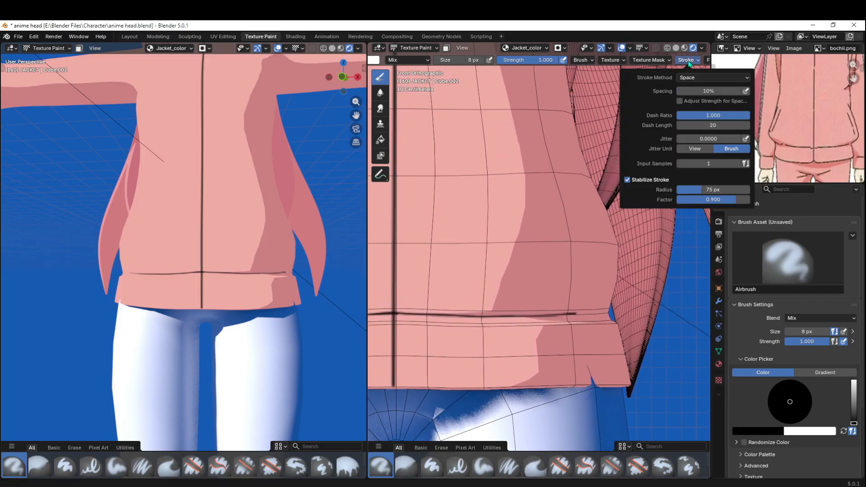
left_click(627, 180)
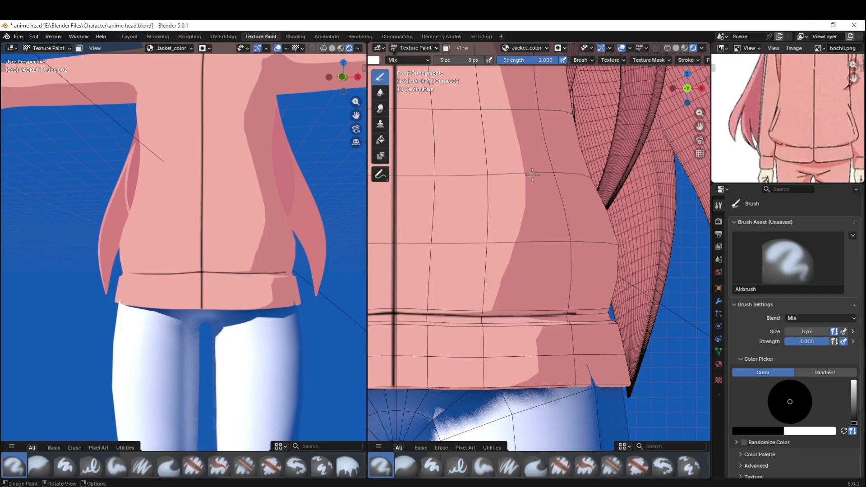
- Try painting a narrow, slanted pocket outline in black on the shaded side of the jacket's front
left_click_drag(518, 157, 578, 256)
key("ctrl+z")
left_click_drag(514, 146, 571, 260)
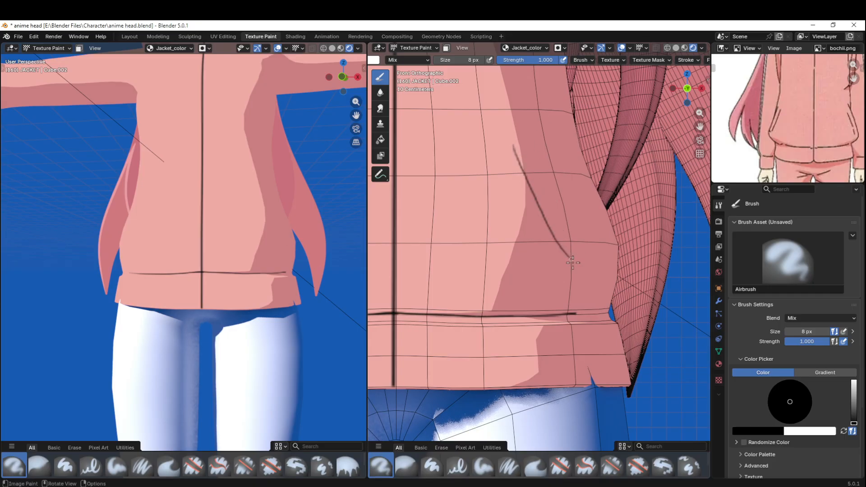
left_click_drag(500, 155, 514, 145)
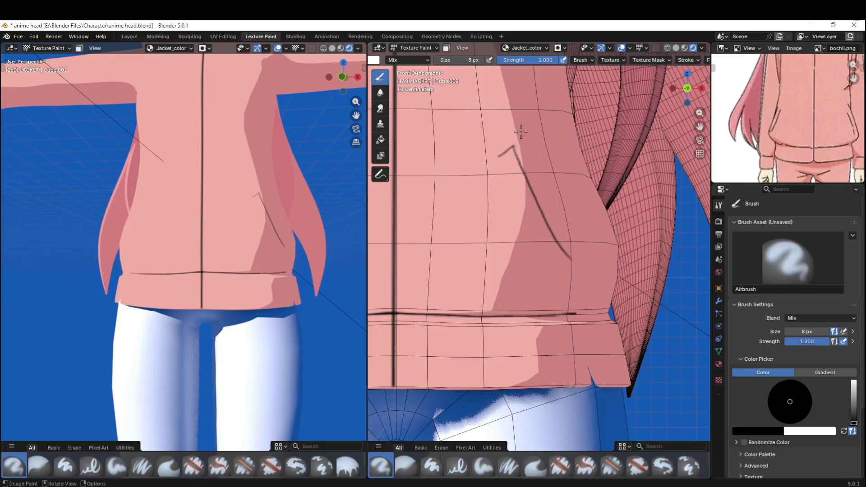
key("ctrl+z")
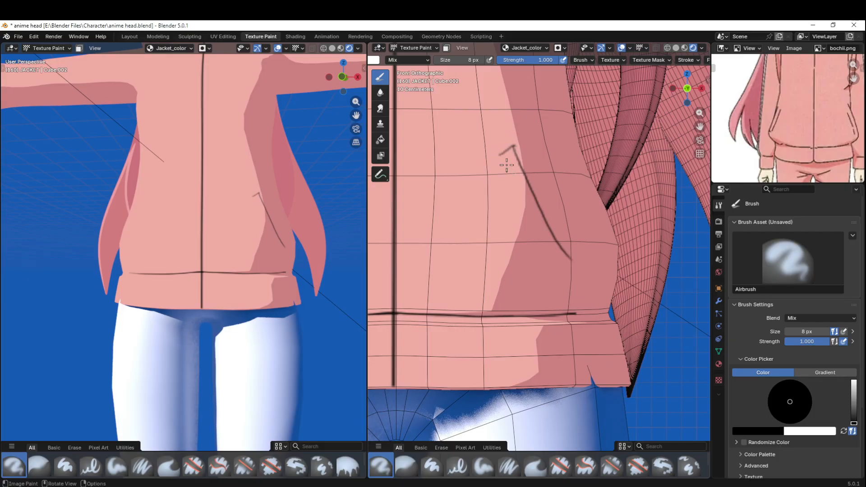
mouse_move(497, 155)
left_mouse_down()
mouse_move(514, 145)
mouse_move(505, 180)
mouse_move(559, 271)
mouse_move(572, 257)
left_mouse_up()
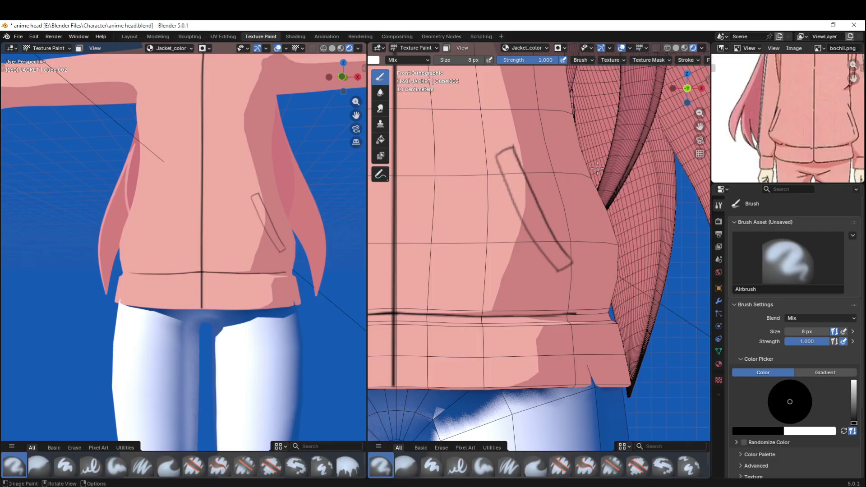
- Widen the front-view viewport and enable X-axis mirror symmetry for painting
scroll(598, 169, "down", 2)
scroll(626, 59, "down", 5)
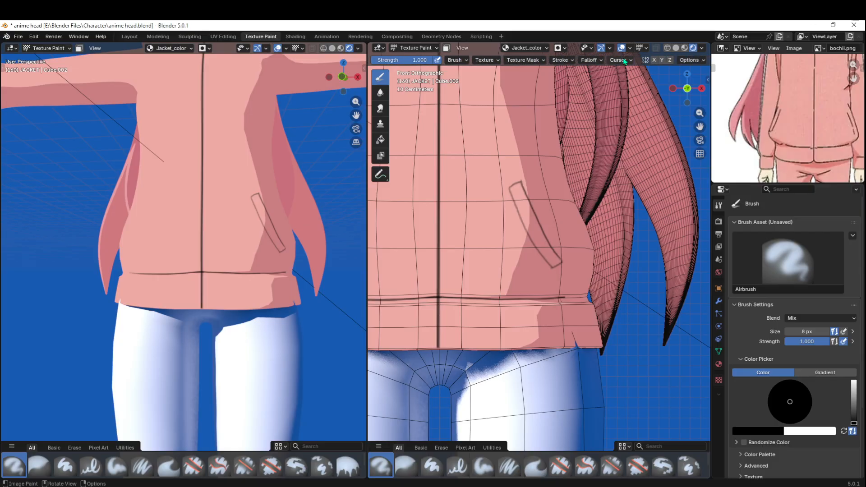
left_click_drag(367, 211, 264, 211)
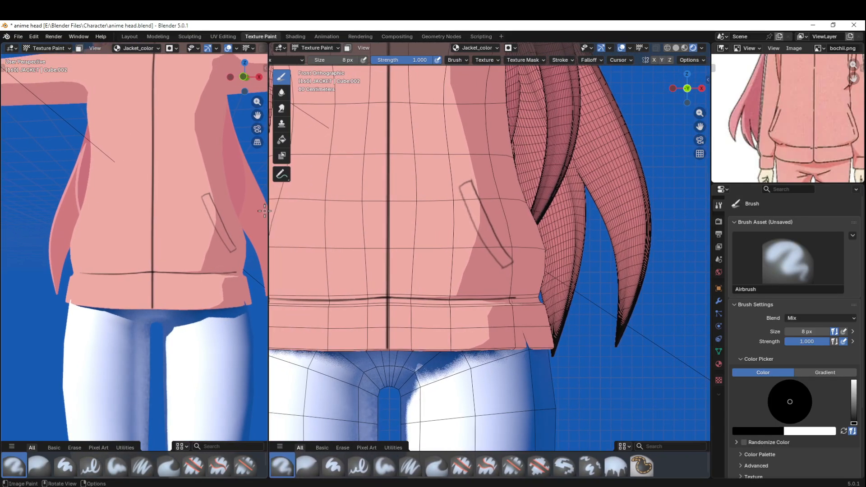
left_click(654, 61)
- Test a mirrored slanted stroke, and undo it together with the pocket outline and the hem seam lines
left_click_drag(432, 193, 455, 235)
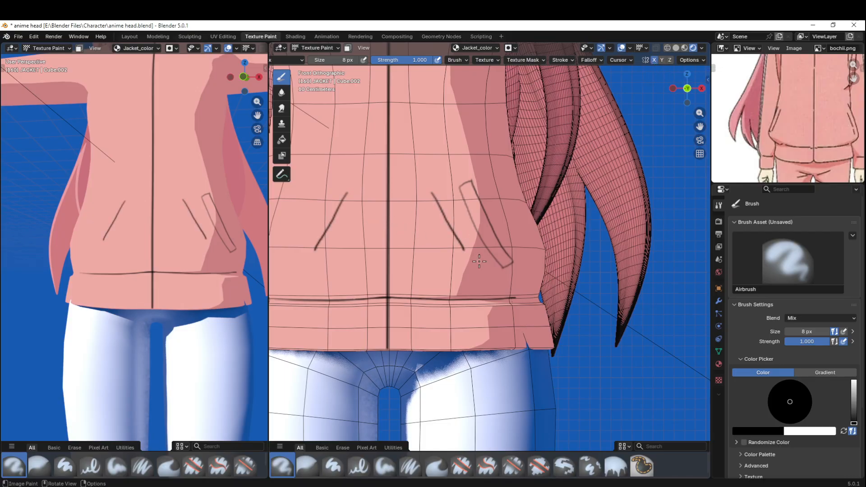
key("ctrl+z")
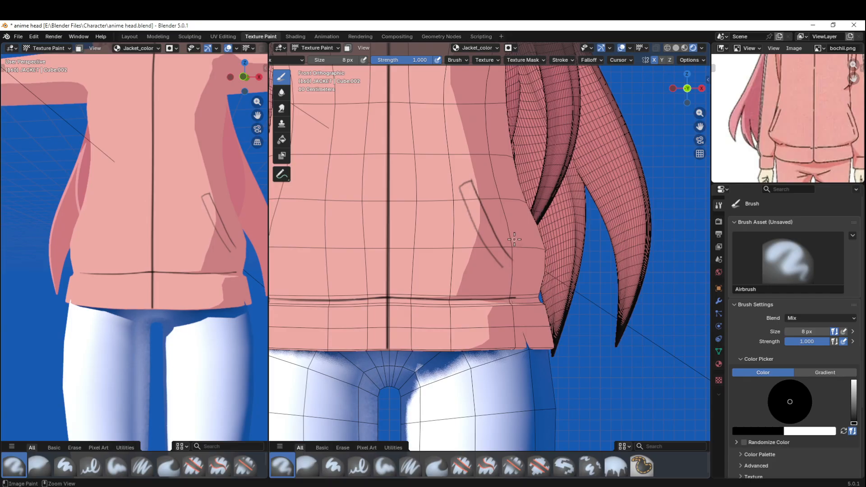
key("ctrl+z")
key("ctrl+z")
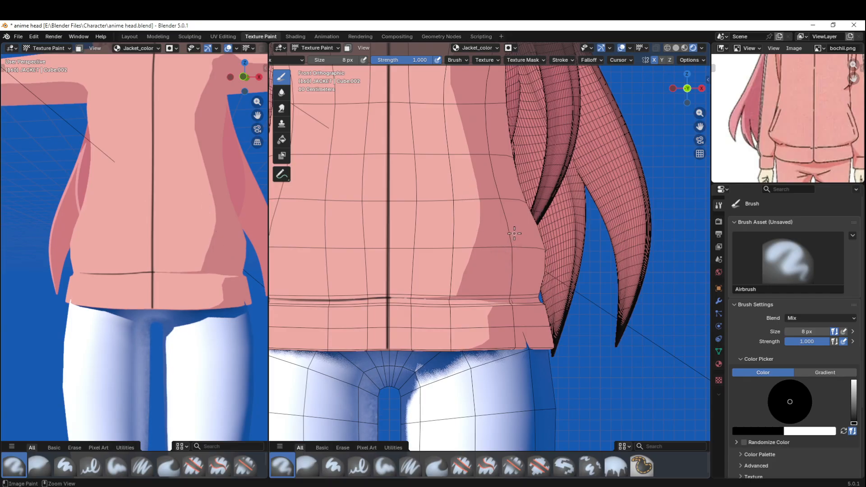
key("ctrl+z")
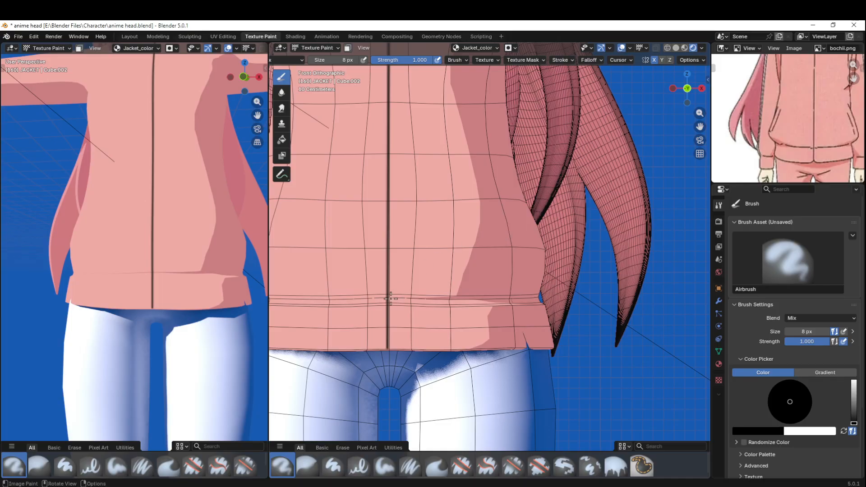
- Try painting the mirrored black hem band seam outward from the zipper, undoing each attempt
left_click_drag(391, 298, 501, 309)
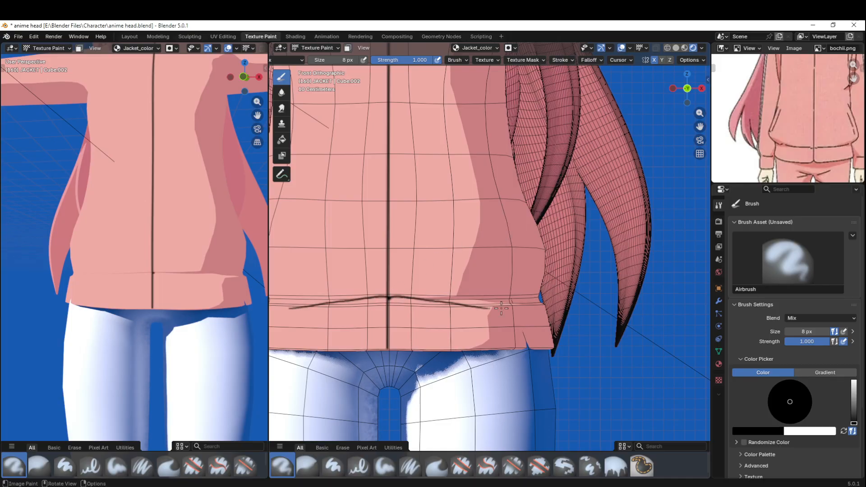
key("ctrl+z")
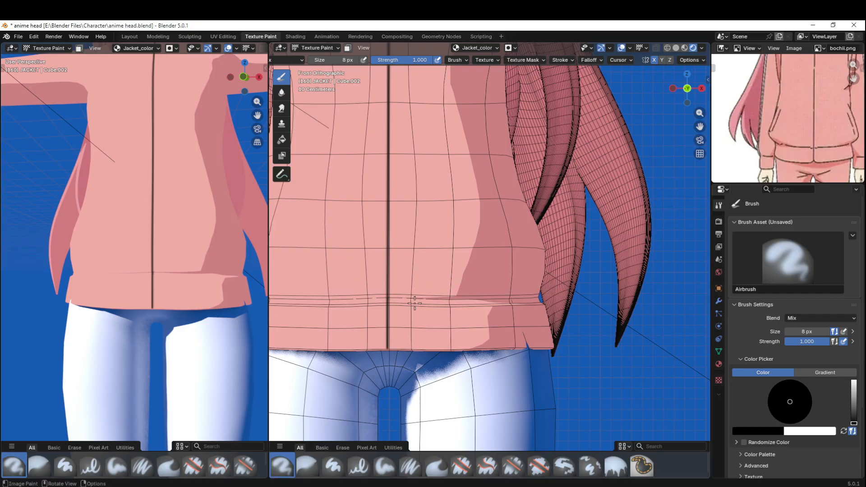
left_click_drag(389, 297, 516, 288)
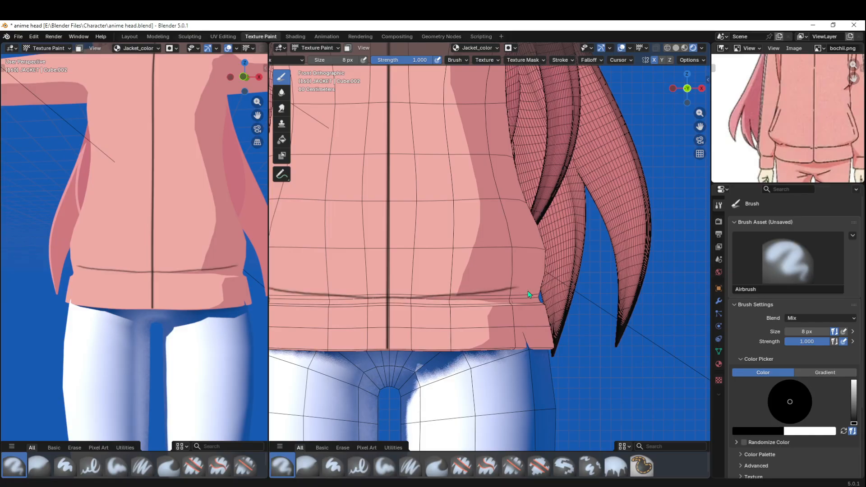
key("ctrl+z")
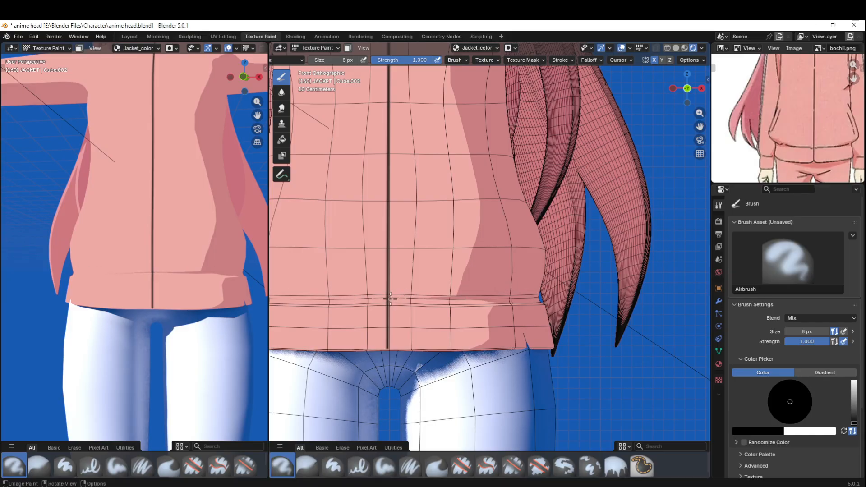
left_click_drag(391, 299, 501, 302)
key("ctrl+z")
left_click_drag(389, 297, 499, 301)
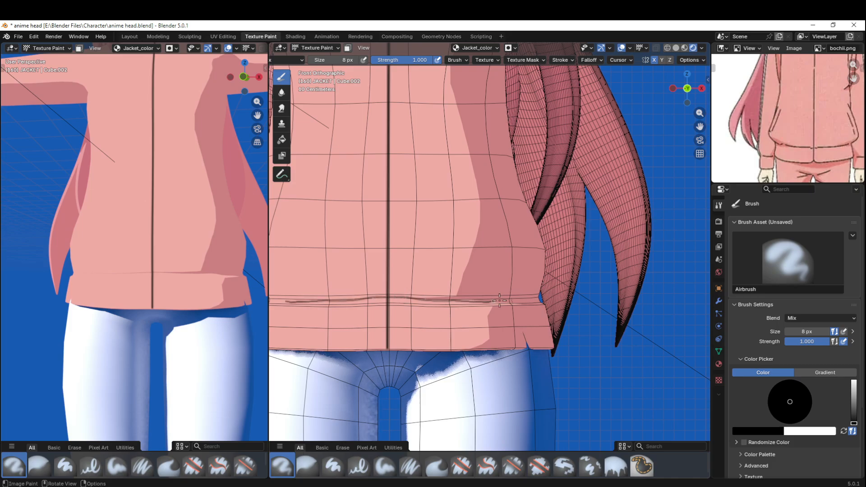
key("ctrl+z")
left_click_drag(390, 296, 497, 286)
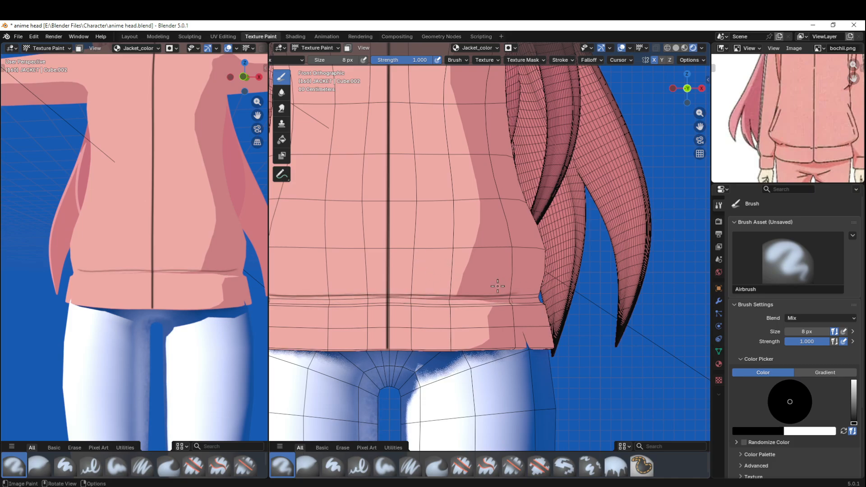
key("ctrl+z")
left_click_drag(392, 298, 502, 298)
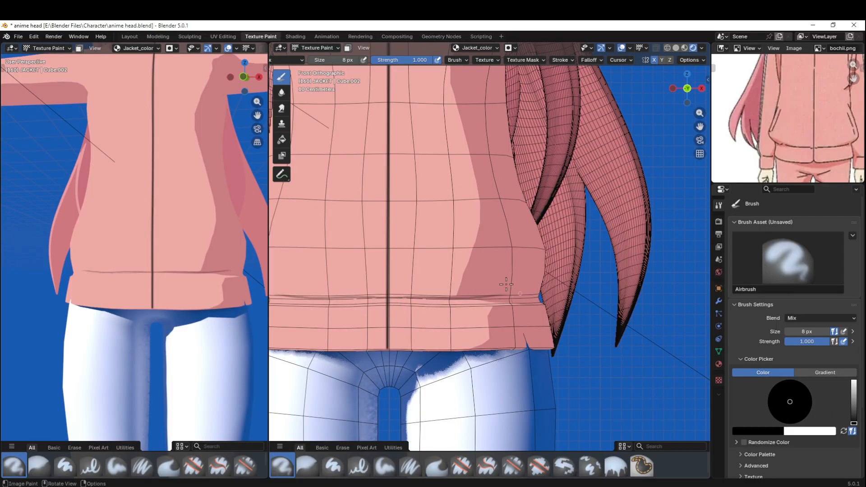
key("ctrl+z")
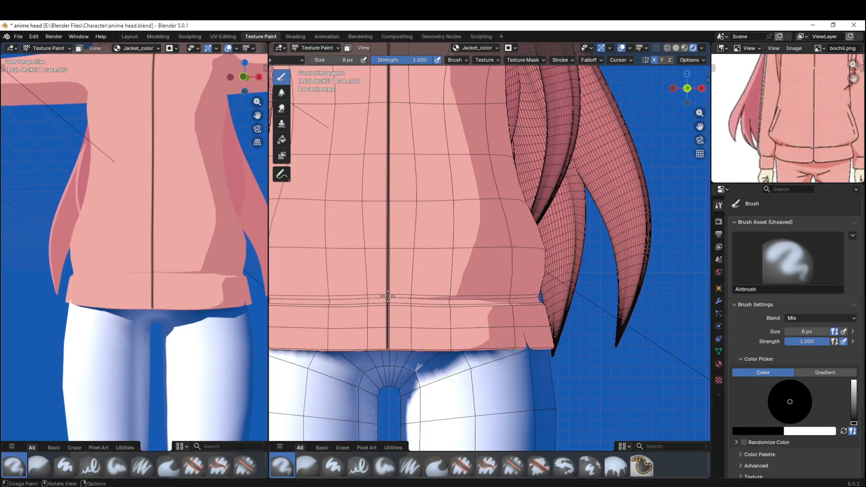
left_click_drag(388, 296, 515, 297)
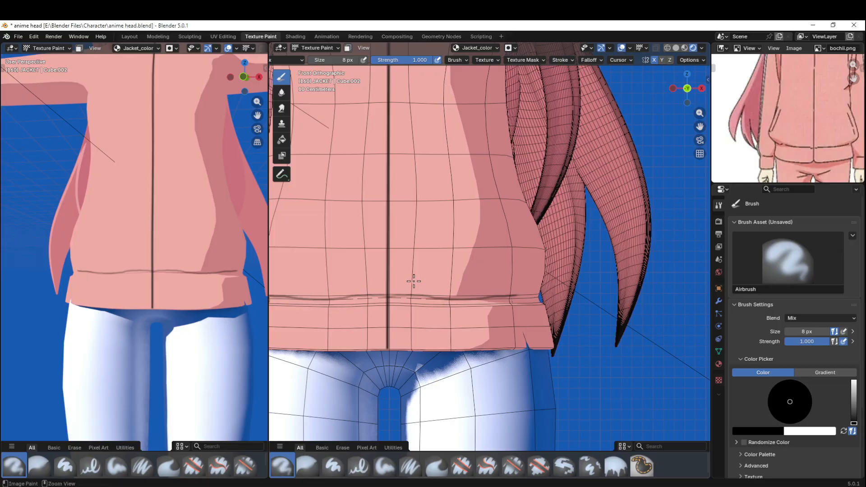
key("ctrl+z")
left_click_drag(390, 296, 537, 297)
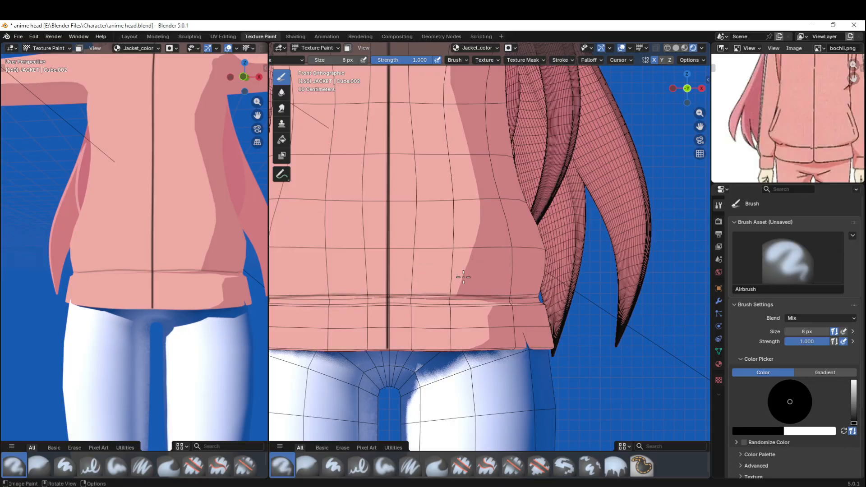
key("ctrl+z")
left_click_drag(393, 296, 496, 296)
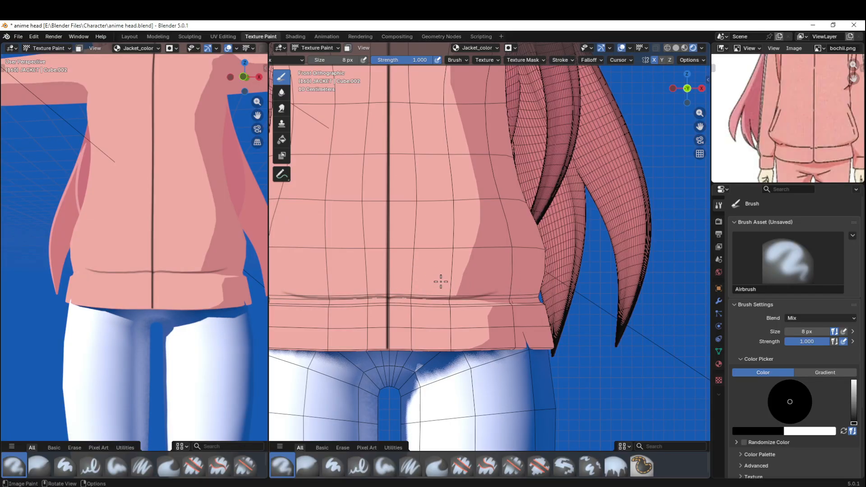
key("ctrl+z")
left_click_drag(392, 295, 515, 294)
key("ctrl+z")
- Paint the mirrored black hem band seam from the zipper to the jacket's side edges, and sample the jacket's pink as brush colour
left_click_drag(389, 297, 534, 296)
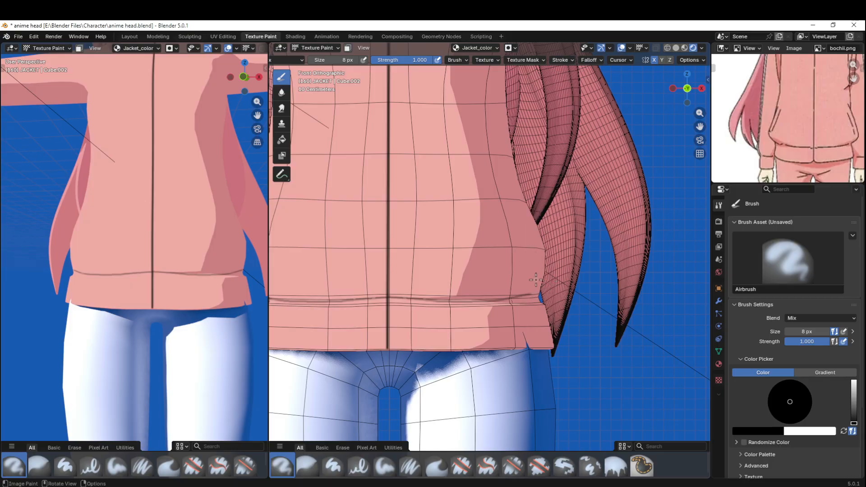
key("s")
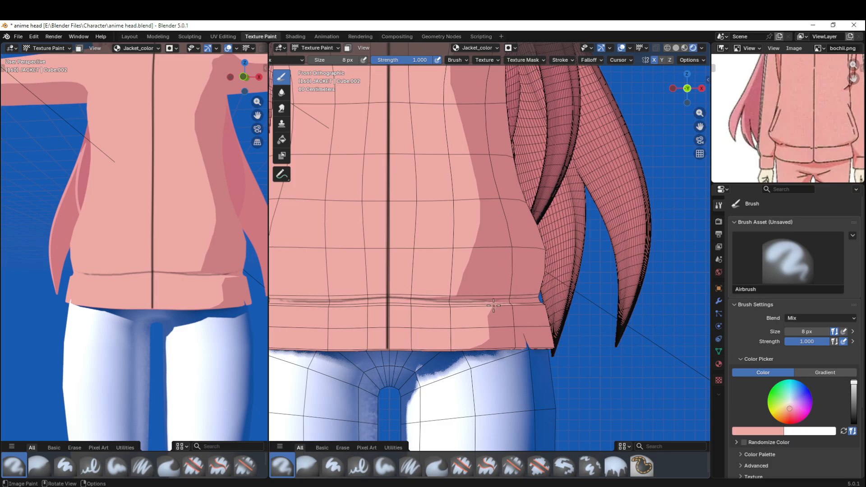
- Swap the brush colours, try a short stroke over the hem seam, and undo it together with the painted seam line
key("x")
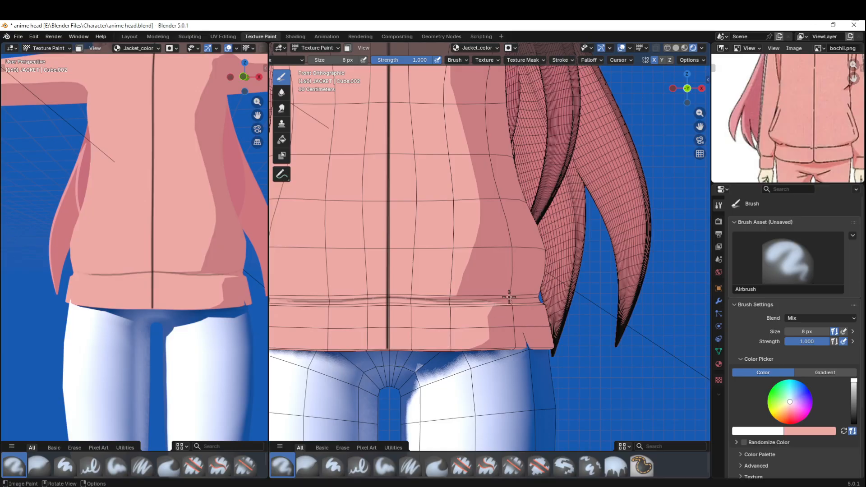
left_click_drag(496, 294, 480, 307)
key("ctrl+z")
key("ctrl+shift+z")
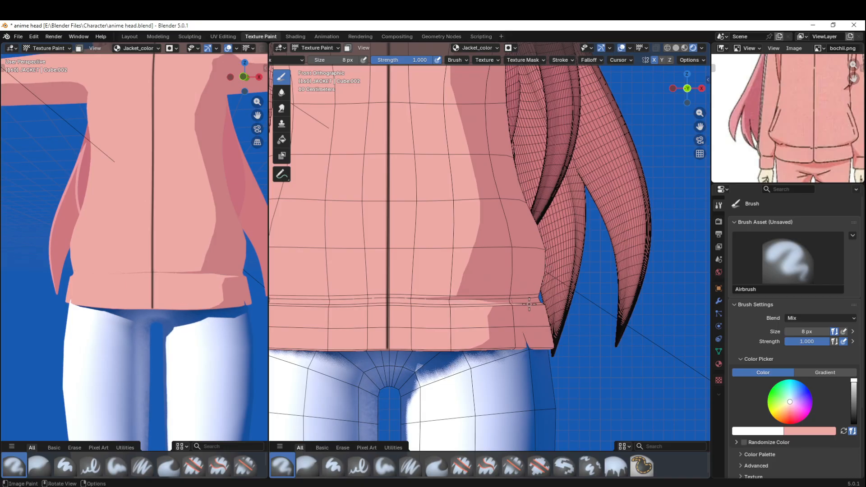
- With Stabilize Stroke enabled and black as the brush colour, paint the mirrored hem band seam out to the jacket's side edges
left_click(561, 60)
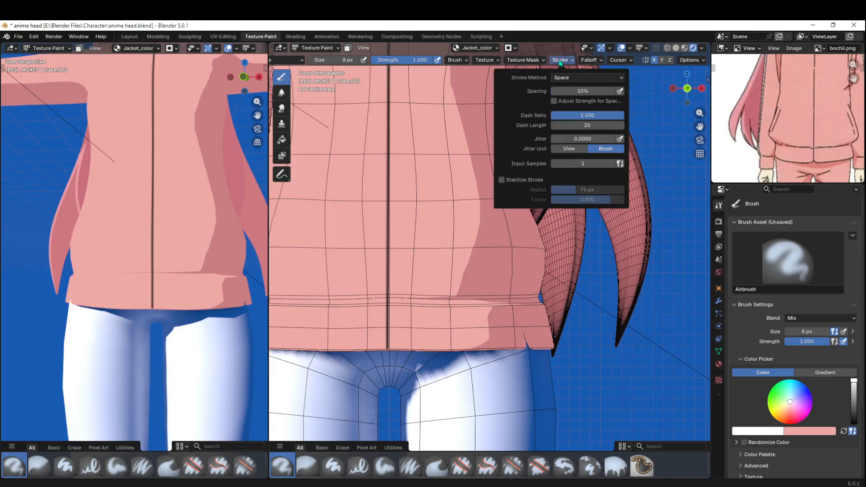
left_click(502, 180)
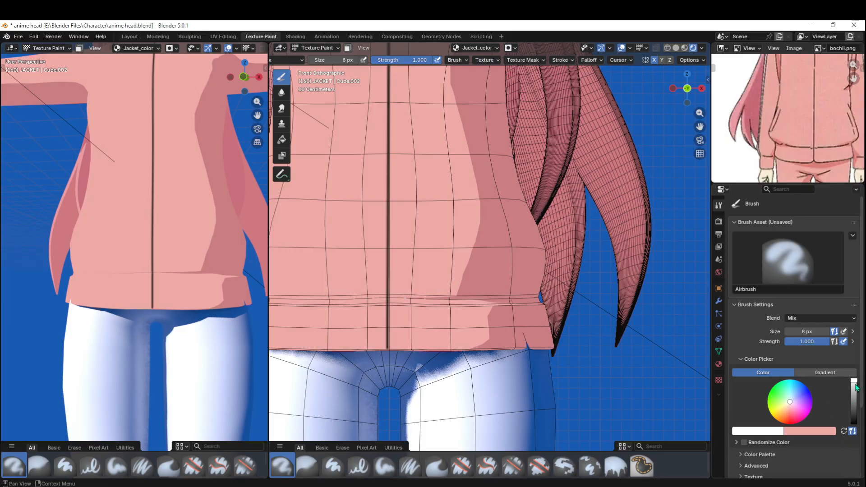
left_click_drag(856, 386, 855, 427)
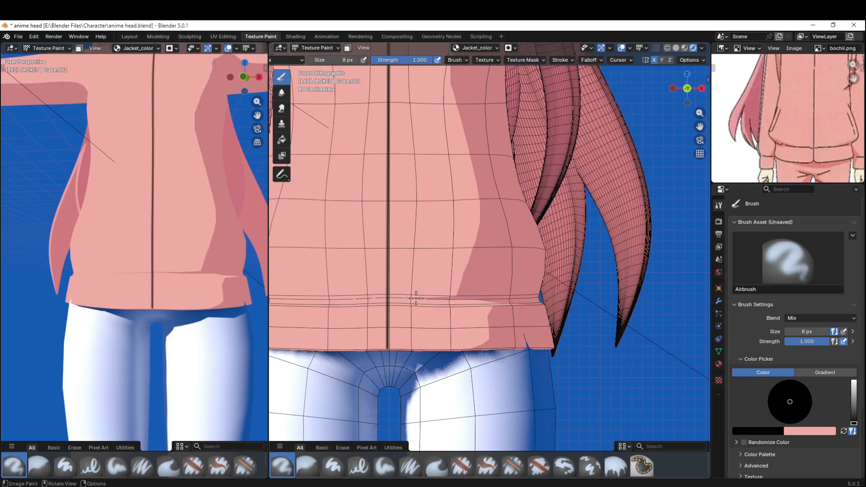
mouse_move(416, 298)
left_mouse_down()
mouse_move(352, 298)
mouse_move(565, 294)
left_mouse_up()
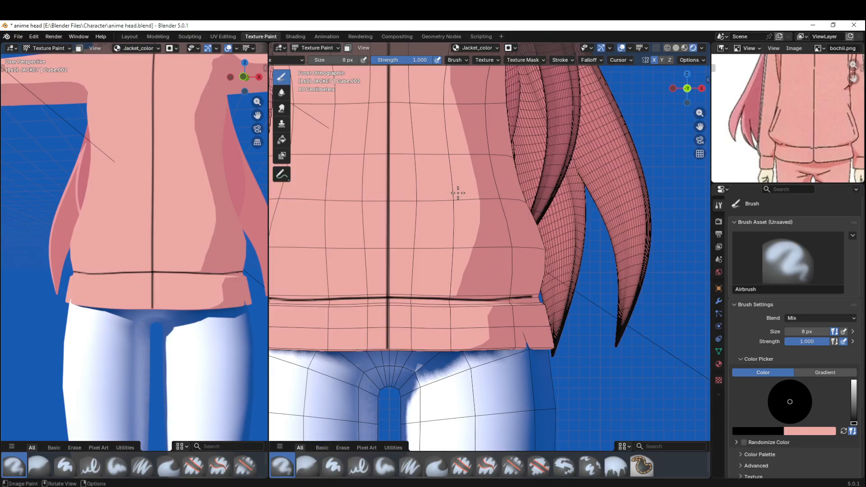
- Paint the mirrored slanted pocket outlines in black, using Stabilize Stroke for the long edges and disabling it for the short ends
left_click_drag(445, 179, 491, 264)
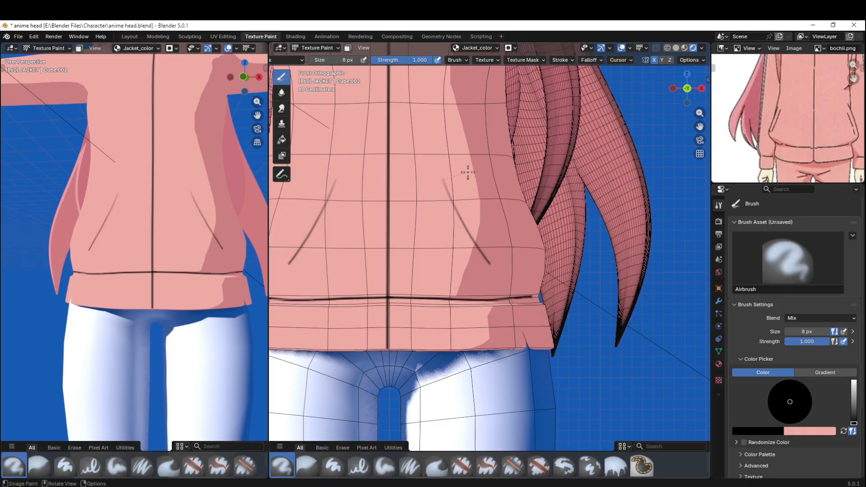
mouse_move(460, 171)
left_mouse_down()
mouse_move(445, 179)
mouse_move(465, 185)
mouse_move(511, 260)
left_mouse_up()
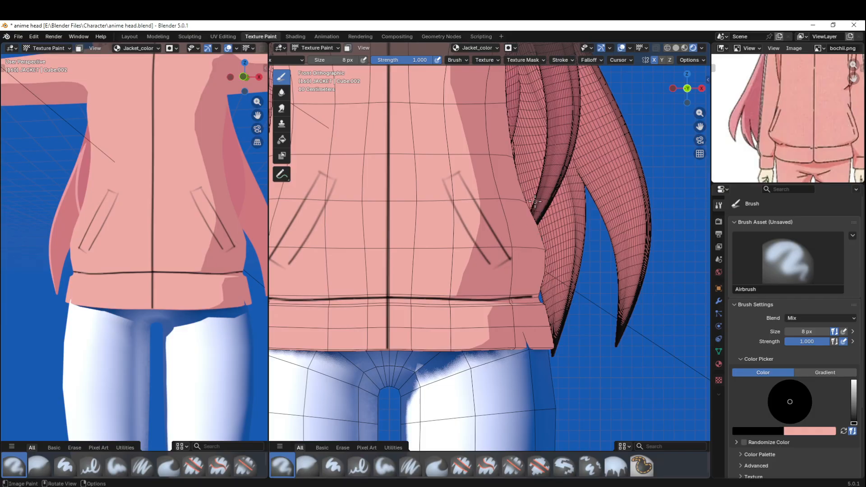
left_click(589, 60)
mouse_move(564, 60)
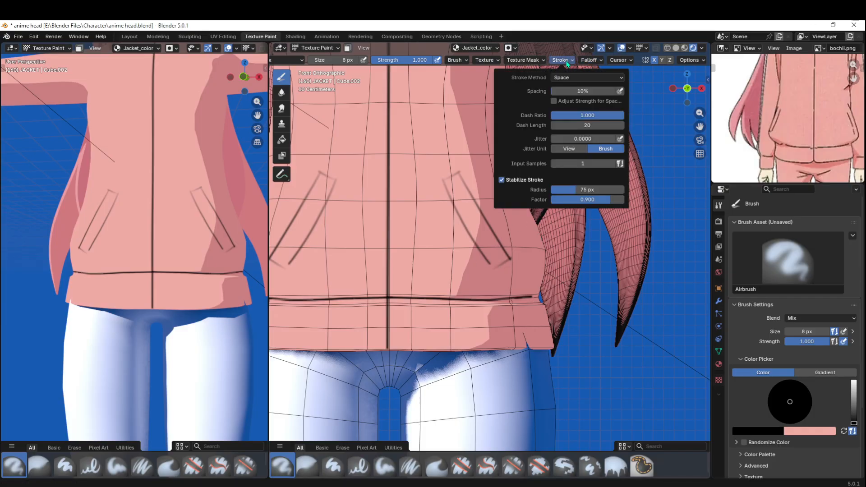
left_click(521, 180)
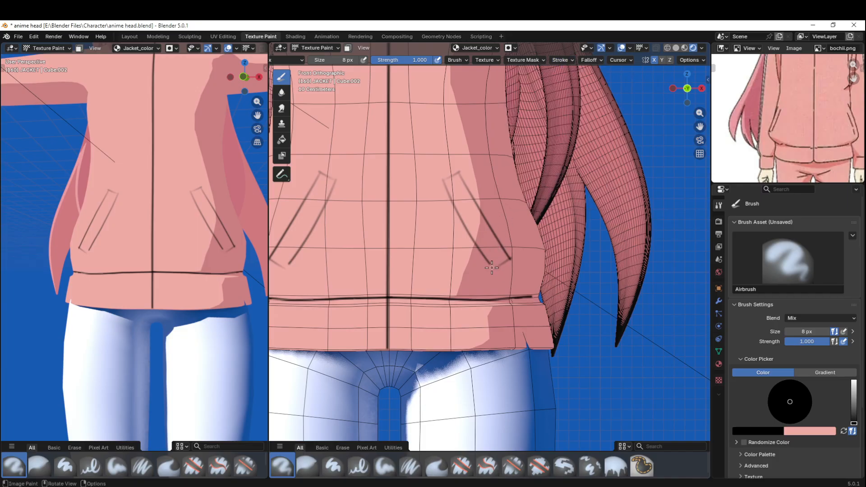
left_click_drag(491, 268, 511, 259)
mouse_move(460, 172)
left_mouse_down()
mouse_move(443, 181)
mouse_move(459, 173)
left_mouse_up()
key("ctrl+z")
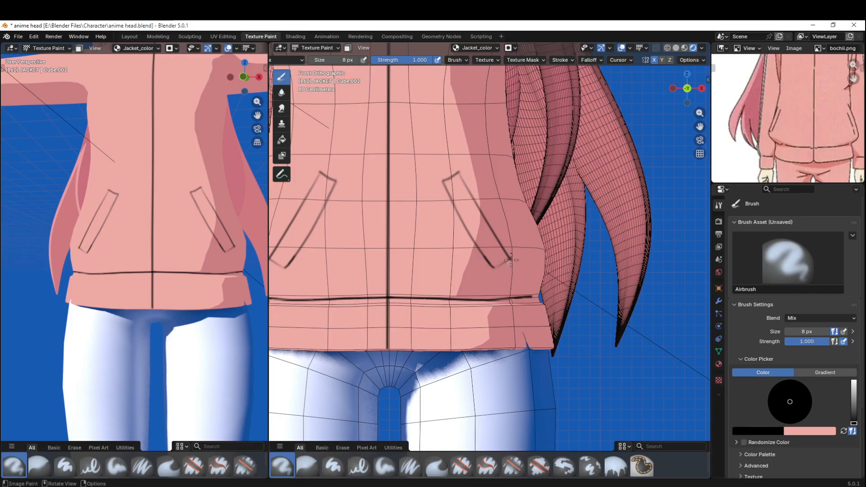
- Try reinforcing the lower ends of the pocket outlines with extra strokes, and undo them
left_click_drag(494, 268, 512, 260)
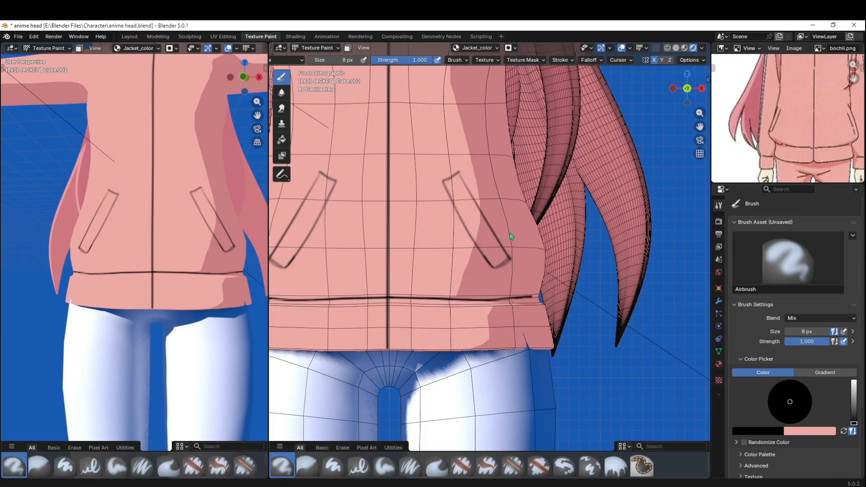
left_click_drag(494, 270, 506, 265)
key("ctrl+z")
key("ctrl+z")
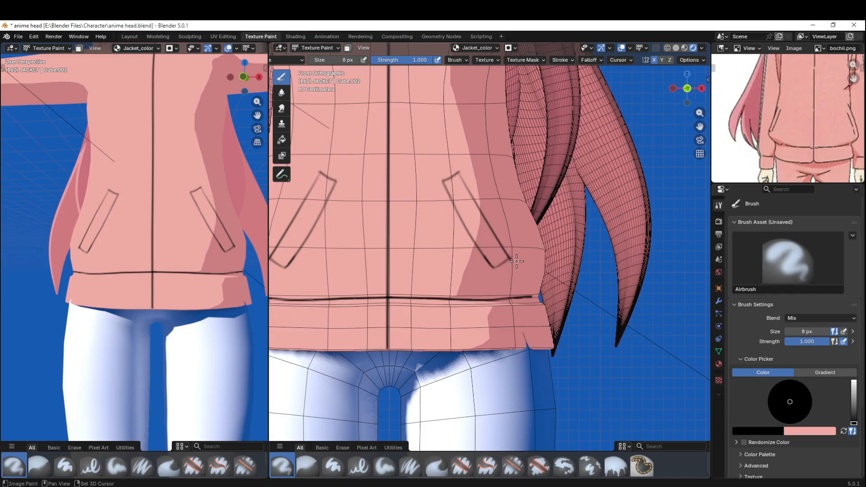
- Trim the pockets' outer lower corners with the sampled jacket pink, and set the brush colour back to black
key("s")
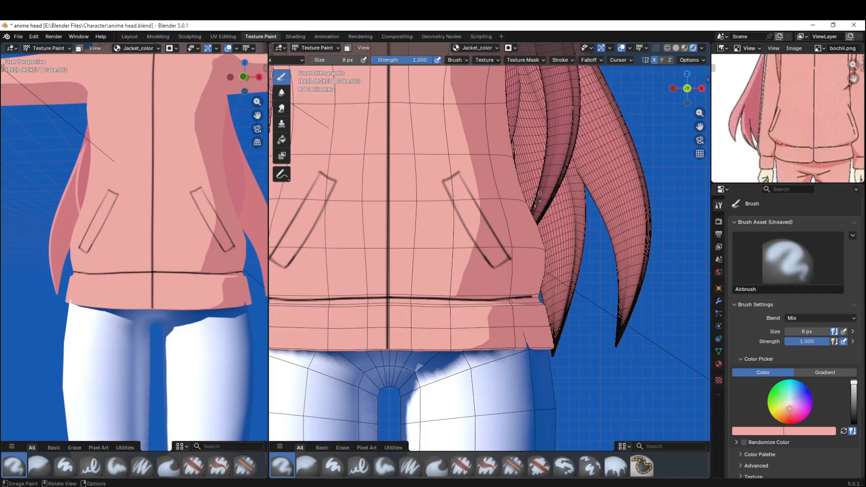
mouse_move(514, 256)
left_mouse_down()
mouse_move(512, 264)
mouse_move(514, 253)
left_mouse_up()
mouse_move(855, 383)
left_mouse_down()
mouse_move(833, 473)
mouse_move(416, 363)
mouse_move(515, 232)
left_mouse_up()
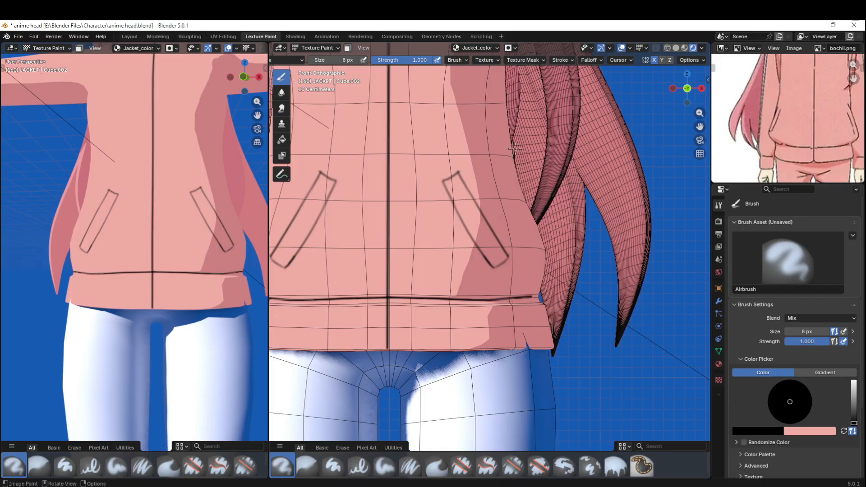
- Paint the mirrored black collar seam at the base of the neck, from the zipper outward
middle_click_drag(444, 213, 449, 267, "shift")
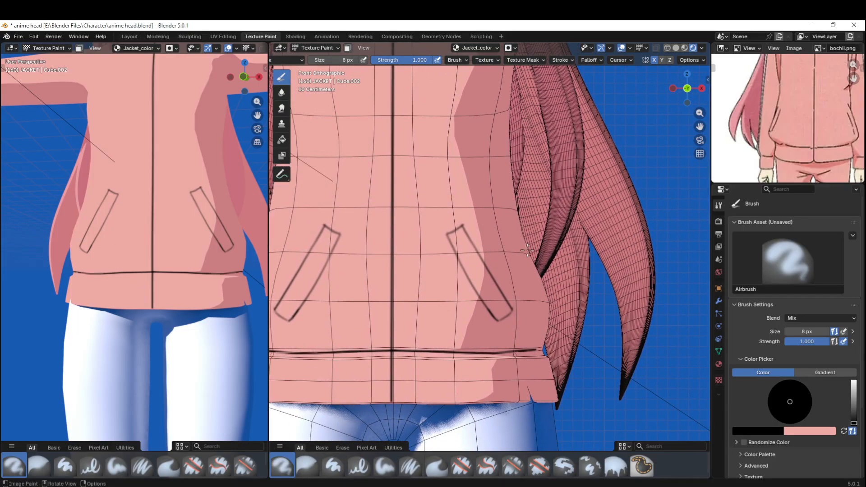
middle_click_drag(518, 241, 519, 311, "shift")
middle_click_drag(522, 232, 513, 369, "shift")
middle_click_drag(765, 128, 742, 182)
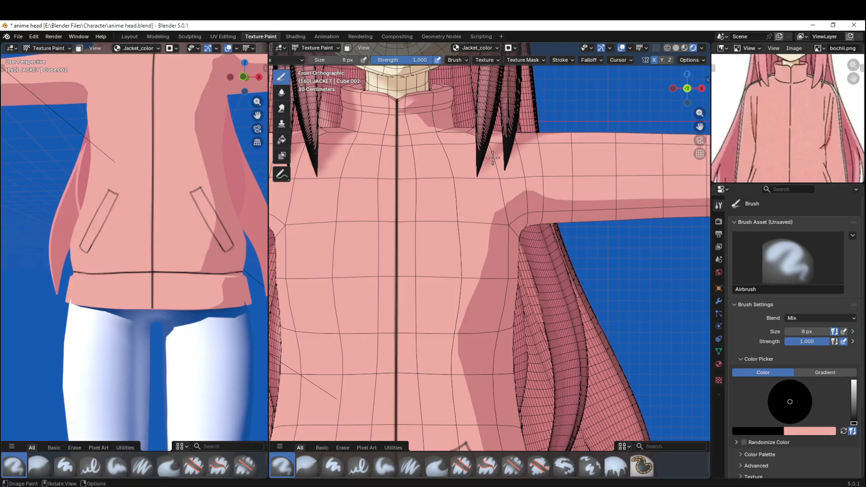
mouse_move(220, 224)
middle_mouse_down("shift")
mouse_move(220, 261)
mouse_move(206, 294)
middle_mouse_up("shift")
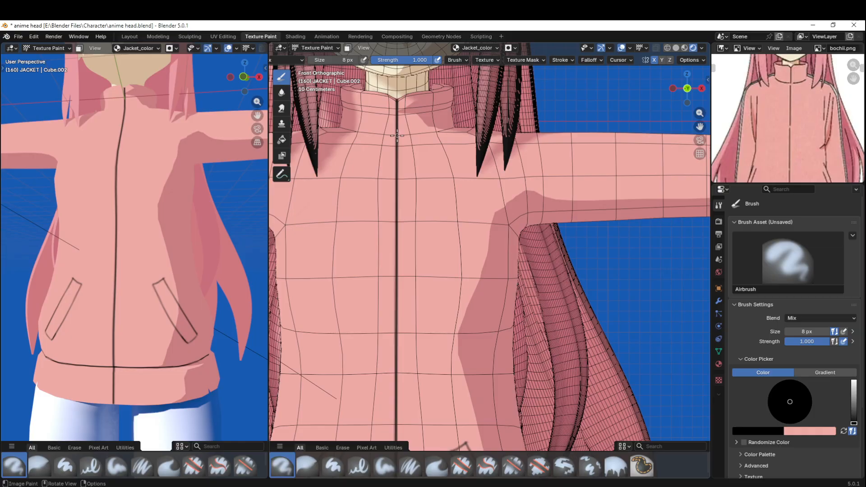
left_click_drag(396, 135, 446, 128)
- Try painting the mirrored armhole seam from the shoulder down to the armpit, undoing each attempt
middle_click_drag(431, 158, 488, 193)
middle_click_drag(495, 249, 479, 170, "shift")
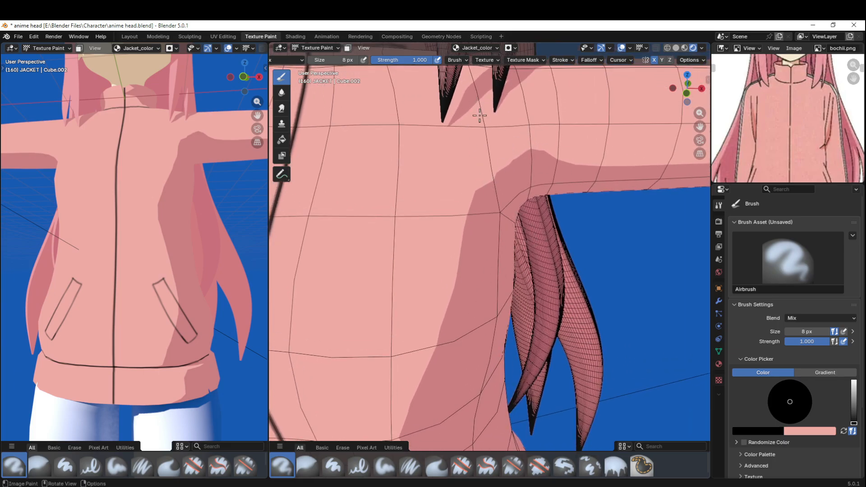
left_click_drag(475, 88, 517, 223)
key("ctrl+z")
left_click_drag(479, 101, 514, 223)
key("ctrl+z")
scroll(484, 177, "down", 4)
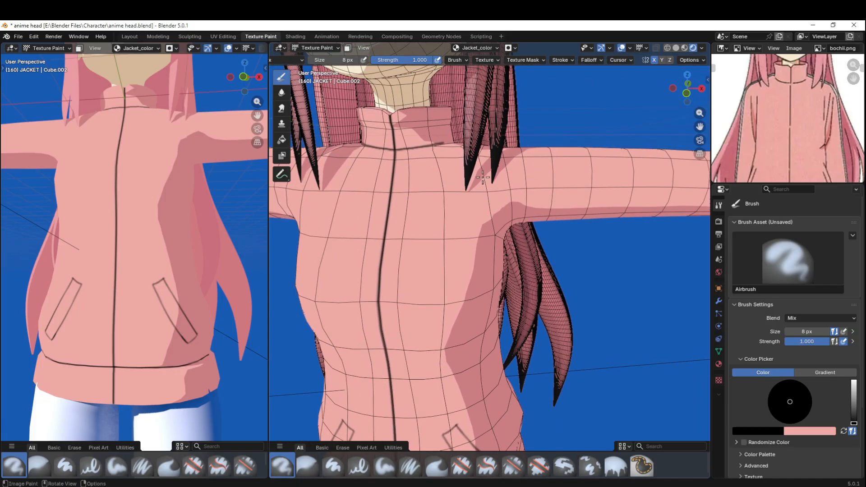
left_click_drag(481, 177, 495, 227)
key("ctrl+z")
- Paint the mirrored black armhole seam from the shoulder down the chest side and extend it under the armpit
mouse_move(479, 165)
left_mouse_down()
mouse_move(491, 217)
mouse_move(503, 228)
left_mouse_up()
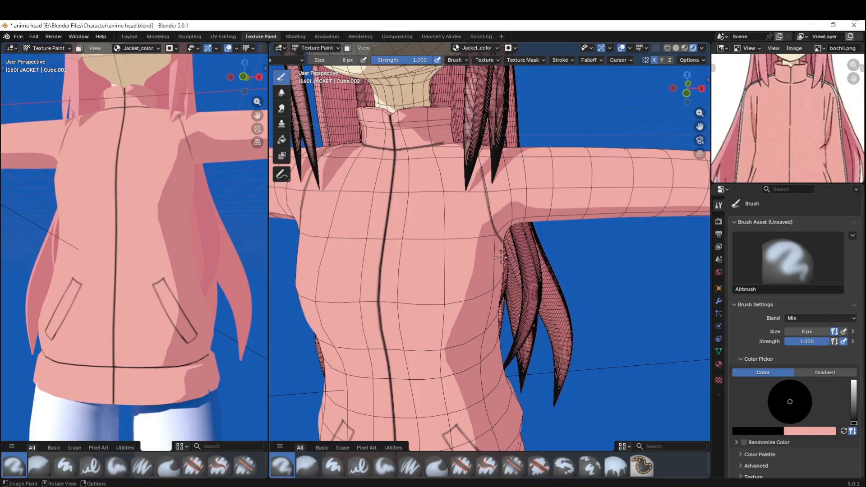
middle_click_drag(507, 225, 496, 187)
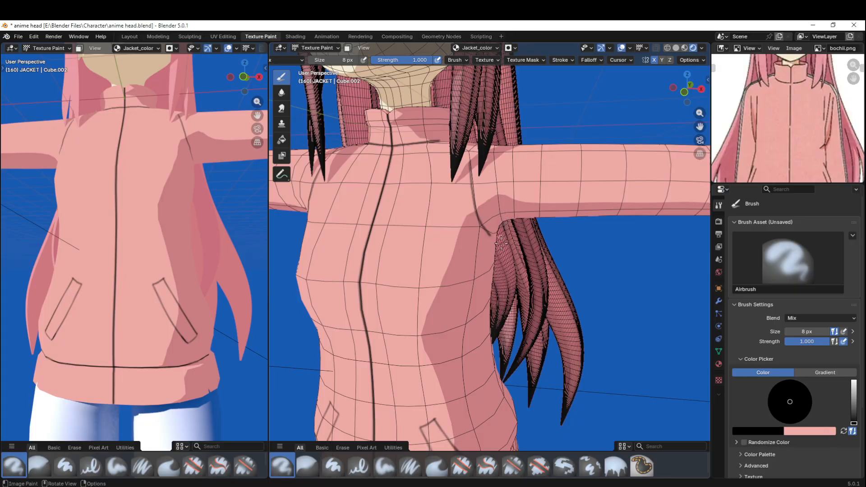
middle_click_drag(490, 236, 460, 205)
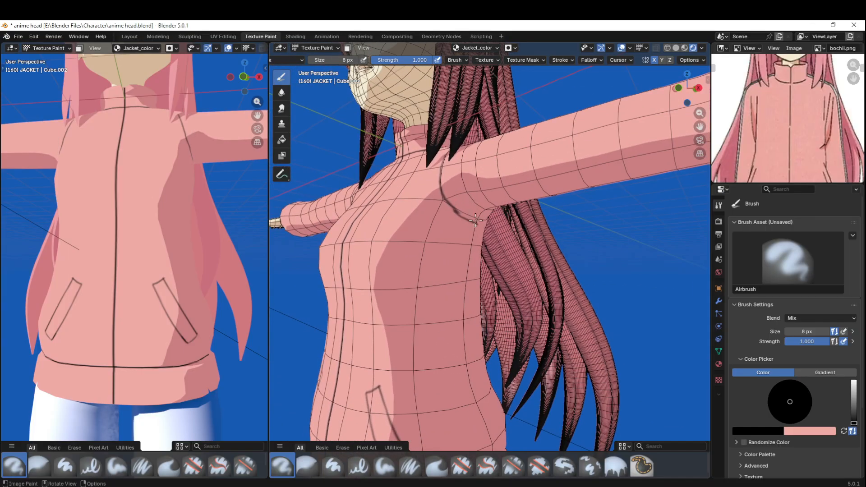
left_click_drag(451, 204, 481, 221)
- Turn off the wireframe overlay in the larger viewport and check the painted jacket lines around the model
middle_click_drag(469, 280, 582, 162)
scroll(591, 223, "down", 5)
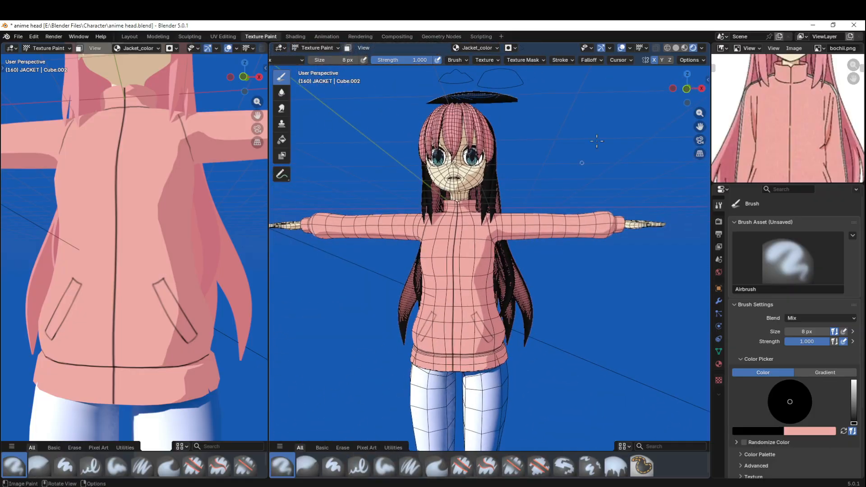
middle_click_drag(580, 265, 609, 244)
scroll(611, 273, "up", 2)
scroll(616, 270, "down", 1)
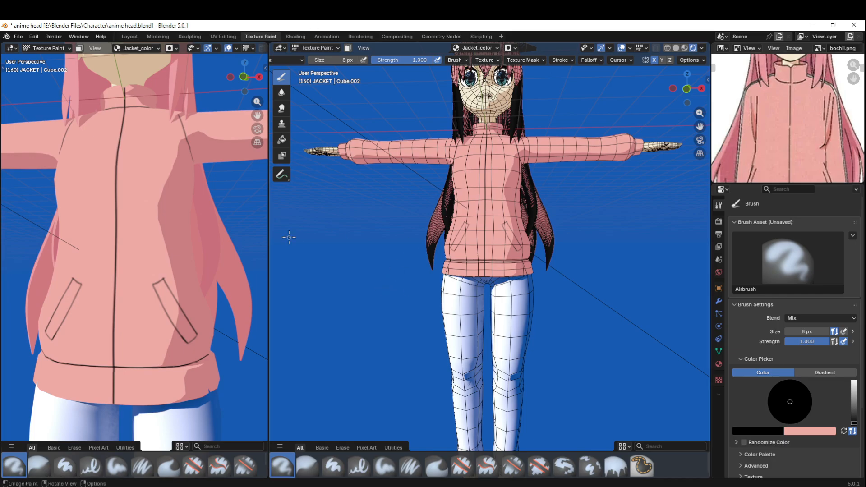
middle_click_drag(568, 170, 647, 82)
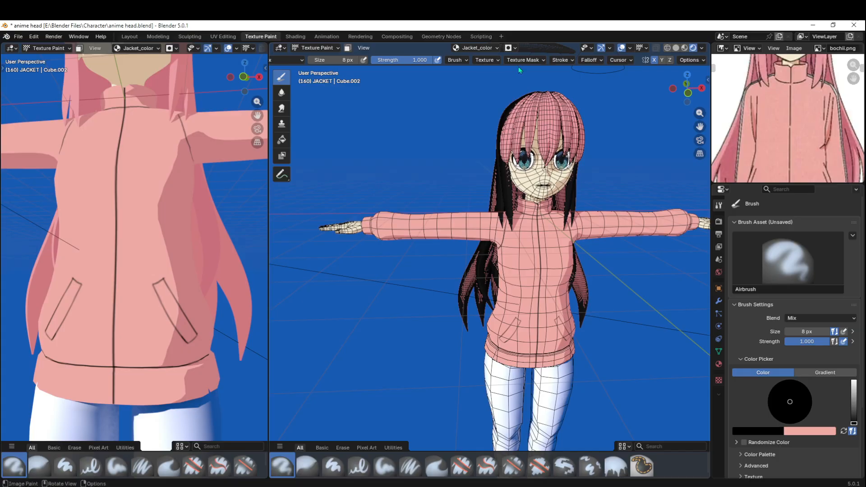
left_click(631, 49)
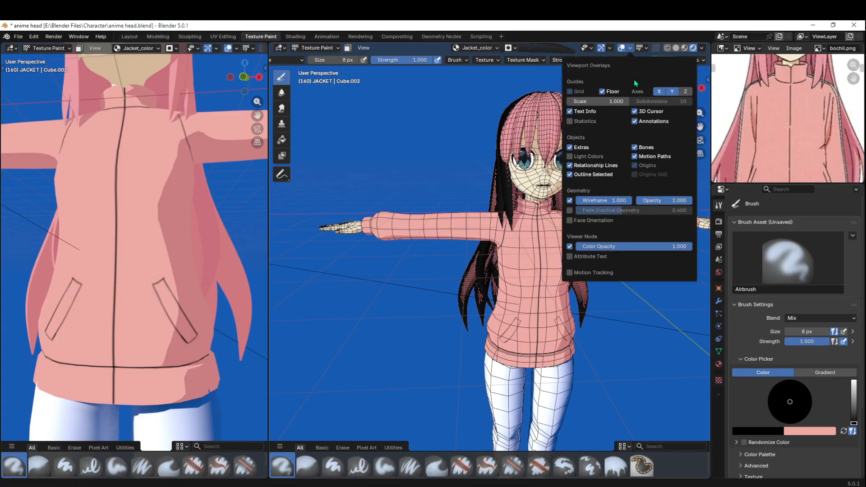
left_click(572, 201)
scroll(595, 279, "down", 1)
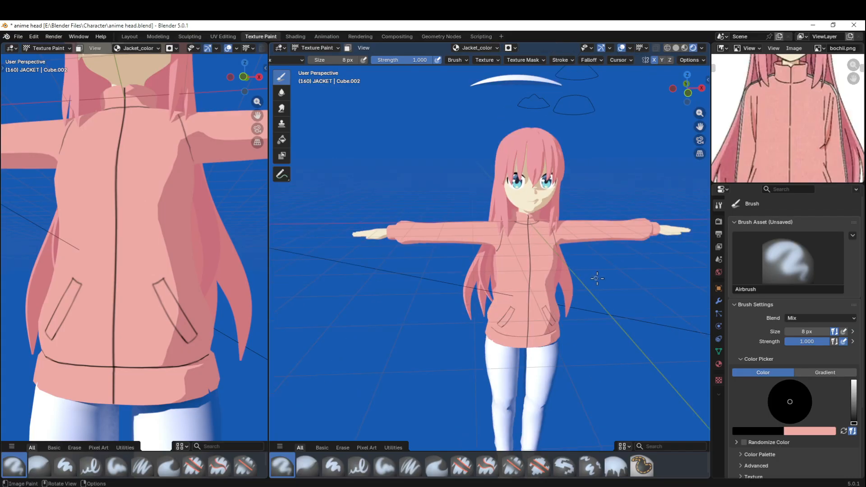
middle_click_drag(595, 278, 568, 295)
middle_click_drag(568, 296, 515, 259, "shift")
scroll(487, 247, "up", 3)
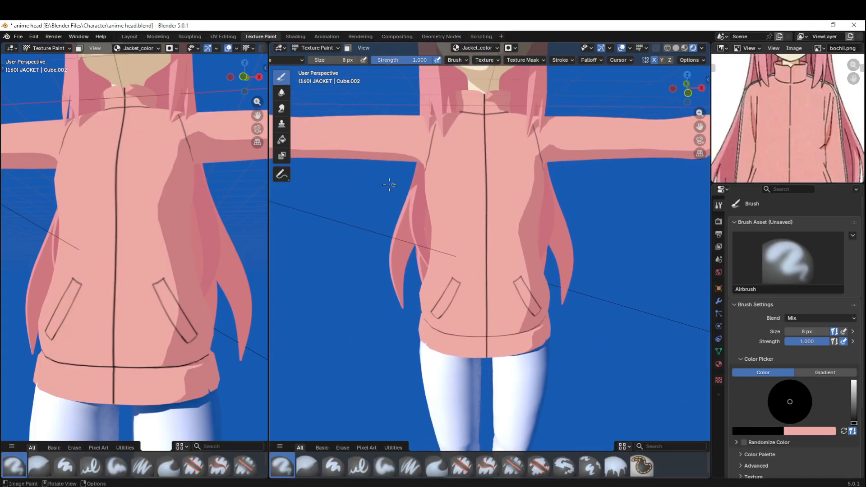
middle_click_drag(604, 152, 281, 248)
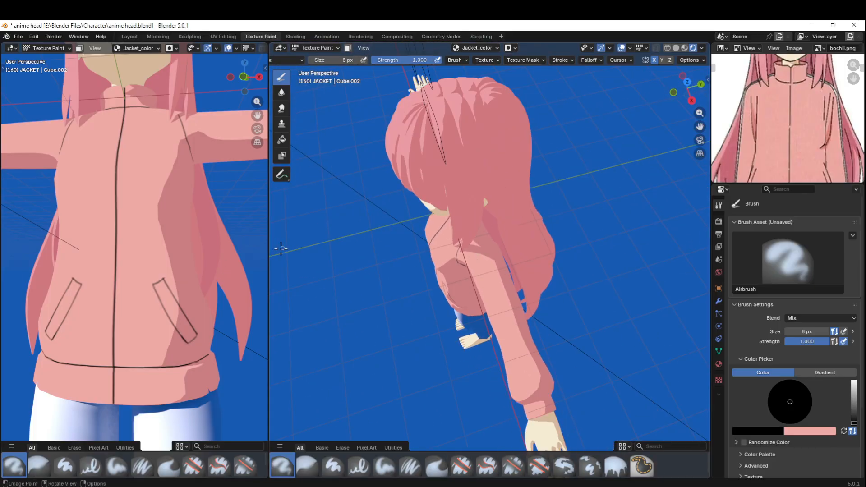
- Change the smaller viewport to an Image Editor in Paint mode and show the sleeve UV islands of the Jacket_color texture
left_click(12, 49)
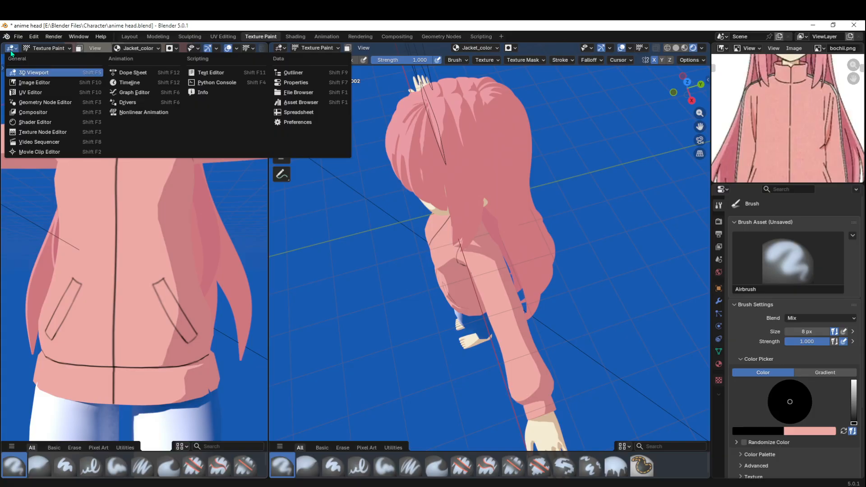
left_click(42, 82)
scroll(207, 245, "down", 4)
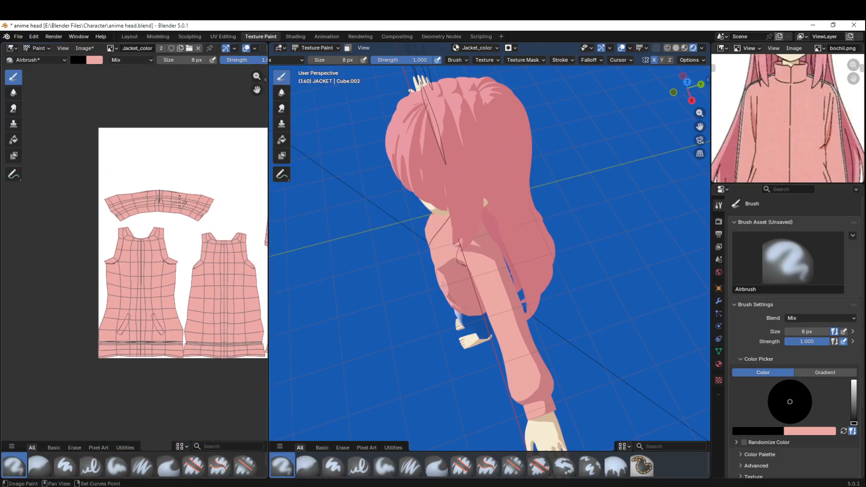
left_click(37, 47)
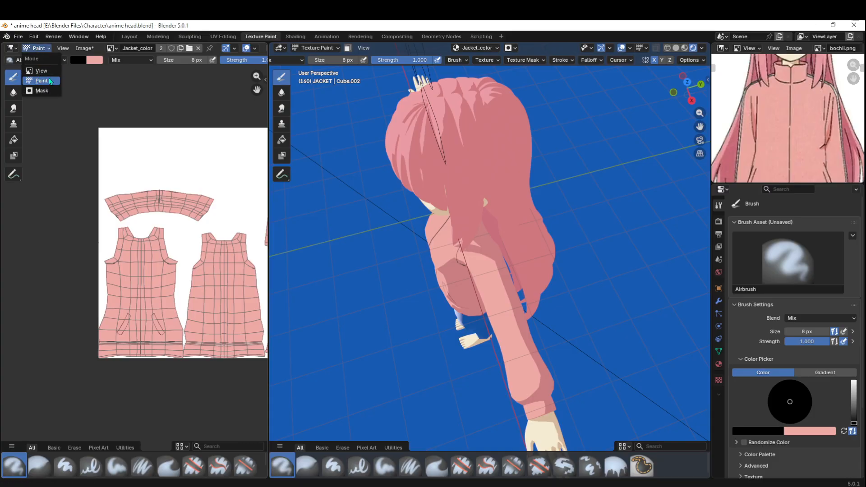
left_click(49, 79)
scroll(194, 241, "up", 1)
middle_click_drag(195, 241, 102, 210)
mouse_move(199, 214)
middle_mouse_down()
mouse_move(176, 213)
mouse_move(191, 200)
middle_mouse_up()
scroll(204, 216, "up", 1)
middle_click_drag(243, 225, 187, 179)
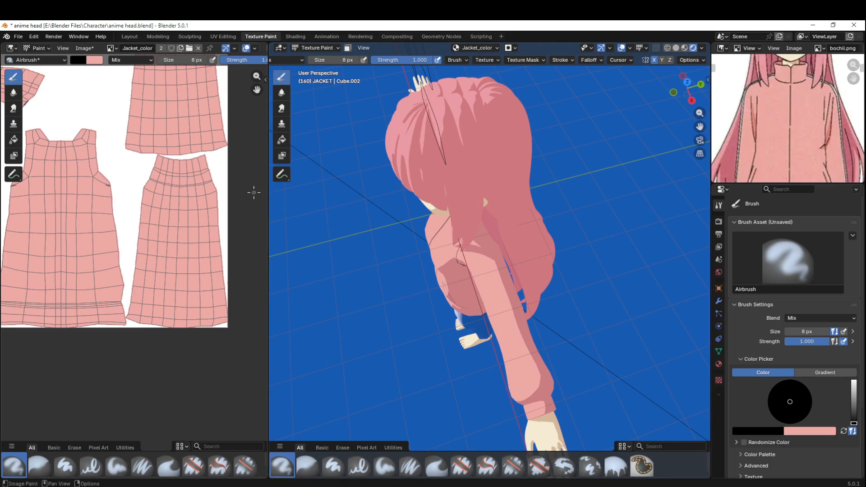
- Turn on Stabilize Stroke for the brush
left_click(562, 60)
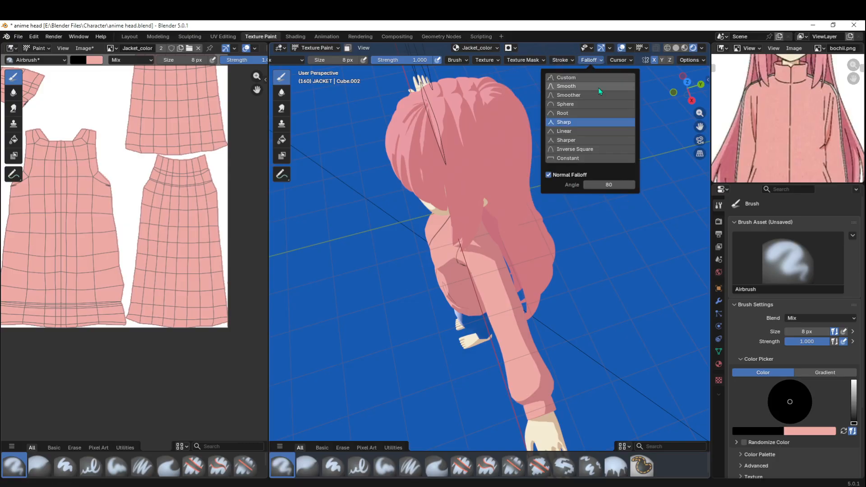
mouse_move(563, 63)
left_click(502, 180)
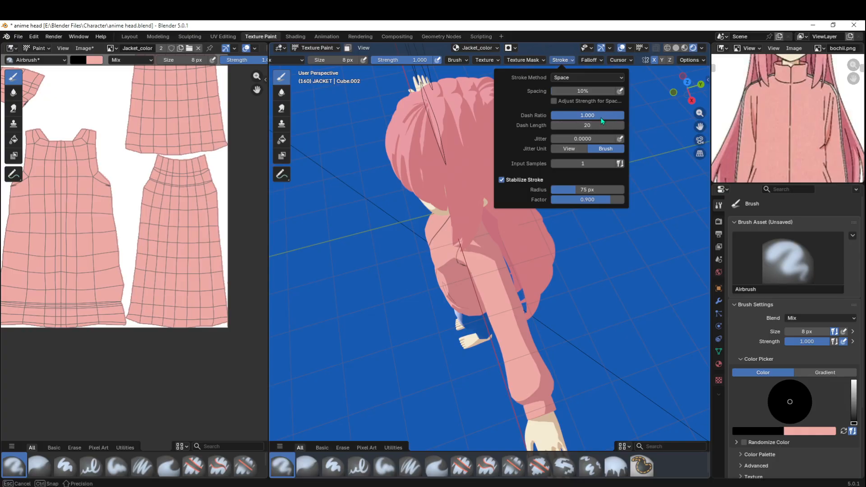
- Try a dashed black stroke on the lower sleeve island with a 0.537 dash ratio, undo it, and restore the ratio to 1.000
left_click_drag(609, 116, 508, 159)
left_click(189, 185)
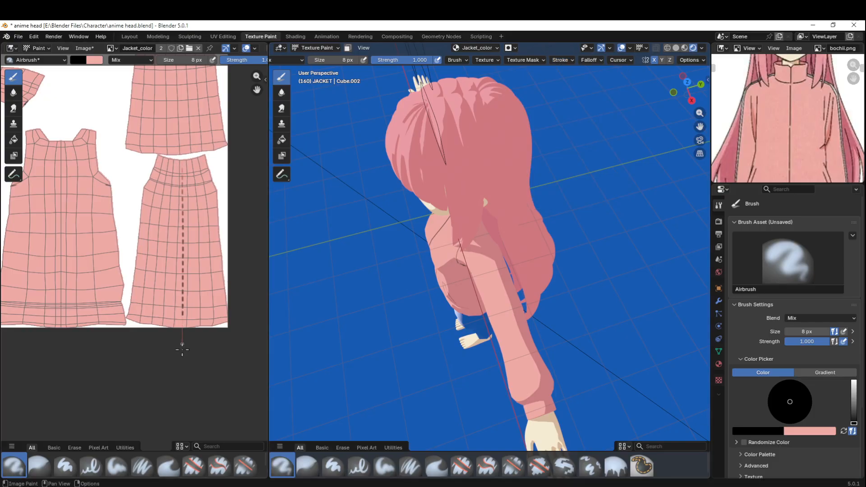
left_click_drag(183, 344, 183, 344)
key("ctrl+z")
left_click(574, 61)
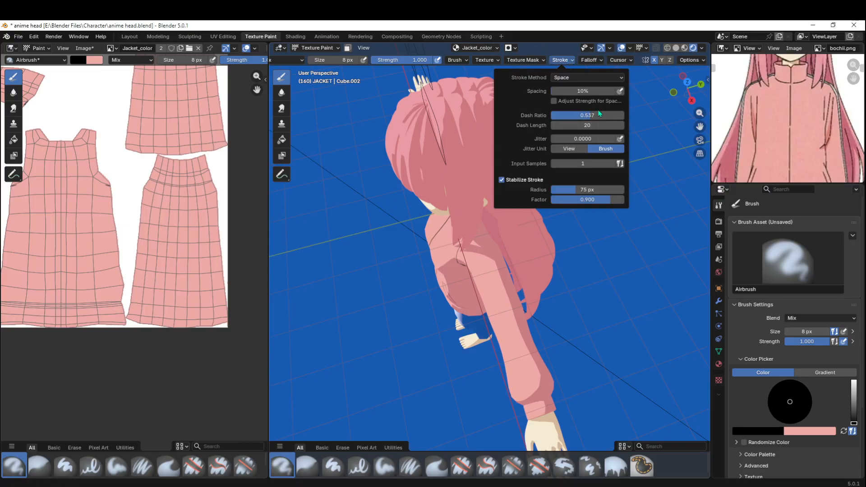
left_click_drag(616, 114, 627, 115)
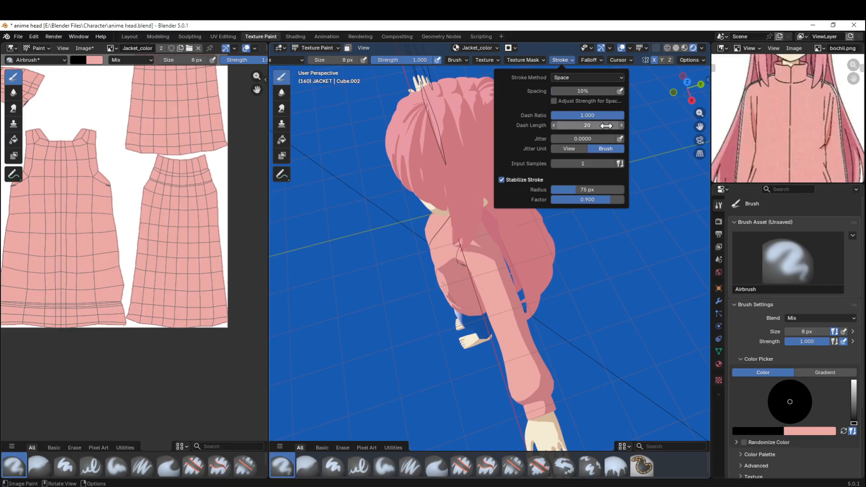
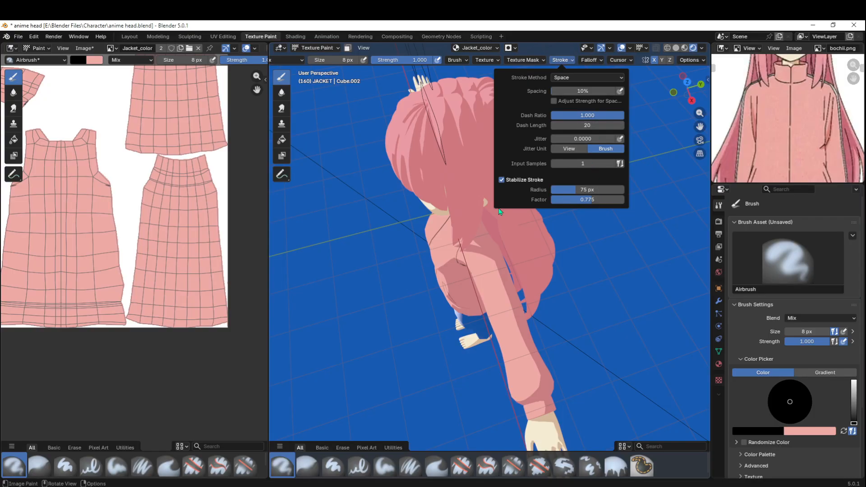
- Try painting a vertical black line down the lower sleeve island with a stabilizer factor of 0.775, undoing each attempt
left_click_drag(193, 213, 196, 305)
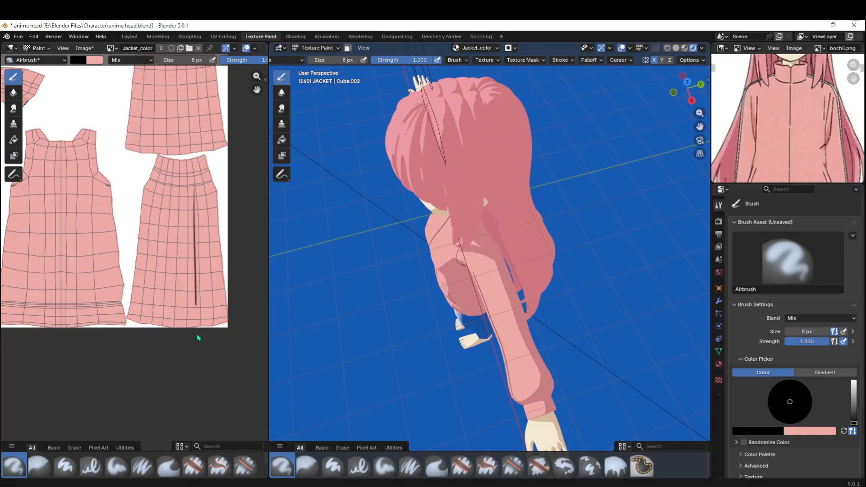
key("ctrl+z")
left_click_drag(180, 165, 182, 334)
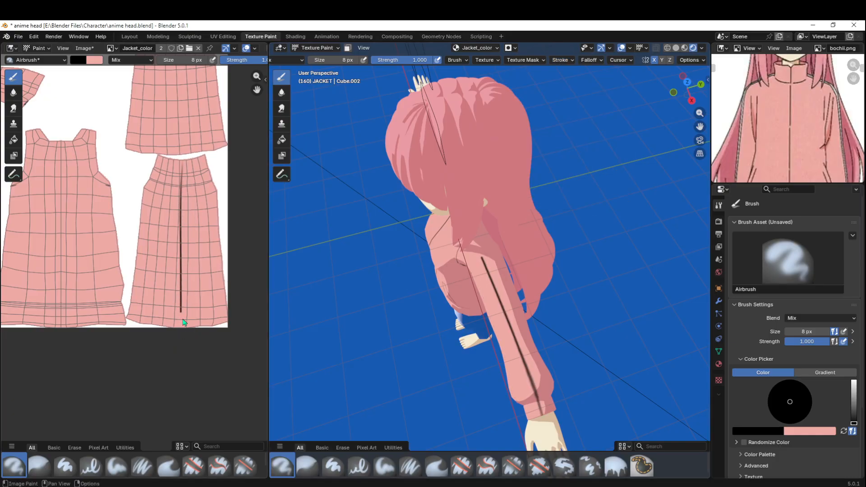
key("ctrl+z")
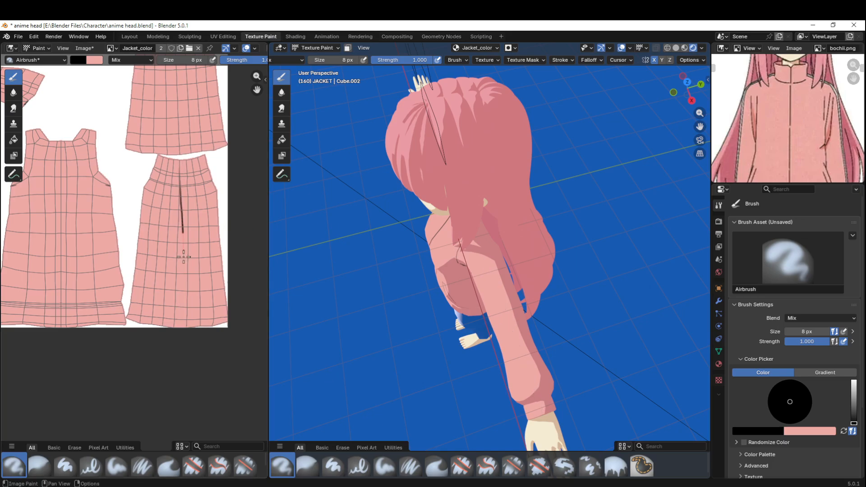
left_click_drag(184, 256, 181, 319)
key("ctrl+z")
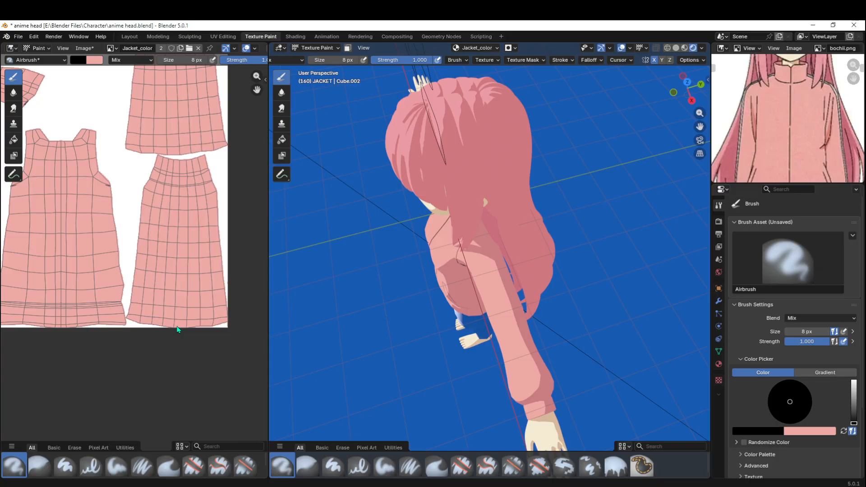
- Set the brush color to white and the brush size to 34 px
left_click(854, 382)
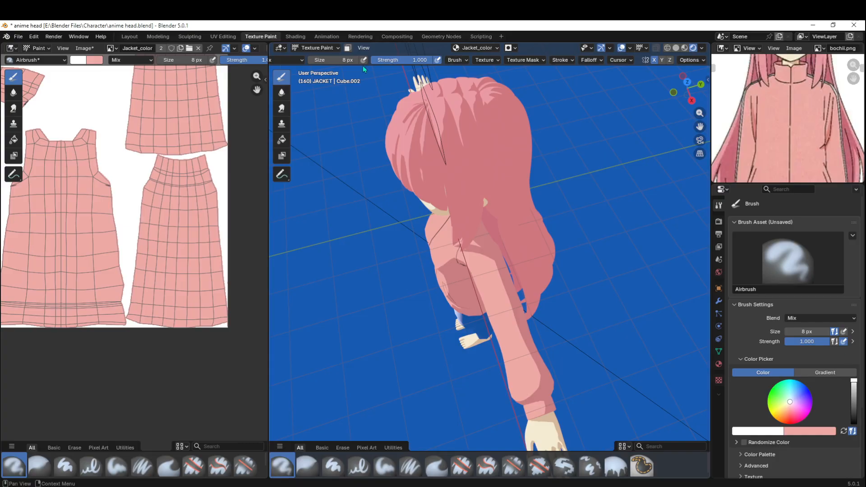
left_click_drag(348, 61, 354, 63)
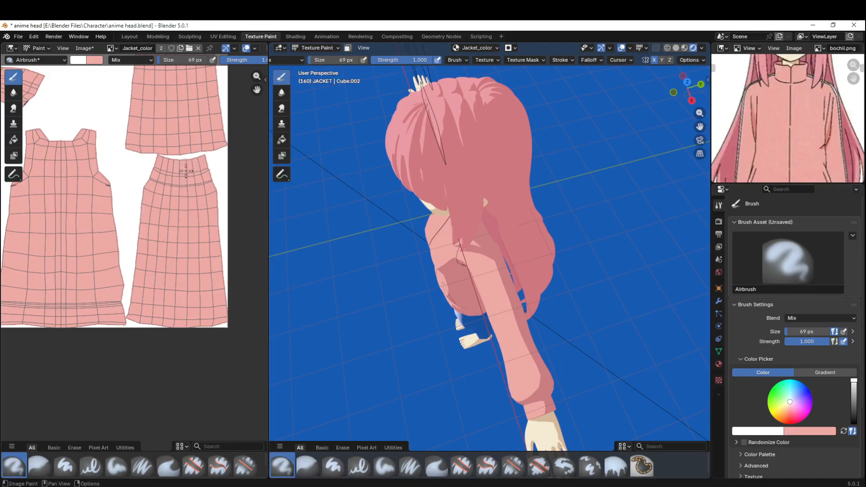
left_click_drag(344, 61, 347, 67)
- Try painting a freehand white stripe down the middle of the lower sleeve island, undoing each attempt
left_click_drag(182, 165, 174, 354)
key("ctrl+z")
left_click_drag(182, 163, 187, 345)
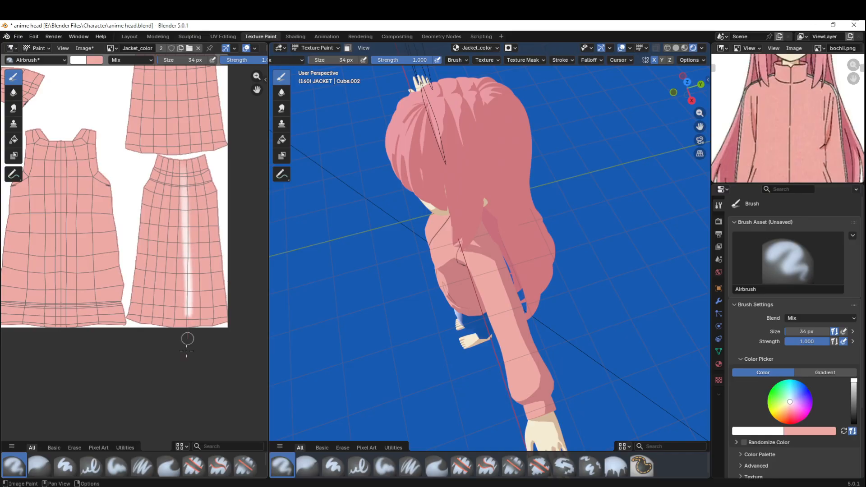
key("ctrl+z")
left_click_drag(181, 158, 180, 329)
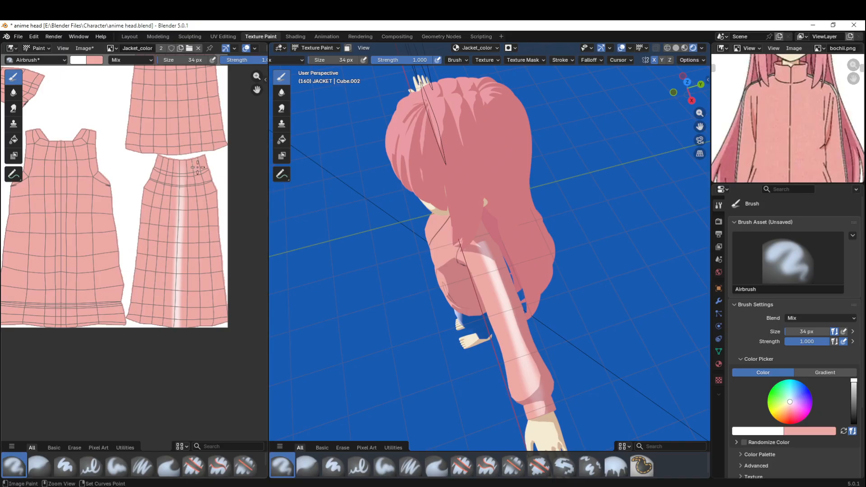
key("ctrl+z")
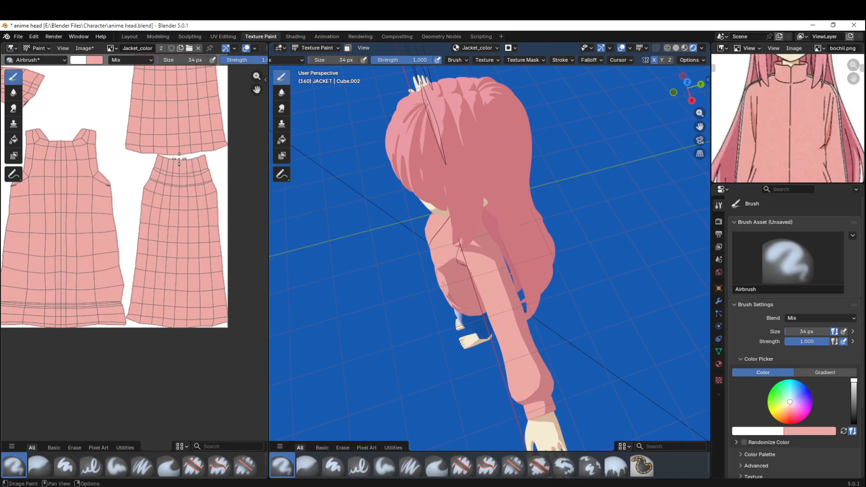
- Switch the stroke method to Line and paint a straight white stripe down the middle of the lower sleeve island
left_click(563, 60)
mouse_move(587, 61)
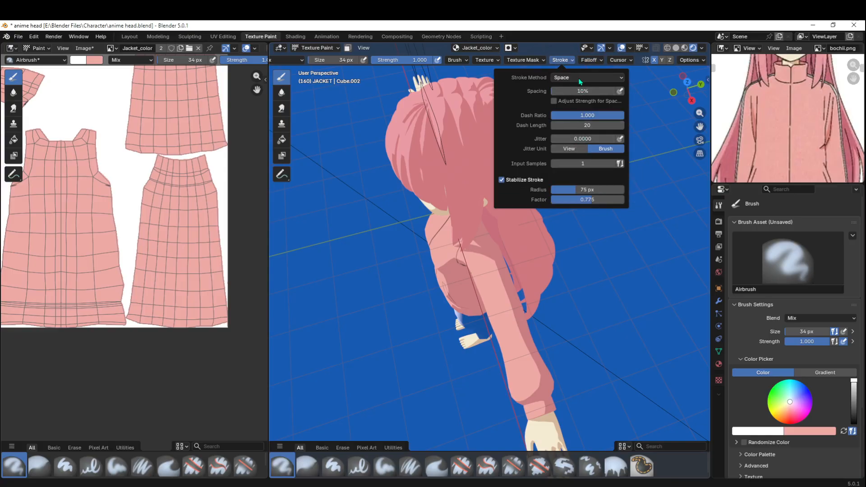
left_click(581, 77)
left_click(567, 140)
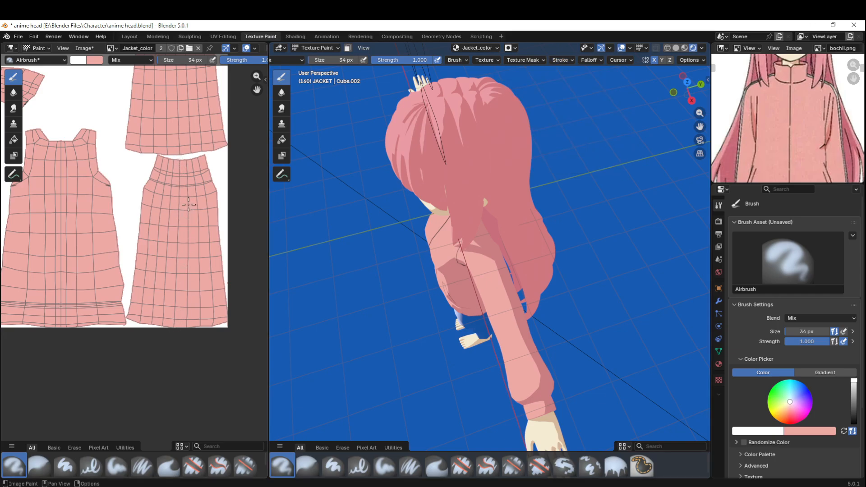
left_click_drag(180, 163, 176, 336)
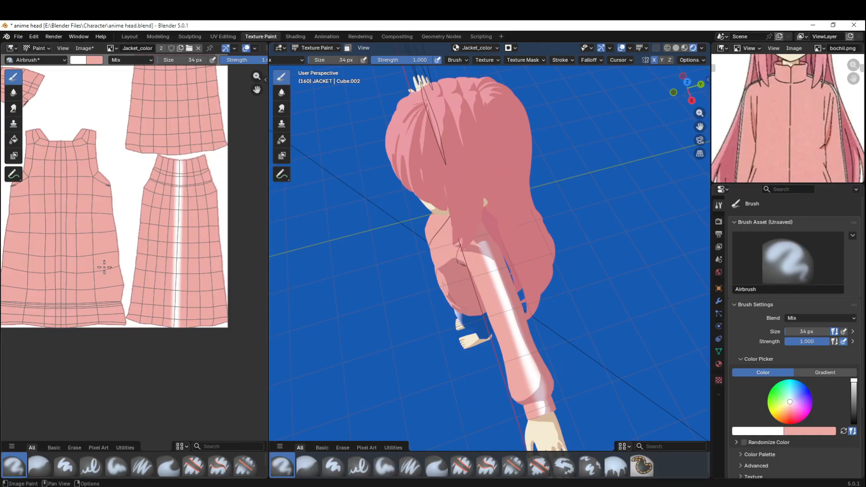
scroll(207, 253, "up", 1)
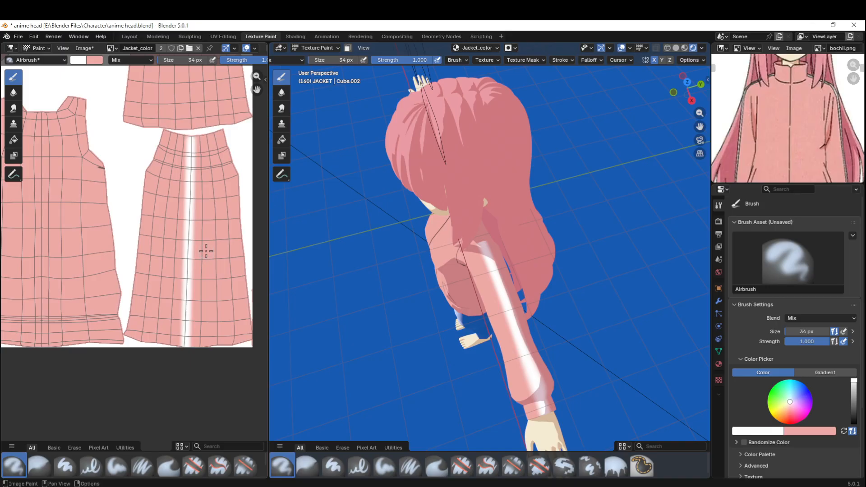
- Set the brush color to black and its size to 8 px, undoing a 17 px test line on the sleeve
left_click_drag(855, 400, 855, 425)
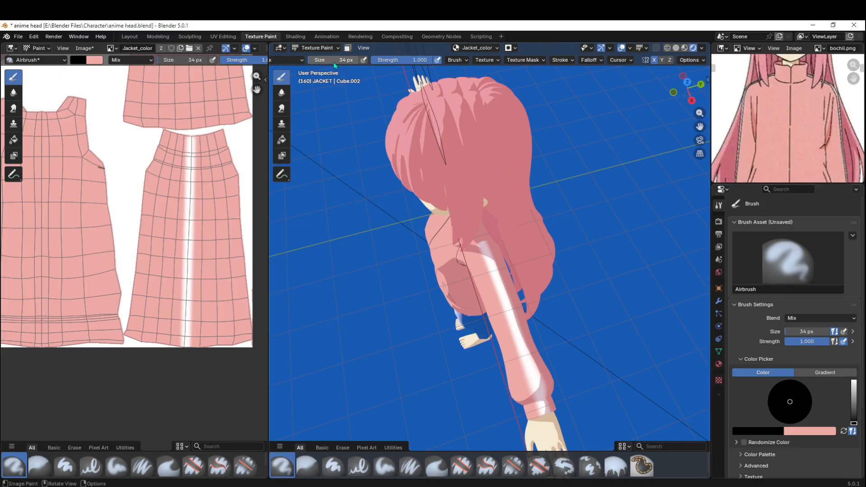
left_click_drag(334, 64, 332, 65)
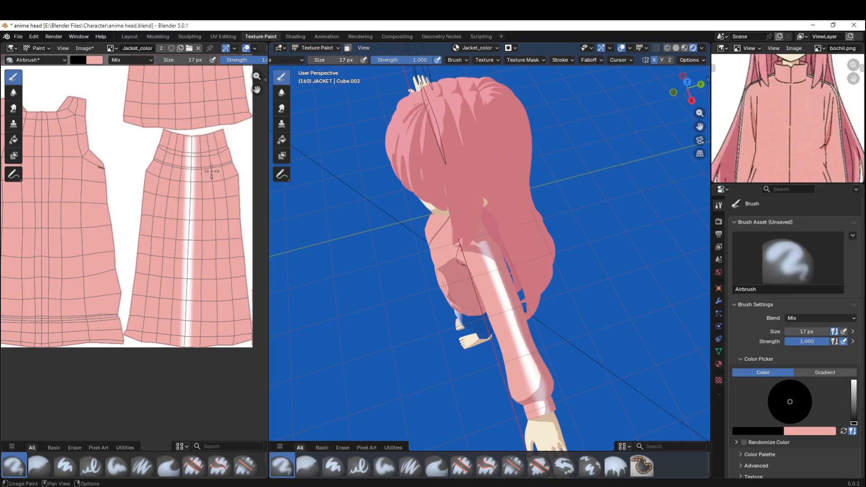
left_click_drag(210, 165, 210, 256)
key("ctrl+z")
left_click_drag(342, 64, 339, 64)
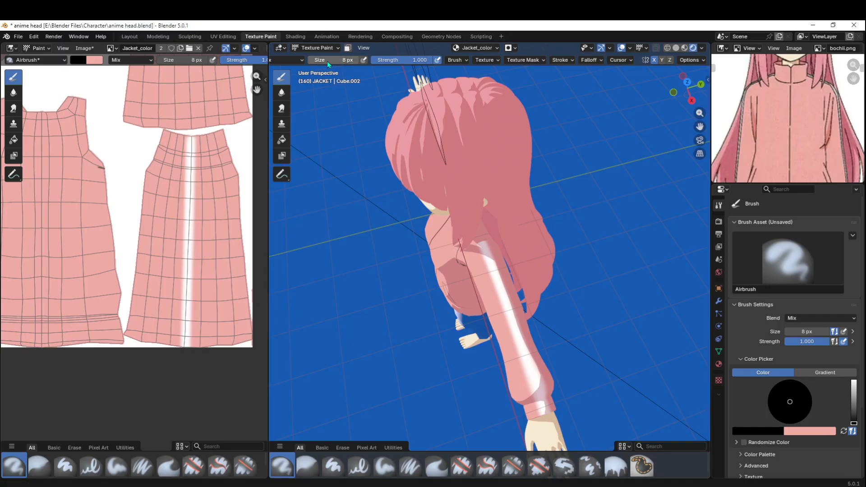
- Paint straight black border lines down both edges of the white stripe on the lower sleeve island, undoing a misplaced test line
left_click_drag(210, 143, 205, 303)
key("ctrl+z")
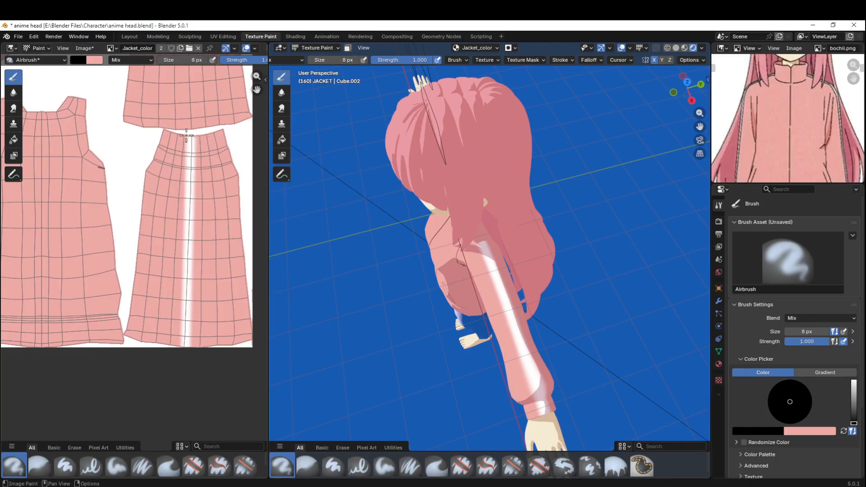
mouse_move(187, 135)
left_mouse_down()
mouse_move(180, 354)
mouse_move(176, 348)
left_mouse_up()
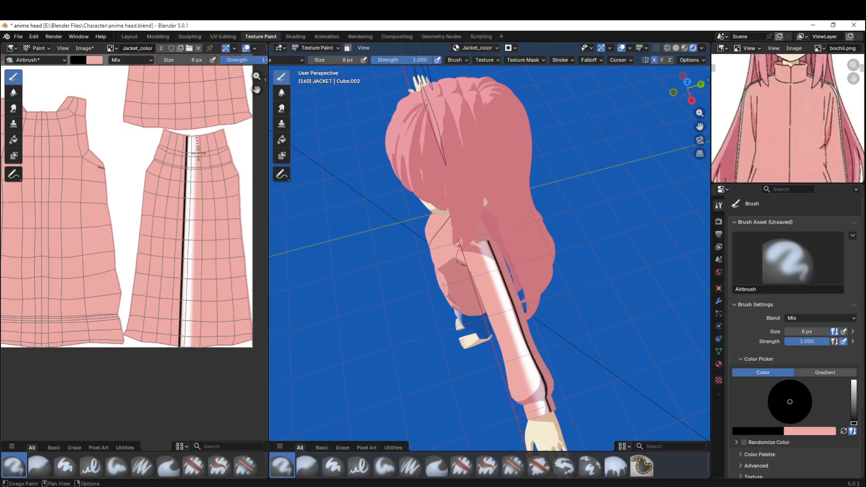
left_click_drag(198, 154, 196, 353)
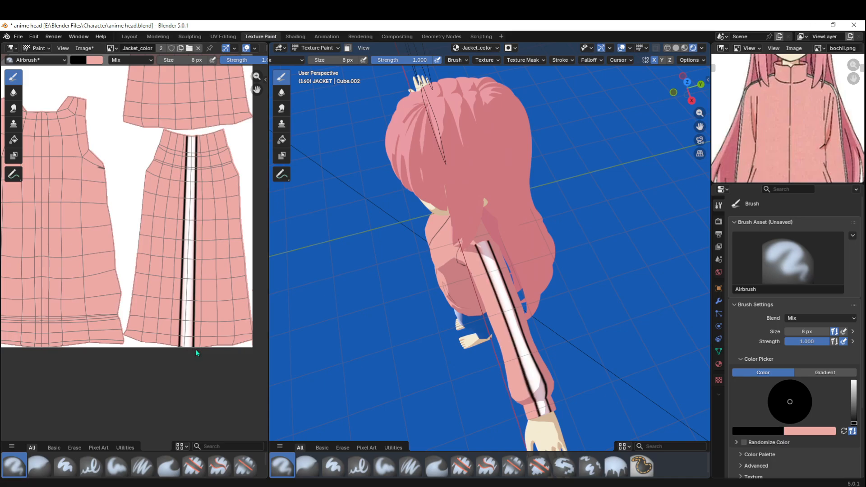
- Set the brush to white at 15 px for the upper sleeve island, undoing an 8 px test line down its middle
middle_click_drag(205, 164, 192, 365)
middle_click_drag(191, 323, 214, 312)
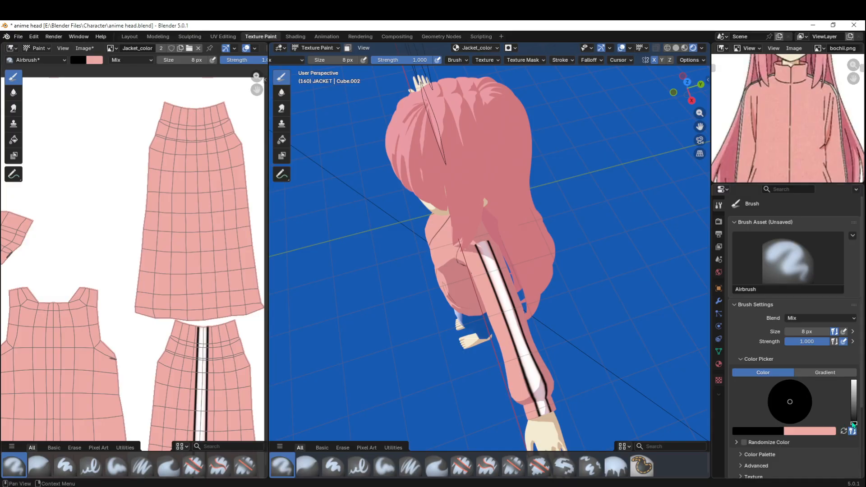
left_click_drag(853, 424, 853, 380)
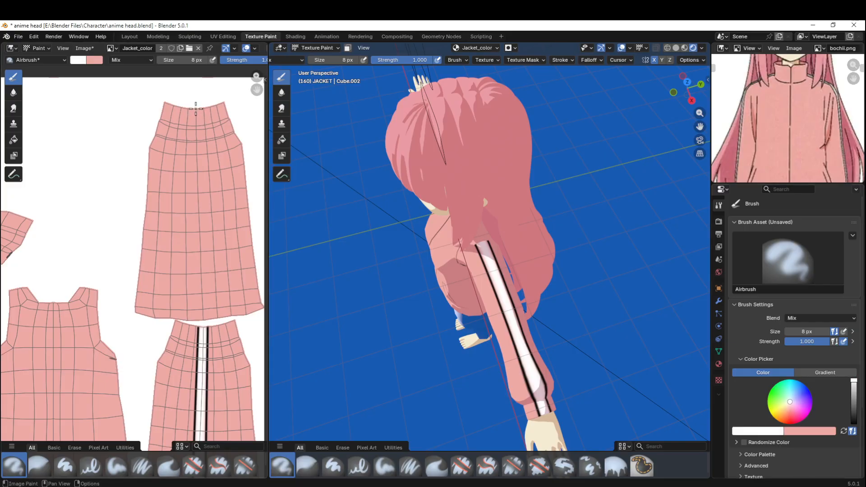
left_click_drag(195, 112, 203, 321)
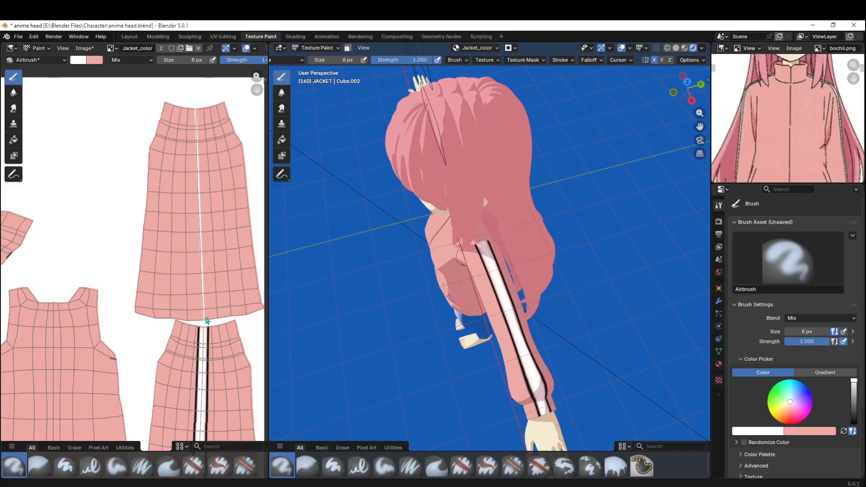
key("ctrl+z")
left_click(347, 60)
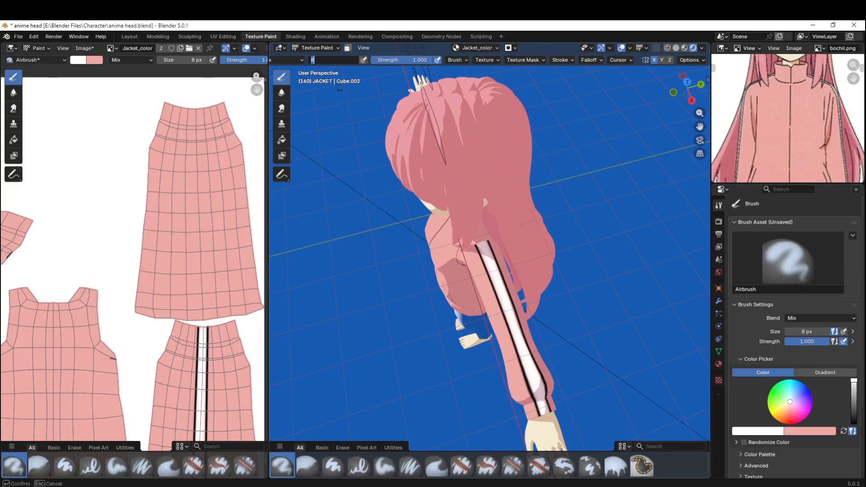
key("Return")
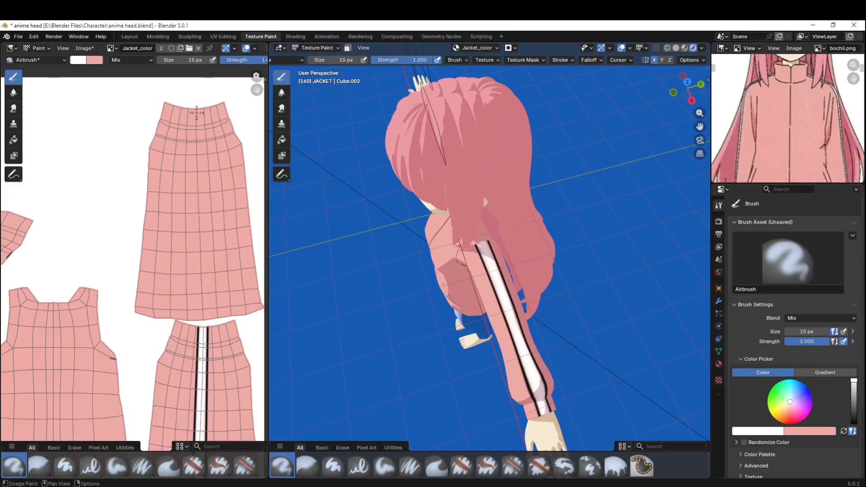
- Paint a white stripe down the middle of the upper sleeve island using three adjacent straight lines
left_click_drag(195, 115, 204, 323)
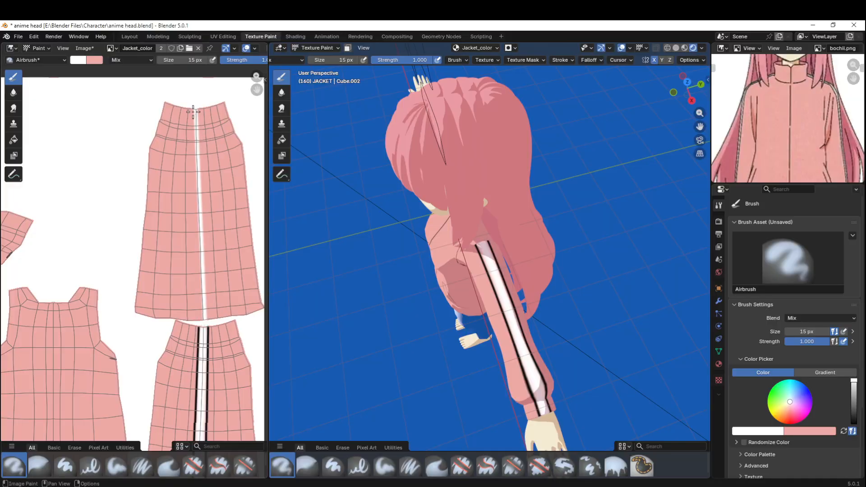
mouse_move(193, 111)
left_mouse_down()
mouse_move(207, 321)
mouse_move(208, 312)
left_mouse_up()
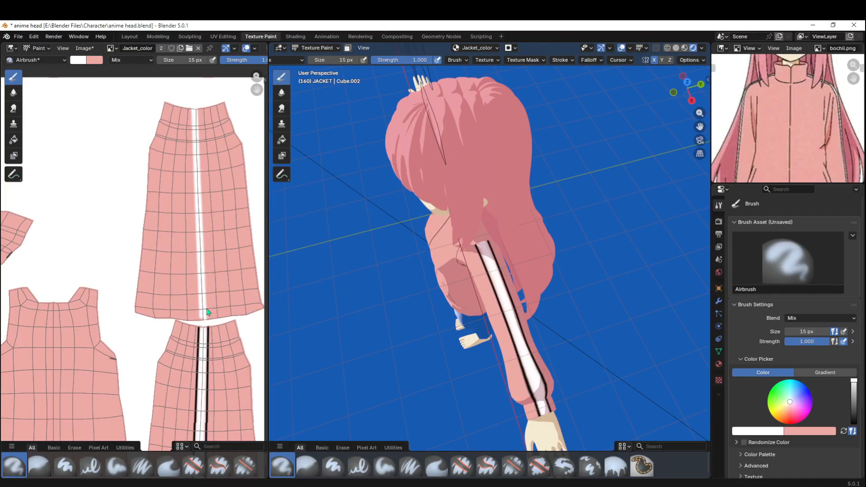
left_click_drag(198, 124, 207, 321)
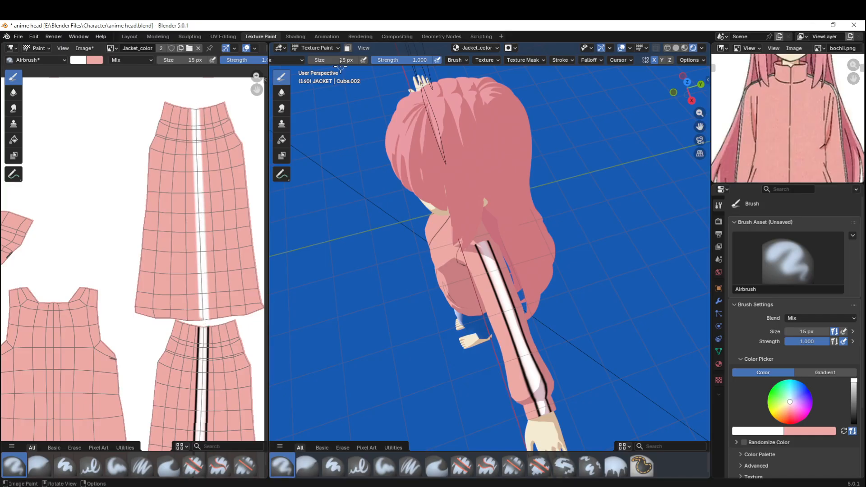
- Set the brush size to 8 px
left_click(344, 63)
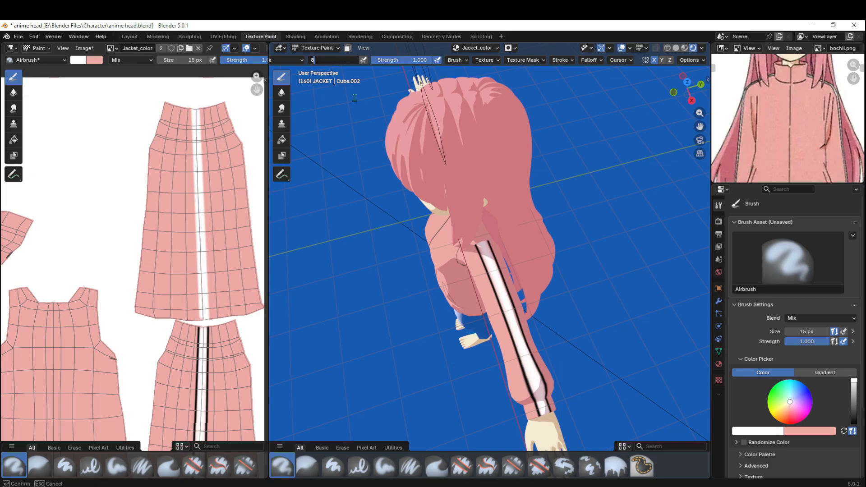
type("8")
key("Return")
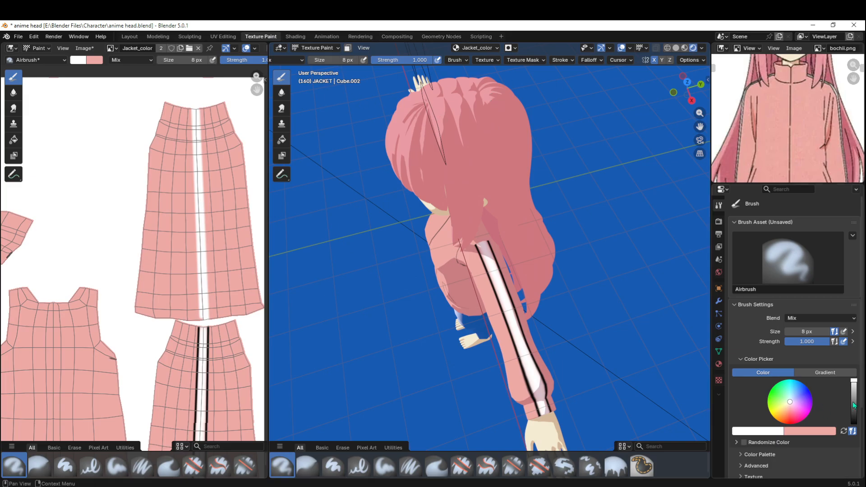
- Paint straight black border lines down both edges of the white stripe on the upper sleeve island, undoing the misplaced lines
left_click(853, 431)
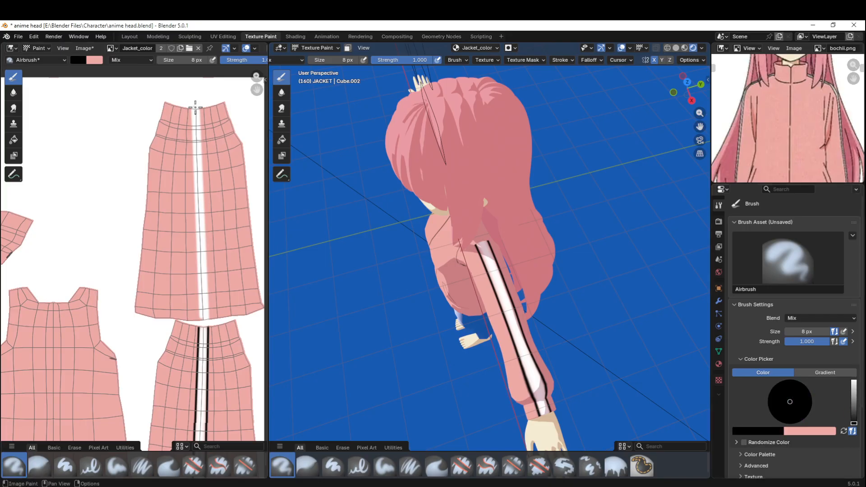
left_click_drag(189, 110, 200, 323)
key("ctrl+z")
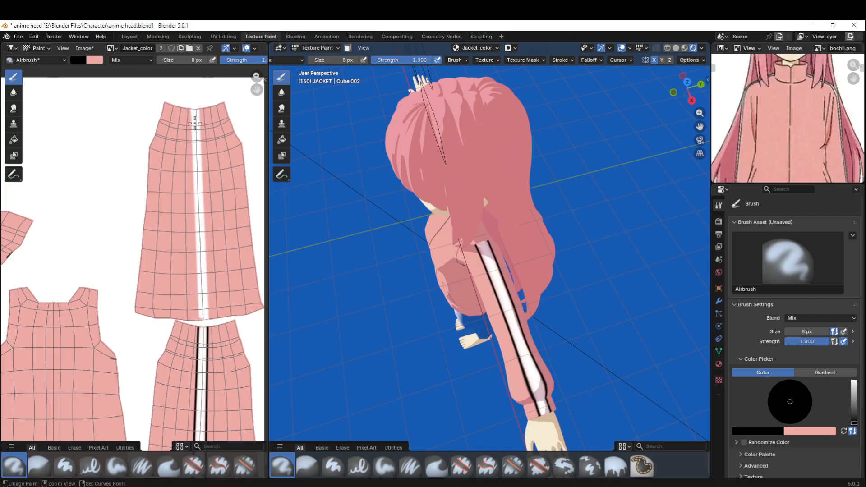
mouse_move(192, 110)
left_mouse_down()
mouse_move(197, 319)
mouse_move(203, 118)
mouse_move(210, 323)
left_mouse_up()
key("ctrl+z")
key("ctrl+z")
left_click_drag(191, 109, 197, 321)
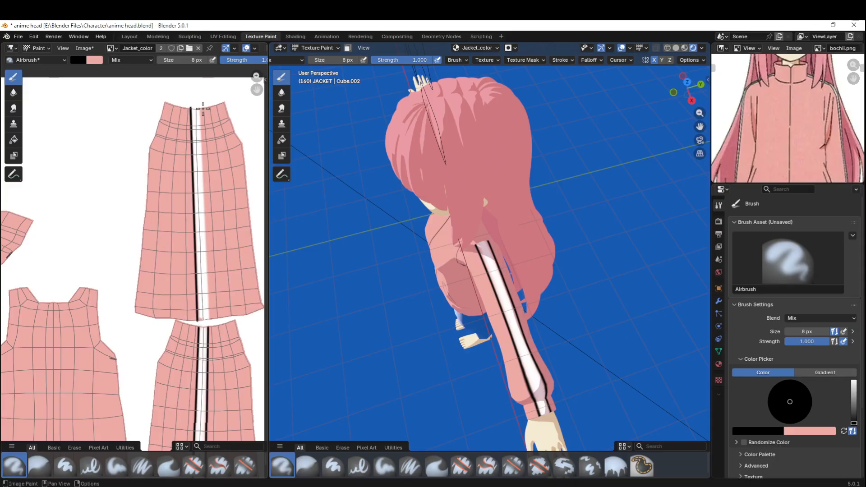
left_click_drag(202, 118, 209, 325)
- Using the Space stroke method and white, cover the leftover pink patch at the lower end of the upper sleeve island's stripe, and save the file
middle_click_drag(219, 345, 249, 254, "ctrl")
middle_click_drag(236, 296, 226, 217)
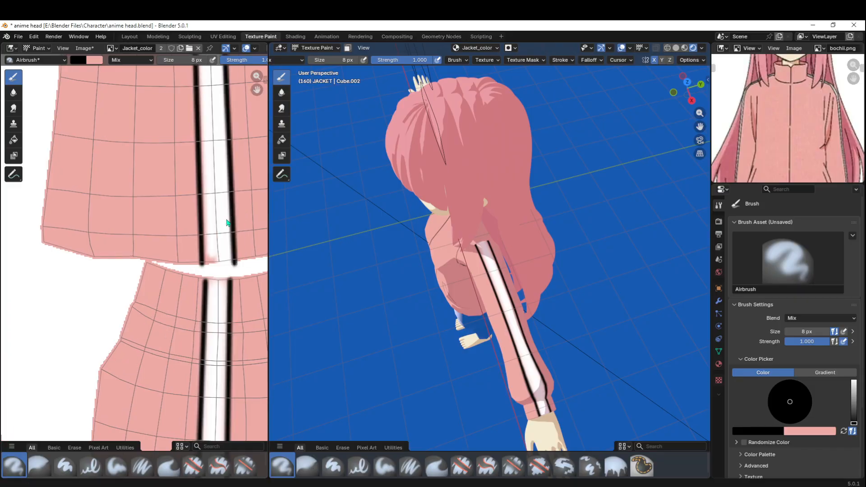
left_click(562, 60)
left_click(583, 82)
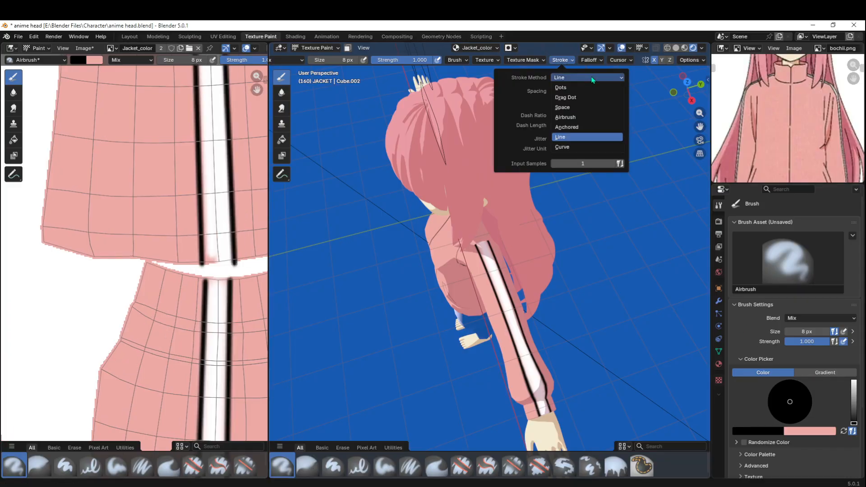
left_click(576, 107)
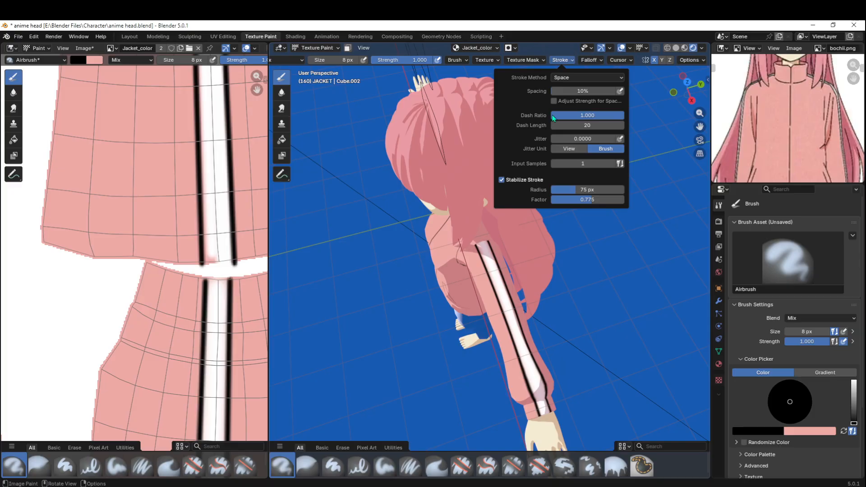
left_click(215, 252)
key("s")
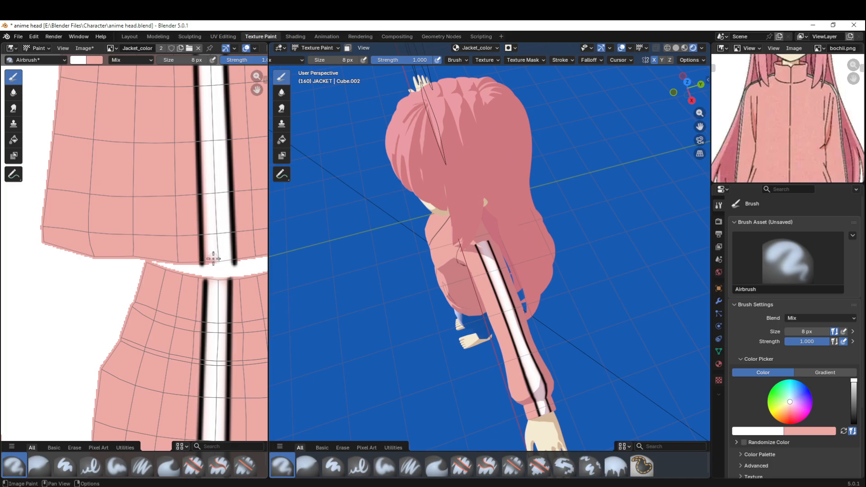
left_click(564, 61)
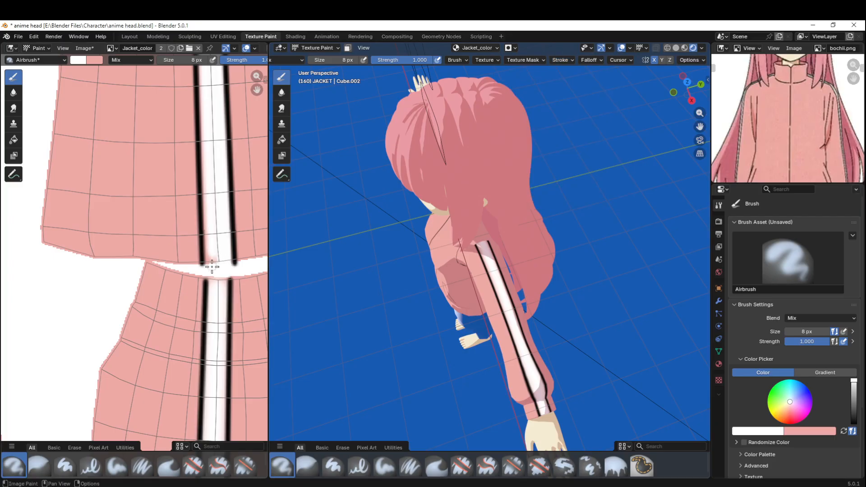
key("ctrl+z")
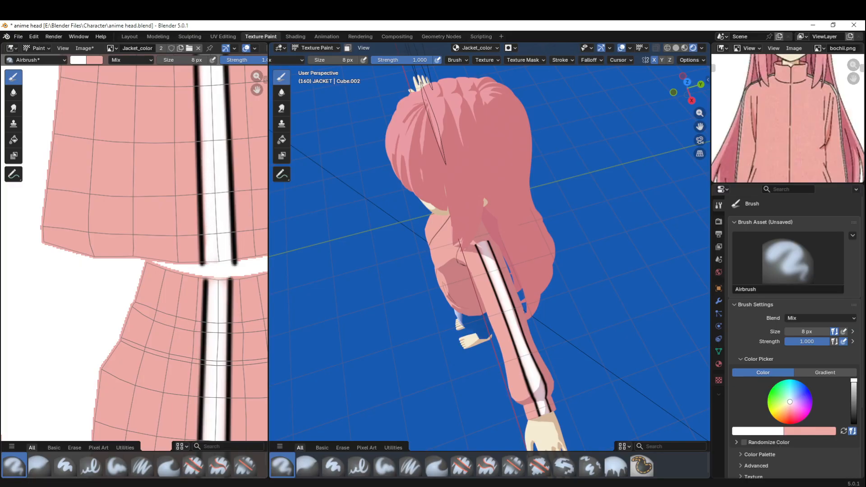
key("ctrl+s")
- Isolate the jacket in local view and bring the shoulder end of the sleeve stripe into close view
scroll(471, 256, "up", 5)
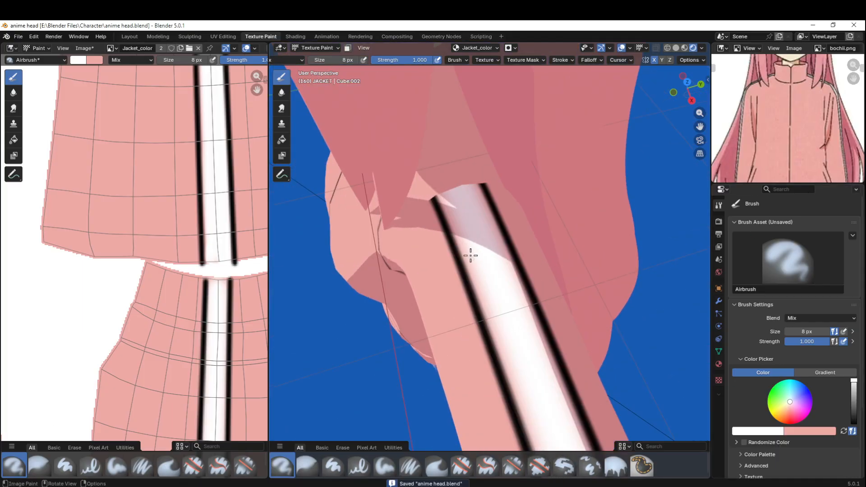
middle_click_drag(471, 255, 554, 215)
scroll(459, 184, "down", 1)
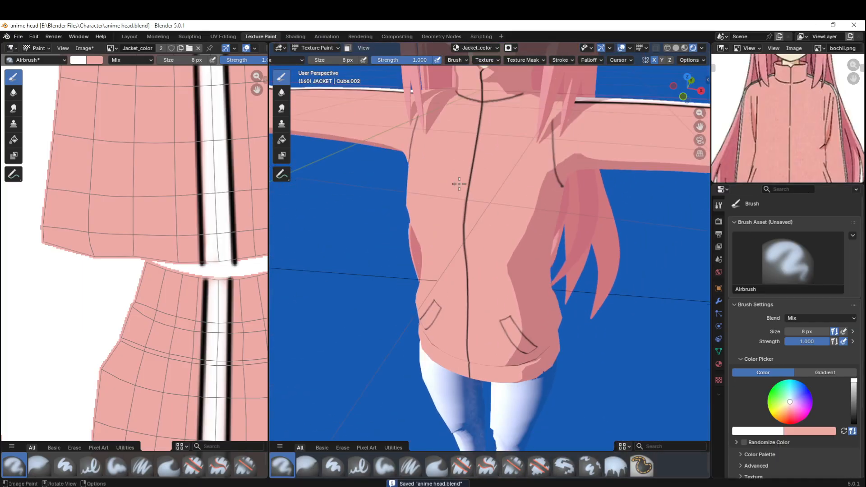
middle_click_drag(459, 185, 610, 216)
scroll(610, 216, "up", 3)
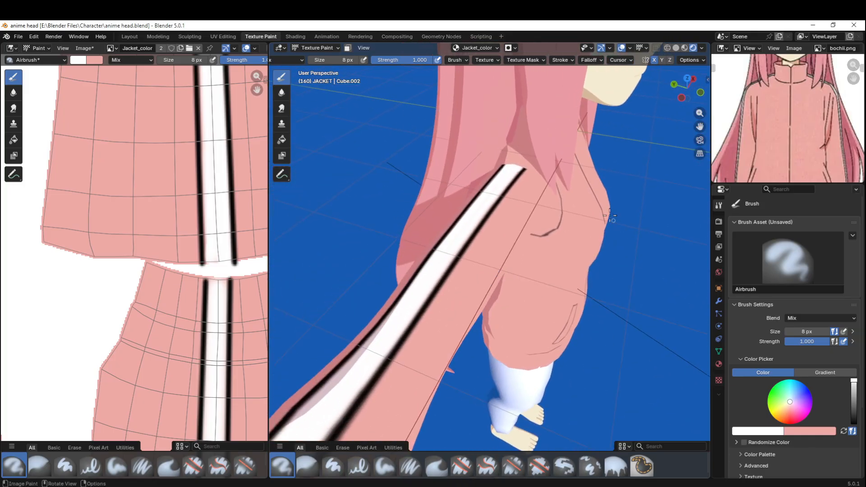
mouse_move(517, 172)
middle_mouse_down()
mouse_move(547, 136)
mouse_move(555, 145)
middle_mouse_up()
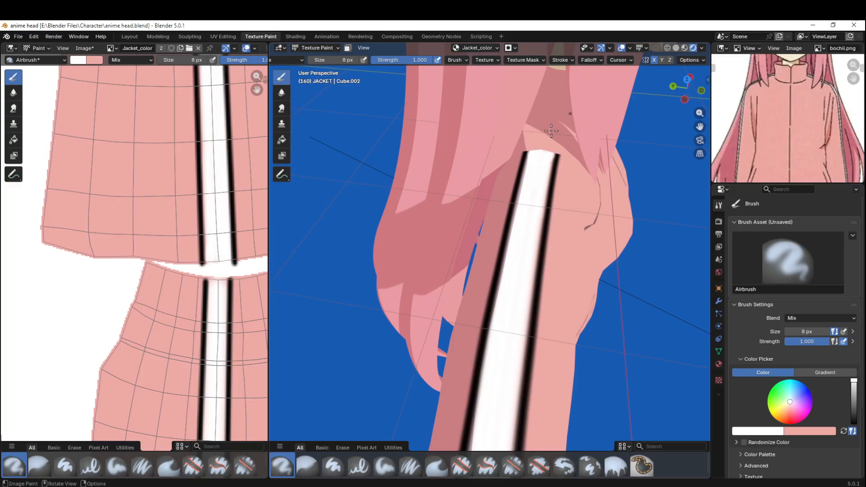
middle_click_drag(551, 131, 545, 164)
key("KP_Divide")
middle_click_drag(515, 231, 531, 222)
scroll(531, 221, "up", 8)
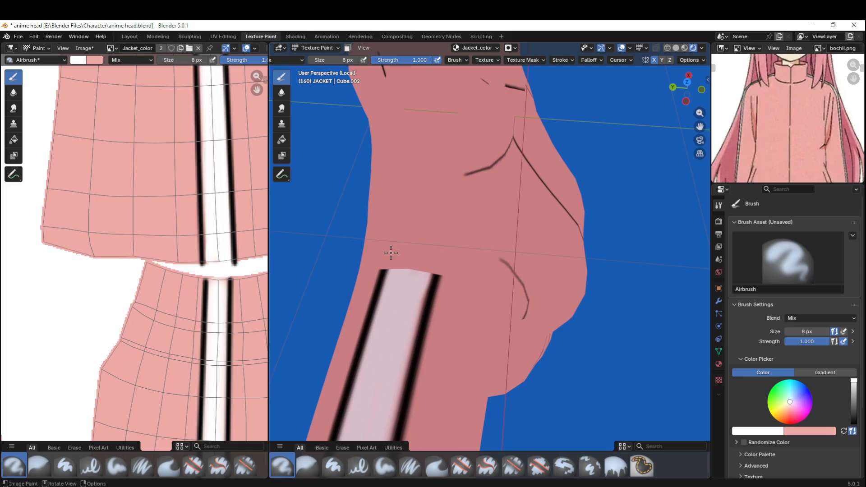
- Set the brush size to 72 px for the shoulder, undoing a small white test stroke at the stripe's end
left_click(559, 61)
left_click(519, 182)
left_click_drag(392, 279, 384, 321)
key("ctrl+z")
key("bracketright")
key("bracketright")
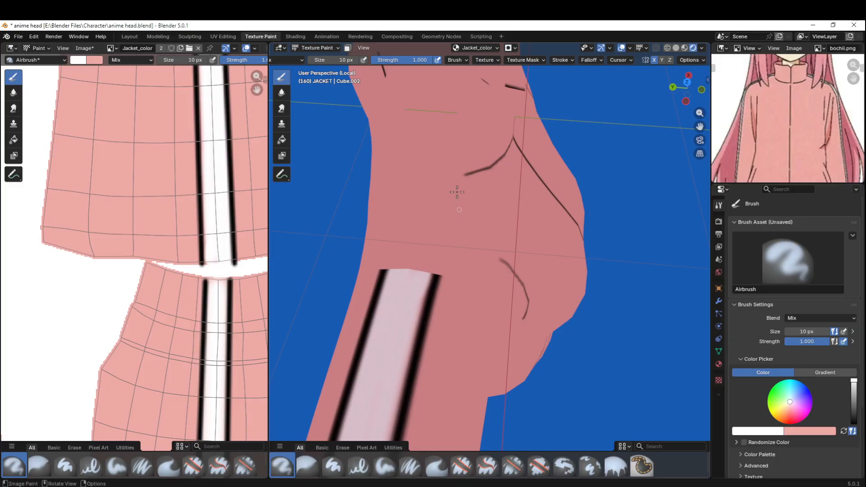
key("f")
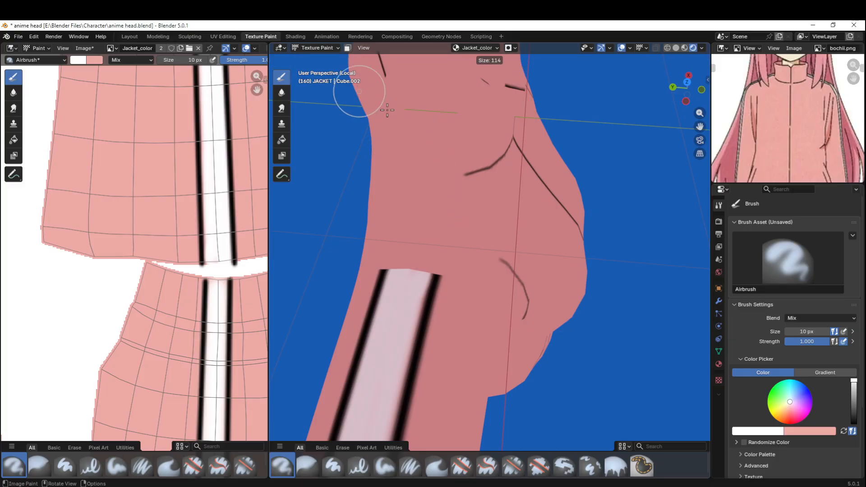
left_click(367, 103)
key("f")
left_click(405, 297)
- Try to extend the white stripe over the shoulder with freehand strokes, undoing each one
left_click_drag(430, 197, 413, 266)
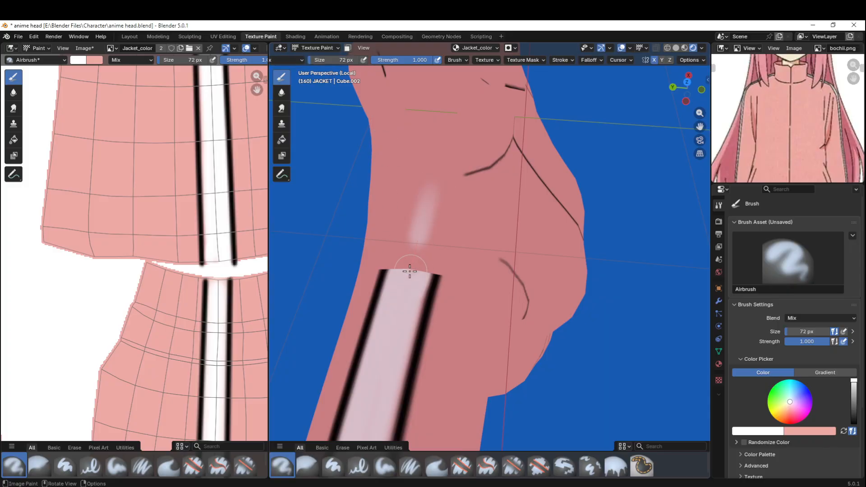
key("ctrl+z")
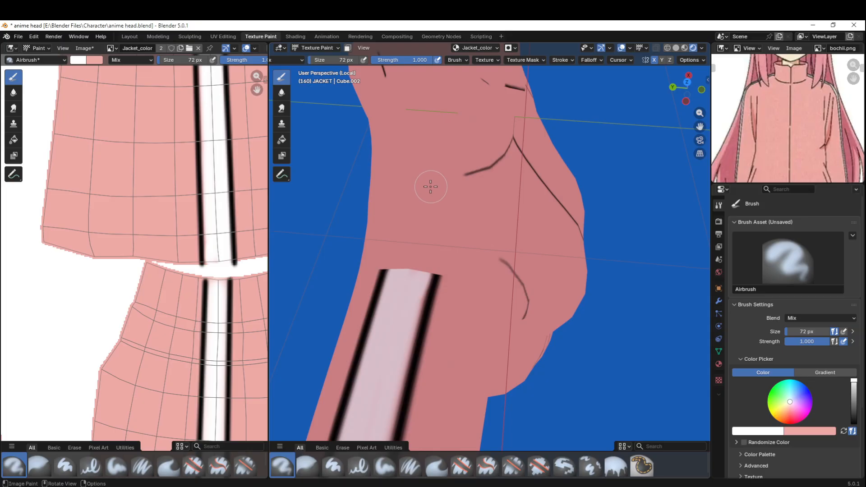
left_click_drag(433, 179, 396, 343)
key("ctrl+z")
- Set the stroke method to Line and extend the white stripe up over the shoulder with overlapping straight lines
left_click(570, 61)
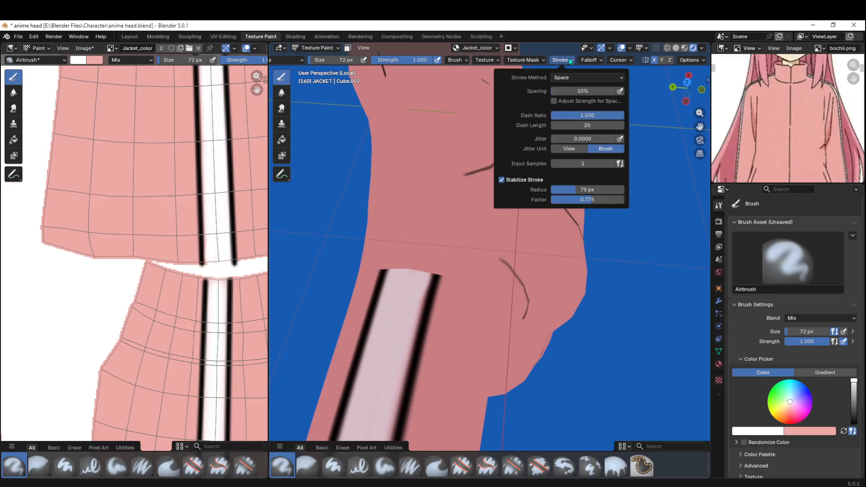
left_click(582, 80)
left_click(569, 140)
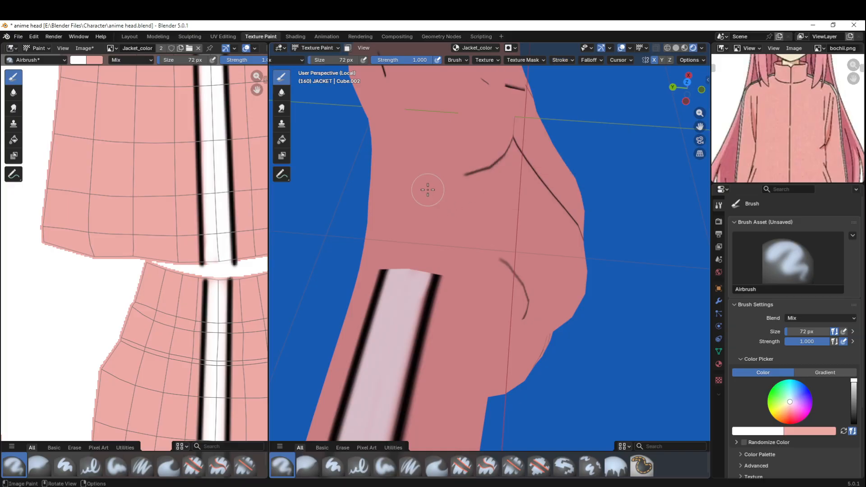
left_click_drag(426, 189, 402, 313)
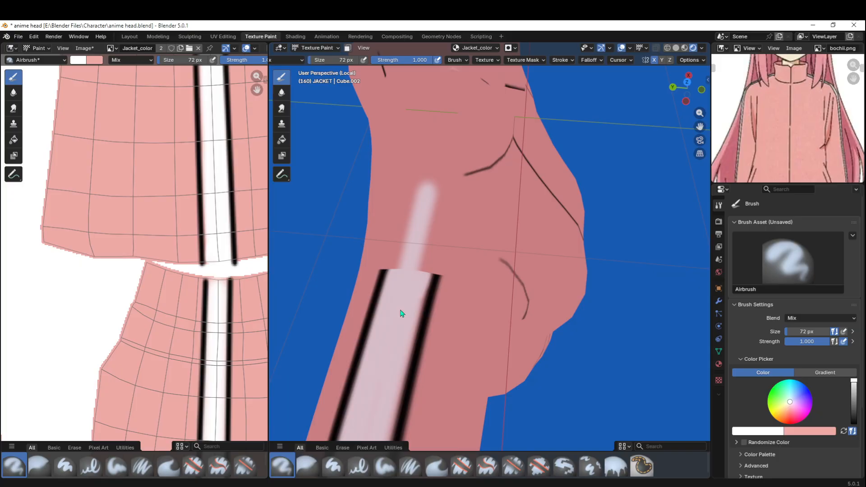
left_click_drag(420, 189, 387, 296)
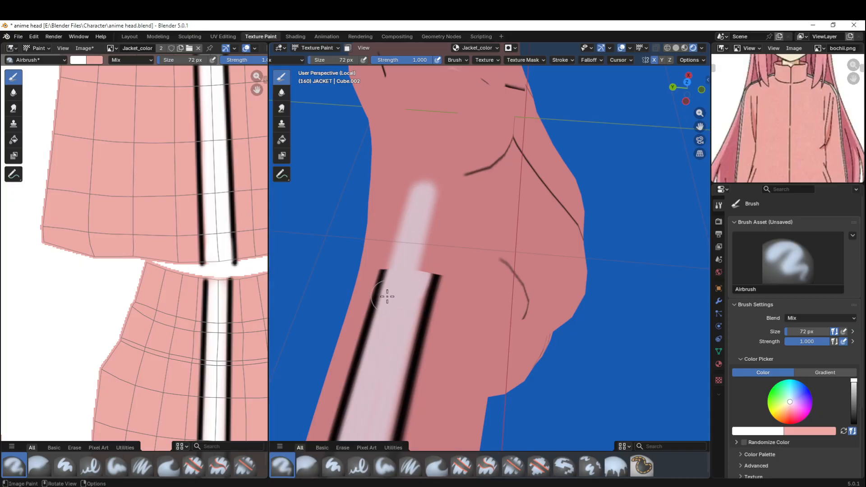
mouse_move(441, 189)
left_mouse_down()
mouse_move(411, 297)
mouse_move(442, 224)
mouse_move(412, 304)
left_mouse_up()
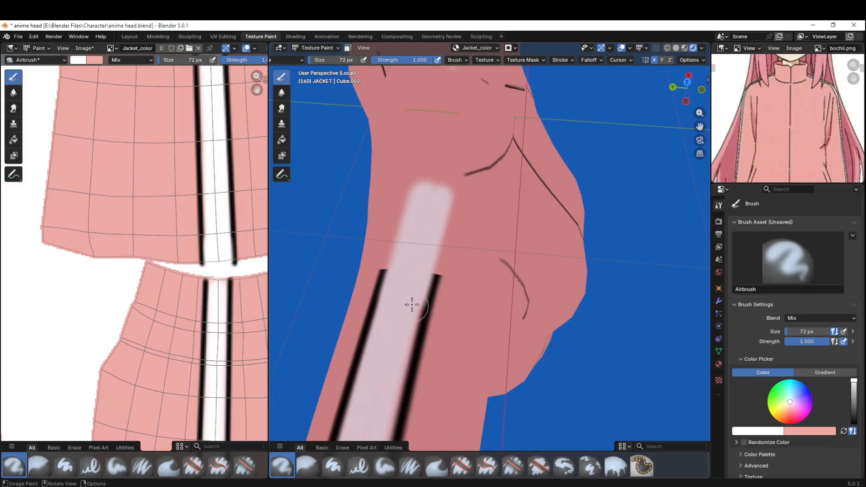
left_click_drag(441, 201, 415, 288)
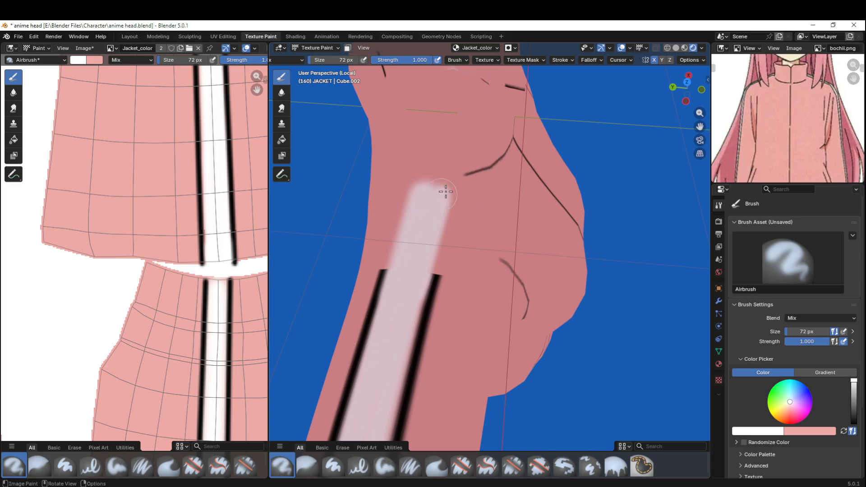
- Set the brush to black at 26 px and paint border lines along both edges of the shoulder stripe extension
mouse_move(854, 389)
left_mouse_down()
mouse_move(859, 408)
mouse_move(830, 437)
left_mouse_up()
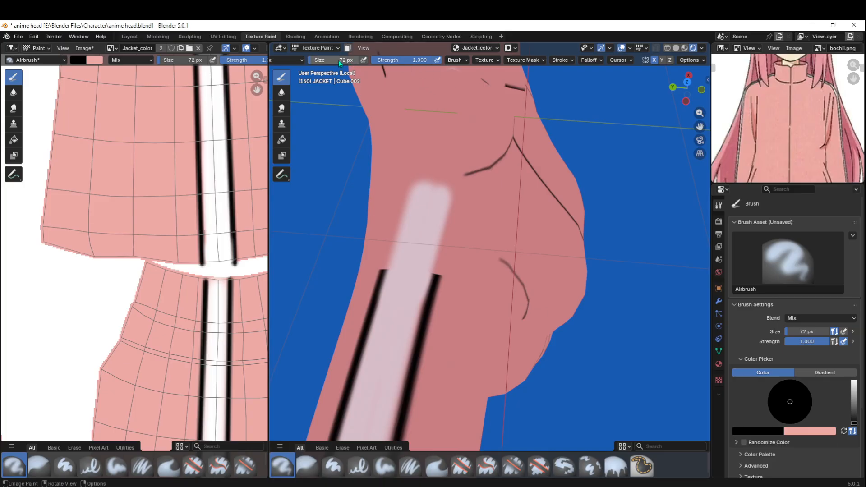
key("f")
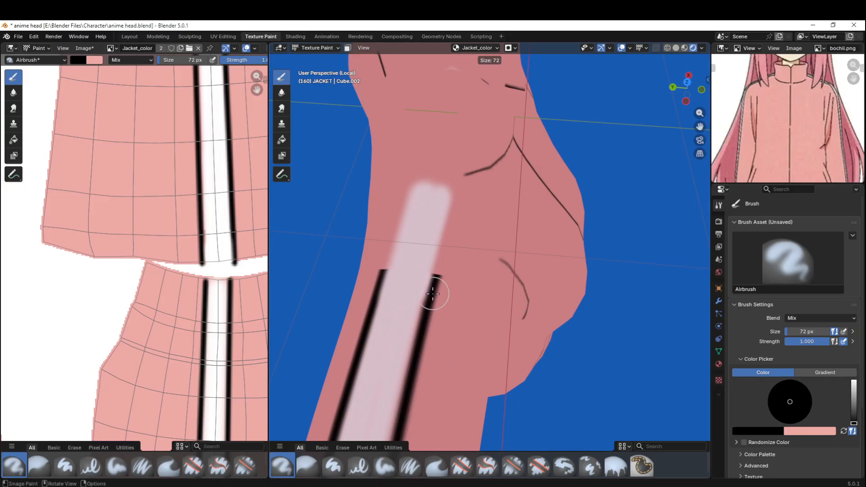
left_click(424, 295)
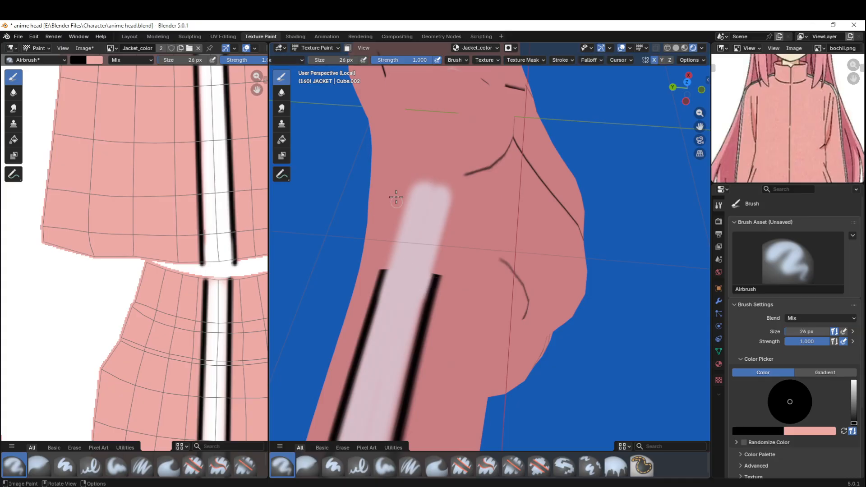
left_click_drag(399, 209, 381, 276)
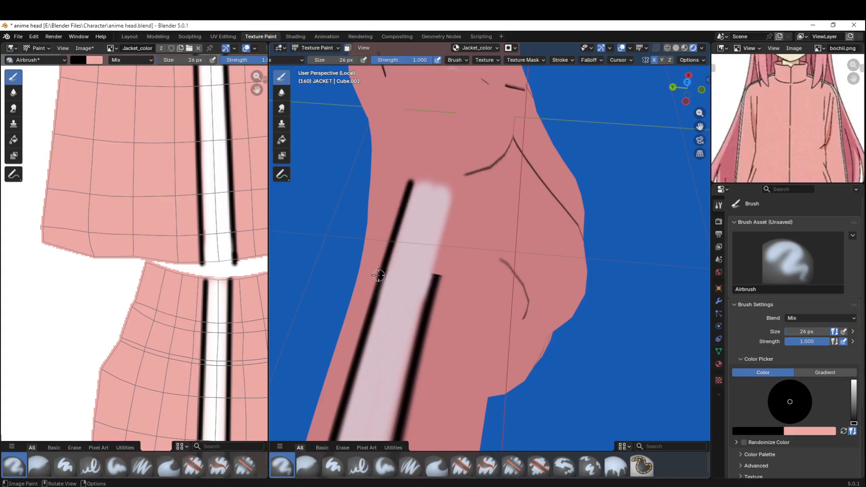
left_click_drag(453, 187, 432, 276)
- Repaint the black border on the chest-facing edge of the shoulder stripe to meet the sleeve's border line, undoing misplaced lines
middle_click_drag(479, 241, 475, 296)
key("ctrl+z")
mouse_move(474, 206)
left_mouse_down()
mouse_move(468, 300)
mouse_move(470, 206)
left_mouse_up()
key("ctrl+z")
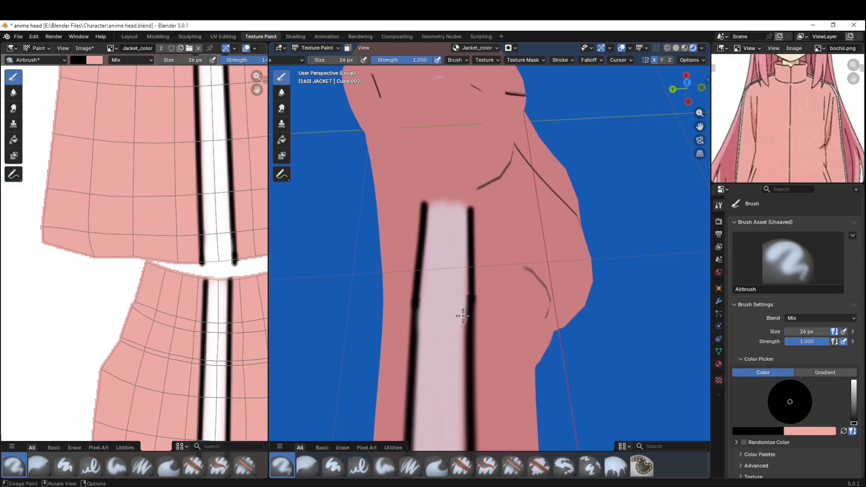
left_click_drag(468, 269, 471, 206)
key("ctrl+z")
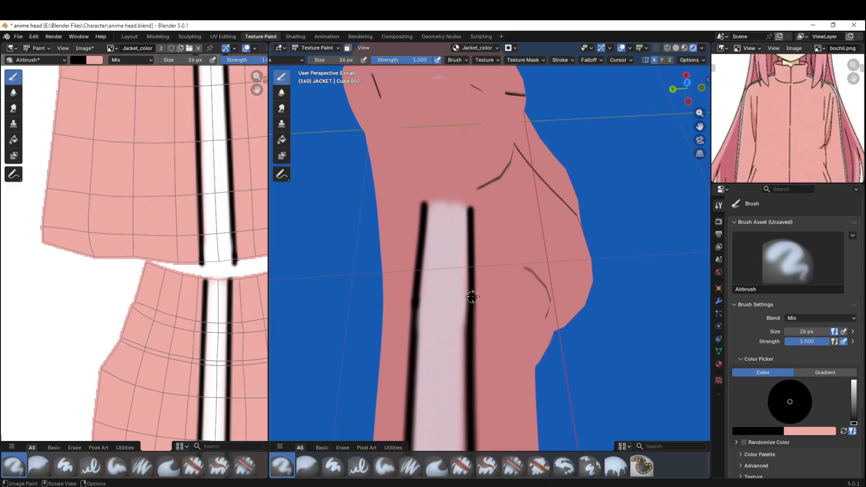
left_click_drag(470, 291, 469, 210)
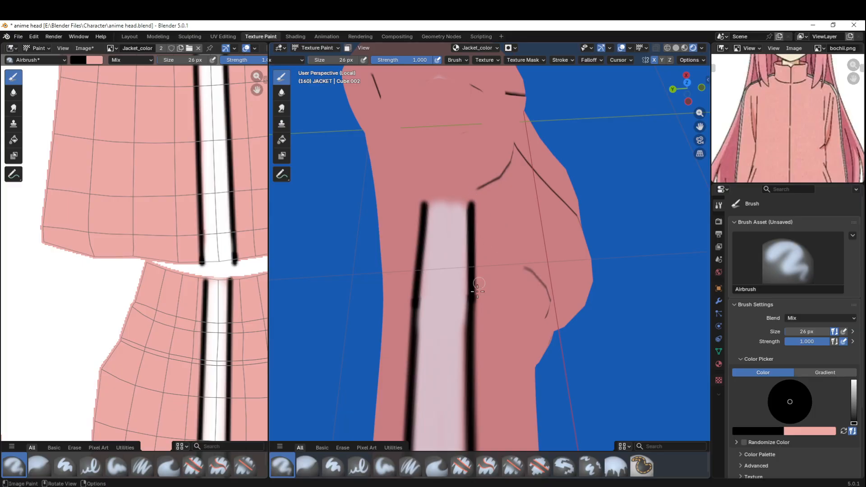
- Set the brush to the sampled white and the stroke method to Space, and fill the shoulder stripe's pink-tinted edges
key("s")
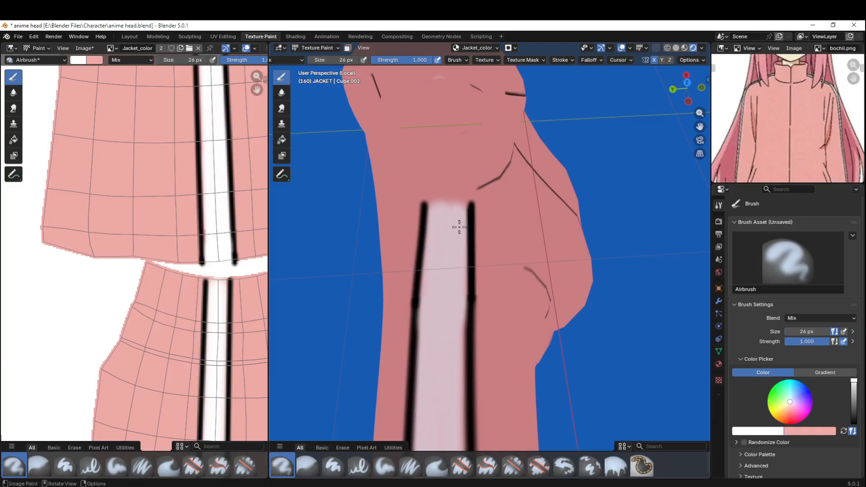
left_click(561, 61)
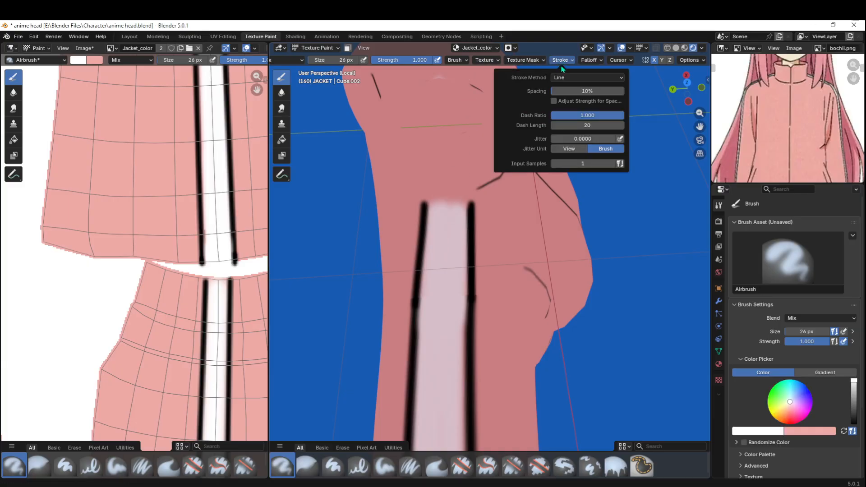
left_click(571, 79)
left_click(566, 113)
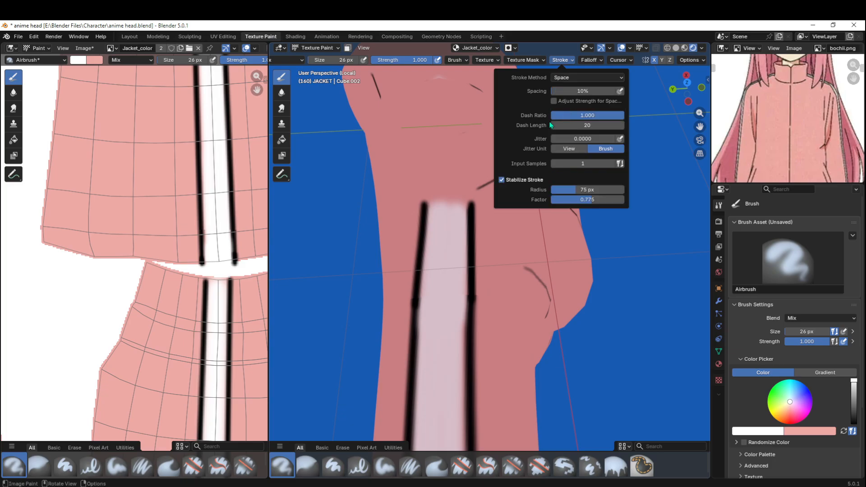
left_click_drag(449, 224, 454, 322)
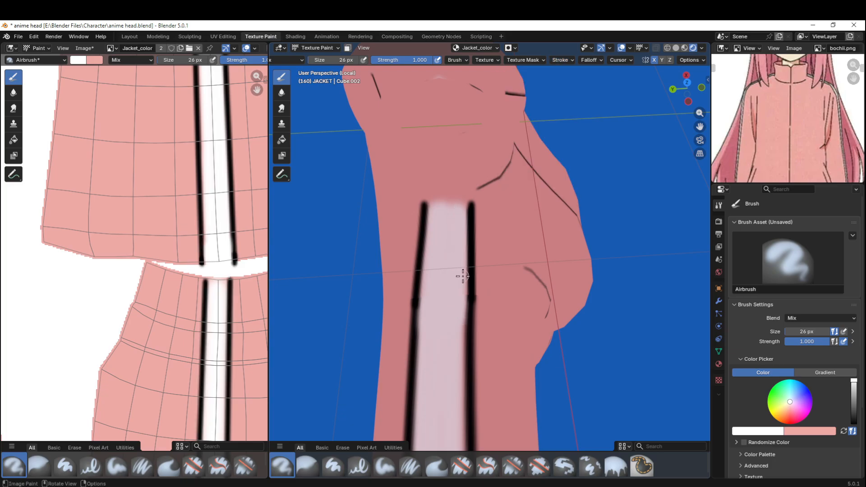
left_click(561, 63)
left_click_drag(432, 236, 422, 312)
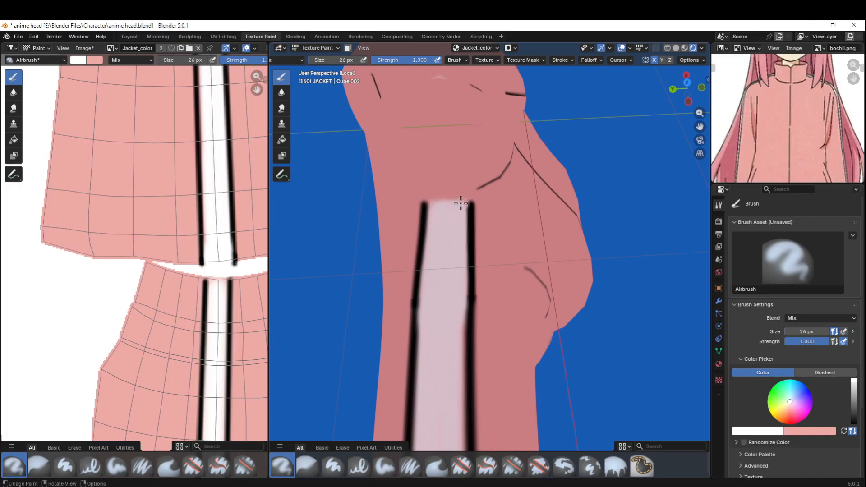
left_click_drag(457, 285, 461, 420)
- Paint the sampled white over the misaligned chest-side black border of the other sleeve's shoulder stripe
mouse_move(437, 339)
middle_mouse_down("shift")
mouse_move(472, 212)
mouse_move(431, 253)
mouse_move(423, 301)
middle_mouse_up("shift")
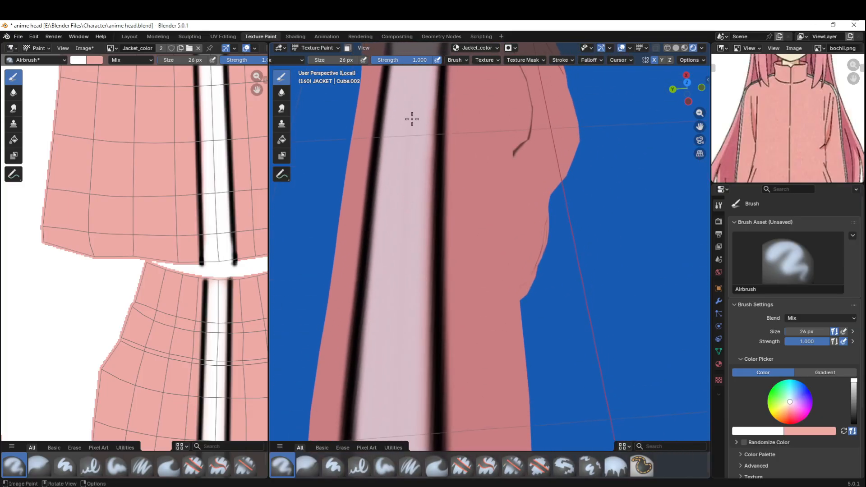
middle_click_drag(564, 199, 495, 250)
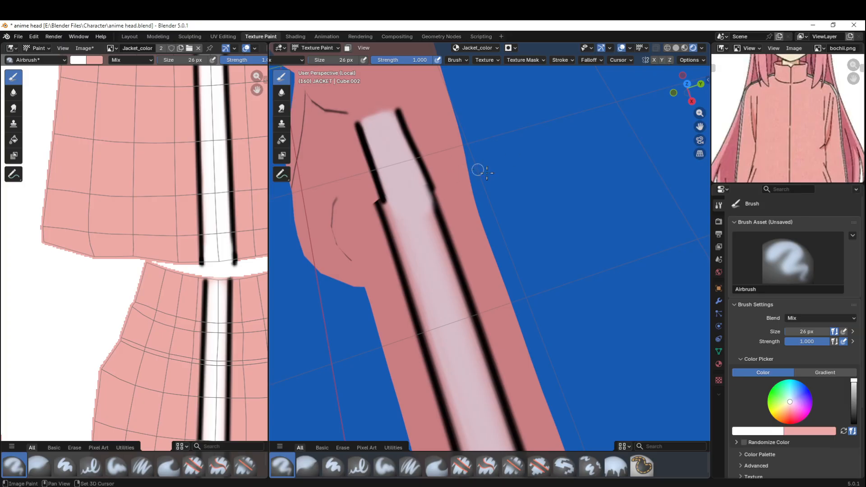
middle_click_drag(445, 182, 458, 194, "shift")
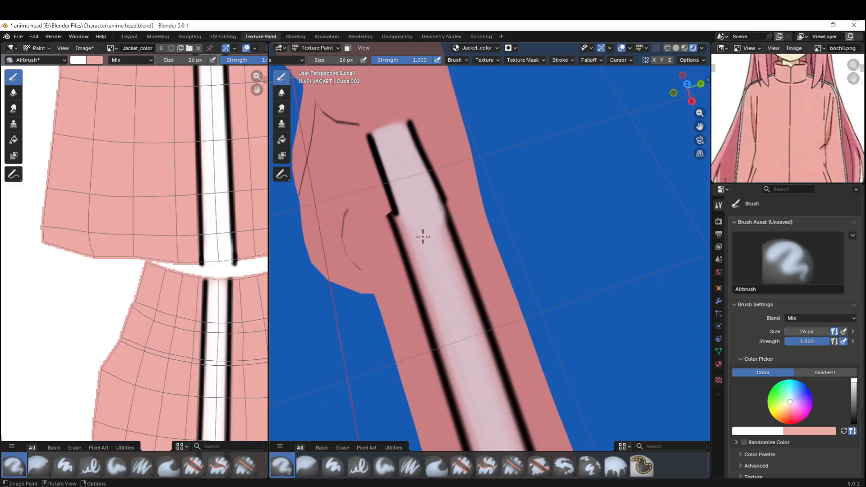
key("shift+x")
mouse_move(402, 217)
left_mouse_down()
mouse_move(428, 285)
mouse_move(425, 262)
left_mouse_up()
mouse_move(391, 175)
left_mouse_down()
mouse_move(384, 158)
mouse_move(400, 193)
mouse_move(379, 139)
mouse_move(399, 121)
mouse_move(371, 134)
mouse_move(380, 178)
left_mouse_up()
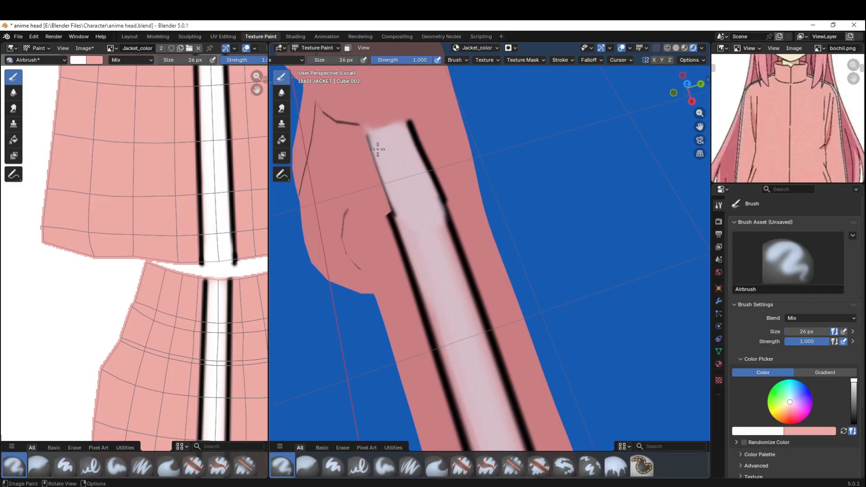
mouse_move(379, 149)
left_mouse_down()
mouse_move(393, 207)
mouse_move(385, 144)
left_mouse_up()
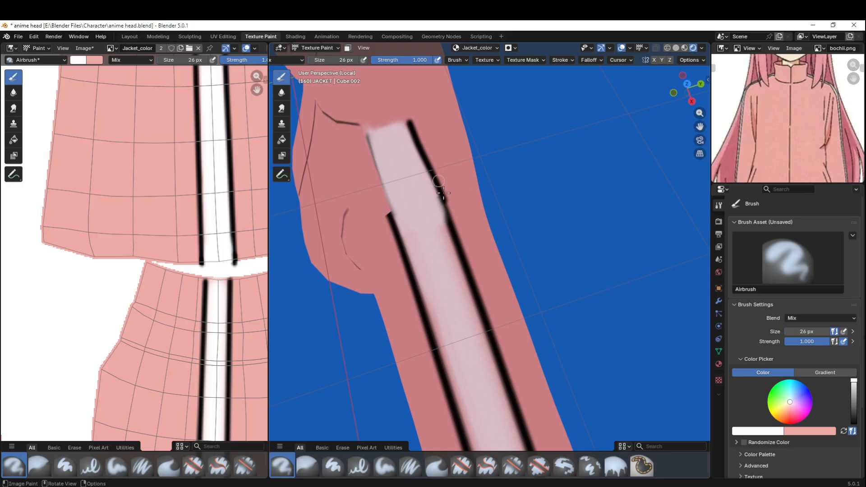
- With a 16 px brush, trim the back border's bulge in sampled pink and repaint the chest-side border in black
key("s")
left_click(429, 157)
key("shift+s")
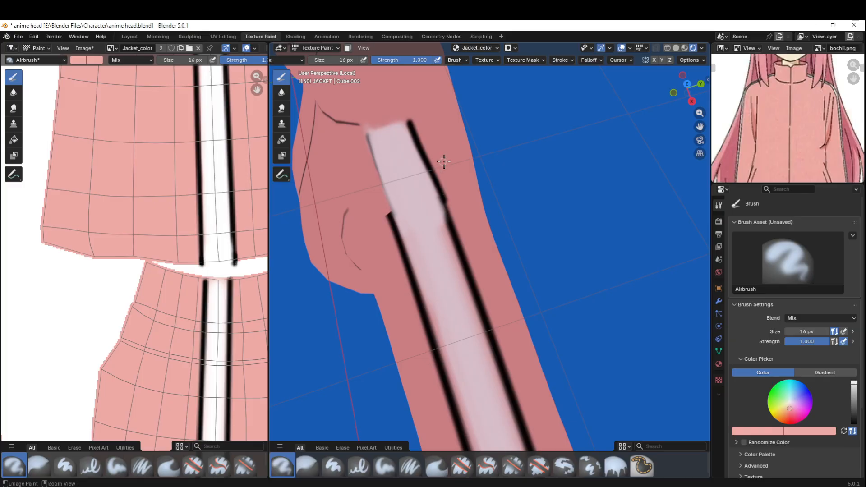
left_click_drag(451, 208, 446, 190)
key("s")
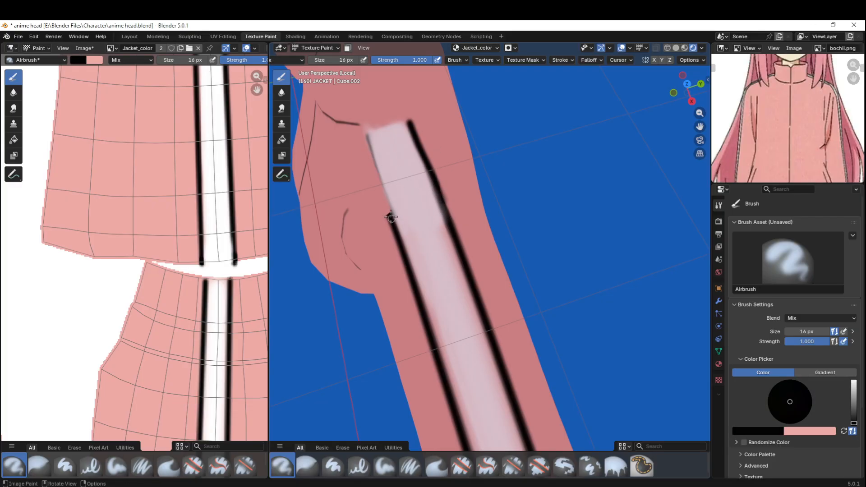
mouse_move(365, 140)
left_mouse_down()
mouse_move(374, 176)
mouse_move(365, 132)
mouse_move(387, 215)
mouse_move(361, 129)
mouse_move(384, 195)
left_mouse_up()
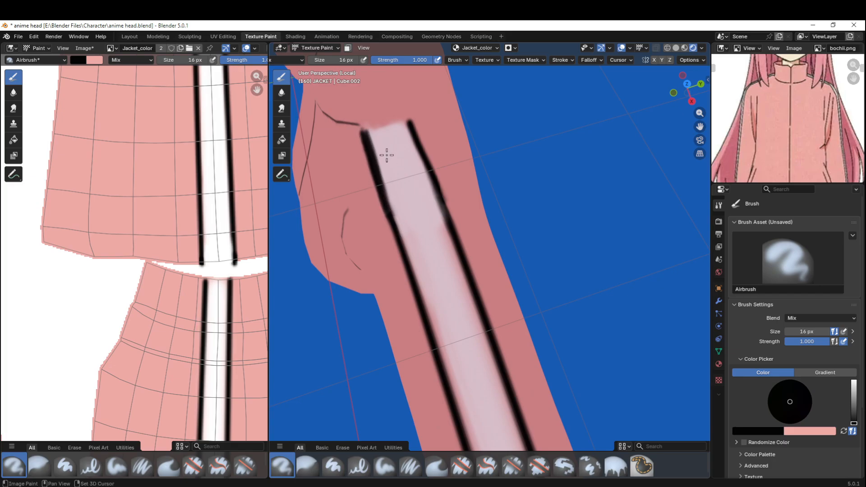
- Clean the shoulder stripe's inner edge with white and straighten its upper end with sampled pink
key("s")
left_click_drag(373, 134, 386, 185)
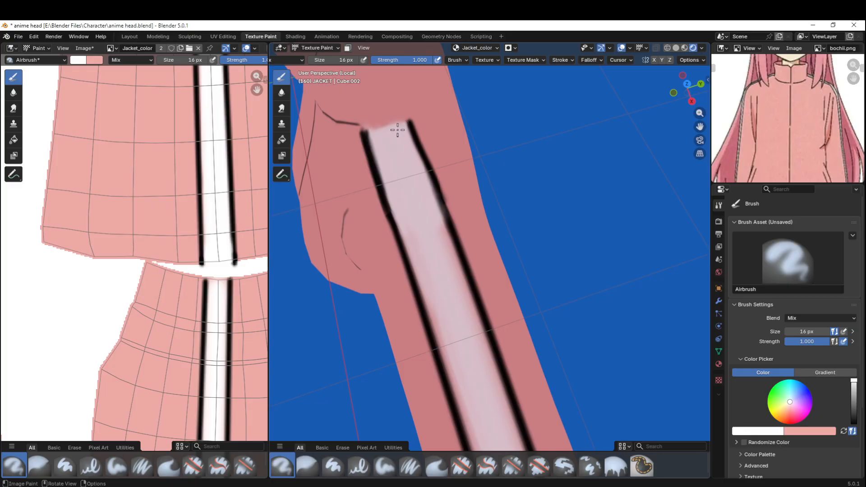
key("s")
left_click_drag(370, 124, 405, 114)
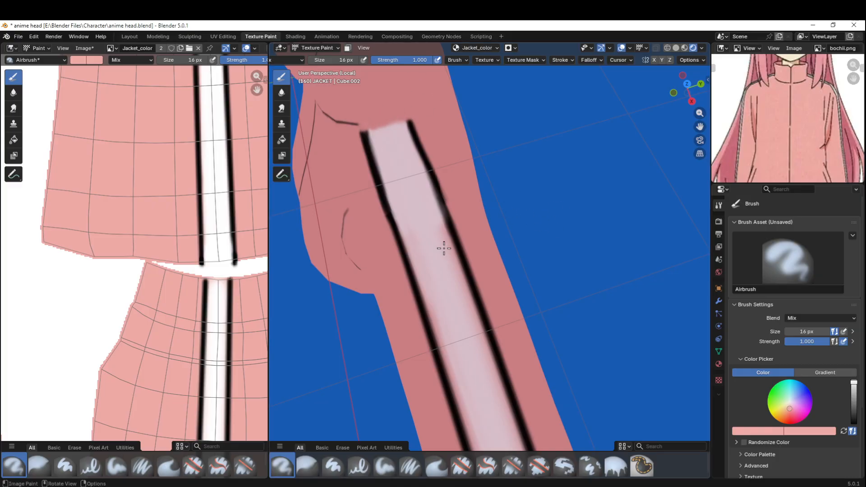
- Fill the pink gaps along the inner borders of the upper sleeve stripe with sampled white, enlarging the brush to 20 px
middle_click_drag(444, 248, 424, 176, "shift")
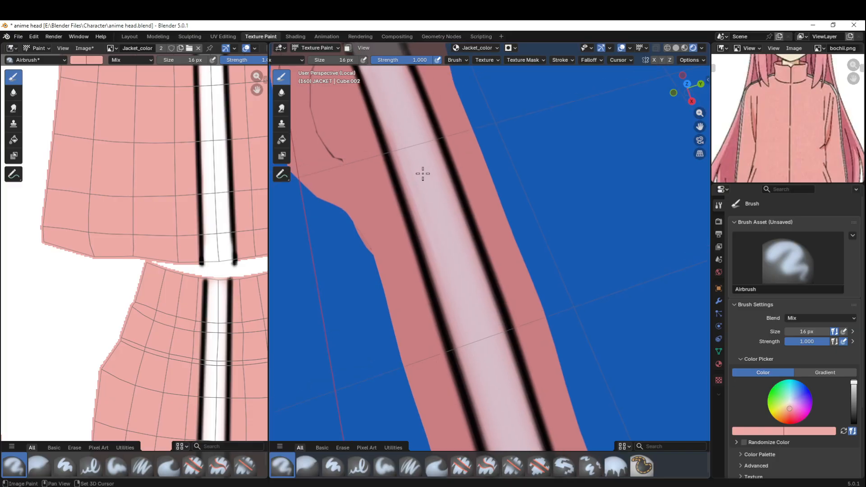
key("s")
left_click_drag(414, 197, 394, 162)
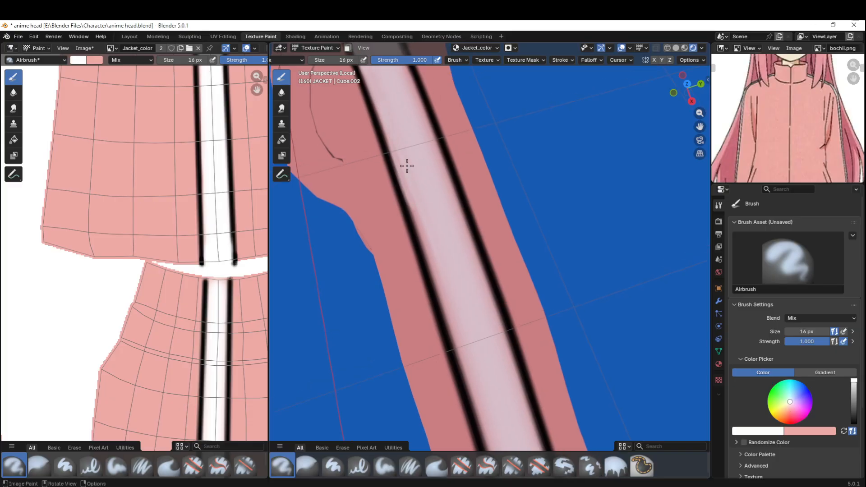
left_click_drag(433, 249, 419, 213)
left_click_drag(415, 203, 436, 248)
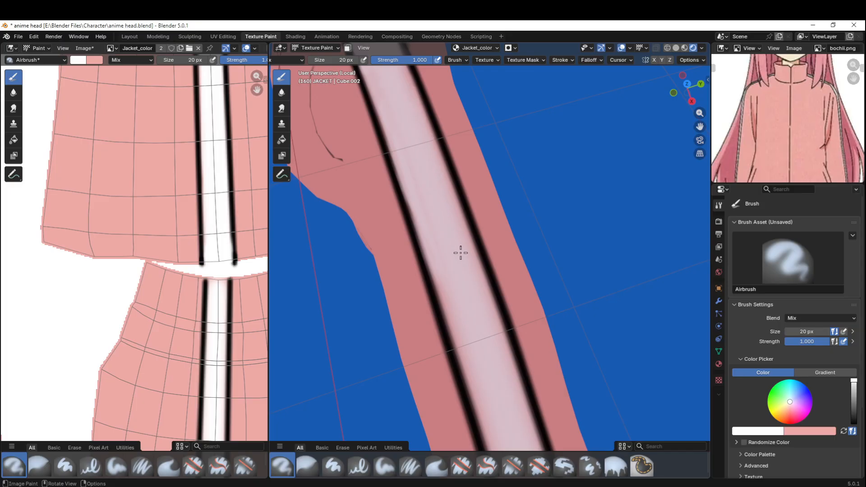
- Undo the stray stroke on the stripe and whiten its remaining pink tint on the lower sleeve near the cuff
scroll(461, 253, "down", 5)
left_click_drag(454, 184, 474, 246)
key("ctrl+z")
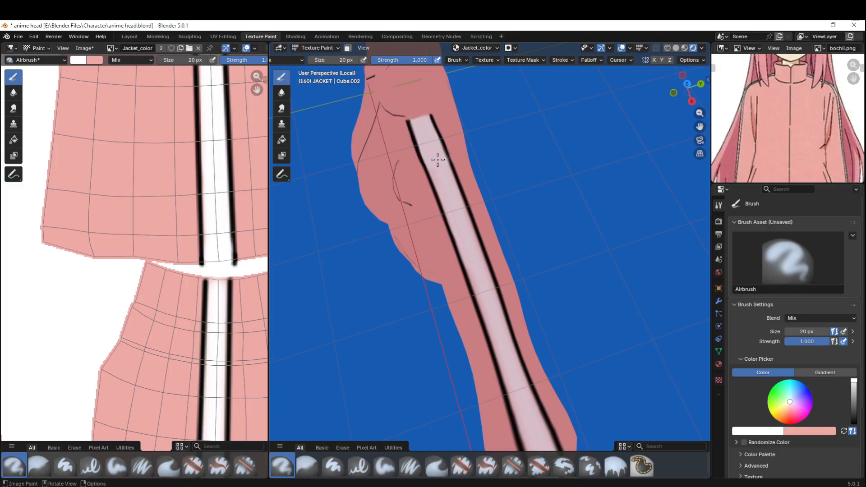
middle_click_drag(482, 277, 432, 135, "shift")
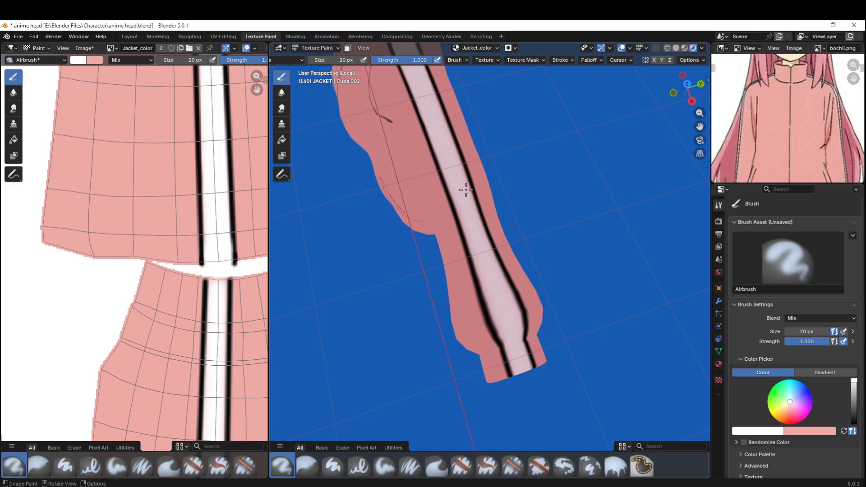
scroll(489, 290, "up", 1)
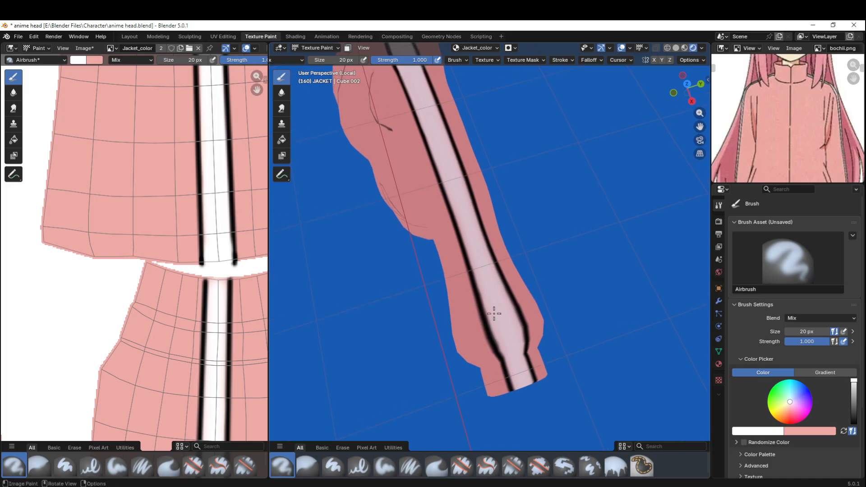
mouse_move(489, 290)
left_mouse_down()
mouse_move(487, 283)
mouse_move(509, 351)
mouse_move(501, 314)
left_mouse_up()
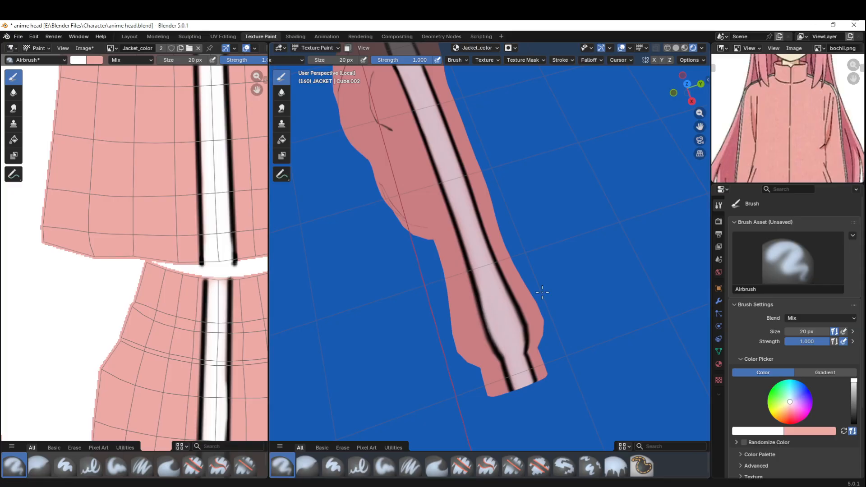
- Check the cuff in the reference image and paint out the stripe section on the cuff with sampled pink, using brushes up to 150 px
middle_click_drag(773, 176, 789, 75)
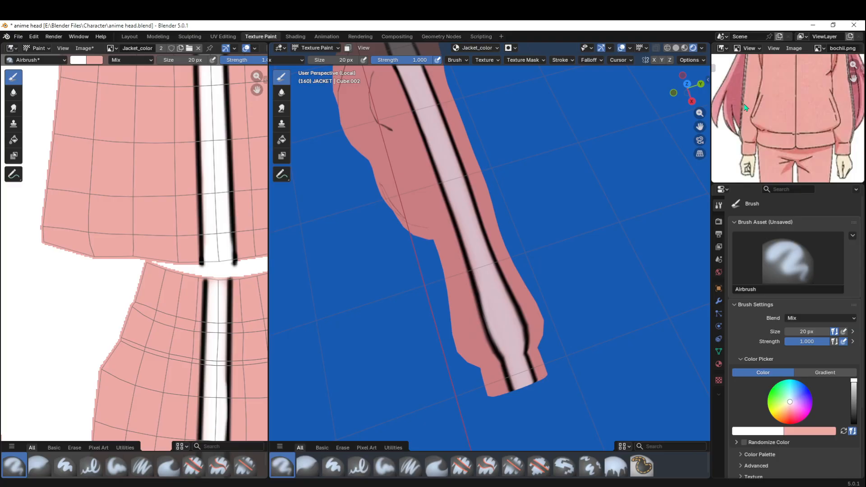
middle_click_drag(555, 341, 561, 253, "shift")
scroll(561, 254, "up", 5)
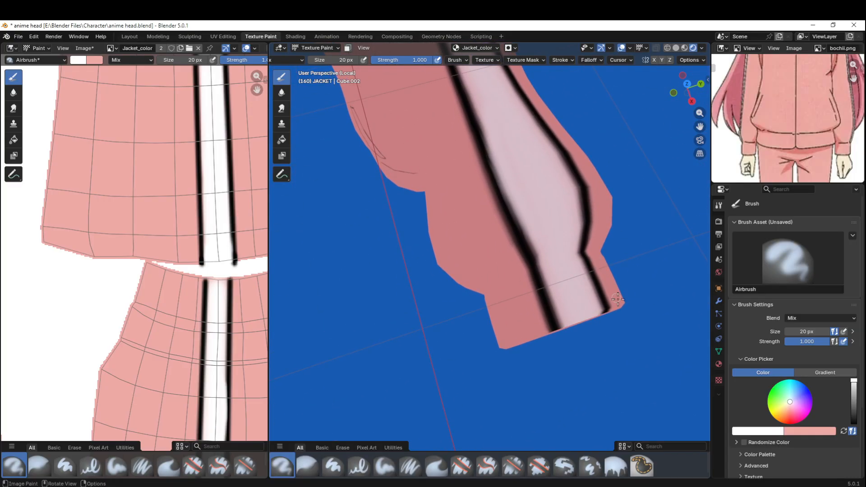
mouse_move(601, 267)
left_mouse_down()
mouse_move(533, 282)
mouse_move(569, 288)
left_mouse_up()
key("ctrl+z")
key("s")
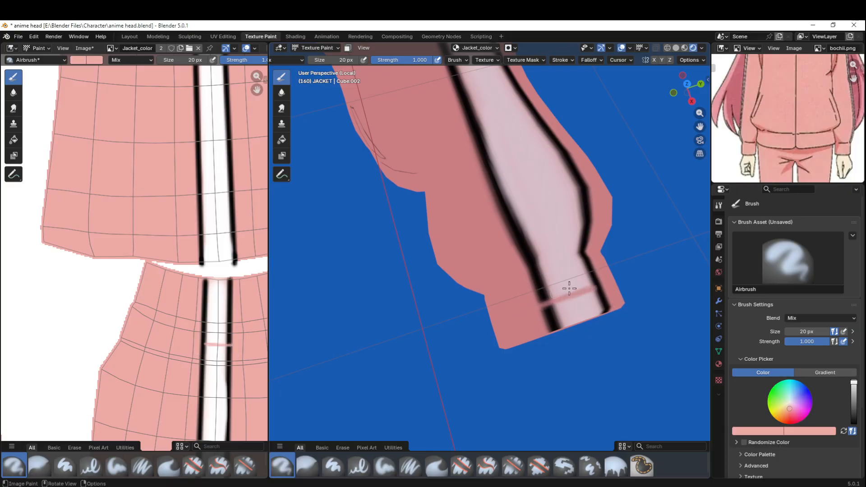
mouse_move(602, 259)
left_mouse_down()
mouse_move(513, 293)
mouse_move(599, 255)
mouse_move(560, 264)
mouse_move(593, 249)
mouse_move(568, 258)
mouse_move(539, 295)
mouse_move(589, 309)
mouse_move(548, 338)
mouse_move(613, 300)
mouse_move(555, 321)
mouse_move(587, 293)
mouse_move(532, 303)
mouse_move(574, 285)
mouse_move(592, 293)
mouse_move(577, 286)
left_mouse_up()
key("f")
left_click(614, 307)
- Paint over the stripe remnants around the cuff's rim with pink, using 6 px and 100 px brushes
key("f")
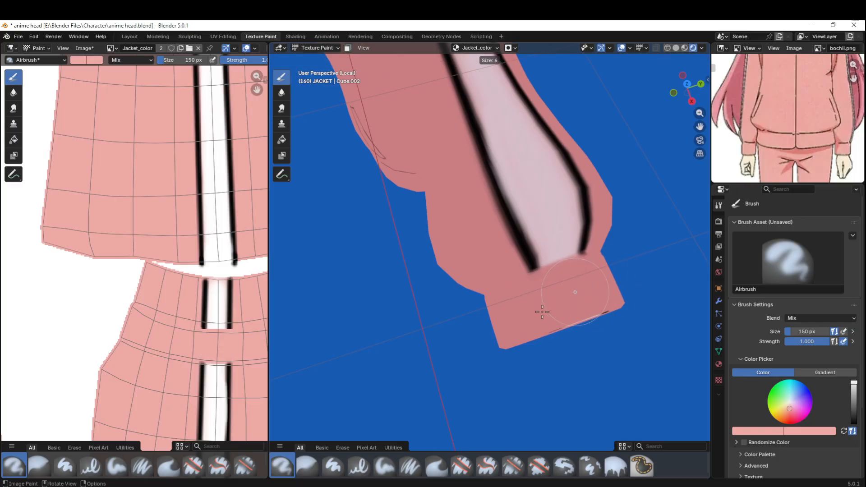
left_click(544, 312)
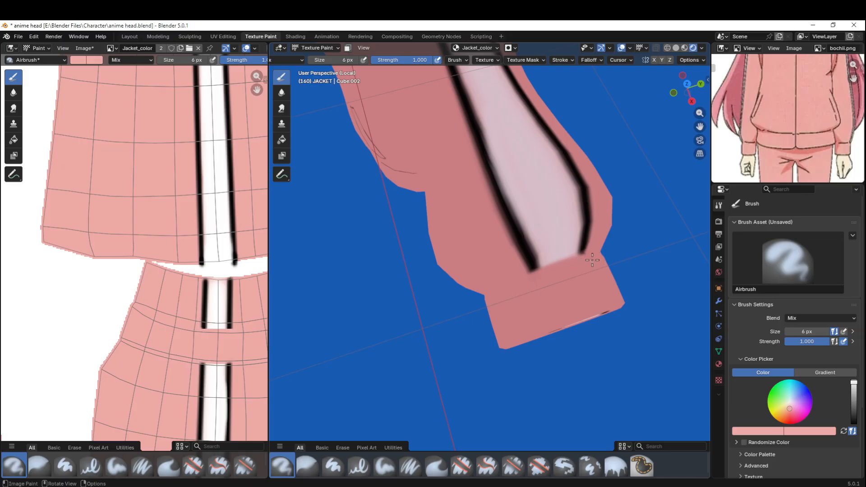
middle_click_drag(632, 311, 626, 286)
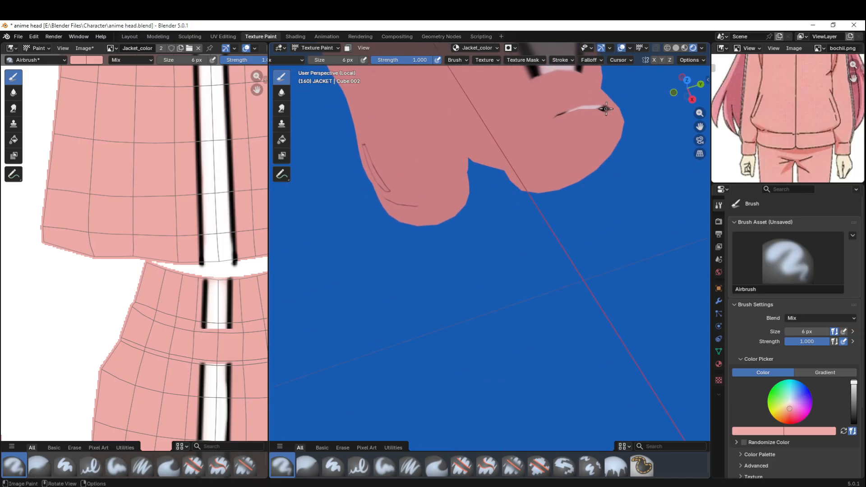
left_click_drag(604, 108, 570, 110)
key("f")
left_click(622, 115)
mouse_move(555, 115)
middle_mouse_down()
mouse_move(561, 164)
mouse_move(581, 209)
mouse_move(590, 168)
mouse_move(572, 219)
mouse_move(576, 213)
middle_mouse_up()
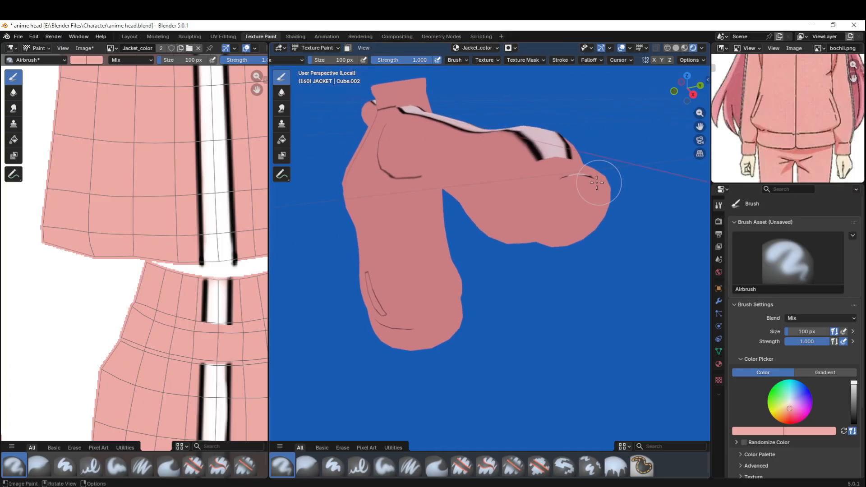
mouse_move(598, 179)
left_mouse_down()
mouse_move(571, 176)
mouse_move(592, 172)
left_mouse_up()
middle_click_drag(602, 176, 599, 160)
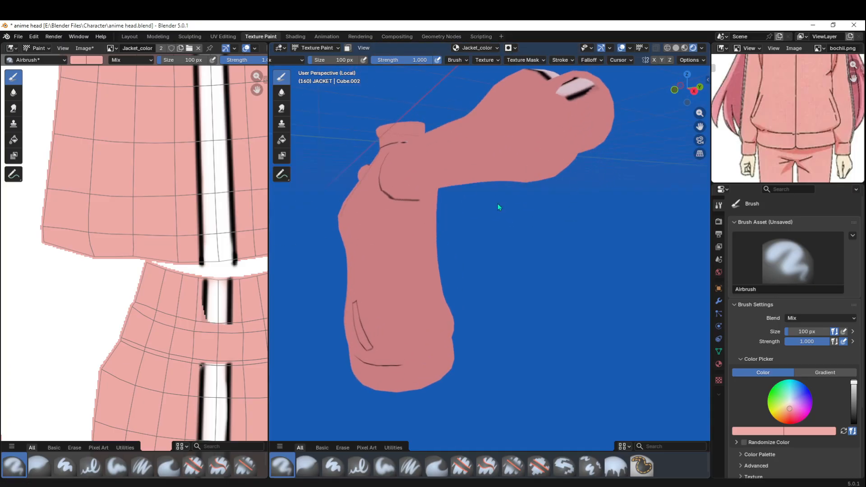
- Paint out the remaining stripe section above the cuff seam in the texture image with pink at 29 px
middle_click_drag(223, 340, 178, 285)
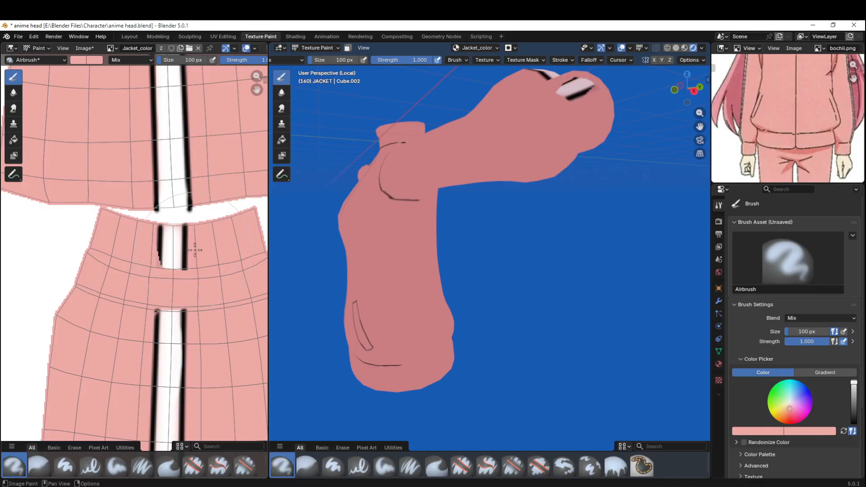
key("f")
left_click(185, 252)
key("f")
left_click(178, 251)
mouse_move(178, 251)
left_mouse_down()
mouse_move(181, 224)
mouse_move(176, 260)
mouse_move(161, 254)
mouse_move(161, 232)
mouse_move(201, 232)
mouse_move(197, 263)
left_mouse_up()
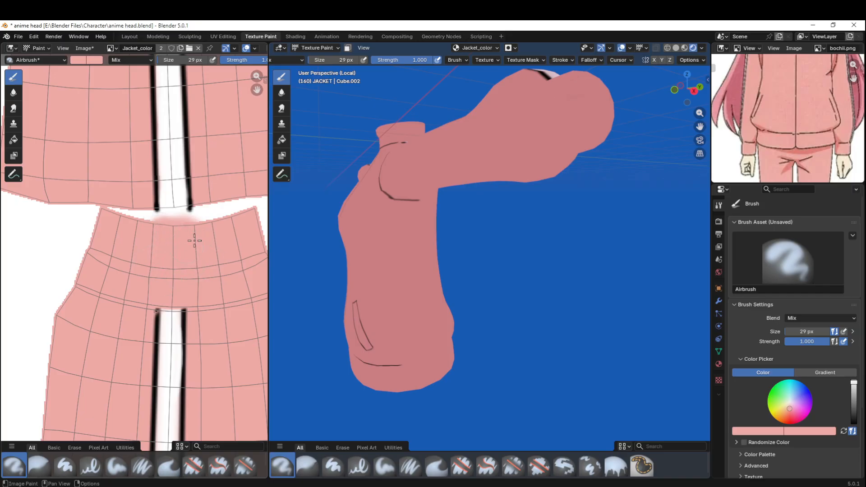
- Paint out the stripe on the other sleeve's cuff in the texture image with the same pink
middle_click_drag(205, 230, 199, 366)
middle_click_drag(206, 212, 205, 332)
middle_click_drag(191, 225, 188, 289)
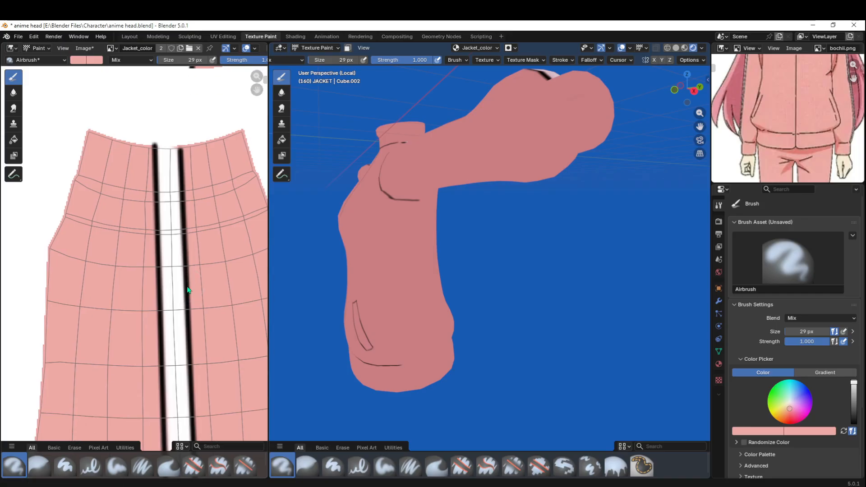
mouse_move(168, 140)
left_mouse_down()
mouse_move(178, 135)
mouse_move(178, 152)
mouse_move(182, 143)
mouse_move(150, 138)
mouse_move(191, 210)
left_mouse_up()
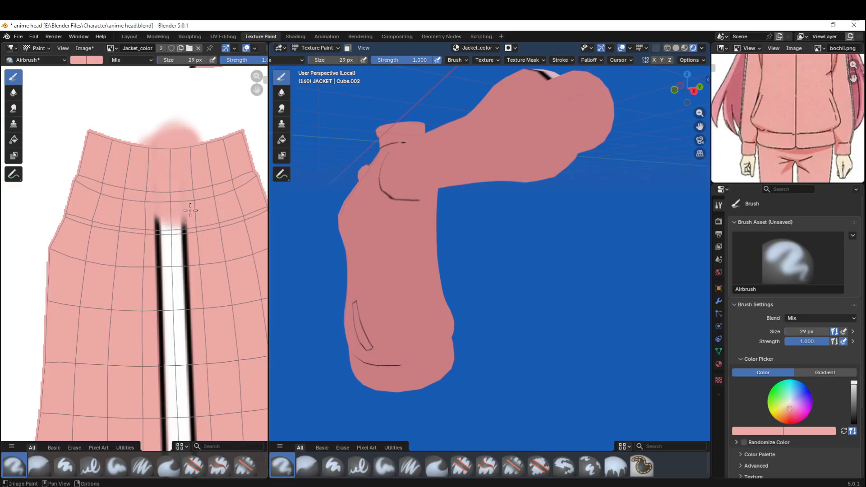
- Trim the end of the sleeve stripe to a straight edge at the cuff seam with pink at 6 px
key("f")
left_click(159, 220)
key("f")
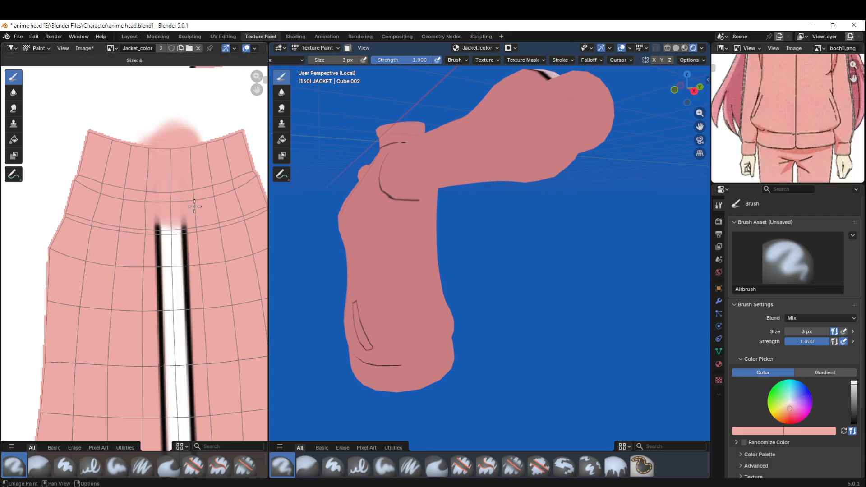
left_click(148, 206)
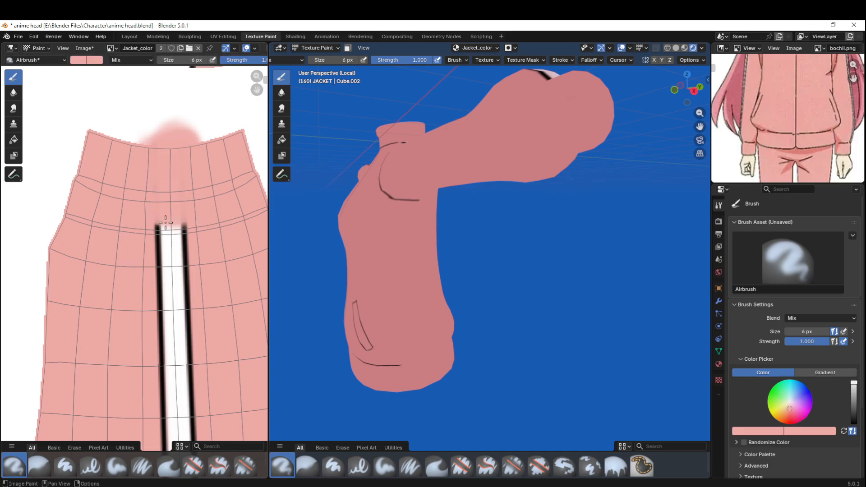
left_click_drag(166, 223, 184, 225)
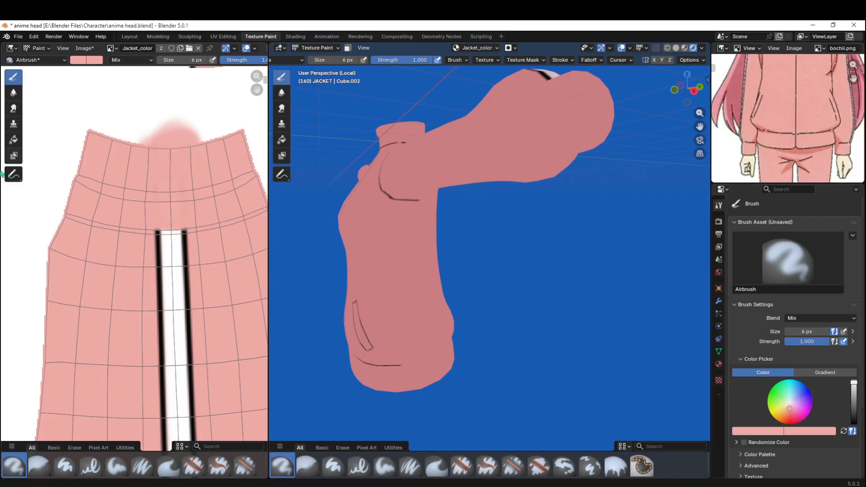
- Examine the jacket's collar and shoulder stripes and compare them with the collar in the reference image
middle_click_drag(457, 149, 455, 258)
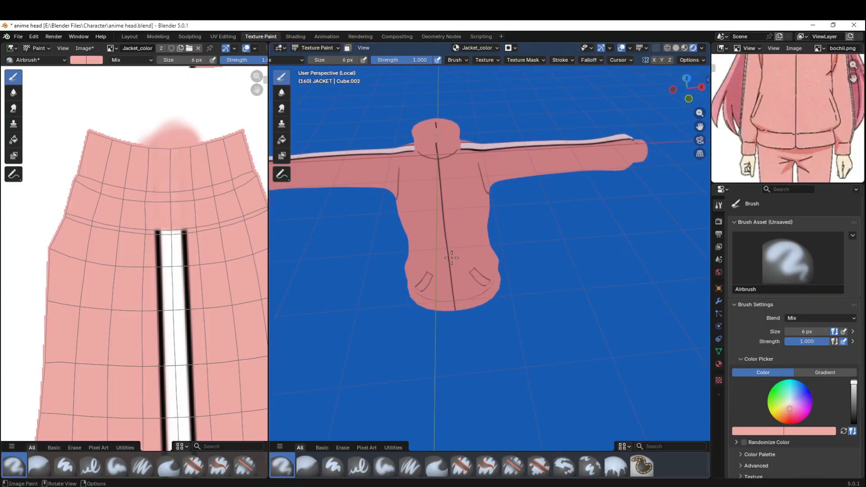
middle_click_drag(447, 181, 469, 121, "shift")
mouse_move(469, 120)
middle_mouse_down("shift")
mouse_move(490, 250)
mouse_move(475, 309)
middle_mouse_up("shift")
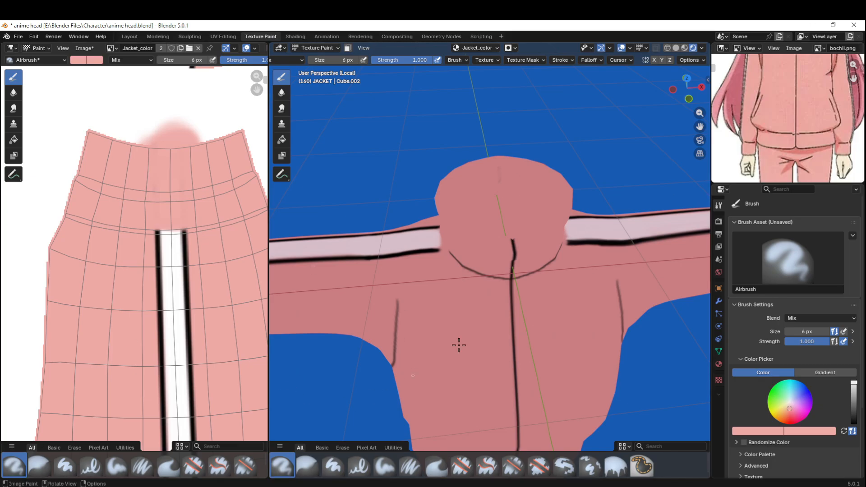
scroll(779, 133, "up", 3)
scroll(781, 131, "down", 5)
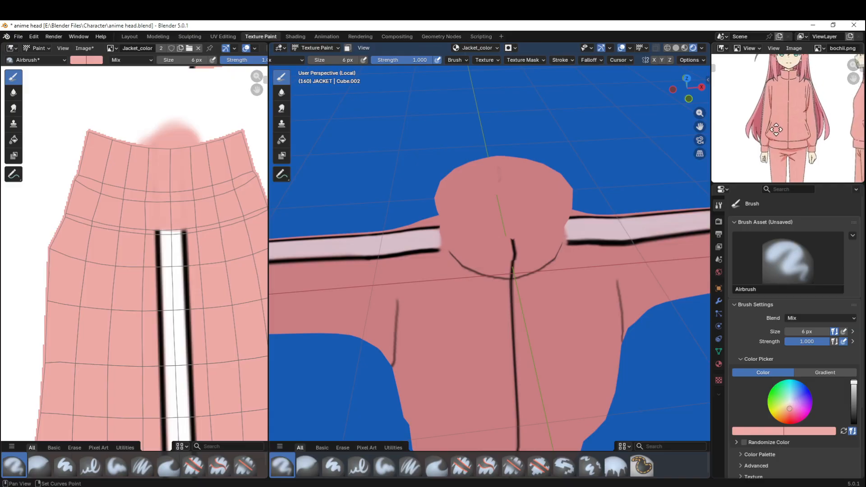
middle_click_drag(776, 90, 793, 136)
scroll(793, 137, "up", 2)
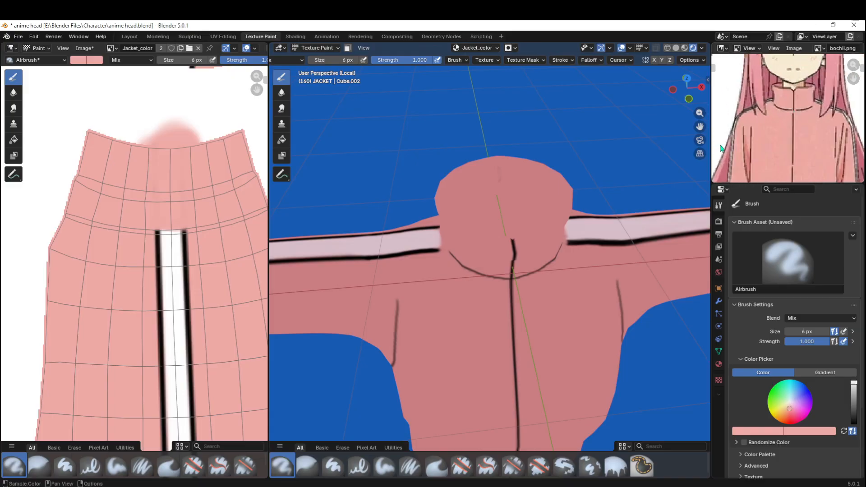
middle_click_drag(515, 269, 483, 237)
scroll(472, 236, "up", 3)
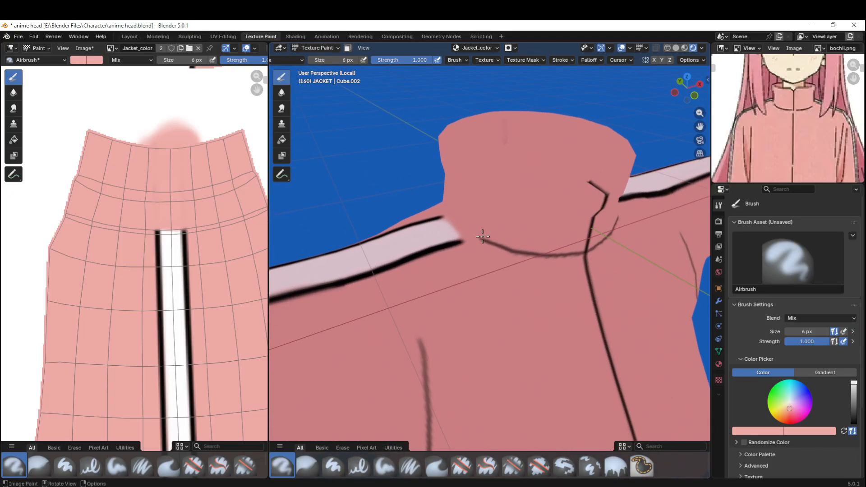
- Switch to black and extend the seam line around the collar's base across the inner ends of both shoulder stripes at 18 px
key("s")
mouse_move(483, 237)
middle_mouse_down()
mouse_move(535, 268)
mouse_move(474, 333)
mouse_move(474, 320)
mouse_move(436, 318)
middle_mouse_up()
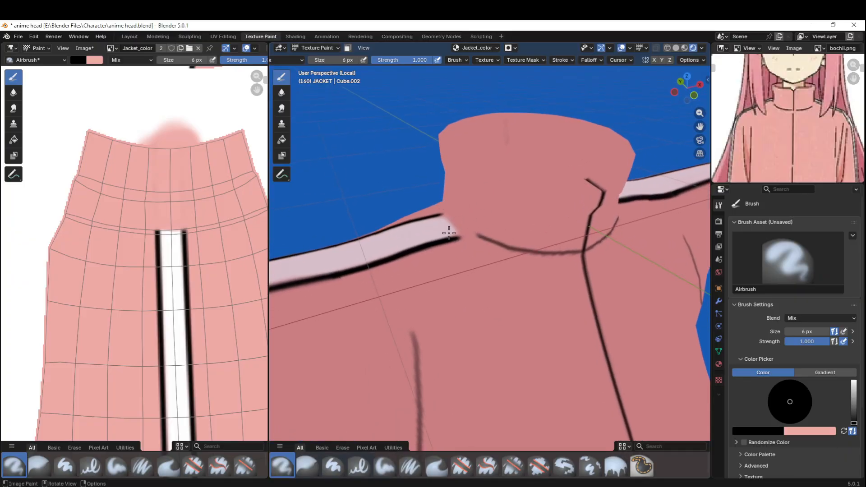
key("f")
left_click(462, 221)
left_click_drag(446, 208, 482, 239)
key("ctrl+z")
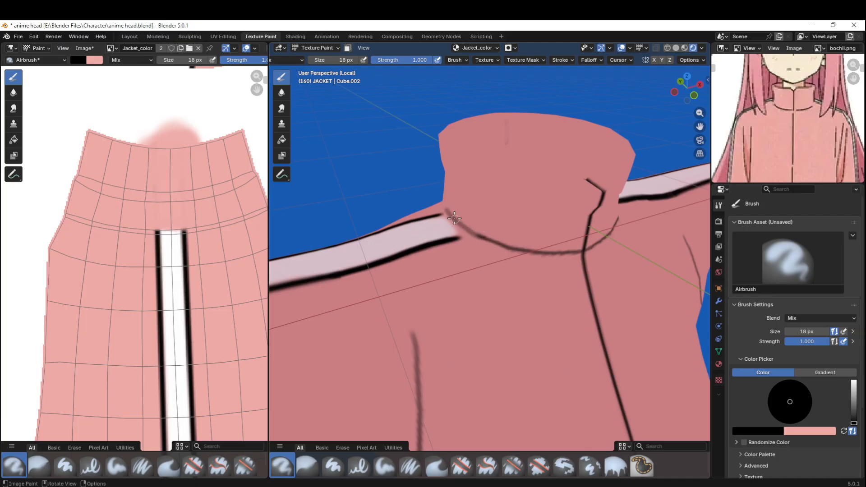
mouse_move(603, 302)
middle_mouse_down()
mouse_move(578, 271)
mouse_move(508, 262)
mouse_move(534, 235)
mouse_move(580, 263)
middle_mouse_up()
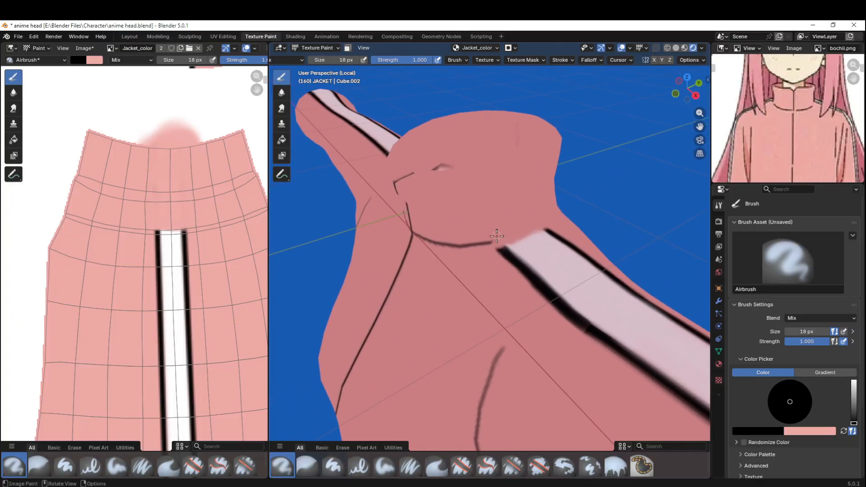
left_click_drag(494, 242, 547, 220)
left_click_drag(494, 243, 551, 221)
mouse_move(563, 229)
middle_mouse_down()
mouse_move(532, 252)
mouse_move(575, 228)
mouse_move(547, 247)
mouse_move(564, 258)
mouse_move(549, 229)
mouse_move(567, 222)
mouse_move(520, 229)
mouse_move(477, 263)
middle_mouse_up()
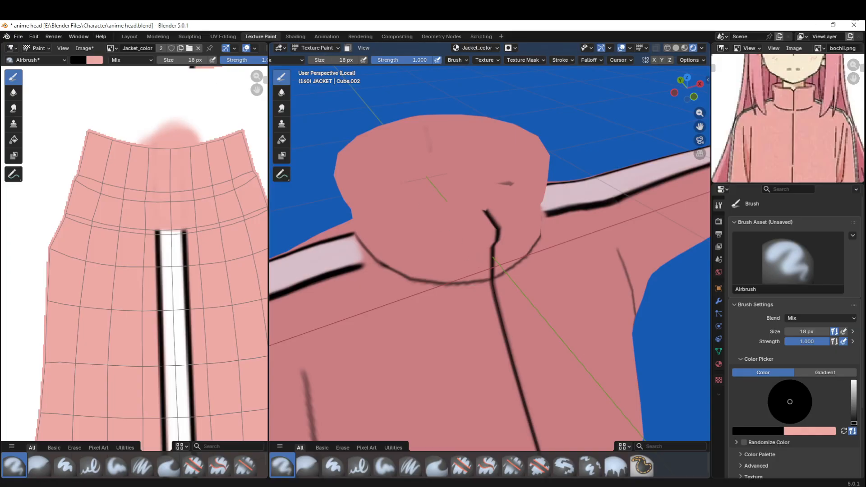
- Select the ring of faces on the inside of the collar in Edit Mode
scroll(144, 232, "down", 6)
middle_click_drag(137, 210, 219, 158)
middle_click_drag(199, 270, 265, 178)
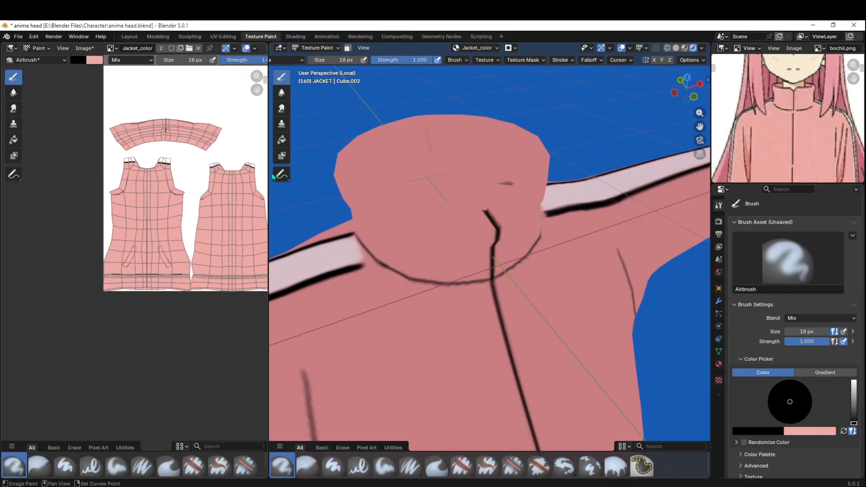
key("Tab")
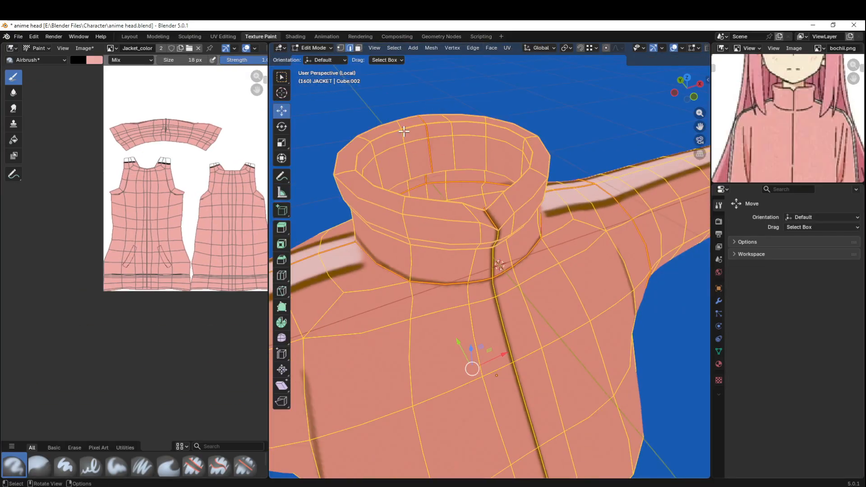
key("1")
left_click(416, 127, "alt+shift")
left_click(416, 138, "alt+shift")
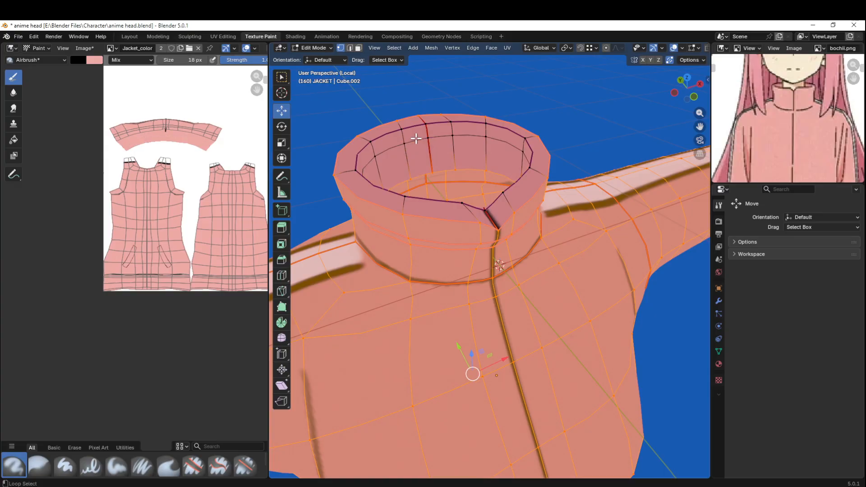
left_click(414, 123)
left_click(412, 128)
left_click(412, 127, "alt")
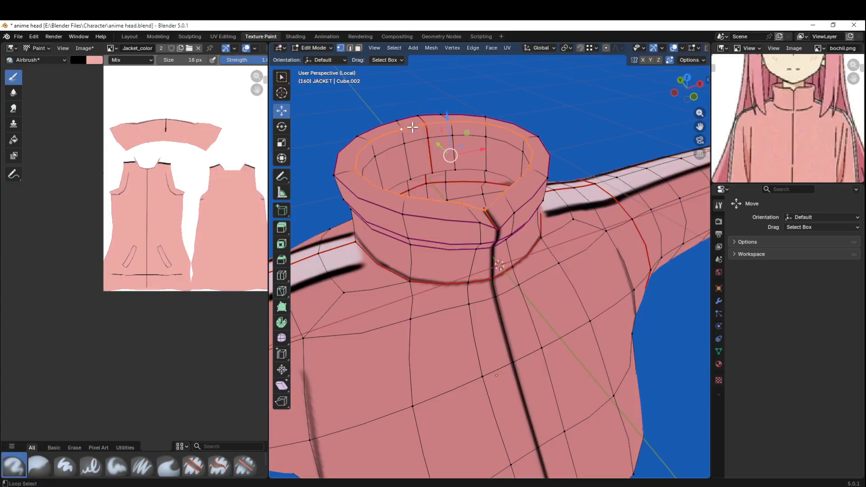
left_click(417, 144, "alt+shift")
left_click(426, 171, "alt+shift")
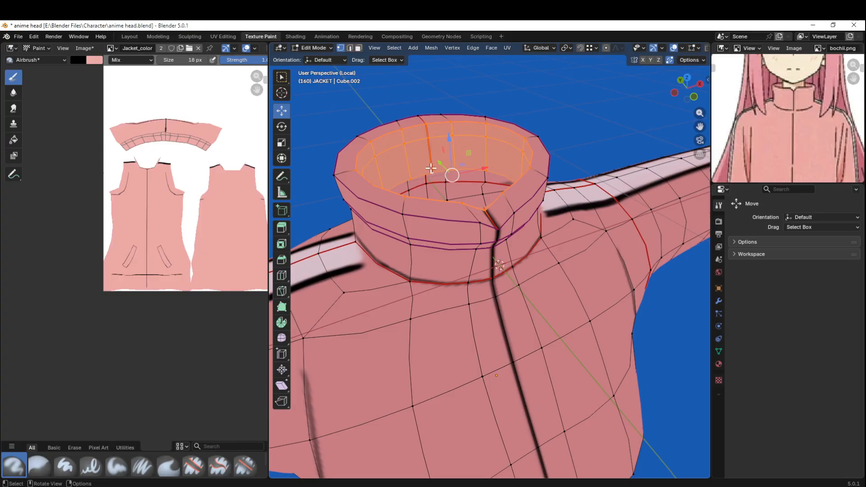
scroll(465, 155, "up", 1)
middle_click_drag(464, 155, 500, 182, "shift")
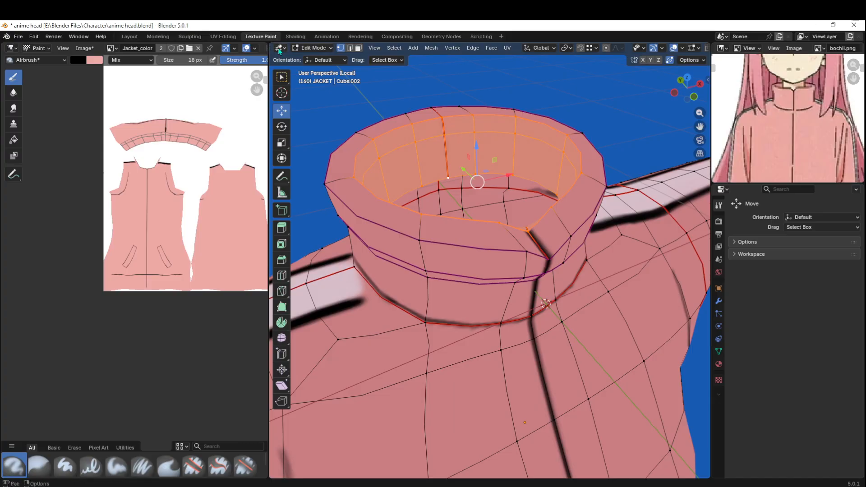
- Return to Texture Paint mode and turn on the face-selection paint mask for the inner collar faces
left_click(311, 48)
left_click(329, 106)
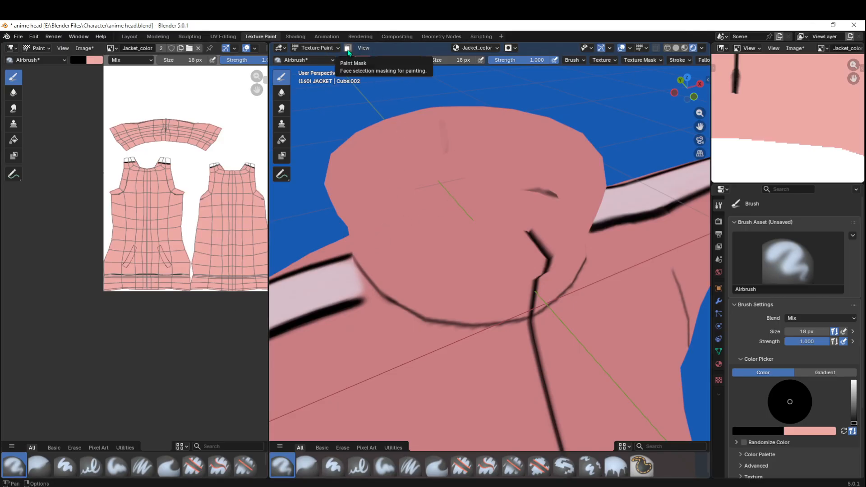
left_click(347, 48)
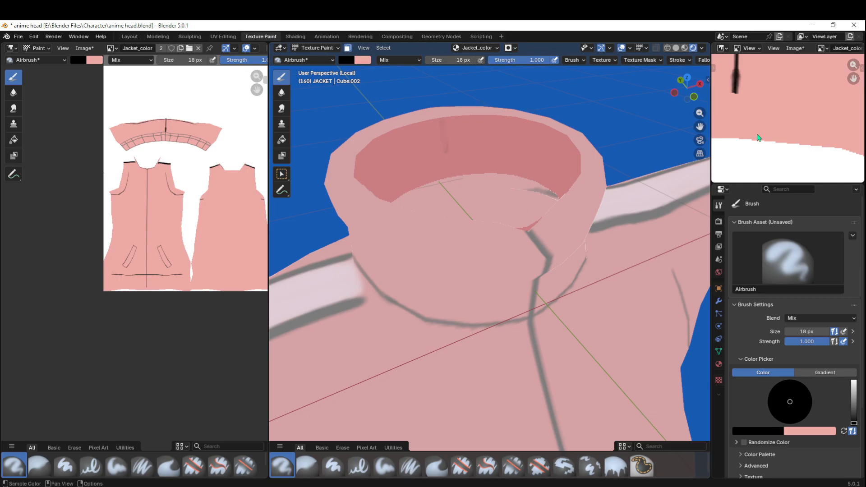
scroll(771, 94, "down", 4)
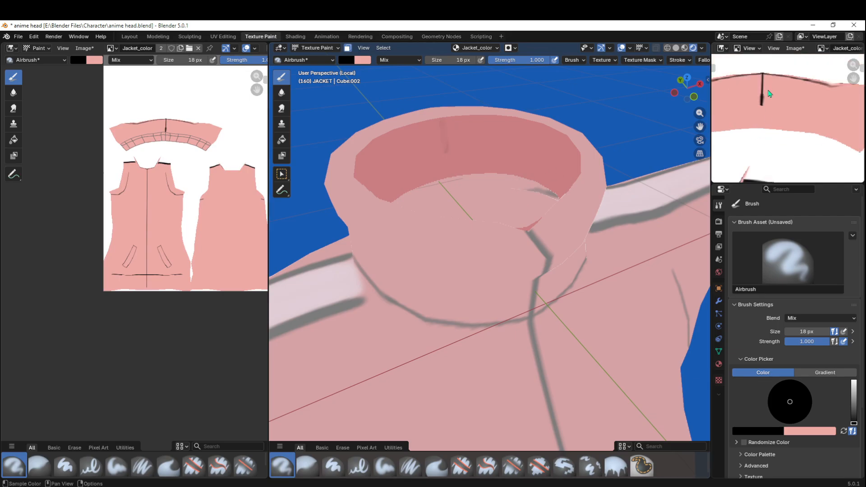
left_click(802, 37)
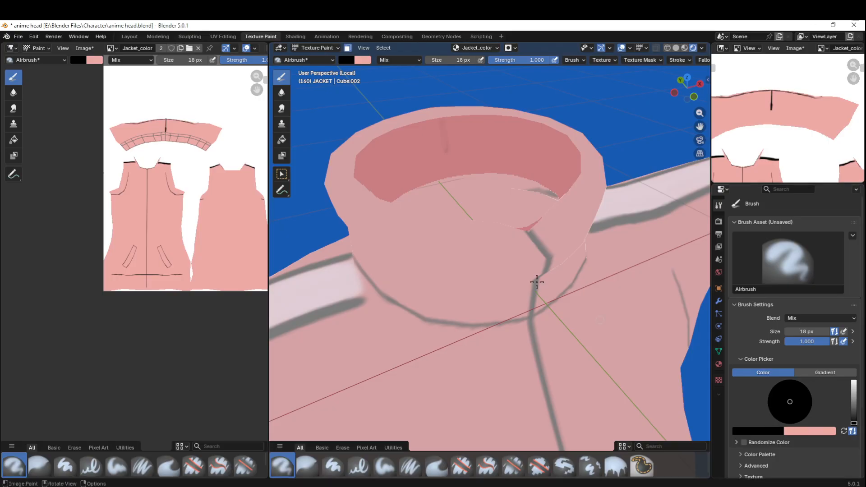
- Switch the brush color back to pink and darken it slightly
key("x")
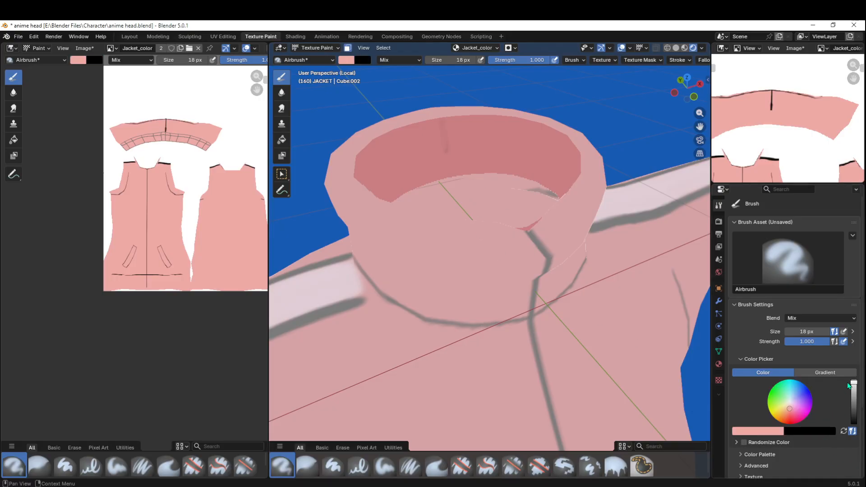
mouse_move(854, 384)
left_mouse_down()
mouse_move(854, 397)
mouse_move(854, 388)
left_mouse_up()
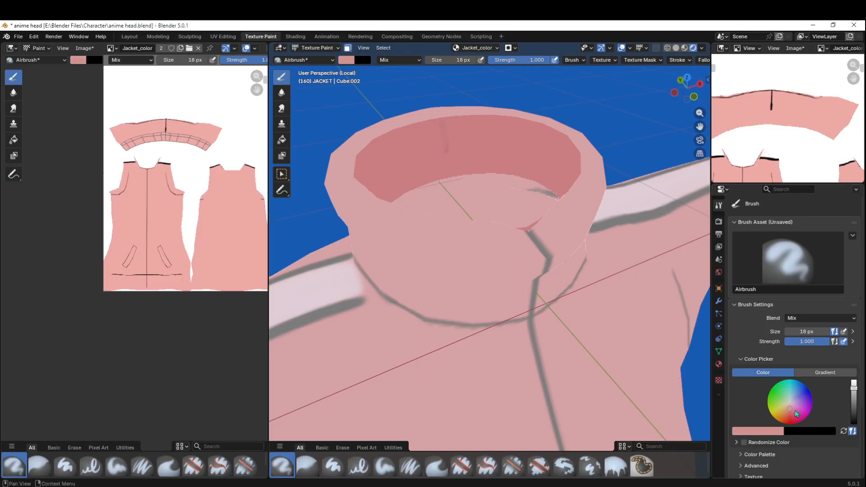
left_click_drag(794, 411, 793, 406)
key("shift+x")
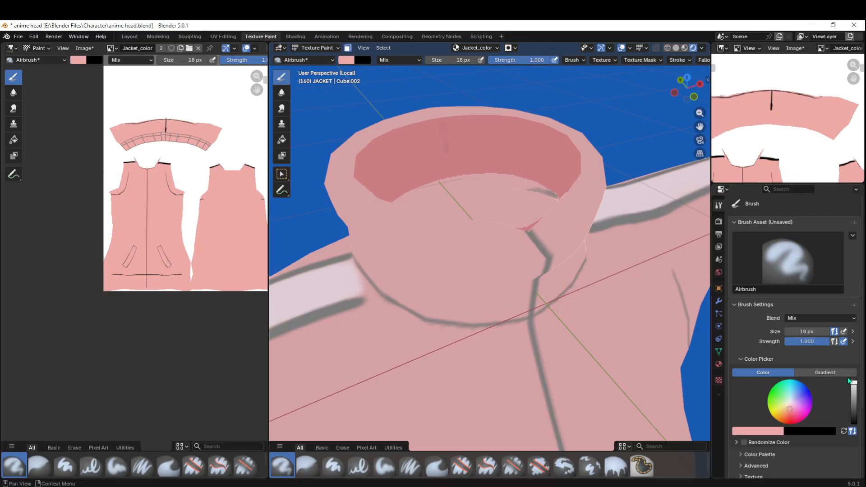
left_click_drag(854, 385, 854, 387)
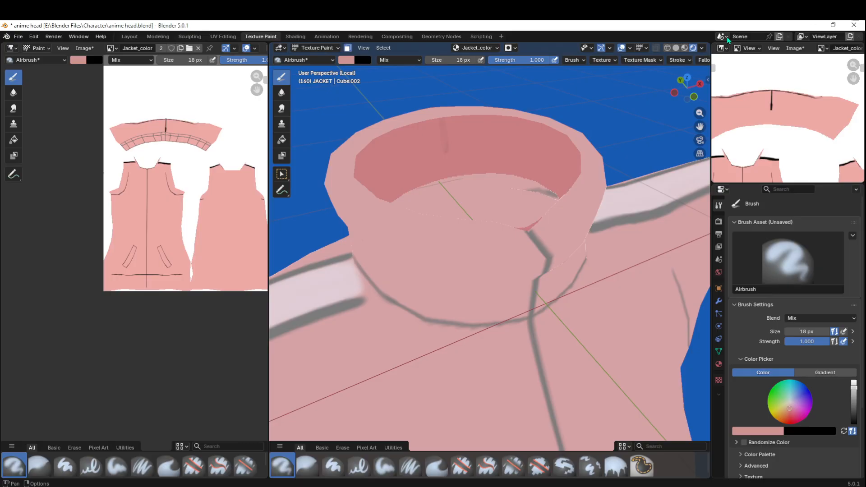
- Display bochii.png in the reference view and sample the darker pink from inside the collar
left_click(822, 48)
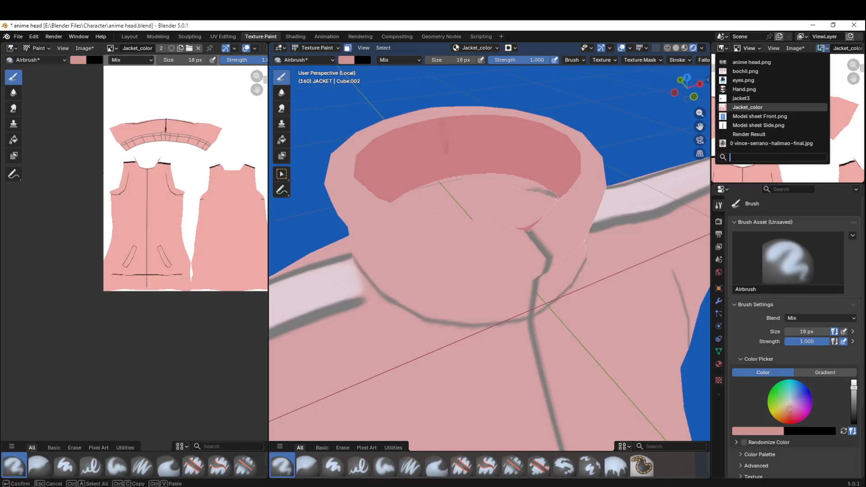
left_click(745, 80)
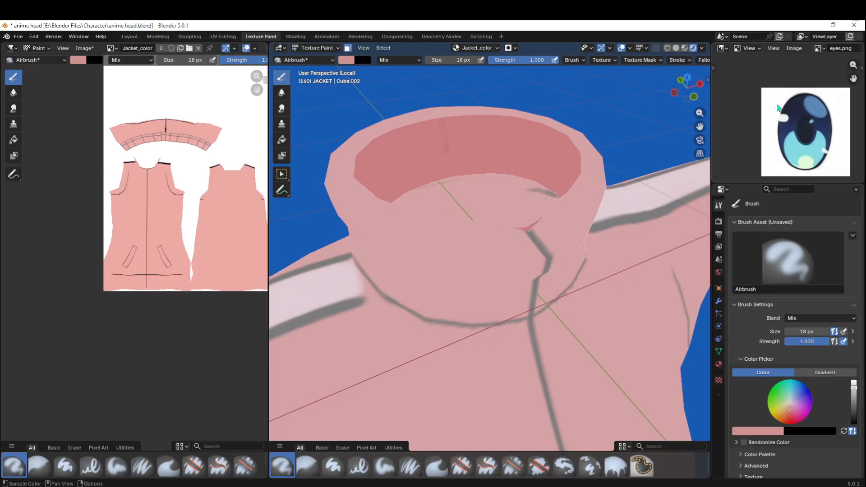
left_click(819, 48)
left_click(758, 72)
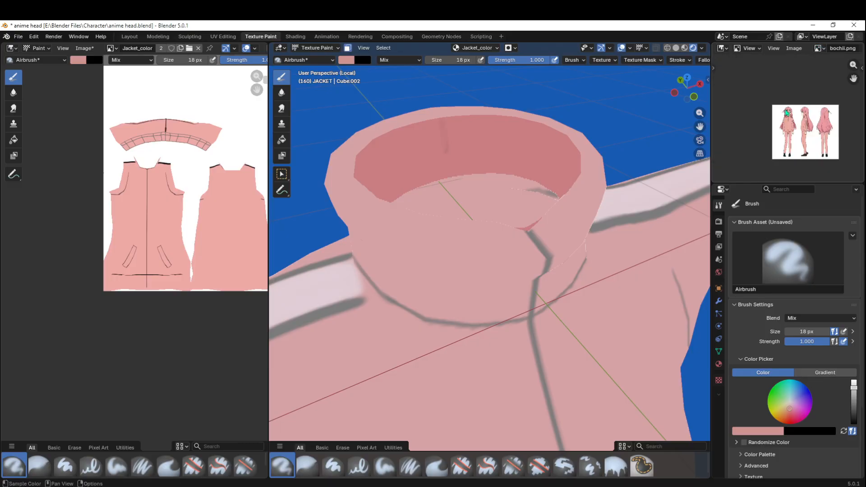
scroll(786, 113, "up", 10)
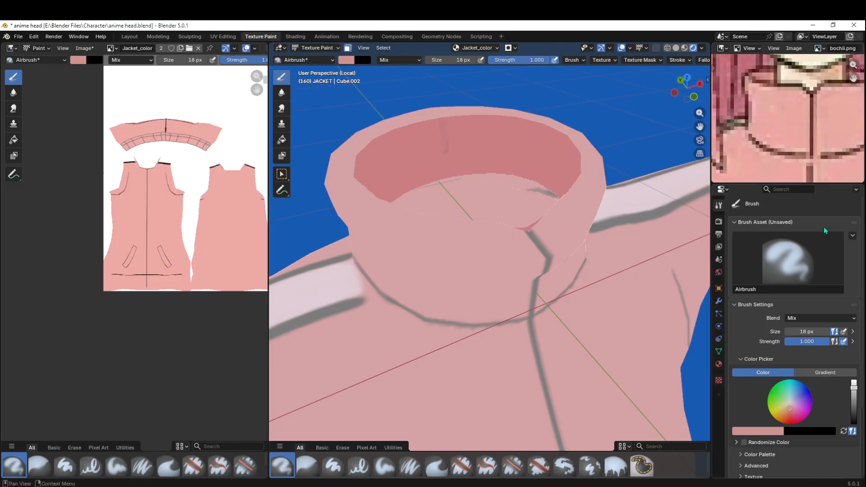
left_click(761, 435)
left_click(775, 418)
left_click(773, 74)
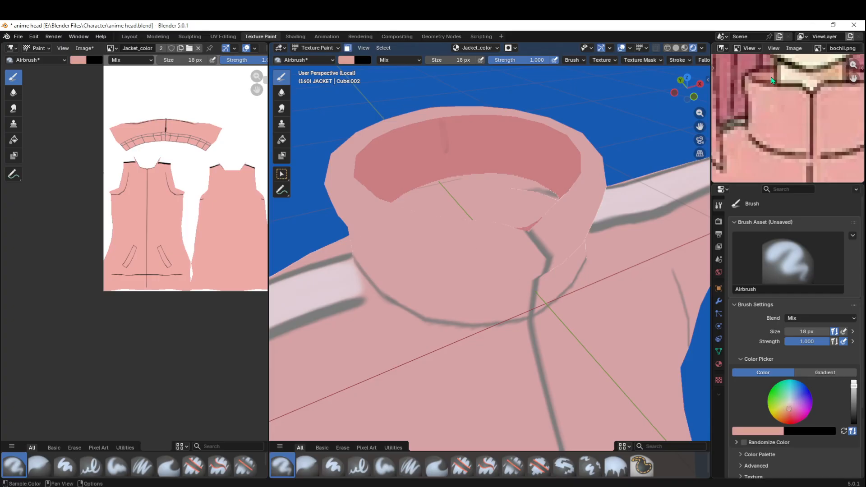
- Fill the masked inner collar faces with the darker pink using the Fill tool
left_click(282, 140)
left_click(457, 153)
scroll(575, 224, "down", 4)
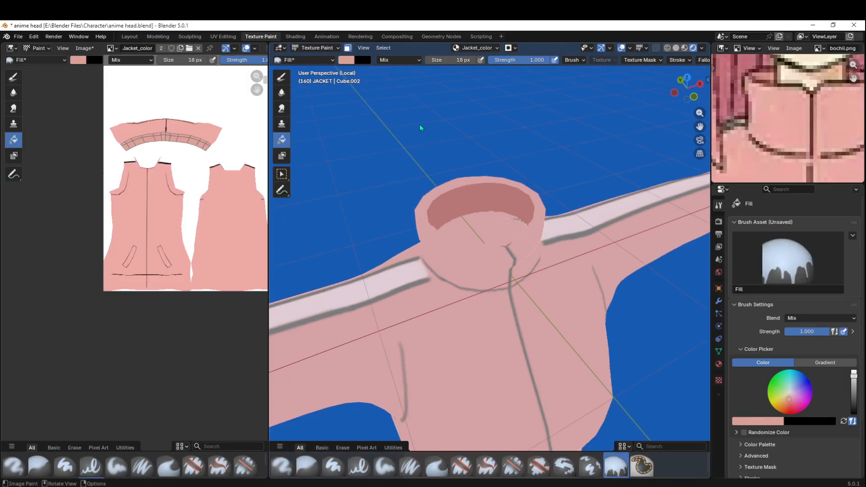
- Clear the face selection in Edit Mode and return to Texture Paint mode
left_click(316, 47)
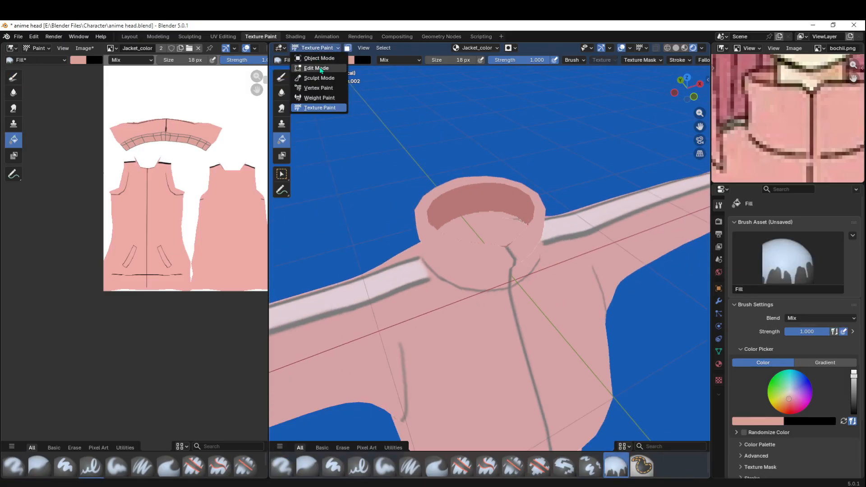
left_click(314, 69)
left_click(551, 82)
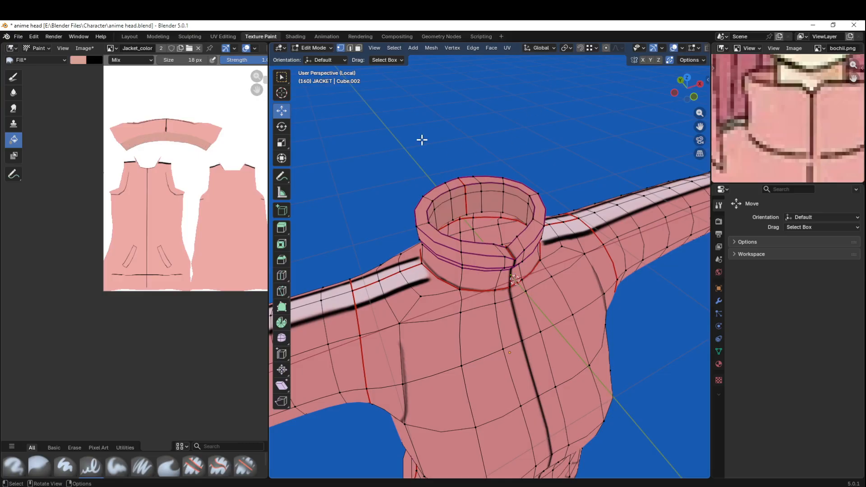
left_click(316, 48)
left_click(320, 108)
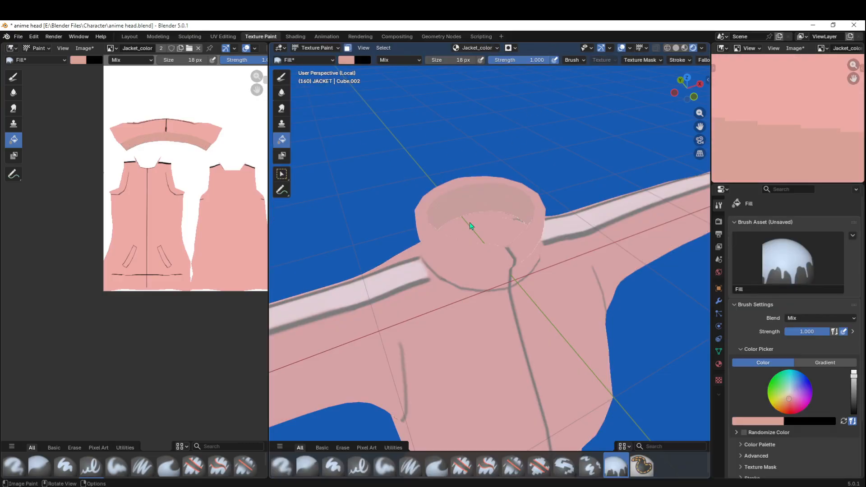
- Turn off face selection masking for painting the jacket
mouse_move(497, 217)
middle_mouse_down()
mouse_move(512, 228)
mouse_move(508, 244)
mouse_move(502, 228)
middle_mouse_up()
left_click(348, 48)
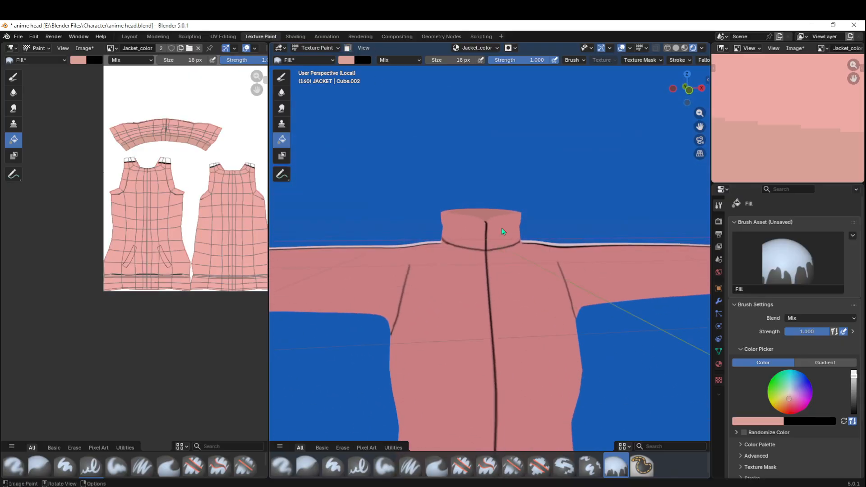
scroll(497, 225, "up", 3)
middle_click_drag(569, 185, 502, 227)
- Compare the painted collar and jacket body with their mesh and UV layout, and save the file
key("Tab")
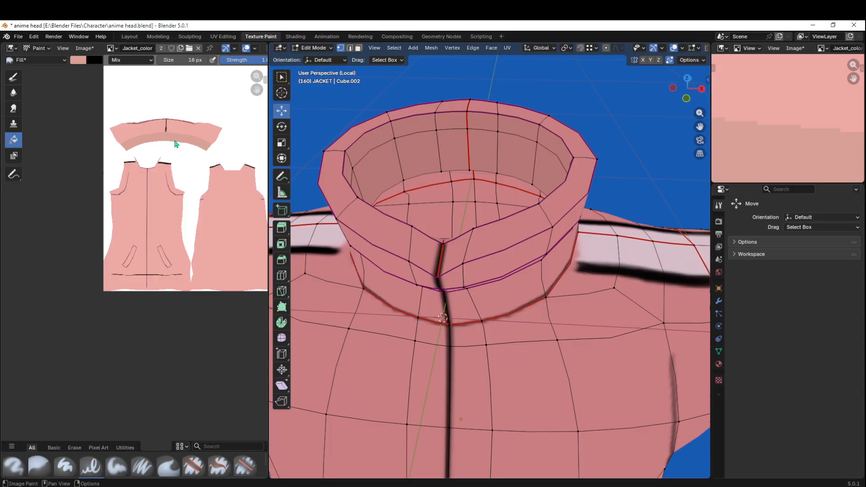
scroll(206, 133, "up", 1)
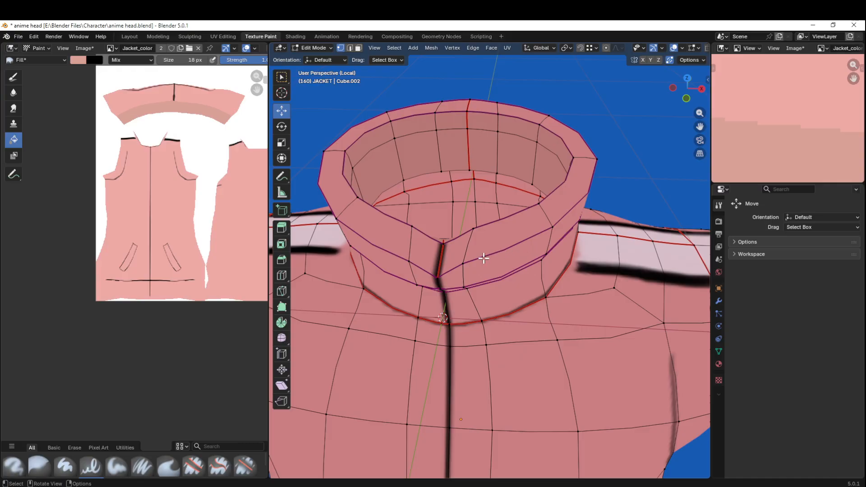
middle_click_drag(180, 126, 184, 146)
key("Tab")
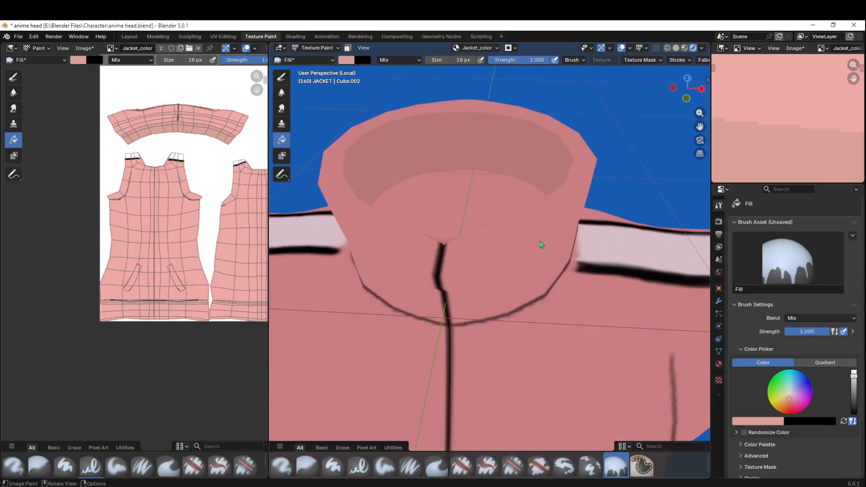
scroll(218, 170, "up", 4)
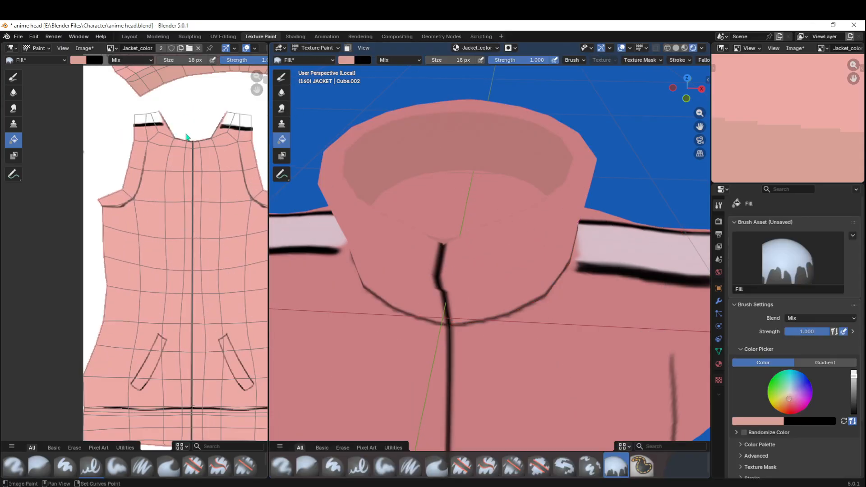
key("Tab")
scroll(544, 231, "down", 6)
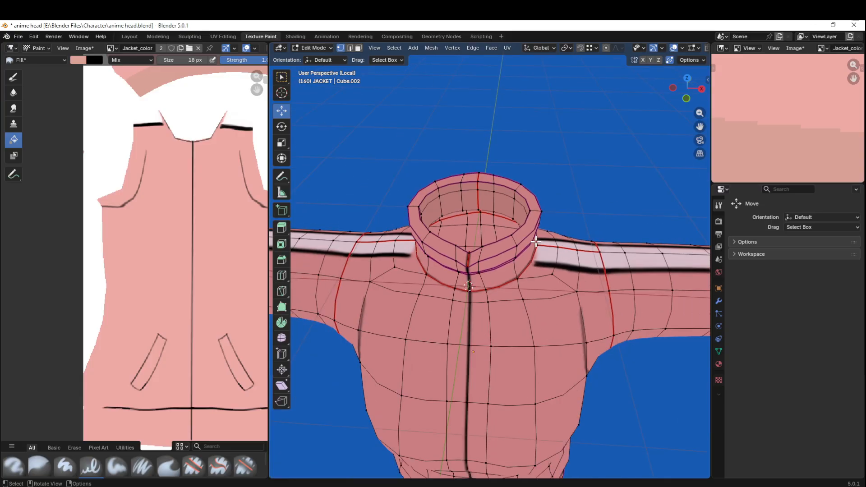
key("Tab")
scroll(552, 222, "up", 2)
key("ctrl+s")
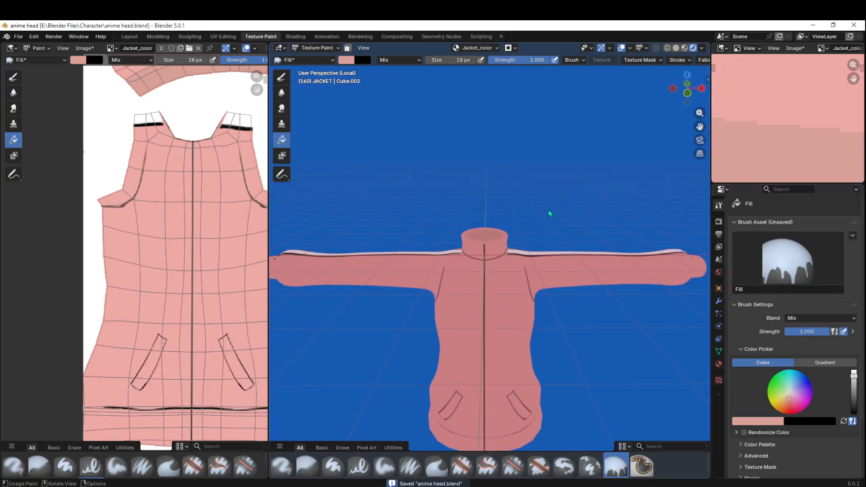
- Enable the wireframe overlay on the jacket in Texture Paint mode for the sleeve cuff, with the sleeve's UV island in view
middle_click_drag(705, 277, 601, 324)
scroll(522, 245, "up", 3)
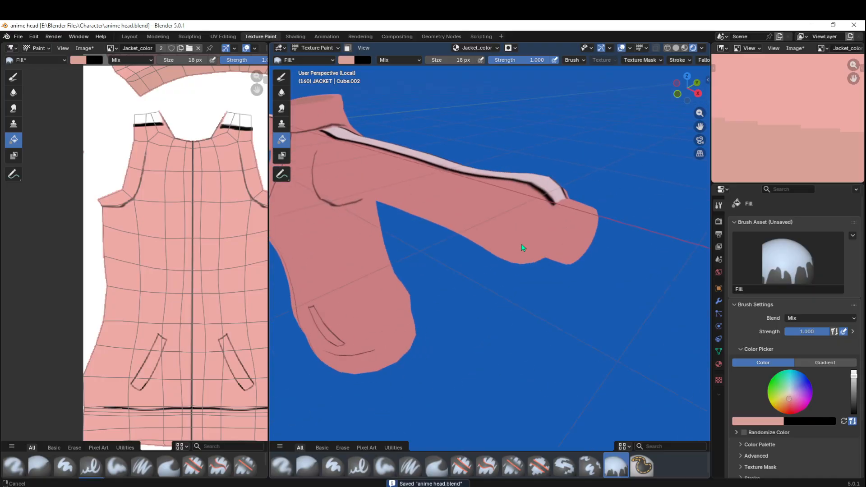
key("Tab")
scroll(208, 246, "down", 2)
scroll(212, 240, "up", 5)
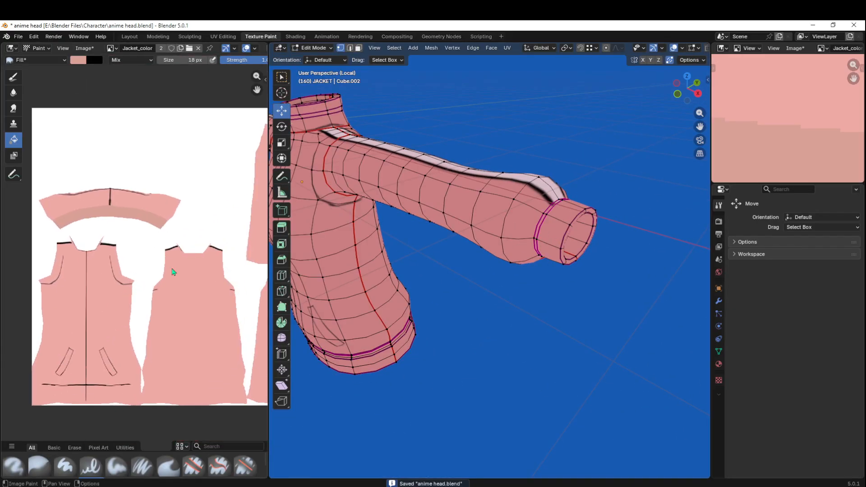
key("Tab")
scroll(159, 271, "up", 5)
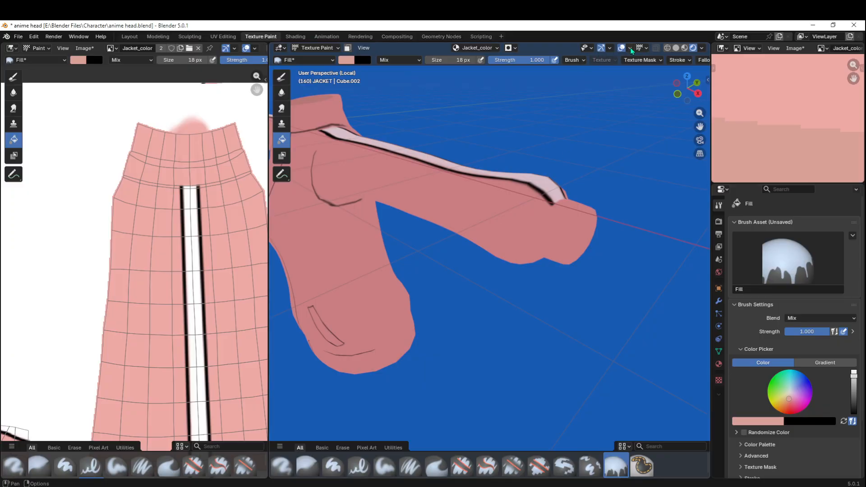
left_click(630, 48)
left_click(570, 201)
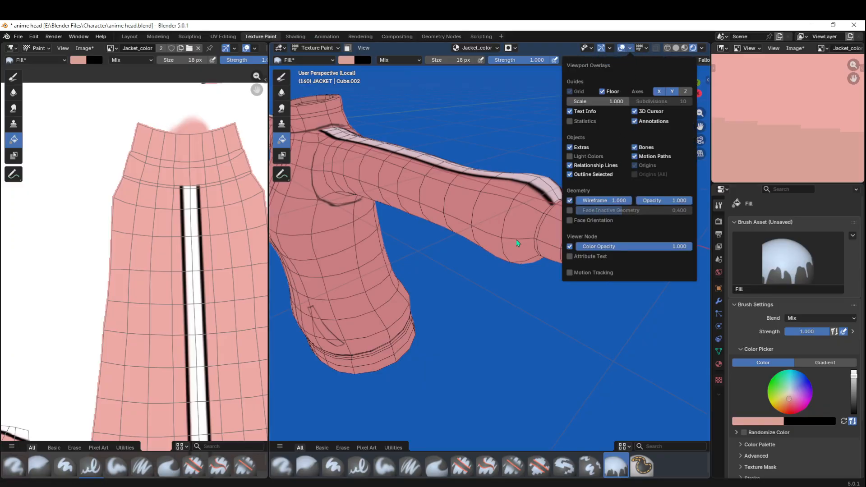
scroll(550, 228, "up", 3)
mouse_move(550, 228)
middle_mouse_down()
mouse_move(574, 229)
mouse_move(564, 229)
middle_mouse_up()
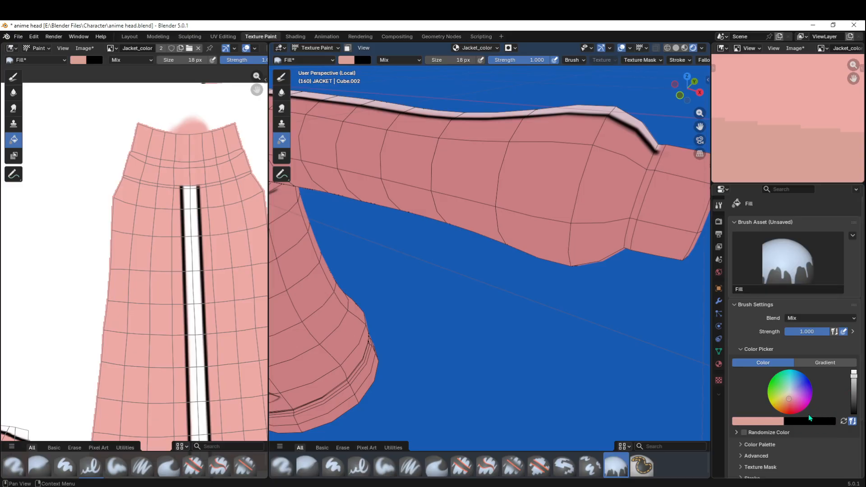
- Swap the brush color to black, undo the trial fill on the sleeve and select the Brush tool
key("x")
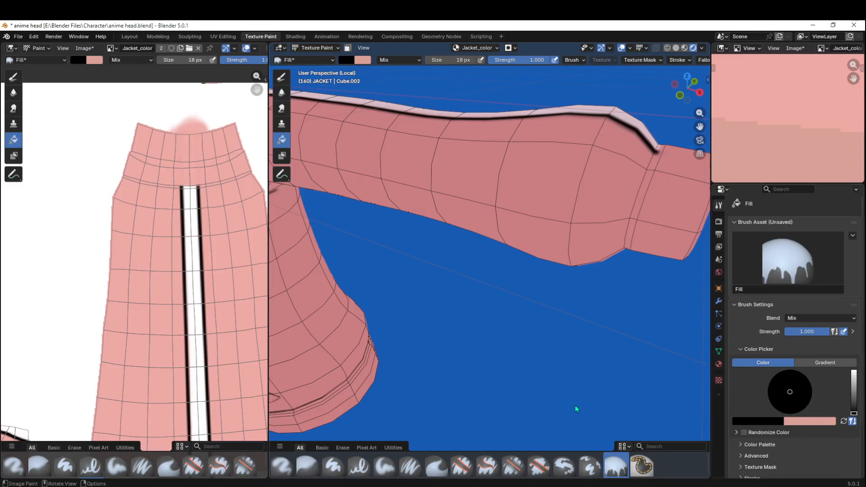
left_click(656, 163)
key("ctrl+z")
left_click(282, 78)
- Try to paint a black line along the sleeve's cuff seam with the 18 px brush, undoing the strokes
left_click_drag(655, 154, 625, 238)
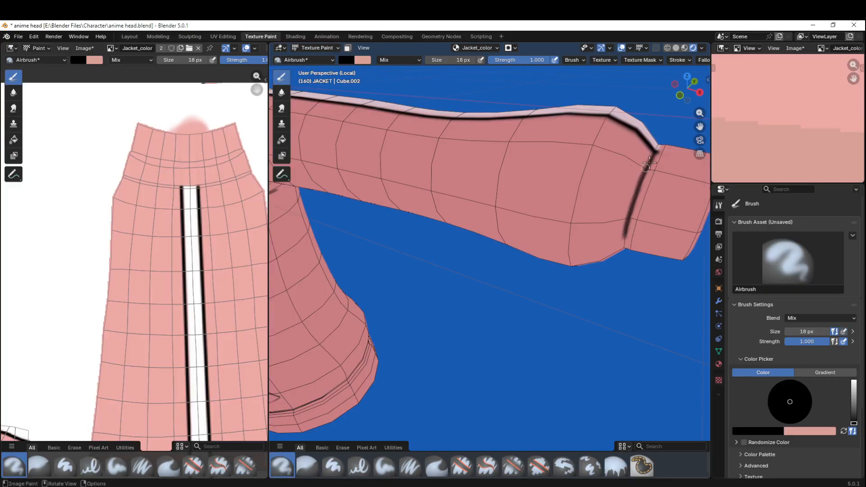
key("ctrl+z")
left_click_drag(652, 159, 641, 198)
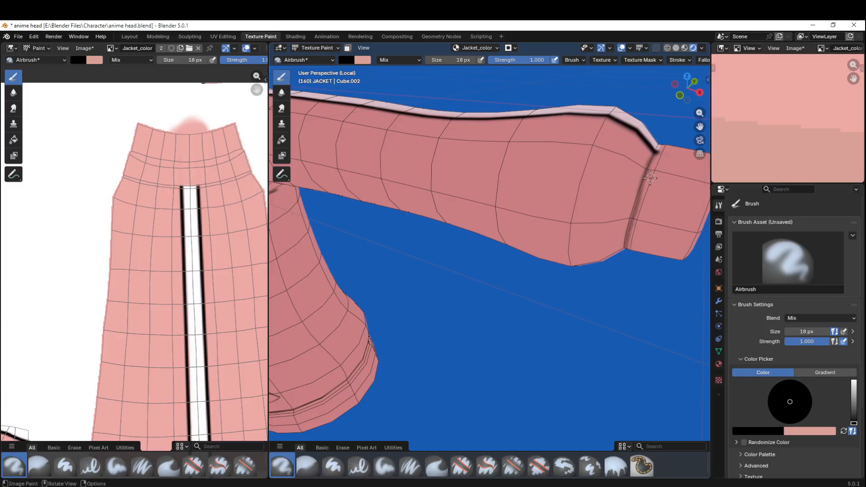
middle_click_drag(650, 179, 516, 143)
left_click_drag(522, 136, 491, 248)
key("ctrl+z")
left_click_drag(523, 134, 507, 188)
key("ctrl+z")
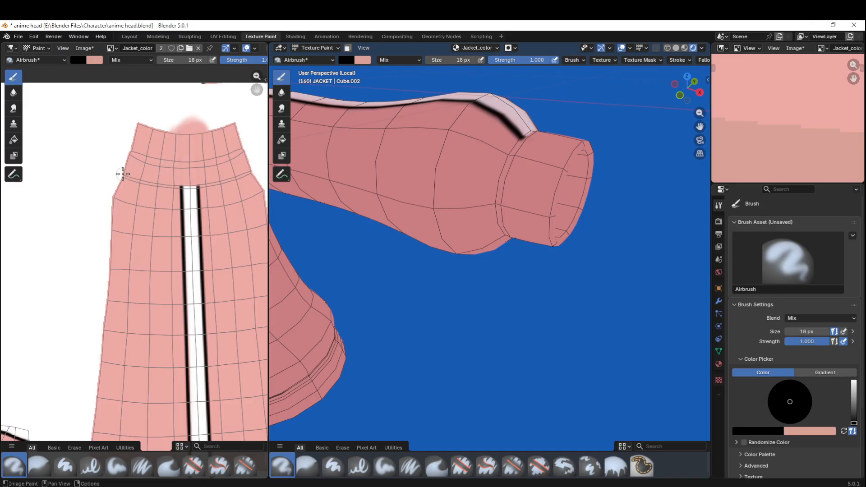
left_click_drag(123, 175, 185, 185)
key("ctrl+z")
- Reduce the brush size to 14 px and try again to paint the black cuff seam line
left_click_drag(523, 138, 502, 209)
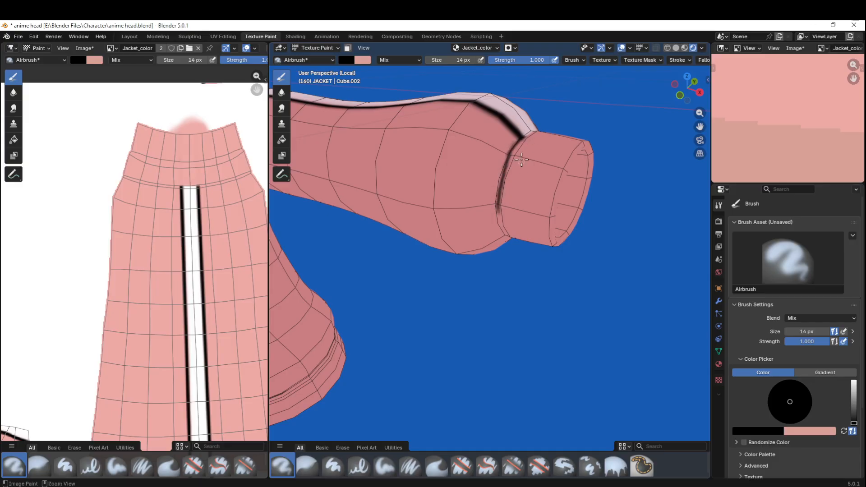
key("ctrl+z")
left_click_drag(524, 137, 503, 211)
key("ctrl+z")
mouse_move(522, 137)
left_mouse_down()
mouse_move(503, 163)
mouse_move(496, 225)
left_mouse_up()
mouse_move(496, 225)
middle_mouse_down()
mouse_move(520, 189)
mouse_move(563, 218)
middle_mouse_up()
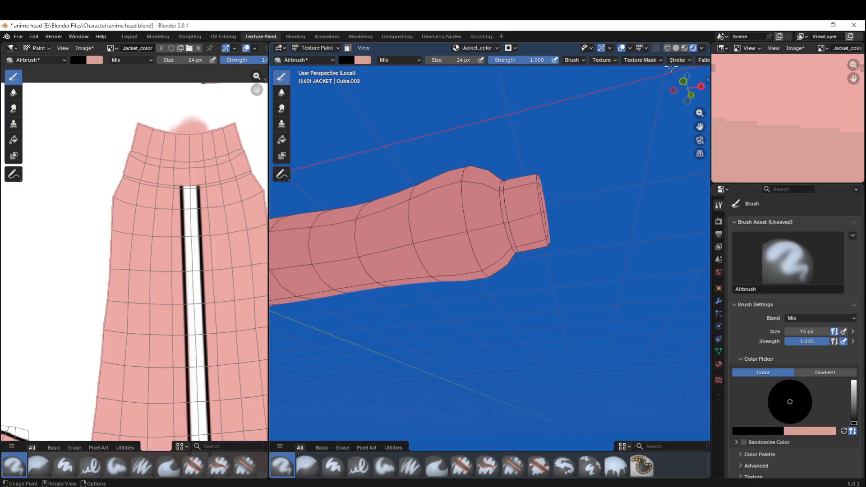
- Bring the brush symmetry options into view and paint a black line along the underside of the cuff seam
scroll(664, 66, "down", 4)
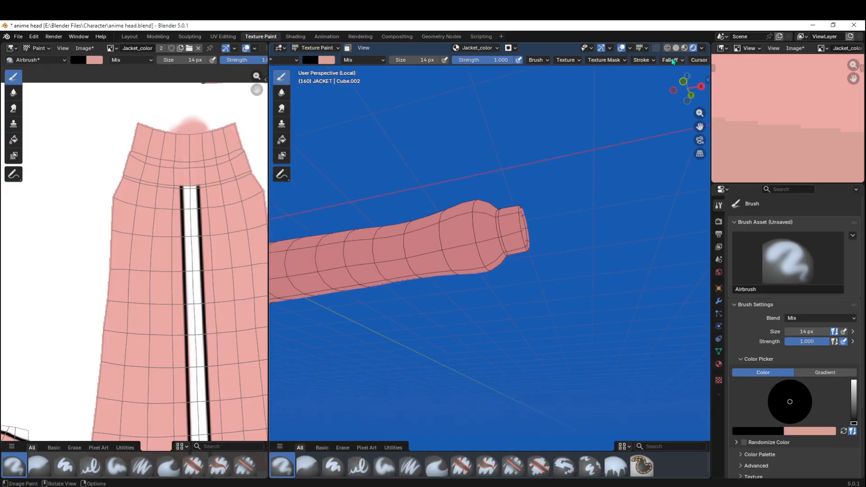
scroll(673, 61, "down", 4)
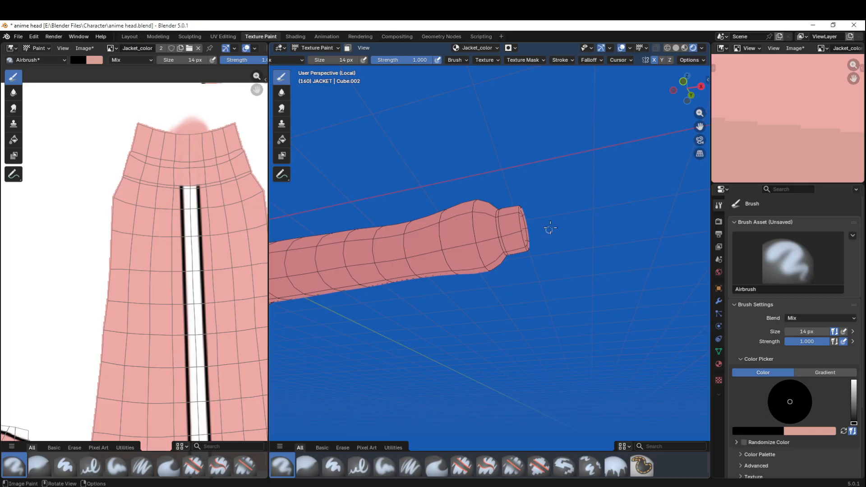
scroll(544, 223, "up", 5)
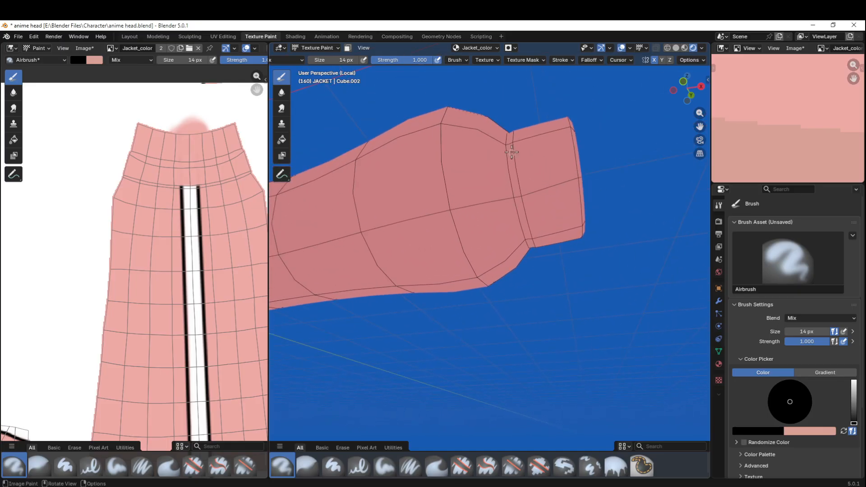
left_click_drag(506, 143, 524, 247)
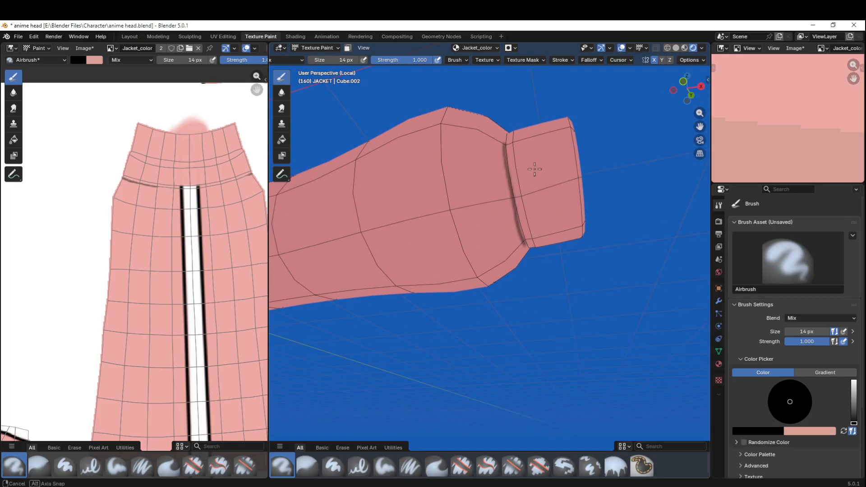
- Paint the black cuff seam line down the front of the sleeve from the stripe's edge, redoing strokes until it follows the seam
middle_click_drag(536, 168, 529, 250)
left_click_drag(526, 246, 510, 316)
key("ctrl+z")
left_click_drag(525, 246, 510, 329)
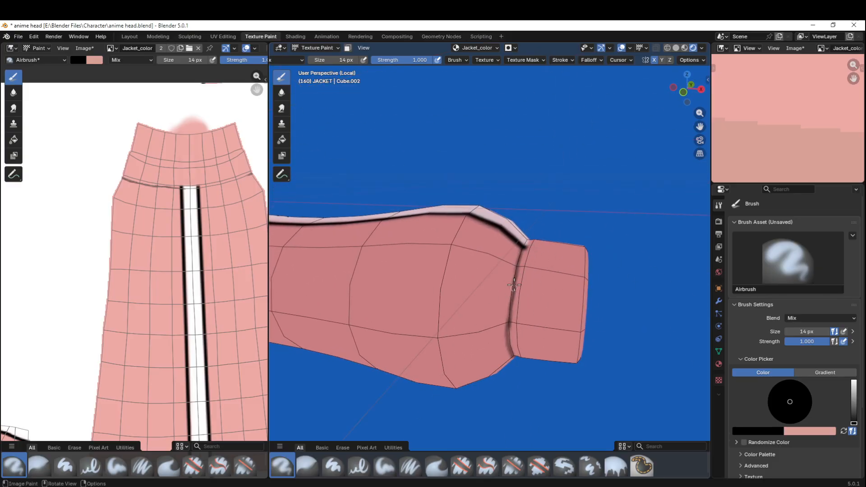
key("ctrl+z")
left_click_drag(526, 246, 512, 324)
key("ctrl+z")
left_click_drag(522, 250, 511, 328)
mouse_move(523, 247)
left_mouse_down()
mouse_move(510, 279)
mouse_move(510, 352)
left_mouse_up()
- Try to thicken the cuff seam line on the underside and extend it around the back, undoing the strokes
middle_click_drag(510, 352, 516, 147)
left_click_drag(508, 140, 526, 238)
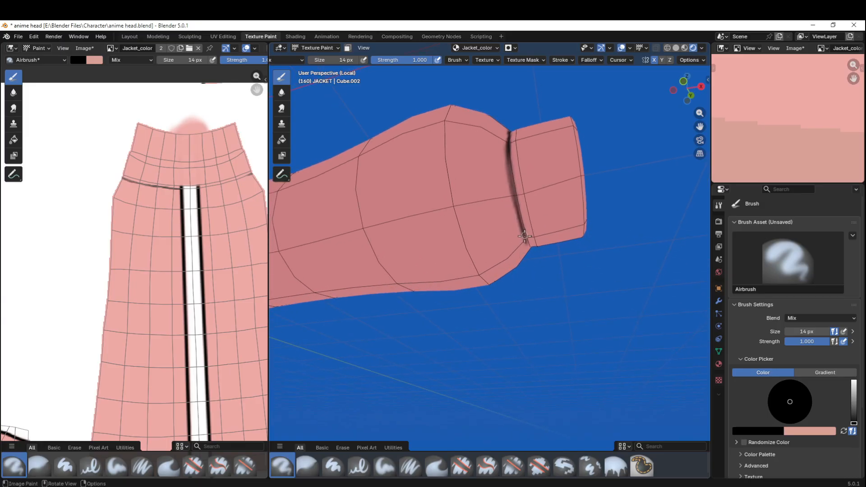
key("ctrl+z")
left_click_drag(508, 146, 529, 246)
key("ctrl+z")
mouse_move(550, 198)
middle_mouse_down()
mouse_move(547, 120)
mouse_move(414, 170)
mouse_move(409, 192)
middle_mouse_up()
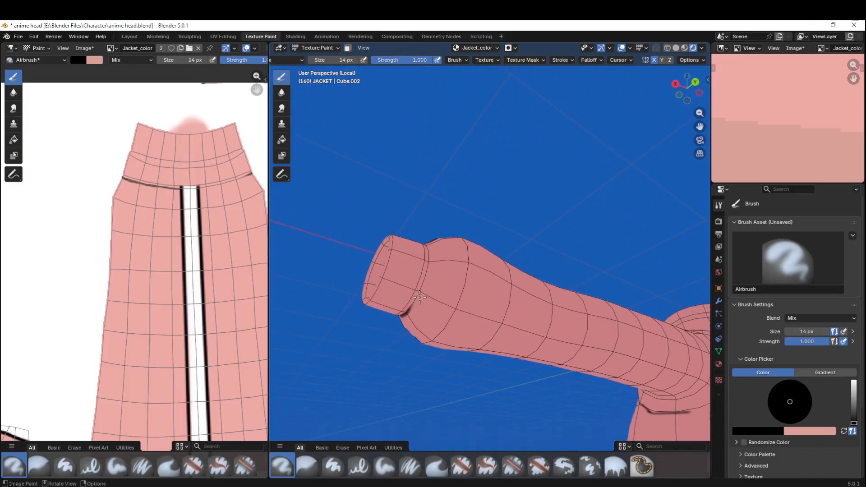
mouse_move(412, 307)
left_mouse_down()
mouse_move(431, 273)
mouse_move(430, 259)
mouse_move(423, 291)
mouse_move(430, 252)
mouse_move(421, 287)
left_mouse_up()
key("ctrl+z")
middle_click_drag(447, 224, 441, 345)
key("ctrl+z")
- Paint a black line along the cuff seam across the end of the white sleeve stripe
left_click_drag(385, 200, 406, 236)
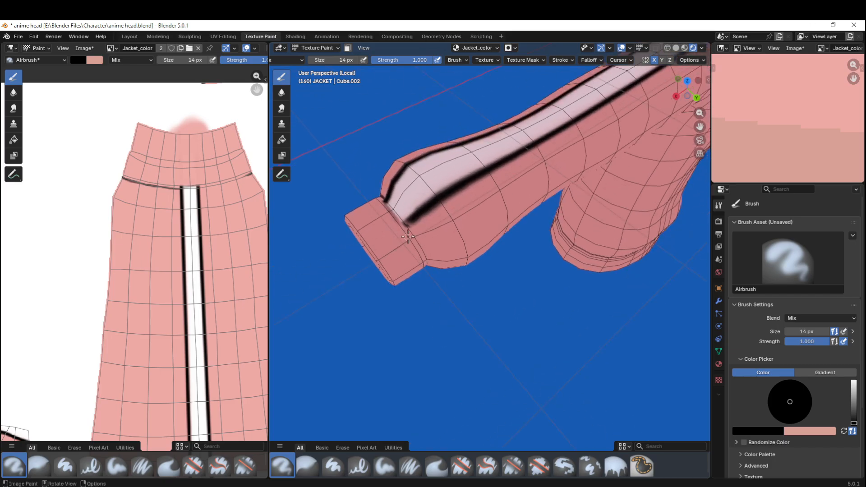
key("ctrl+z")
left_click_drag(386, 200, 412, 236)
key("ctrl+z")
left_click_drag(386, 200, 410, 234)
middle_click_drag(421, 230, 437, 254)
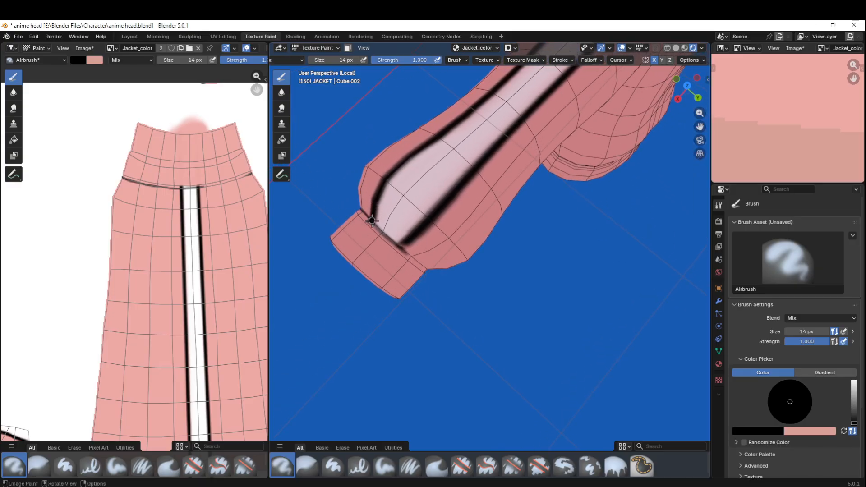
left_click_drag(372, 221, 415, 253)
- Continue the black cuff seam line down the back of the sleeve to its underside
middle_click_drag(416, 254, 422, 211)
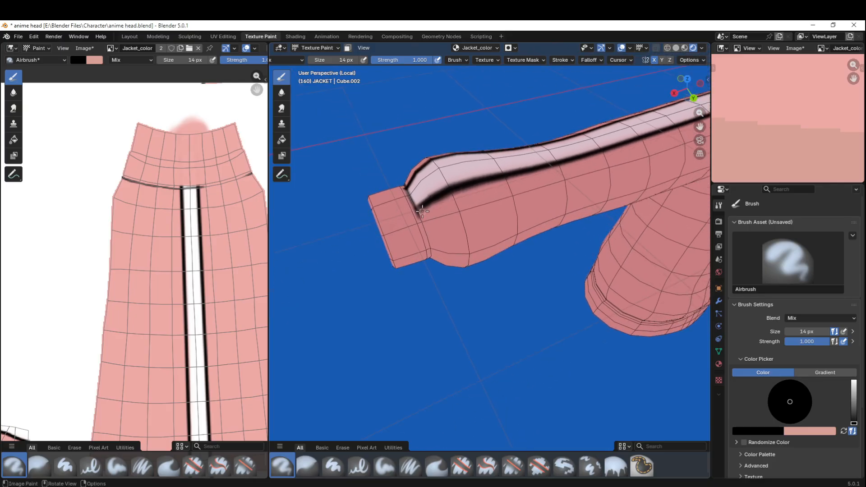
left_click_drag(420, 218, 434, 257)
mouse_move(434, 256)
middle_mouse_down()
mouse_move(421, 178)
mouse_move(460, 263)
middle_mouse_up()
left_click_drag(439, 281, 431, 336)
mouse_move(456, 254)
middle_mouse_down()
mouse_move(459, 343)
mouse_move(433, 237)
middle_mouse_up()
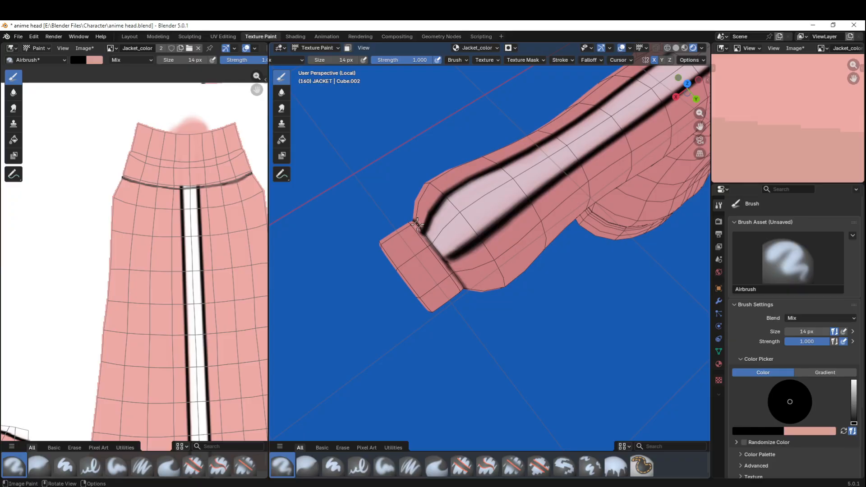
- Clean up the cuff seam line at the stripe's end with sampled pink and black, and resample the jacket pink
key("s")
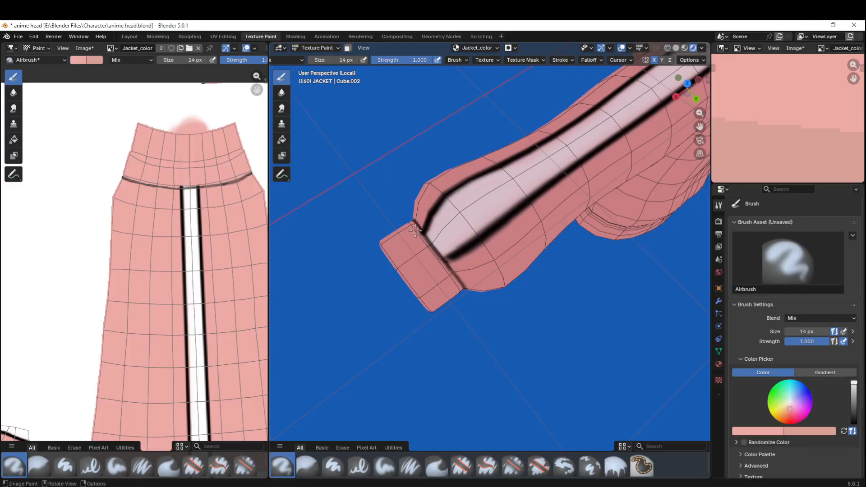
left_click_drag(422, 237, 444, 269)
key("s")
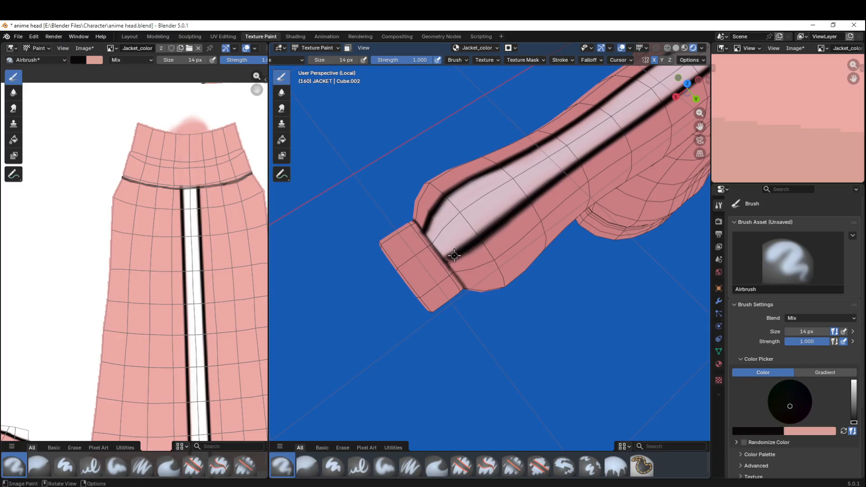
left_click_drag(454, 256, 446, 260)
key("shift+x")
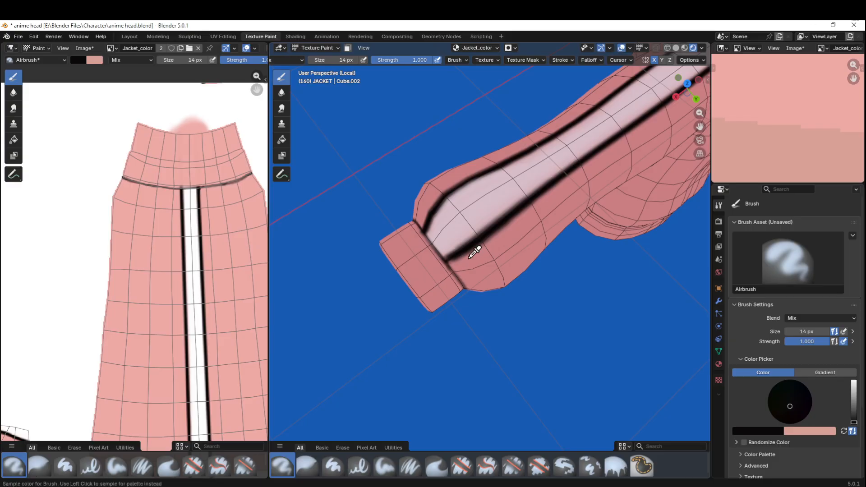
left_click(470, 258)
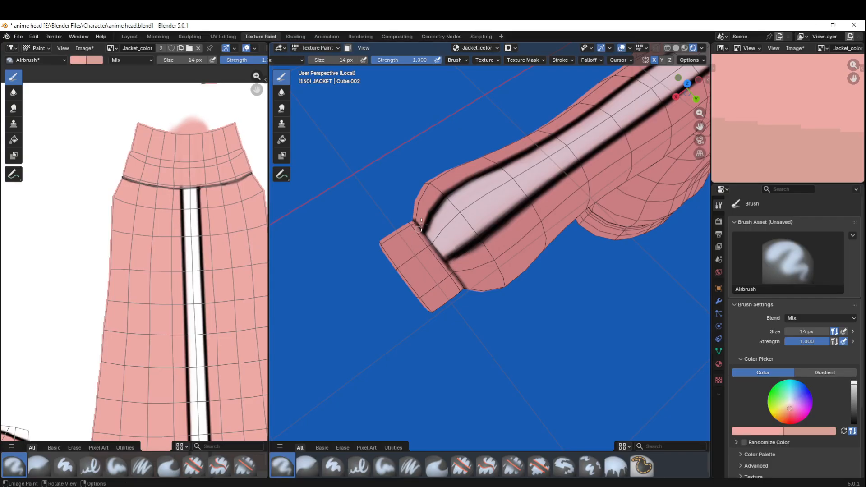
- Bring the whole jacket into view and display bochii.png in the reference view
middle_click_drag(477, 217, 540, 288)
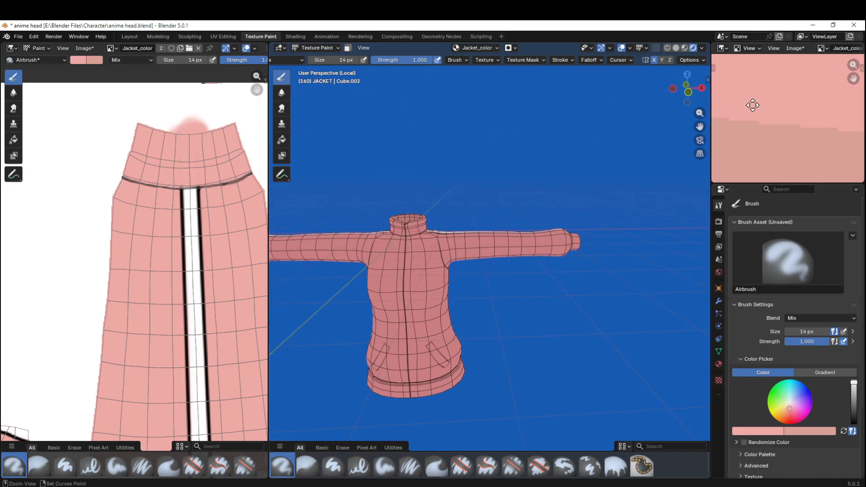
middle_click_drag(754, 104, 770, 138, "ctrl")
left_click(822, 47)
left_click(749, 71)
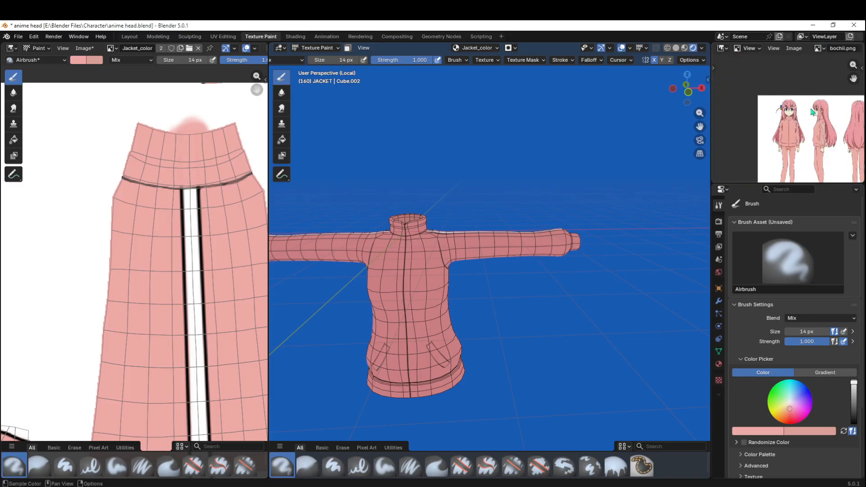
- Hide the wireframe overlay on the jacket in the 3D viewport while keeping the other overlays on
middle_click_drag(811, 147, 830, 120, "ctrl")
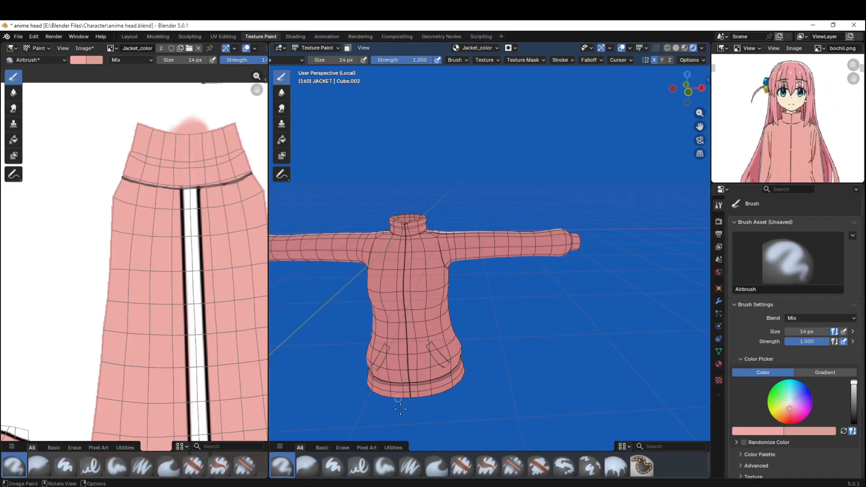
scroll(468, 313, "down", 4)
key("Tab")
scroll(483, 292, "up", 5)
scroll(483, 292, "down", 2)
key("Tab")
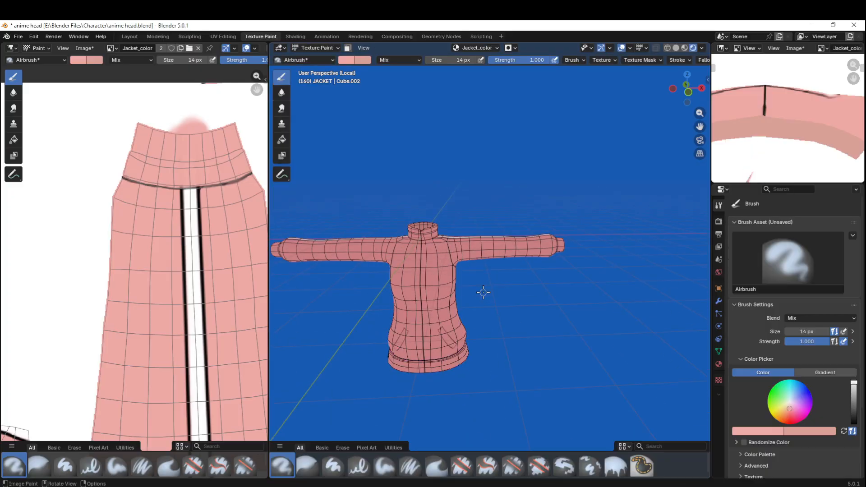
left_click(625, 51)
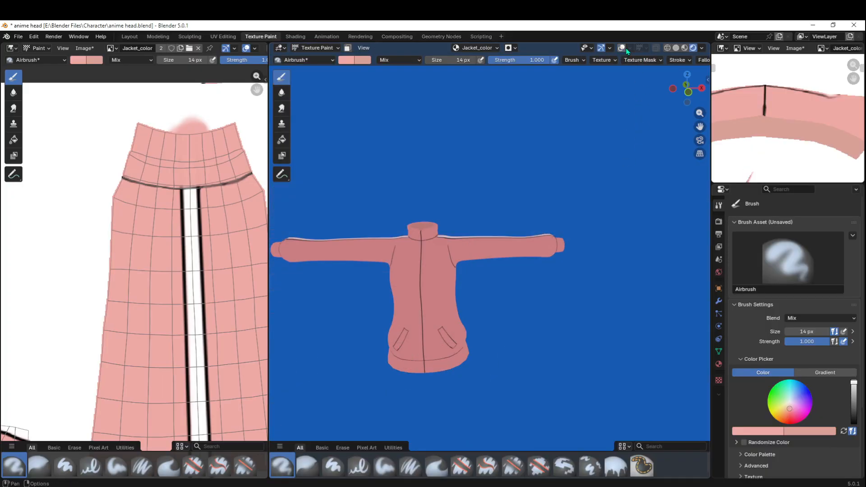
left_click(624, 50)
left_click(624, 50)
left_click(623, 51)
left_click(630, 48)
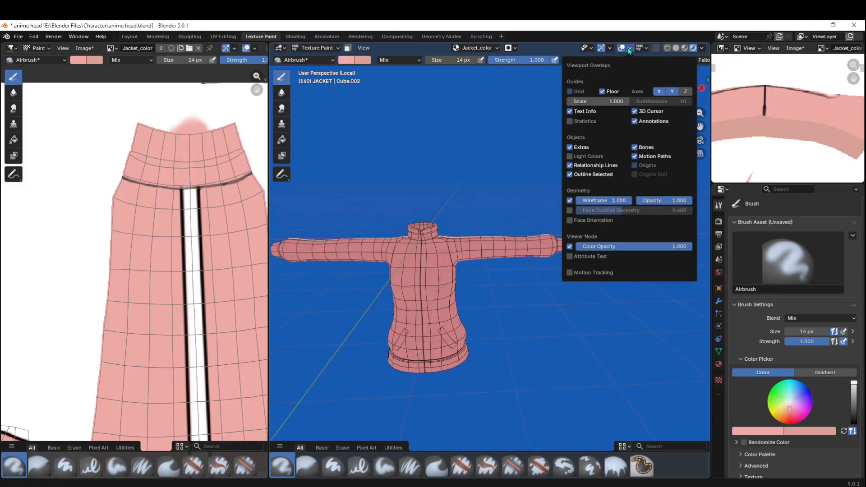
left_click(570, 201)
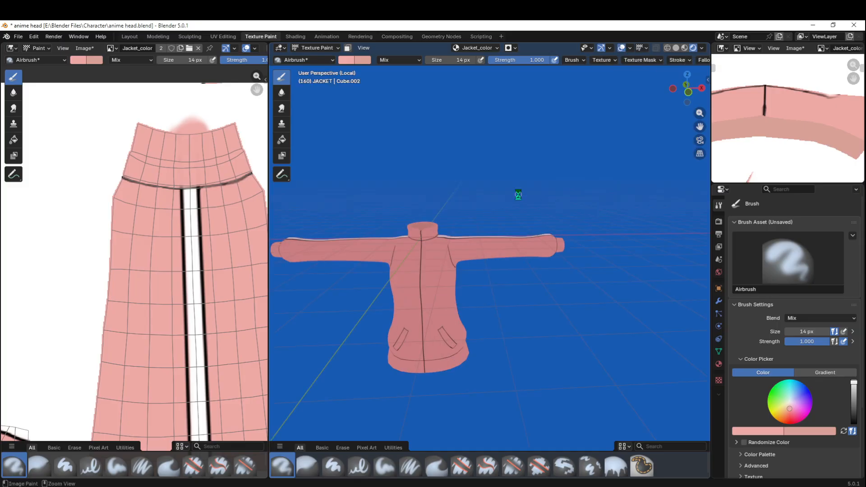
- Save the file and leave local view so the whole character is shown with the jacket
key("ctrl+s")
key("slash")
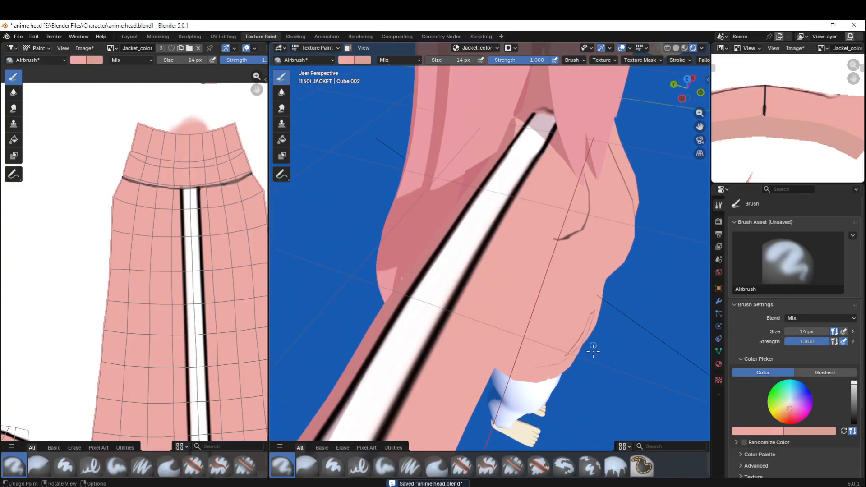
middle_click_drag(594, 350, 567, 305)
key("ctrl+s")
- Examine the jacket on the full character, from the collar and shoulder seams down to the pockets and hem
scroll(538, 284, "down", 3)
middle_click_drag(513, 248, 529, 302, "shift")
scroll(536, 267, "up", 6)
scroll(536, 265, "down", 3)
middle_click_drag(536, 264, 565, 294, "shift")
scroll(551, 253, "up", 3)
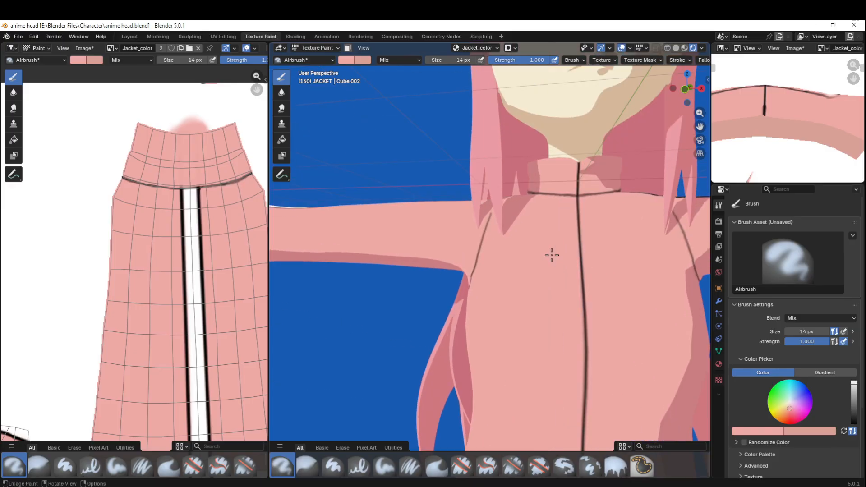
middle_click_drag(551, 253, 563, 245, "shift")
scroll(549, 241, "up", 2)
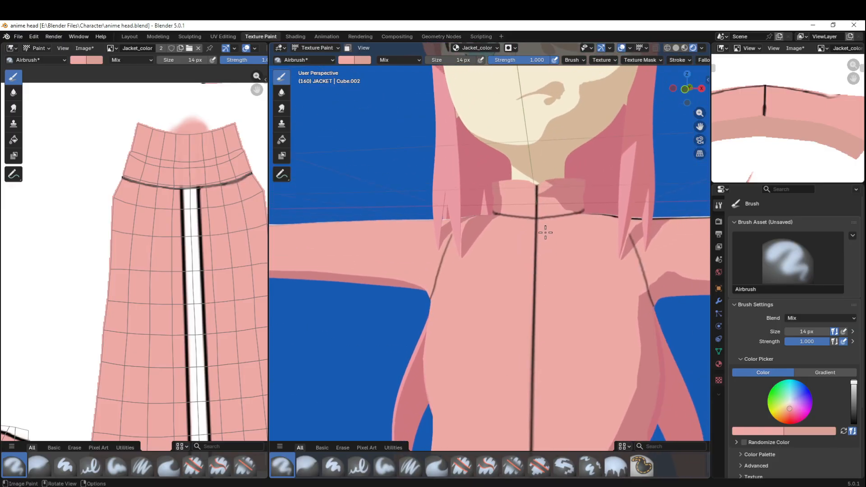
scroll(546, 233, "down", 4)
key("Tab")
scroll(548, 243, "down", 3)
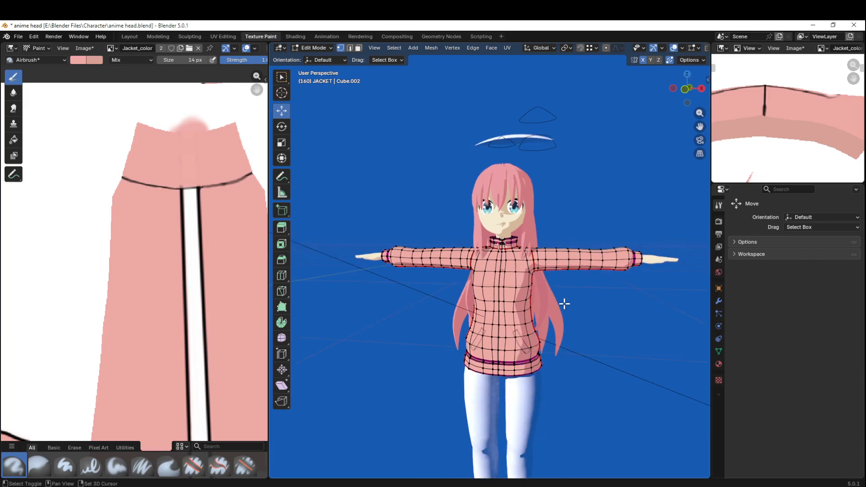
key("Tab")
scroll(565, 312, "up", 3)
mouse_move(565, 327)
middle_mouse_down("shift")
mouse_move(555, 244)
mouse_move(518, 203)
middle_mouse_up("shift")
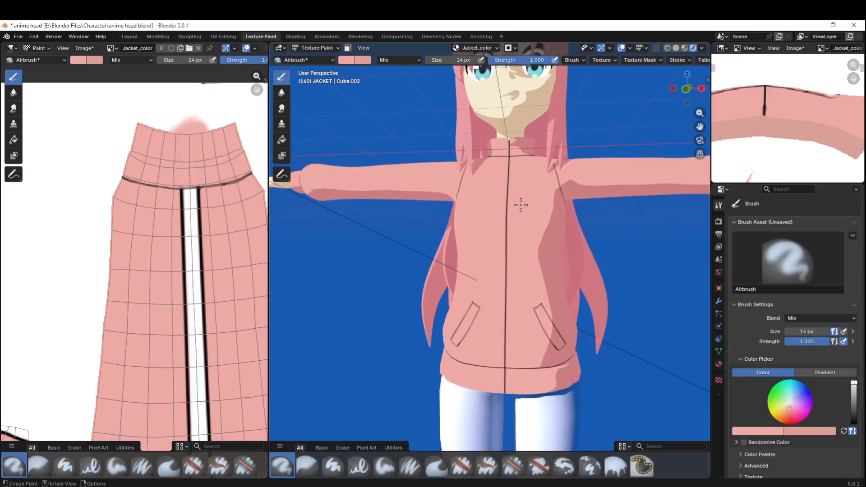
- Examine the jacket's front panel in the Jacket_color texture, including its zipper line, pockets and hem line
scroll(121, 283, "down", 2)
middle_click_drag(115, 302, 177, 206)
scroll(93, 274, "up", 2)
middle_click_drag(90, 276, 248, 230)
middle_click_drag(180, 243, 1, 224)
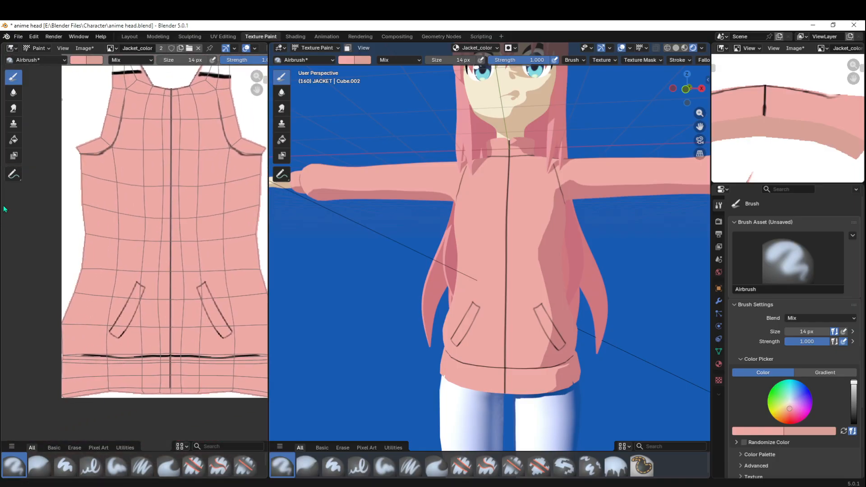
scroll(188, 223, "up", 1)
middle_click_drag(199, 212, 203, 235)
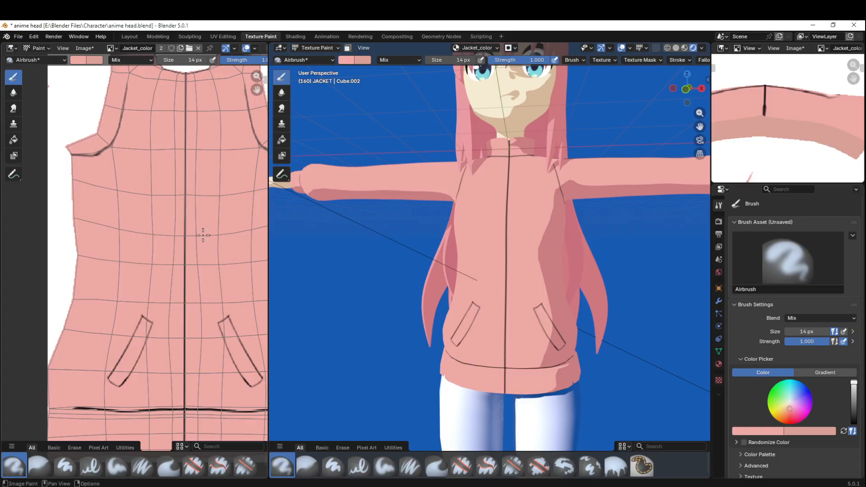
scroll(198, 217, "down", 1)
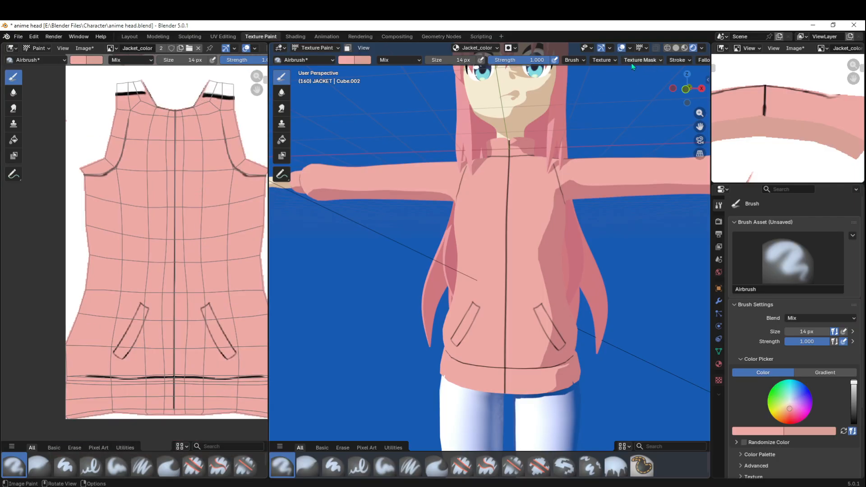
- Set the brush's stroke method to Line and its colour to near-white
left_click(602, 62)
mouse_move(581, 62)
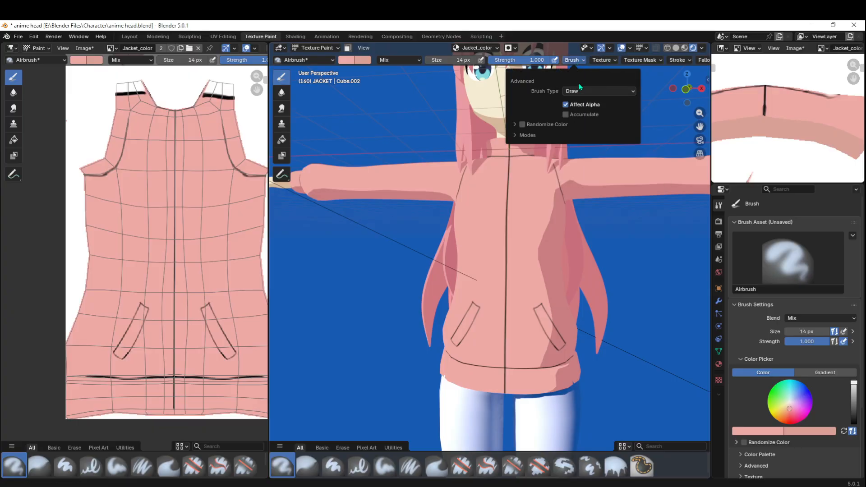
mouse_move(673, 61)
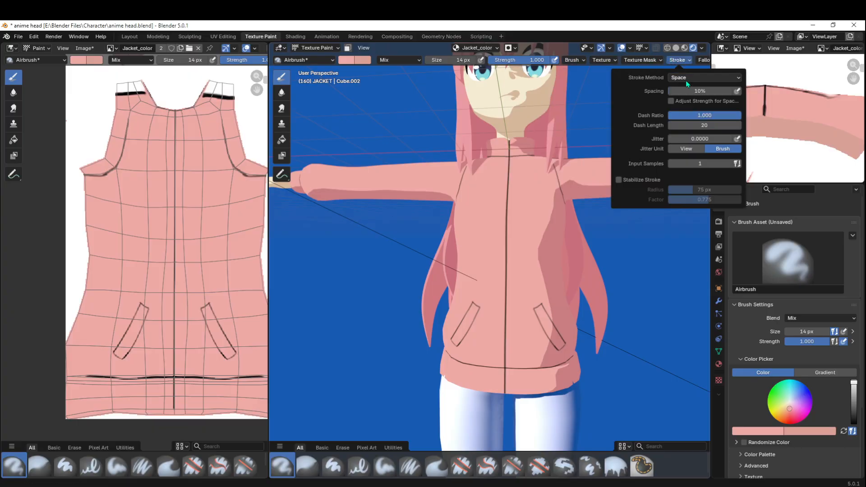
left_click(688, 77)
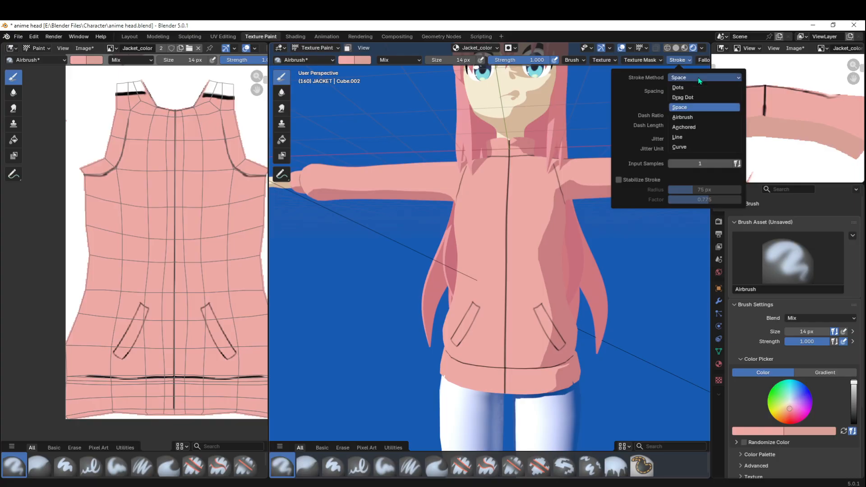
left_click(690, 139)
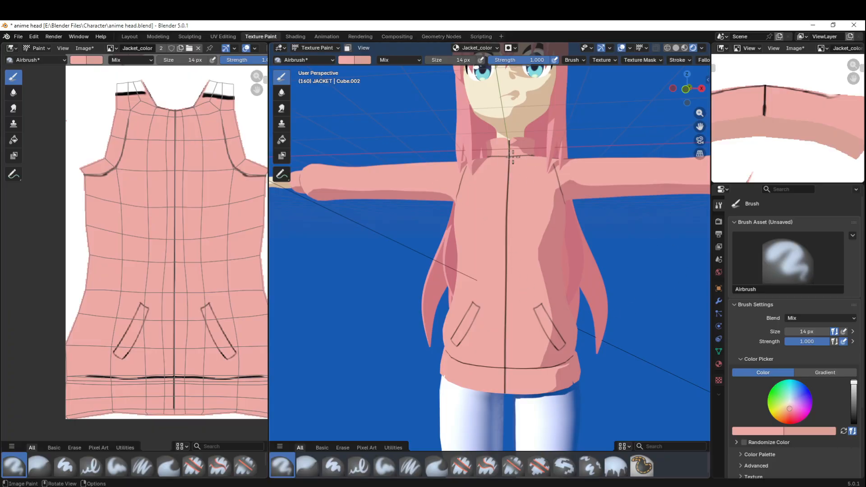
middle_click_drag(513, 159, 523, 140)
scroll(522, 161, "up", 1)
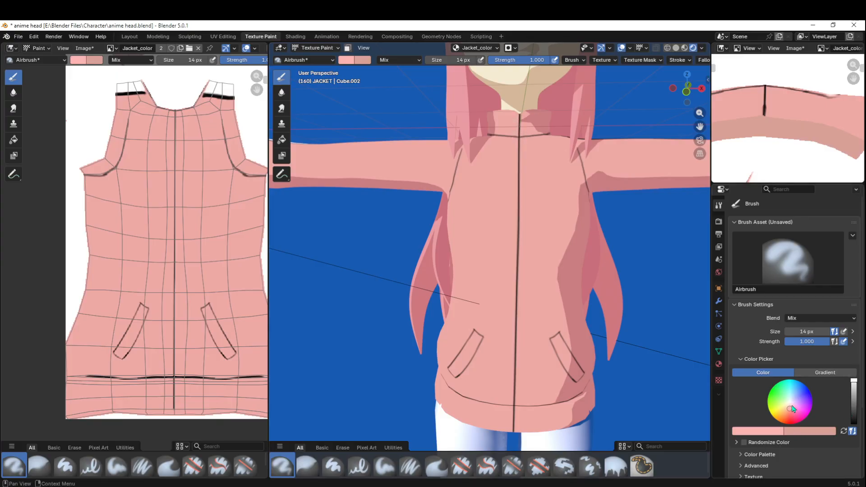
left_click_drag(792, 407, 791, 403)
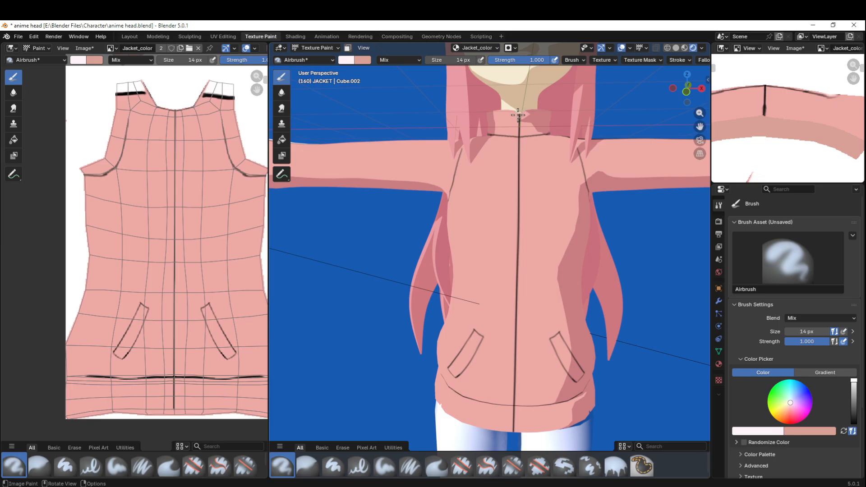
- Try a straight near-white line down the jacket's front zipper, first at 14 px and again with the brush reduced to 8 px
left_click_drag(519, 115, 512, 436)
key("ctrl+z")
scroll(683, 61, "down", 5)
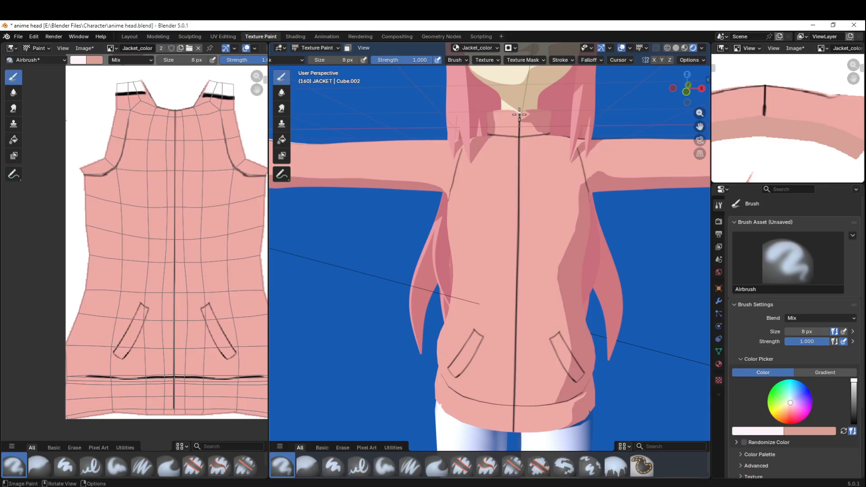
mouse_move(519, 115)
left_mouse_down()
mouse_move(490, 388)
mouse_move(501, 437)
mouse_move(511, 439)
left_mouse_up()
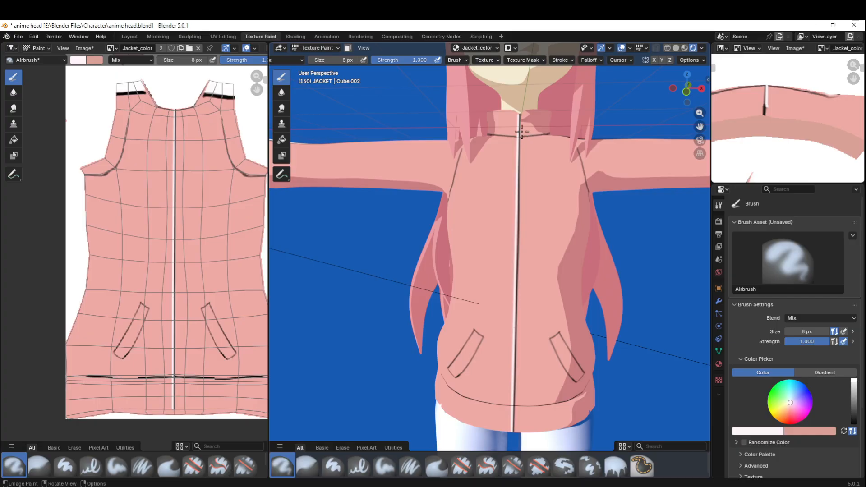
scroll(522, 128, "up", 3)
middle_click_drag(539, 156, 540, 240, "shift")
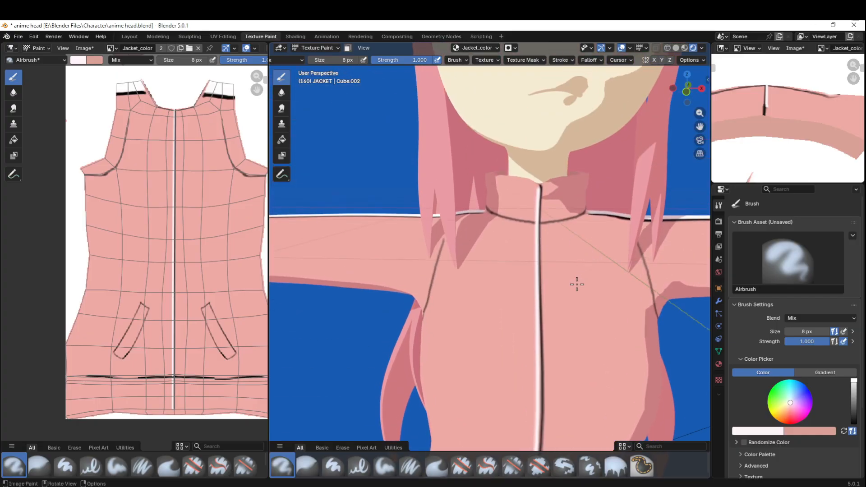
middle_click_drag(577, 284, 565, 263)
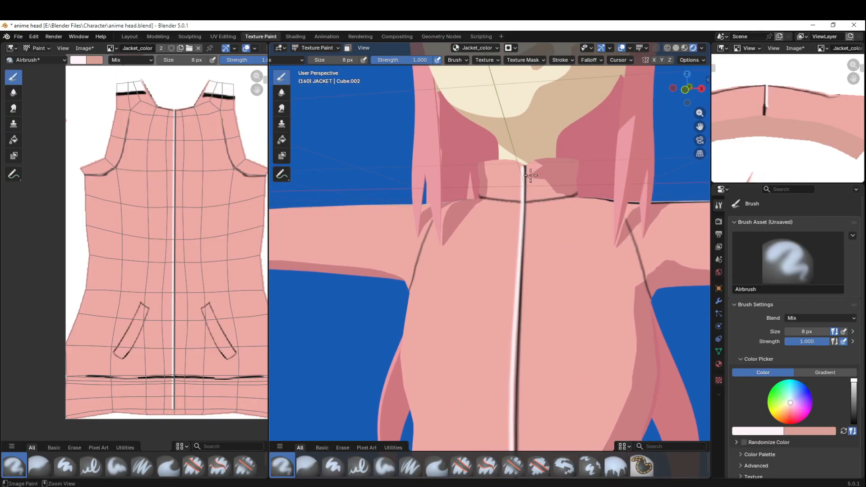
key("ctrl+z")
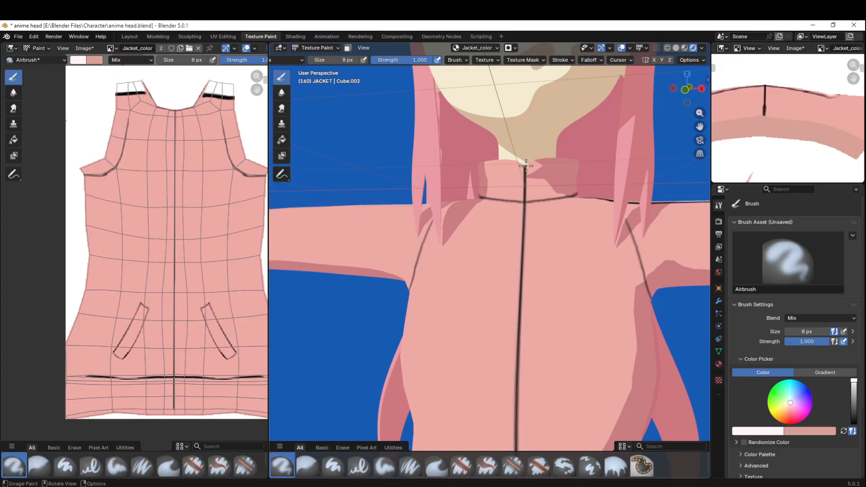
- In front orthographic view, paint a straight 8 px near-white line down the zipper from the collar to the hem
scroll(525, 166, "down", 5)
middle_click_drag(501, 221, 520, 158, "shift")
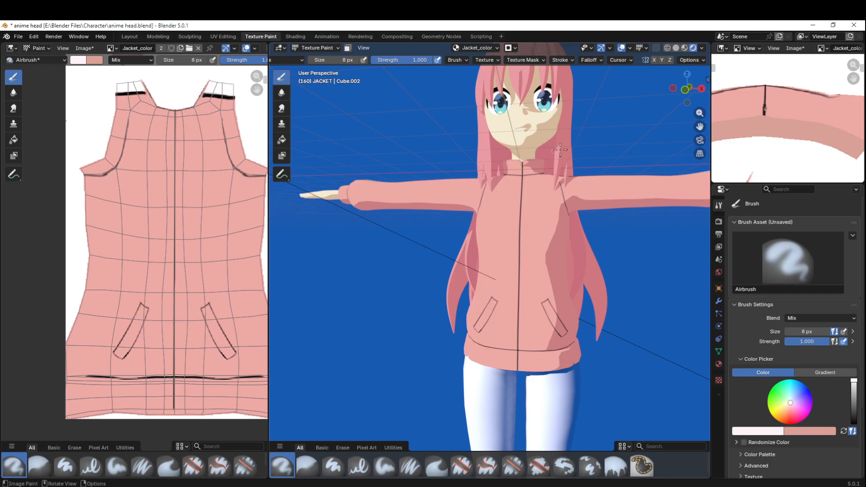
left_click(685, 90)
scroll(547, 135, "up", 3)
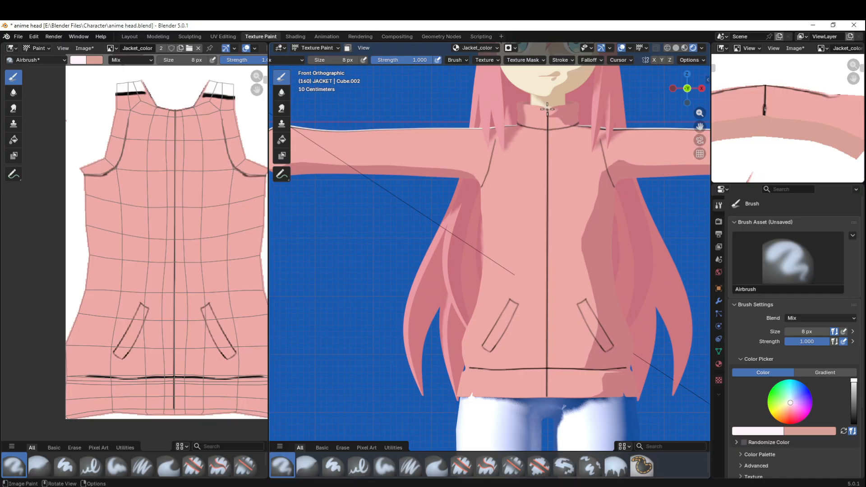
left_click_drag(548, 109, 548, 399)
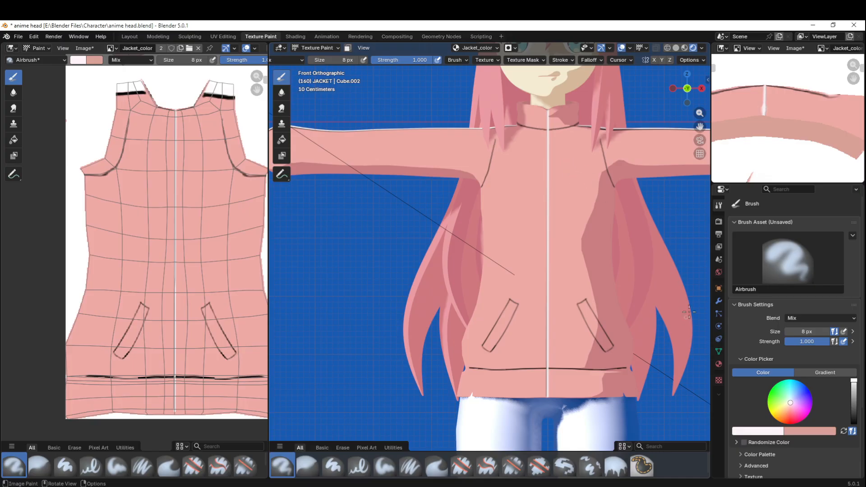
- Paint a straight 6 px black line along the left edge of the white zipper line from collar to hem
left_click_drag(855, 389, 854, 424)
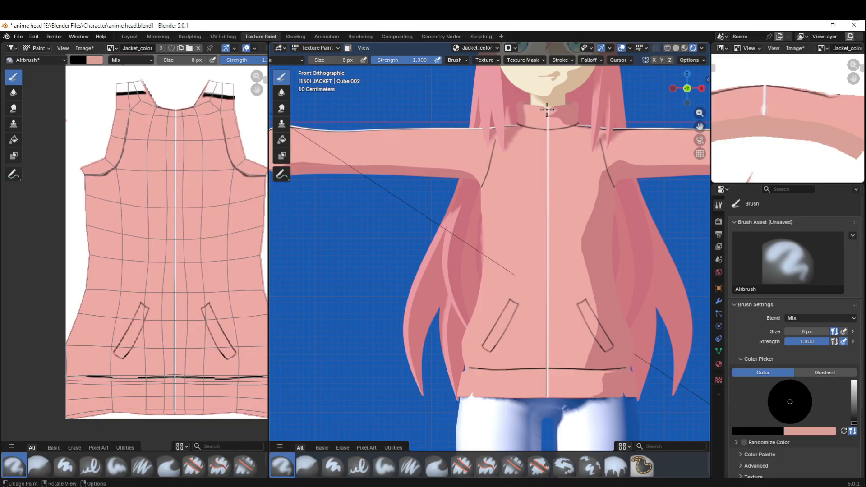
left_click_drag(550, 355, 547, 400)
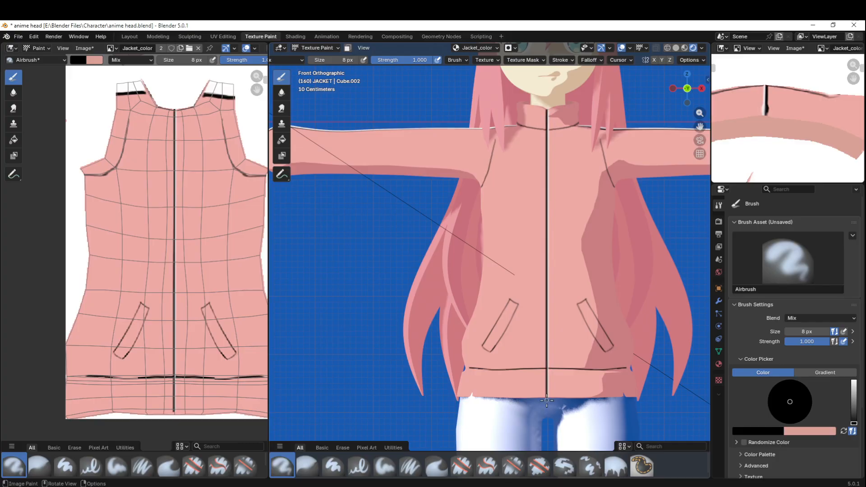
key("ctrl+z")
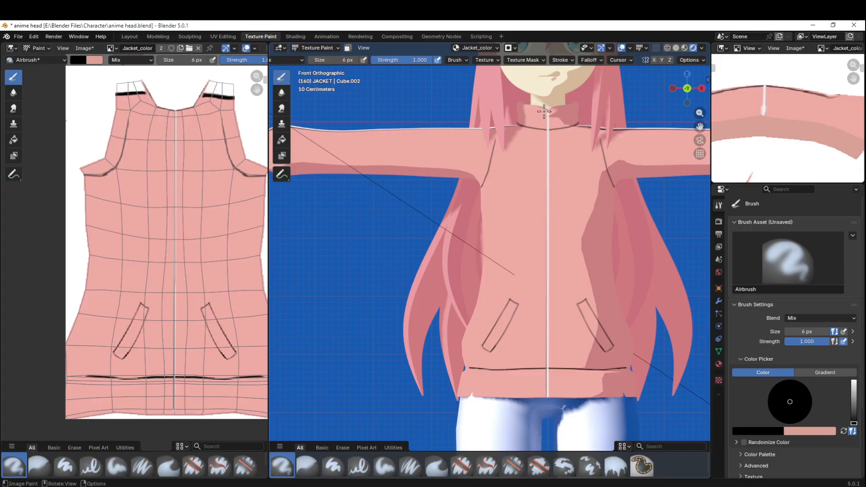
left_click_drag(547, 110, 545, 397)
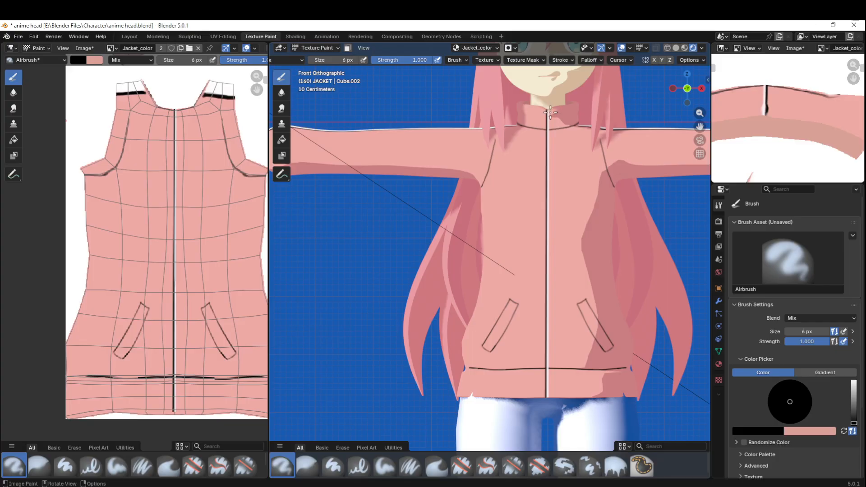
- Paint a matching 6 px black line along the zipper's right edge, redoing the first stroke, and check it at the hem
left_click_drag(549, 110, 550, 400)
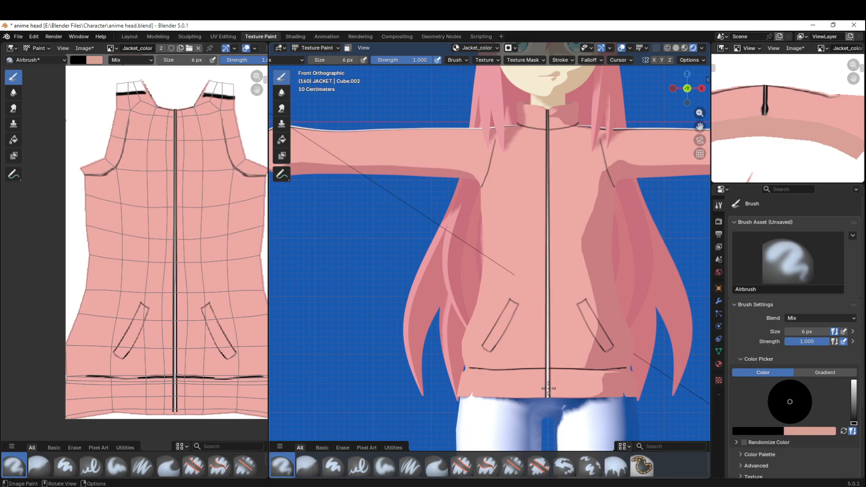
key("ctrl+z")
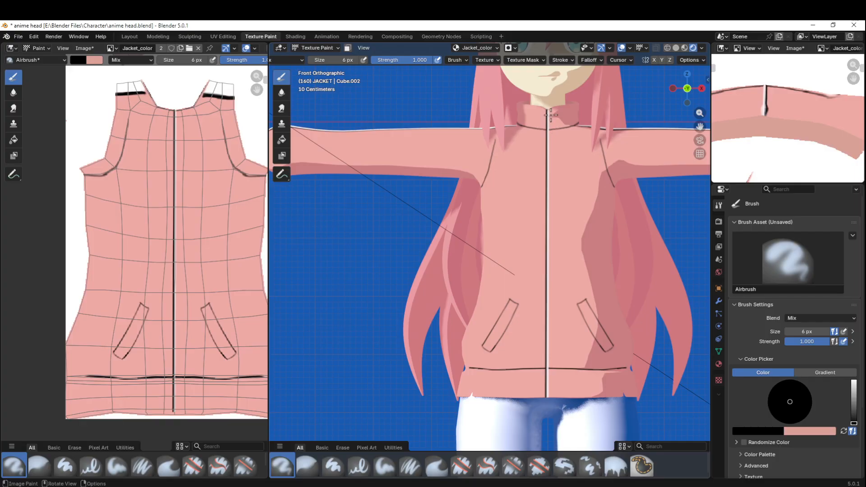
left_click_drag(549, 109, 548, 403)
scroll(568, 247, "up", 3)
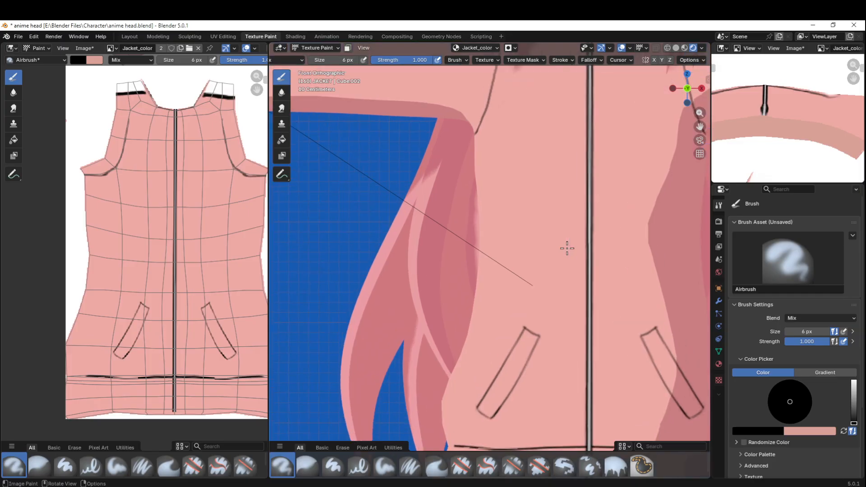
middle_click_drag(609, 295, 559, 170, "shift")
middle_click_drag(561, 236, 474, 290)
middle_click_drag(575, 296, 560, 292)
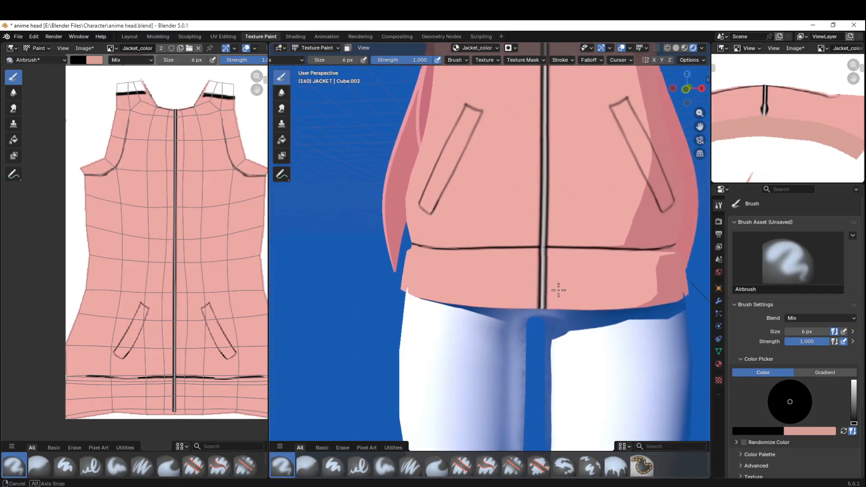
- Select the centre-front vertices of the jacket's hem band, where the zipper ends, and move them slightly to align the zipper
scroll(570, 207, "down", 4)
middle_click_drag(570, 206, 565, 223, "shift")
scroll(536, 307, "up", 3)
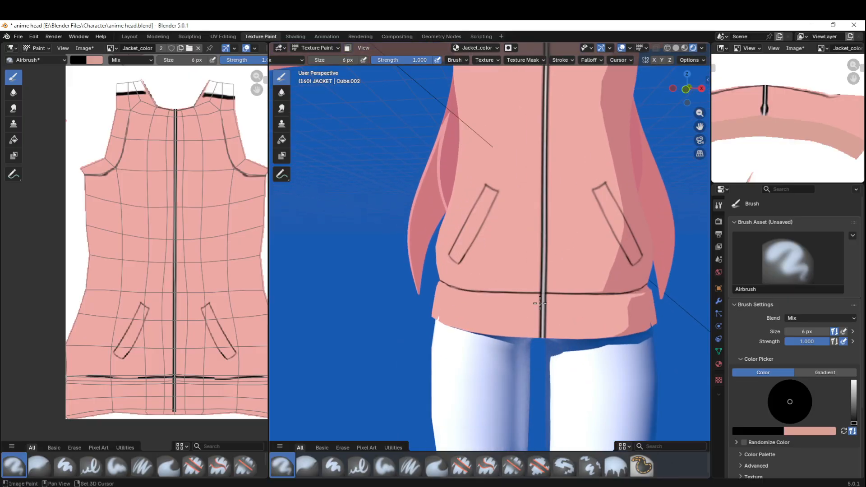
middle_click_drag(561, 318, 568, 241, "shift")
scroll(557, 210, "up", 3)
scroll(557, 211, "down", 3)
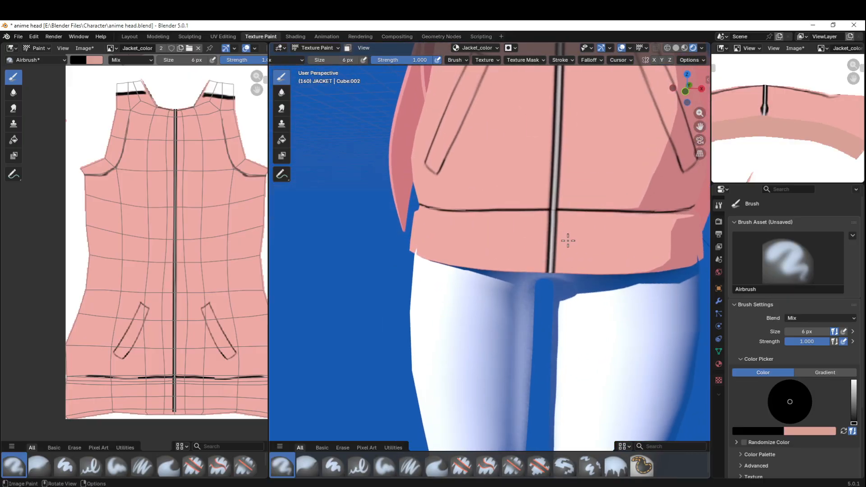
key("Tab")
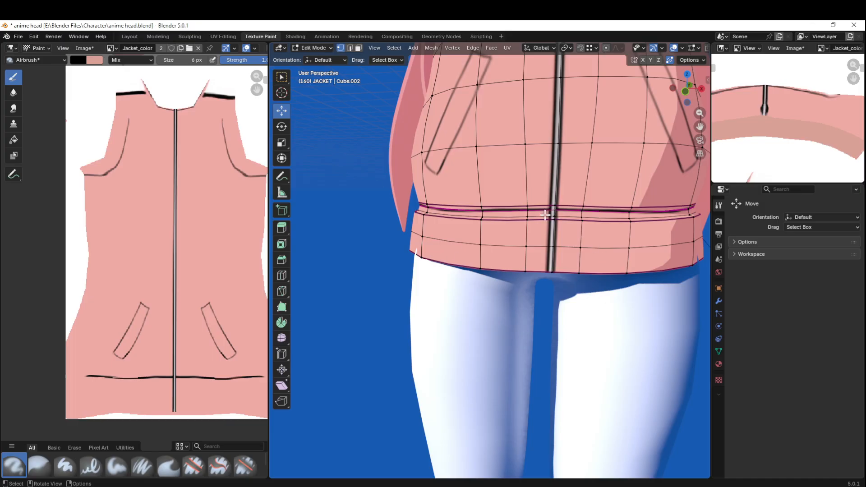
left_click(554, 216)
key("g")
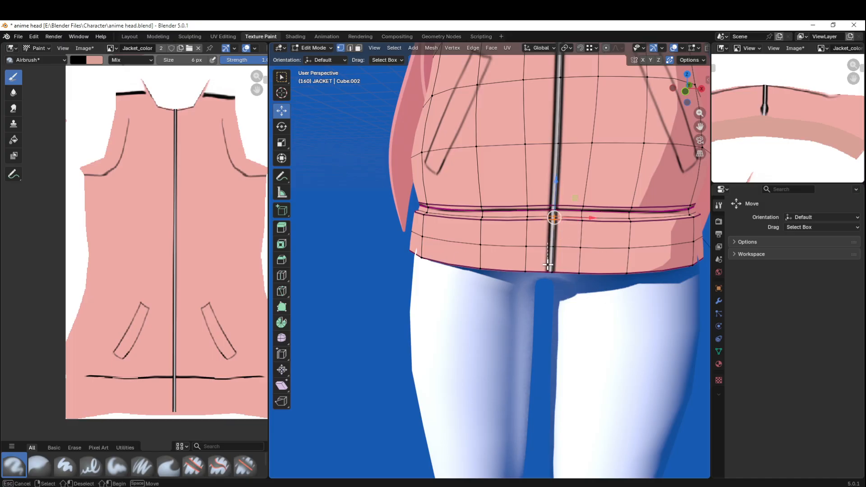
left_click_drag(594, 239, 594, 238)
scroll(560, 239, "down", 4)
key("Tab")
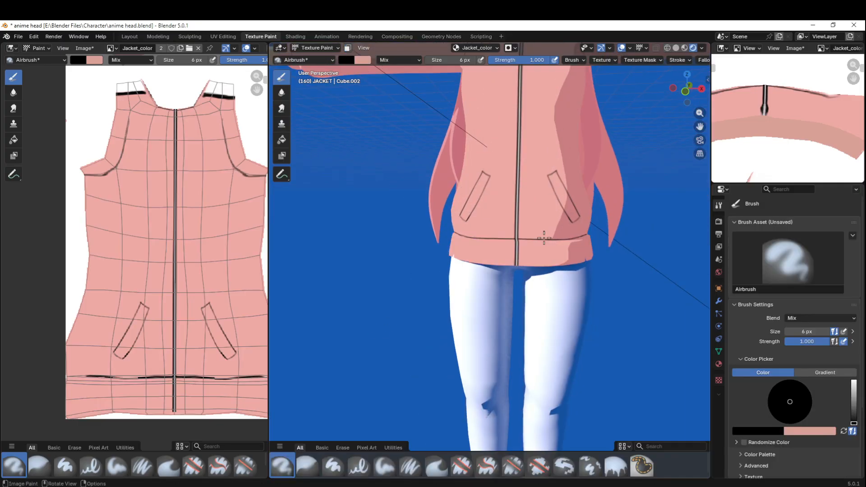
scroll(544, 239, "down", 2)
scroll(535, 238, "up", 2)
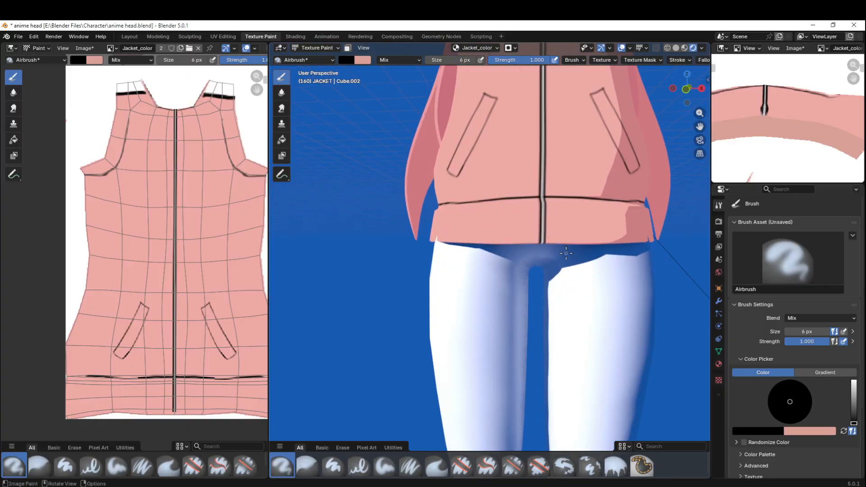
- Compare the hem in Edit Mode and Texture Paint, and nudge the centre-front hem band vertices slightly from a side angle
key("Tab")
key("Tab")
key("Tab")
key("Tab")
key("Tab")
key("Tab")
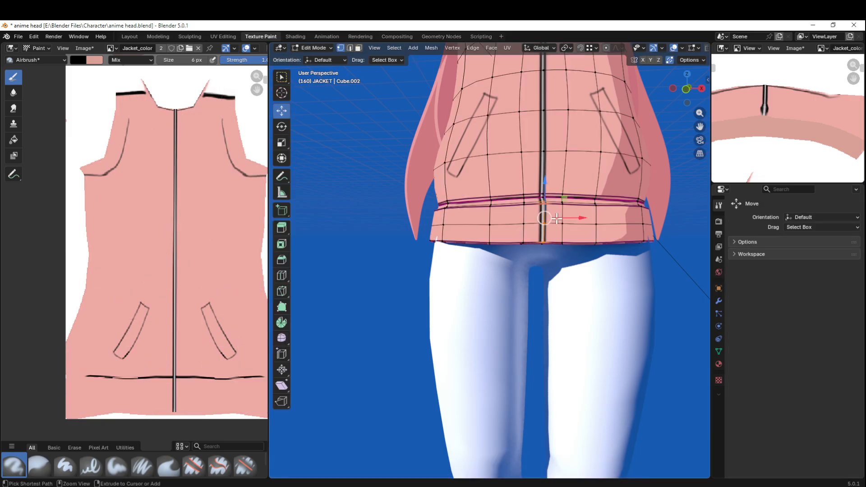
middle_click_drag(556, 219, 462, 227)
left_click_drag(462, 223, 457, 227)
middle_click_drag(457, 227, 533, 235)
key("Tab")
scroll(590, 253, "up", 3)
middle_click_drag(589, 222, 548, 215)
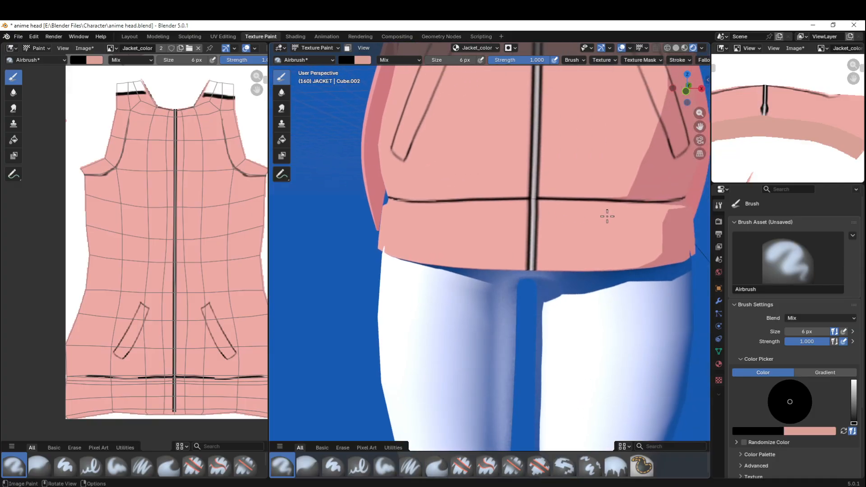
middle_click_drag(606, 215, 585, 213)
scroll(585, 213, "down", 8)
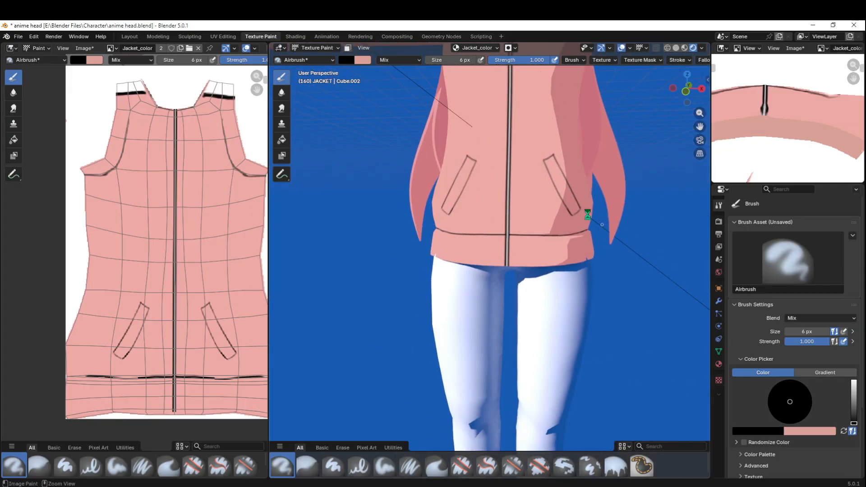
- Save the Blender file and switch the jacket from Texture Paint to Object Mode
key("ctrl+s")
scroll(546, 229, "up", 3)
mouse_move(560, 275)
middle_mouse_down("shift")
mouse_move(544, 185)
mouse_move(547, 274)
mouse_move(542, 203)
middle_mouse_up("shift")
key("Tab")
key("Tab")
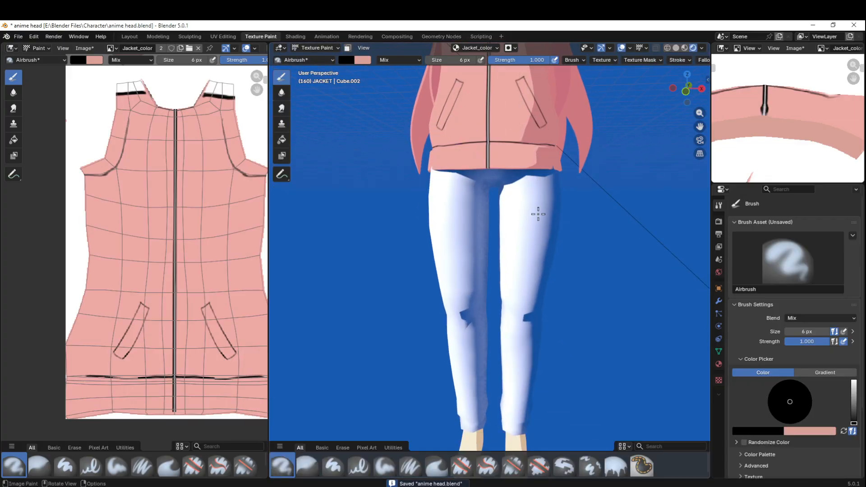
left_click(315, 48)
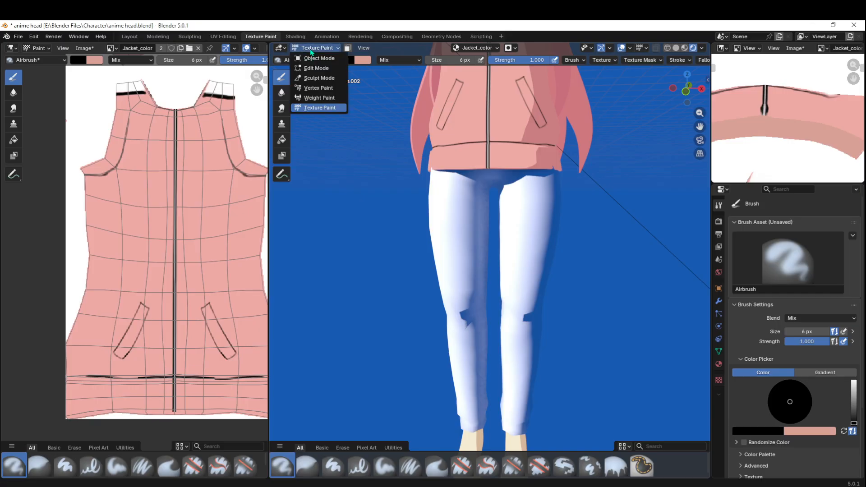
left_click(310, 54)
- Save the jacket texture as the PNG image Jacket_color.png in the Character folder and save the Blender file again
scroll(203, 203, "down", 3)
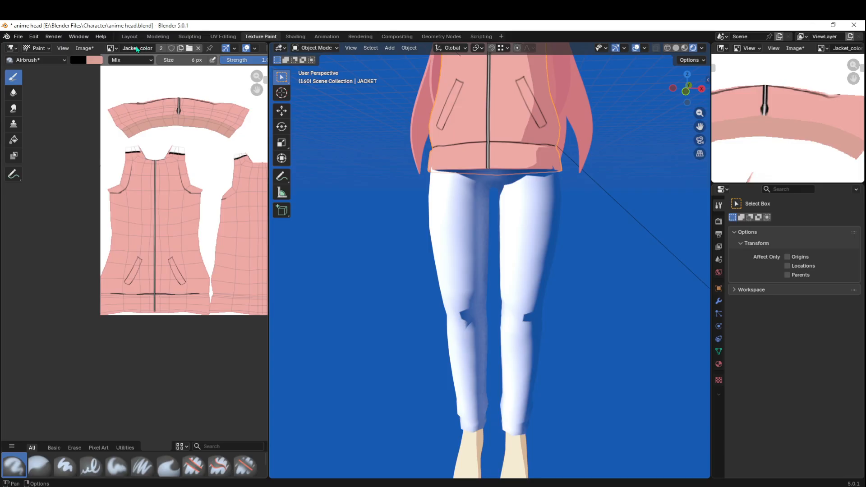
left_click(89, 49)
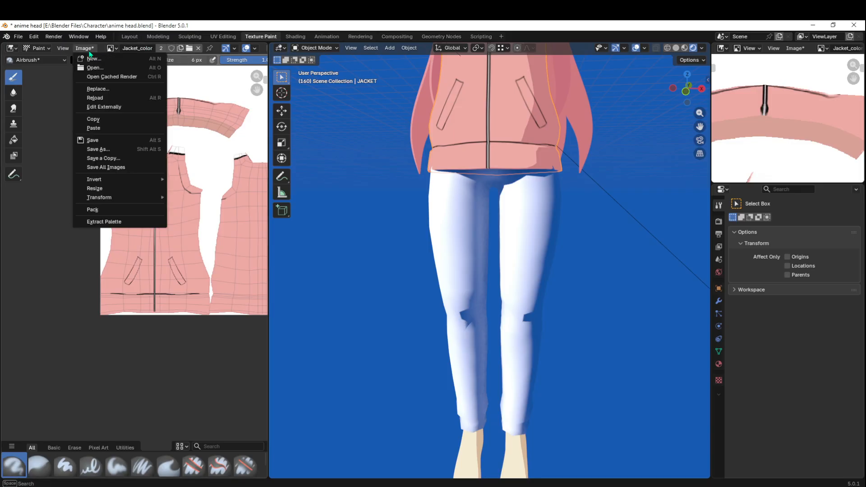
left_click(99, 143)
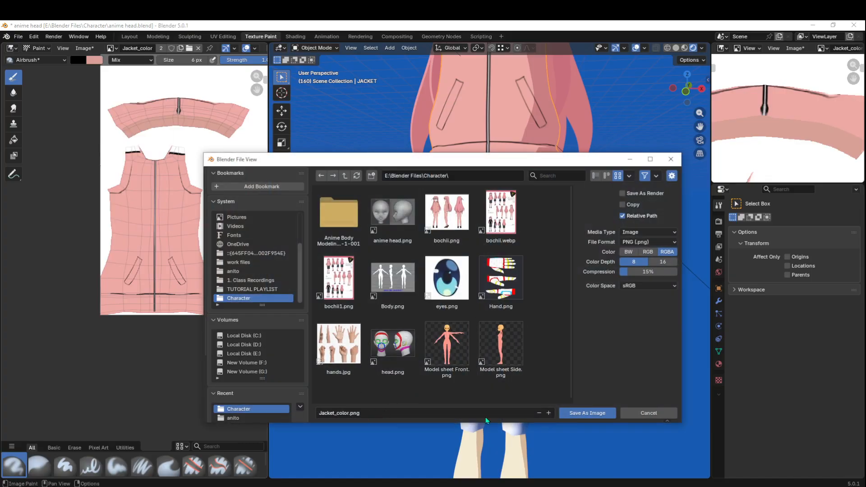
left_click(583, 413)
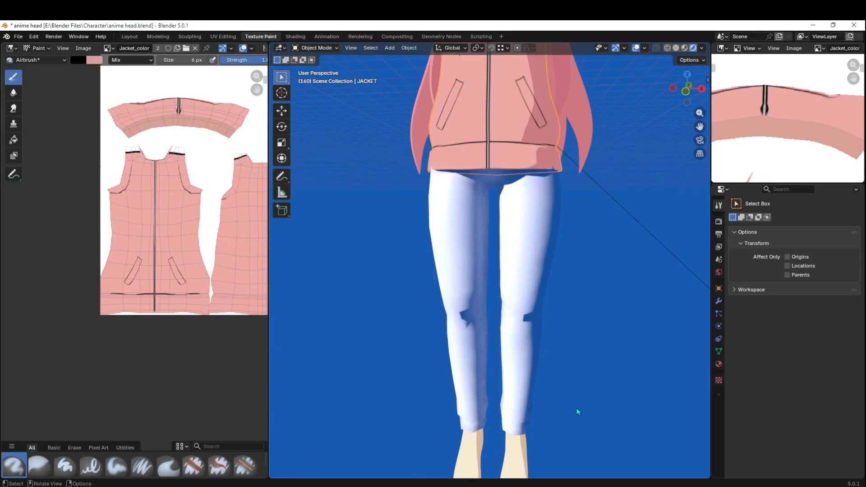
key("ctrl+s")
scroll(555, 240, "down", 6)
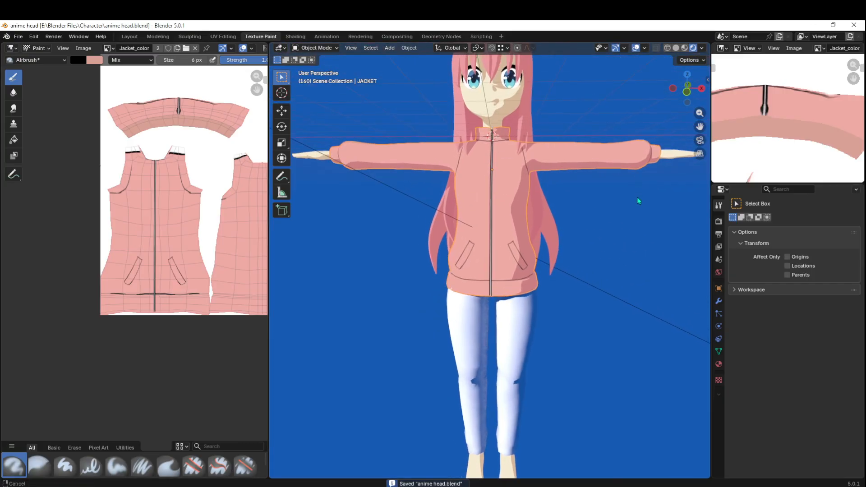
scroll(573, 242, "up", 4)
scroll(561, 223, "down", 4)
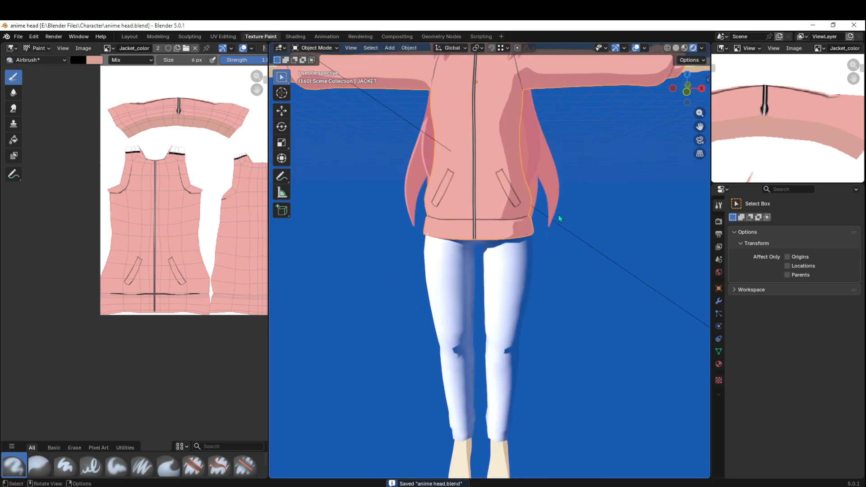
scroll(788, 59, "down", 1)
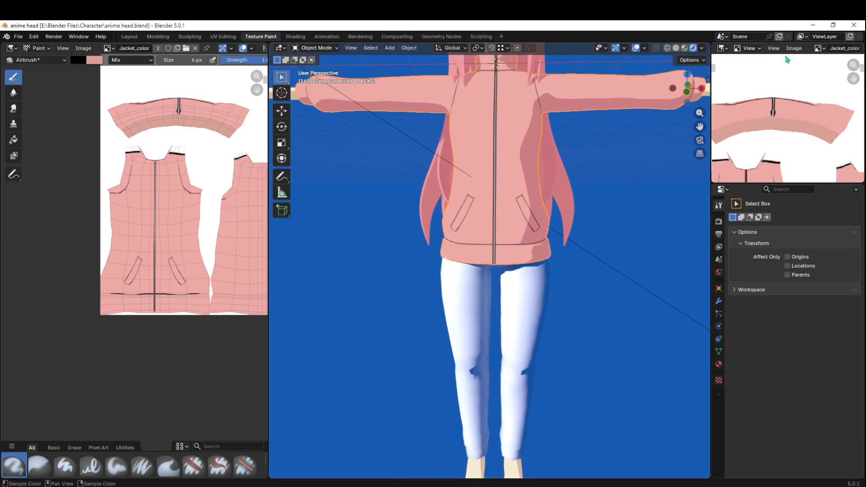
- Show the bochii.png reference in the small image editor and frame the jacket for comparison with the model
left_click(820, 48)
left_click(747, 71)
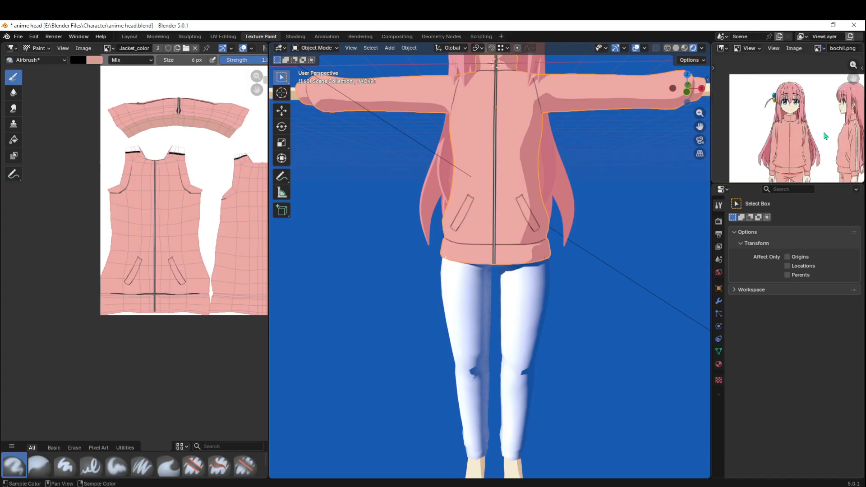
scroll(807, 153, "up", 3)
middle_click_drag(795, 171, 786, 144)
scroll(541, 151, "down", 5)
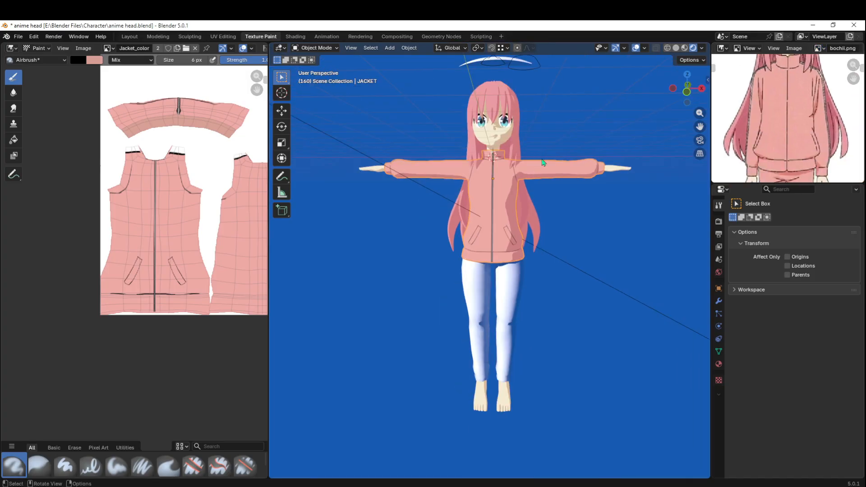
mouse_move(564, 182)
middle_mouse_down()
mouse_move(602, 192)
mouse_move(562, 186)
middle_mouse_up()
scroll(562, 187, "up", 3)
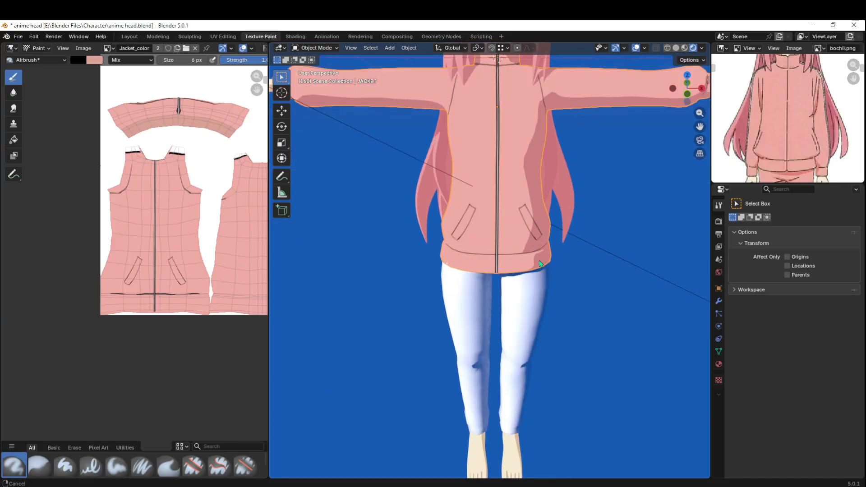
- Select the pants and enter Edit Mode on them in front orthographic view
middle_click_drag(549, 289, 543, 205, "shift")
scroll(537, 212, "down", 1)
left_click(515, 236)
middle_click_drag(537, 321, 543, 291, "shift")
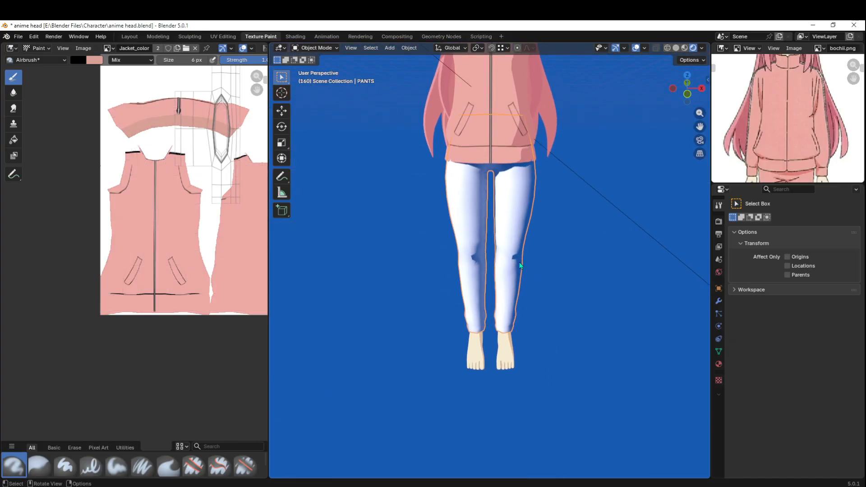
left_click(516, 234)
key("Tab")
left_click(687, 94)
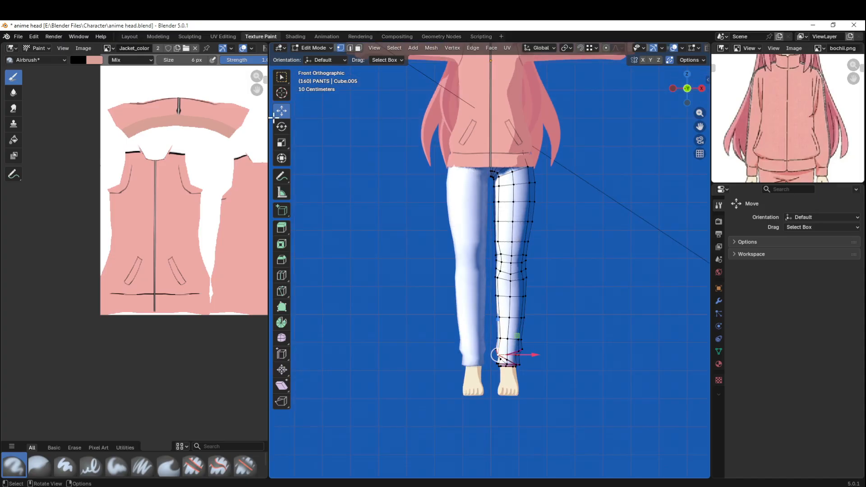
- Unlink the jacket texture from the image editor, select the whole pants mesh and show the pants' modifiers
middle_click_drag(213, 170, 128, 181)
left_click(195, 49)
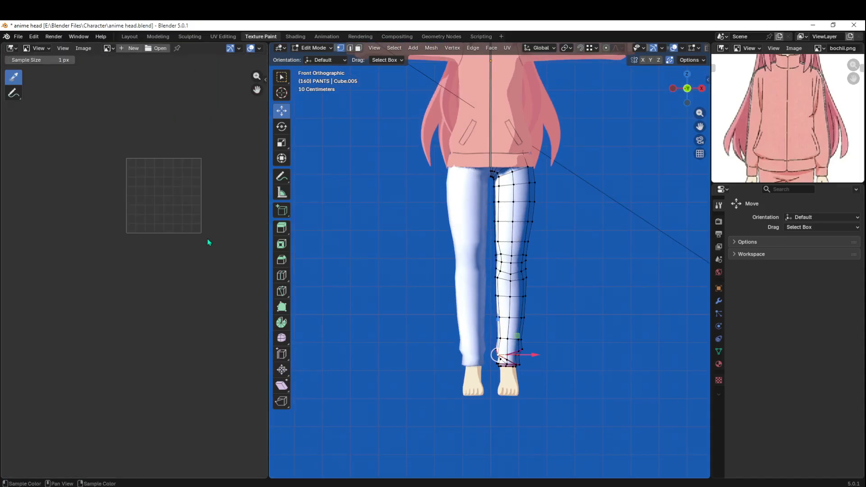
middle_click_drag(209, 242, 198, 262)
key("a")
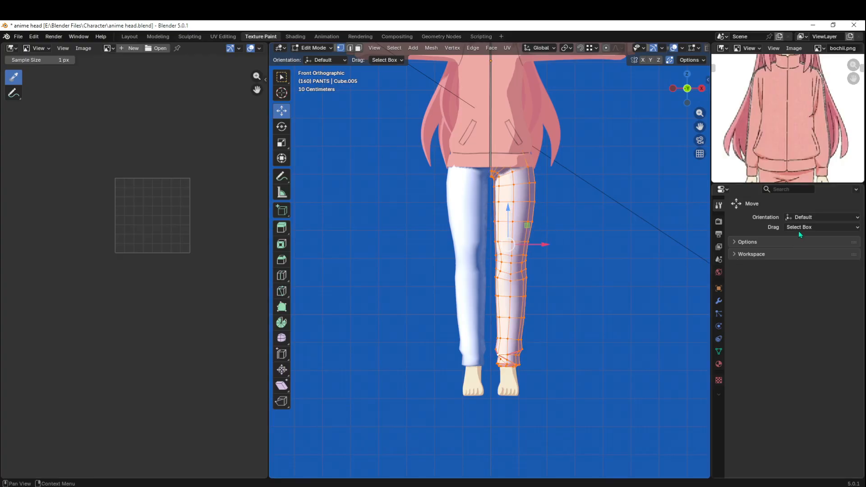
left_click(720, 302)
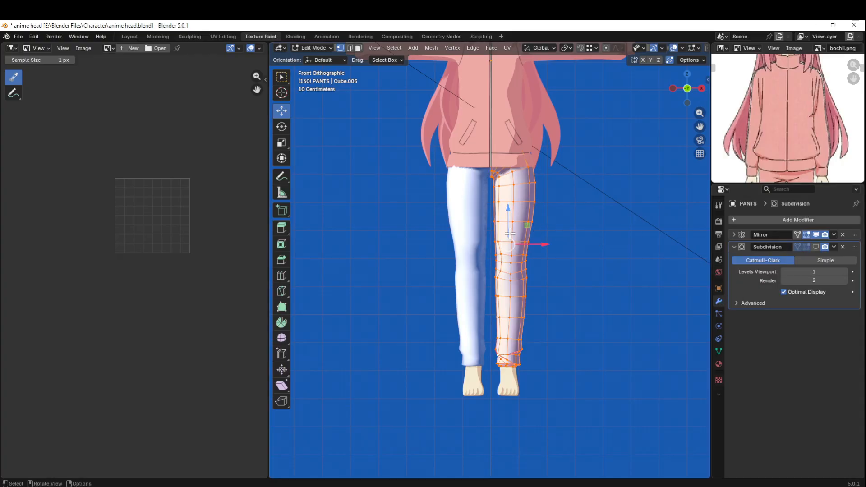
- Select the inner-leg edge line of the pants from the crotch down through the ankle cuff and mark it as a seam
scroll(543, 243, "up", 3)
middle_click_drag(544, 244, 565, 363)
left_click(484, 227, "alt")
middle_click_drag(600, 424, 441, 347, "shift")
left_click(577, 236, "alt+shift")
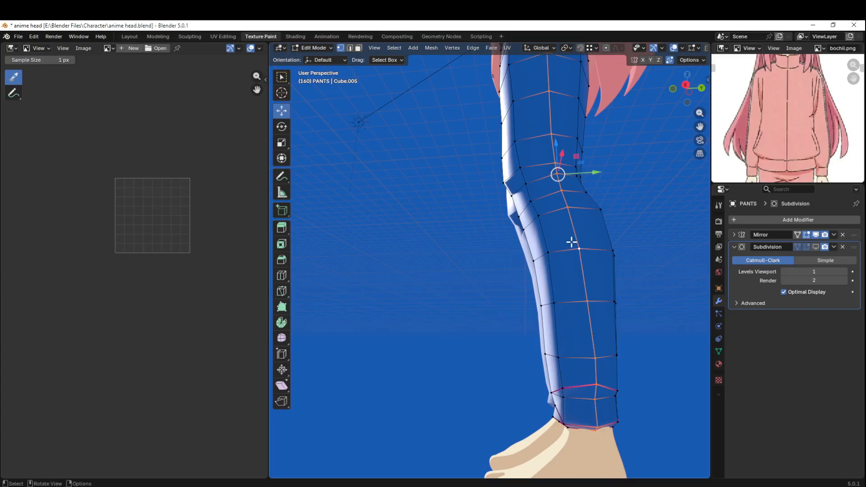
scroll(570, 247, "down", 4)
middle_click_drag(506, 306, 478, 264)
scroll(505, 254, "up", 2)
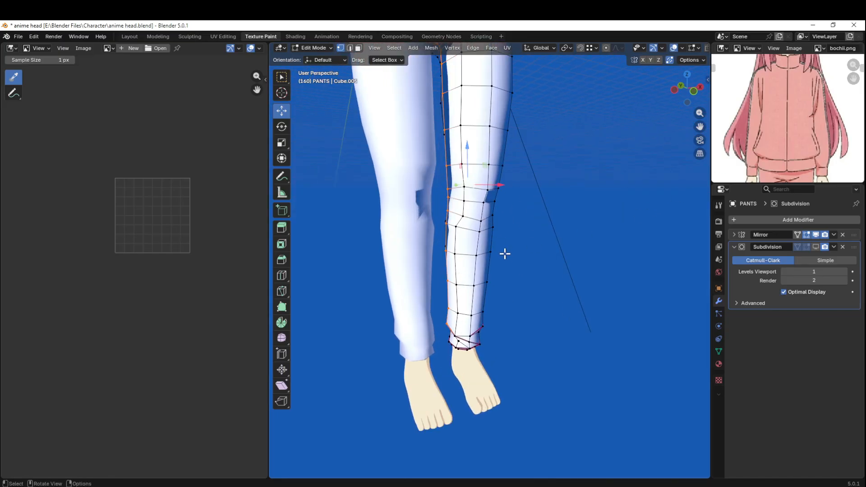
middle_click_drag(446, 168, 450, 267)
scroll(450, 268, "up", 2)
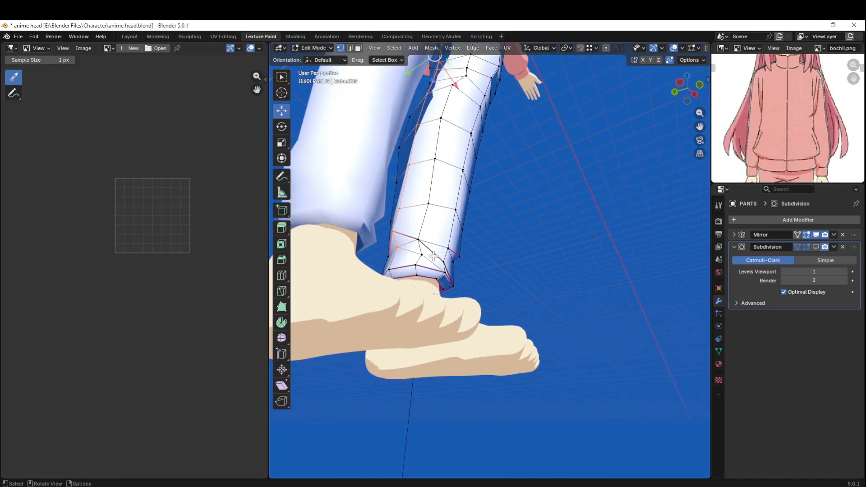
left_click(395, 261, "alt+shift")
middle_click_drag(452, 162, 477, 236)
key("ctrl+v")
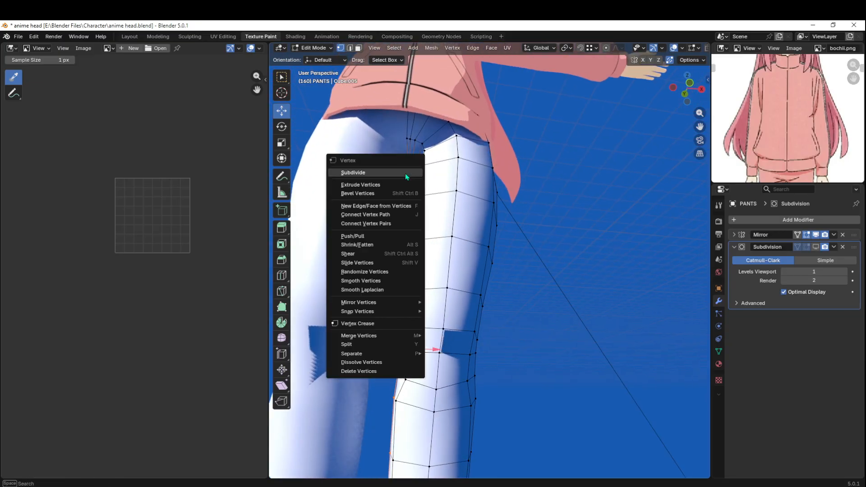
key("Escape")
key("2")
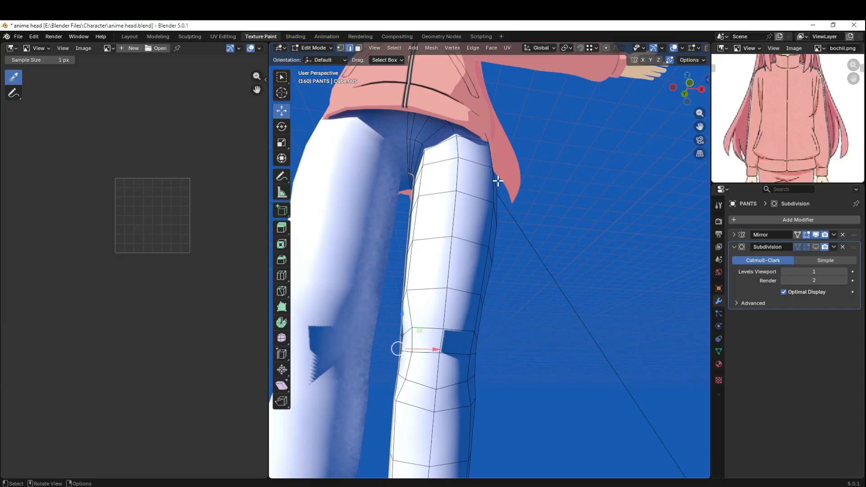
right_click(424, 181)
left_click(384, 335)
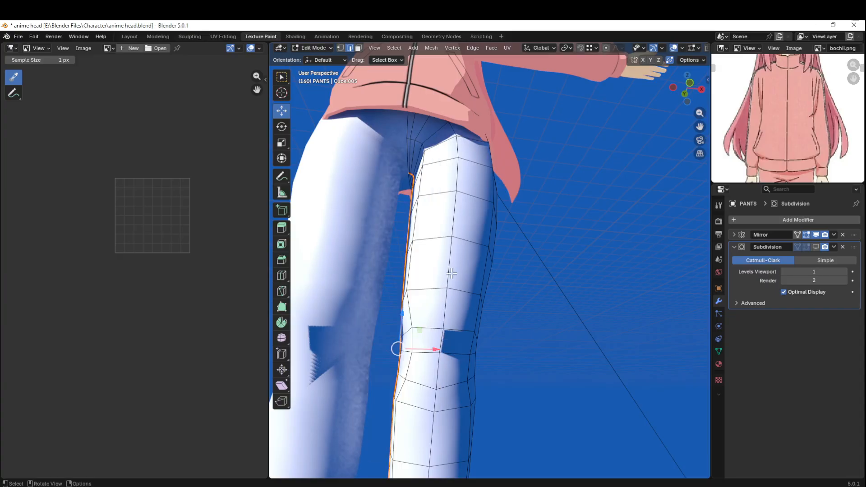
- Select the outer-leg edge loop of the pants from waist to ankle and mark it as a seam
middle_click_drag(384, 334, 652, 280)
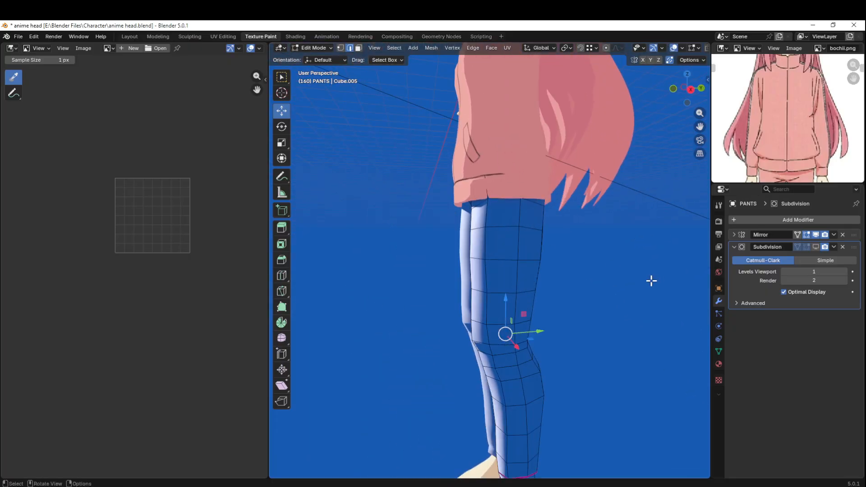
middle_click_drag(529, 243, 545, 228, "shift")
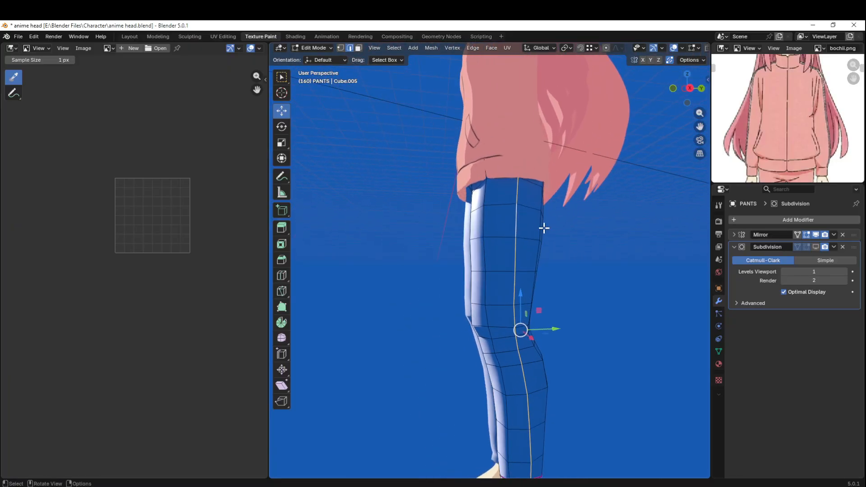
right_click(522, 226)
left_click(518, 223)
middle_click_drag(495, 245, 582, 249)
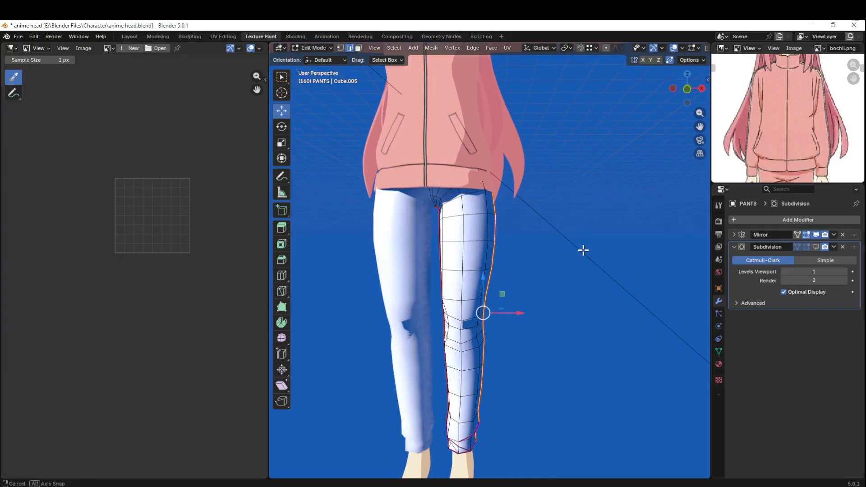
- Select the whole linked mesh of the pants leg and unwrap it along the marked seams
key("l")
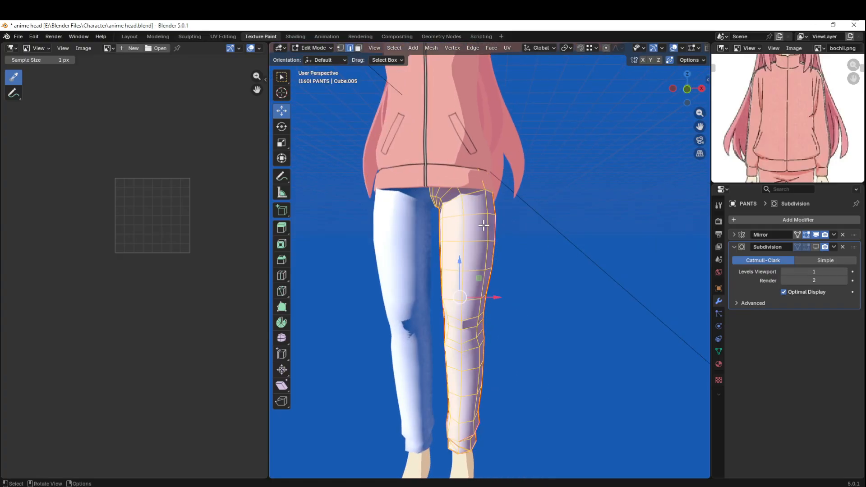
key("u")
left_click(485, 223)
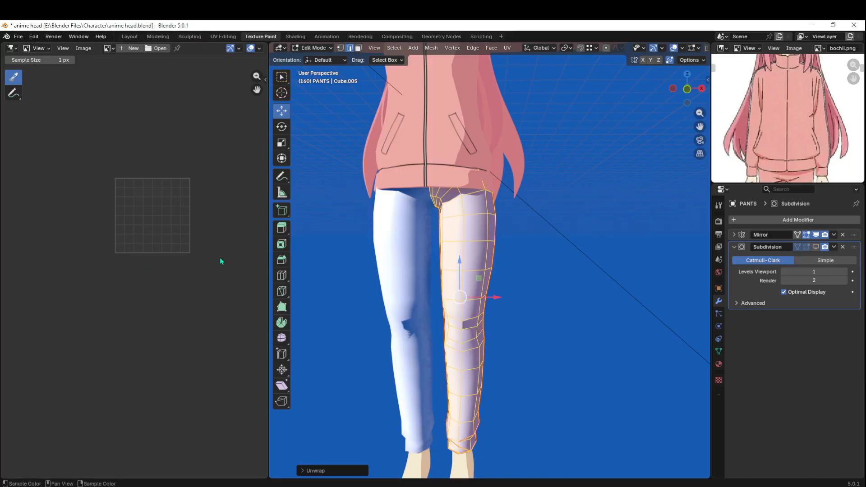
- Switch the image editor area to the UV Editor to display the pants' unwrapped UV islands
left_click(12, 48)
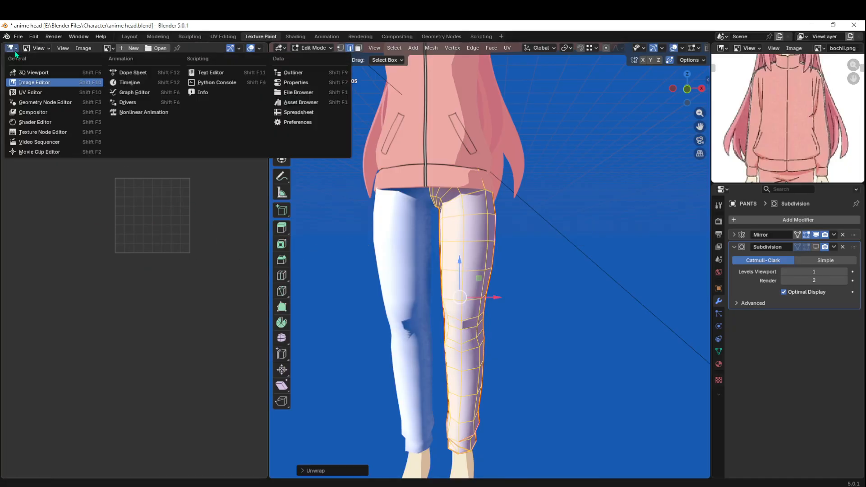
left_click(27, 92)
scroll(171, 245, "up", 3)
middle_click_drag(184, 169, 193, 204)
scroll(203, 219, "up", 2)
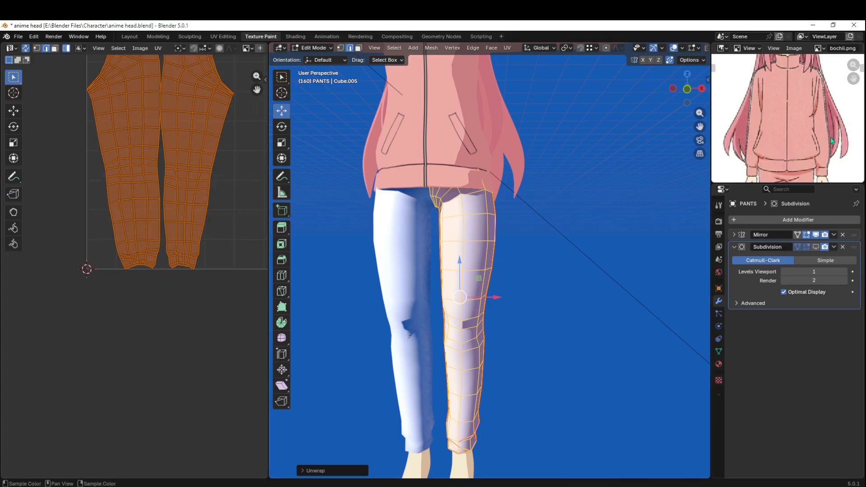
- Check the trousers in the reference image, then return the pants to Object Mode and save the file
scroll(815, 151, "down", 3)
middle_click_drag(805, 158, 791, 110)
scroll(802, 152, "up", 1)
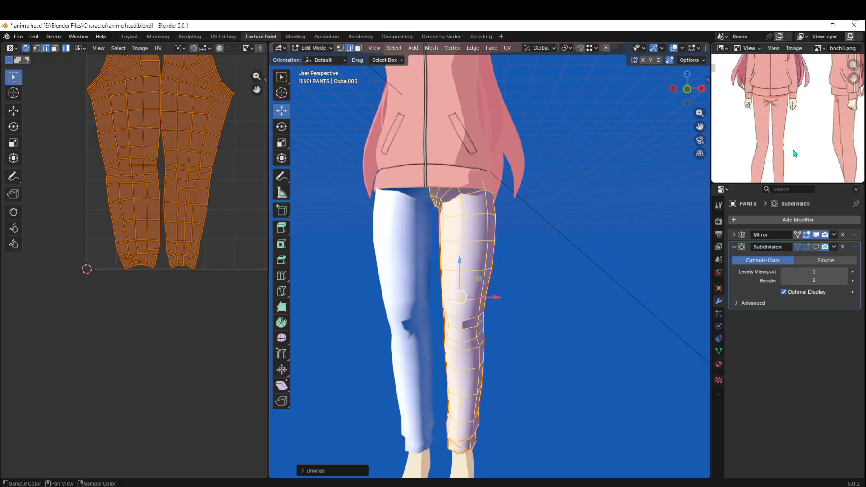
scroll(483, 238, "up", 2)
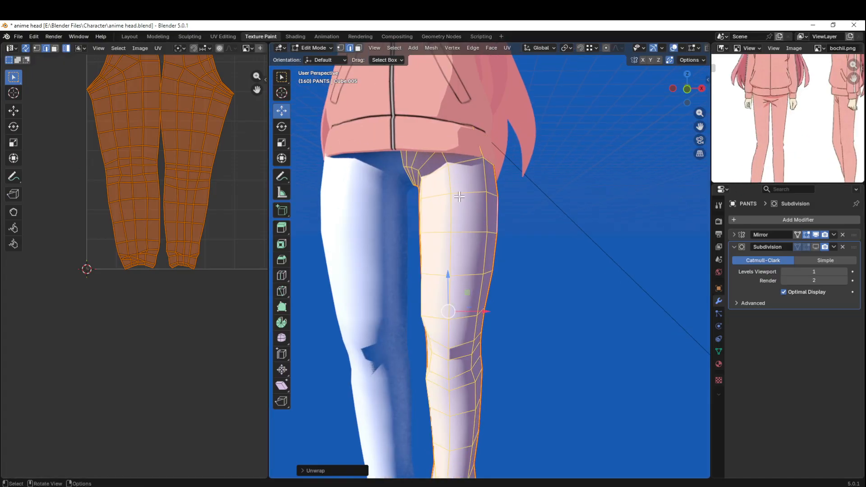
key("Tab")
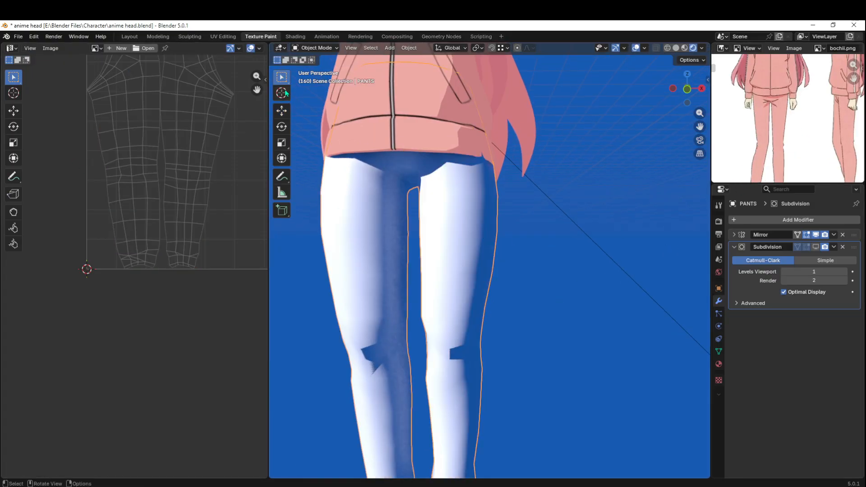
key("ctrl+s")
- Switch to the Shading workspace and exit local view to bring back the whole character with the pants
left_click(296, 36)
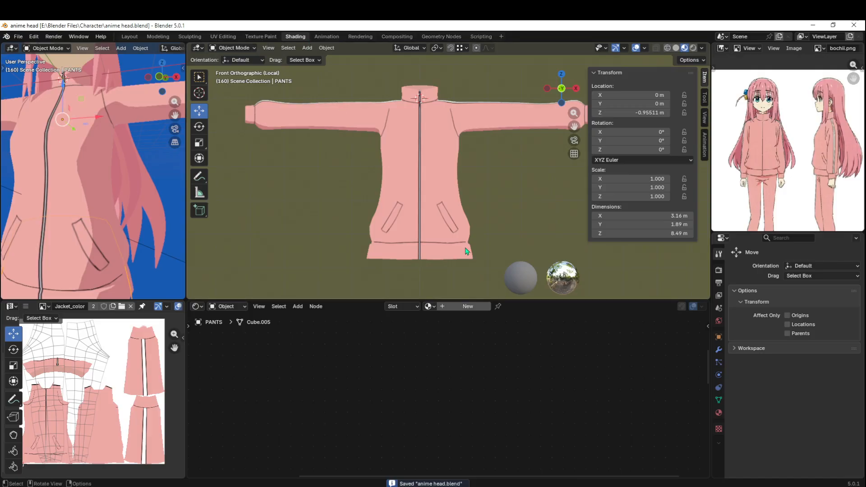
key("slash")
scroll(464, 182, "down", 3)
scroll(154, 181, "down", 4)
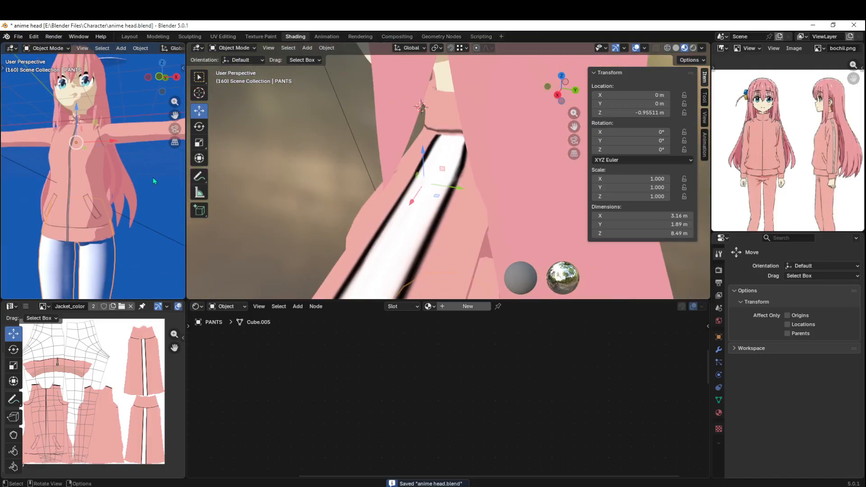
middle_click_drag(155, 180, 109, 216)
scroll(126, 199, "up", 3)
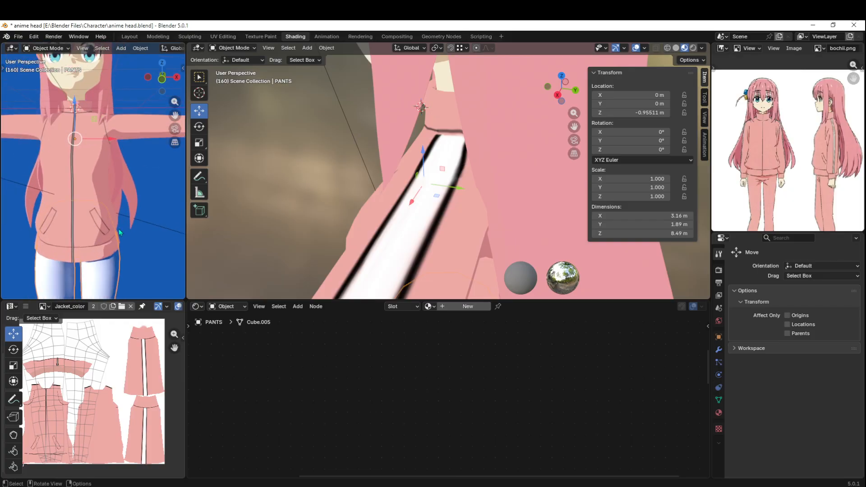
middle_click_drag(121, 255, 126, 203, "shift")
scroll(447, 256, "down", 8)
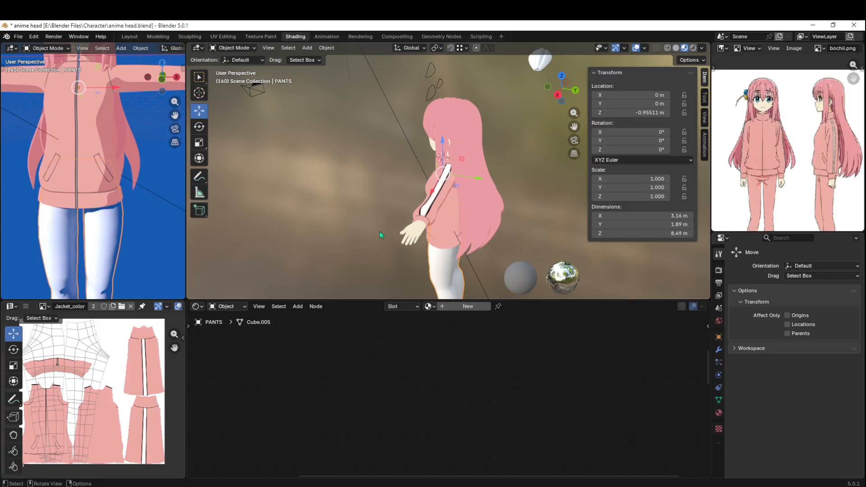
- Copy the Diffuse BSDF, Shader to RGB, Color Ramp and Mix nodes from the hair strand's material
middle_click_drag(380, 231, 452, 189)
scroll(470, 202, "up", 3)
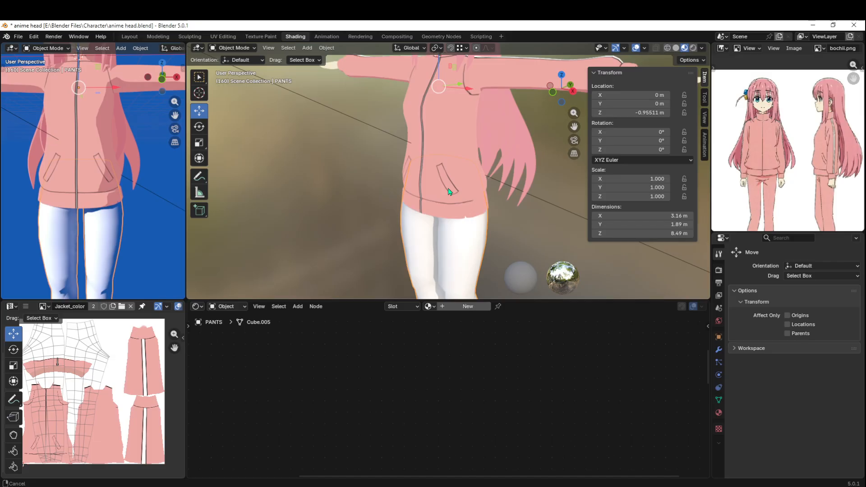
left_click(504, 140)
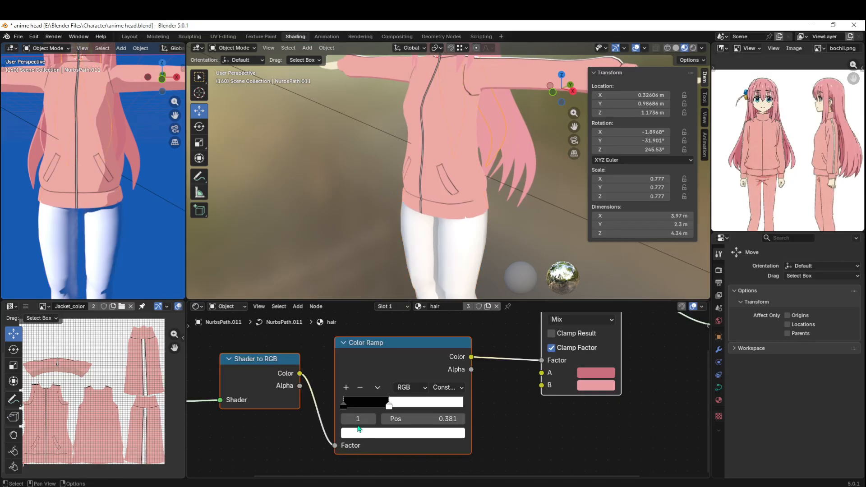
scroll(367, 379, "down", 3)
left_click_drag(247, 336, 531, 460)
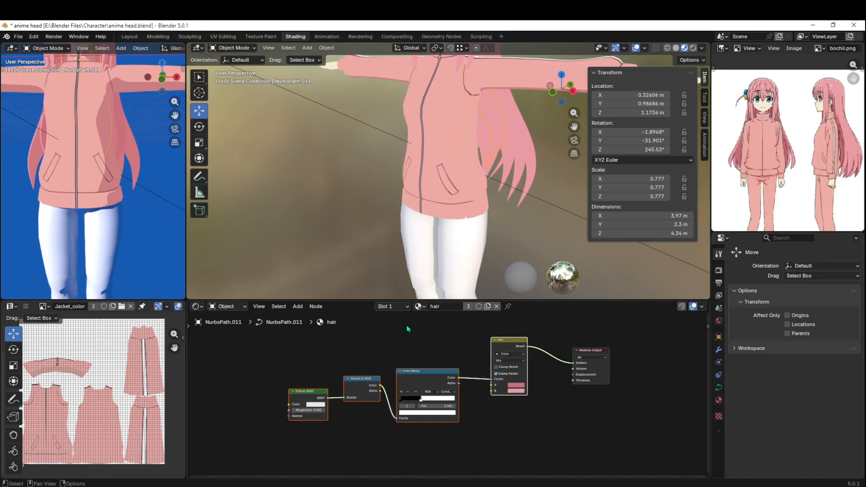
- Create a new material on the PANTS object and name it pants
left_click(481, 258)
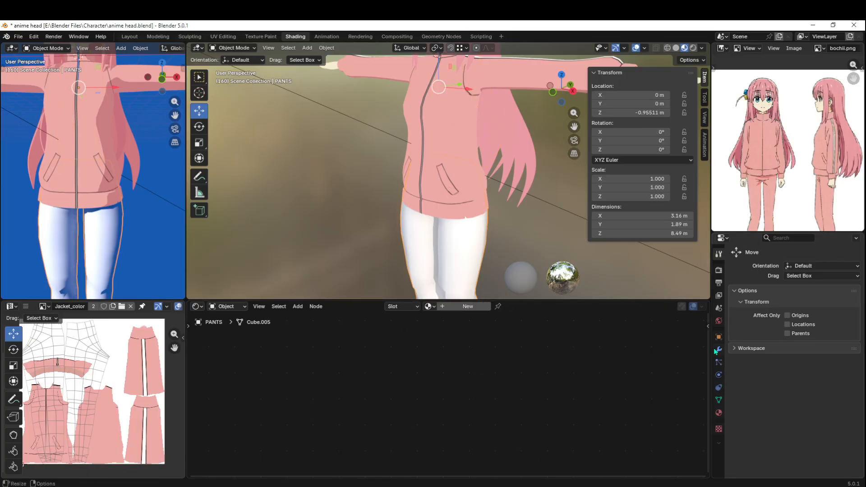
left_click(719, 412)
left_click(808, 307)
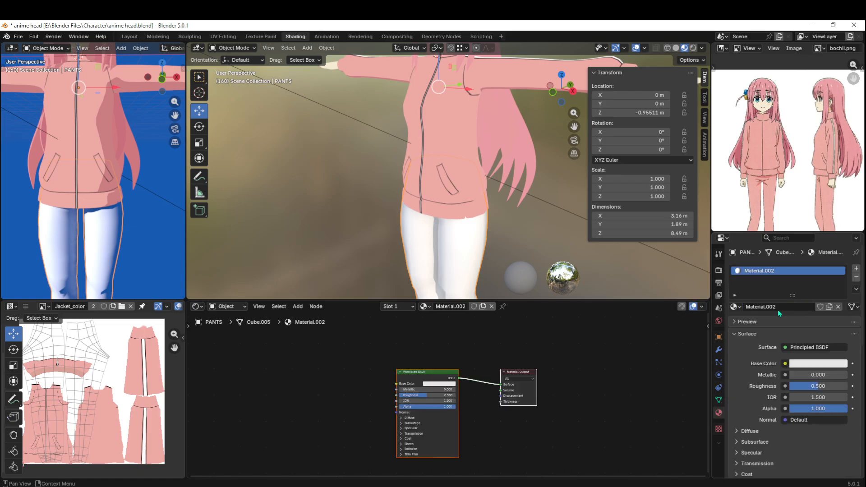
double_click(780, 307)
type("pnat")
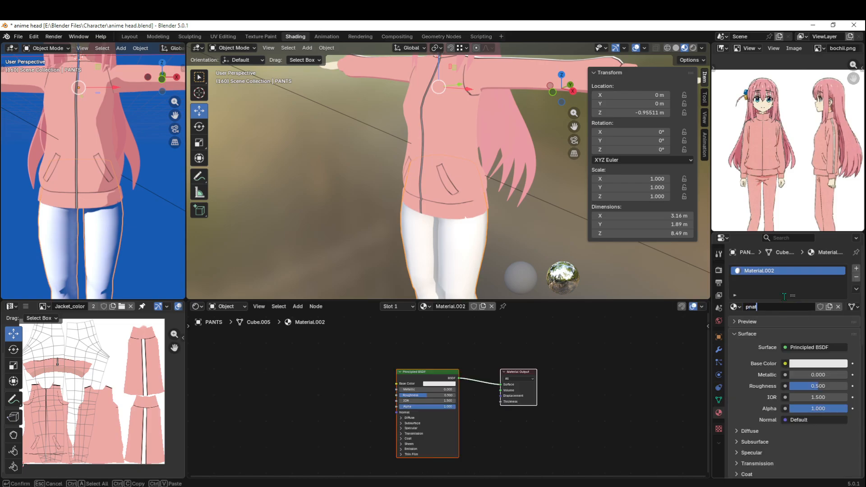
key("BackSpace")
key("BackSpace")
key("BackSpace")
type("r")
type("nts")
key("Return")
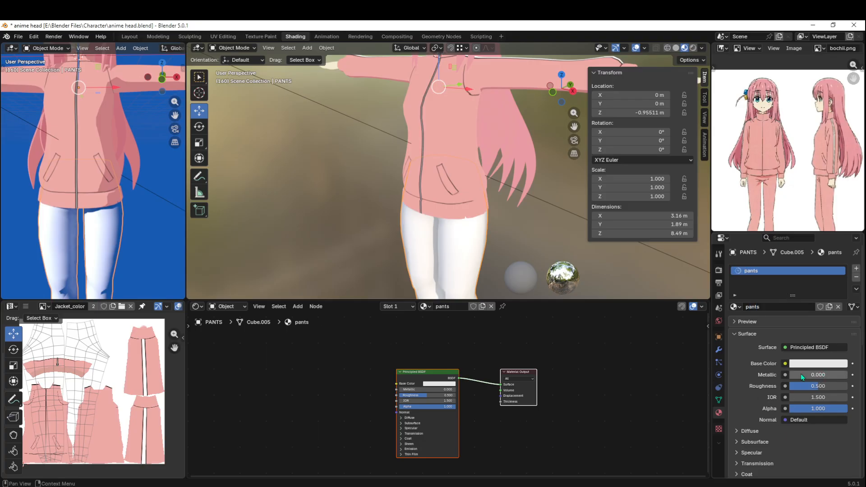
- Replace the Principled BSDF with the copied hair shading nodes and connect the Mix result to the Material Output surface
scroll(449, 333, "up", 2)
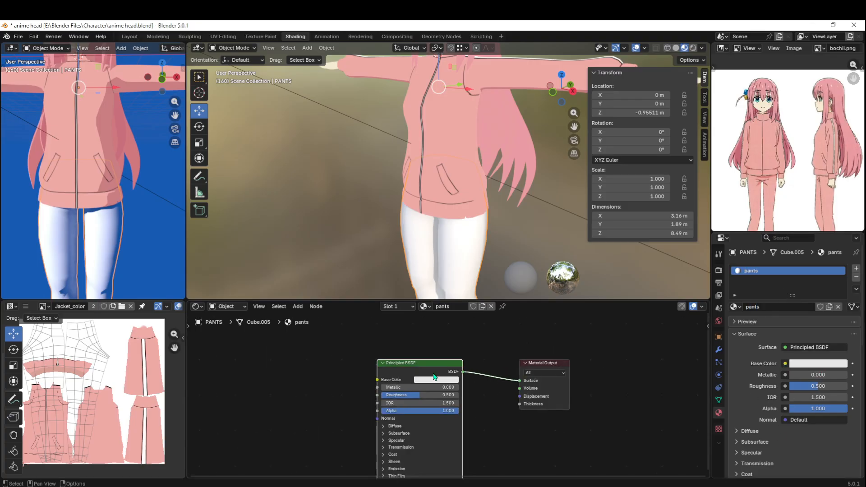
key("ctrl+space")
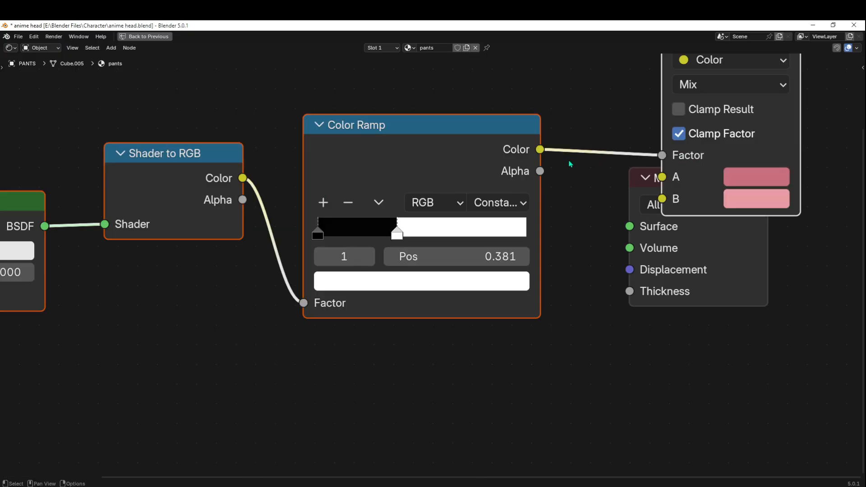
scroll(569, 165, "down", 2)
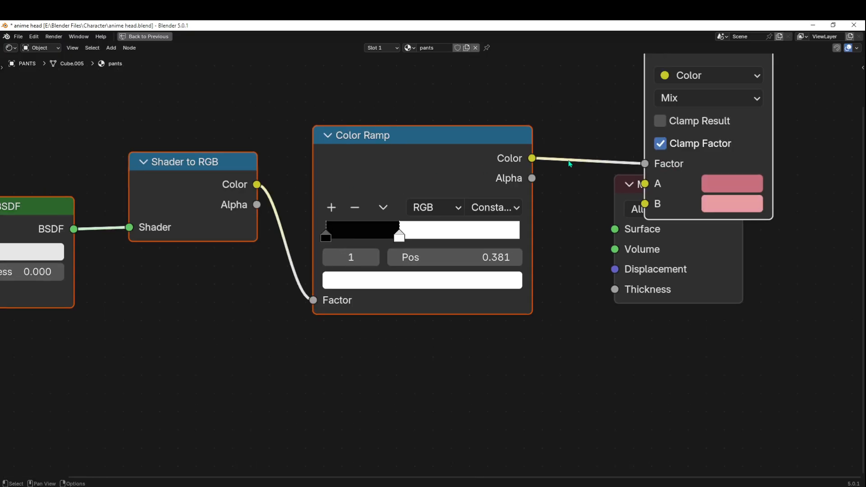
key("g")
left_click(370, 257)
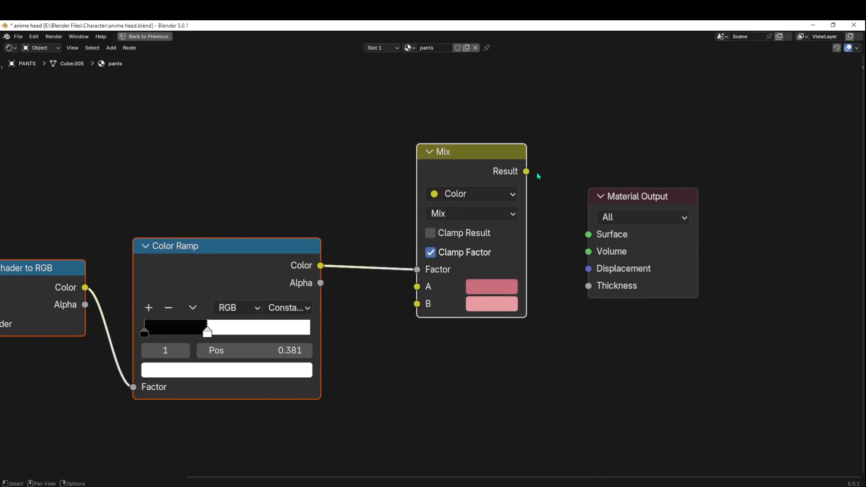
left_click_drag(528, 172, 588, 234)
key("ctrl+space")
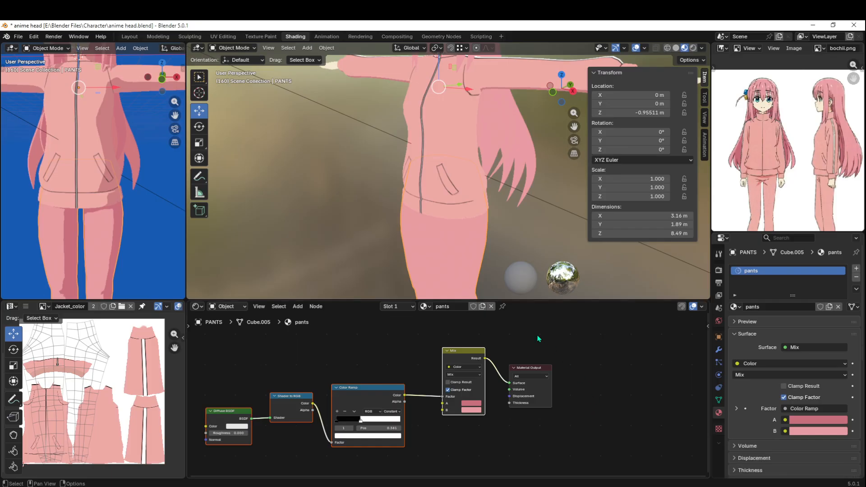
- Look up the hex color of the shadow stop in the jacket material's Color Ramp and reselect the pants
middle_click_drag(480, 265, 483, 238)
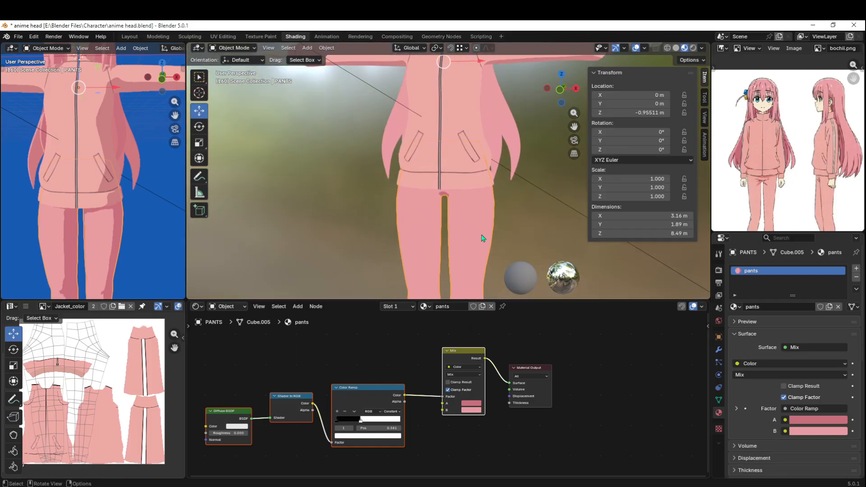
left_click(460, 105)
scroll(389, 370, "up", 4)
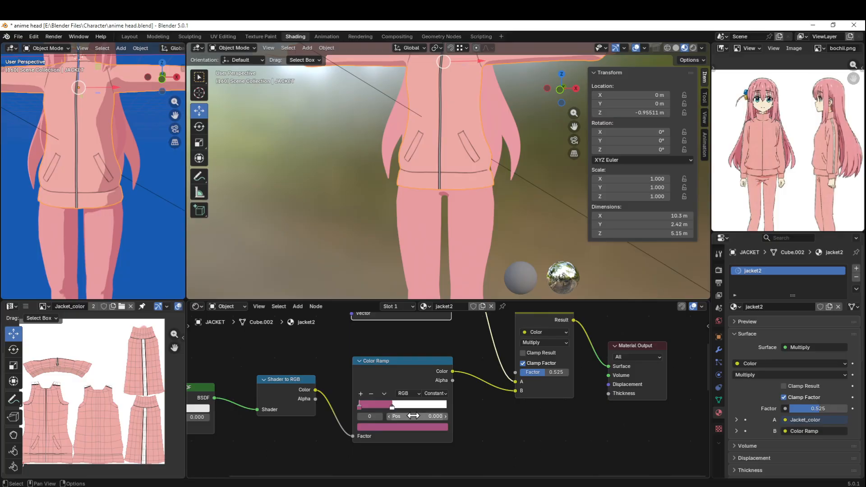
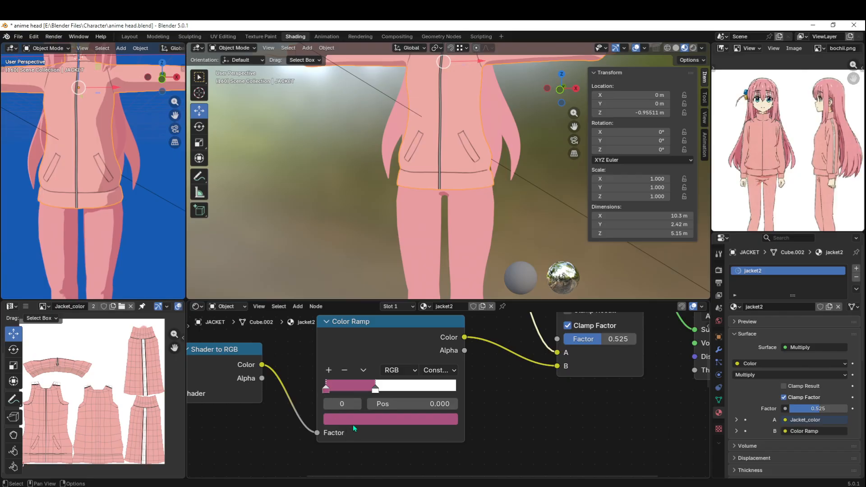
left_click(391, 423)
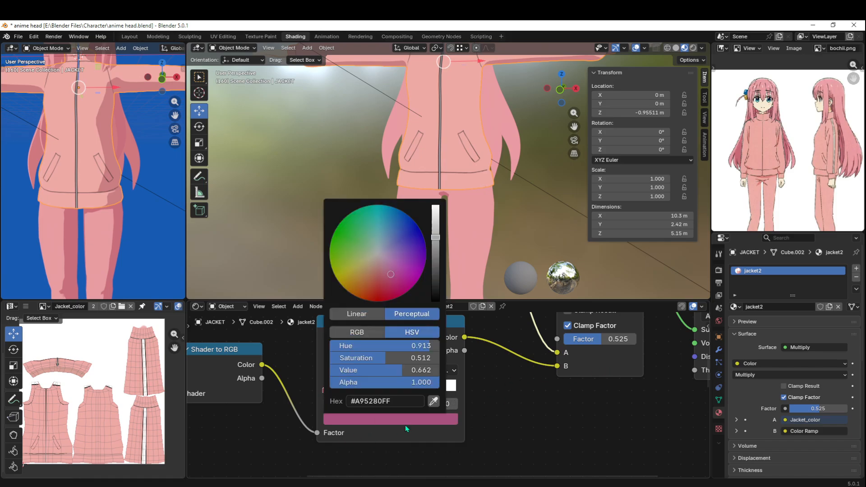
left_click(395, 401)
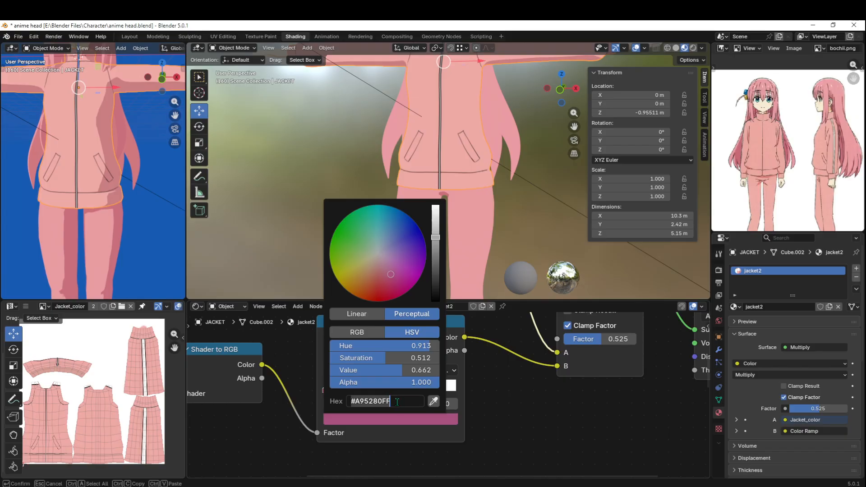
key("Return")
left_click(474, 249)
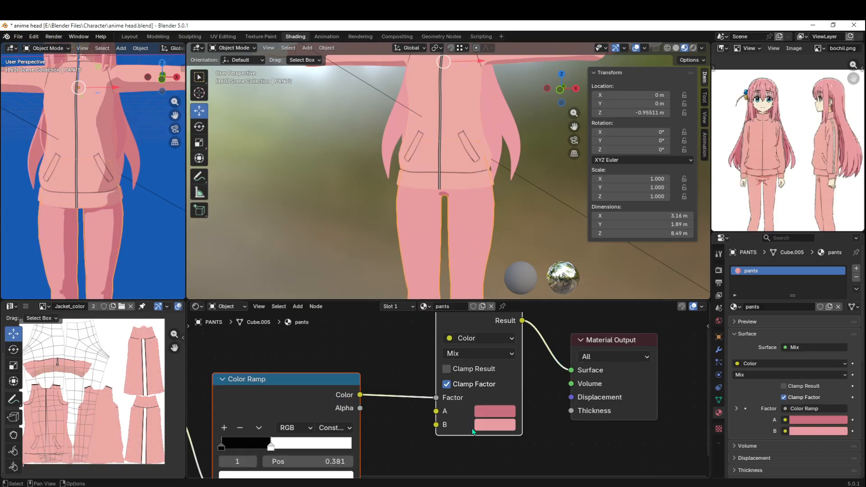
scroll(385, 445, "down", 2)
middle_click_drag(411, 417, 404, 375)
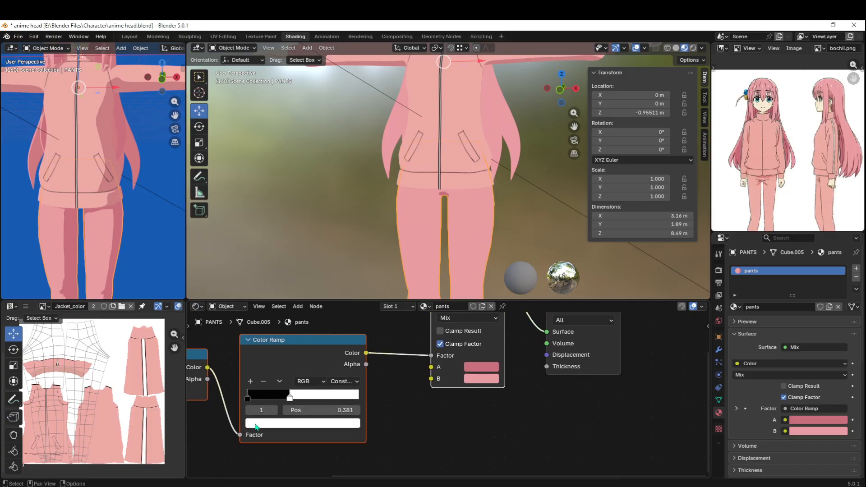
left_click(250, 403)
left_click(275, 424)
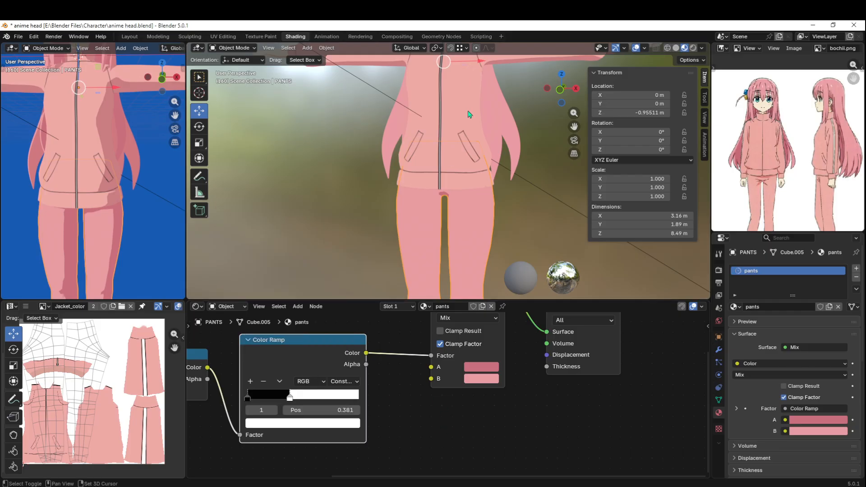
- Try sampling color A of the pants' Mix node from the jacket in the reference image
middle_click_drag(468, 113, 463, 111)
middle_click_drag(480, 268, 438, 219, "shift")
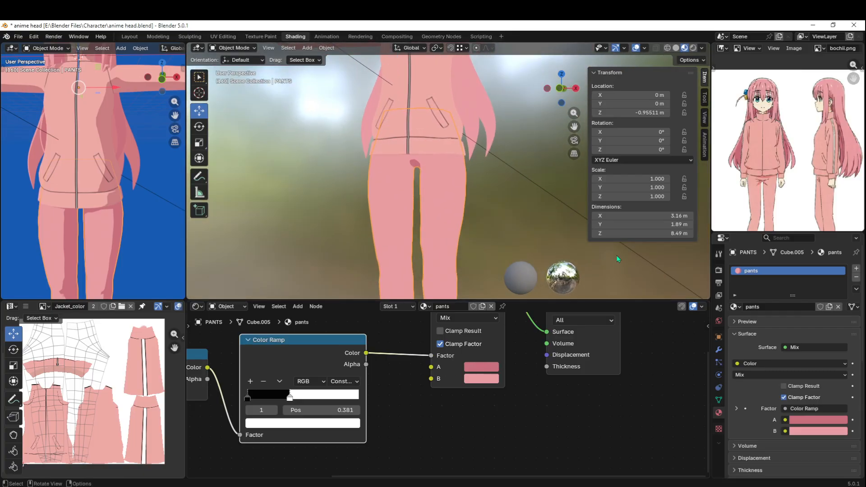
left_click(486, 371)
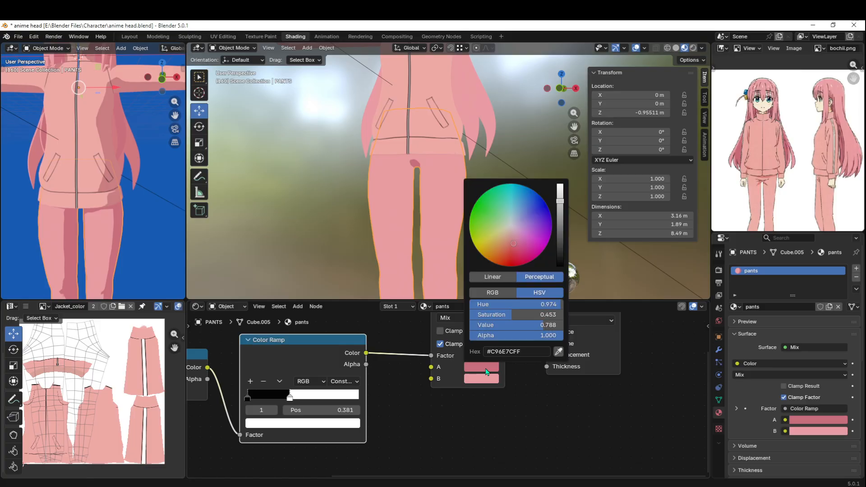
left_click(558, 352)
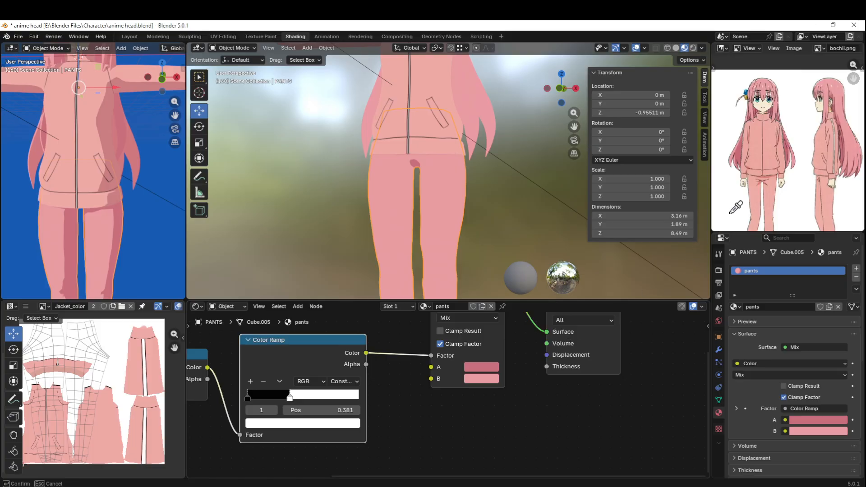
left_click(774, 175)
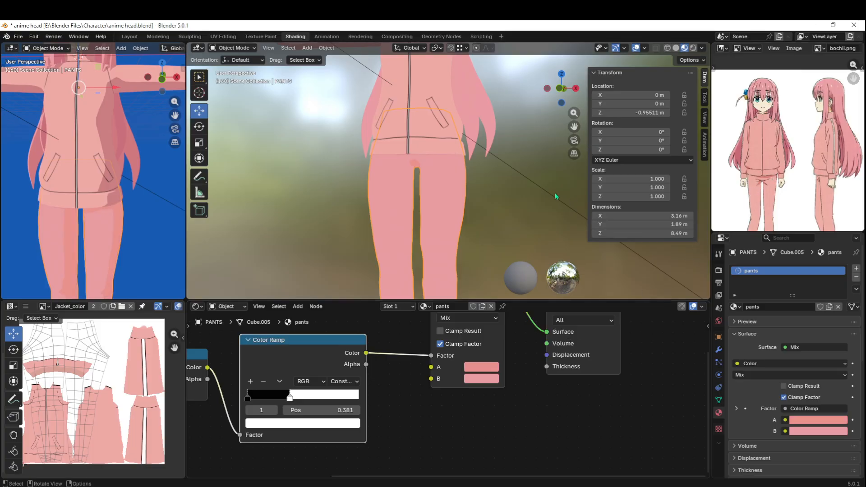
- Sample the Mix node's color A from the darker shadow near the jacket hem in the reference image
scroll(777, 176, "up", 6)
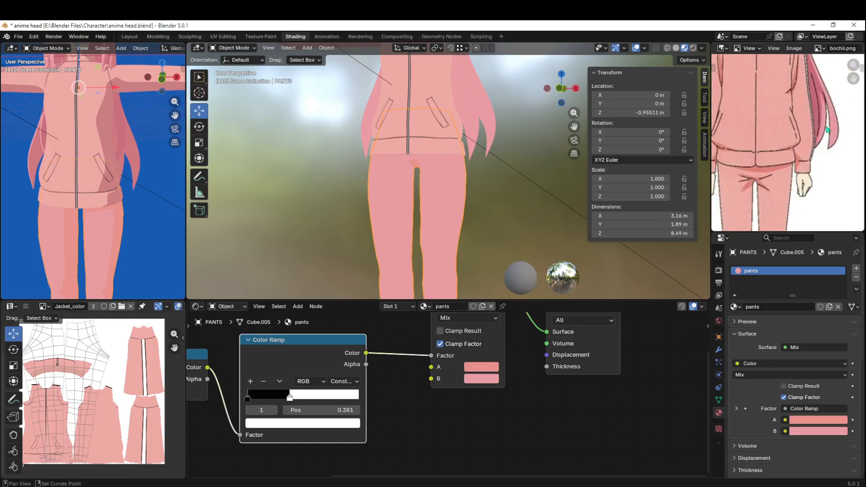
left_click(491, 370)
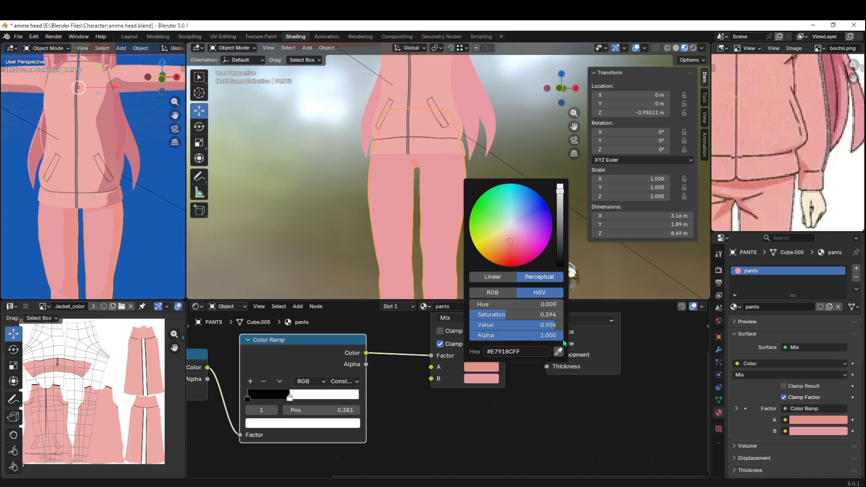
left_click(559, 351)
left_click(762, 182)
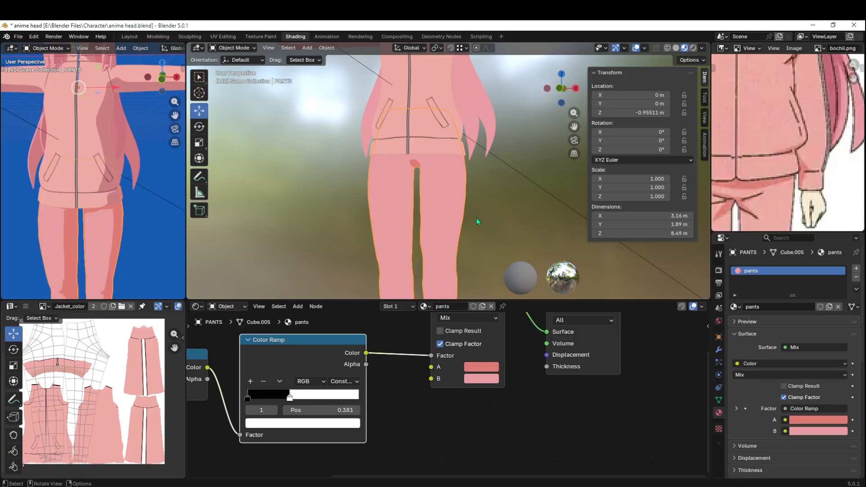
- Sample the Mix node's color B from the lit jacket fabric in the reference image and save the file
left_click(490, 383)
left_click(559, 364)
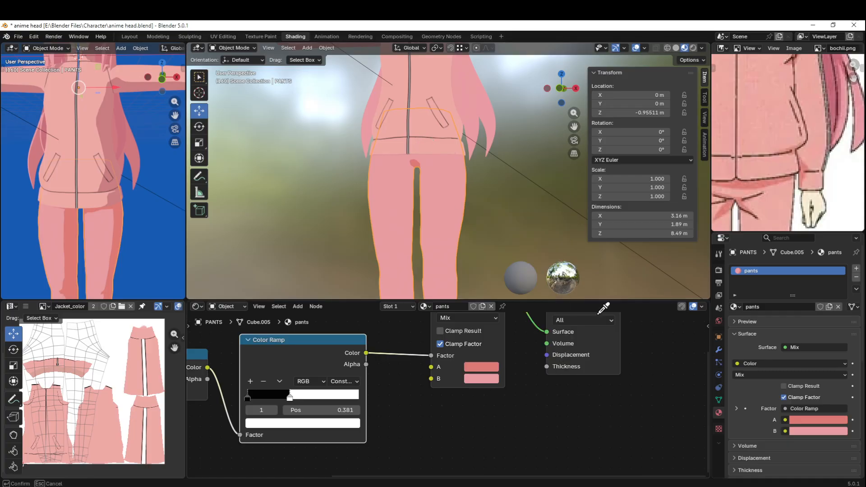
left_click(761, 147)
scroll(456, 179, "down", 3)
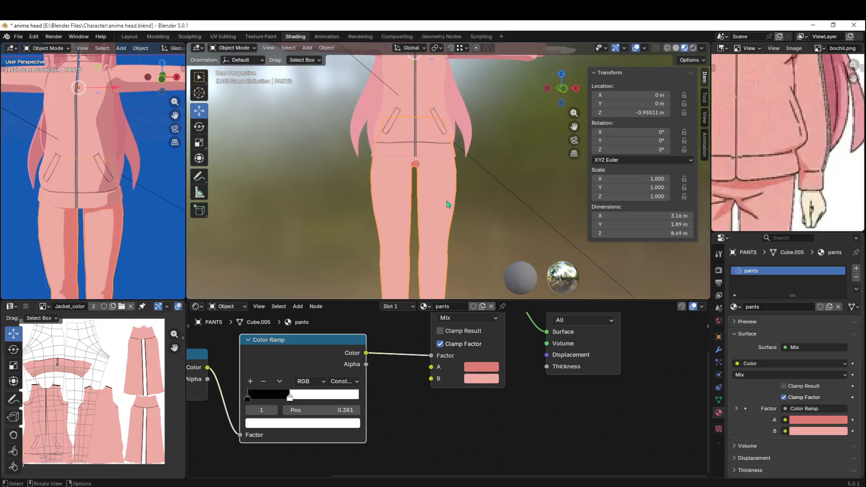
key("ctrl+s")
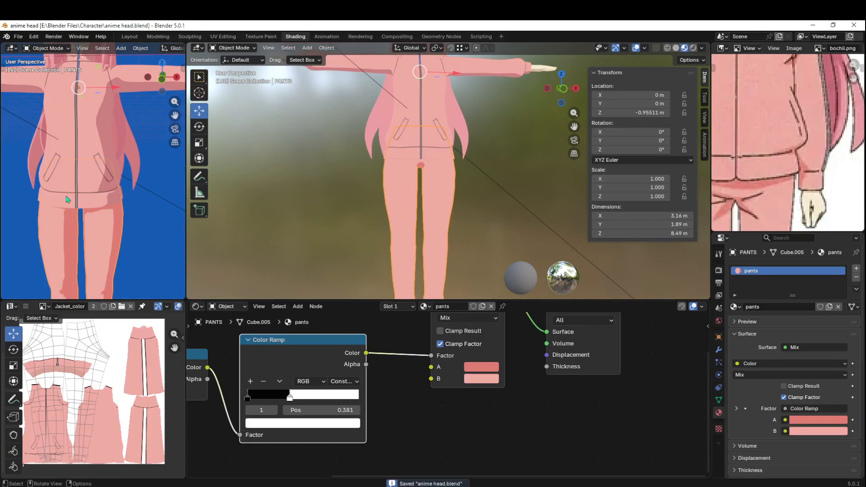
- Try the Multiply blending mode on the pants material's Mix node and set it back to Mix
scroll(114, 213, "down", 4)
scroll(120, 221, "up", 2)
middle_click_drag(120, 221, 118, 198, "shift")
scroll(123, 185, "up", 2)
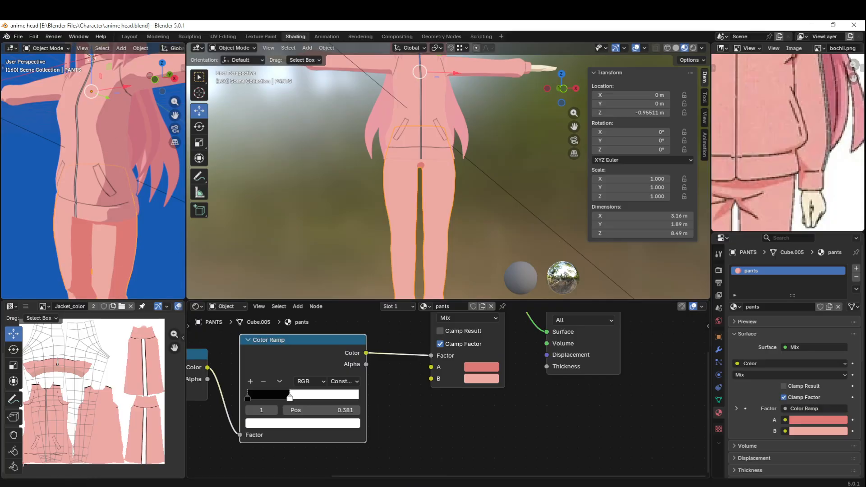
scroll(472, 382, "down", 3)
middle_click_drag(505, 398, 563, 434)
left_click(537, 368)
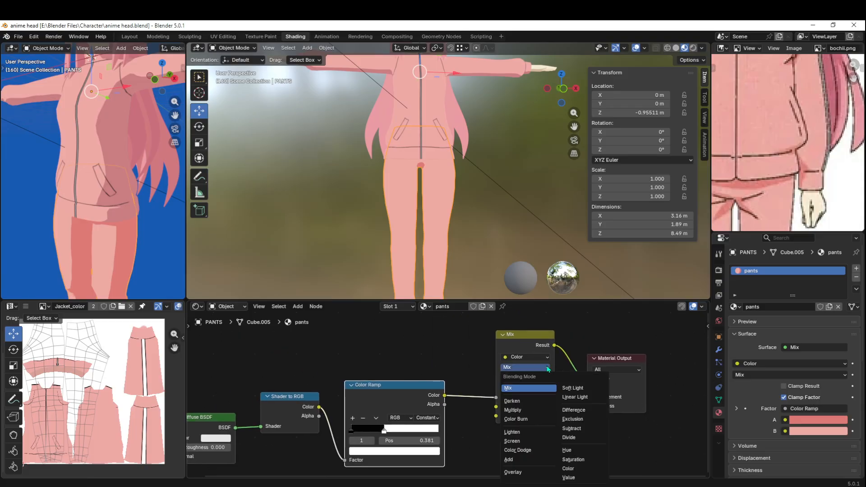
left_click(531, 411)
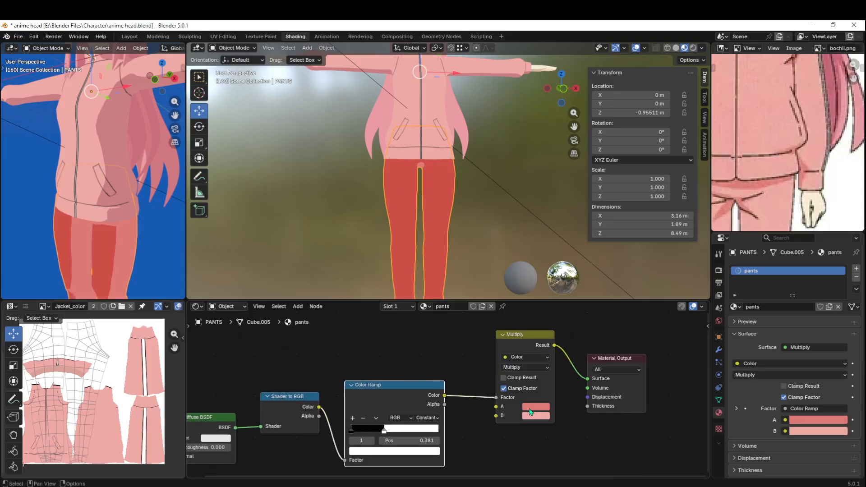
left_click(535, 368)
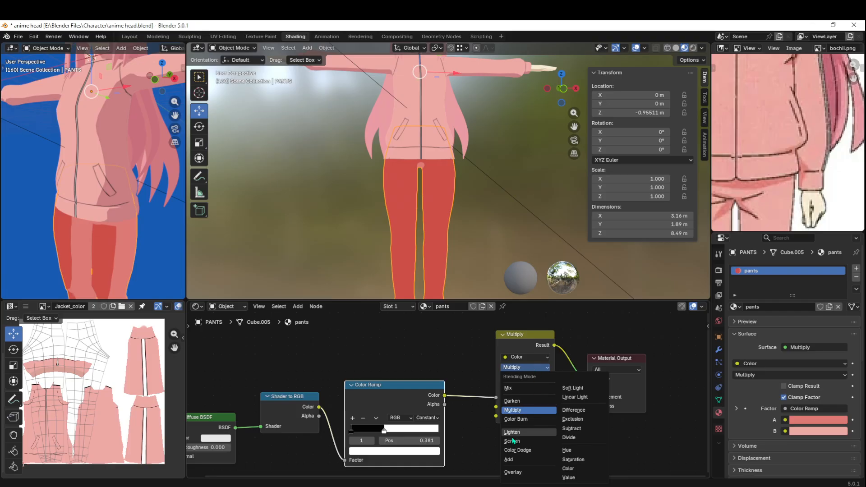
left_click(515, 388)
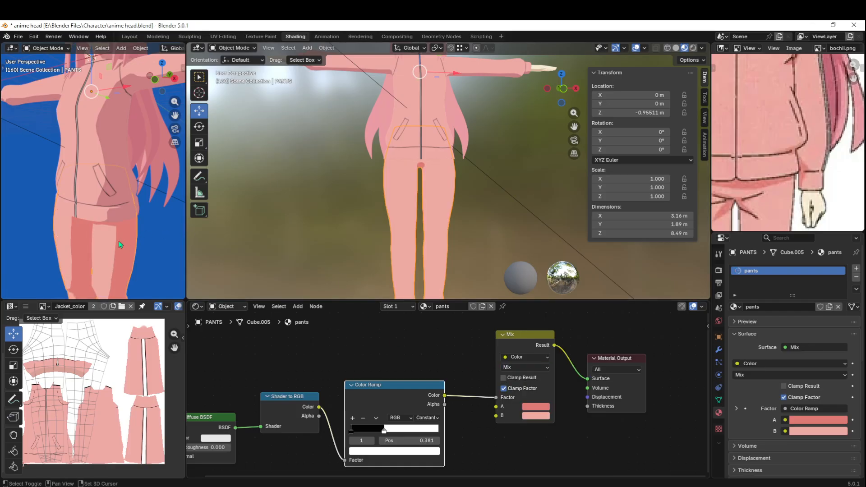
- Change color A of the pants' Mix node to a cooler, darker pink for the shadow areas
middle_click_drag(118, 241, 112, 193, "shift")
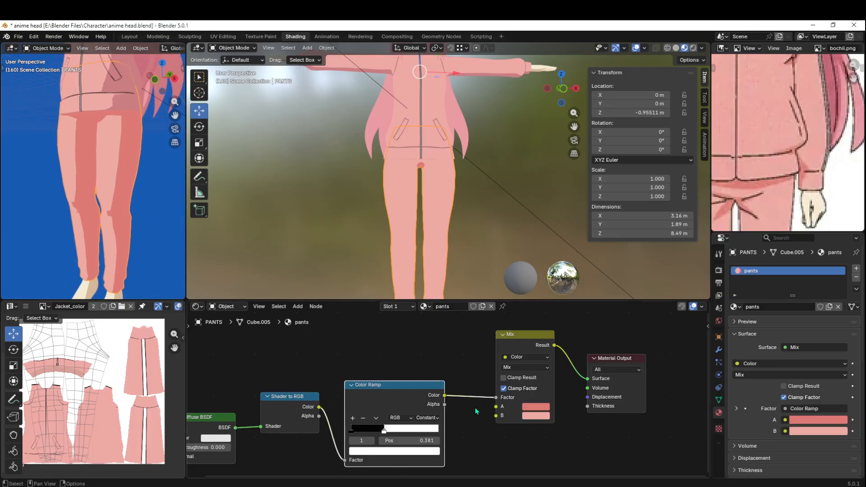
left_click(529, 409)
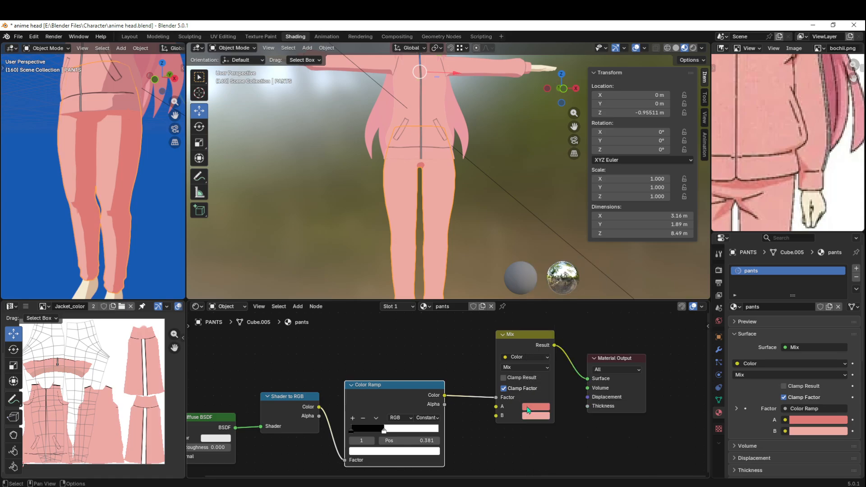
left_click(532, 410)
scroll(229, 132, "down", 2)
middle_click_drag(151, 169, 164, 178)
scroll(121, 201, "down", 1)
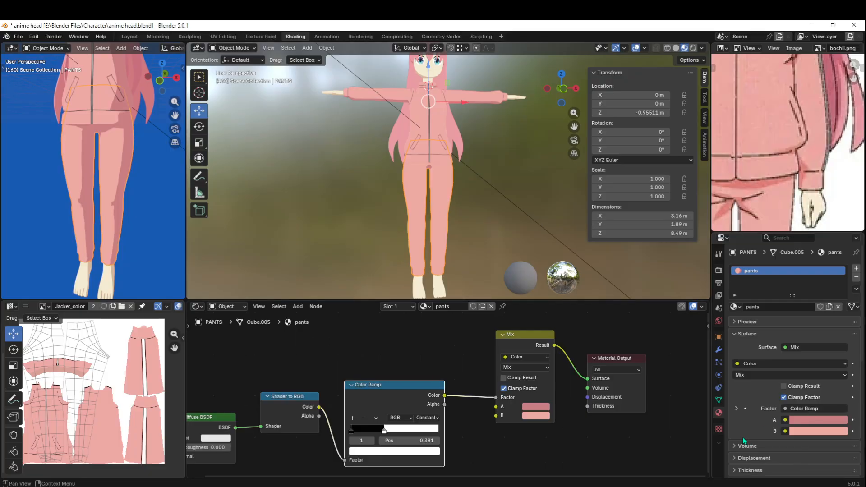
- Enable the viewport display of the pants' Subdivision modifier and check the upper legs below the jacket hem
left_click(719, 350)
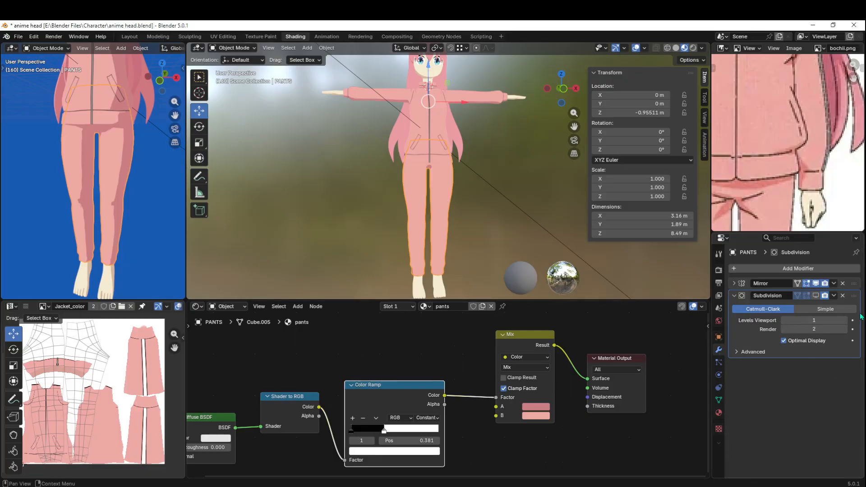
left_click(816, 296)
scroll(441, 195, "up", 4)
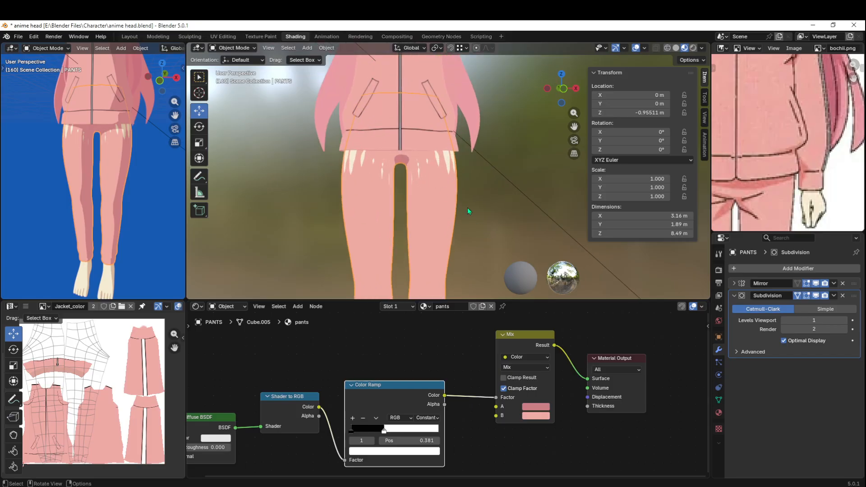
scroll(437, 188, "up", 2)
middle_click_drag(429, 183, 367, 166)
key("Tab")
key("Tab")
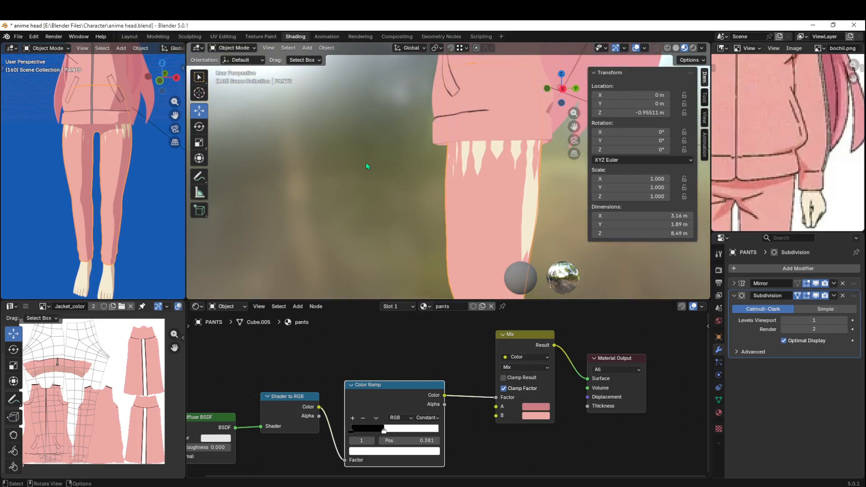
- Switch to solid shading and Sculpt Mode, and inflate the side of the pants' thigh just below the jacket hem
left_click(676, 48)
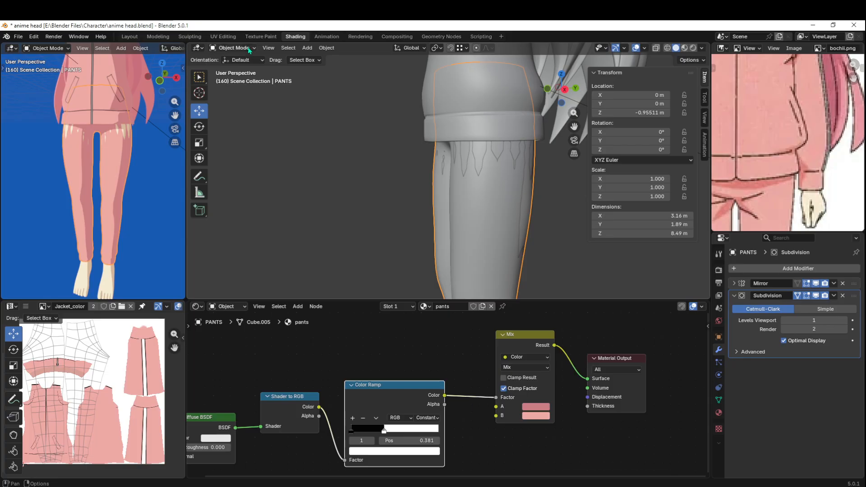
left_click(233, 47)
left_click(236, 78)
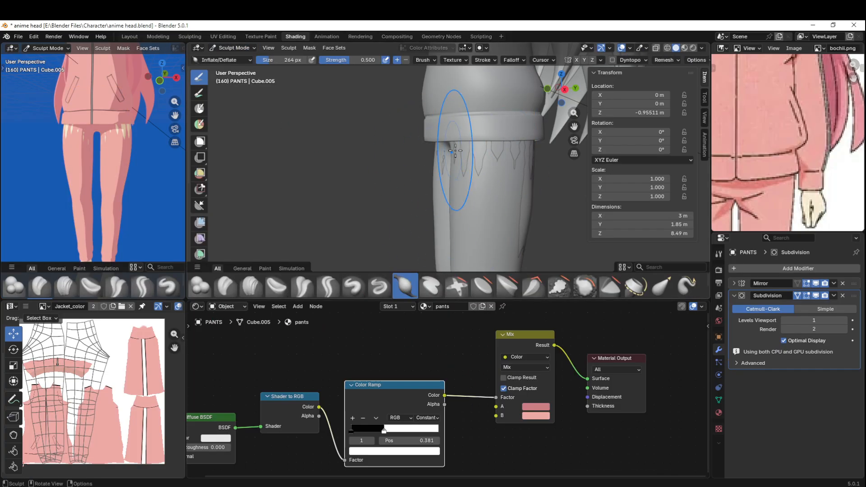
mouse_move(460, 156)
left_mouse_down()
mouse_move(475, 169)
mouse_move(466, 160)
left_mouse_up()
middle_click_drag(466, 161, 535, 166)
mouse_move(451, 168)
left_mouse_down()
mouse_move(438, 169)
mouse_move(455, 167)
left_mouse_up()
middle_click_drag(463, 166, 382, 169)
middle_click_drag(515, 181, 446, 181, "shift")
- Inflate the back of the pants' leg from the upper thigh down to the calf with the Inflate/Deflate brush
middle_click_drag(447, 181, 401, 180)
left_click_drag(424, 168, 433, 148)
left_click_drag(429, 202, 434, 215)
middle_click_drag(461, 233, 434, 189, "shift")
middle_click_drag(433, 189, 398, 189)
left_click_drag(426, 182, 416, 176)
middle_click_drag(449, 194, 426, 196)
left_click_drag(440, 174, 435, 173)
scroll(431, 176, "down", 2)
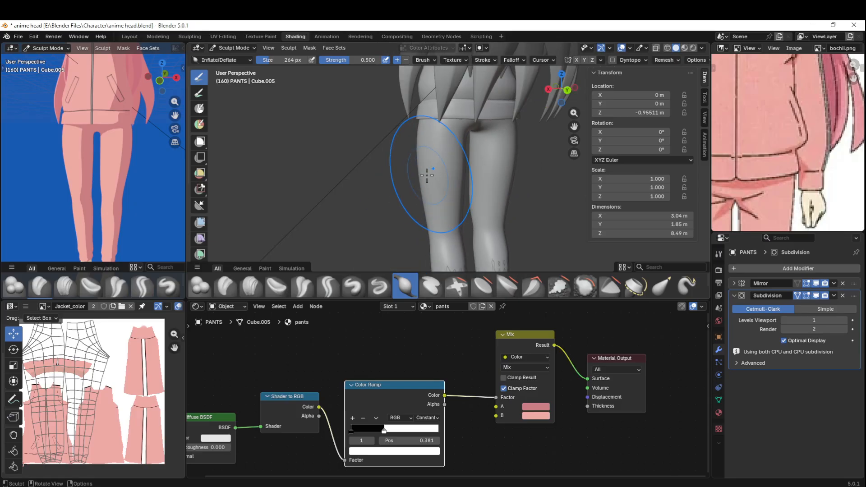
middle_click_drag(466, 251, 447, 174, "shift")
left_click_drag(420, 193, 423, 201)
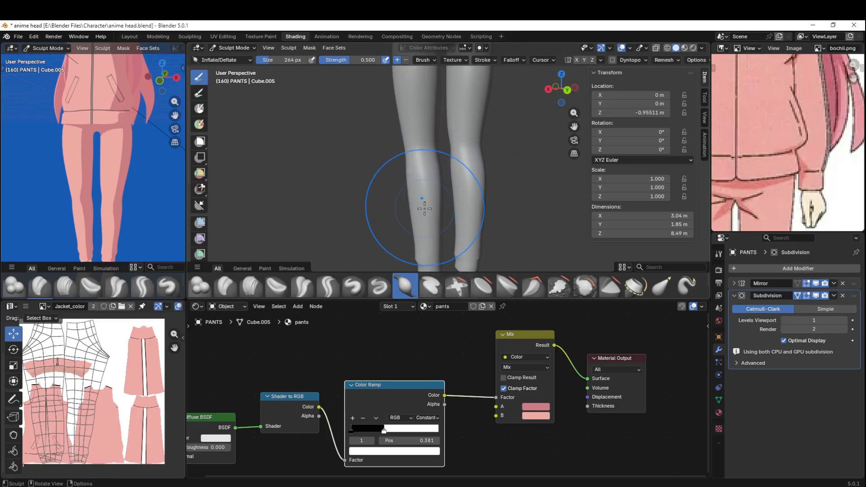
- Examine the pants' legs and ankle cuffs in the rendered viewport for skin poking through
scroll(422, 208, "down", 2)
middle_click_drag(418, 207, 542, 213)
scroll(180, 191, "down", 4)
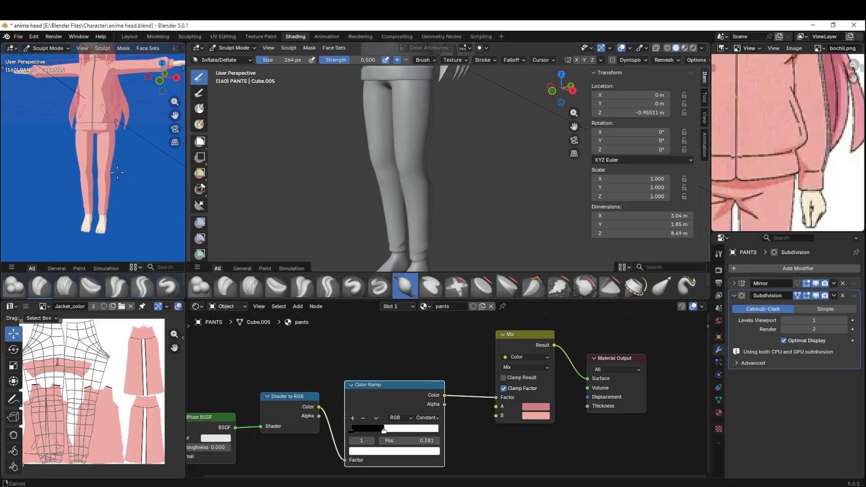
middle_click_drag(176, 189, 143, 171)
scroll(143, 171, "up", 3)
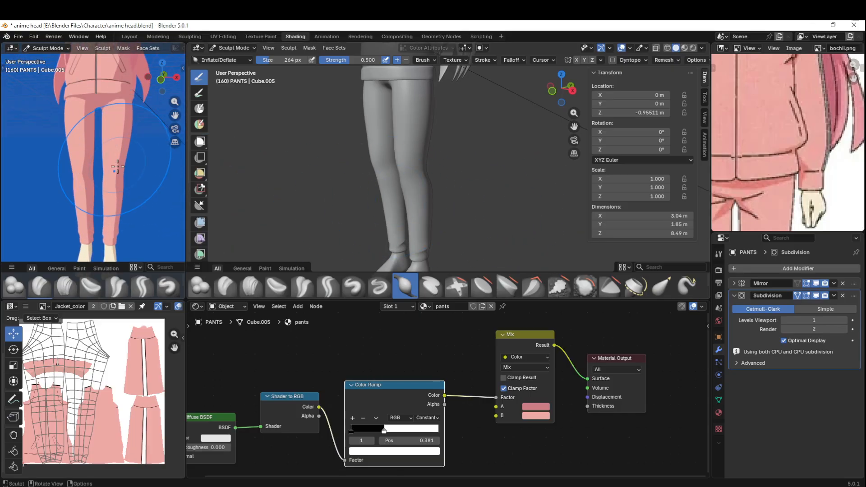
middle_click_drag(116, 230, 120, 177, "shift")
scroll(119, 192, "up", 2)
middle_click_drag(137, 254, 137, 189, "shift")
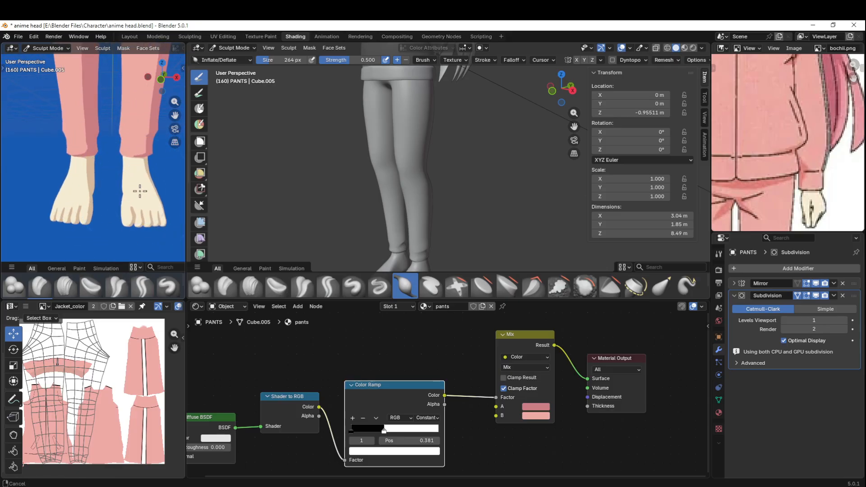
scroll(139, 194, "up", 2)
scroll(364, 178, "down", 3)
scroll(406, 174, "down", 2)
scroll(422, 171, "down", 1)
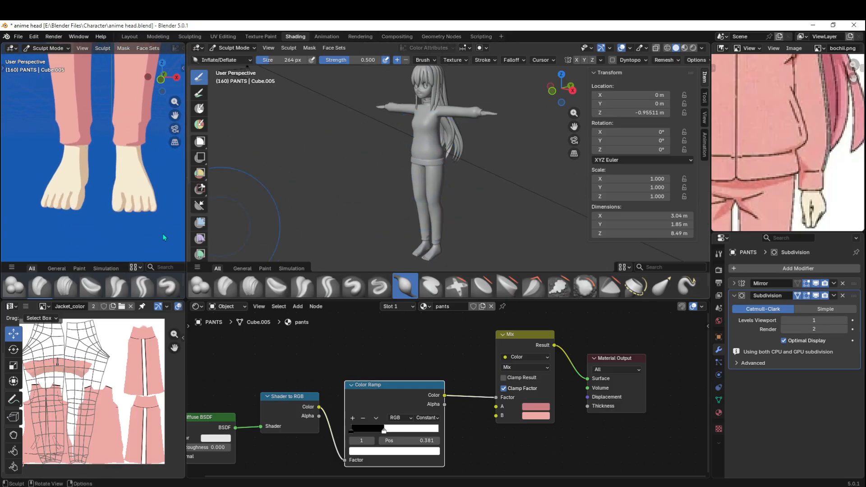
- Return the pants to Object Mode and save the file
middle_click_drag(391, 398, 425, 354)
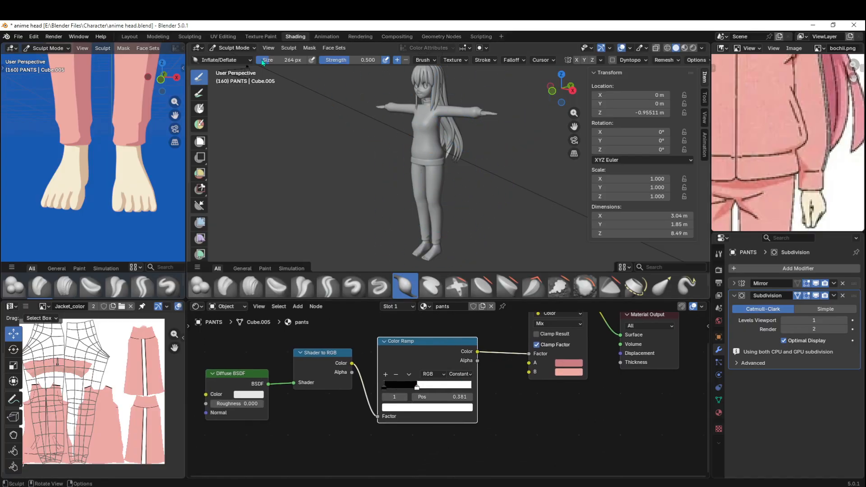
left_click(244, 49)
left_click(235, 56)
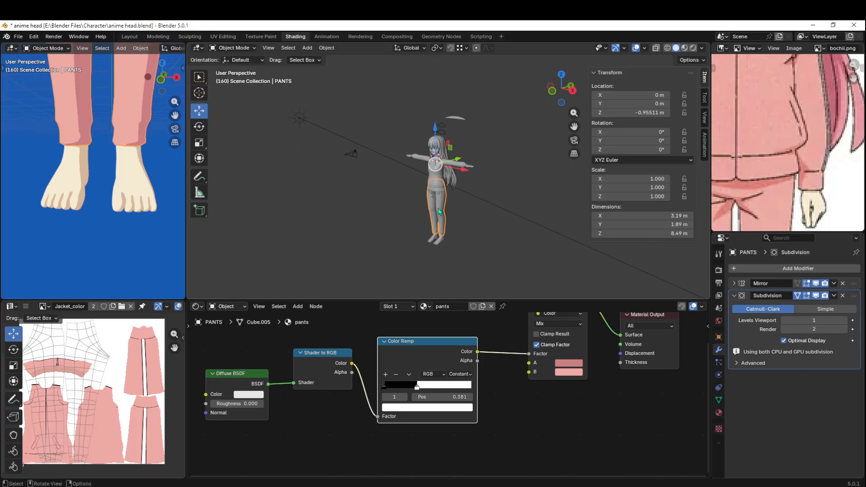
key("ctrl+s")
- Widen the rendered viewport and switch it to the camera view of the character
scroll(465, 201, "up", 3)
scroll(131, 170, "up", 4)
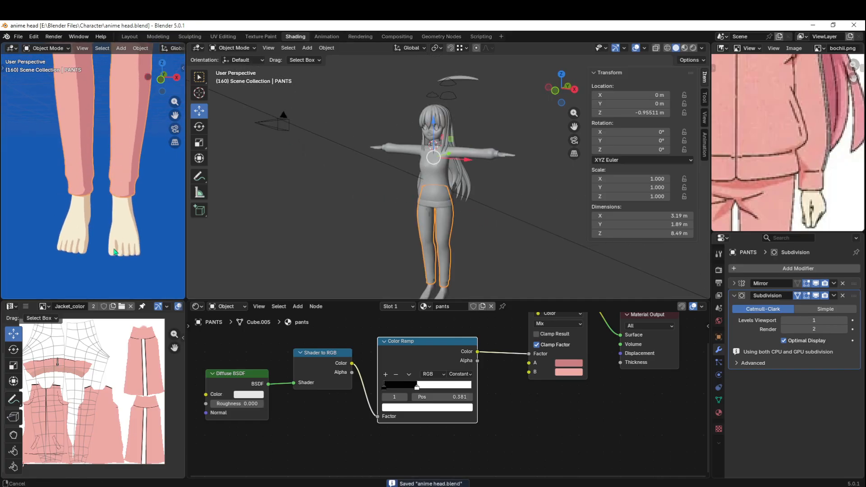
middle_click_drag(132, 170, 135, 242, "shift")
scroll(131, 234, "down", 3)
middle_click_drag(120, 173, 134, 237, "shift")
scroll(125, 238, "down", 1)
left_click_drag(188, 209, 319, 257)
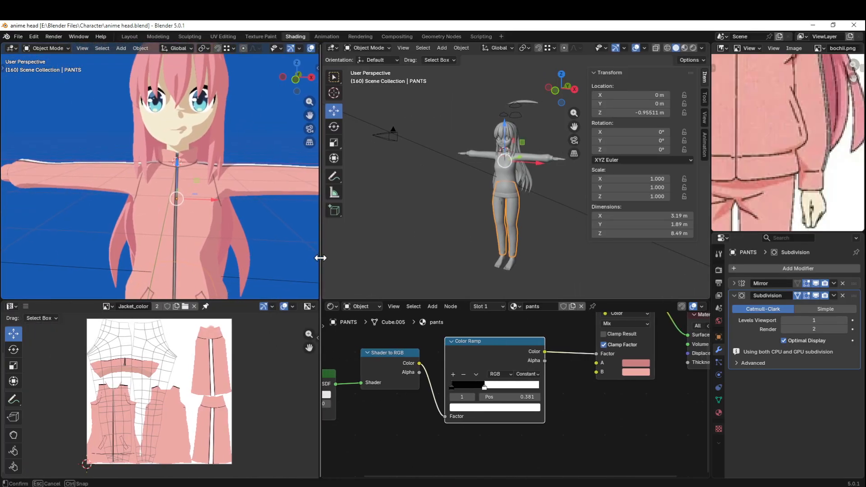
middle_click_drag(166, 185, 155, 195, "shift")
left_click(309, 129)
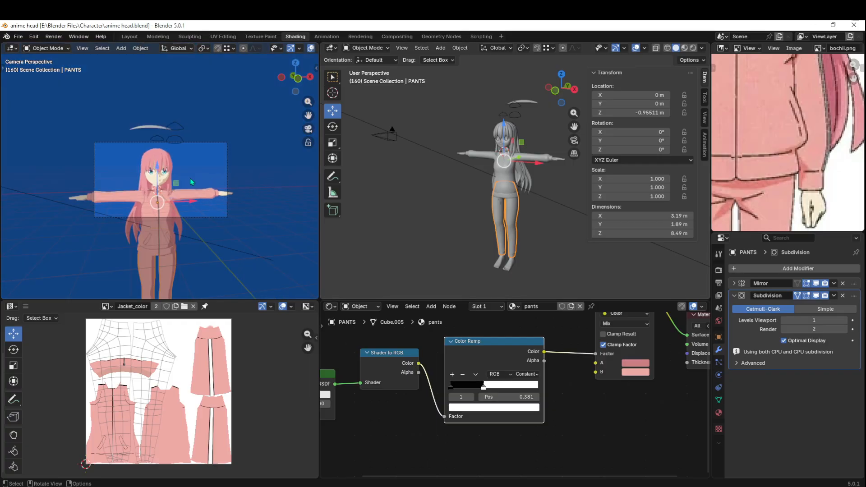
- Select the camera and look through the render, camera, constraint and viewport settings for the color display options
left_click(720, 273)
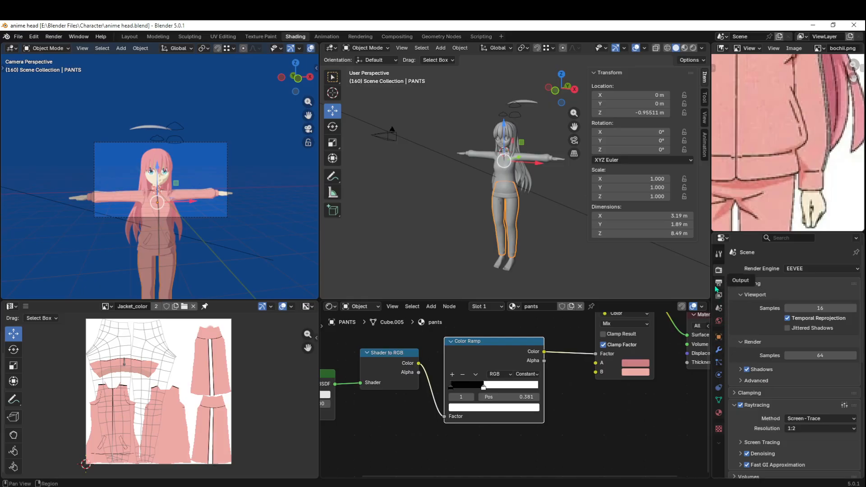
left_click(370, 133)
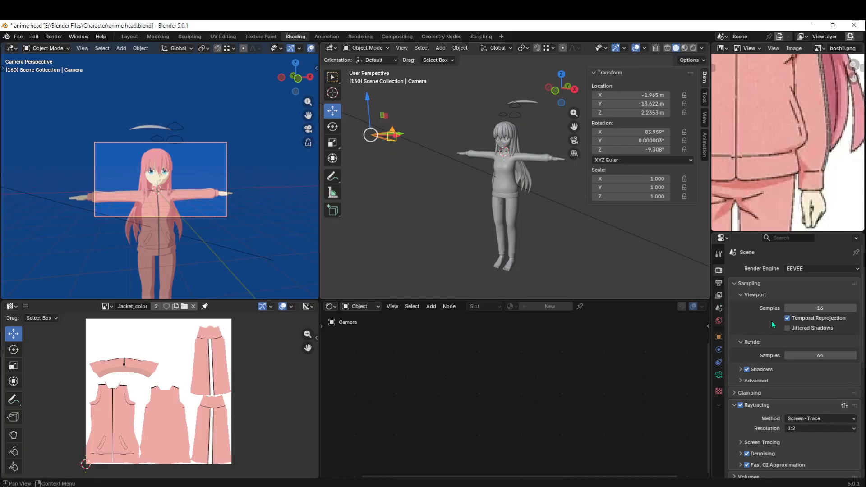
scroll(772, 320, "down", 4)
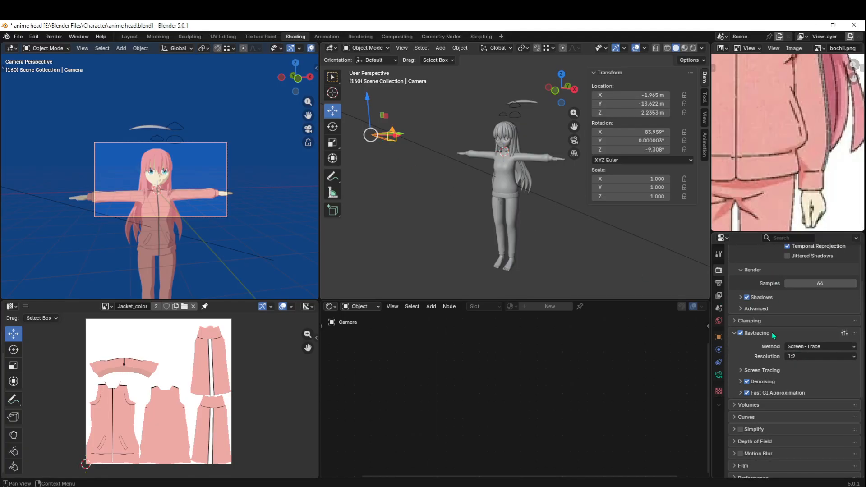
scroll(773, 267, "up", 4)
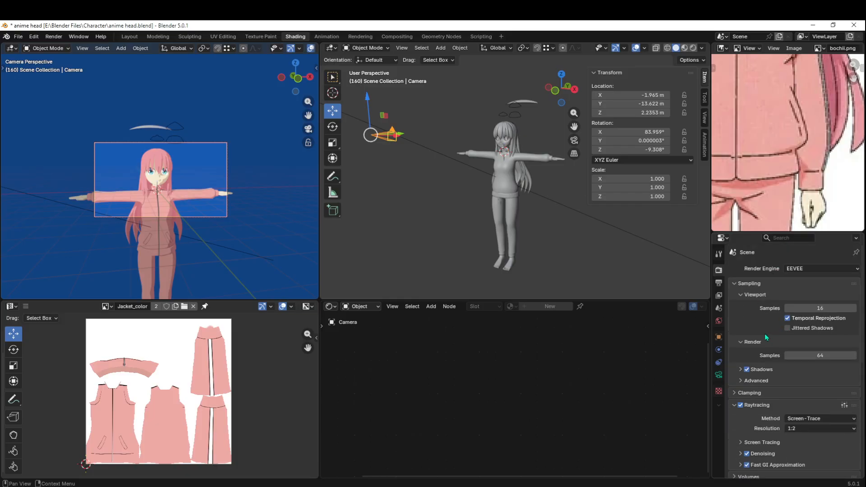
left_click(719, 375)
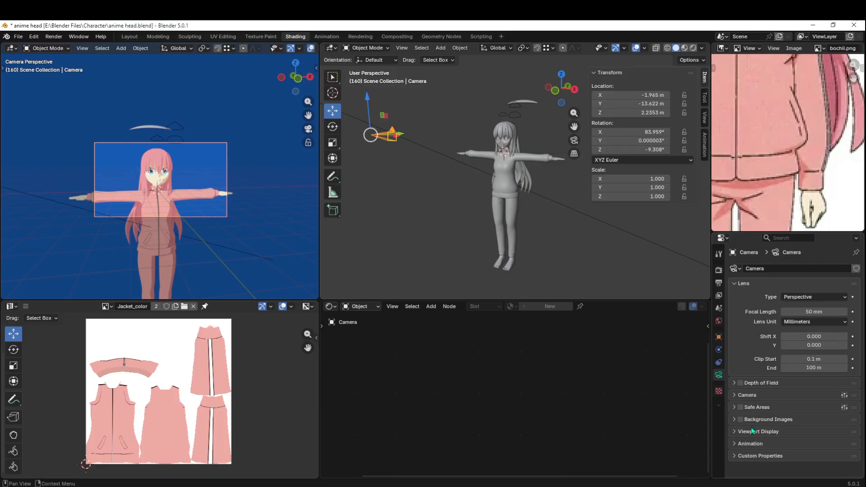
left_click(736, 432)
left_click(736, 432)
left_click(738, 395)
left_click(737, 395)
left_click(705, 118)
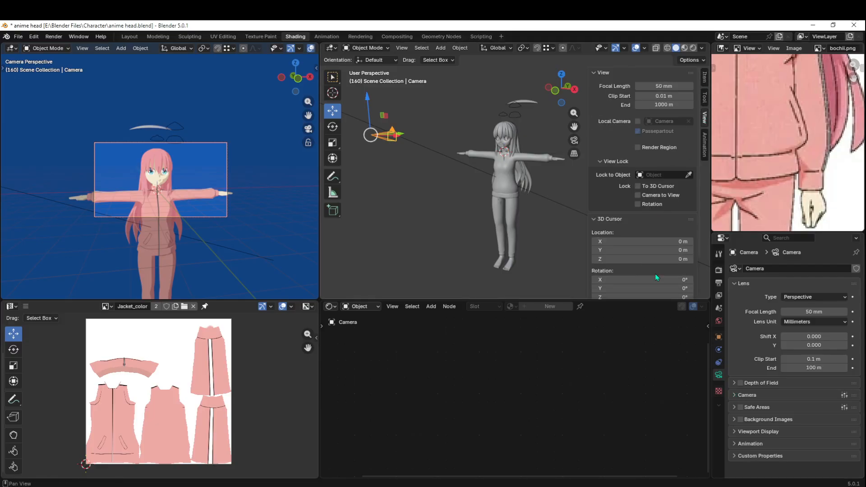
left_click(706, 98)
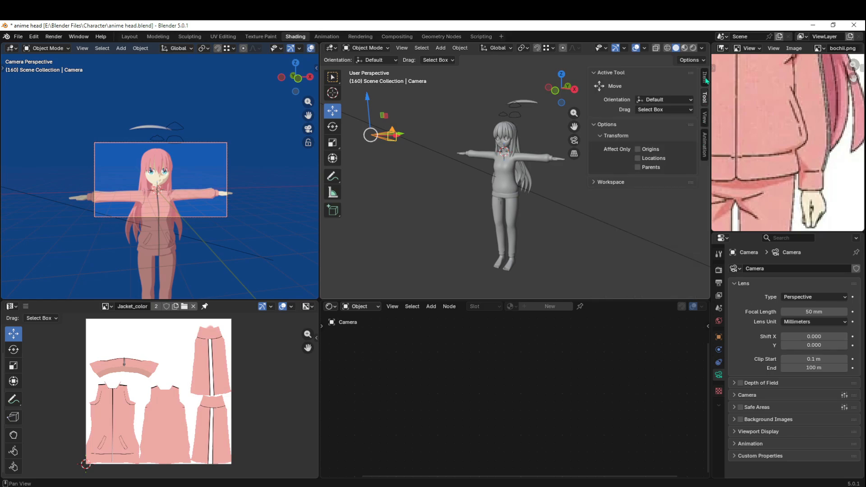
left_click(706, 78)
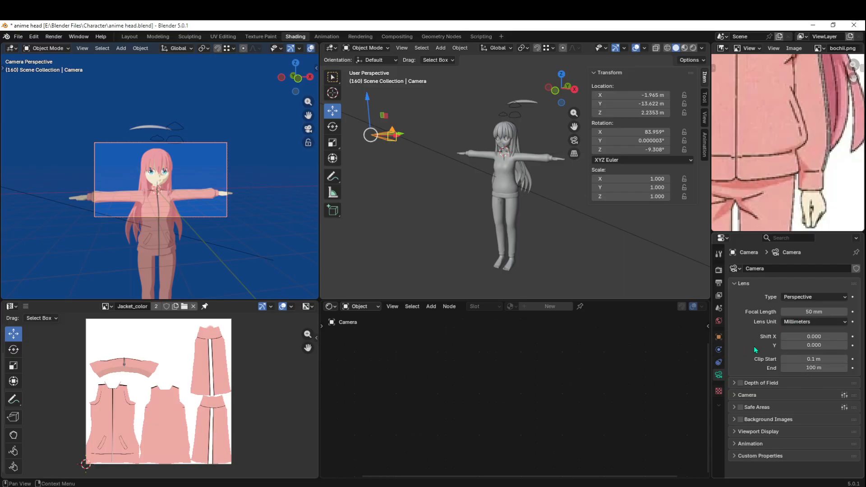
left_click(720, 363)
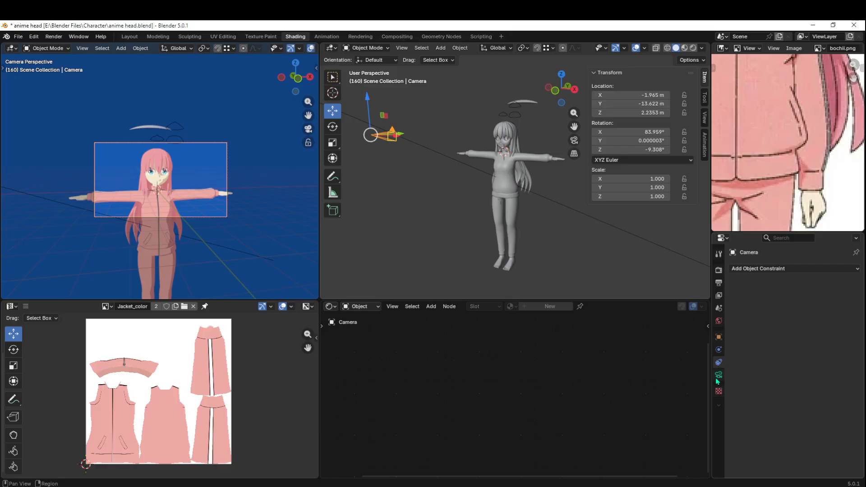
left_click(719, 376)
- Try the AgX view transform in the scene's color management and return it to Standard
left_click(720, 271)
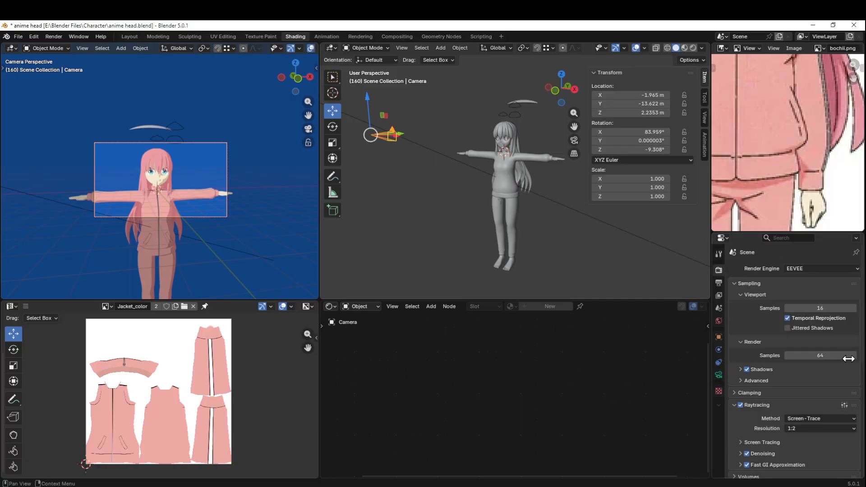
scroll(825, 376, "down", 10)
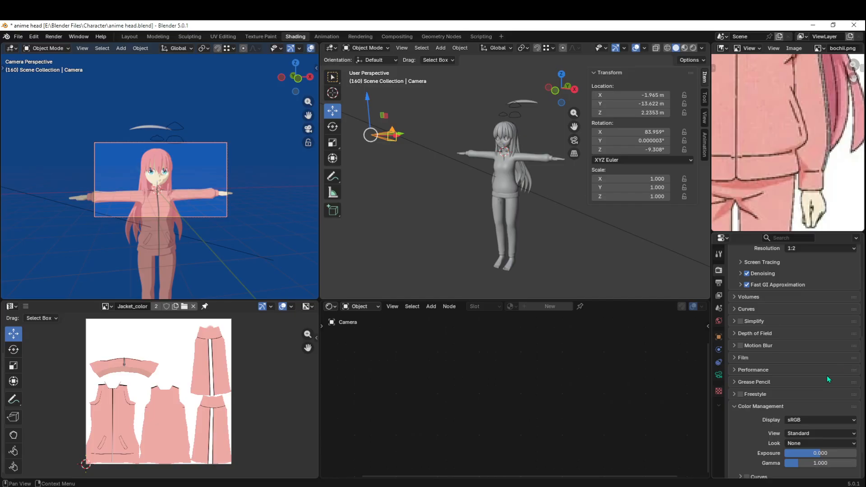
scroll(828, 378, "down", 2)
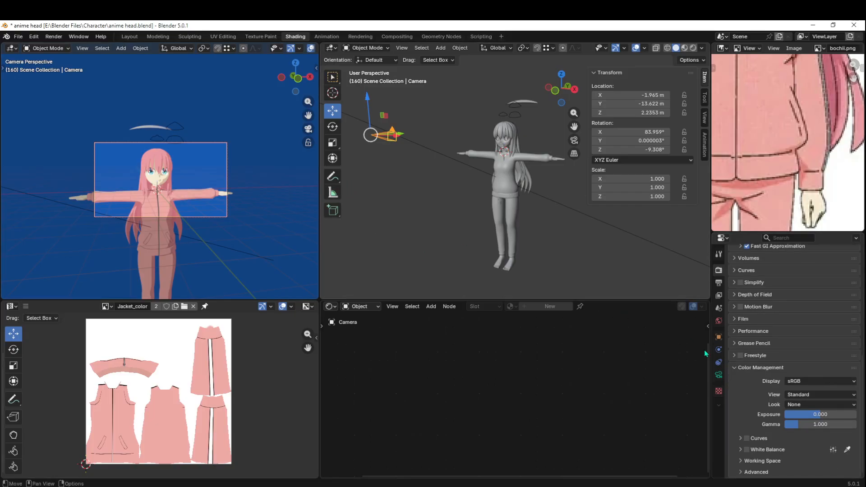
scroll(174, 176, "up", 5)
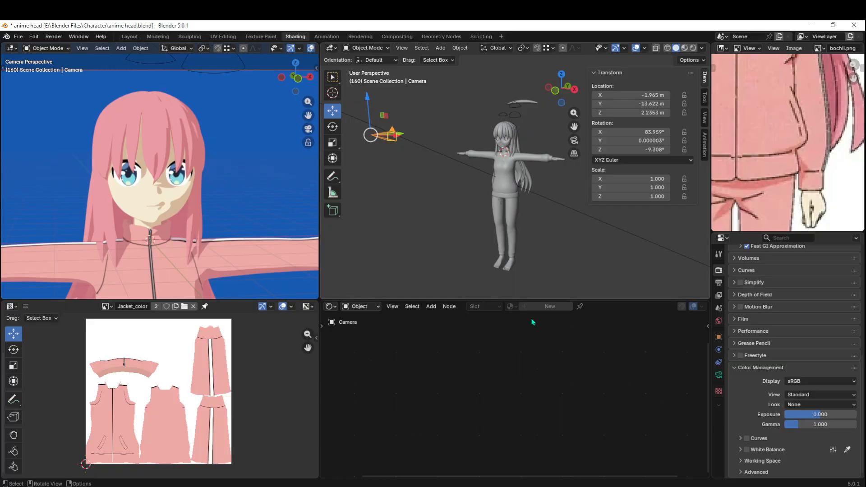
left_click(807, 397)
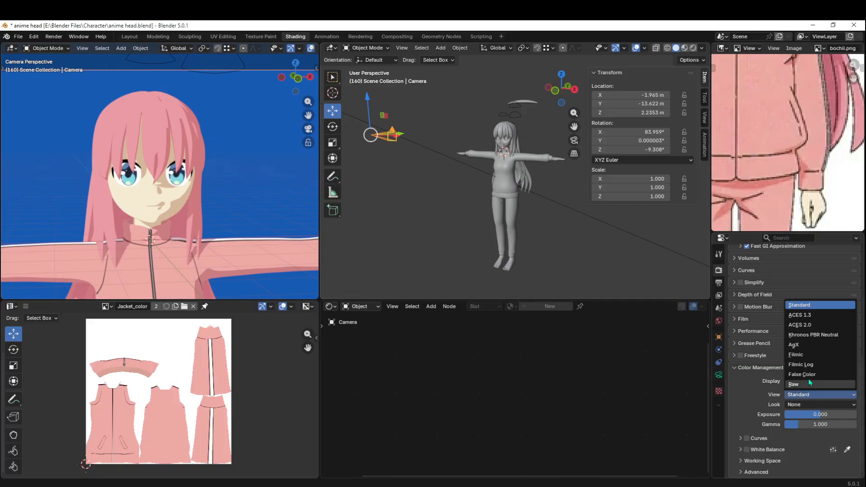
left_click(807, 346)
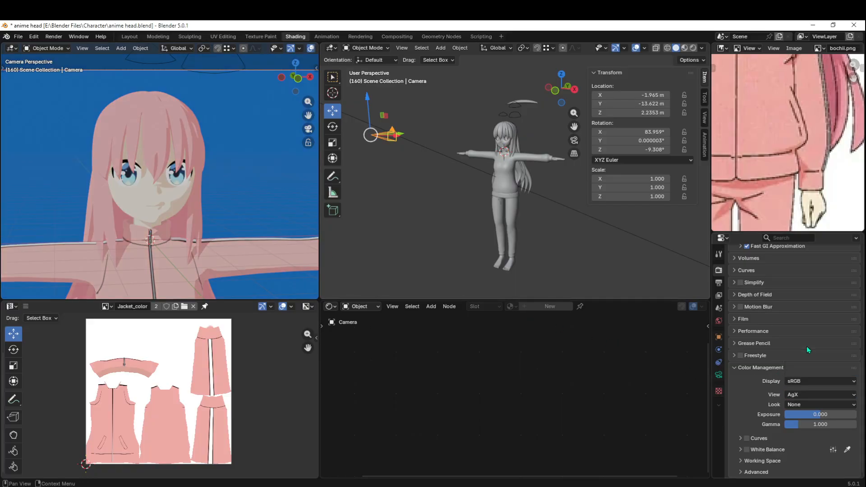
left_click(801, 397)
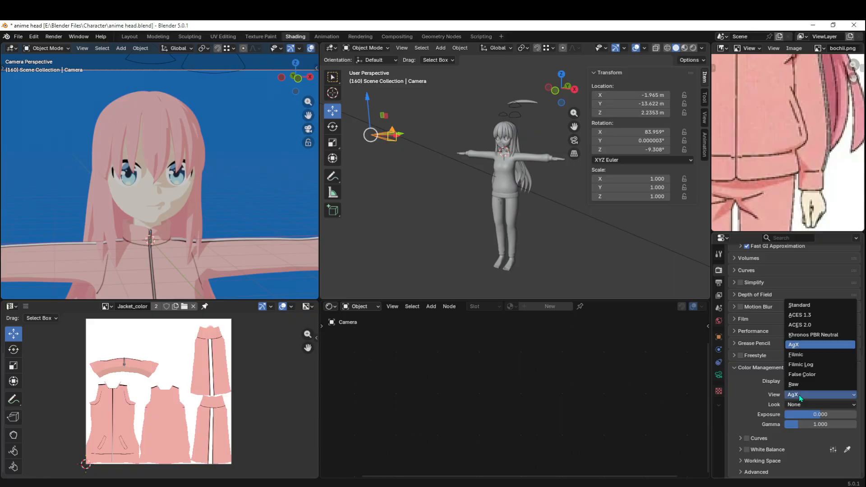
left_click(811, 306)
left_click(811, 308)
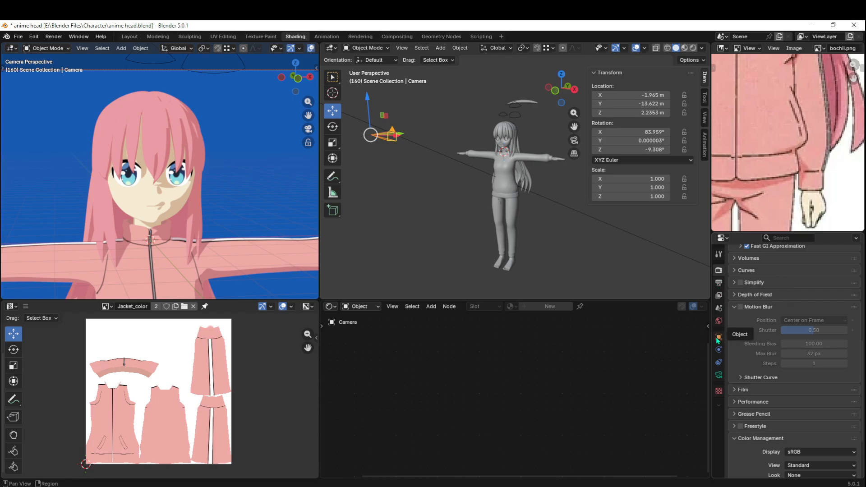
- Set the output resolution to portrait format, 1080 px in X and 1920 px in Y
left_click(719, 283)
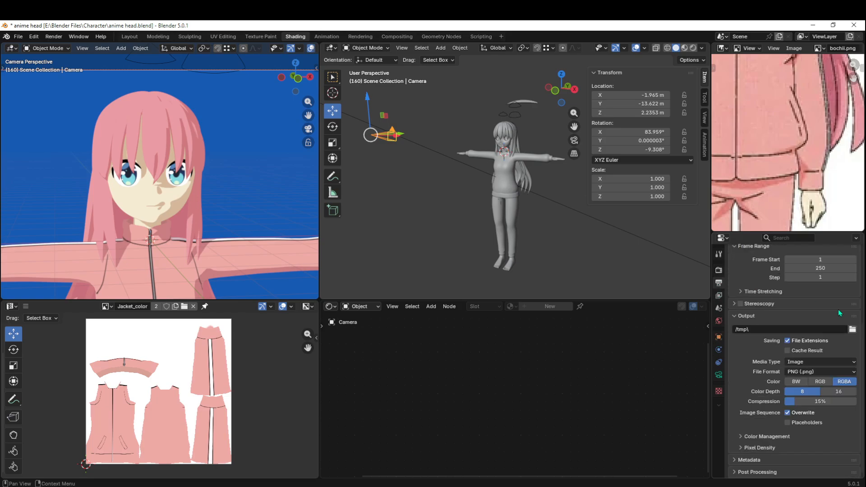
scroll(838, 309, "up", 5)
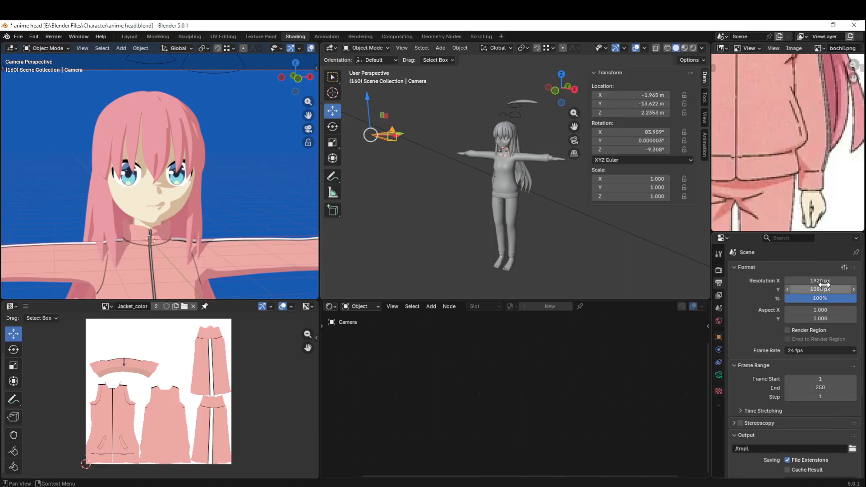
scroll(164, 179, "down", 2)
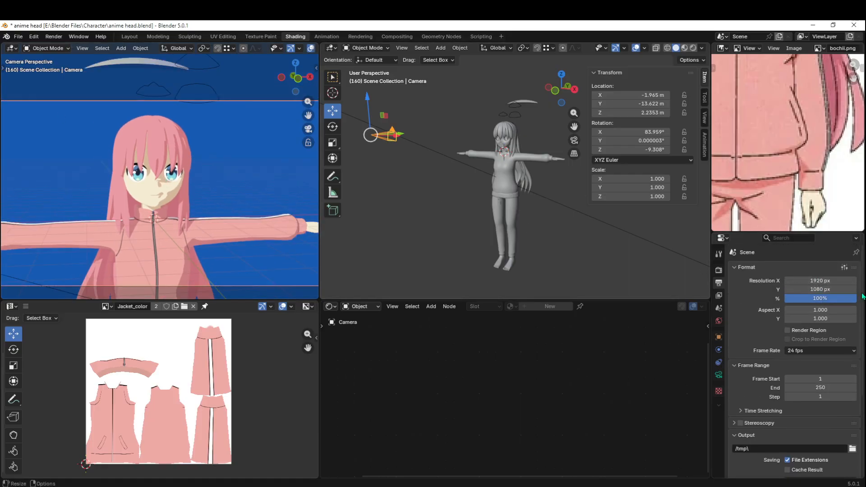
left_click(825, 289)
key("ctrl+c")
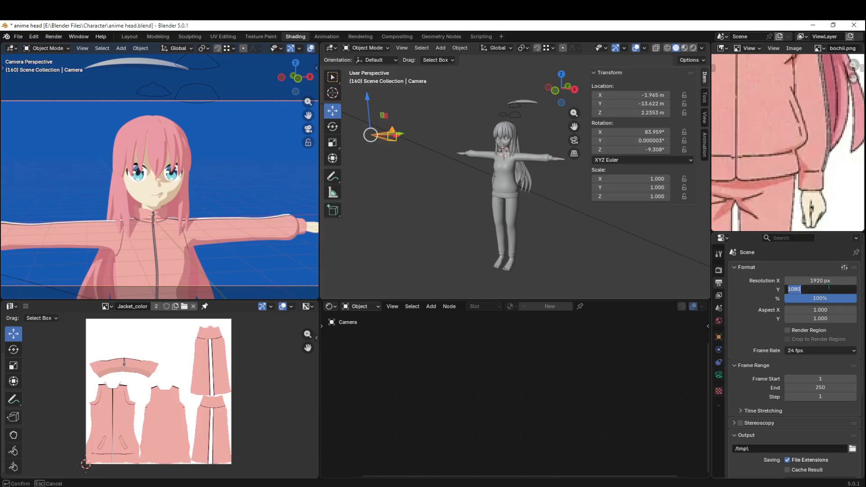
key("Escape")
left_click(828, 279)
key("ctrl+v")
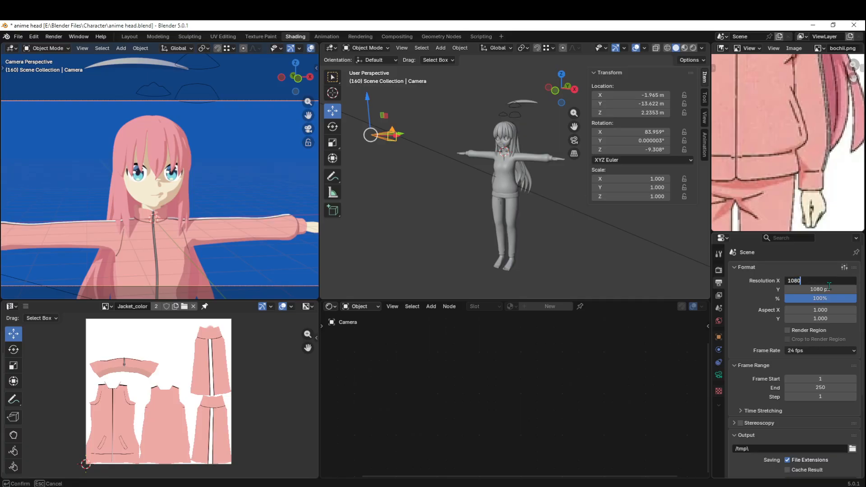
key("Return")
left_click(827, 289)
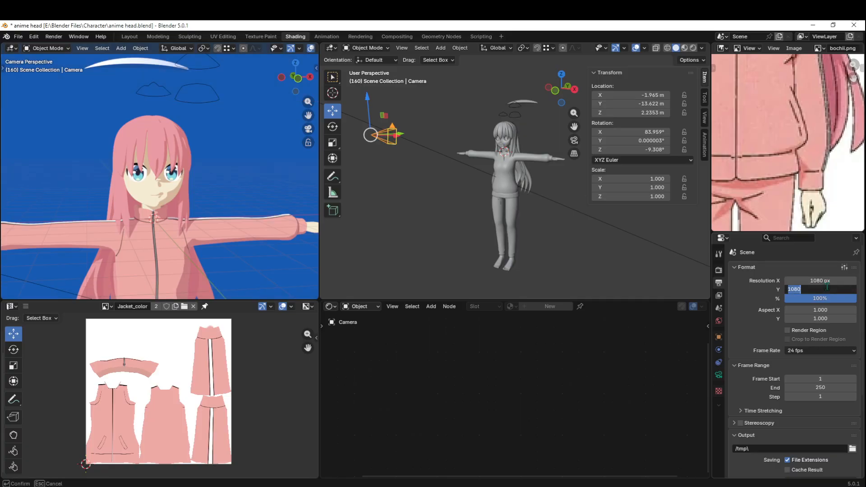
type("1920")
key("Return")
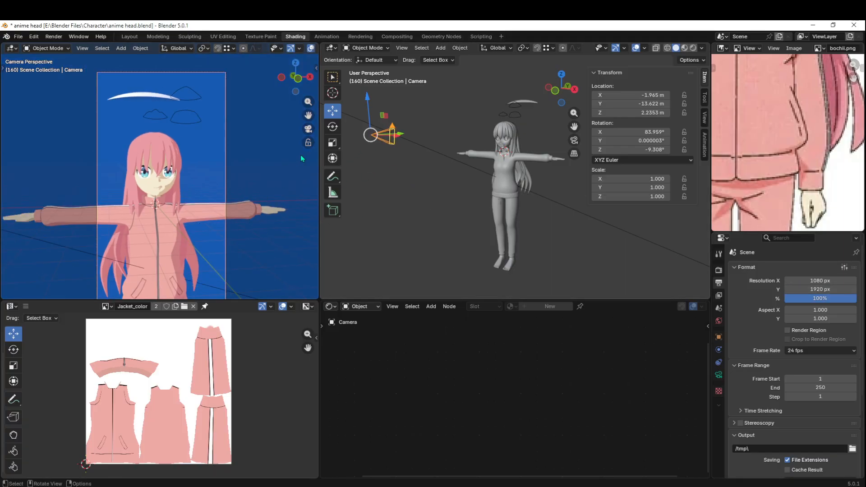
- Lock the camera to the view and pull it back until the character's whole body fits inside the portrait frame
left_click(308, 129)
left_click(308, 129)
left_click(308, 143)
scroll(163, 200, "down", 4)
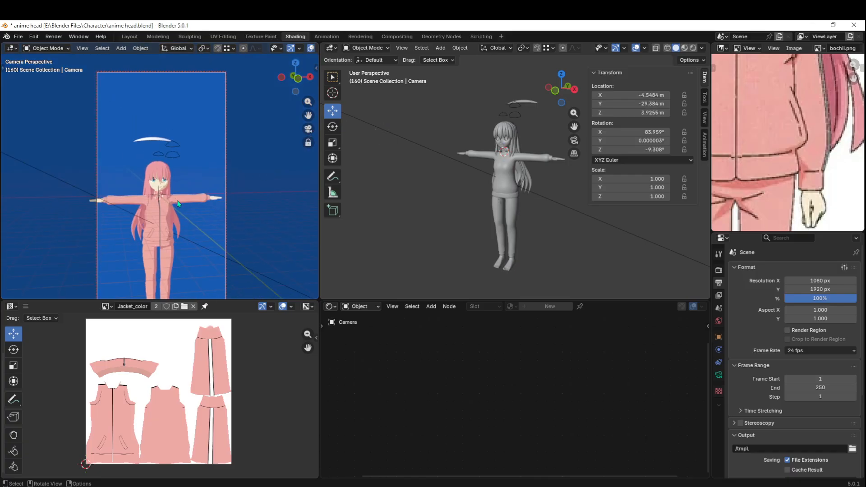
middle_click_drag(176, 212, 186, 168, "shift")
scroll(185, 167, "down", 3)
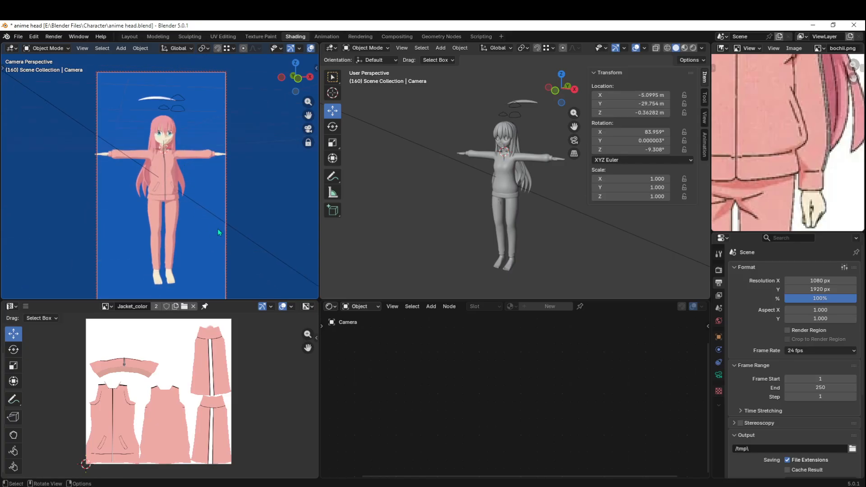
scroll(221, 233, "down", 1)
scroll(270, 197, "down", 1)
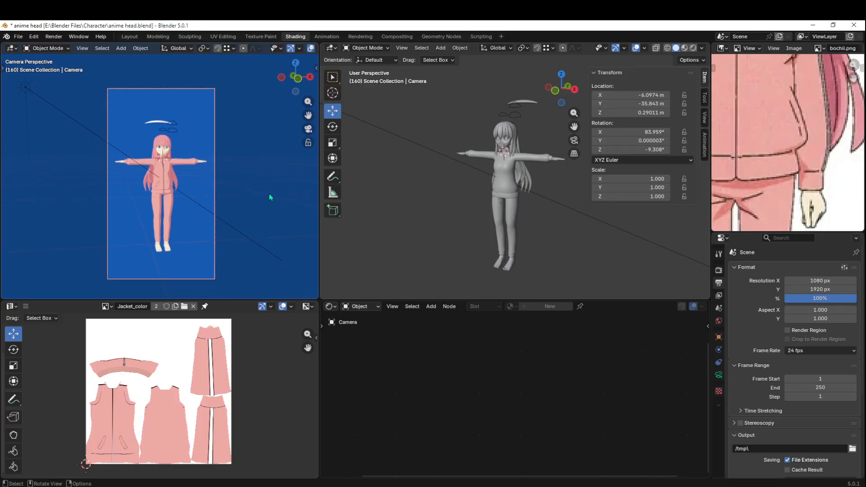
- Orbit the locked camera around the character to a Z rotation of about 14°, keeping the full body in frame
left_click(309, 130)
left_click(308, 130)
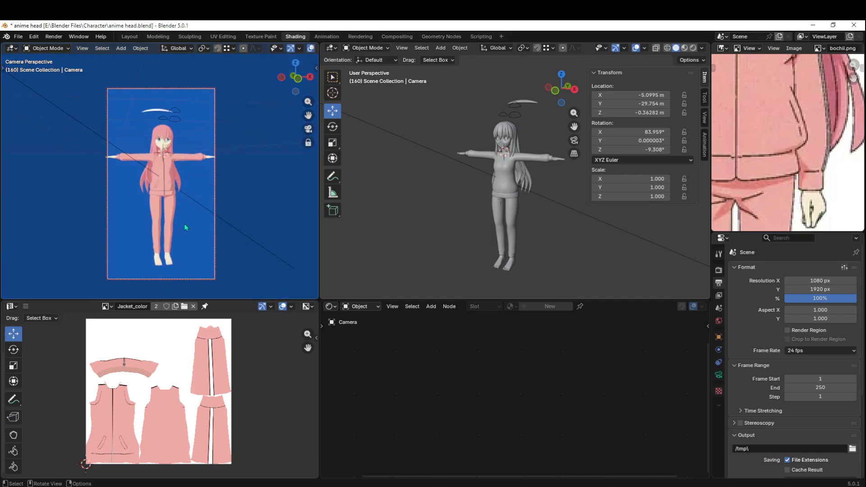
scroll(185, 227, "down", 2)
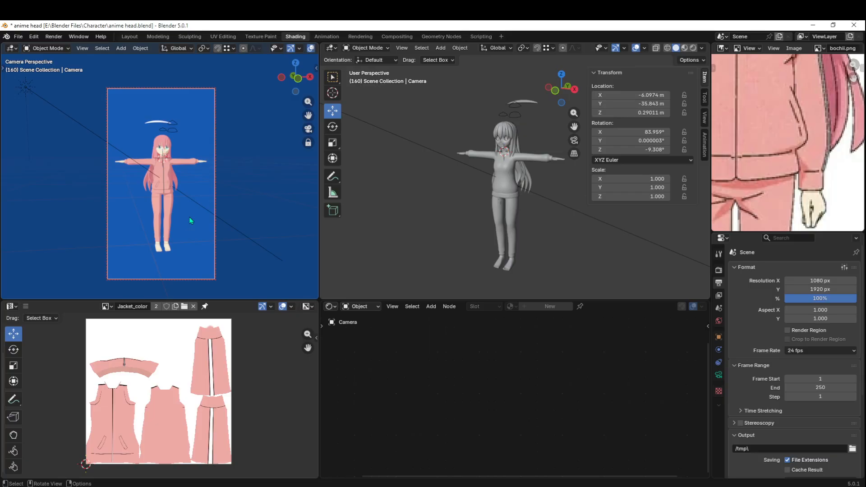
middle_click_drag(190, 222, 168, 226)
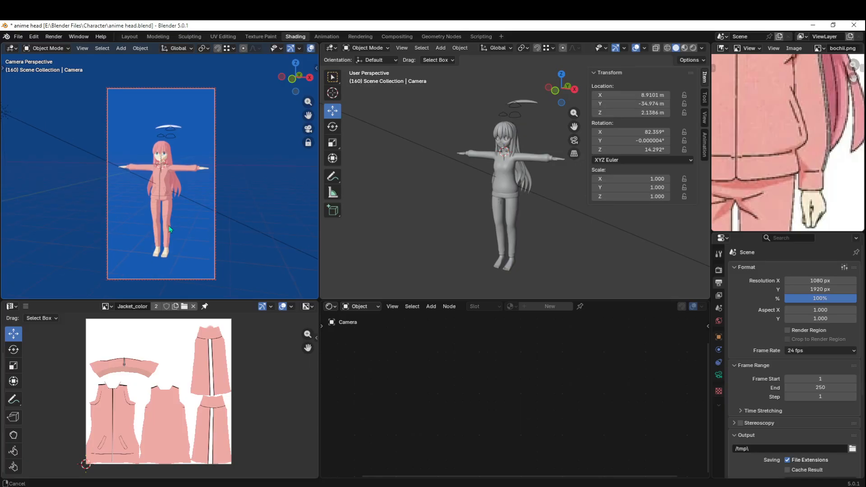
- Set the output's X resolution to 1920 px for a square frame
left_click(825, 280)
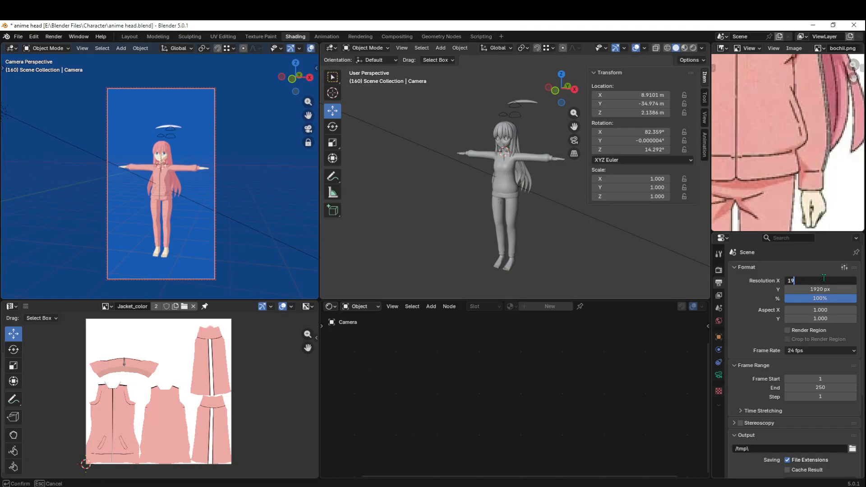
type("1920")
key("Return")
- Move the locked camera closer so the full figure fills the square frame, and save the file
scroll(198, 151, "up", 5)
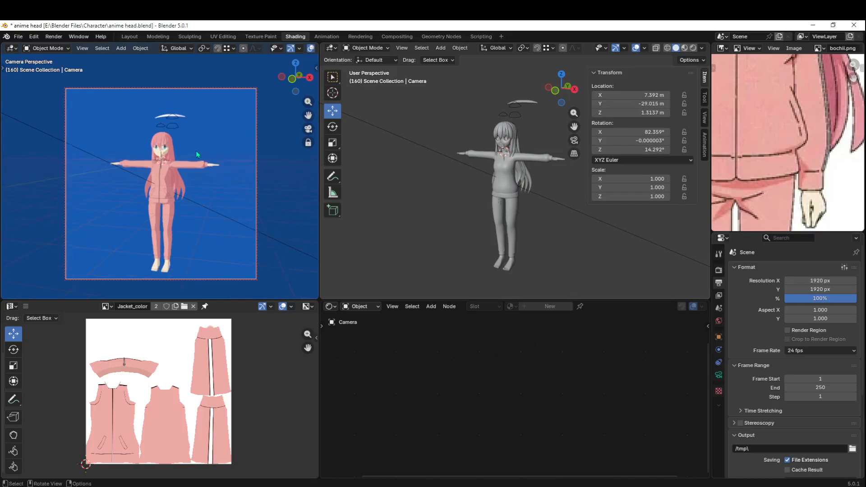
middle_click_drag(212, 164, 213, 165, "shift")
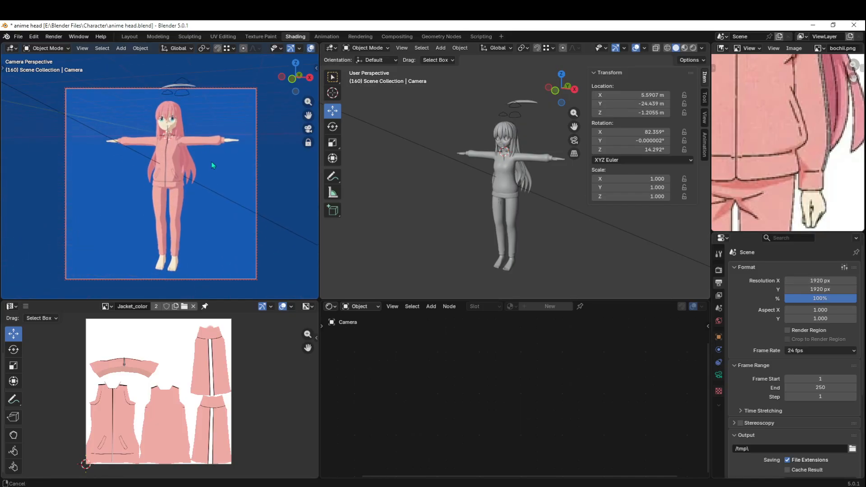
middle_click_drag(193, 239, 202, 242, "shift")
key("ctrl+s")
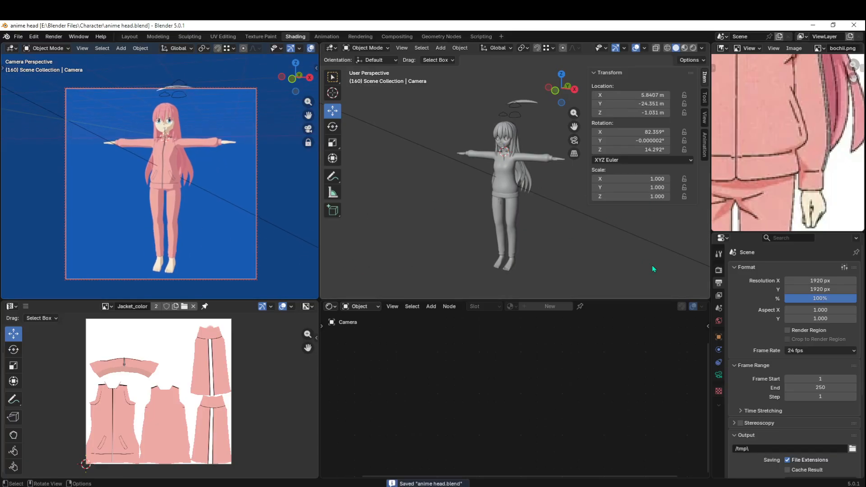
- Replace the reference image area with the Outliner, disable the NurbsPath curve above the head in renders, and save the file
left_click(722, 48)
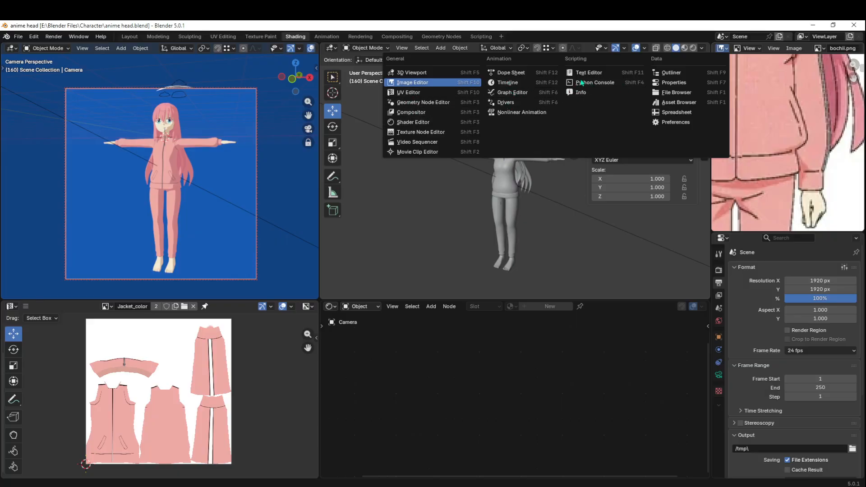
left_click(672, 72)
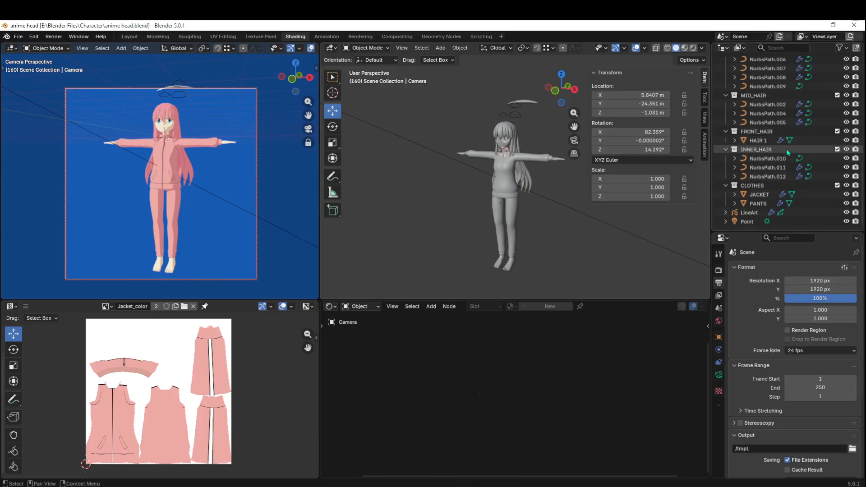
left_click(521, 108)
left_click(526, 103)
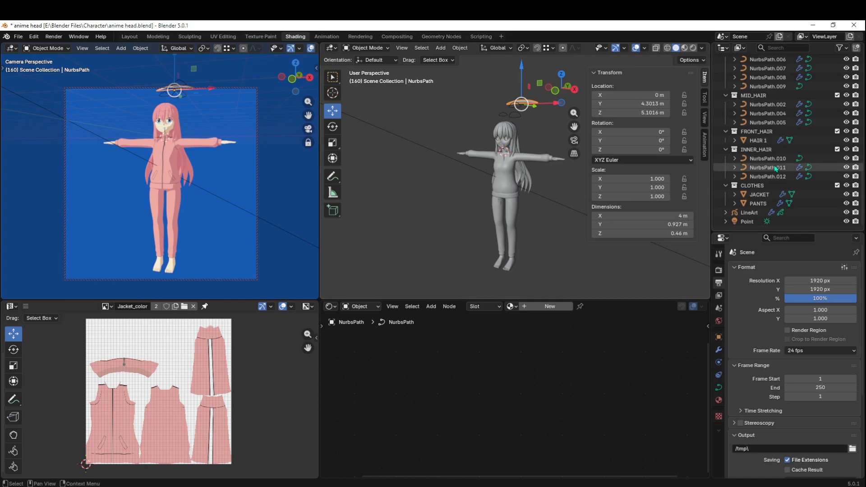
scroll(826, 180, "up", 5)
scroll(824, 175, "up", 5)
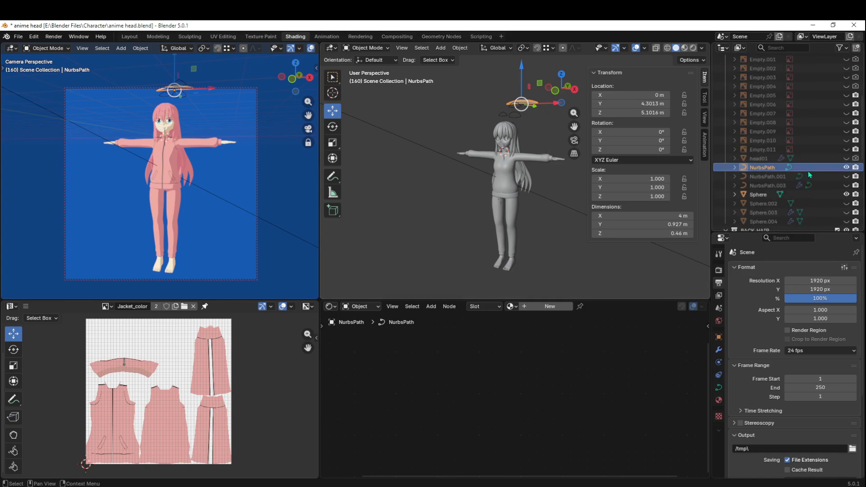
left_click(856, 167)
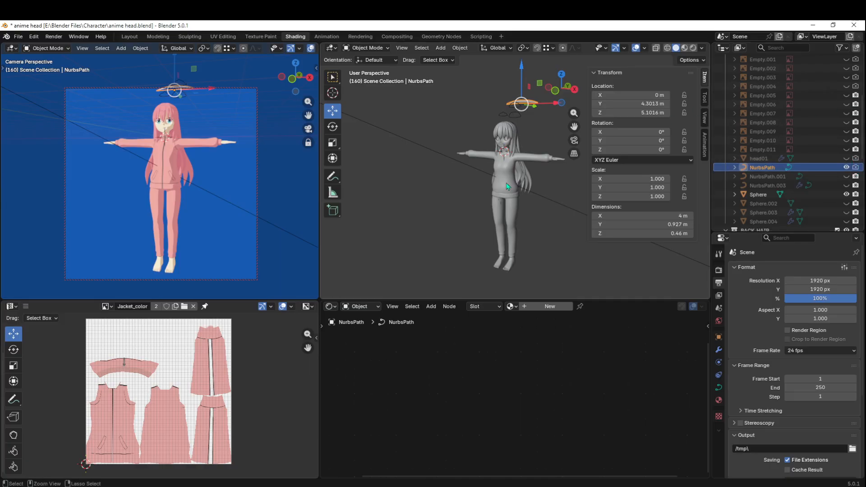
key("ctrl+s")
- Render the image, examine the character in the result, and return to the scene's object list
left_click(53, 36)
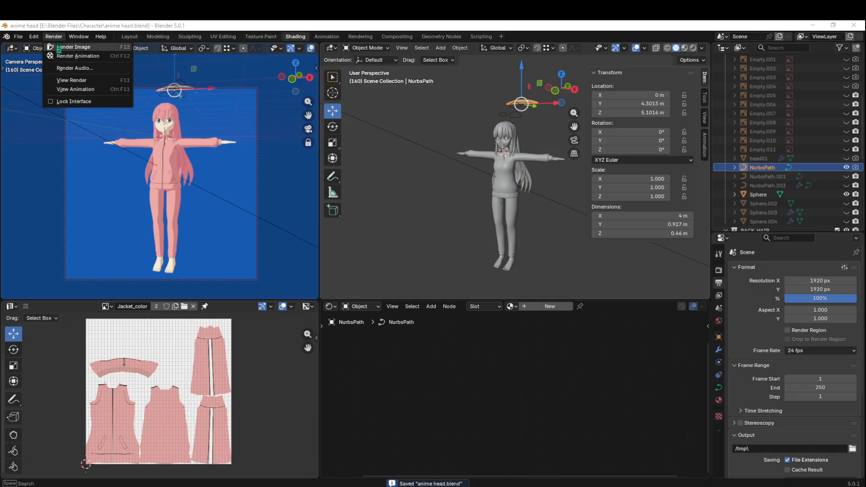
left_click(68, 47)
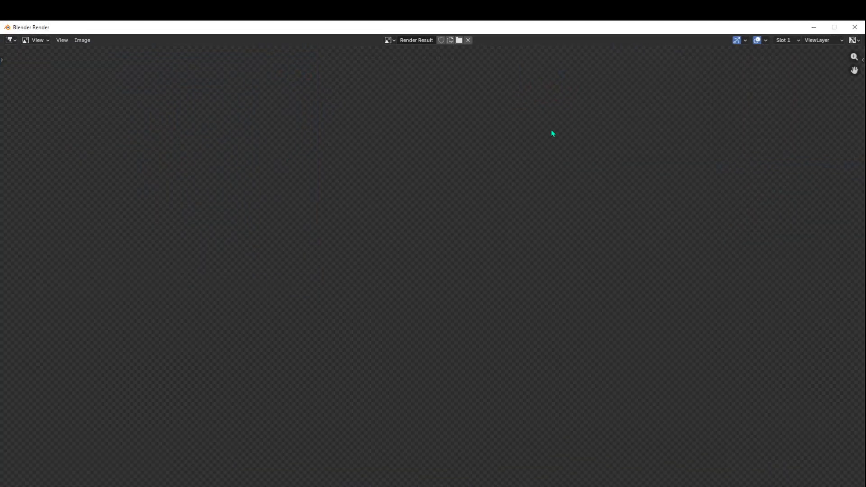
scroll(545, 153, "down", 3)
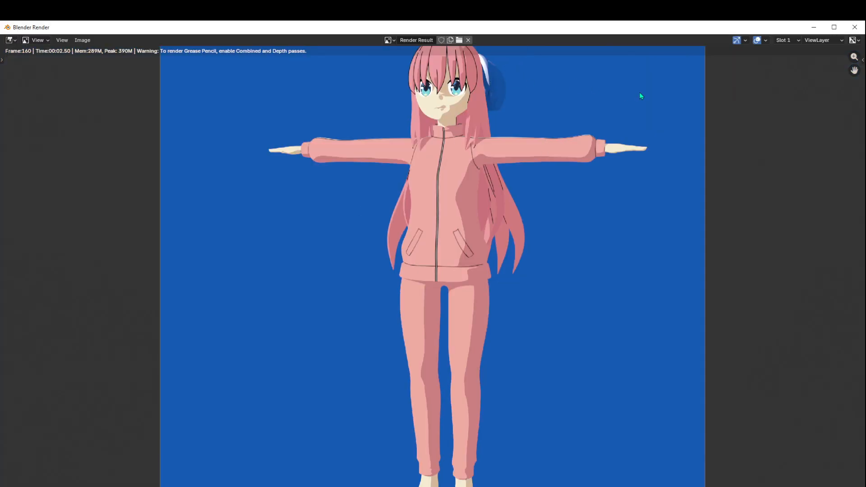
left_click(856, 30)
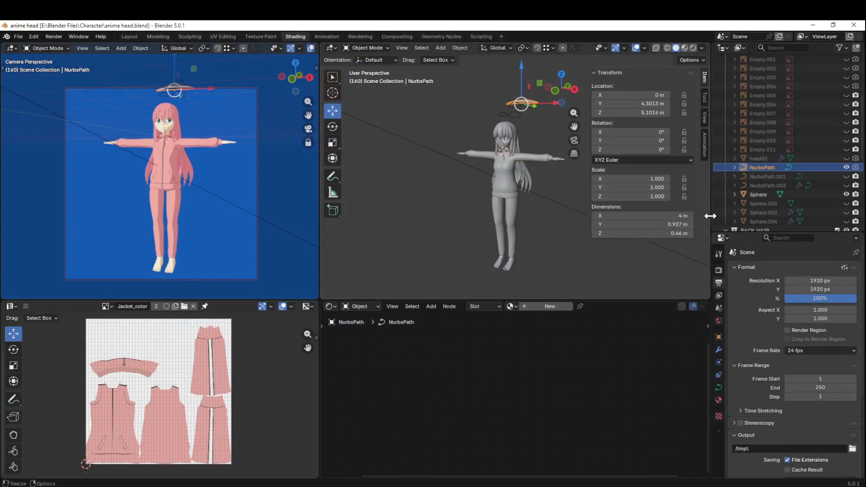
scroll(860, 119, "up", 6)
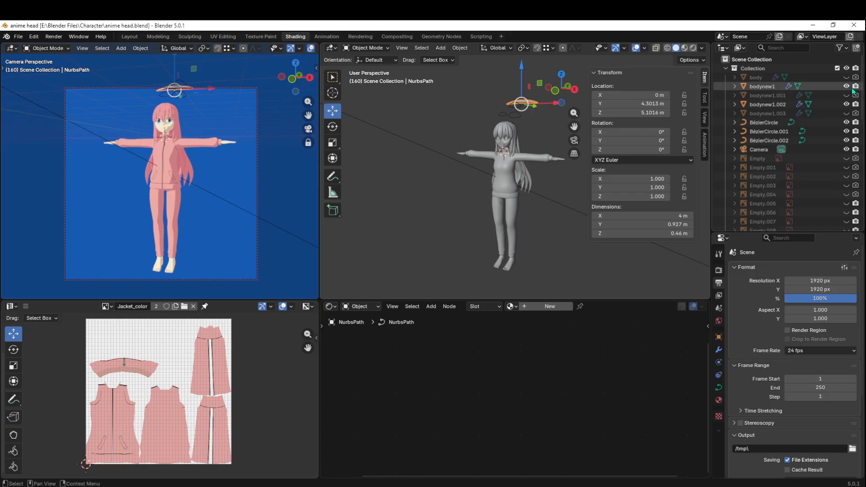
- Disable the bodynew1 object in renders
left_click(855, 88)
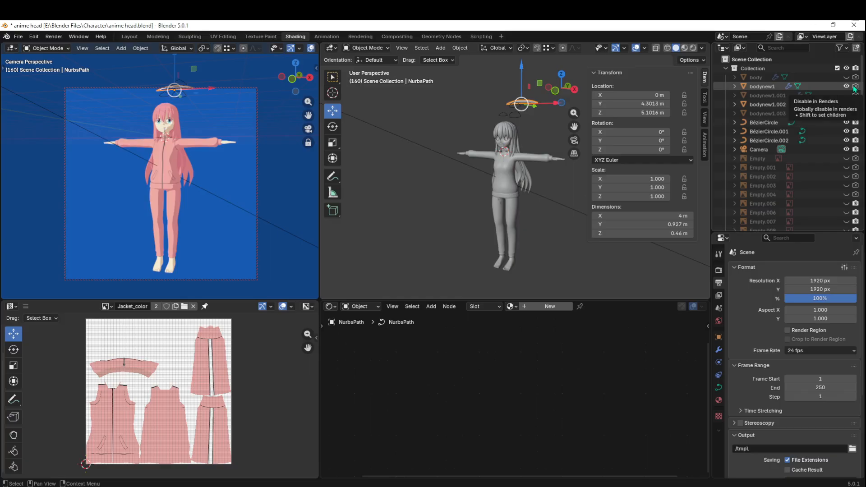
scroll(510, 189, "up", 2)
middle_click_drag(510, 190, 482, 175, "shift")
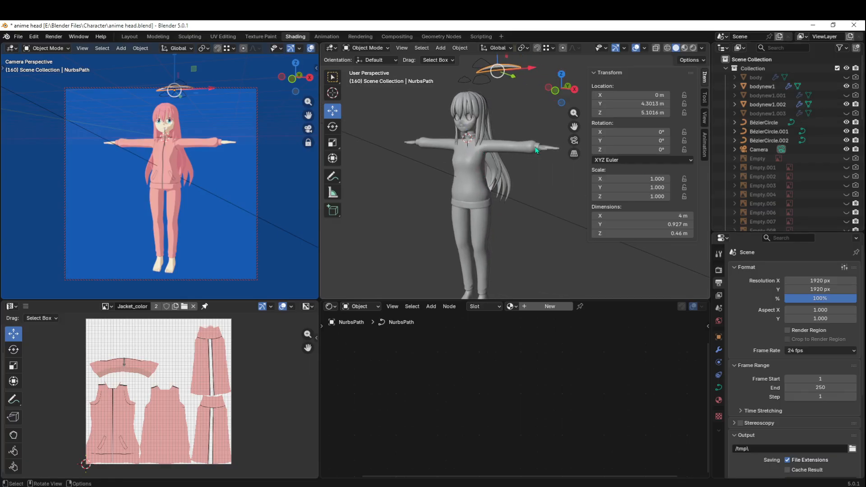
- Toggle bodynew1.002's render and viewport visibility to identify its mesh, and rename the object as eyelash
left_click(856, 104)
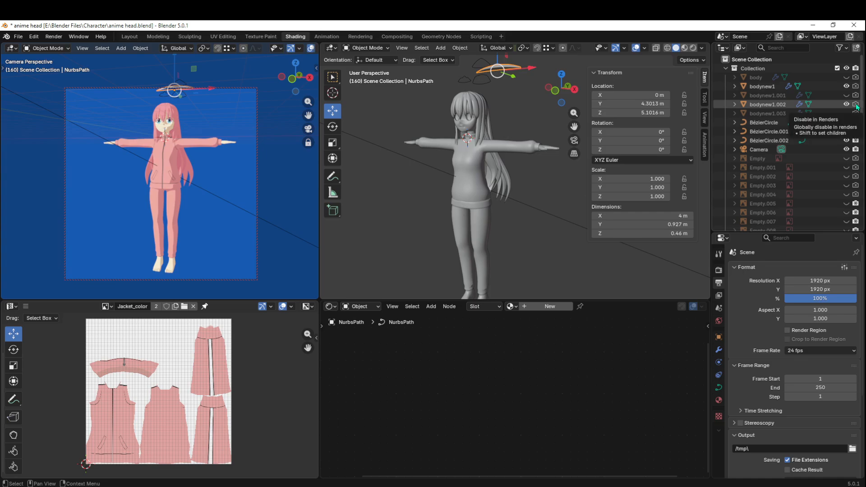
left_click(856, 104)
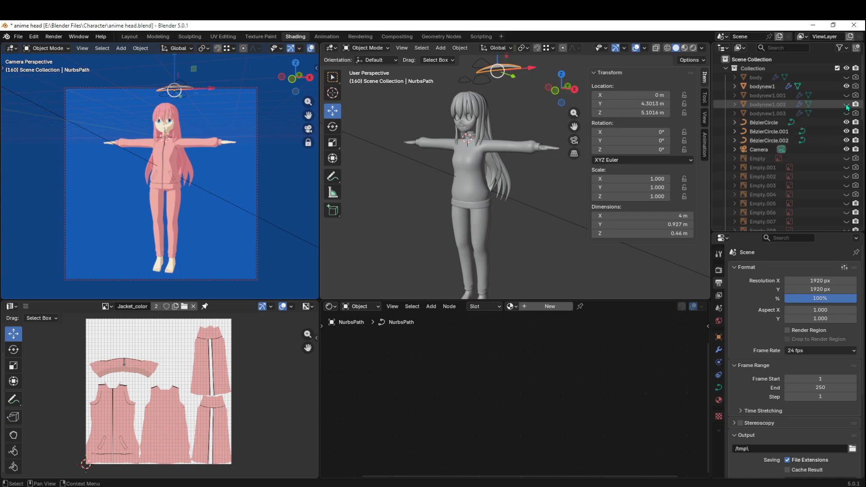
left_click(847, 105)
scroll(480, 113, "up", 4)
middle_click_drag(480, 112, 487, 166, "shift")
scroll(489, 169, "up", 8)
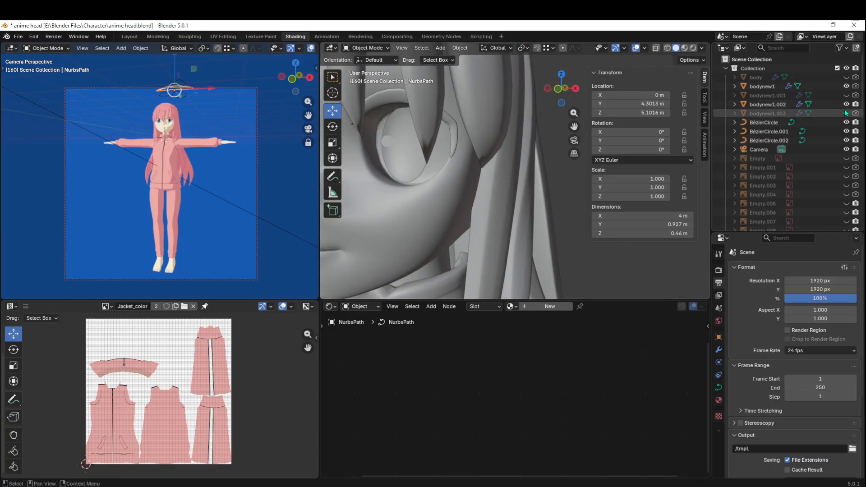
double_click(770, 105)
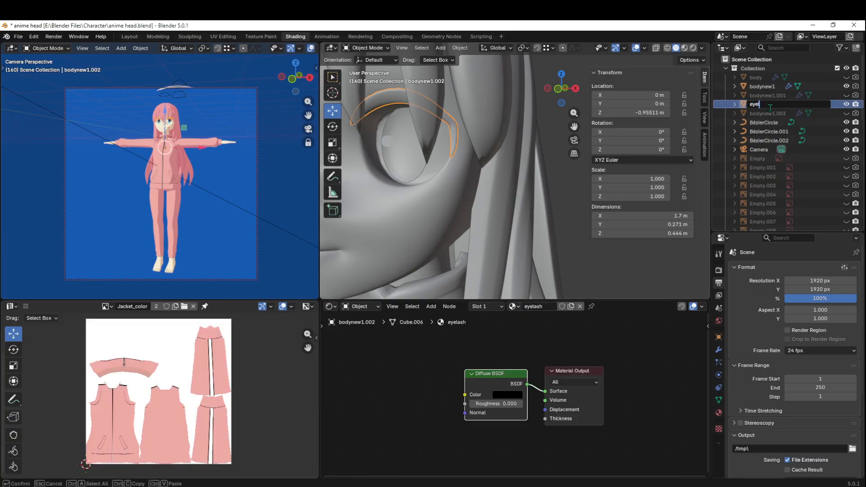
key("Return")
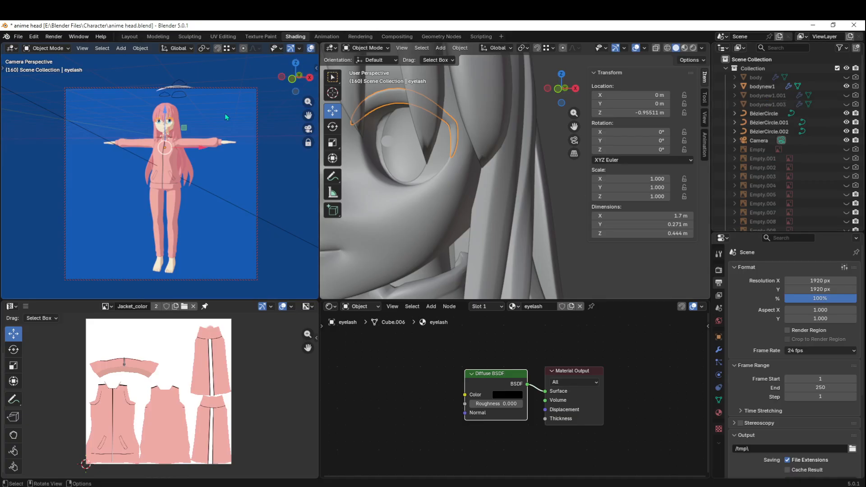
- Frame the character's face in the camera view and shift the eyelash material's Diffuse BSDF node away from the Material Output
scroll(178, 118, "up", 6)
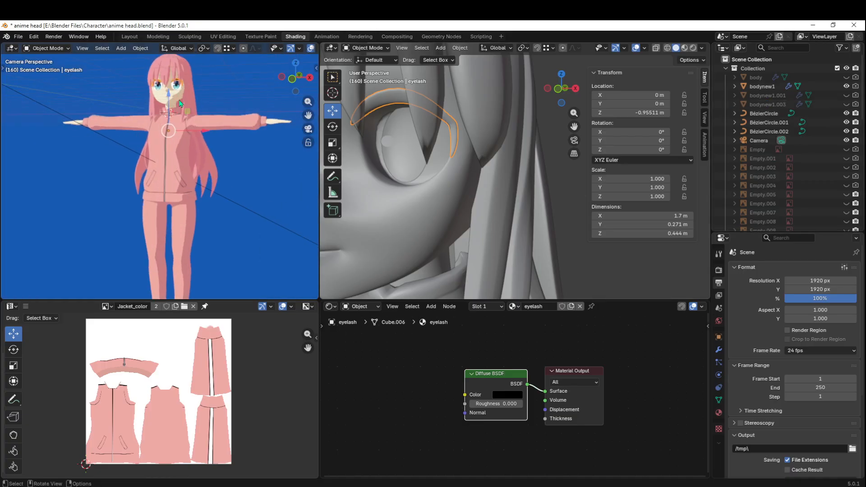
middle_click_drag(177, 97, 169, 210, "shift")
scroll(174, 181, "up", 7)
middle_click_drag(189, 136, 174, 176, "shift")
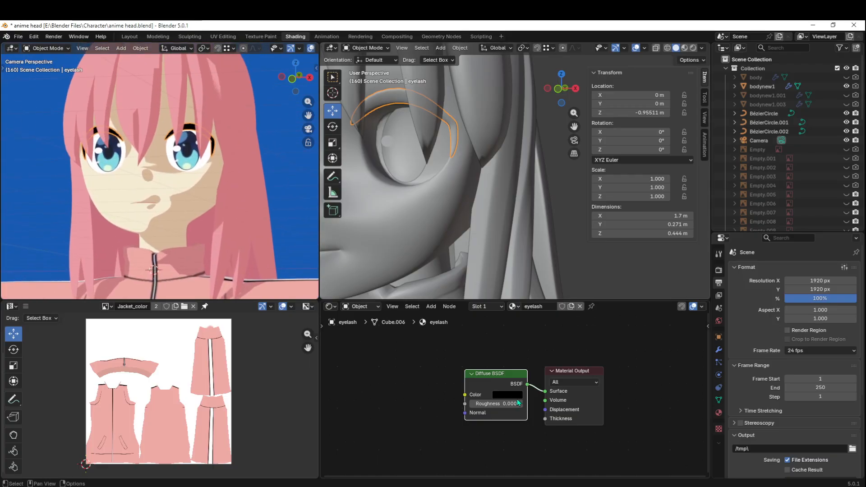
left_click_drag(511, 389, 496, 383)
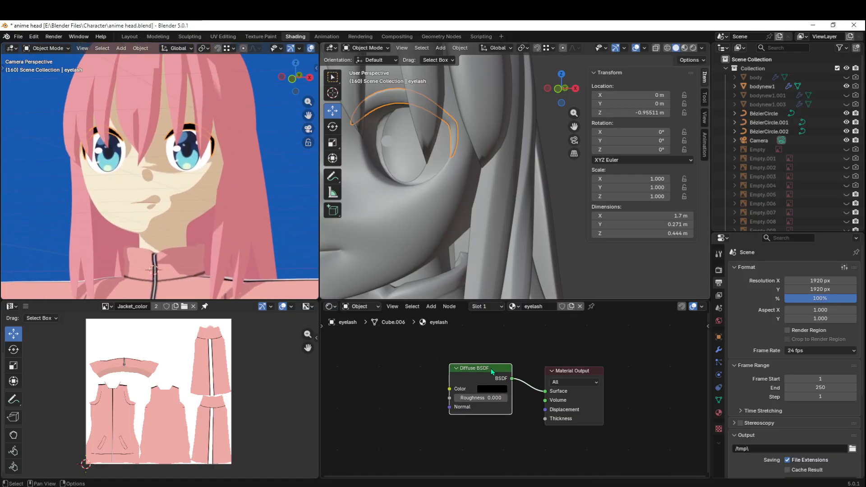
- Duplicate the eyelash object in place, working from the front orthographic view of the face
scroll(391, 104, "down", 7)
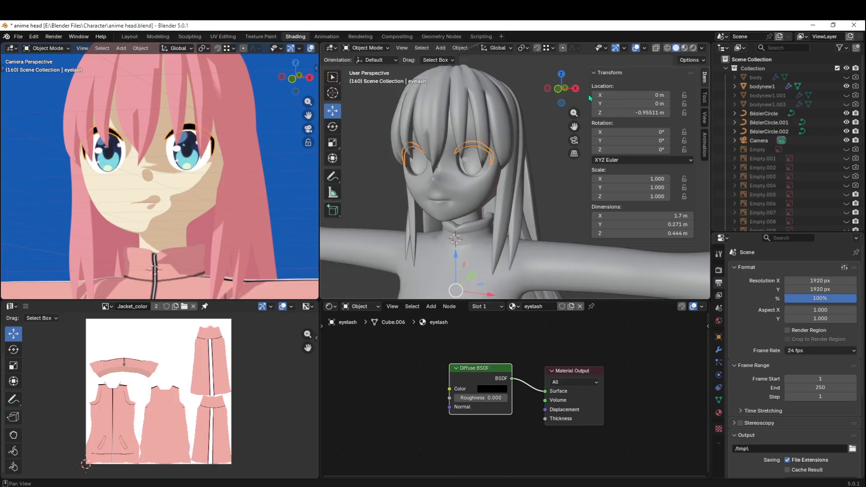
left_click(558, 89)
scroll(518, 153, "up", 2)
middle_click_drag(516, 150, 442, 161, "shift")
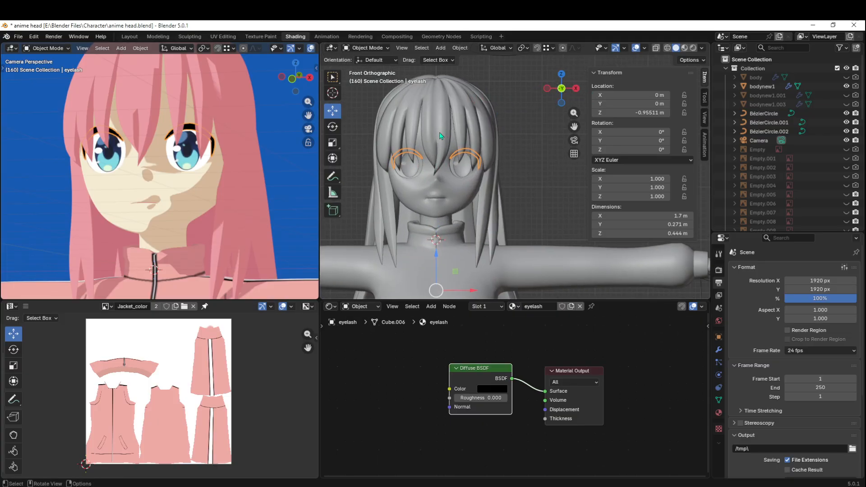
scroll(468, 151, "up", 2)
key("shift+d")
right_click(465, 154)
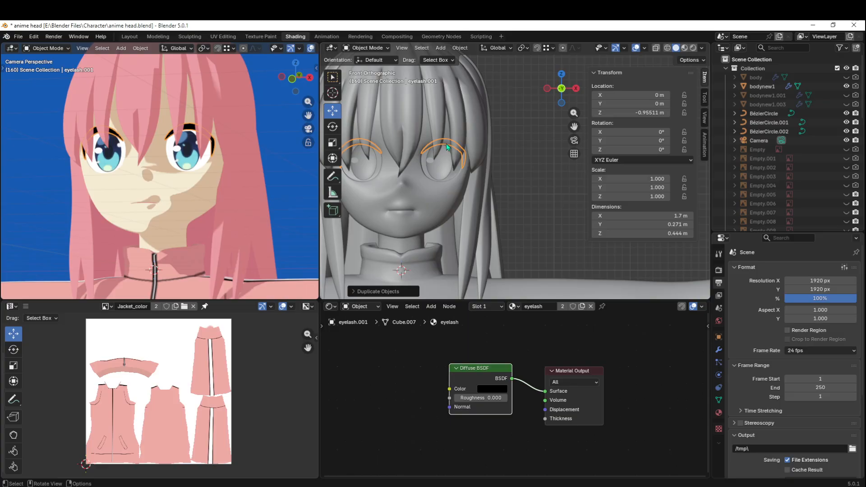
key("Tab")
key("Tab")
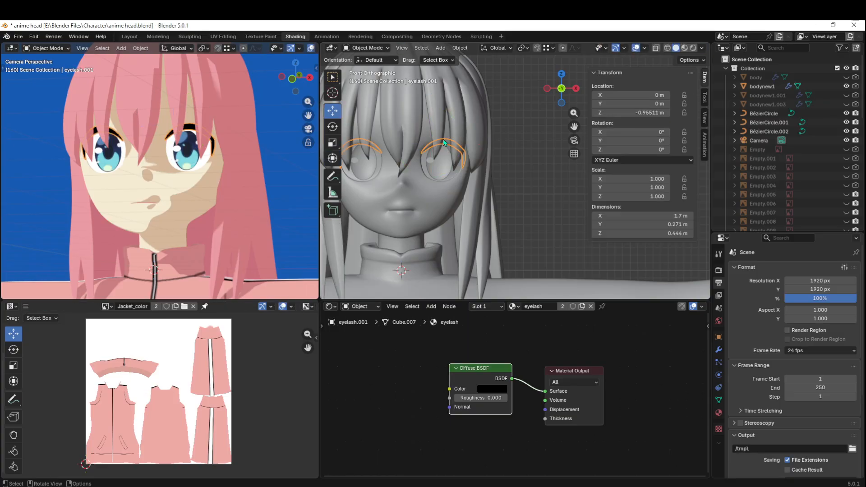
right_click(443, 139)
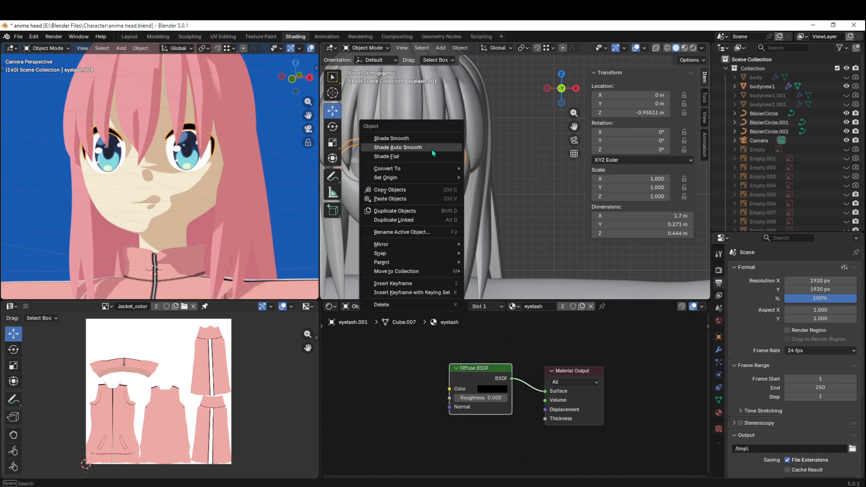
mouse_move(432, 178)
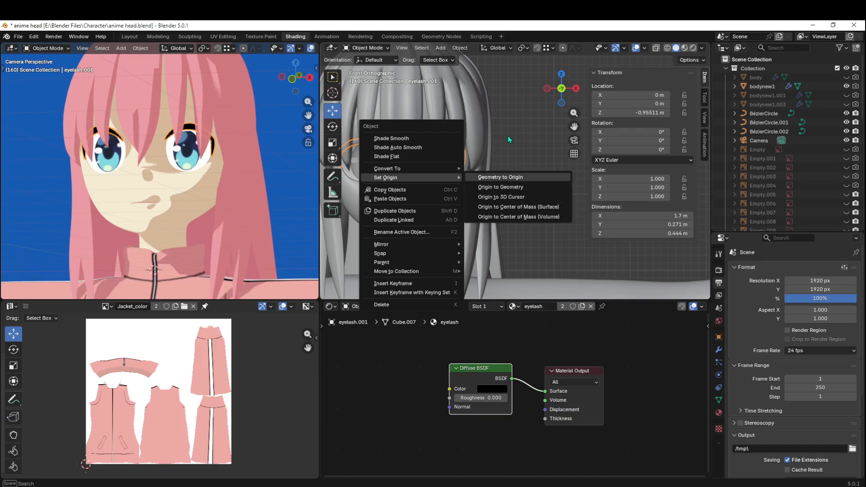
left_click(514, 187)
- Raise the whole mesh of the duplicated eyelash about 0.22 m above the eye
key("Tab")
key("a")
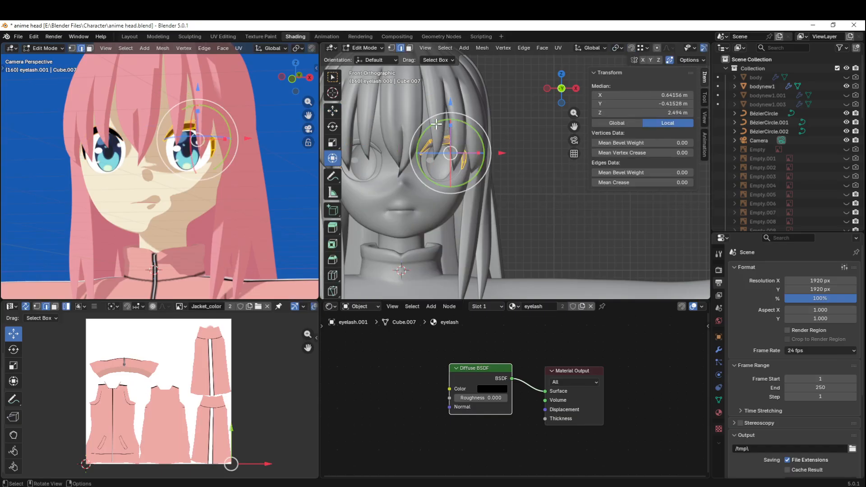
left_click_drag(453, 103, 452, 86)
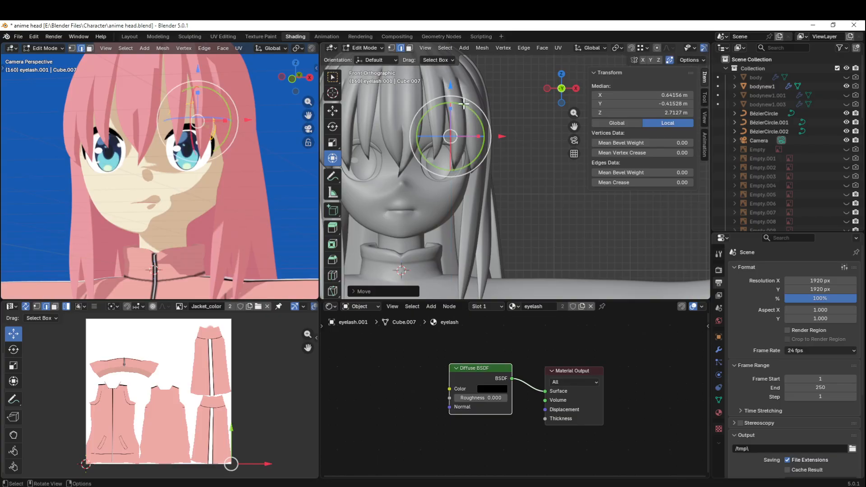
- Isolate the duplicated eyelash, move its mesh about 0.21 m forward along Y, and leave the isolated view
middle_click_drag(464, 104, 499, 150)
key("KP_Divide")
scroll(545, 195, "up", 2)
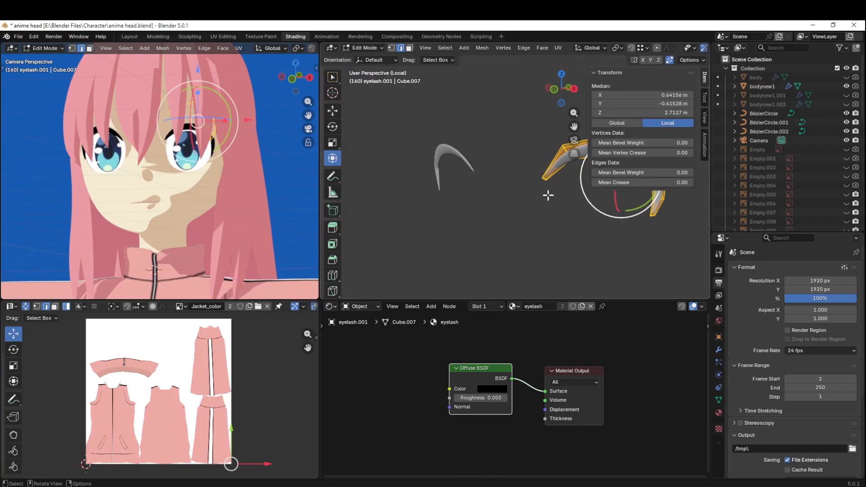
middle_click_drag(547, 196, 436, 203, "shift")
mouse_move(435, 203)
middle_mouse_down()
mouse_move(465, 190)
mouse_move(425, 190)
middle_mouse_up()
left_click_drag(501, 182, 469, 198)
key("KP_Divide")
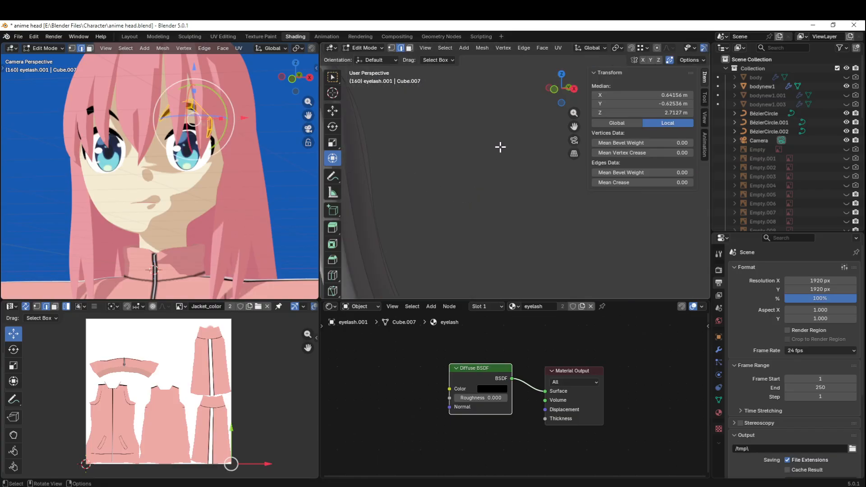
- Return to the front view in Object Mode and hide the HAIR 1 fringe covering the duplicated eyelash
left_click(555, 90)
scroll(512, 194, "up", 5)
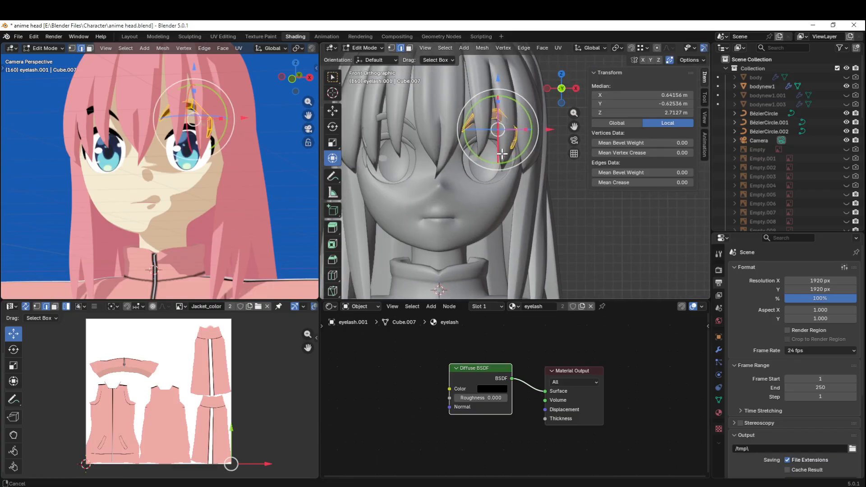
key("Tab")
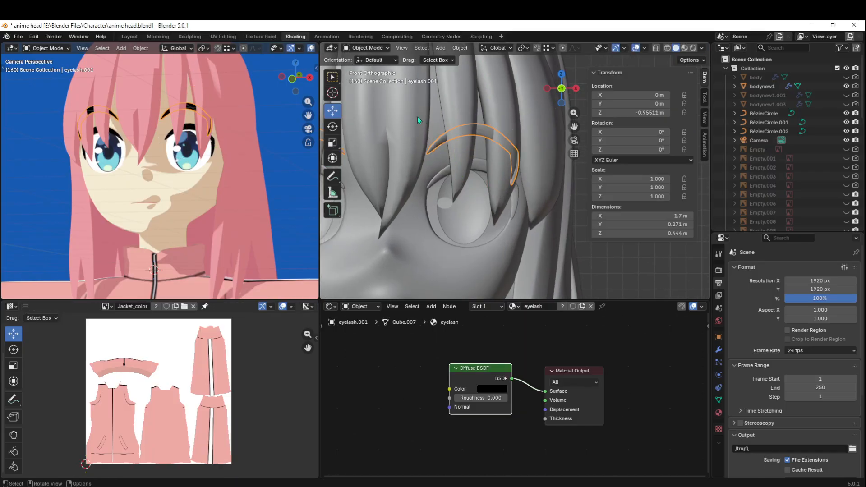
left_click(416, 117)
key("h")
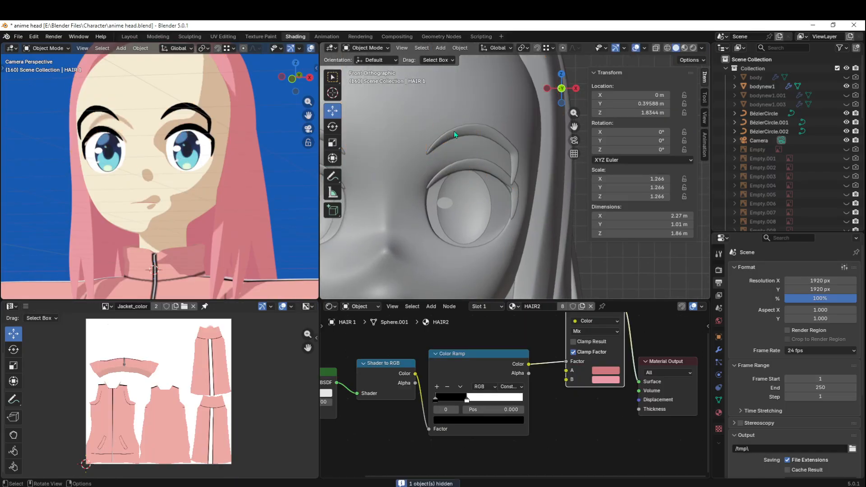
- Delete the downward outer tail of the duplicated eyelash and its leftover end loop to shorten it into an eyebrow
left_click(475, 132)
key("Tab")
scroll(491, 175, "up", 4)
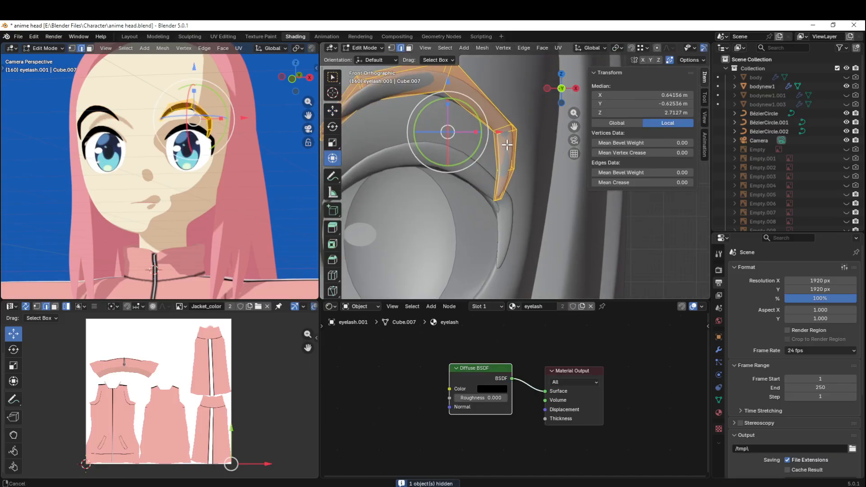
key("1")
key("alt+z")
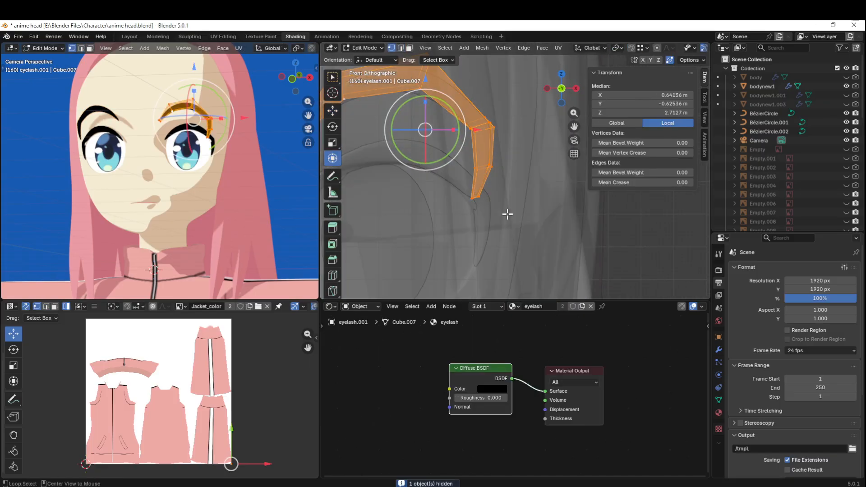
left_click_drag(523, 222, 451, 146)
key("x")
left_click(456, 157)
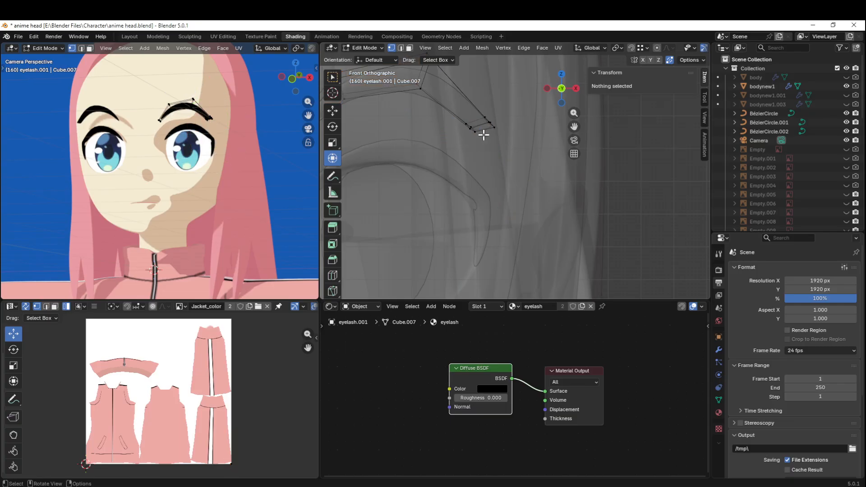
left_click(486, 133, "alt")
key("x")
left_click(486, 133)
- Move the eyebrow's outer end loop about 0.11 m up and 0.07 m outward
left_click(485, 130, "alt")
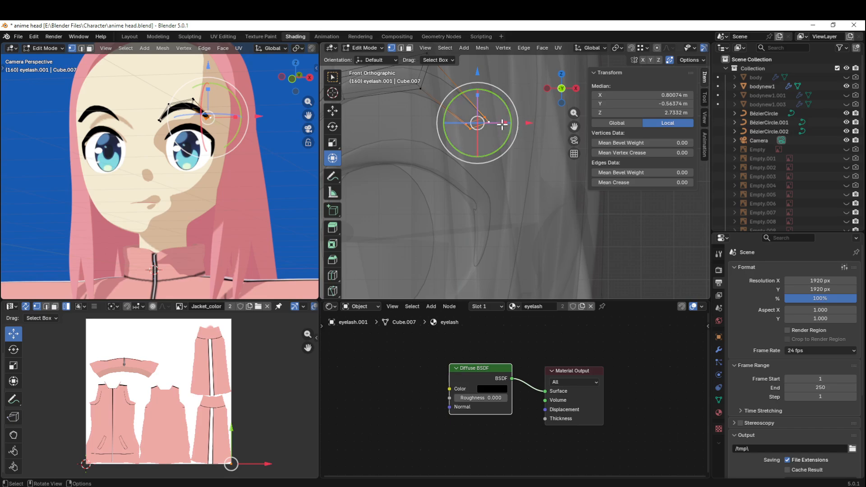
middle_click_drag(490, 108, 494, 151, "shift")
left_click_drag(481, 115, 497, 79)
left_click_drag(532, 130, 557, 134)
- Lower the eyebrow's middle and inner vertices in turn to flatten its arch
left_click_drag(454, 89, 417, 142)
scroll(419, 108, "down", 3)
middle_click_drag(405, 77, 474, 101, "shift")
left_click_drag(492, 89, 492, 97)
left_click_drag(423, 116, 460, 168)
left_click_drag(442, 97, 446, 117)
- Lower the eyebrow's outer tip slightly, and raise the entire eyebrow a little
left_click_drag(551, 139, 528, 158)
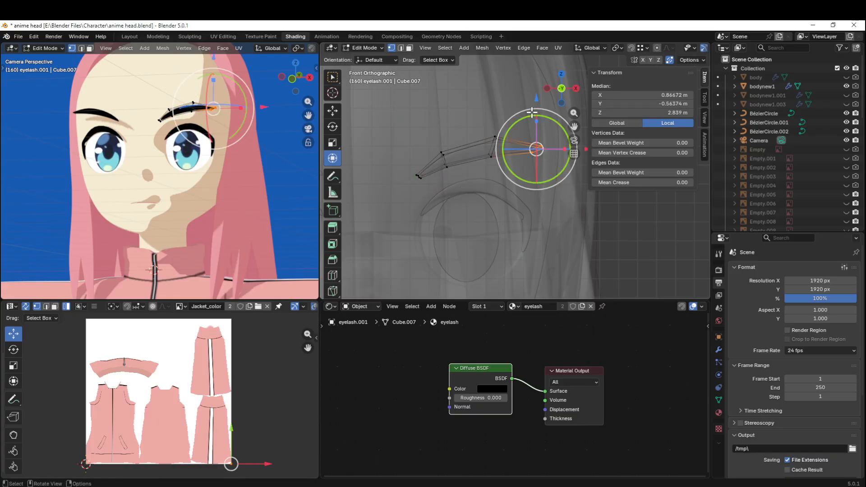
left_click_drag(538, 105, 539, 107)
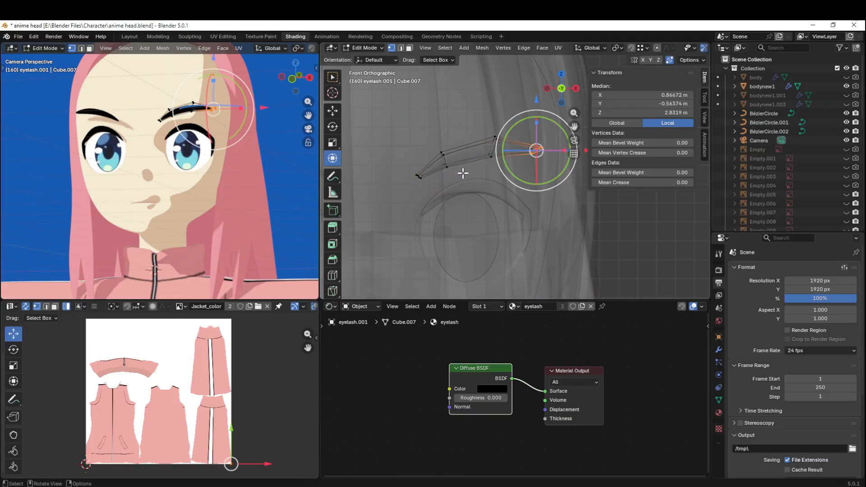
key("a")
mouse_move(474, 110)
left_mouse_down()
mouse_move(474, 97)
mouse_move(474, 107)
left_mouse_up()
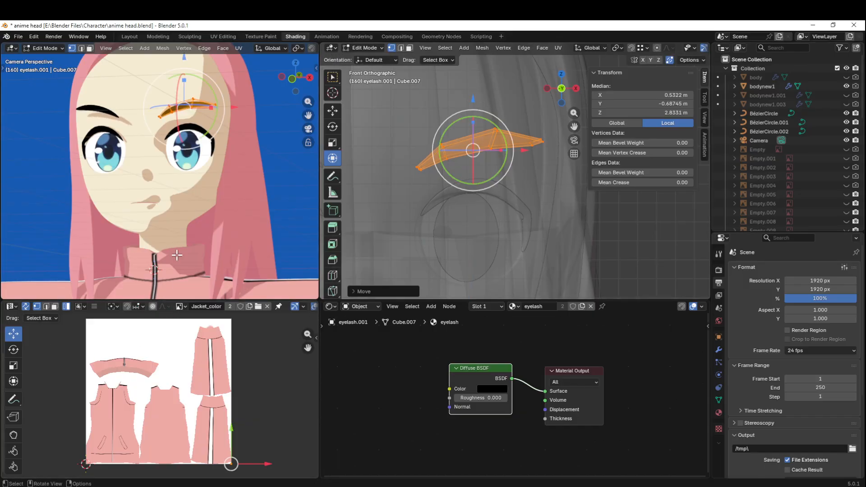
- Show the bochii.png reference in the image editor and frame the front-view face to compare the eyebrows
left_click(180, 307)
left_click(207, 356)
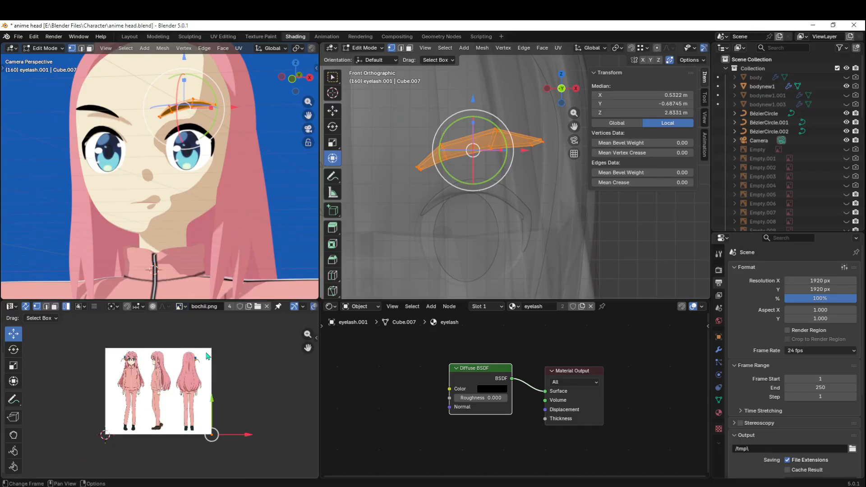
scroll(194, 359, "up", 6)
middle_click_drag(88, 359, 109, 477)
scroll(111, 424, "up", 3)
middle_click_drag(116, 323, 168, 382)
scroll(168, 381, "up", 3)
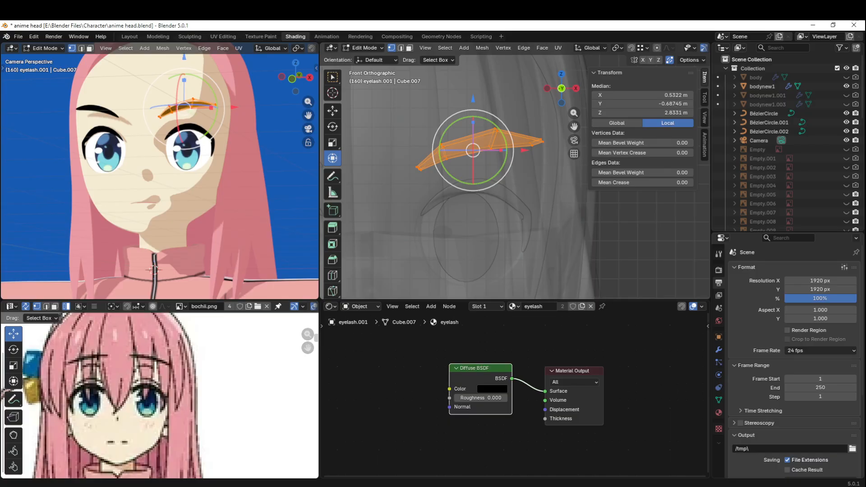
- Rotate the entire eyebrow about 21° clockwise in front view so its outer end slopes down
key("r")
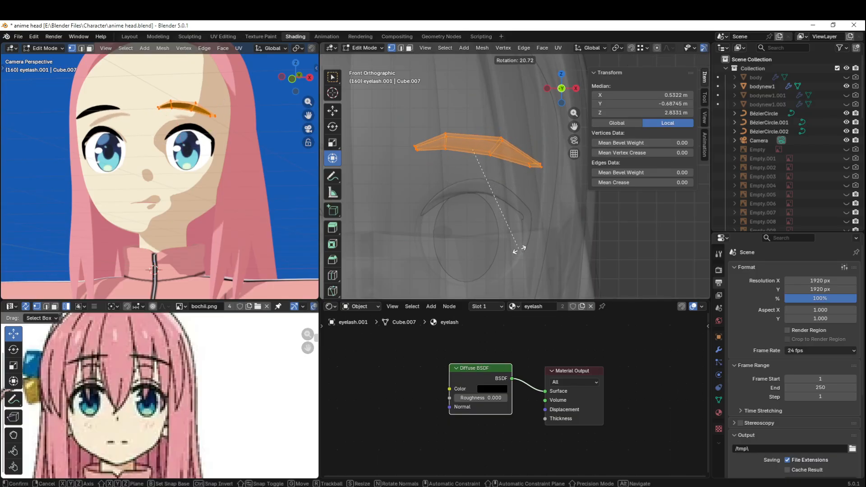
left_click(519, 249)
scroll(510, 185, "up", 2)
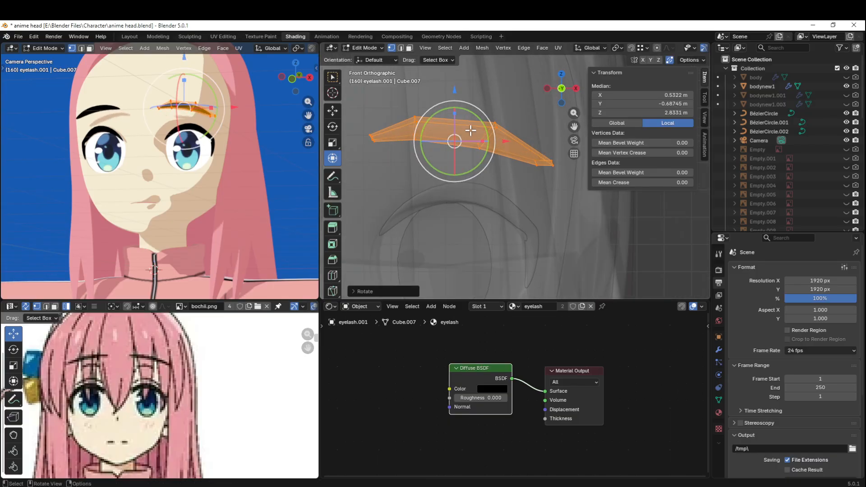
- Select the eyebrow's upper middle vertices and lower them vertically by about 0.017 m overall
left_click_drag(508, 111, 482, 135)
left_click_drag(443, 99, 408, 126, "shift")
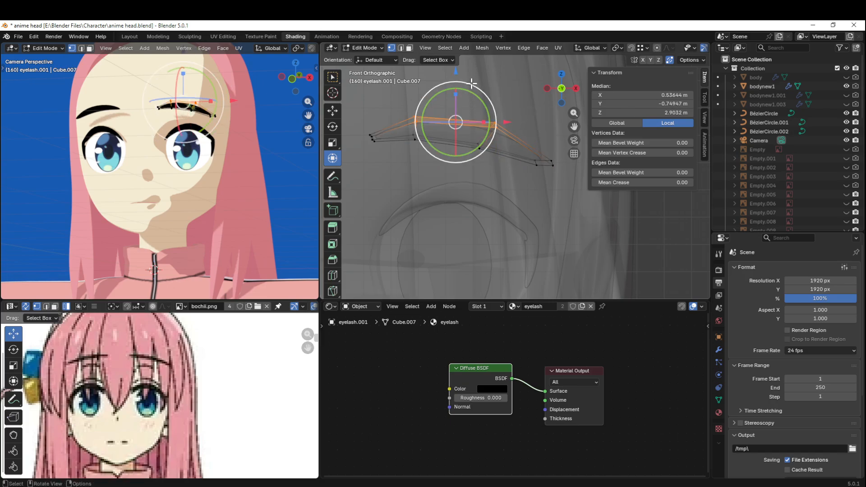
key("g")
key("z")
left_click(454, 67)
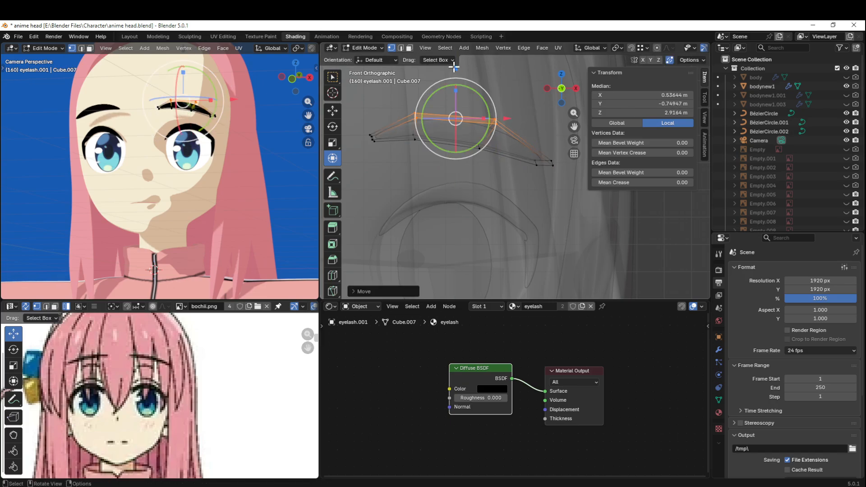
scroll(454, 71, "down", 1)
key("g")
key("z")
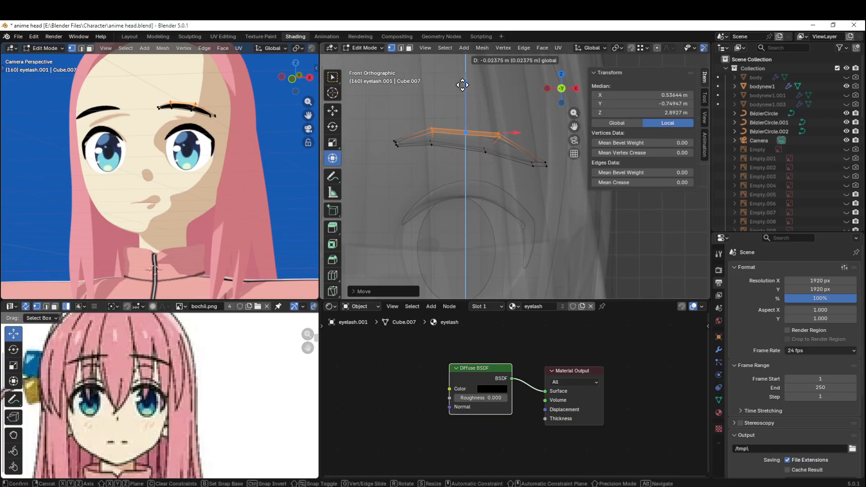
left_click(462, 85)
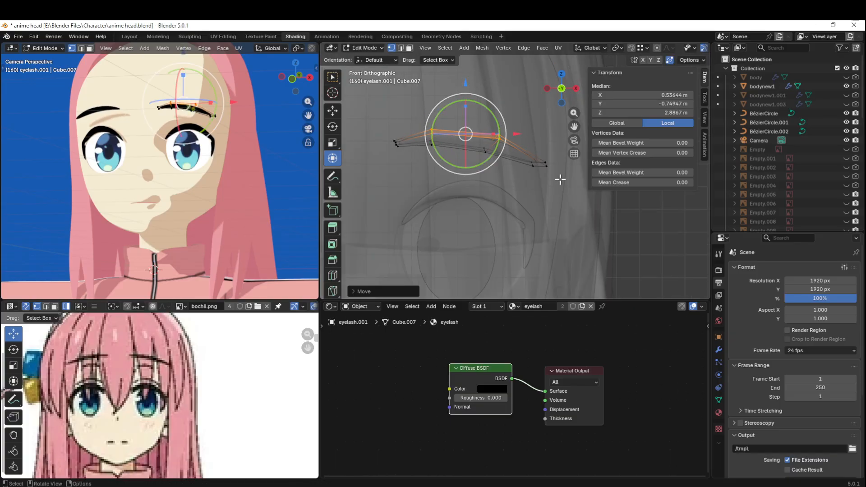
- Raise the lower vertices nearest the eyebrow's outer bend by about 0.008 m
left_click_drag(503, 174, 497, 171)
left_click_drag(477, 141, 478, 143)
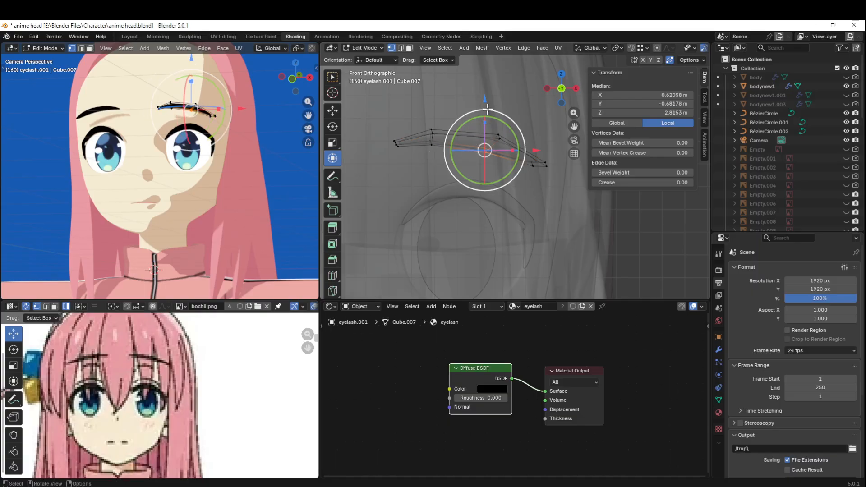
key("g")
key("z")
left_click(491, 100)
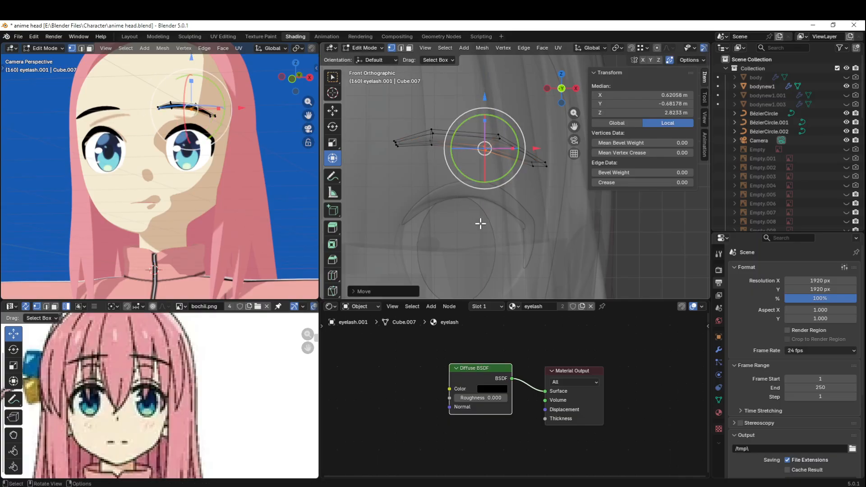
- Rotate the whole eyebrow in side view to a steeper angle that follows the forehead's slope
key("a")
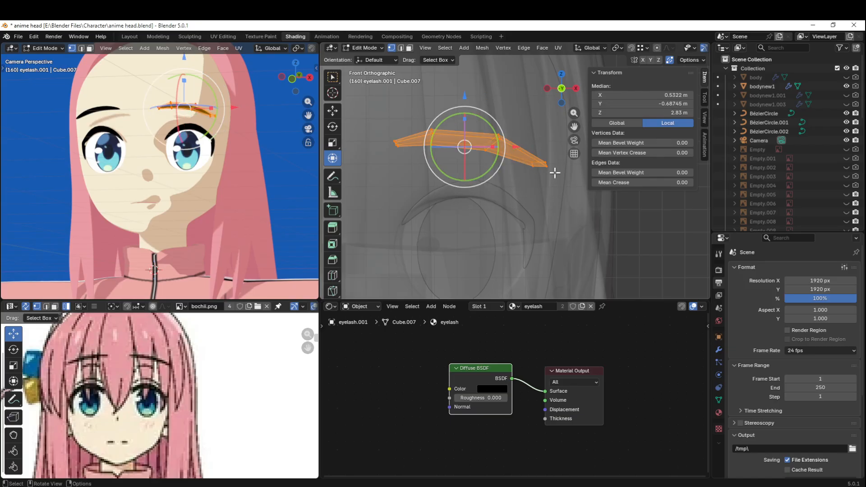
middle_click_drag(553, 172, 493, 206)
left_click(572, 89)
scroll(430, 180, "up", 3)
middle_click_drag(431, 181, 497, 166, "shift")
scroll(498, 166, "down", 4)
scroll(495, 162, "up", 5)
middle_click_drag(474, 122, 534, 157, "shift")
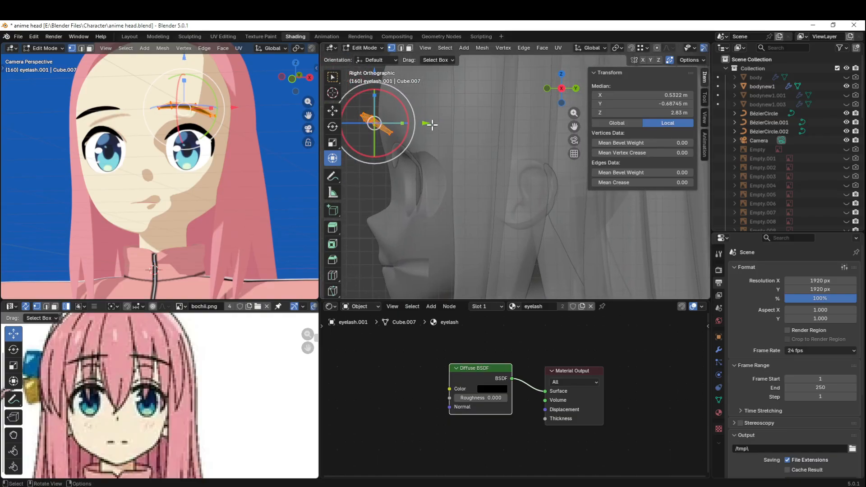
middle_click_drag(430, 122, 490, 140, "shift")
key("r")
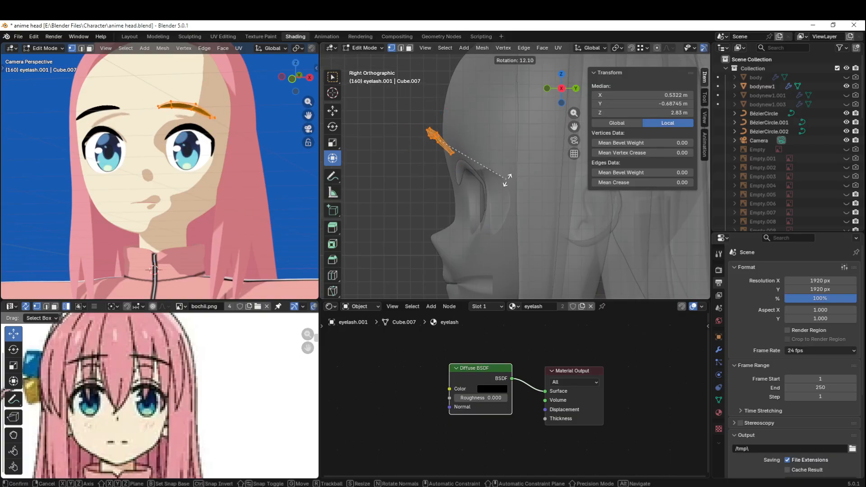
left_click(478, 202)
- Move the whole eyebrow about 0.06 m back along Y toward the forehead
key("g")
key("y")
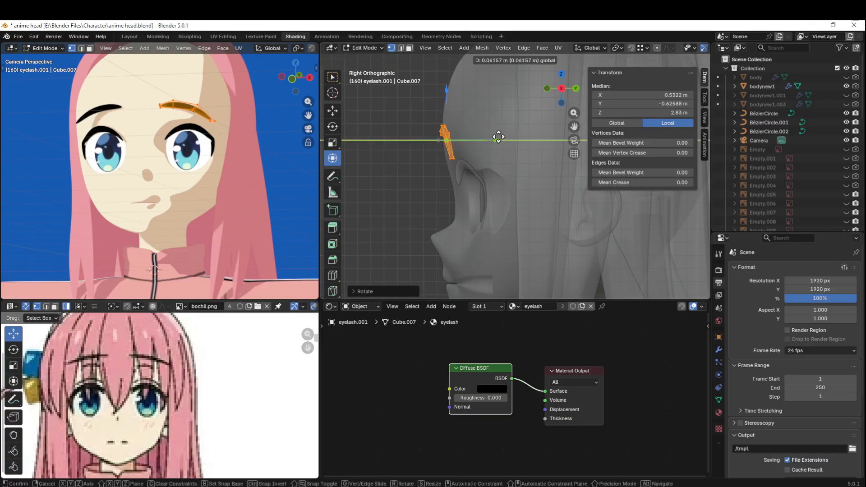
left_click(498, 136)
- Rotate the whole eyebrow in top view so its outer end angles back along the forehead's curve
middle_click_drag(499, 137, 563, 235)
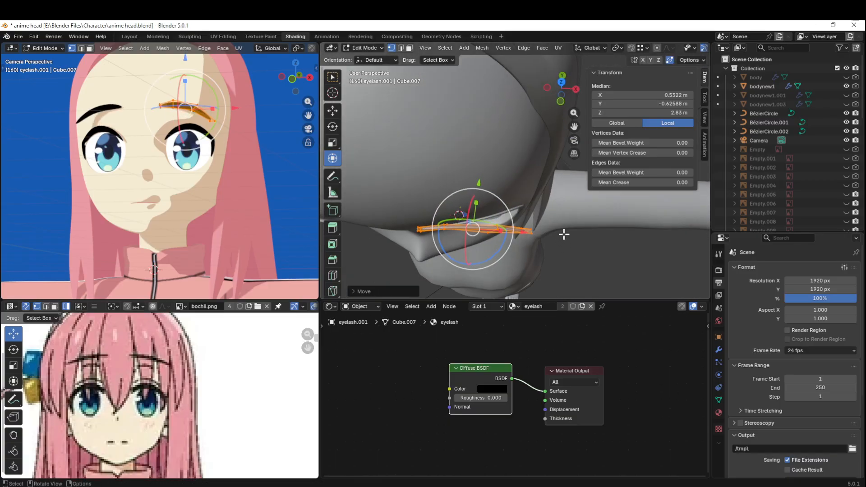
left_click(563, 83)
key("r")
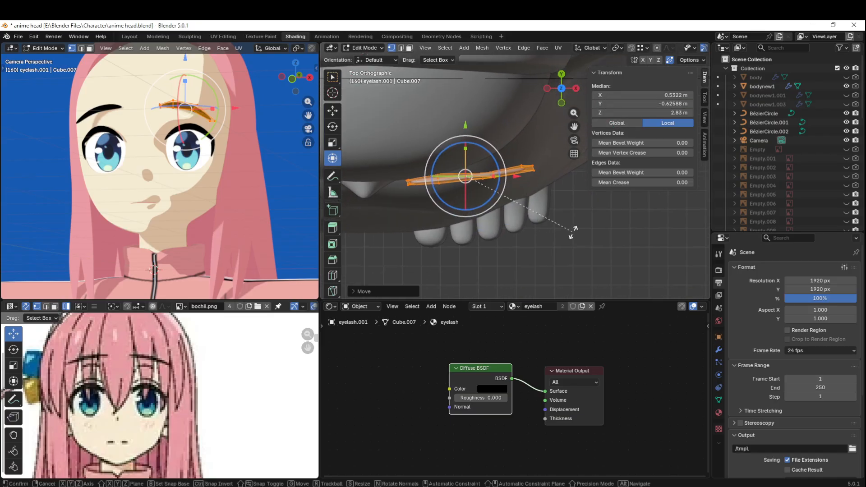
left_click(580, 210)
- Try to move two of the eyebrow's inner middle vertices slightly forward along Y
scroll(402, 164, "up", 3)
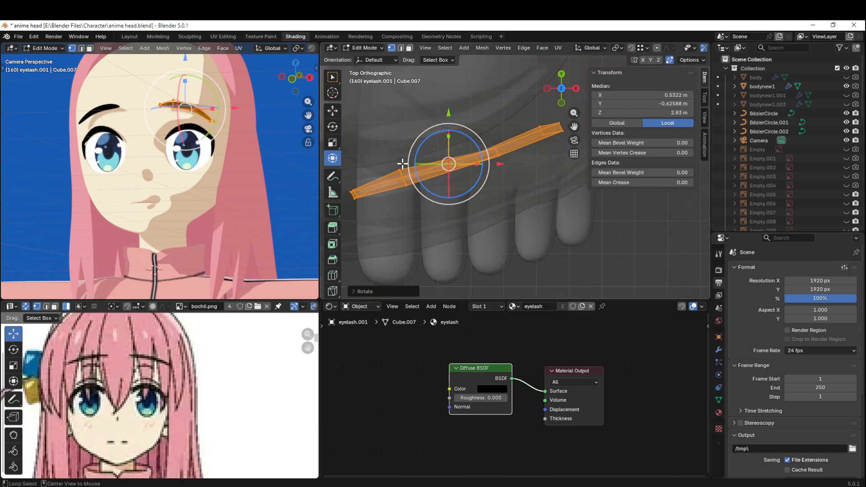
left_click(400, 169)
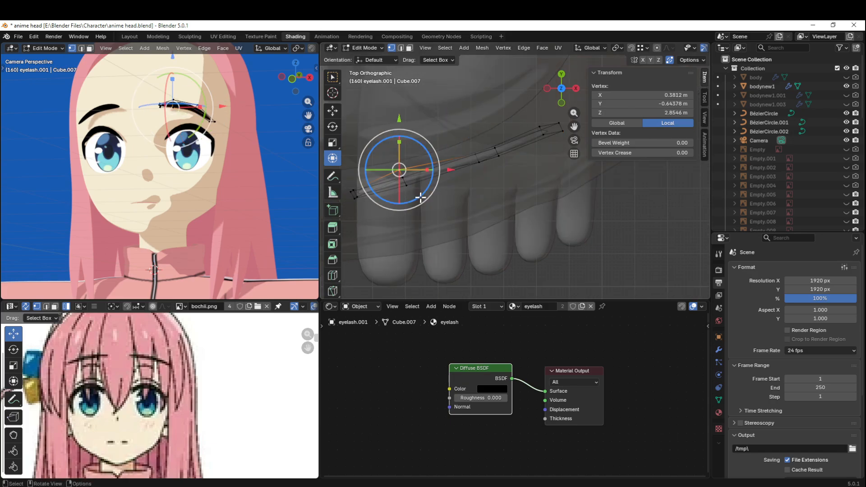
middle_click_drag(421, 197, 474, 163, "ctrl")
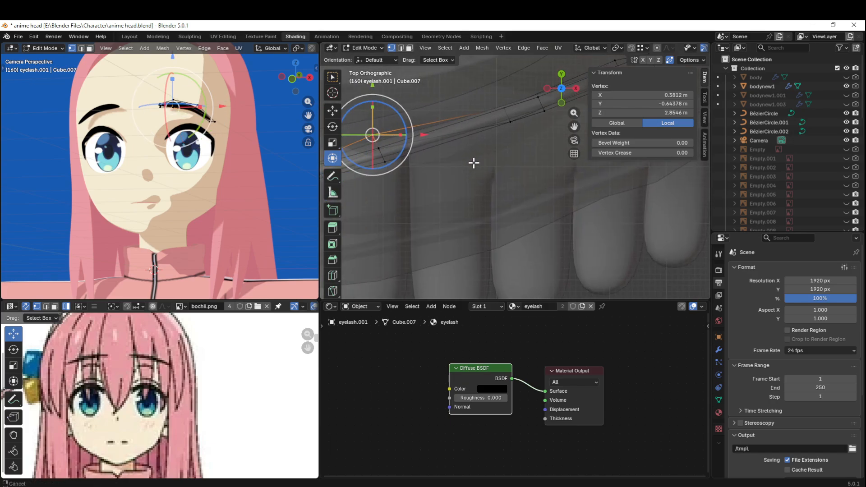
left_click(384, 145, "shift")
left_click_drag(375, 96, 380, 102)
key("ctrl+z")
- Select the lower vertex pair near the eyebrow's inner bend and move it about 0.015 m forward along Y
scroll(427, 167, "up", 3)
middle_click_drag(429, 167, 518, 187, "shift")
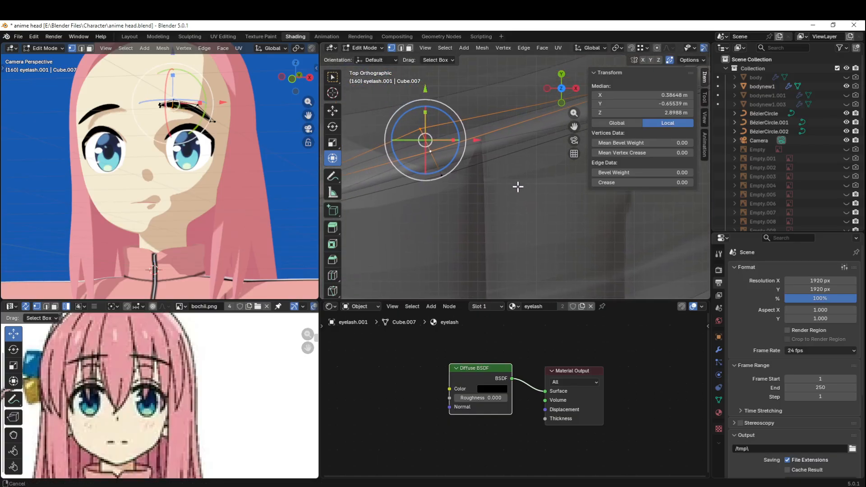
middle_click_drag(456, 193, 492, 133)
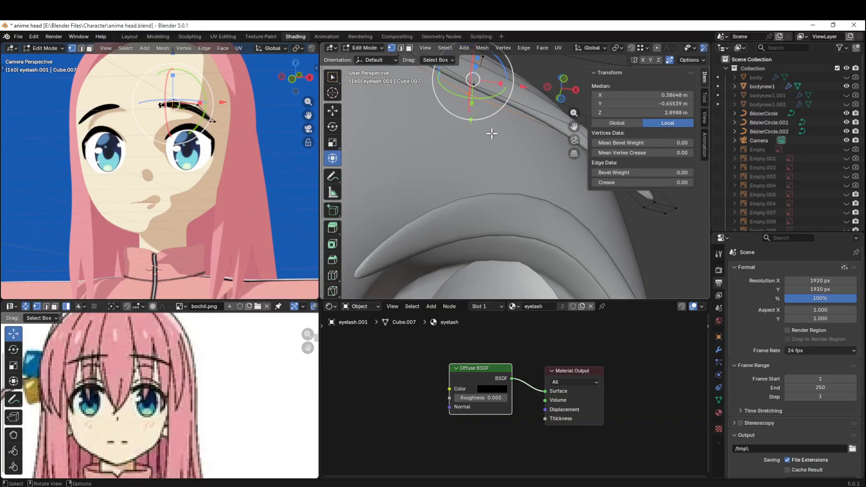
left_click(475, 86)
left_click(470, 96, "shift")
middle_click_drag(469, 97, 475, 208)
scroll(468, 108, "down", 3)
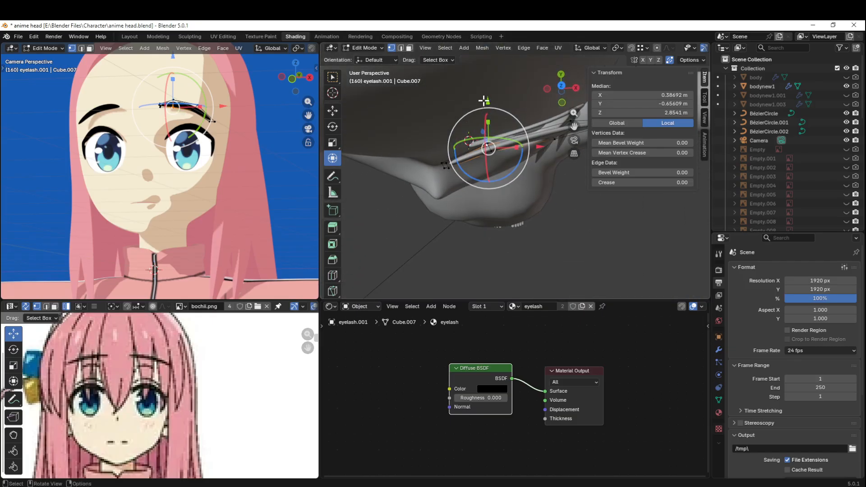
key("g")
key("y")
left_click(485, 106)
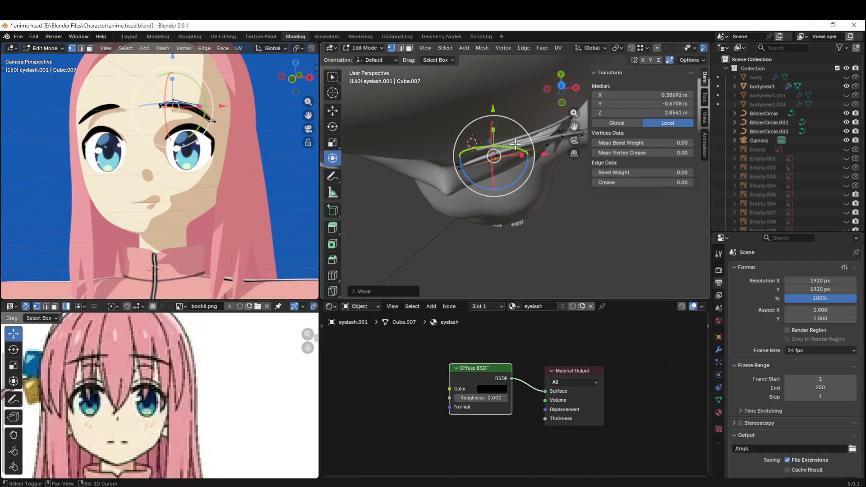
- Move the whole eyebrow about 0.036 m back along Y in top view
left_click(562, 87)
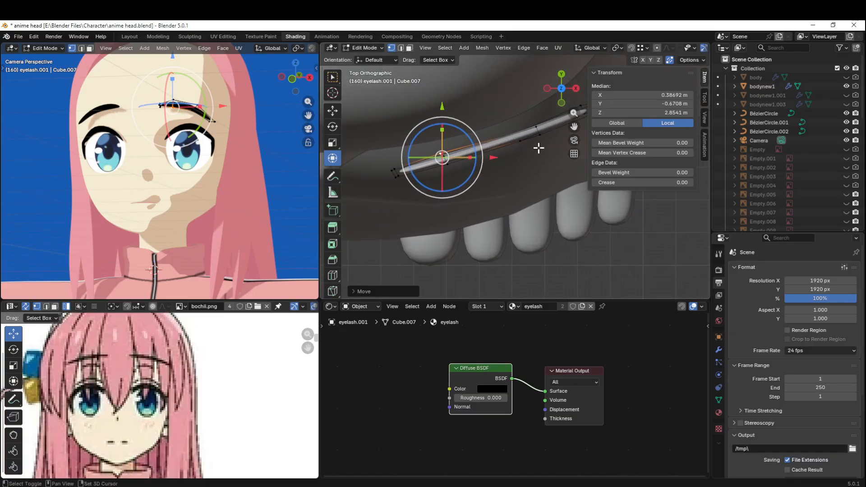
key("z")
key("a")
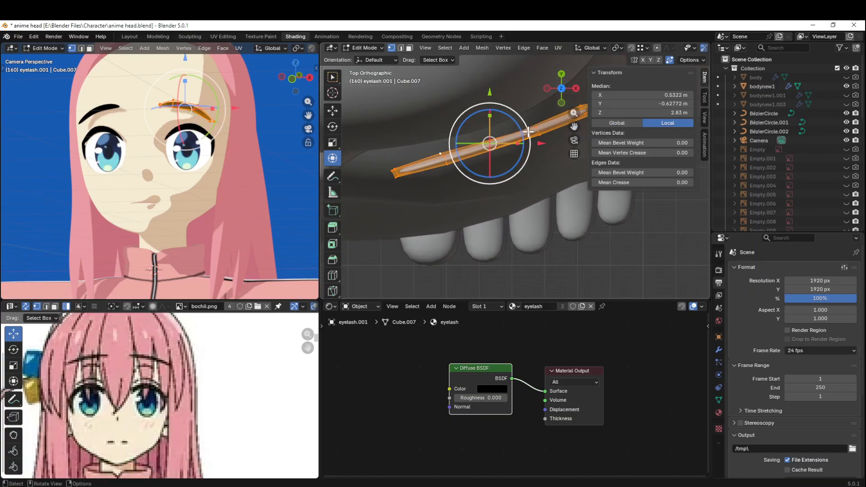
left_click_drag(492, 93, 493, 82)
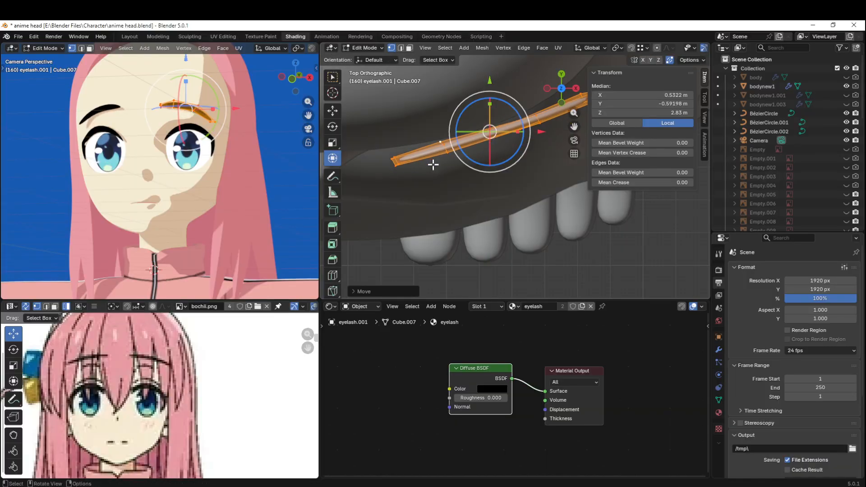
- With see-through selection, move the eyebrow's inner end back along Y, and do the same with its outer half
key("alt+z")
left_click_drag(402, 180, 376, 144)
left_click_drag(395, 114, 396, 104)
middle_click_drag(513, 128, 419, 155, "shift")
left_click_drag(521, 88, 370, 178)
left_click_drag(470, 87, 467, 79)
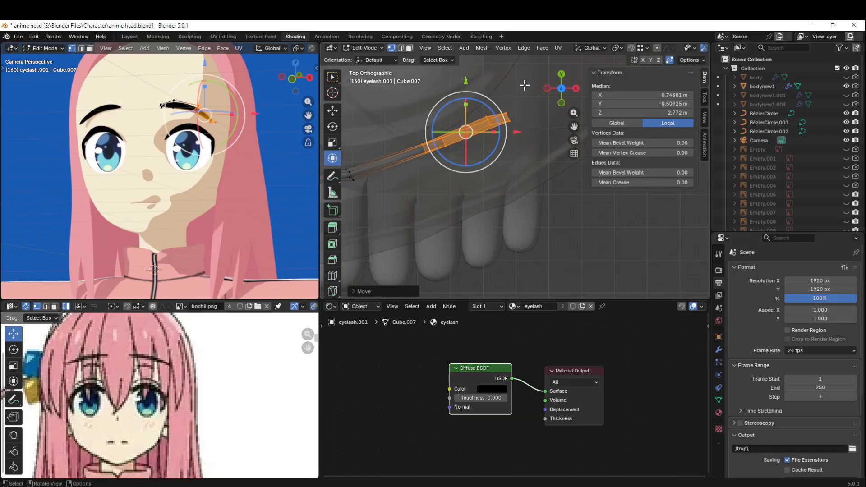
- Move the eyebrow's outer tip back along Y to wrap it around the forehead
left_click_drag(525, 85, 483, 166)
left_click_drag(498, 69, 499, 48)
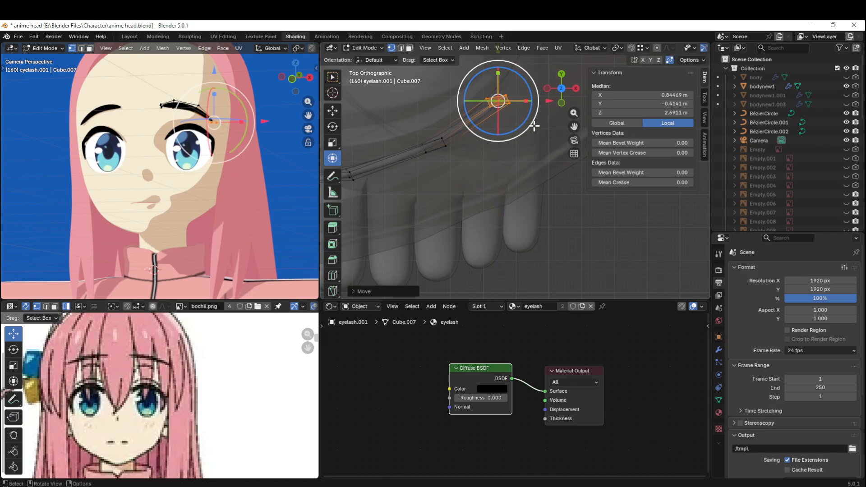
middle_click_drag(533, 126, 492, 155, "shift")
left_click_drag(492, 154, 500, 139)
- Move the loop at the eyebrow's outer bend about 0.011 m back along Y to smooth the curve
left_click_drag(370, 154, 431, 203)
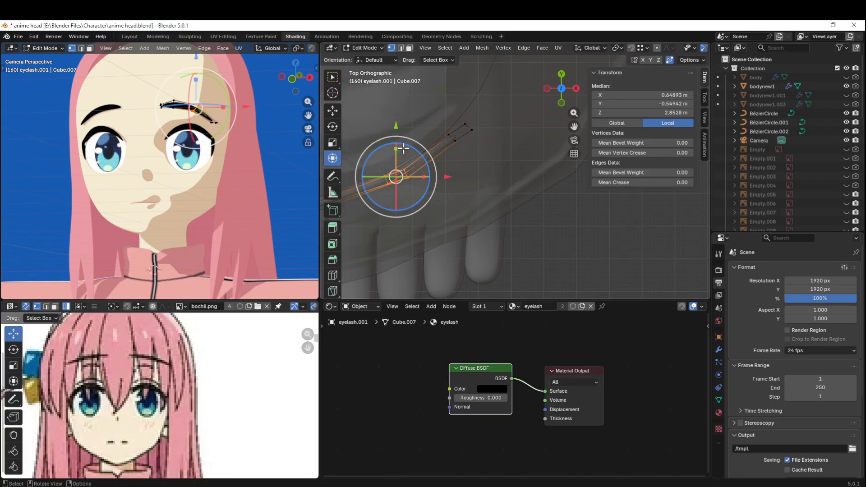
key("g")
key("y")
left_click_drag(398, 124, 398, 125)
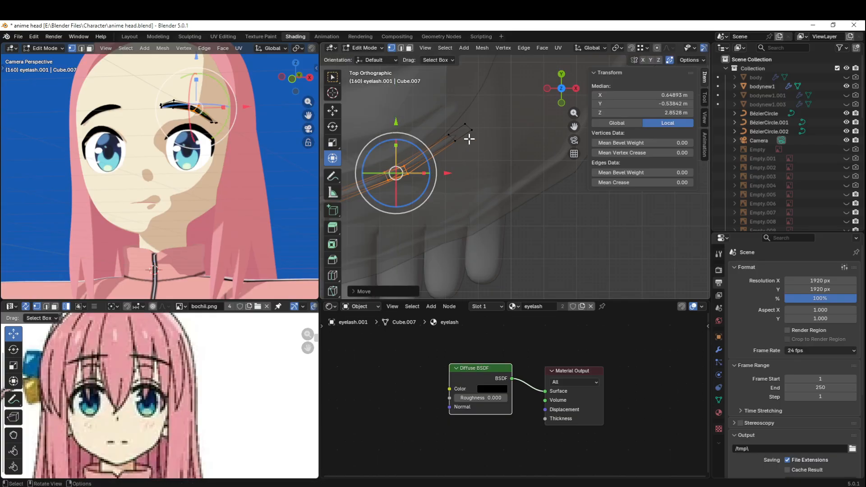
- Check the eyebrow from above in rendered shading and return the viewport to solid shading
key("z")
left_click(436, 155)
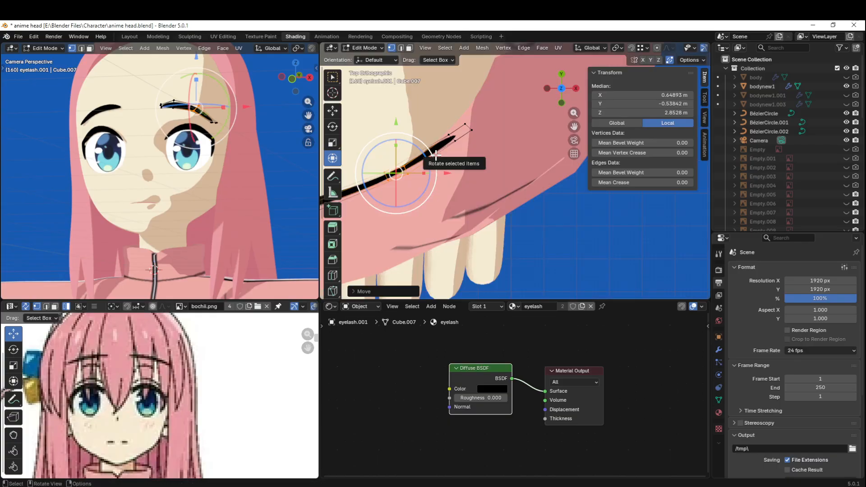
key("z")
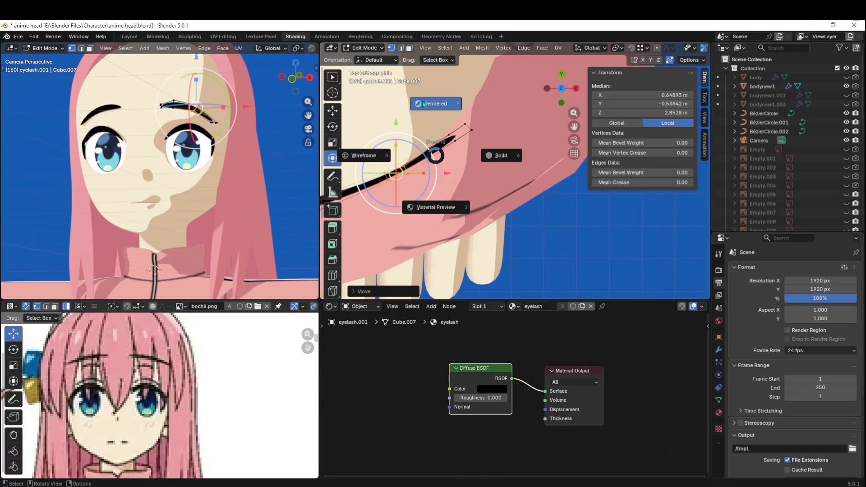
left_click(497, 155)
- Rotate the whole eyebrow about 5° counterclockwise in front view
key("a")
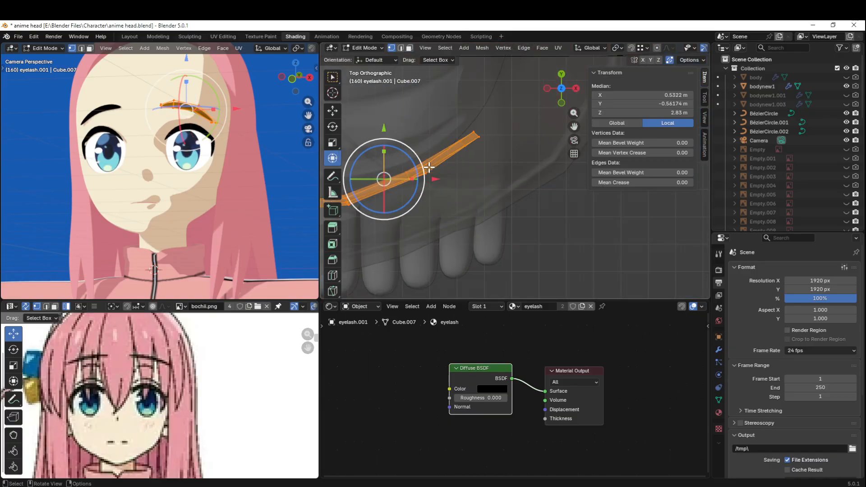
scroll(433, 179, "down", 1)
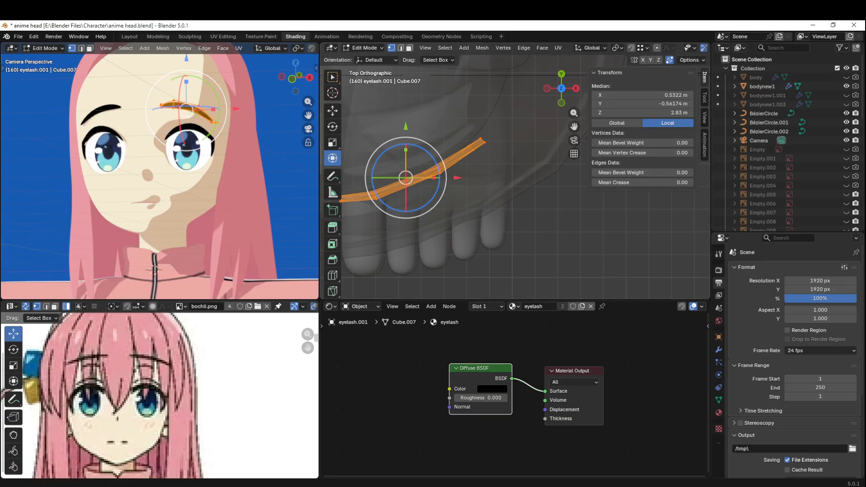
left_click(562, 104)
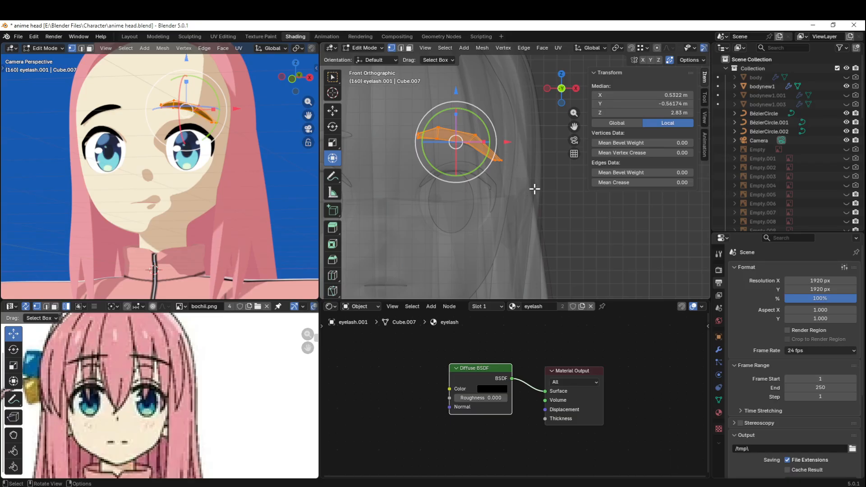
key("r")
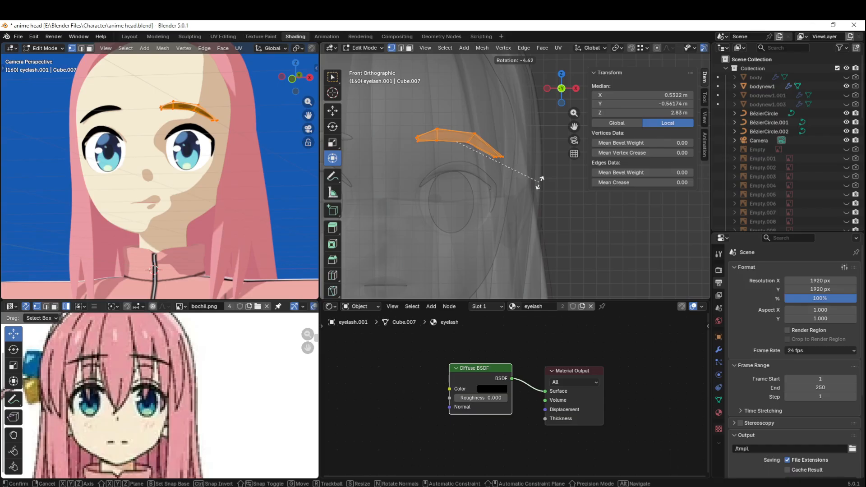
left_click(540, 181)
- Raise the eyebrow to a median height of about 2.857 m and flatten it slightly along Z
key("b")
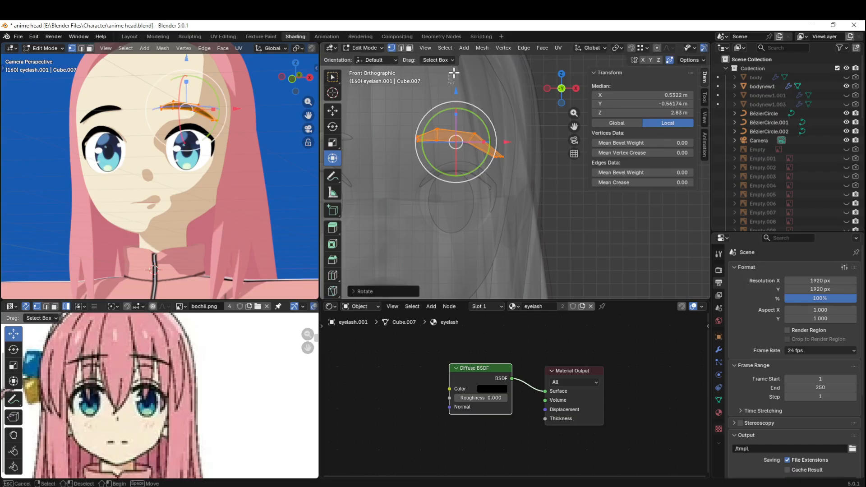
left_click_drag(454, 73, 457, 128)
key("ctrl+z")
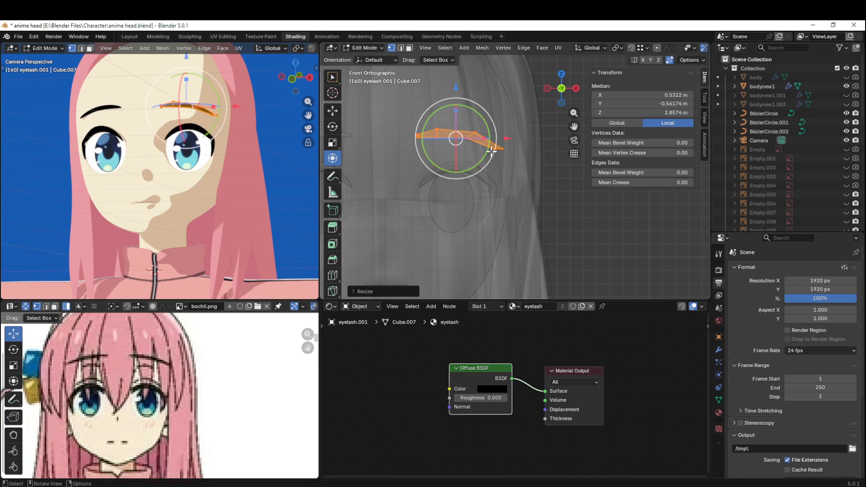
- Rotate the eyebrow about 2.6° clockwise in front view, return to Object Mode and save the file
key("r")
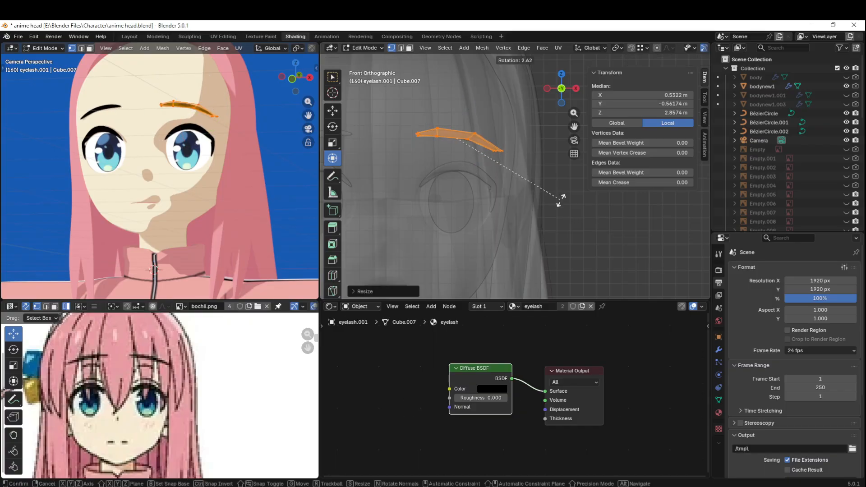
left_click(561, 201)
scroll(527, 178, "down", 4)
key("Tab")
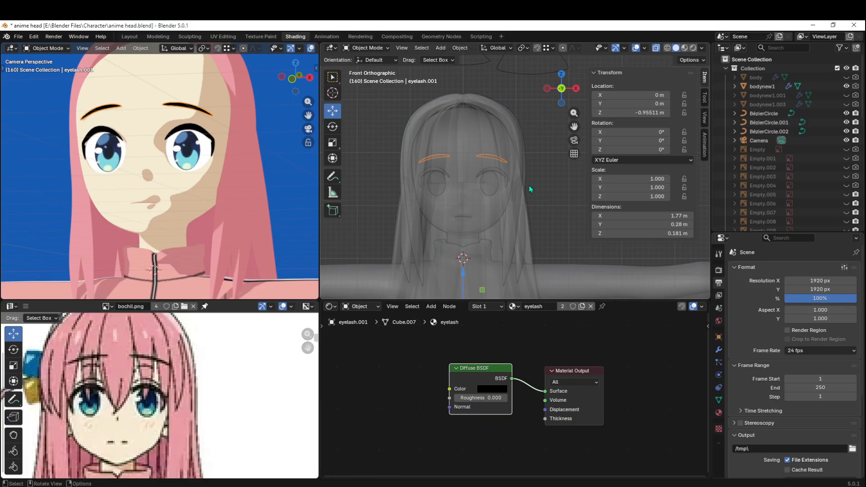
key("ctrl+s")
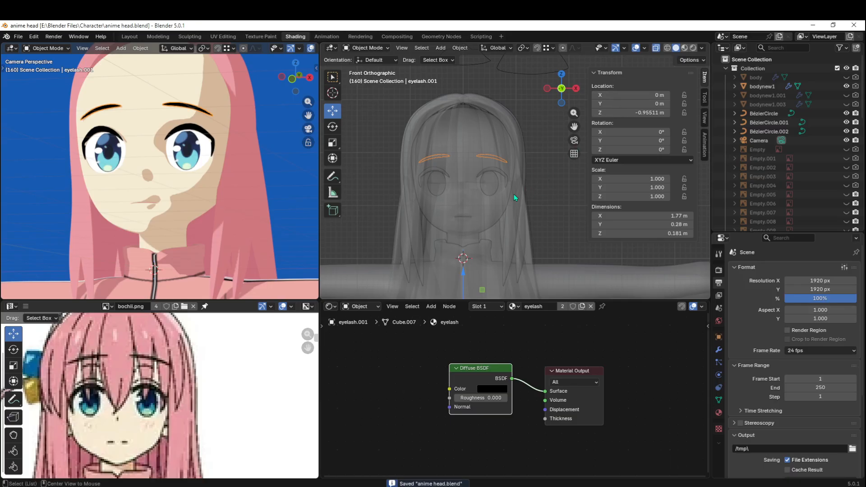
- Turn off X-ray, unhide the HAIR 1 bangs in the FRONT_HAIR collection and save the file
key("alt+z")
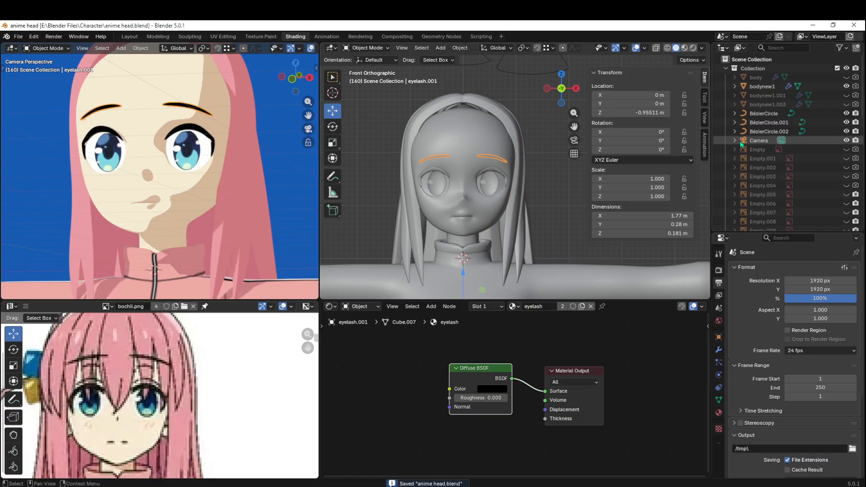
scroll(818, 181, "down", 4)
scroll(818, 180, "down", 8)
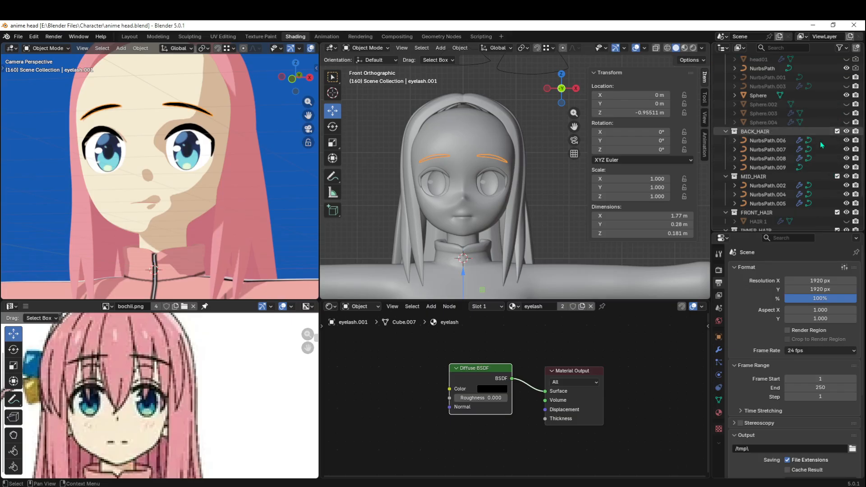
scroll(843, 157, "down", 3)
left_click(848, 168)
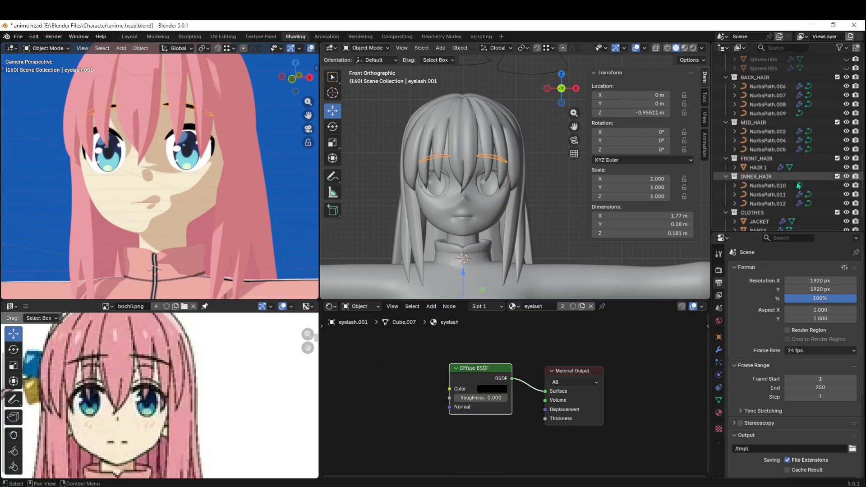
key("Tab")
key("Tab")
key("ctrl+s")
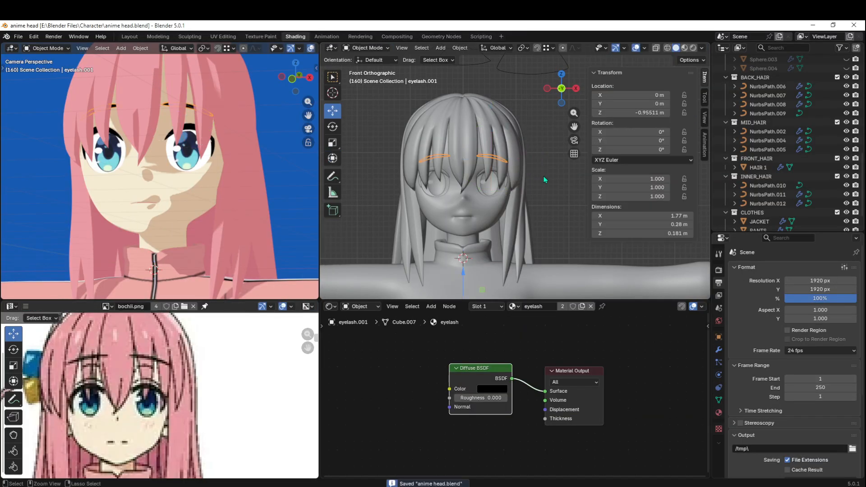
- Examine the whole character with bangs in the camera view and front view, with the eyebrows deselected
scroll(545, 180, "down", 6)
scroll(547, 298, "up", 2)
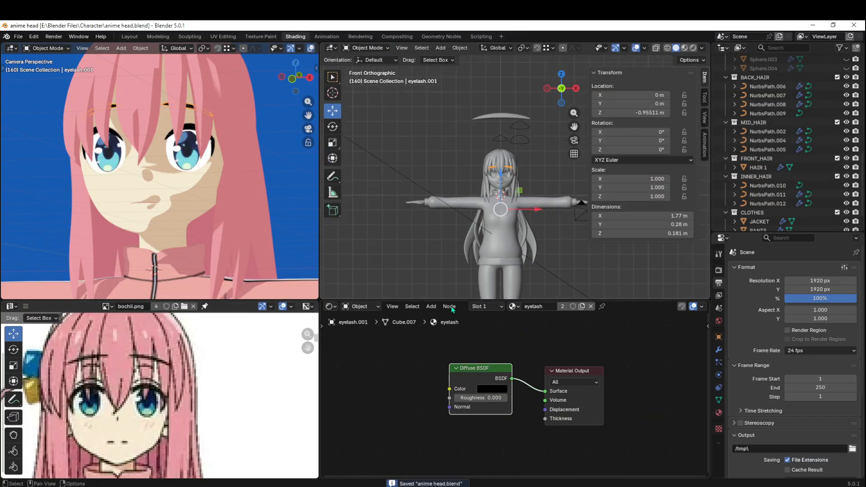
scroll(215, 166, "down", 3)
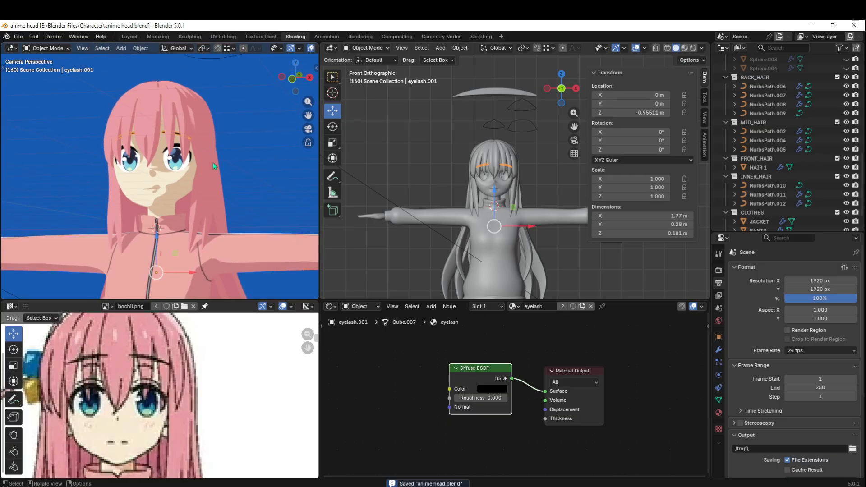
scroll(227, 190, "down", 4)
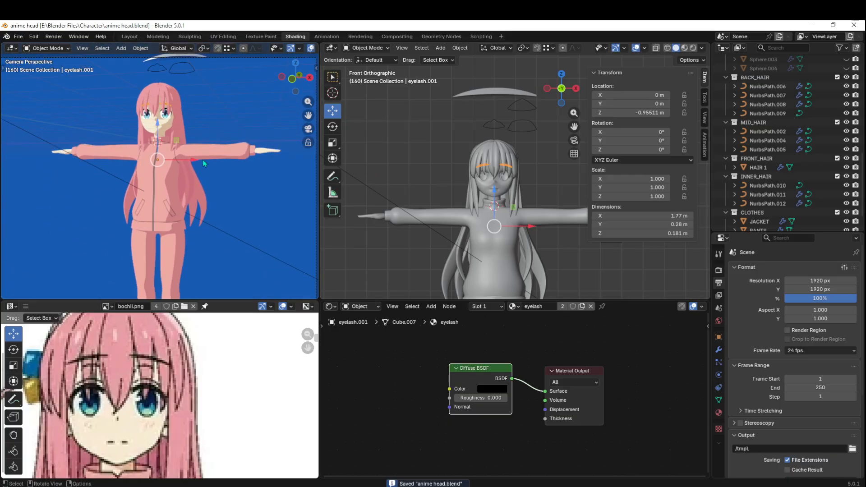
scroll(218, 183, "down", 2)
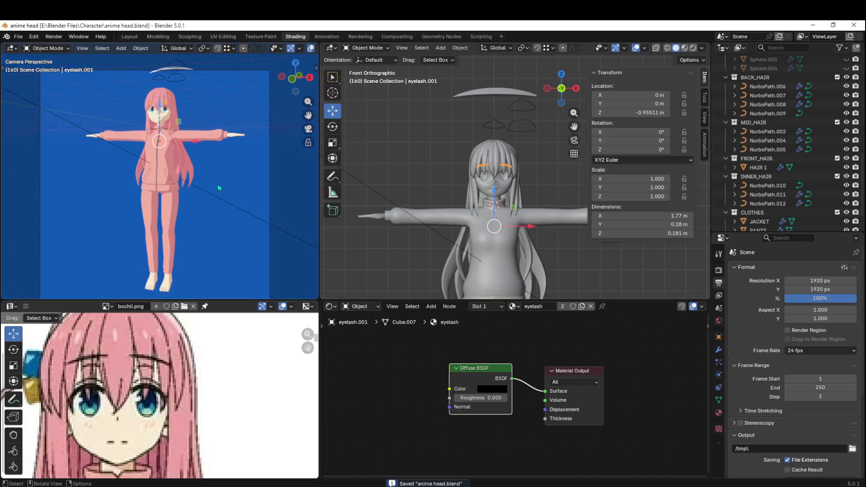
scroll(218, 183, "up", 1)
left_click(410, 161)
scroll(224, 174, "up", 1)
scroll(227, 179, "down", 3)
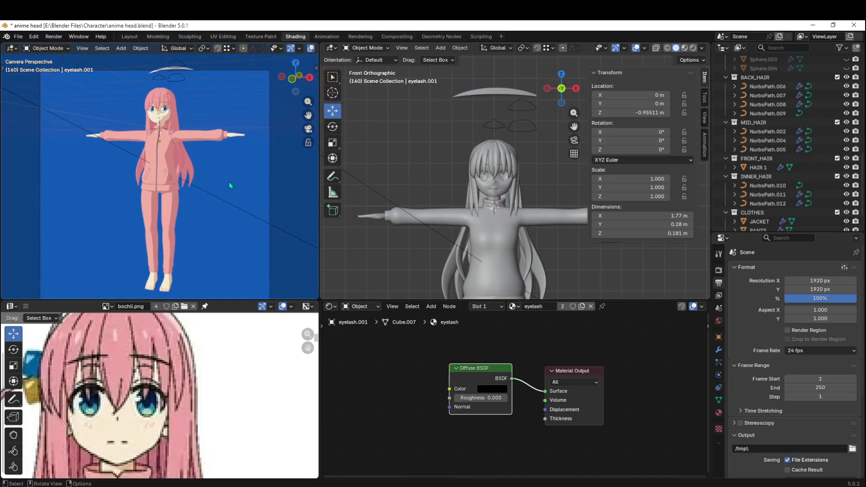
- Hide the NurbsPath curve and the Bézier circles above the character's head, and save the file
left_click(481, 92)
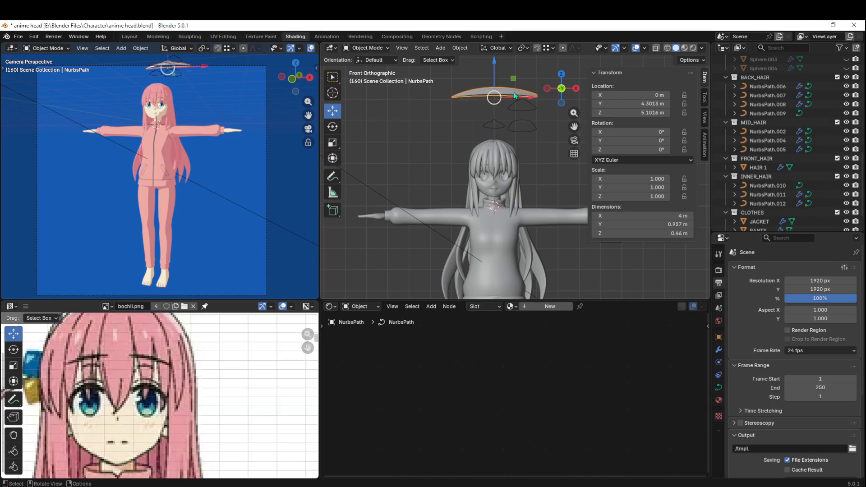
key("h")
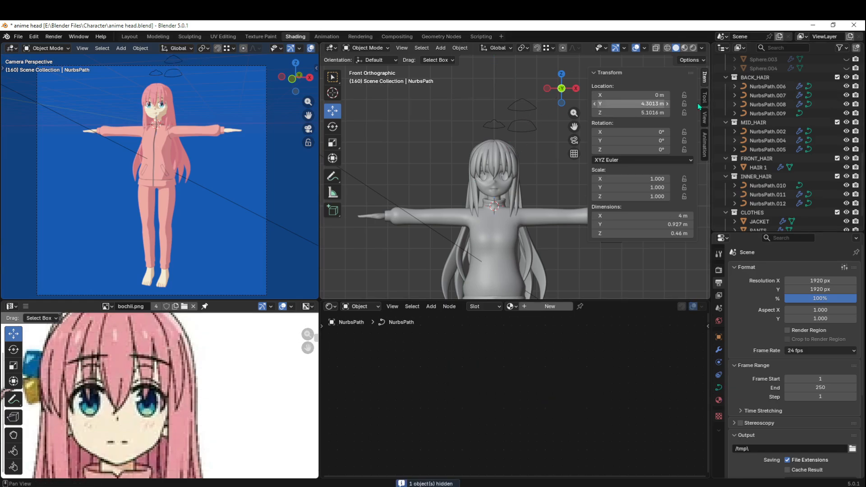
left_click_drag(457, 83, 554, 139)
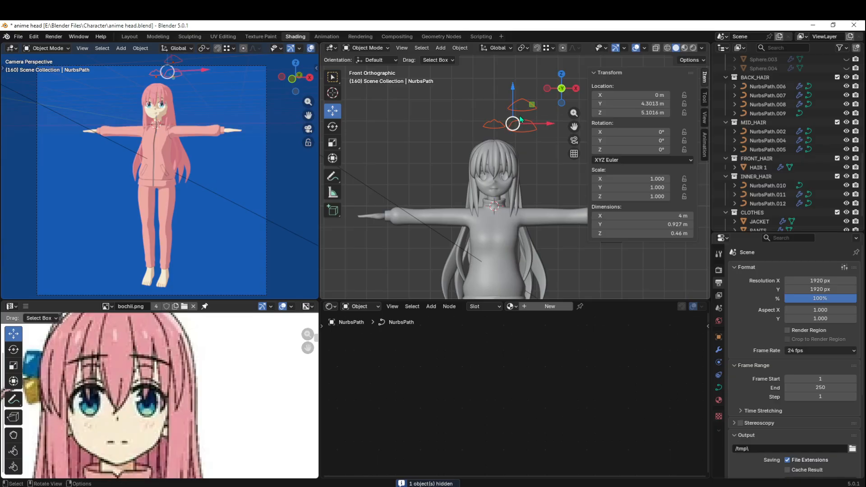
key("h")
key("ctrl+s")
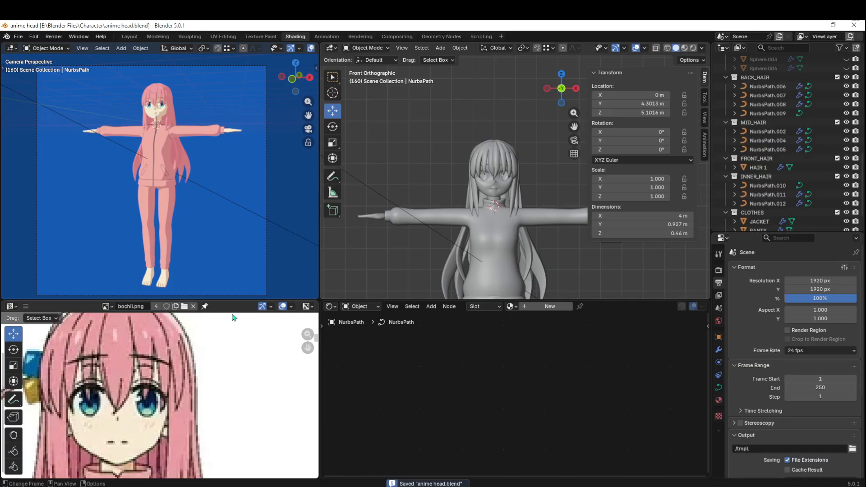
- Enlarge the camera viewport, orbit the view-locked camera slightly to reframe the full body, and save the file
left_click_drag(232, 300, 232, 316)
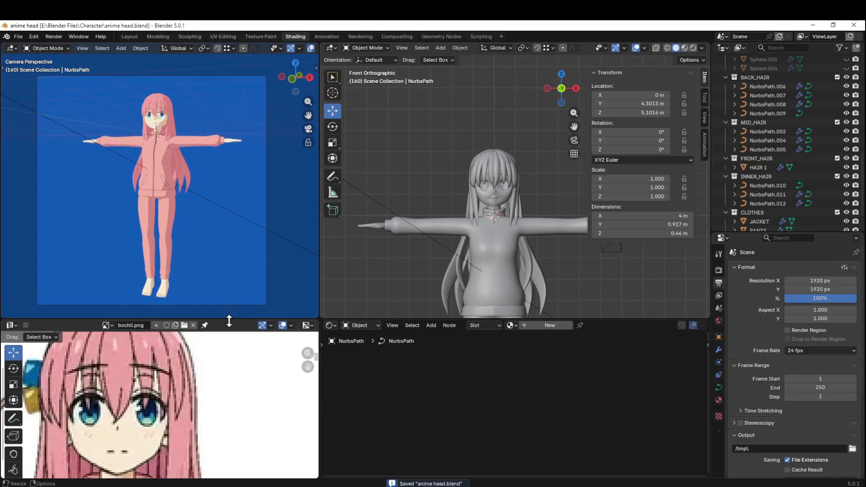
middle_click_drag(228, 176, 231, 168)
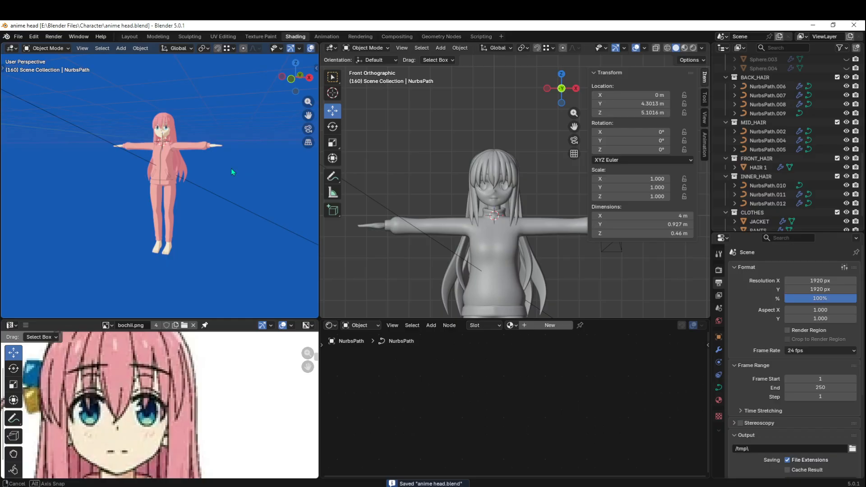
left_click(309, 129)
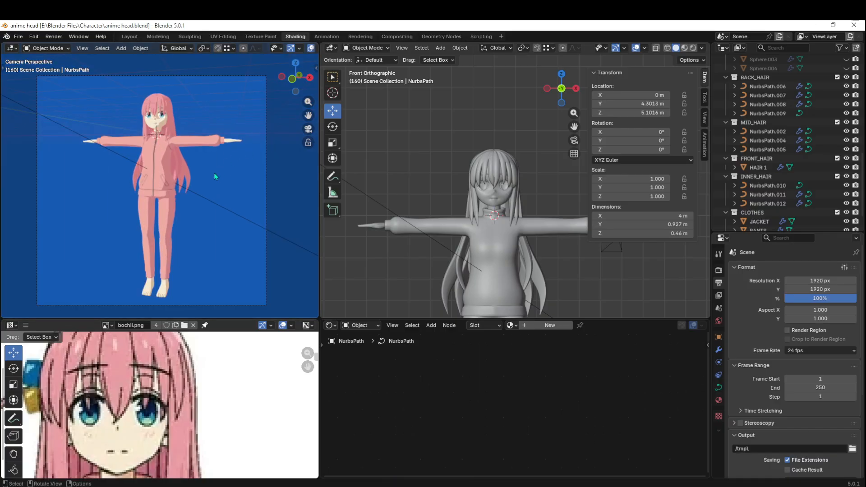
middle_click_drag(252, 183, 217, 209)
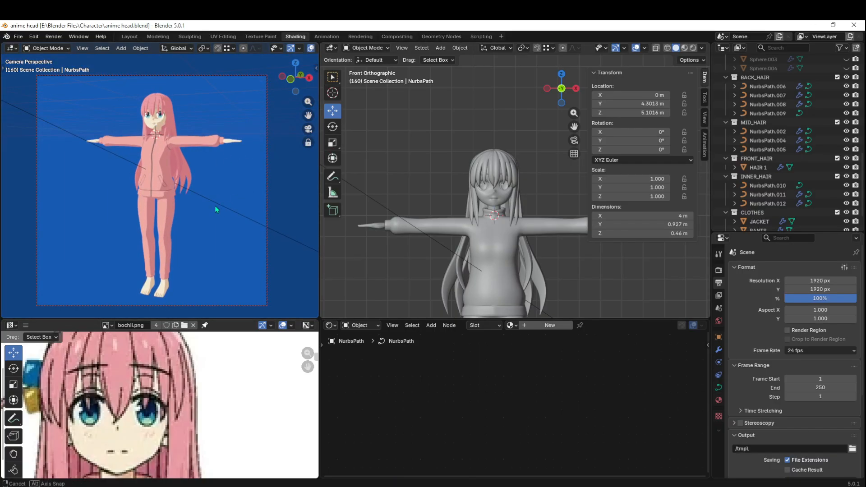
key("ctrl+s")
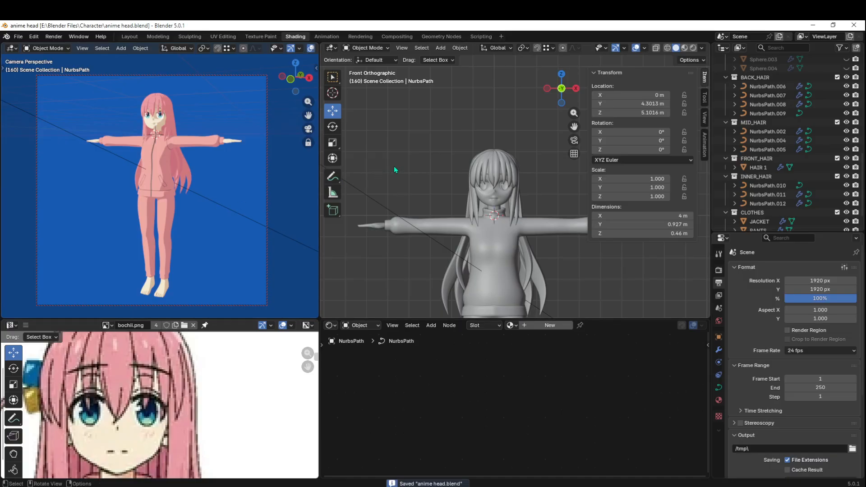
- Add a Grease Pencil Collection Line Art object with the HAIR 1 bangs active and show its modifier settings
left_click(486, 172)
scroll(500, 174, "up", 6)
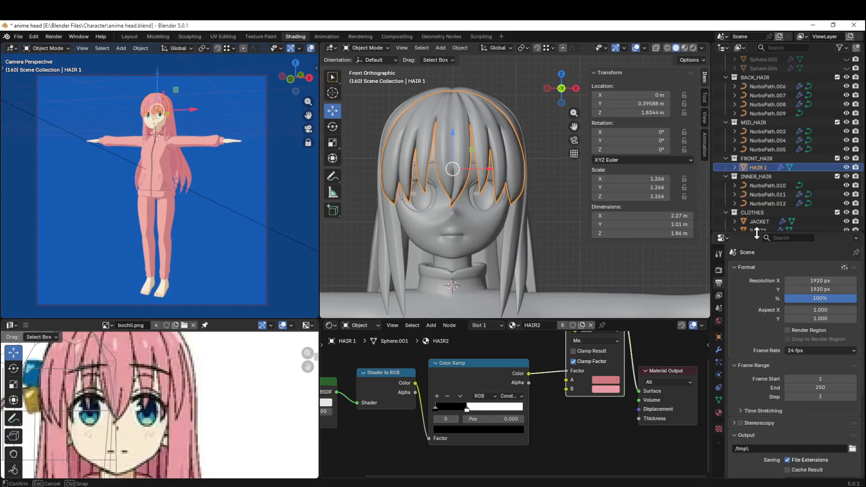
left_click_drag(757, 236, 768, 149)
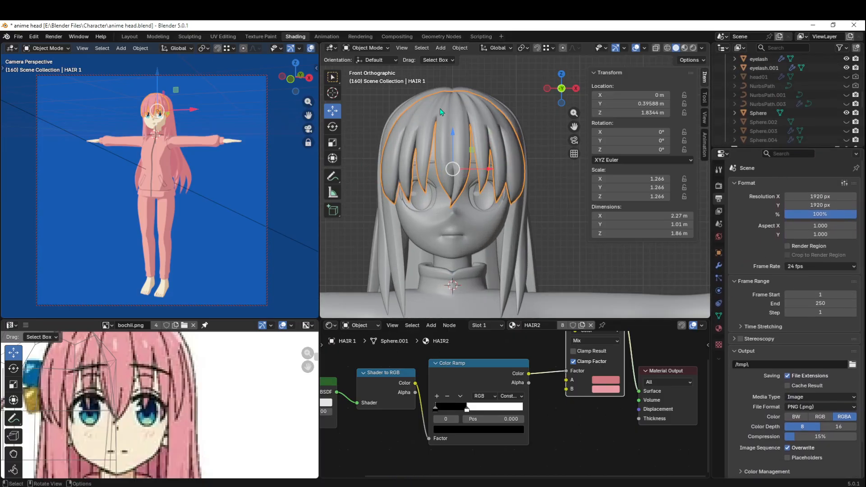
key("shift+a")
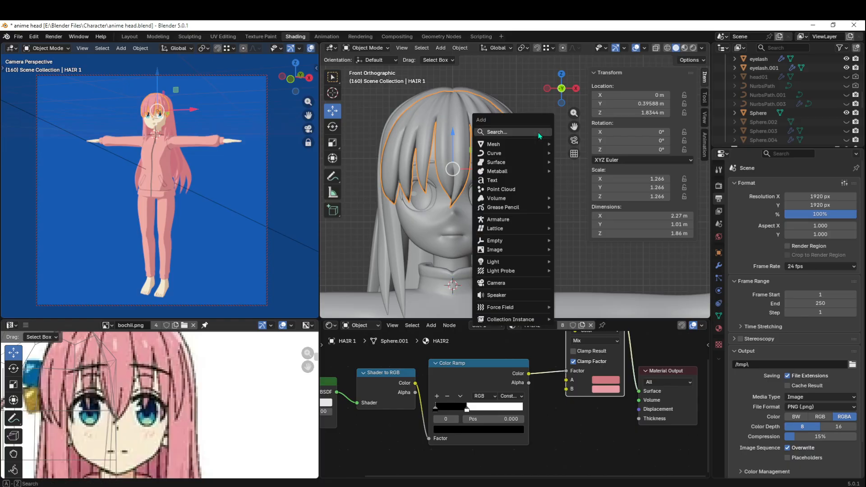
mouse_move(525, 208)
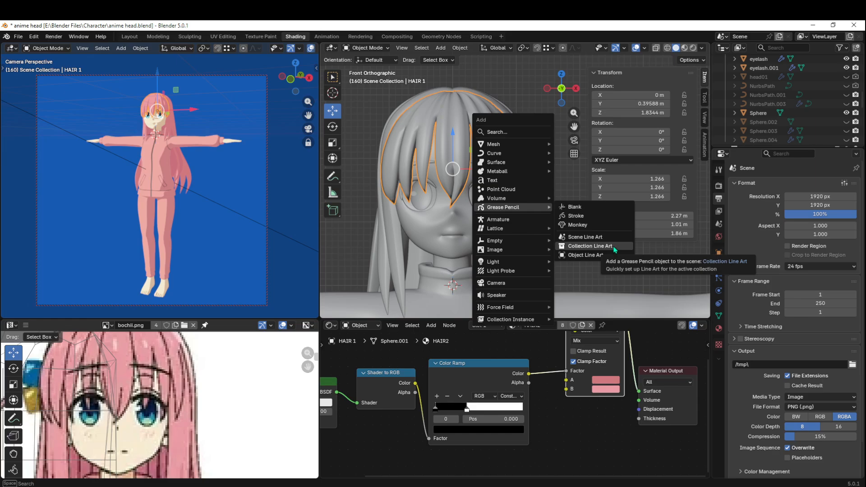
left_click(634, 251)
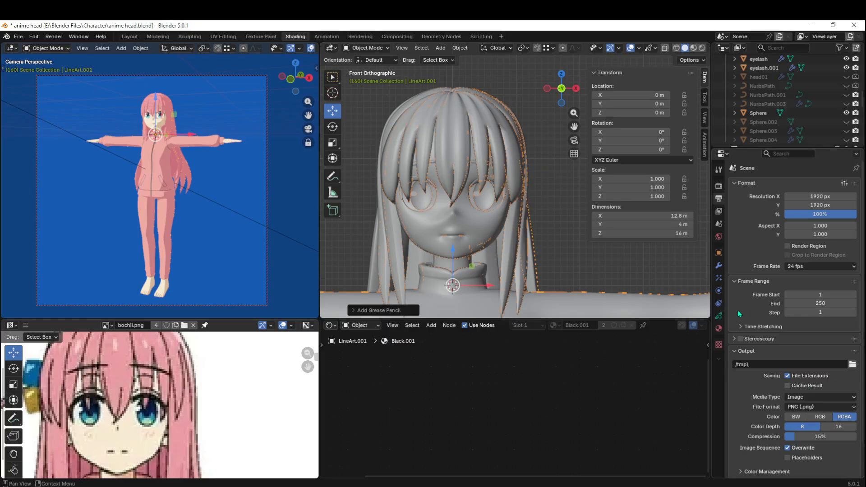
left_click(719, 317)
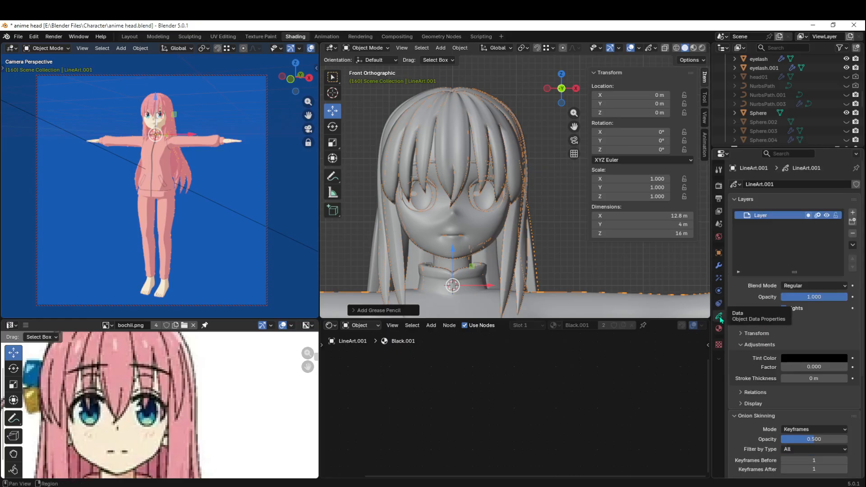
left_click(719, 267)
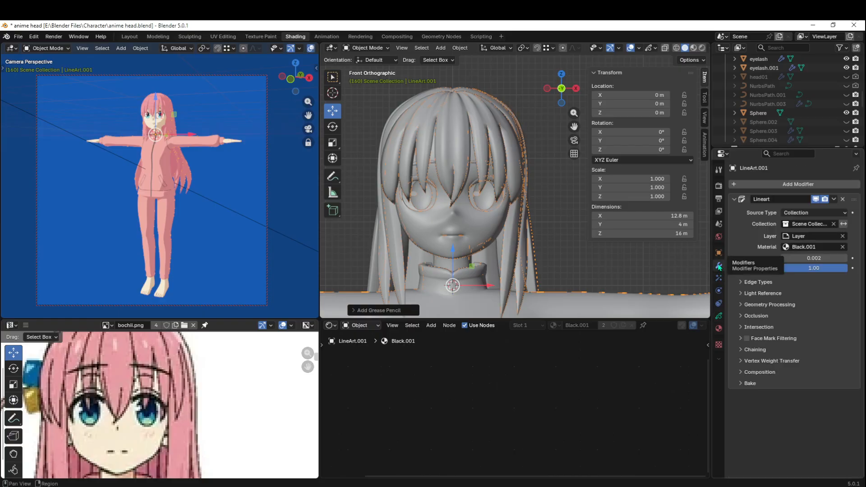
- Delete the newly added LineArt.001 object
left_click(499, 140)
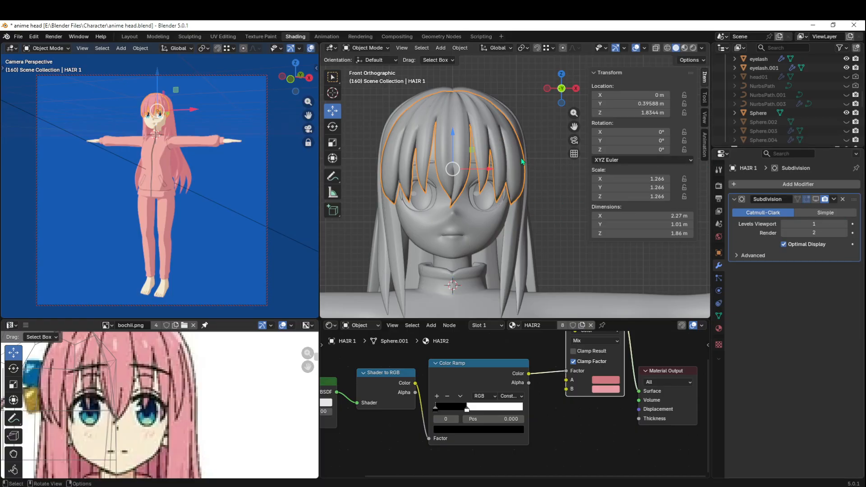
left_click_drag(798, 149, 797, 192)
scroll(769, 172, "down", 6)
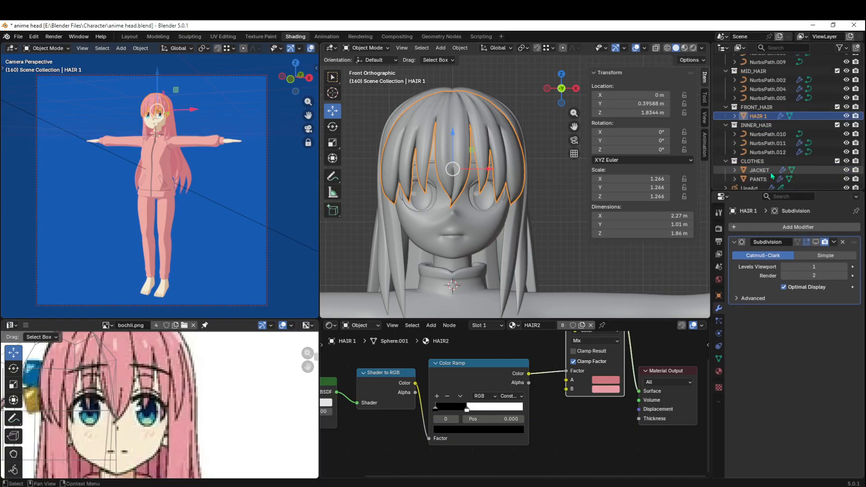
left_click(754, 172)
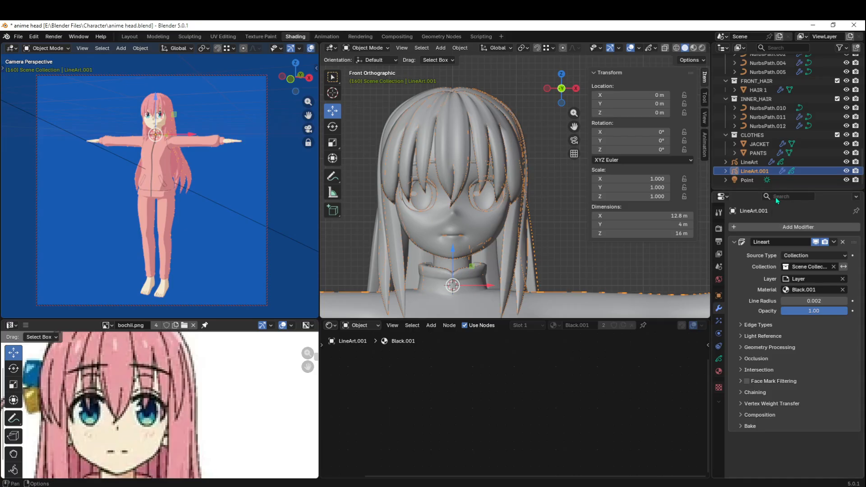
key("Delete")
- Reassign FRONT_HAIR as the source collection of the LineArt object's Lineart modifier and save the file
left_click(756, 170)
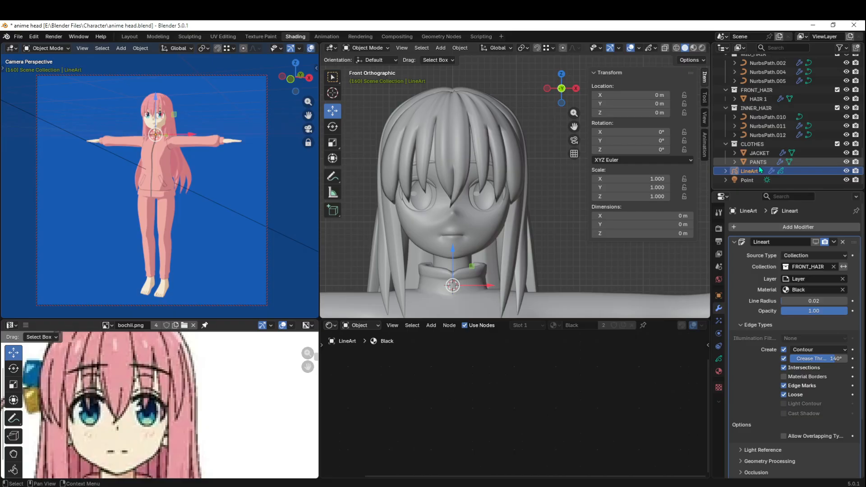
left_click(834, 267)
left_click(789, 267)
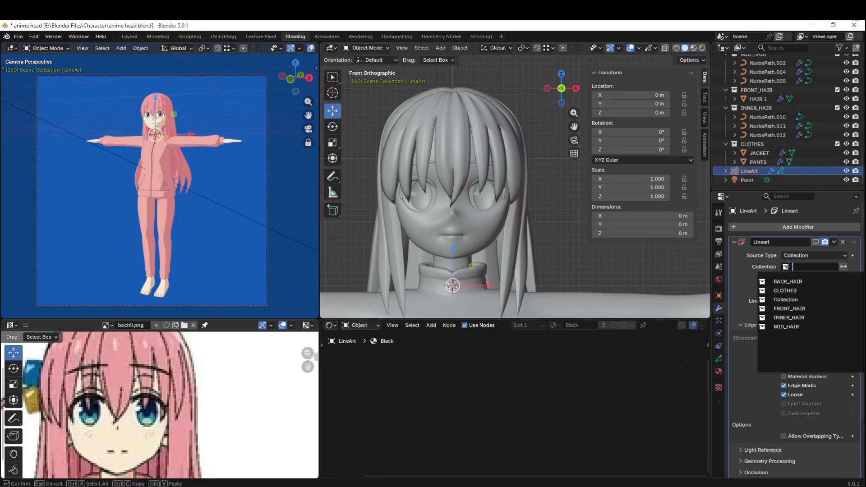
left_click(793, 310)
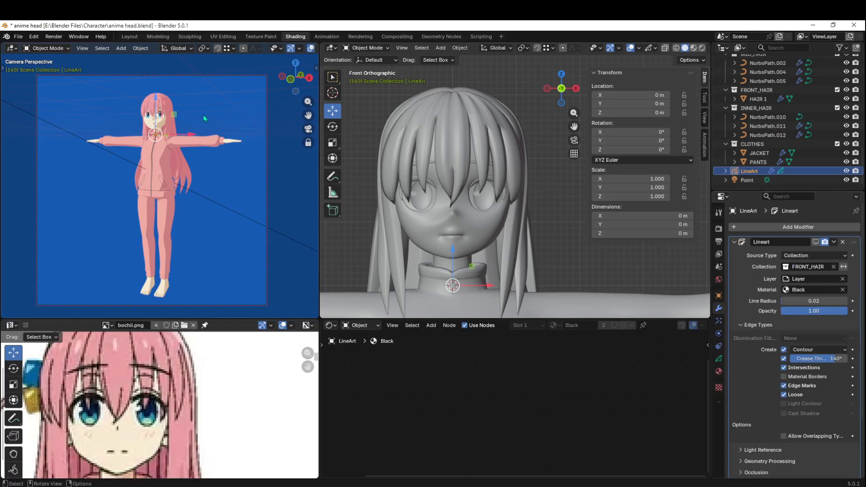
key("ctrl+s")
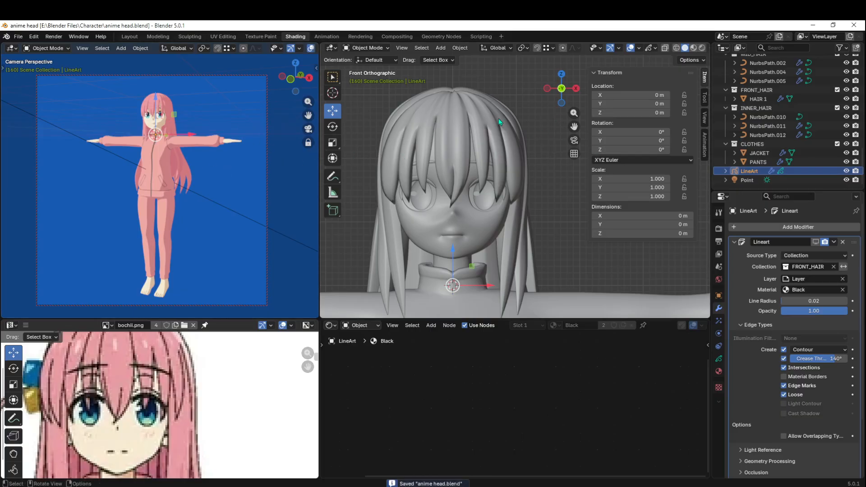
- Switch the front head viewport to rendered shading, check the head from a slight angle, and save the file
left_click(702, 48)
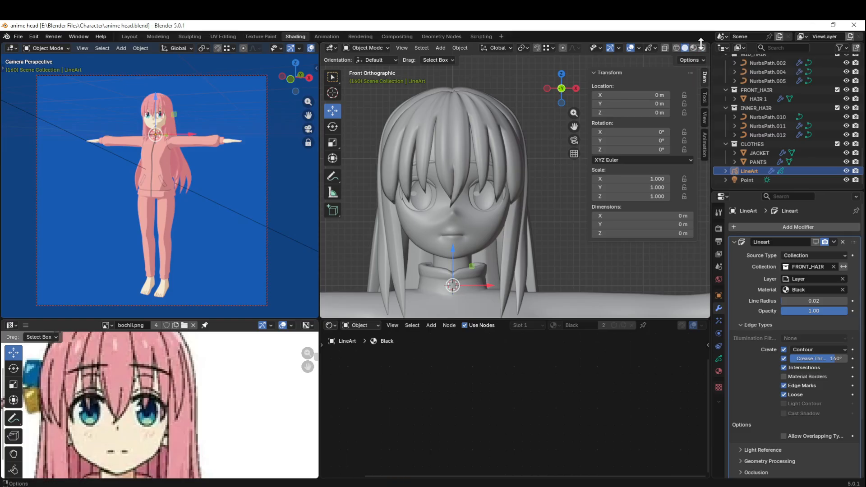
middle_click_drag(497, 232, 516, 229)
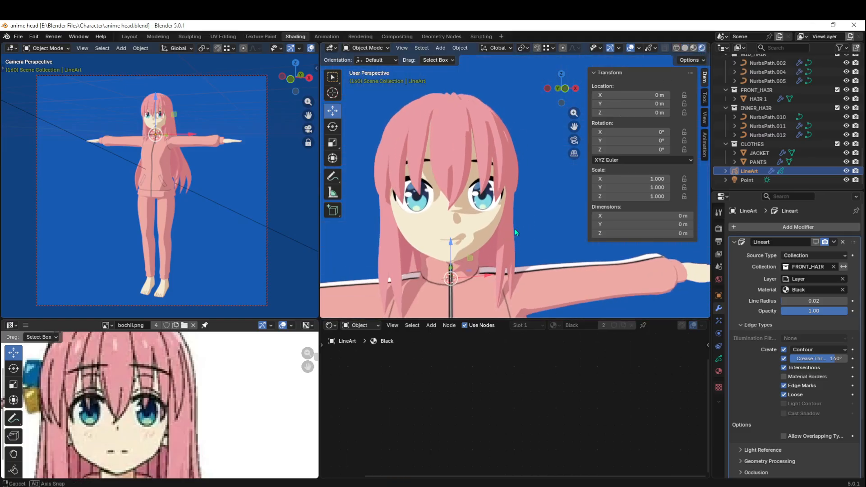
key("ctrl+s")
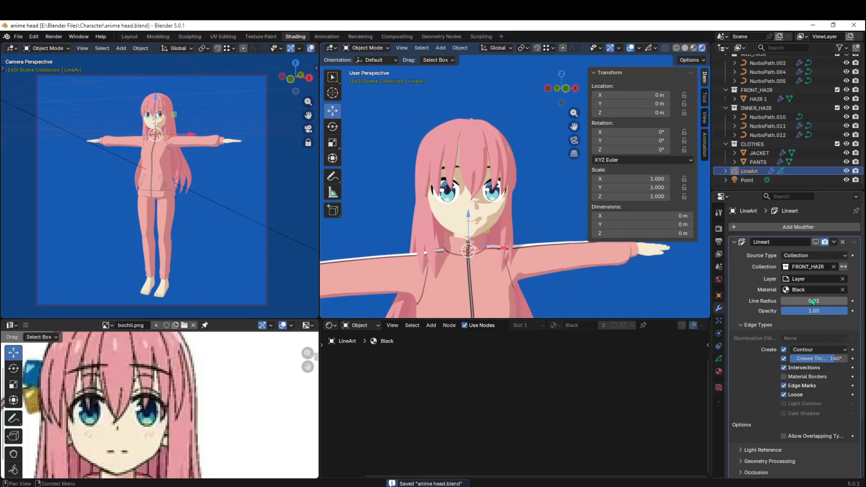
- Increase the Lineart modifier's line radius to 0.11 and save the file
mouse_move(819, 306)
left_mouse_down()
mouse_move(839, 306)
mouse_move(832, 306)
left_mouse_up()
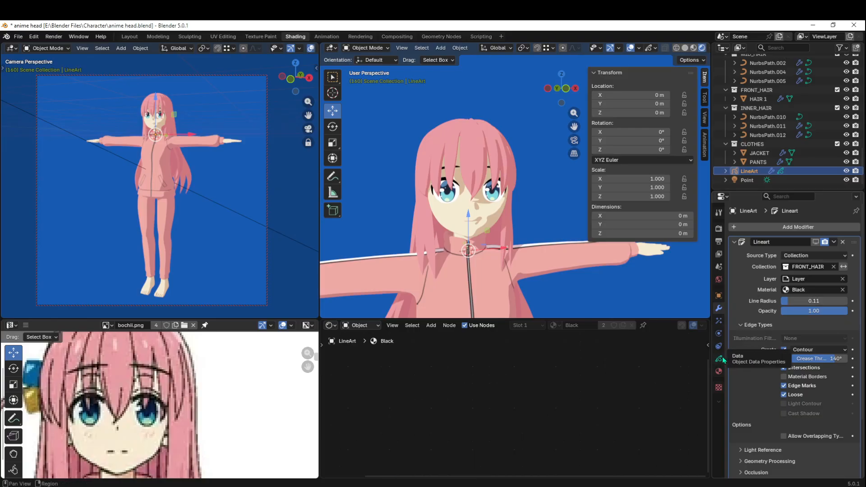
middle_click_drag(458, 215, 474, 212)
scroll(474, 213, "up", 1)
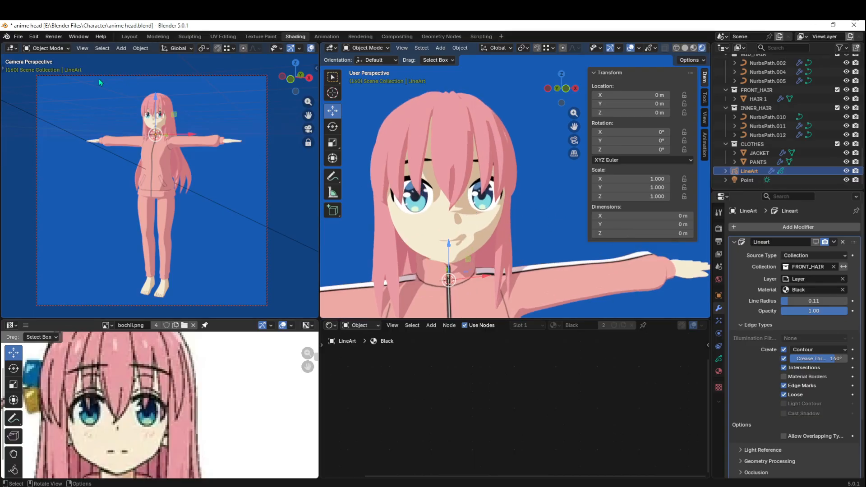
key("ctrl+s")
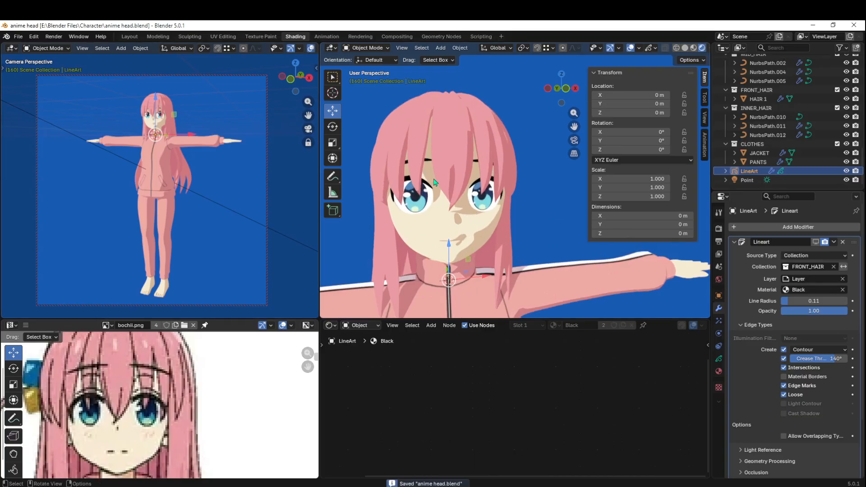
- Render the image, examine the line art around the hair and jacket, and close the render window
left_click(54, 36)
left_click(67, 47)
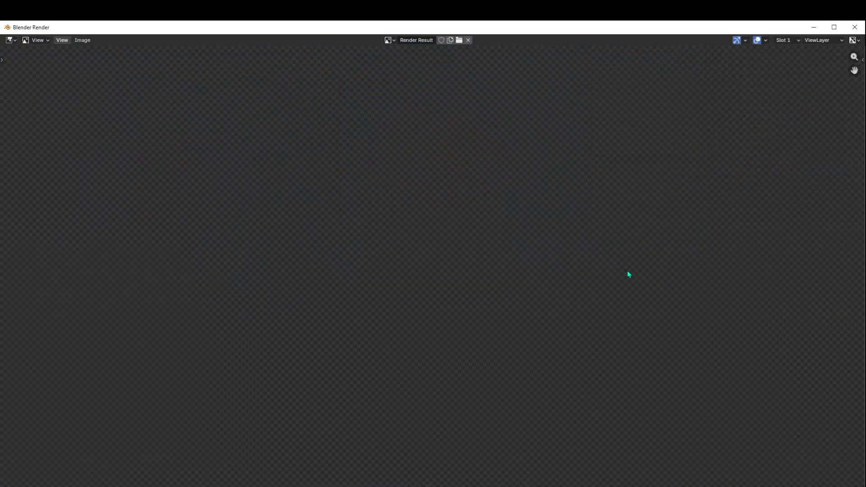
scroll(608, 273, "down", 5)
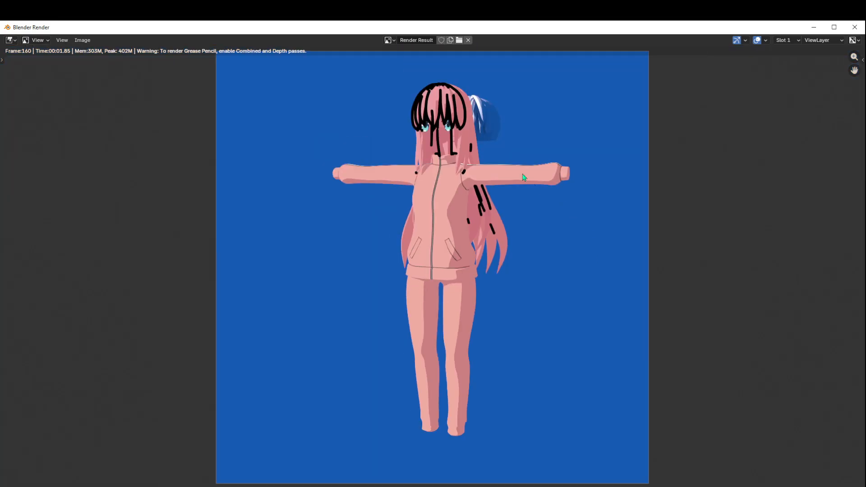
scroll(493, 187, "up", 4)
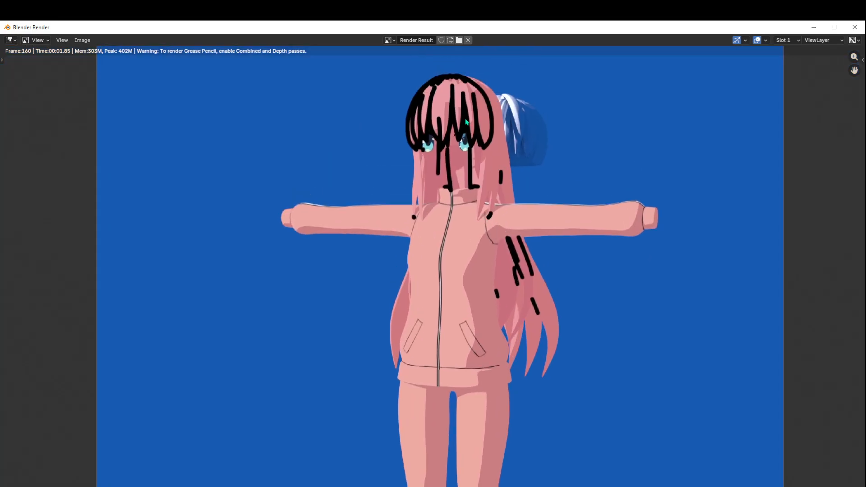
left_click(855, 27)
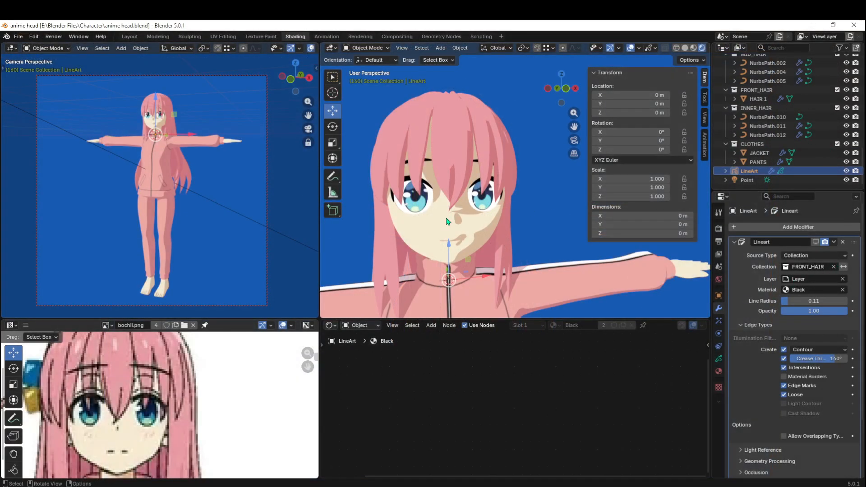
left_click(418, 232)
left_click_drag(768, 191, 767, 359)
scroll(817, 191, "up", 5)
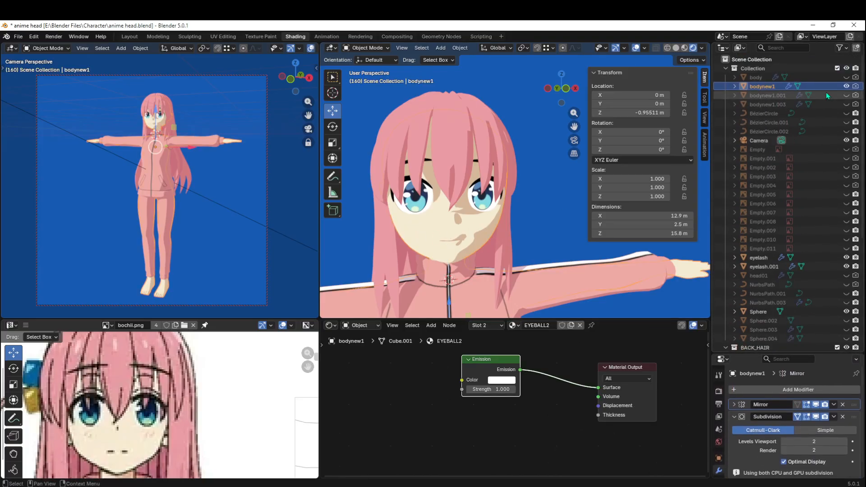
double_click(770, 87)
left_click(781, 85)
left_click_drag(782, 85, 716, 87)
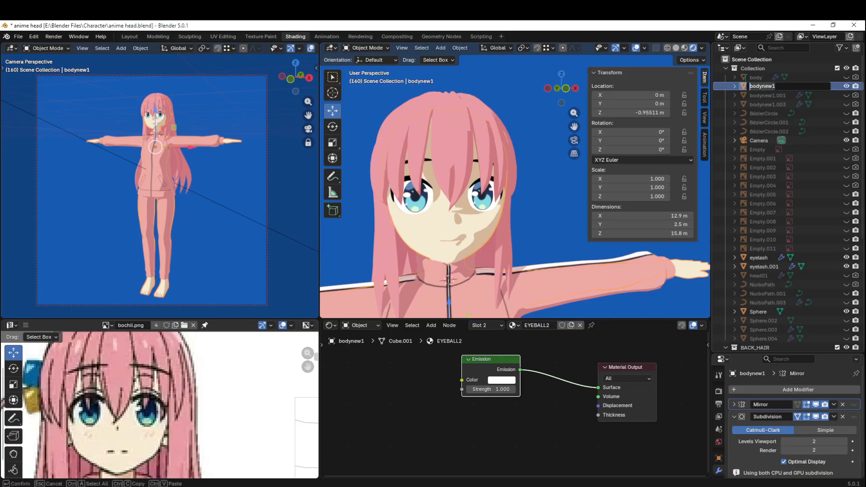
left_click(787, 86)
key("Return")
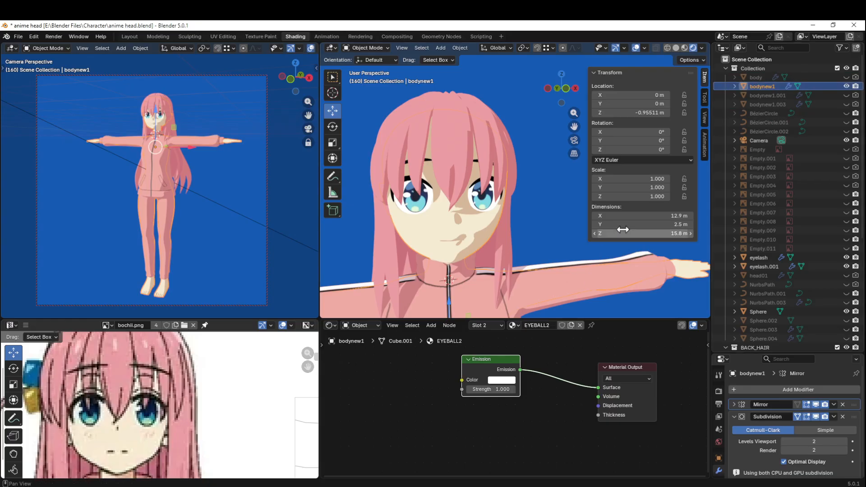
- Make the LineArt object active again and raise its Lineart modifier's line radius to 0.17
left_click(442, 128)
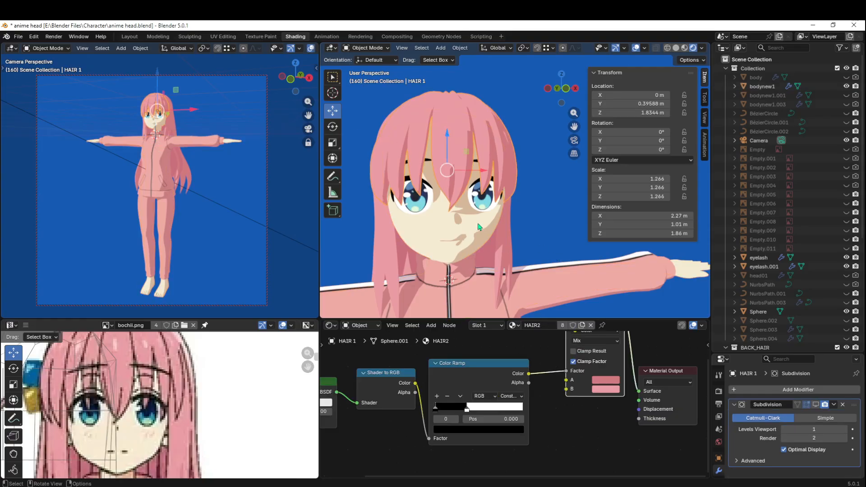
left_click_drag(791, 354, 808, 225)
scroll(758, 199, "down", 5)
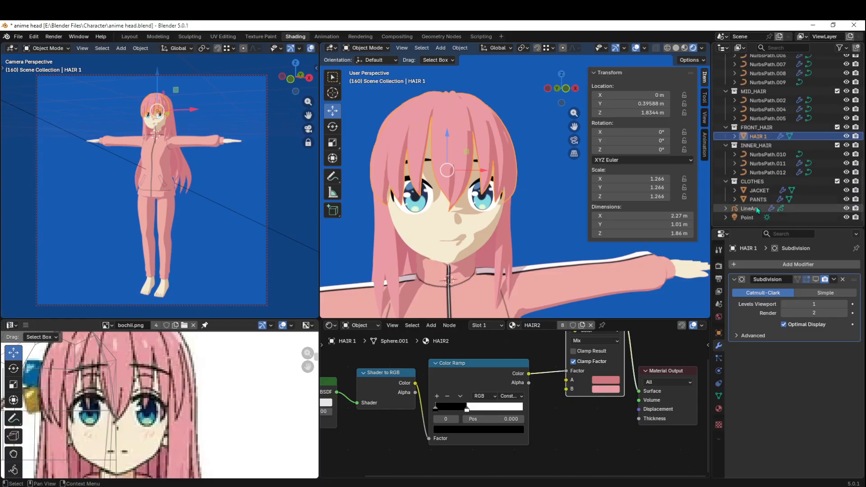
left_click(749, 209)
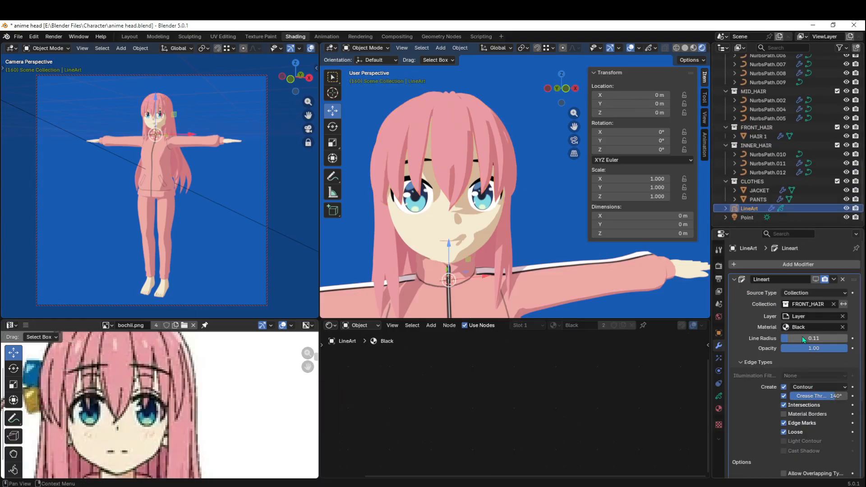
left_click_drag(802, 337, 813, 336)
scroll(172, 121, "up", 3)
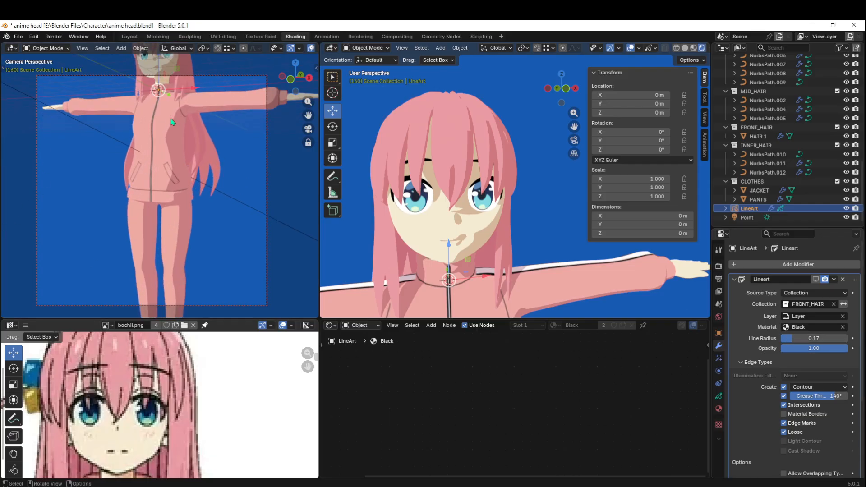
scroll(172, 121, "down", 5)
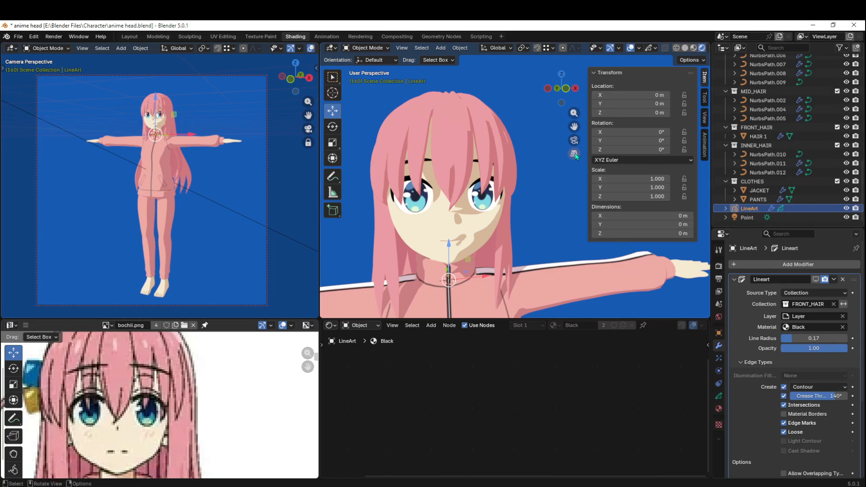
- Inspect the head through the camera, lower the LineArt object's line radius to 0.15, and leave the camera view
left_click(574, 140)
scroll(528, 139, "up", 4)
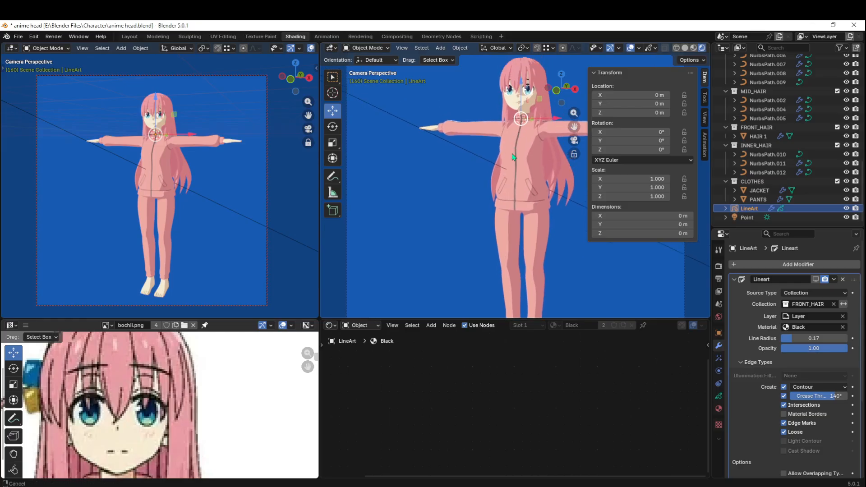
scroll(484, 304, "up", 2)
middle_click_drag(514, 157, 495, 232, "shift")
scroll(495, 231, "up", 5)
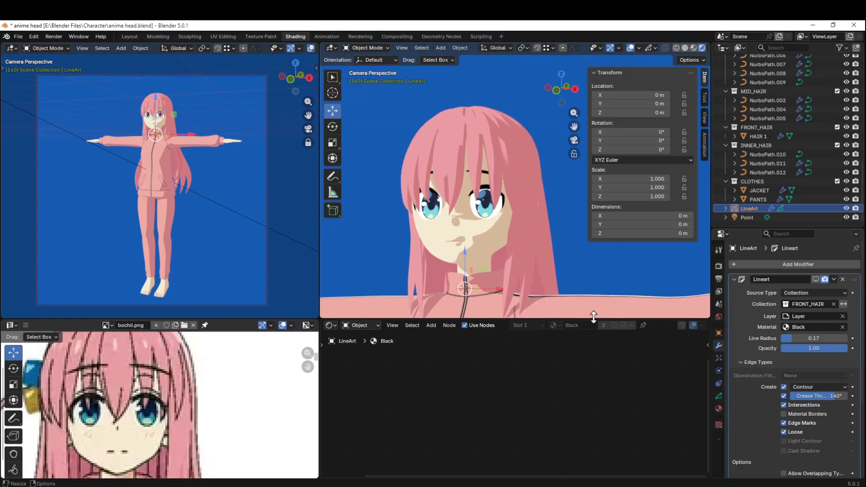
left_click(475, 139)
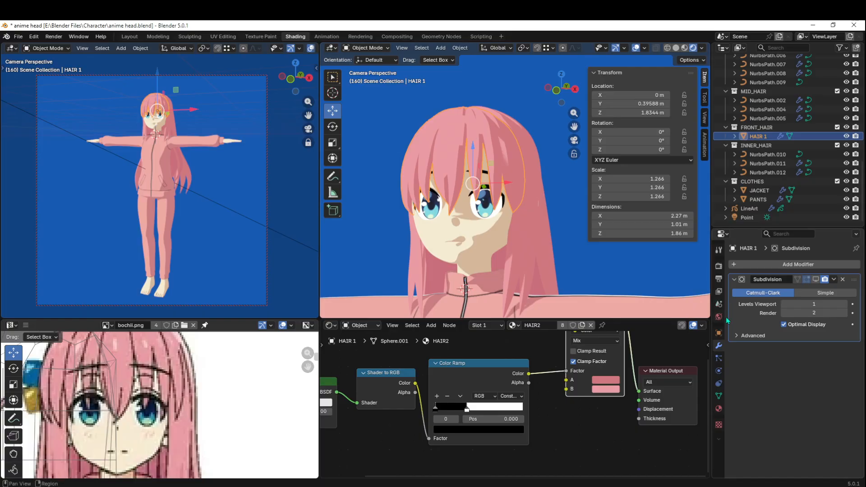
left_click(749, 209)
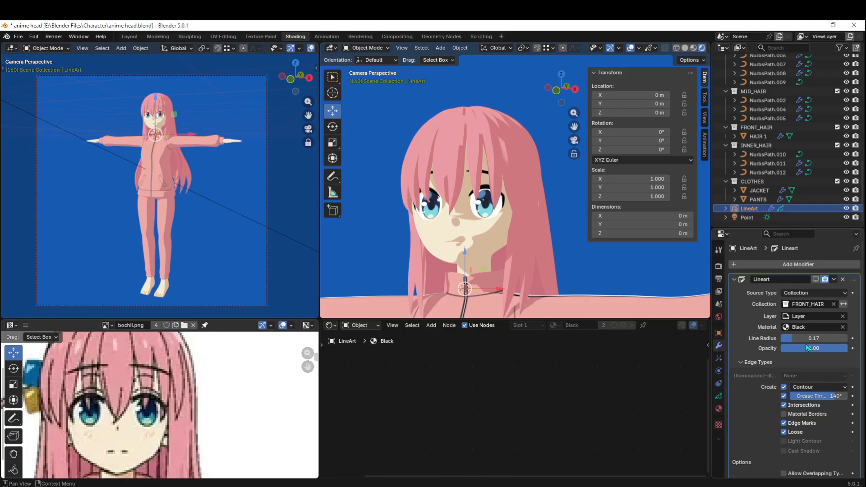
left_click_drag(808, 338, 814, 338)
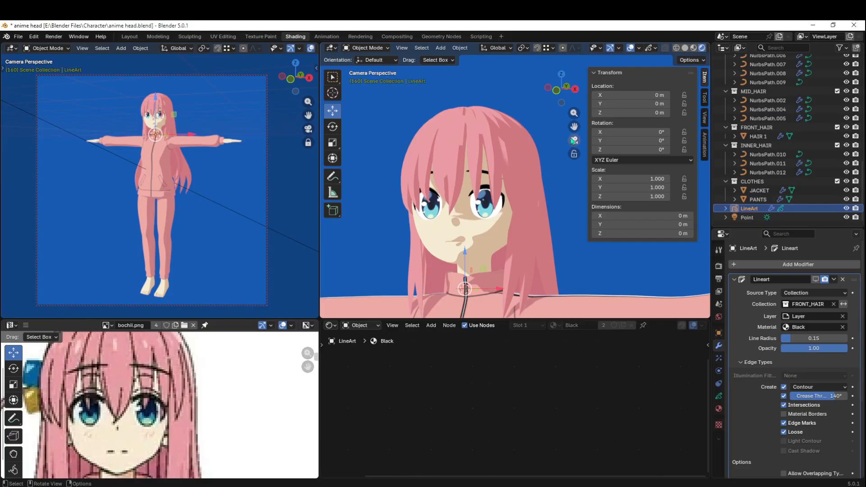
left_click(574, 140)
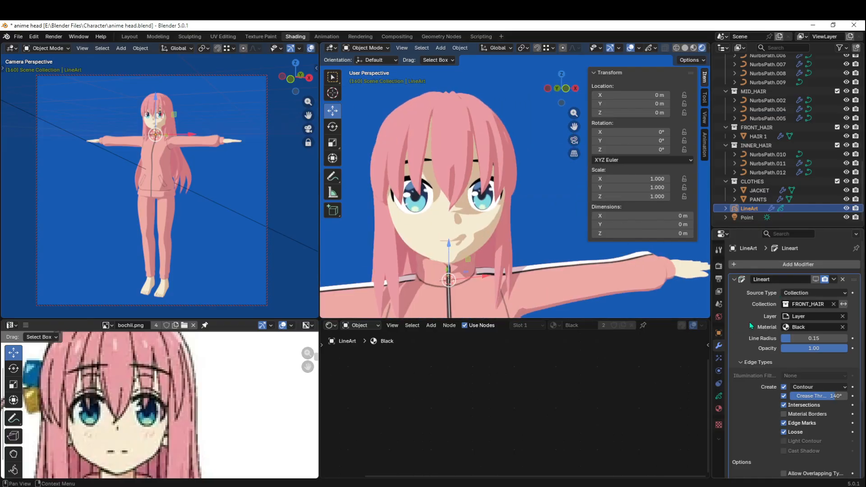
- Enable viewport display of the LineArt object's Lineart modifier so its outlines are drawn on the character
left_click(817, 280)
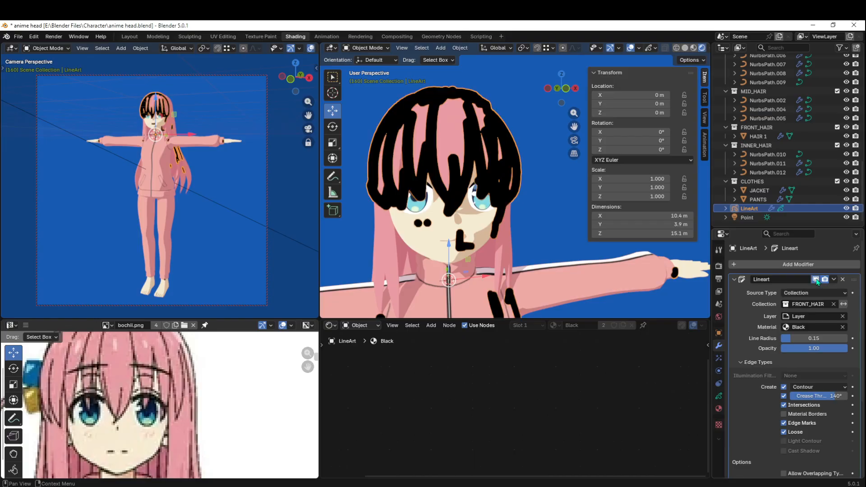
left_click(816, 279)
left_click(816, 279)
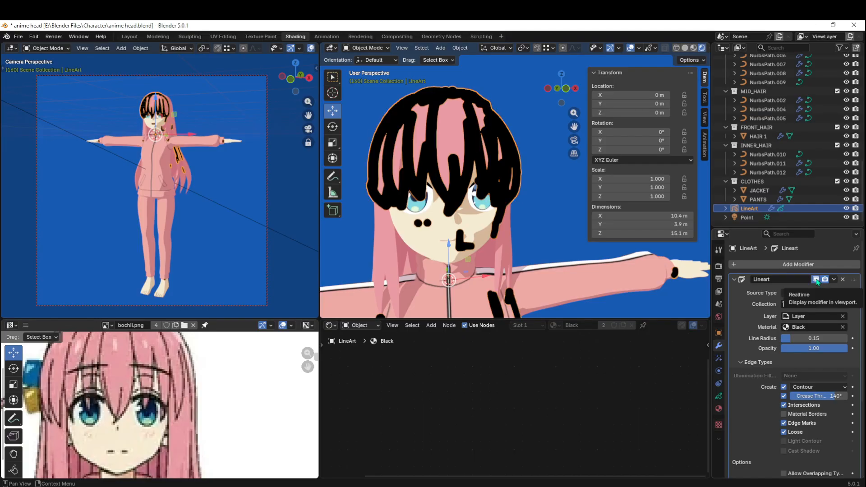
- Rename the LineArt object as LineArt_hf_hair
double_click(762, 208)
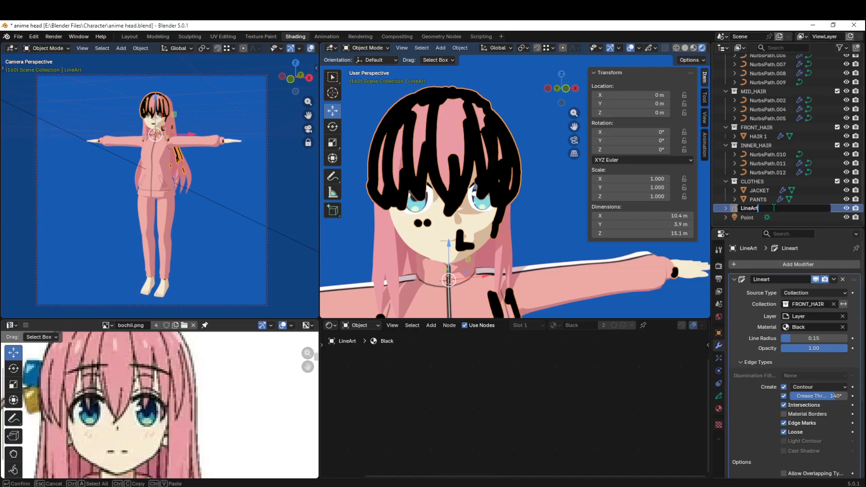
type("_hair")
key("Return")
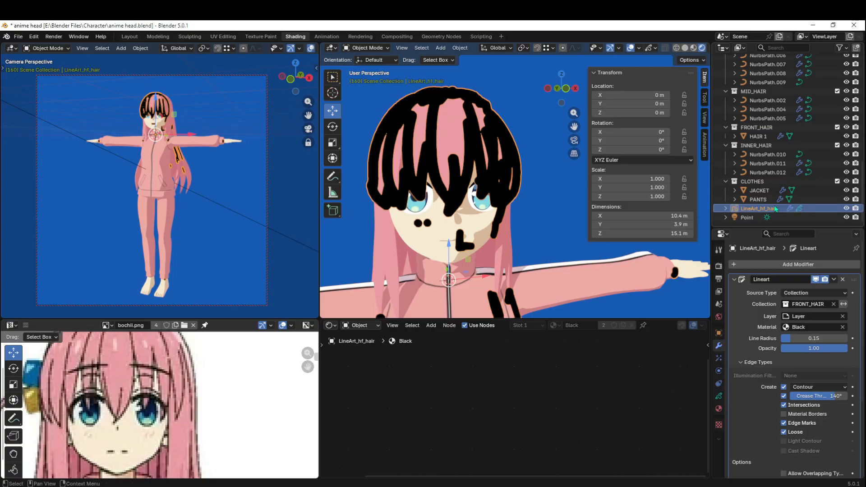
- Set the line radius of LineArt_hf_hair's Lineart modifier to 0.02
left_click_drag(814, 338, 789, 343)
left_click(804, 338)
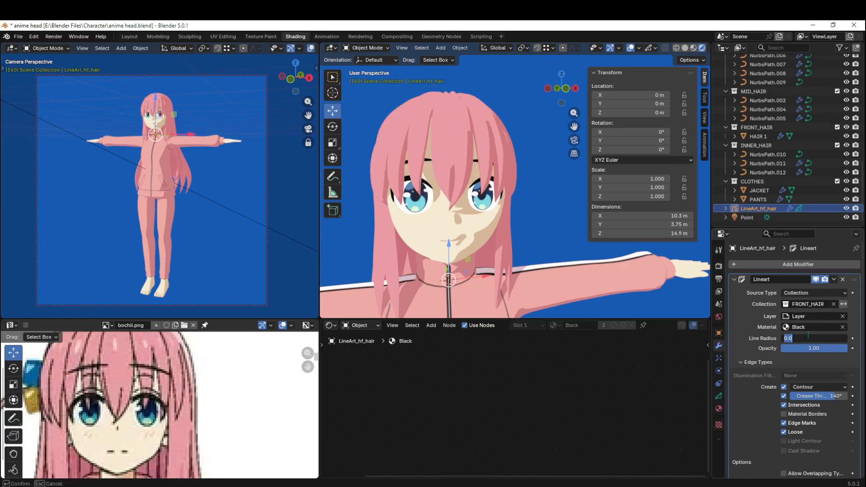
key("BackSpace")
key("Return")
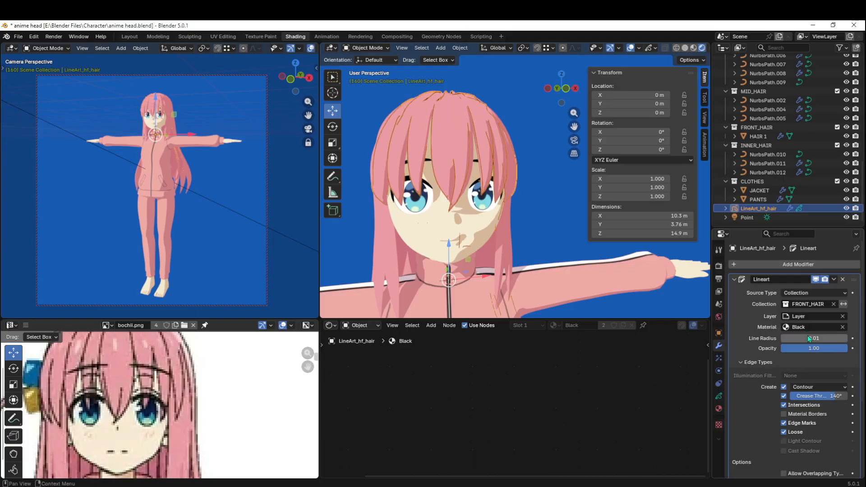
left_click(839, 338)
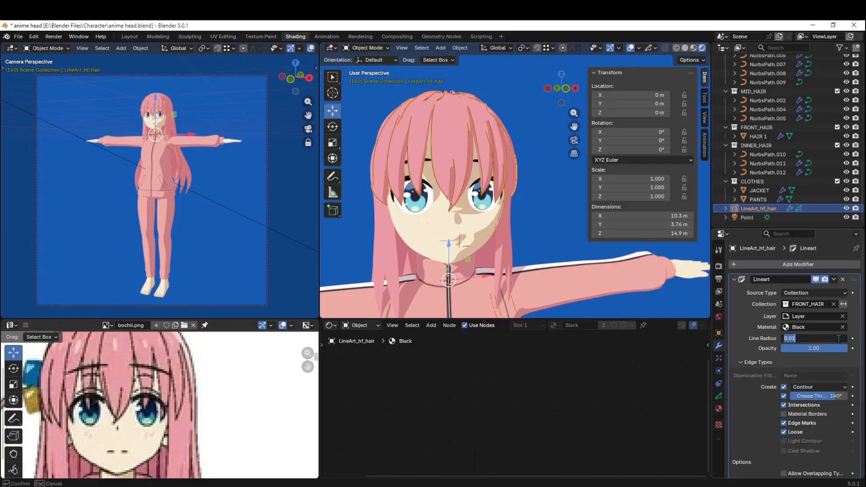
left_click(839, 339)
key("Return")
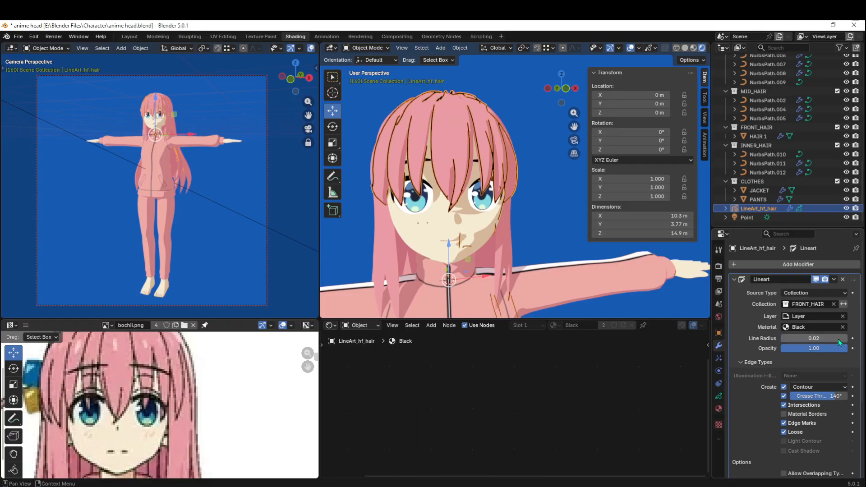
- Inspect the front hair outlines through the camera and from above the head, ending in the camera view
left_click(574, 140)
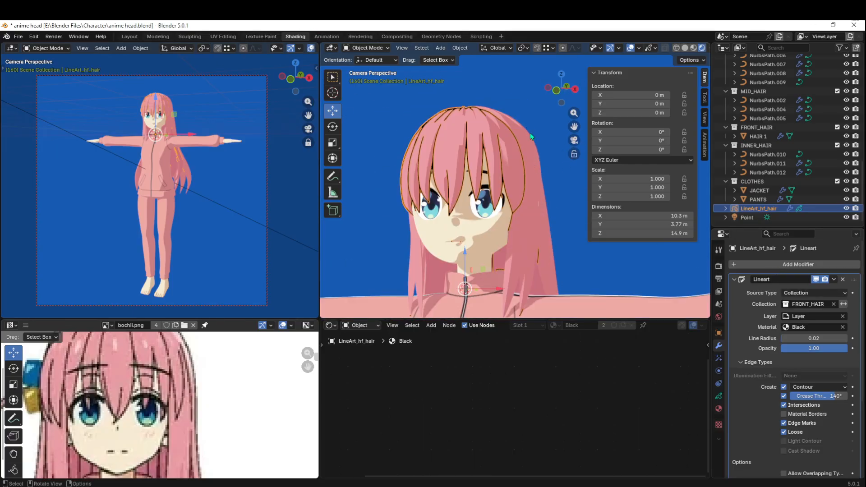
middle_click_drag(532, 136, 519, 203)
scroll(515, 194, "up", 5)
mouse_move(508, 167)
middle_mouse_down("shift")
mouse_move(498, 229)
mouse_move(473, 234)
middle_mouse_up("shift")
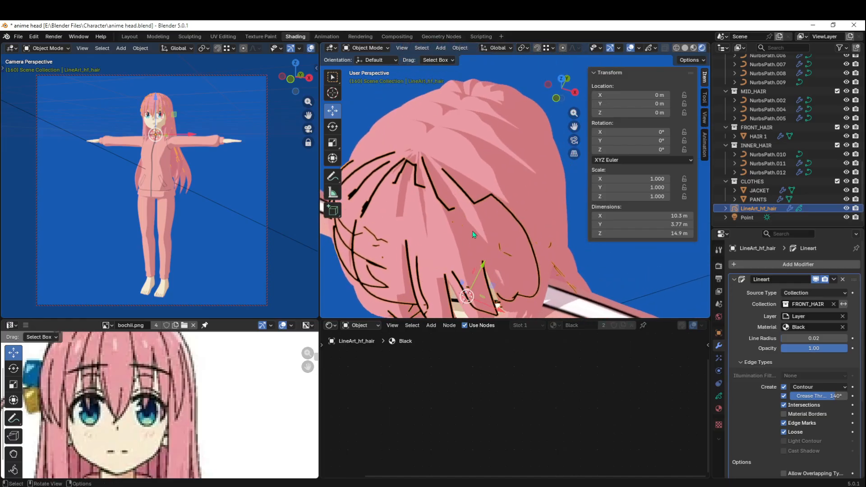
left_click(574, 139)
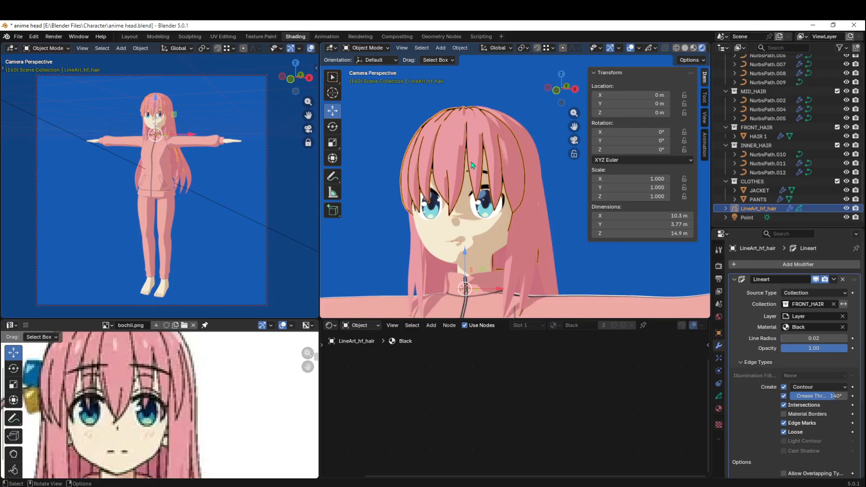
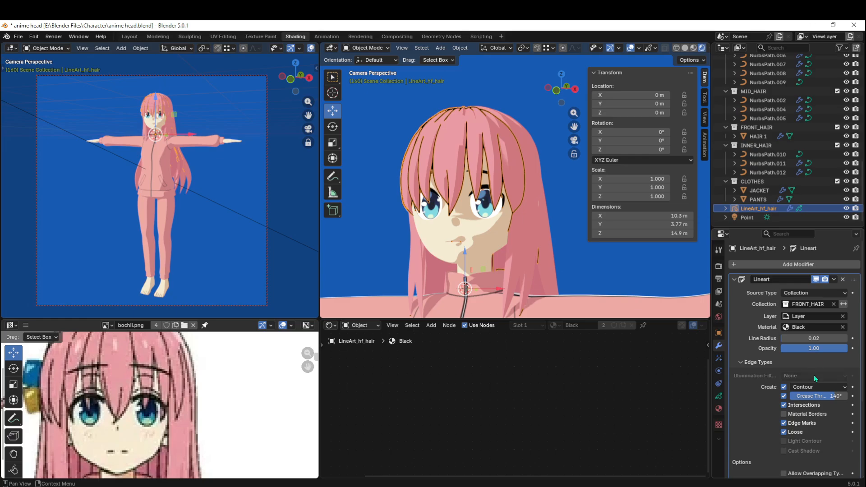
- Try the Silhouette and Individual Silhouette filters on the front hair line art, then restore Contour
mouse_move(800, 338)
left_mouse_down()
mouse_move(796, 349)
mouse_move(772, 348)
mouse_move(812, 349)
left_mouse_up()
left_click(818, 387)
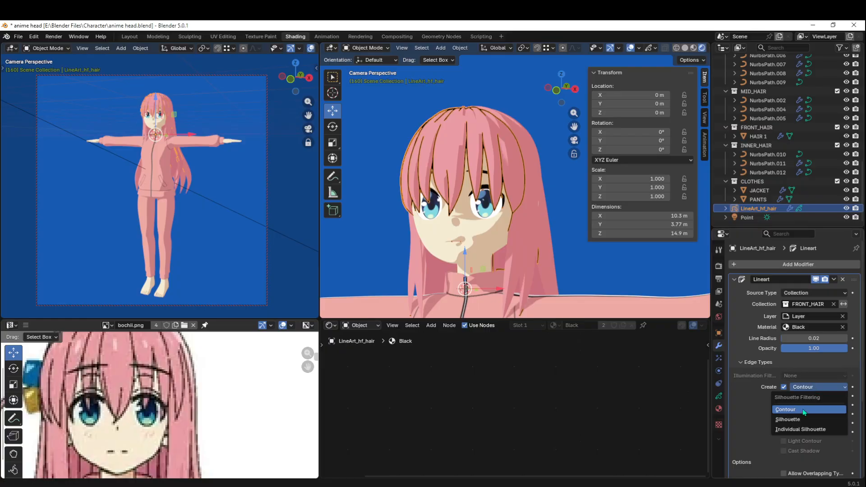
left_click(799, 421)
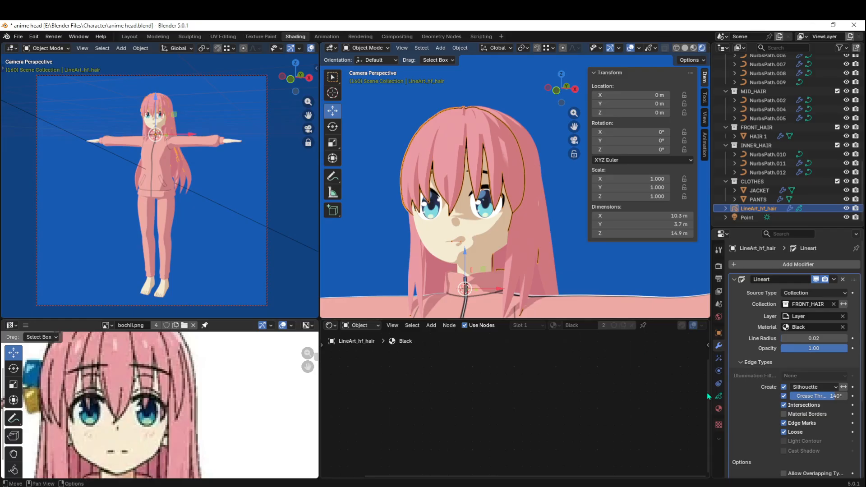
left_click(812, 389)
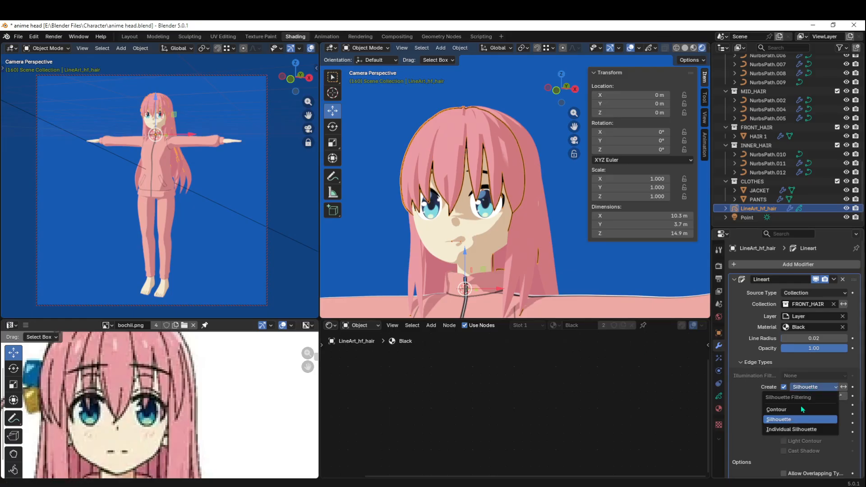
left_click(792, 431)
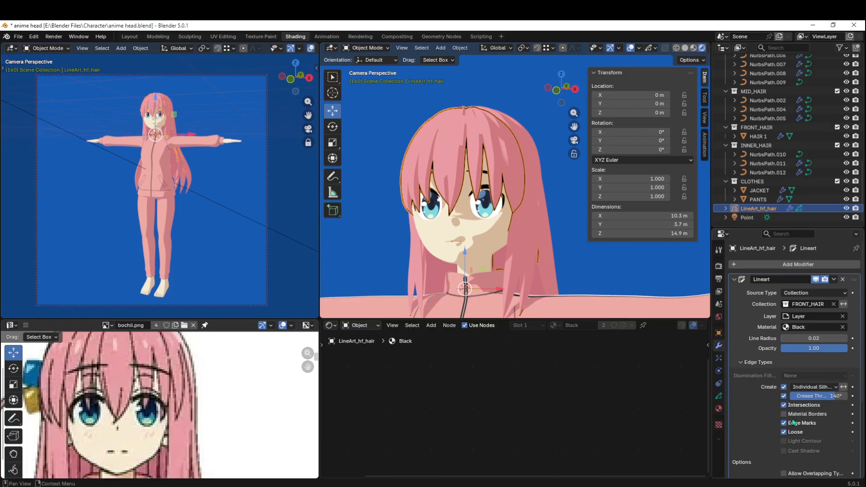
left_click(812, 388)
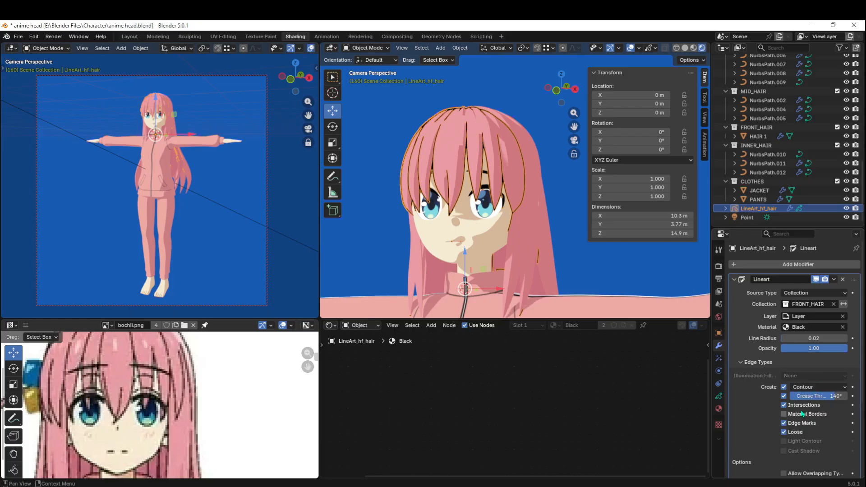
left_click(801, 411)
- Render the current frame, examine the outlines on the full character, and close the render window
left_click(54, 36)
left_click(64, 46)
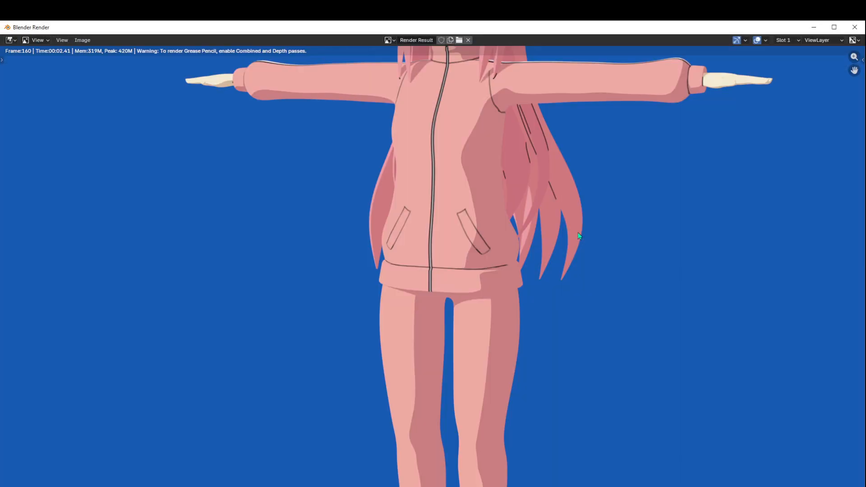
scroll(502, 203, "down", 2)
scroll(461, 79, "down", 1)
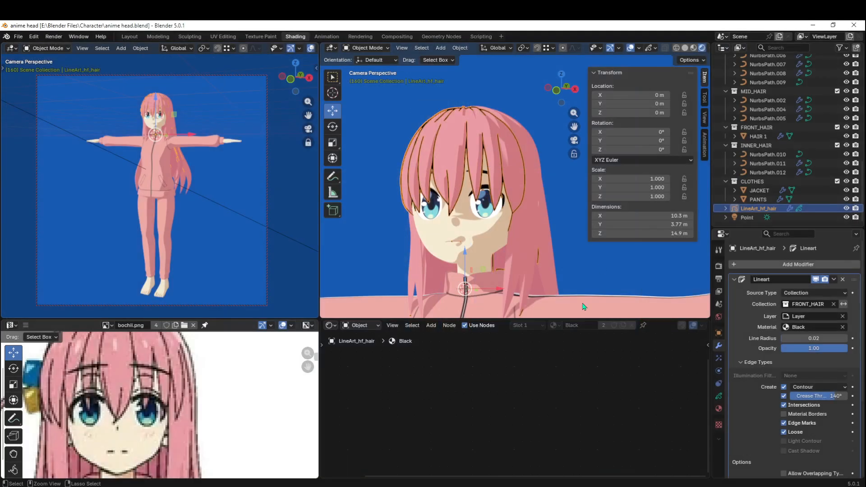
left_click(856, 28)
- Make MID_HAIR the active collection and add a Grease Pencil Collection Line Art for it
middle_click_drag(542, 223, 473, 242)
scroll(457, 223, "up", 4)
middle_click_drag(453, 192, 476, 206, "shift")
left_click(453, 134)
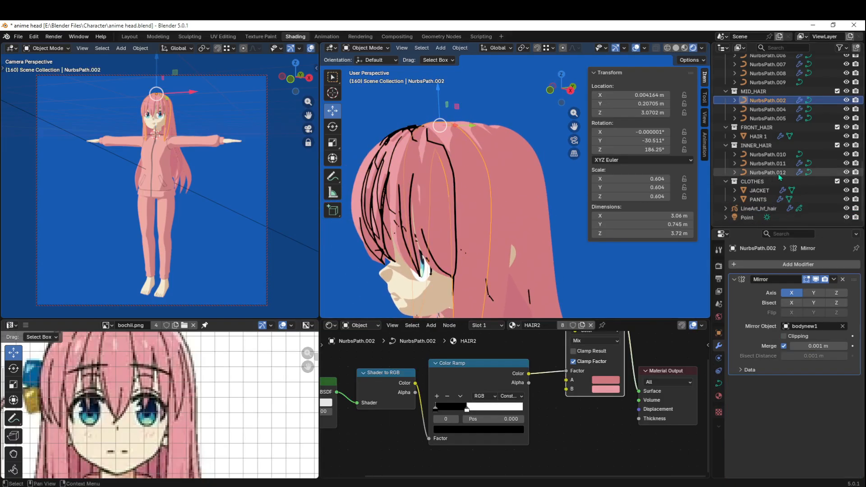
left_click(762, 147)
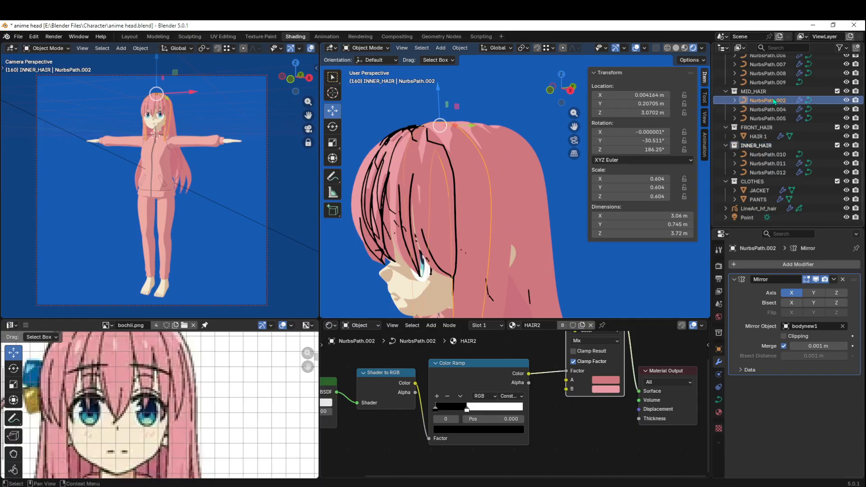
left_click(755, 91)
middle_click_drag(436, 201, 456, 202)
scroll(479, 205, "down", 6)
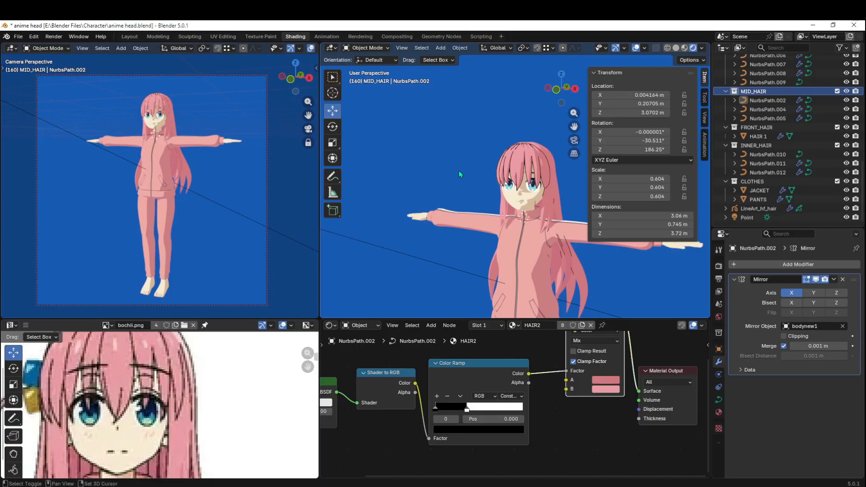
key("shift+a")
mouse_move(459, 171)
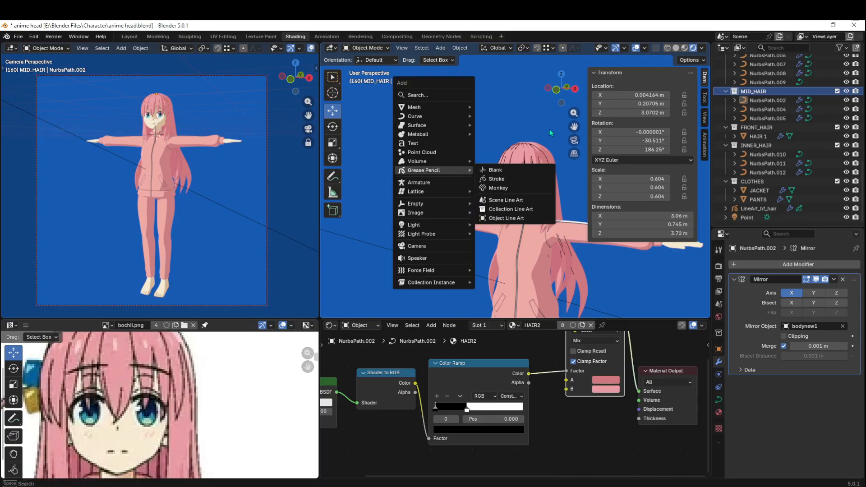
left_click(490, 210)
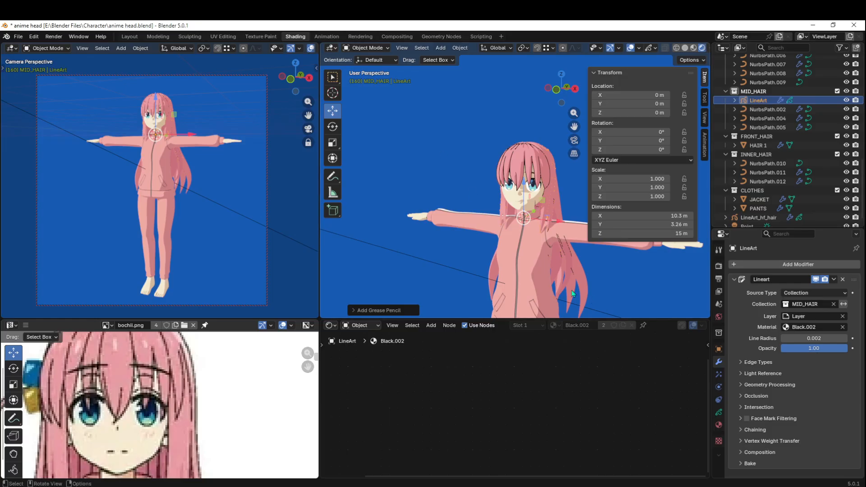
- Set the line radius of the MID_HAIR line art to 0.02, check the strands up close, and save the file
scroll(501, 176, "up", 3)
middle_click_drag(501, 176, 437, 179, "shift")
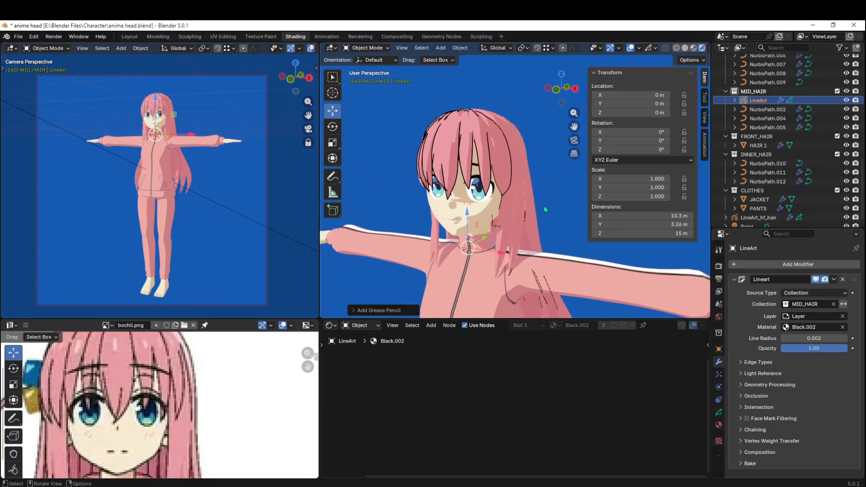
left_click(829, 338)
left_click(830, 339)
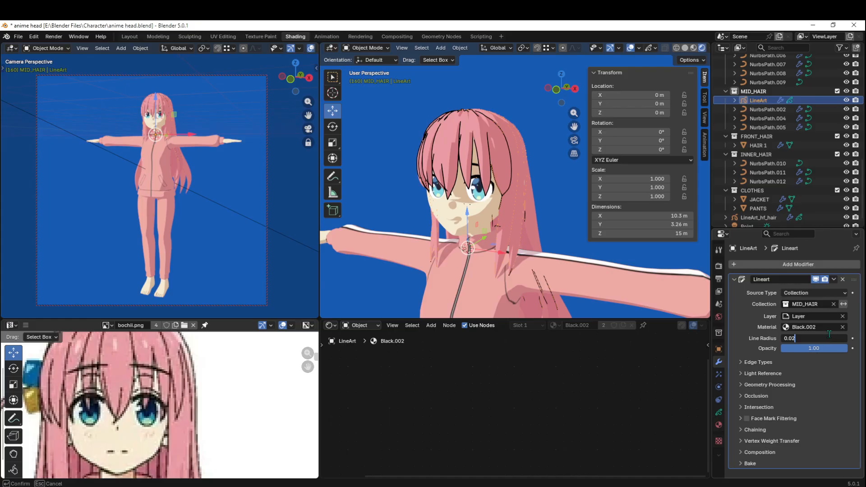
key("Return")
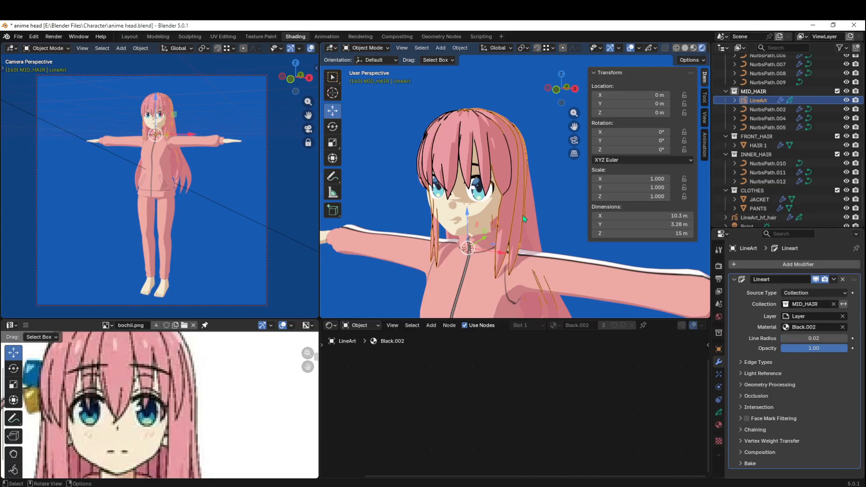
scroll(523, 215, "up", 6)
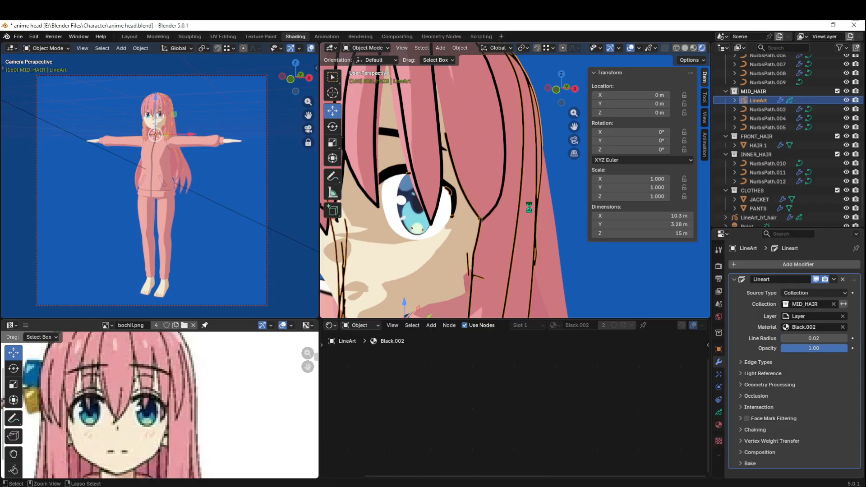
key("ctrl+s")
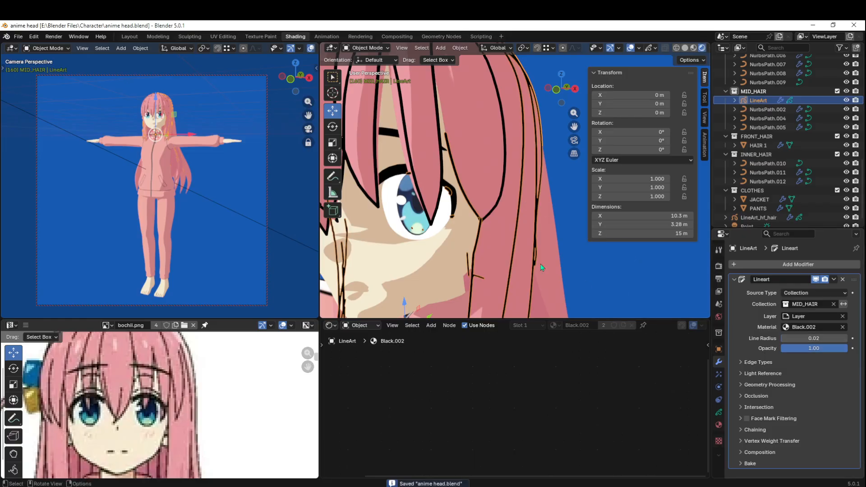
- Raise the MID_HAIR line art's line radius to 0.03, deselect it, and save the file
scroll(541, 264, "down", 5)
left_click(823, 339)
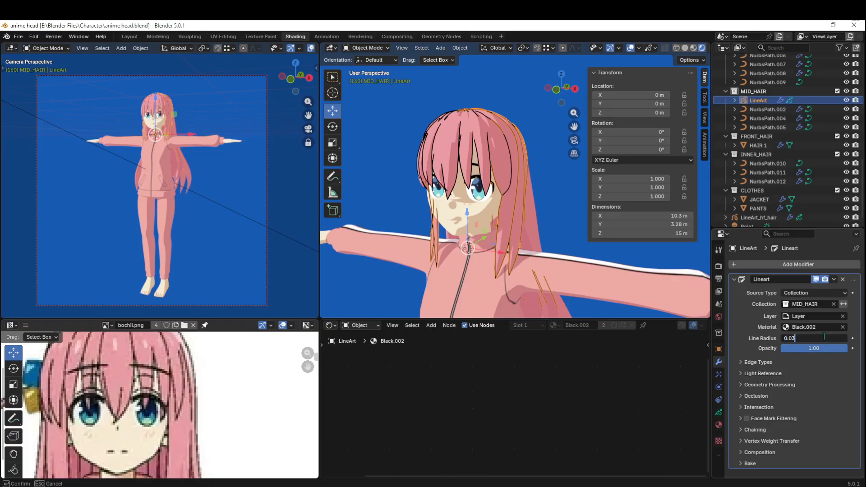
type("3")
key("Return")
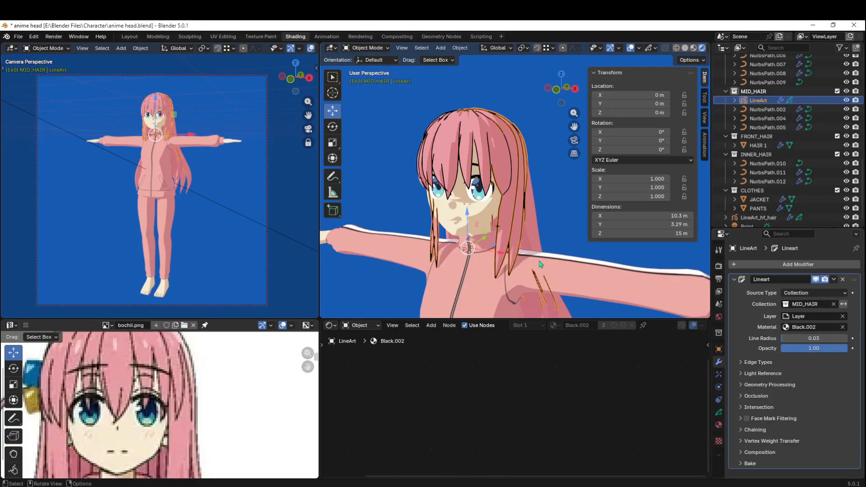
left_click(542, 152)
key("ctrl+s")
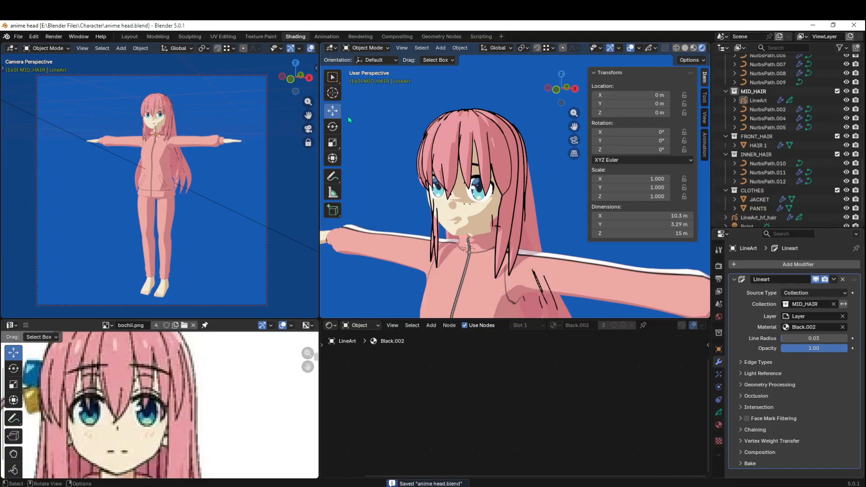
- View the head through the camera and lower the MID_HAIR line art's line radius to 0.02
left_click(574, 140)
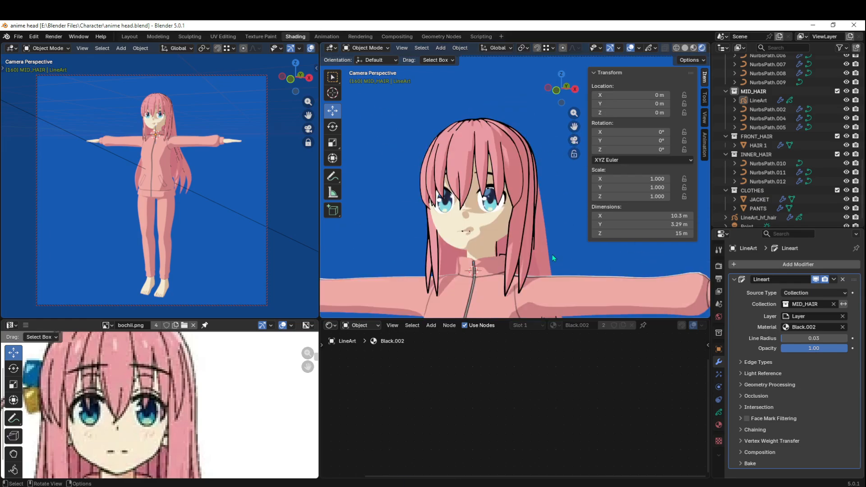
left_click(840, 338)
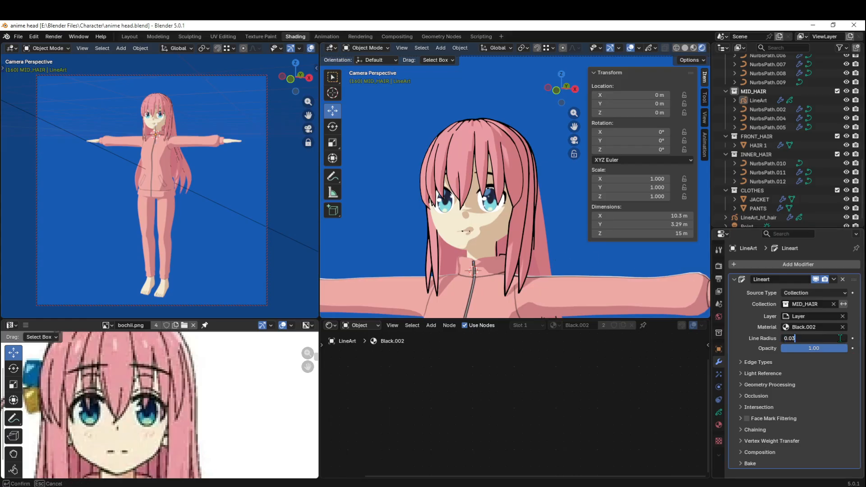
key("Return")
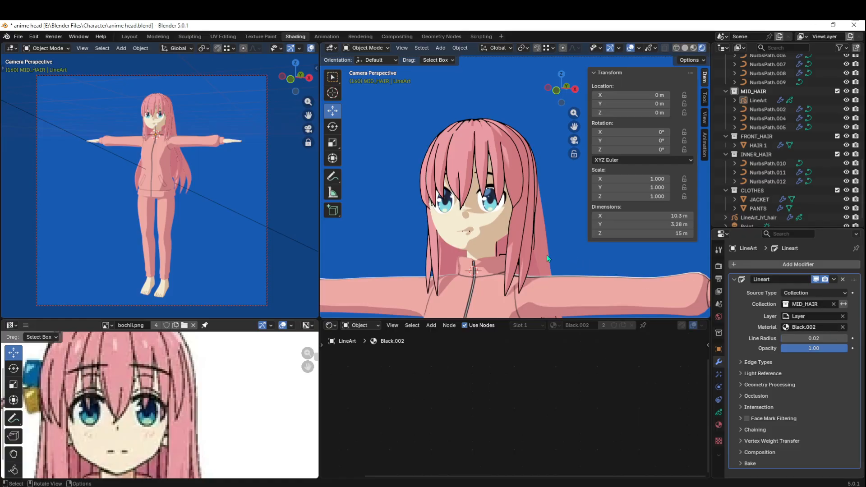
- Add another Grease Pencil Collection Line Art and move it into the BACK_HAIR collection
key("shift+a")
mouse_move(559, 233)
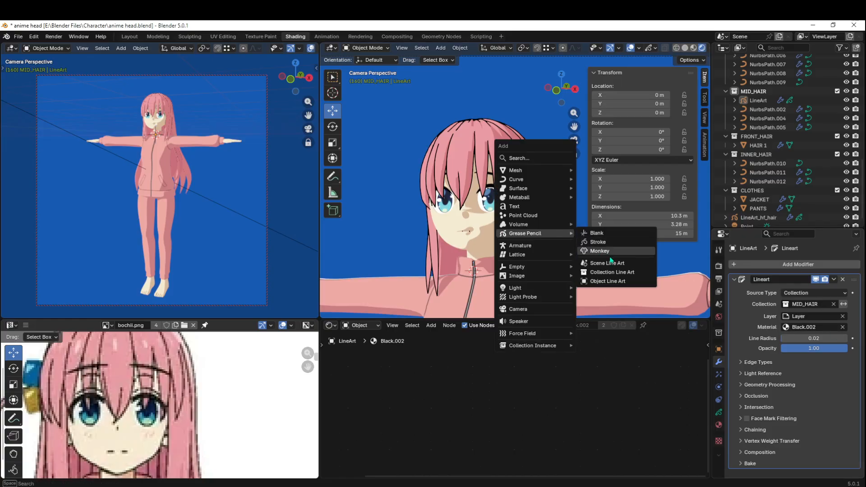
left_click(599, 271)
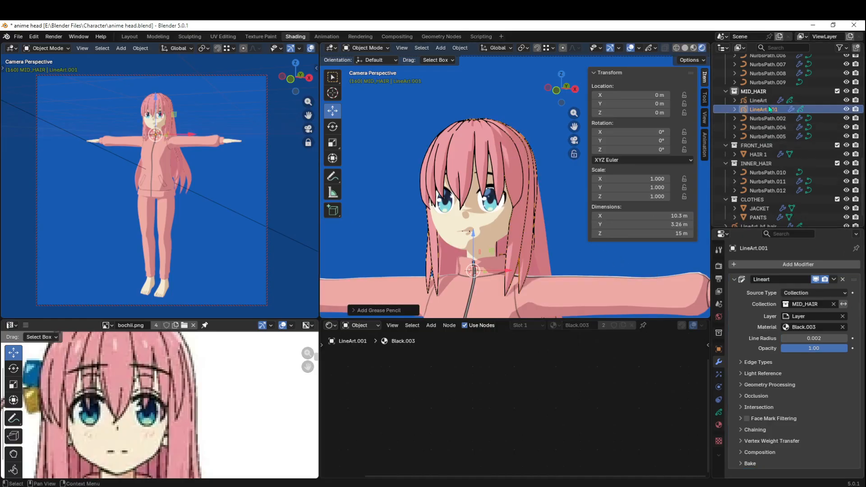
left_click_drag(773, 114, 775, 74)
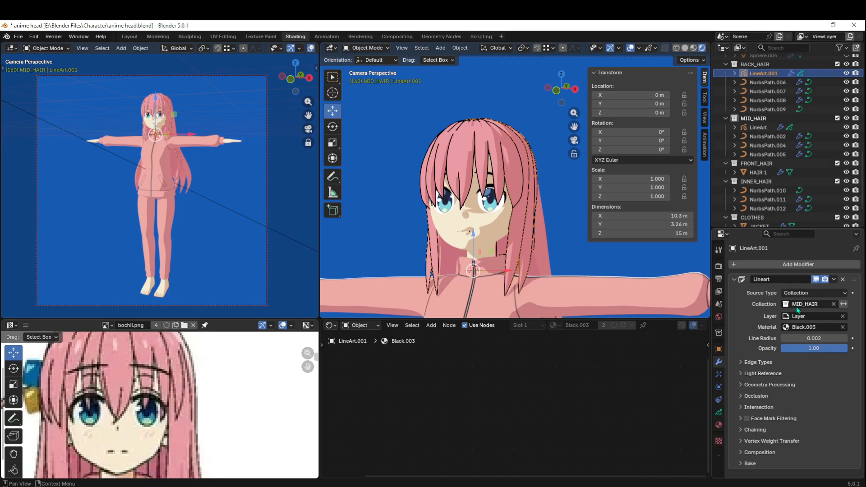
- Set the new line art's source collection to BACK_HAIR and its line radius to 0.02, deselect it, and save the file
left_click(808, 305)
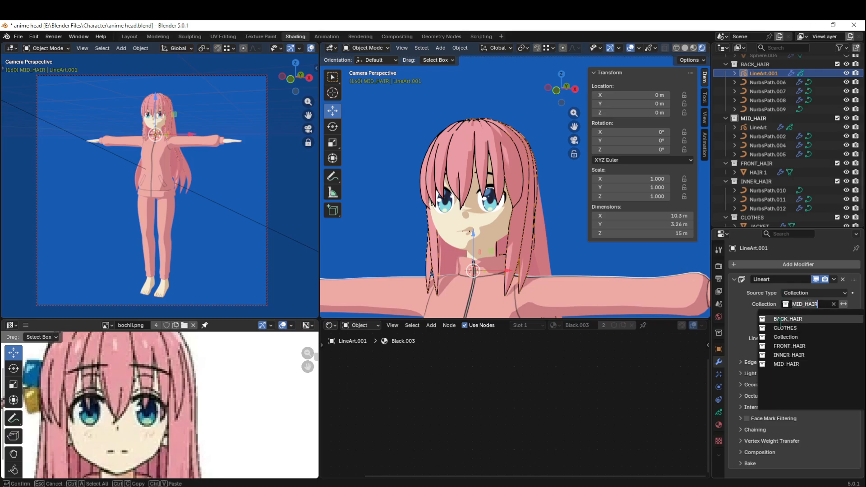
left_click(782, 319)
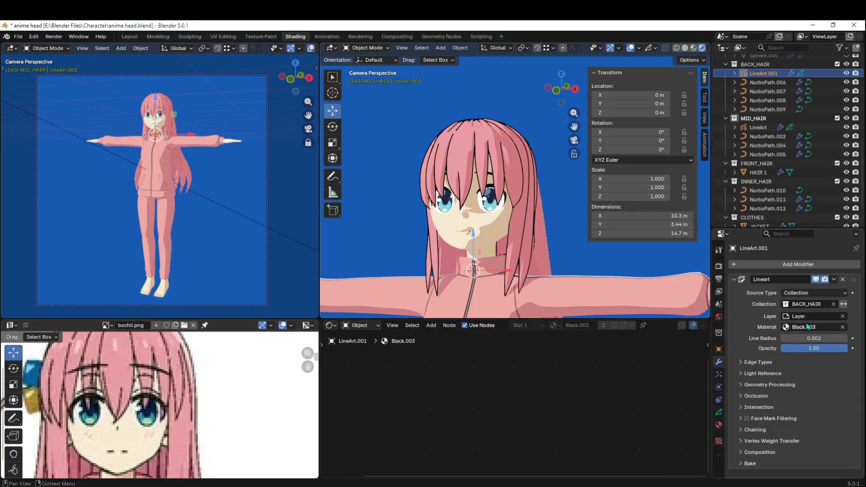
left_click(824, 339)
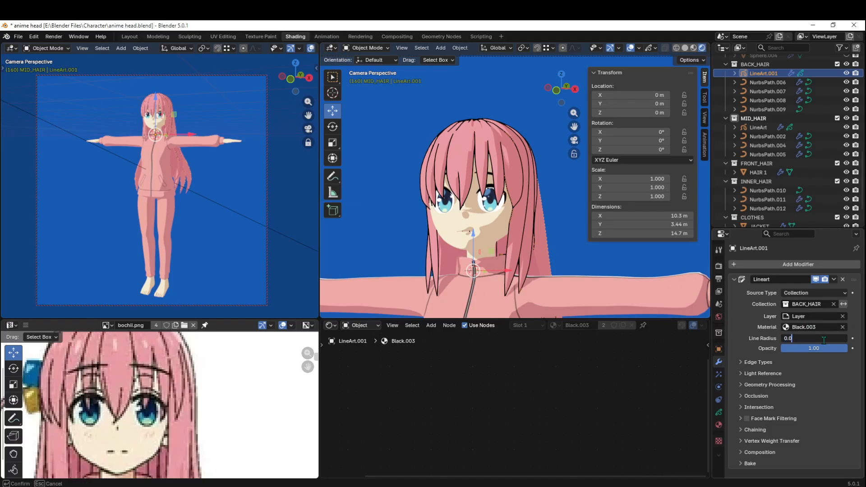
key("Return")
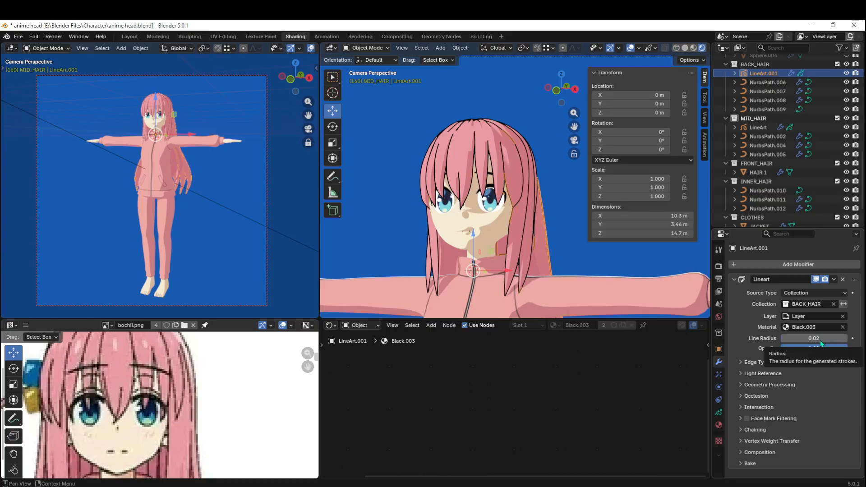
left_click(564, 233)
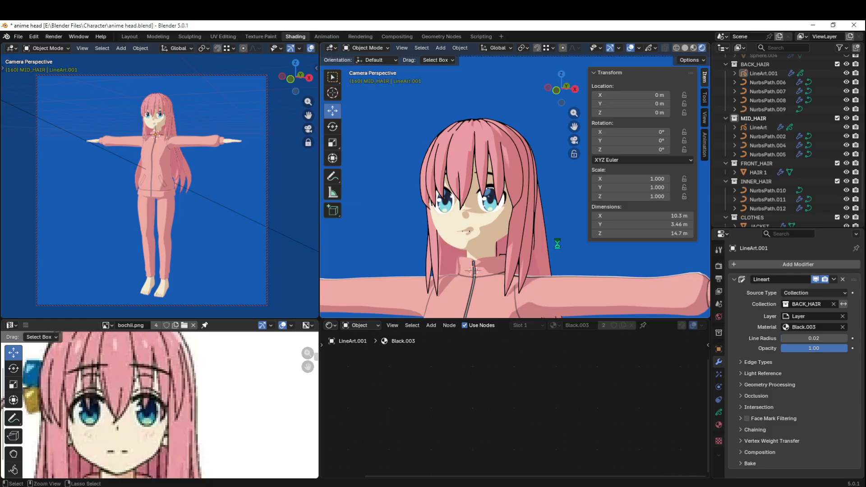
key("ctrl+s")
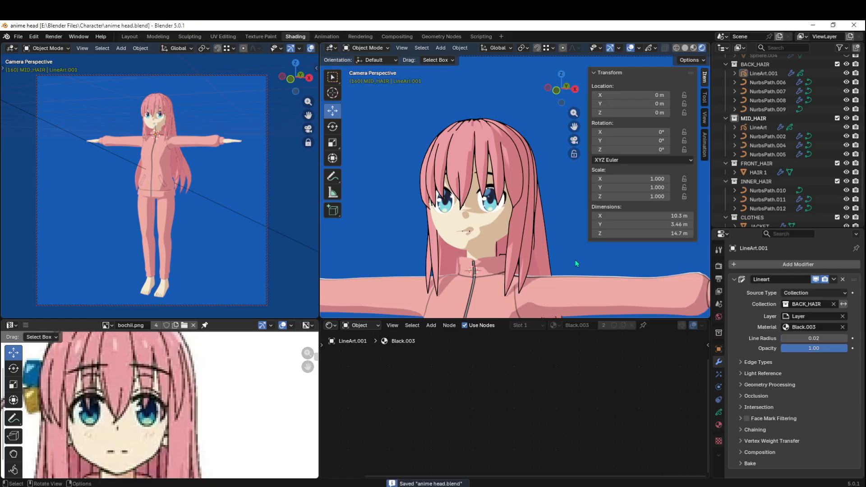
- Select the character's body mesh and move it into a new collection named body
left_click(495, 237)
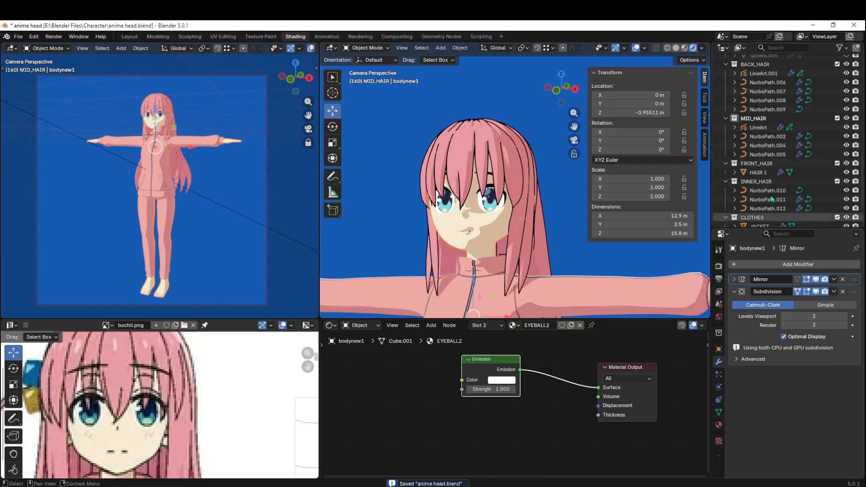
scroll(802, 136, "up", 4)
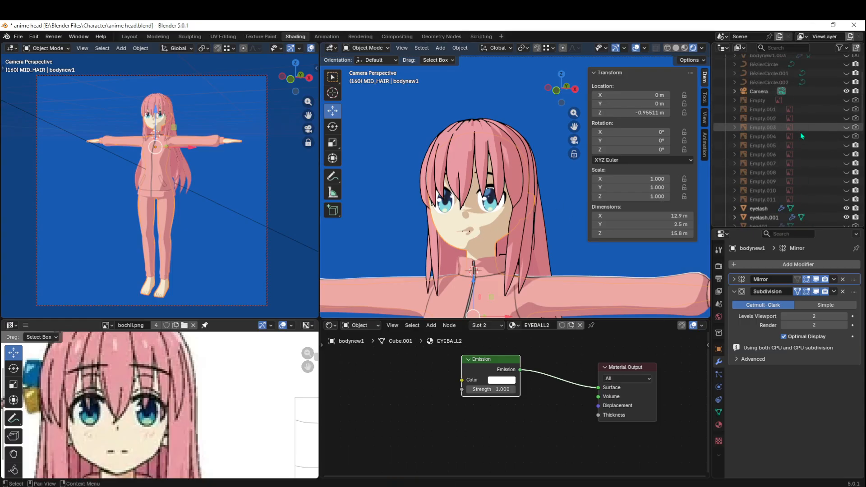
scroll(801, 132, "up", 10)
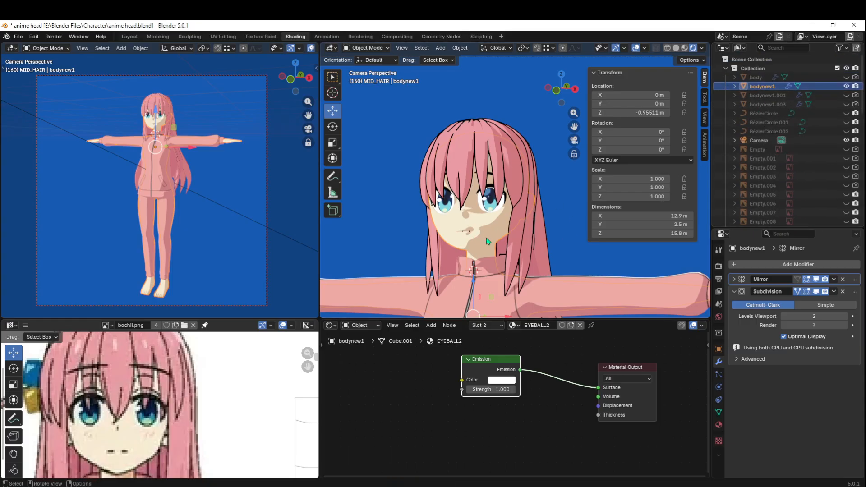
scroll(487, 242, "down", 2)
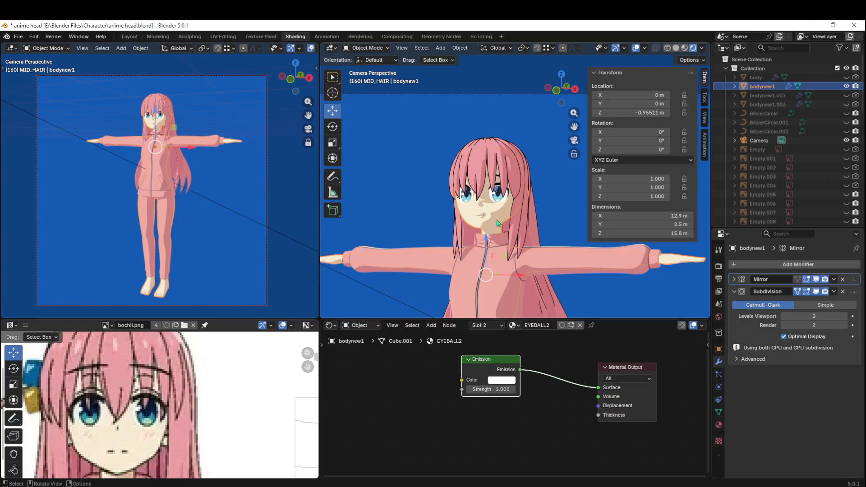
key("m")
left_click(496, 220)
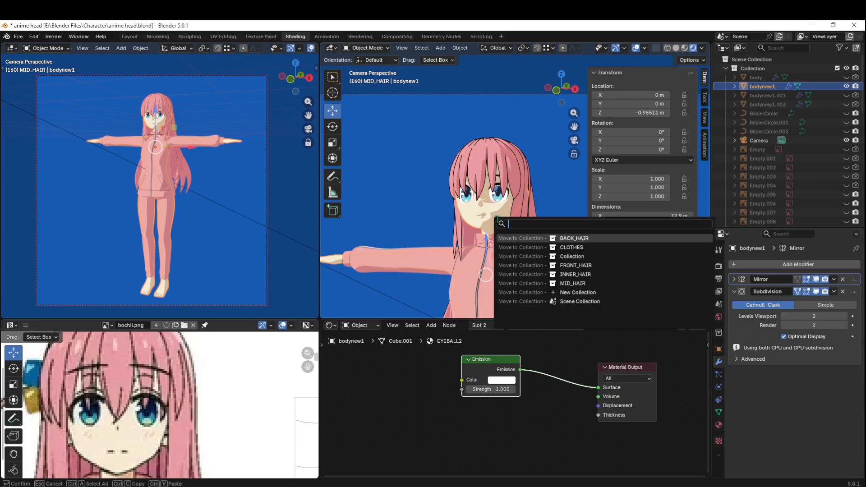
left_click(505, 204)
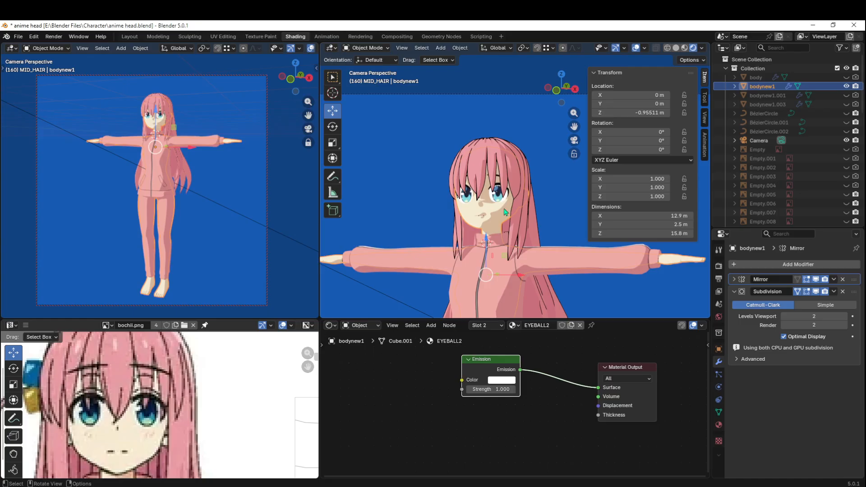
key("m")
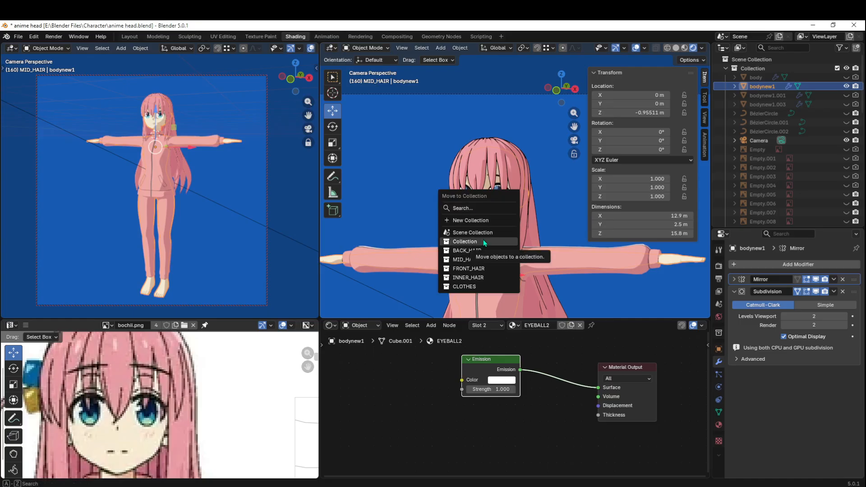
left_click(493, 221)
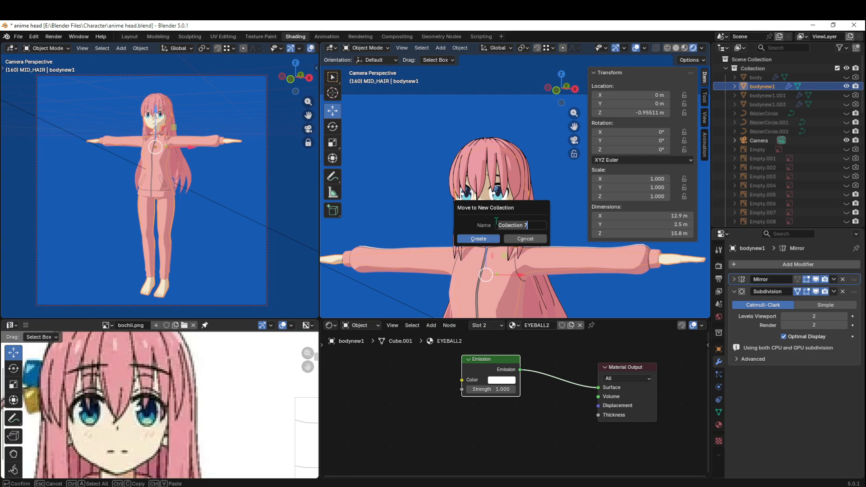
type("body")
key("Return")
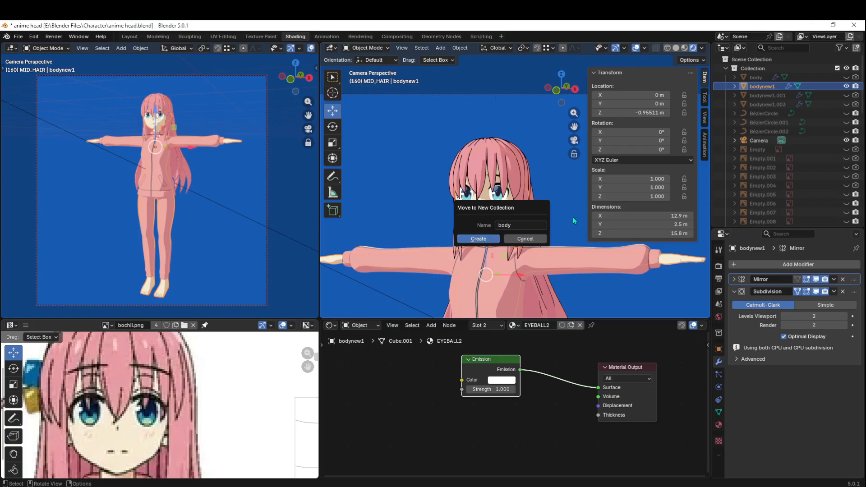
key("Return")
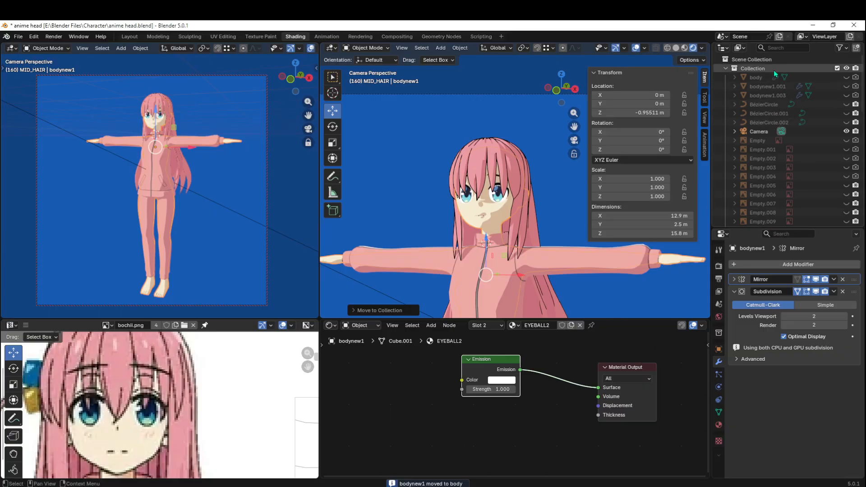
- Add another Grease Pencil Collection Line Art for outlining the body
scroll(830, 176, "down", 10)
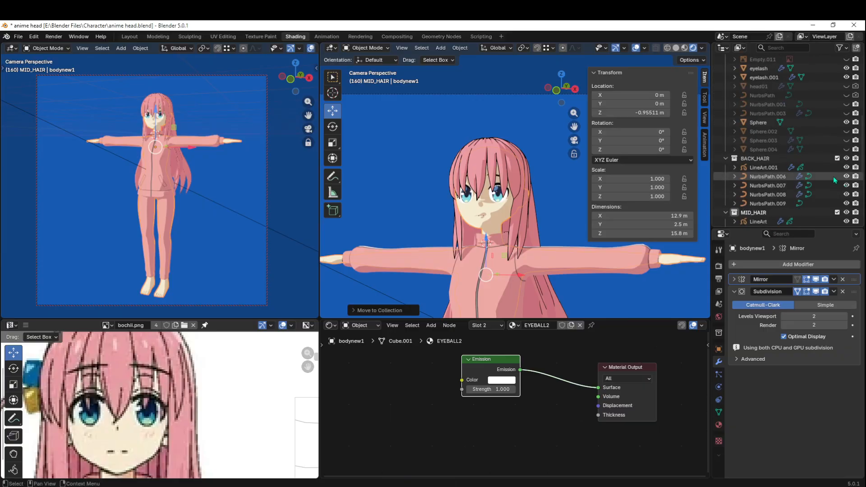
scroll(808, 189, "down", 8)
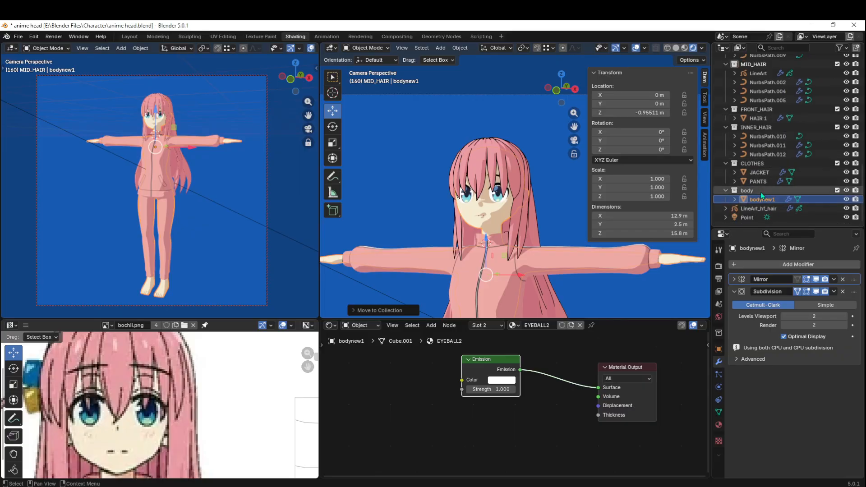
key("shift+a")
mouse_move(555, 191)
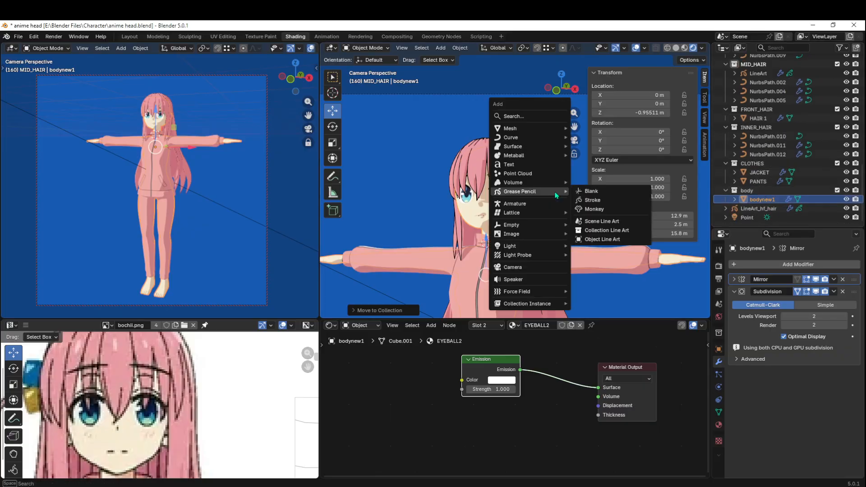
left_click(598, 231)
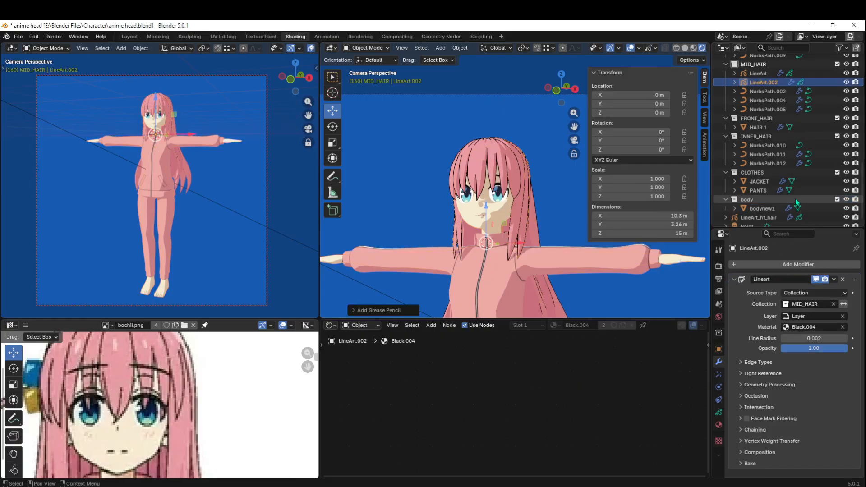
- Move the new line art into the body collection and LineArt_hf_hair into the FRONT_HAIR collection
left_click_drag(765, 82, 766, 198)
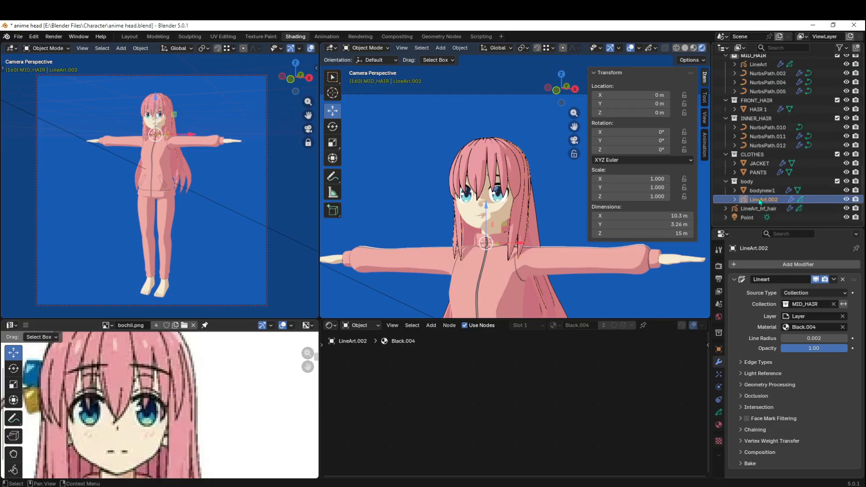
left_click(759, 209)
left_click_drag(767, 210, 779, 110)
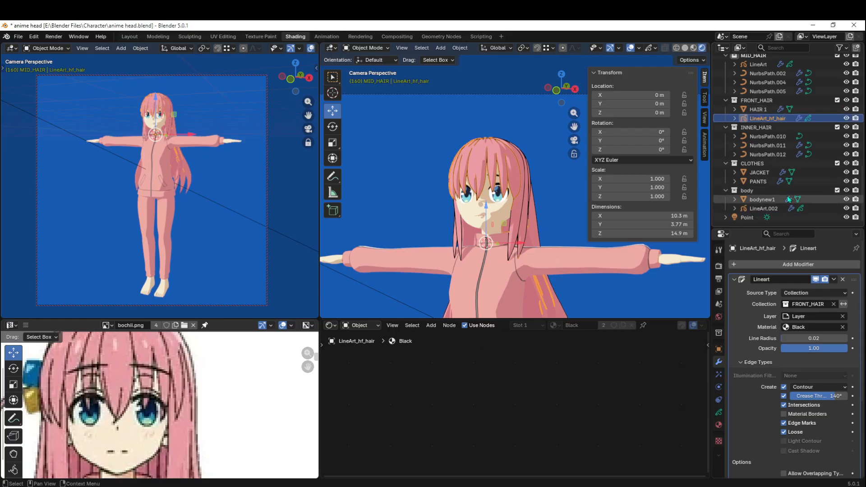
- Set the body line art's line radius to 0.02 and its source collection to body
left_click(771, 209)
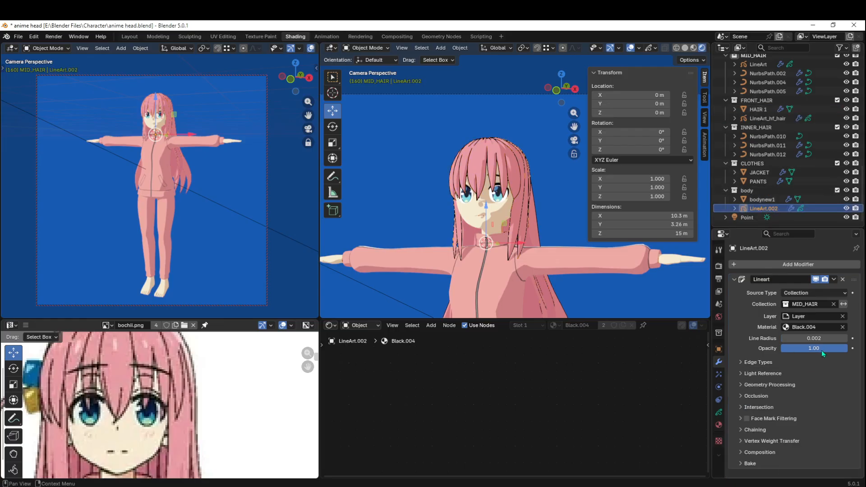
left_click(828, 338)
type("0.0")
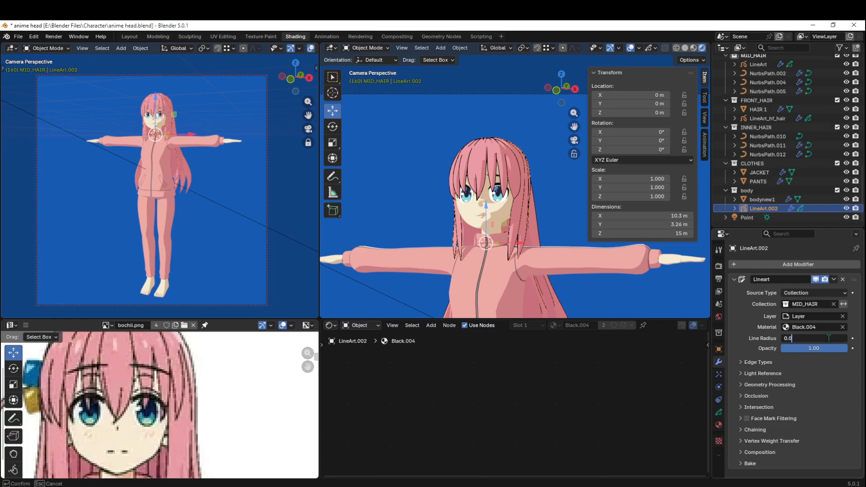
type("2")
key("Return")
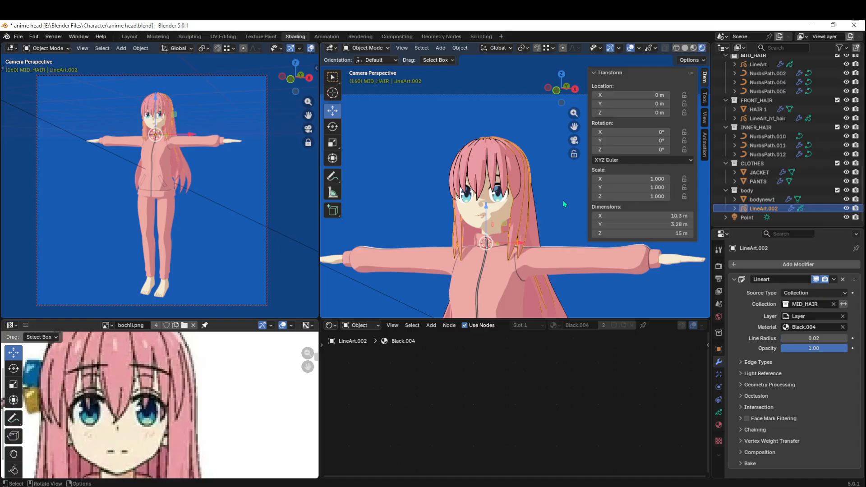
left_click(578, 286)
left_click(806, 304)
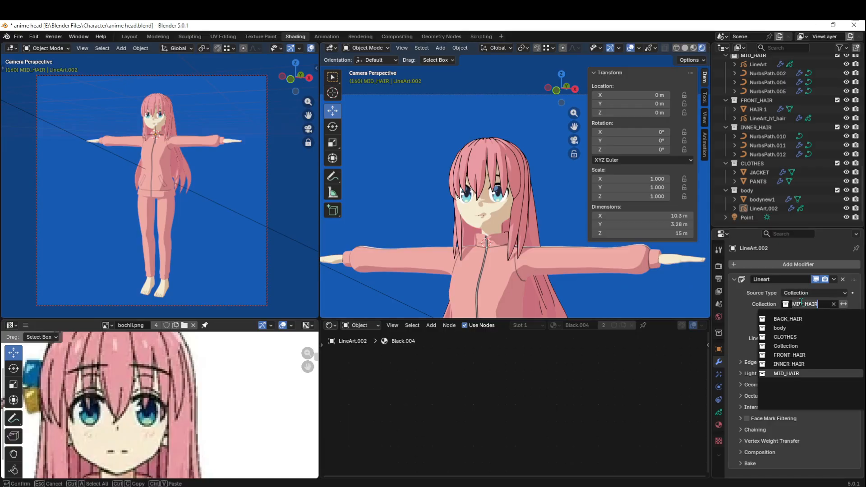
key("Return")
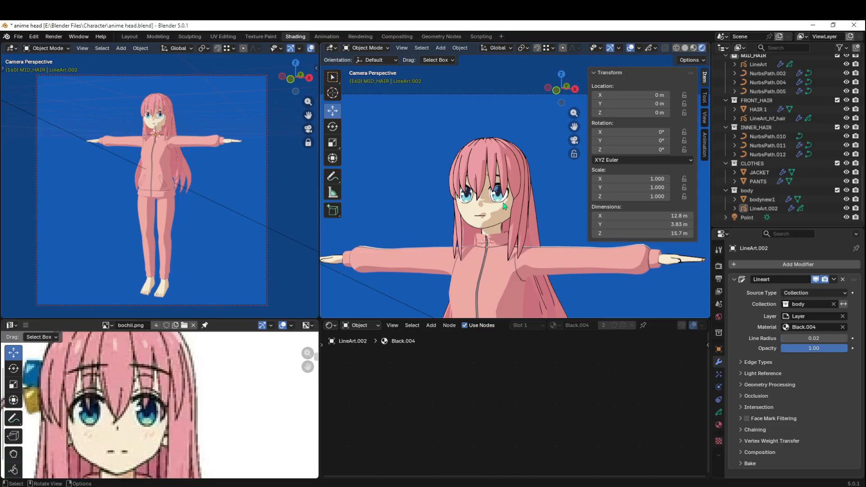
- Check the face and neck outlines up close, and save the file
scroll(515, 214, "up", 1)
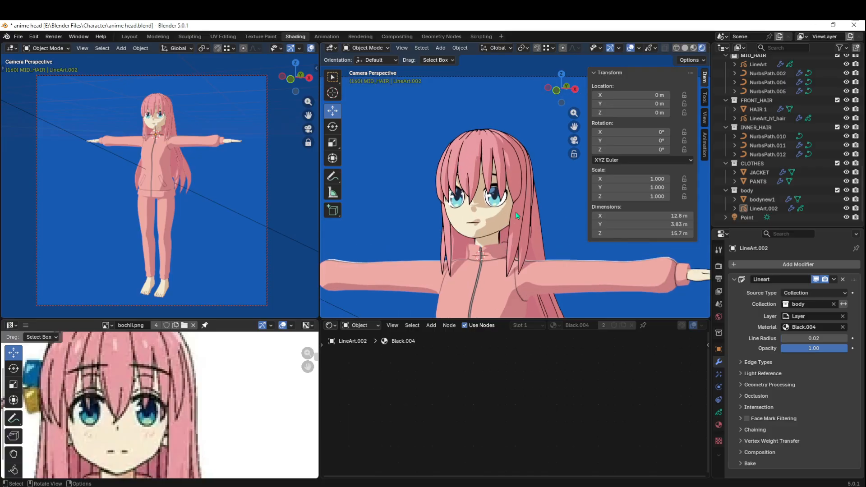
scroll(517, 213, "up", 3)
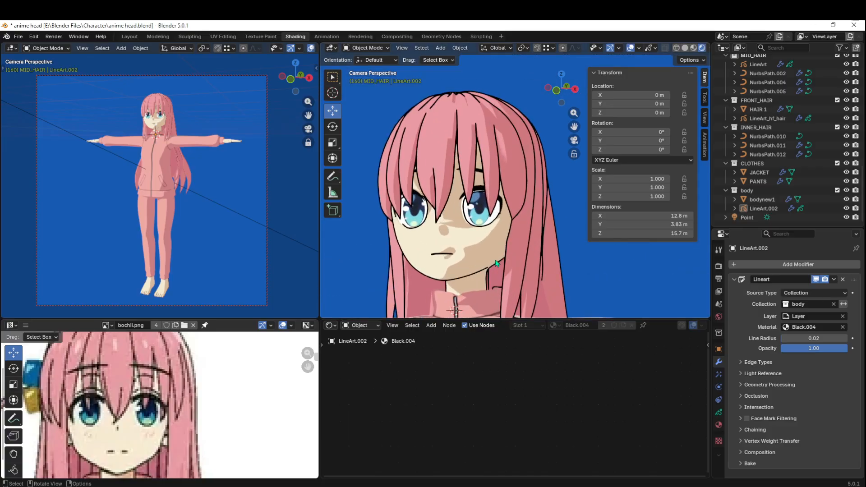
scroll(512, 246, "down", 3)
key("ctrl+s")
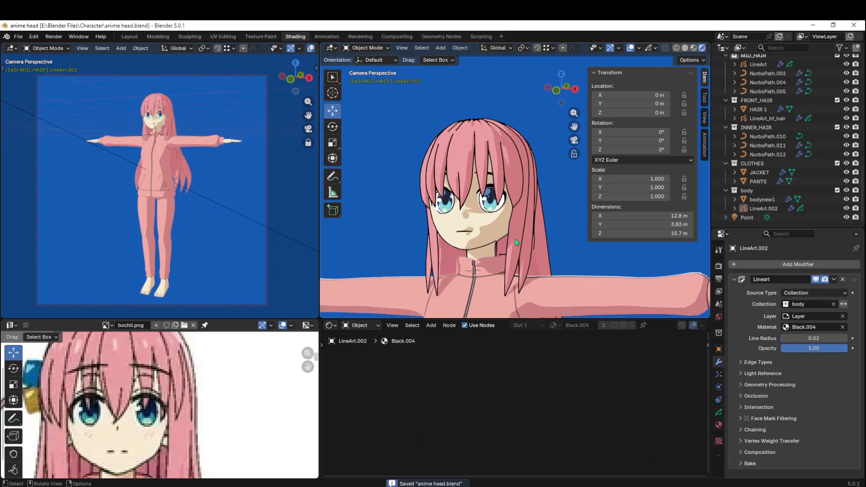
scroll(555, 255, "up", 2)
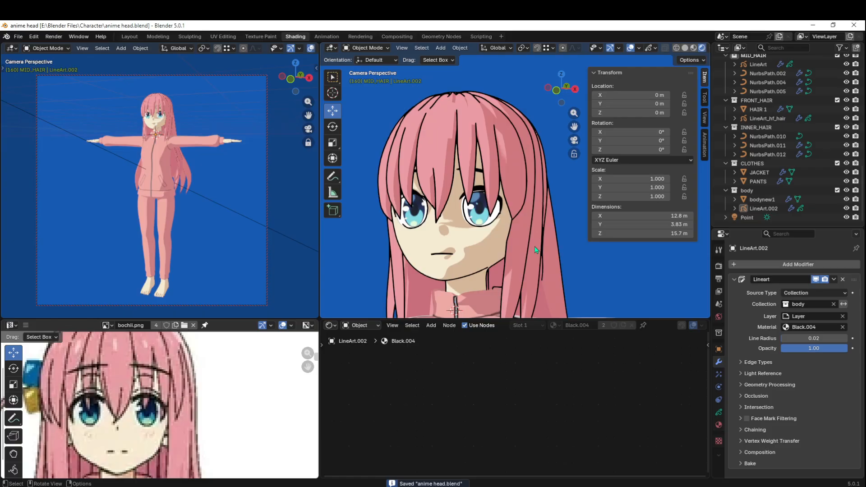
scroll(535, 246, "down", 2)
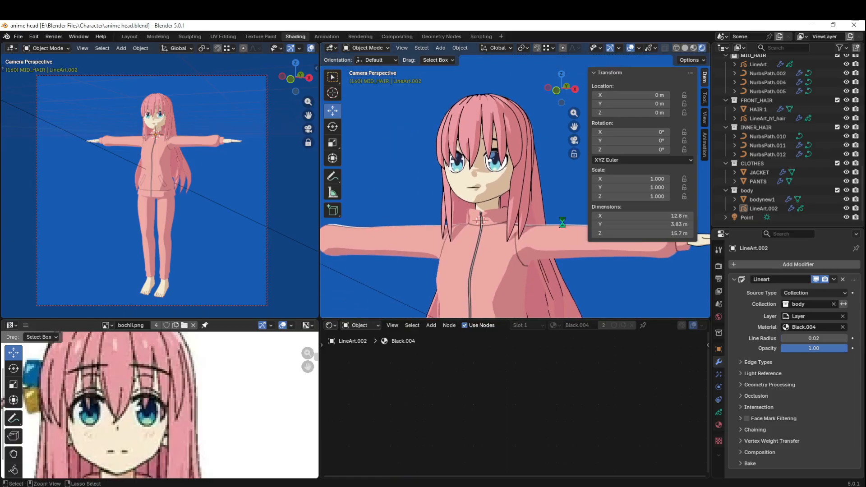
key("ctrl+s")
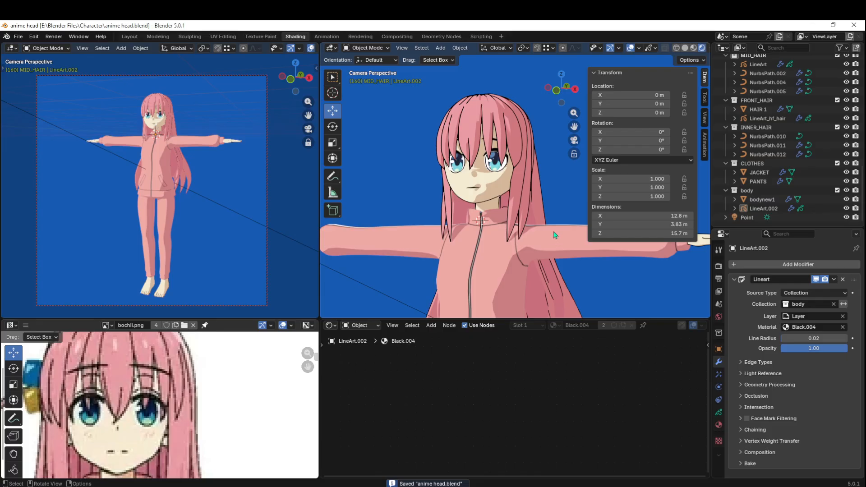
- Look over the jacket and lower hair, and render the image from the camera
middle_click_drag(551, 260, 551, 219, "shift")
middle_click_drag(533, 286, 537, 204, "shift")
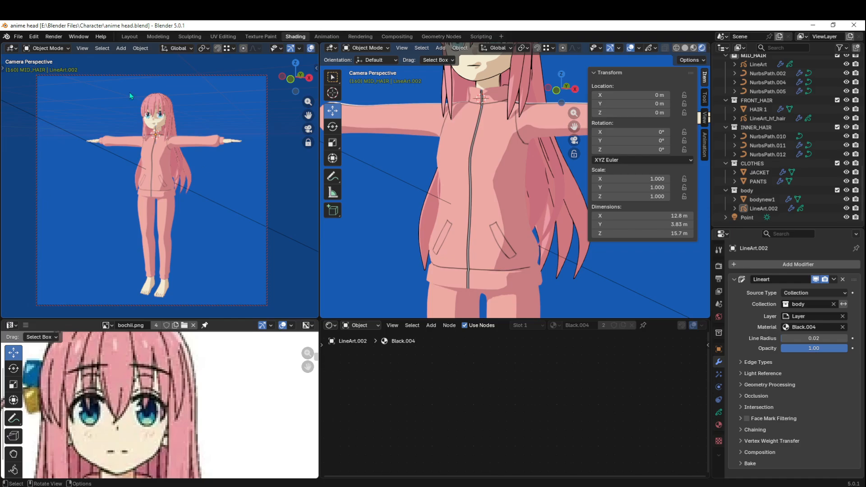
left_click(53, 37)
left_click(68, 46)
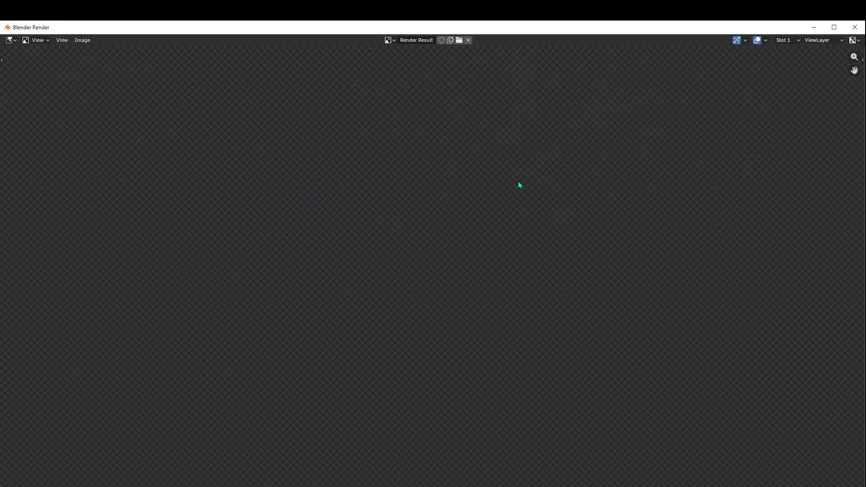
- Examine the head, hair and jacket in the rendered image, and close the render
scroll(621, 180, "down", 1)
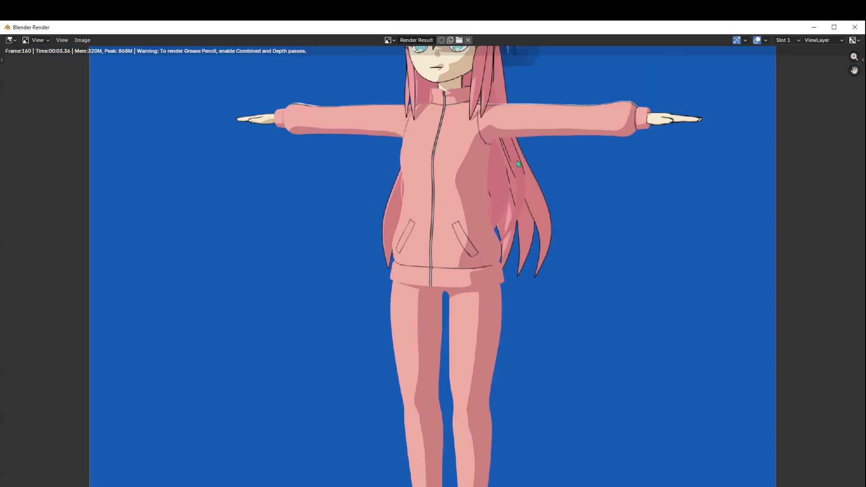
middle_click_drag(493, 179, 486, 250)
middle_click_drag(494, 123, 487, 151)
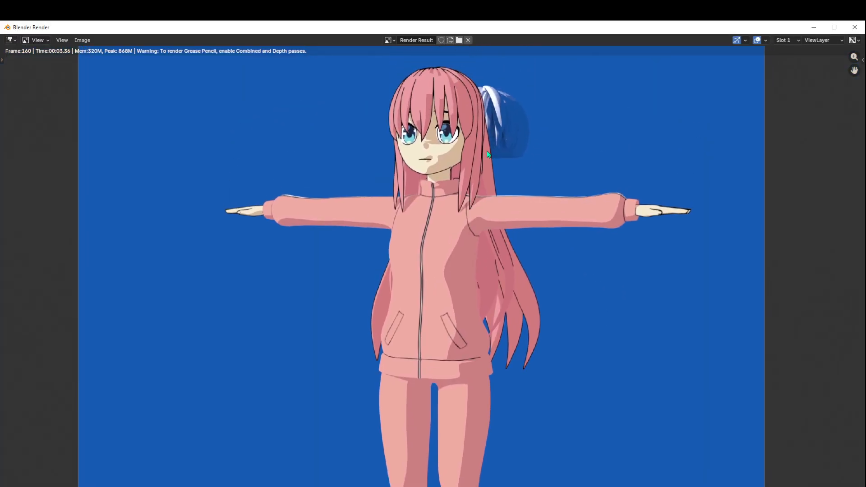
left_click(856, 27)
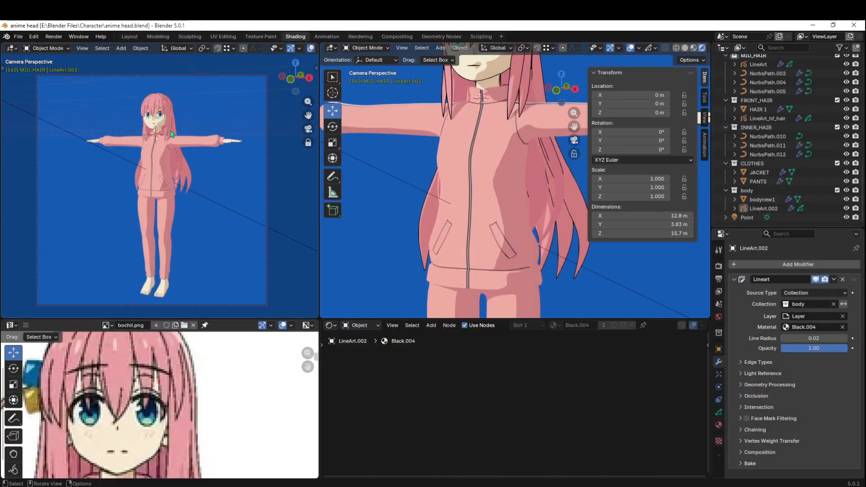
- Render the image again, check the character's upper body and hair outlines, and close the render
left_click(54, 36)
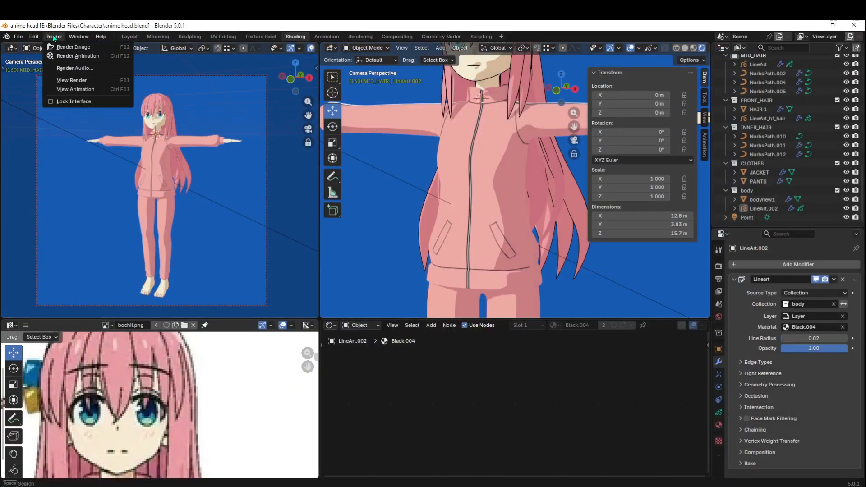
left_click(72, 47)
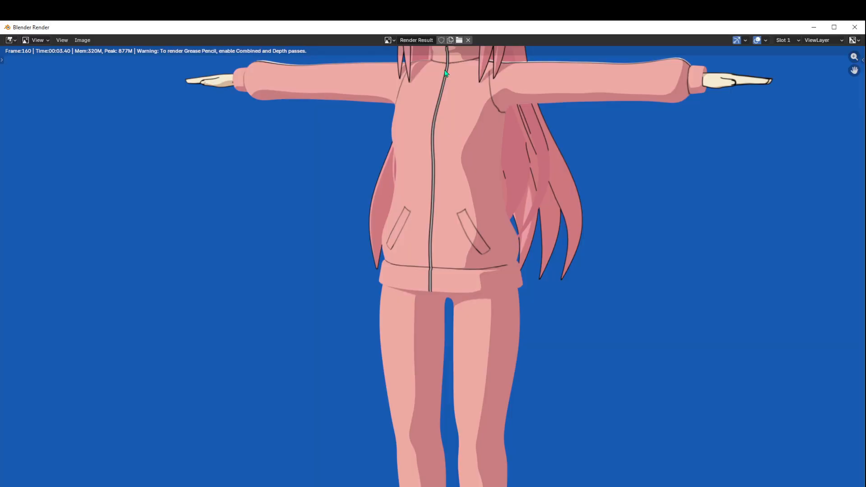
scroll(486, 127, "down", 1)
middle_click_drag(485, 153, 485, 227)
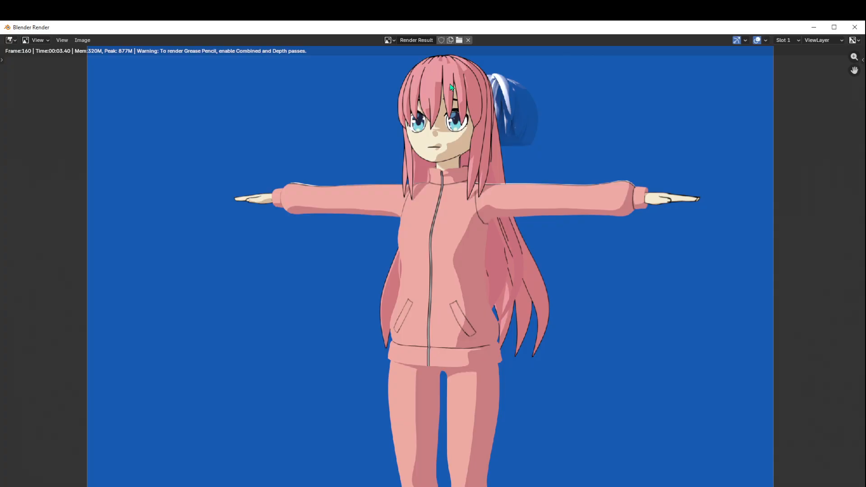
left_click(855, 27)
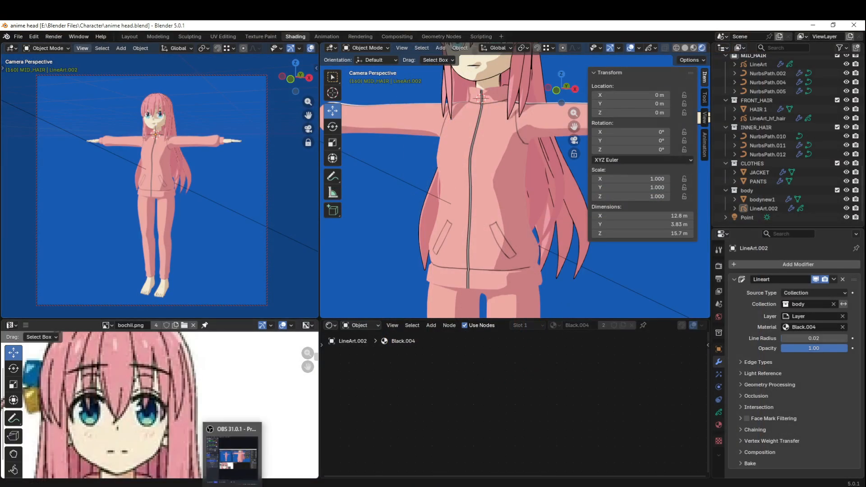
left_click(233, 449)
left_click(372, 374)
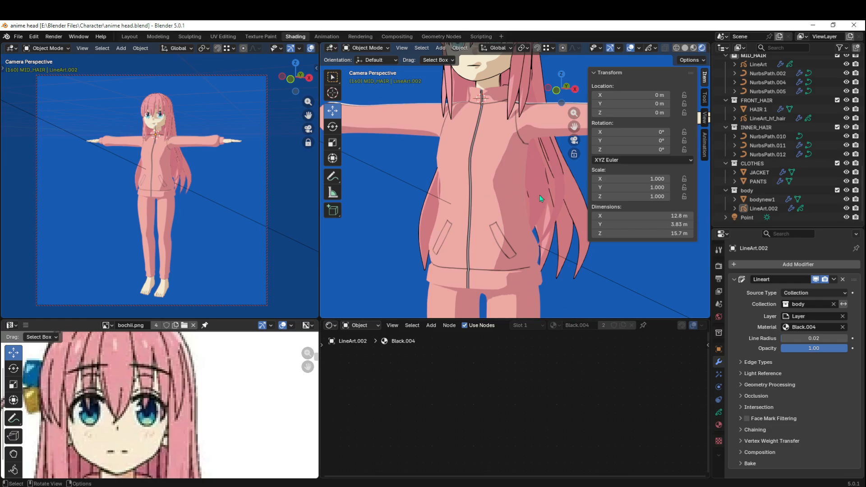
- Move the jacket and pants together into a new collection named clothes
left_click(502, 164)
scroll(515, 209, "down", 1)
left_click(529, 294, "shift")
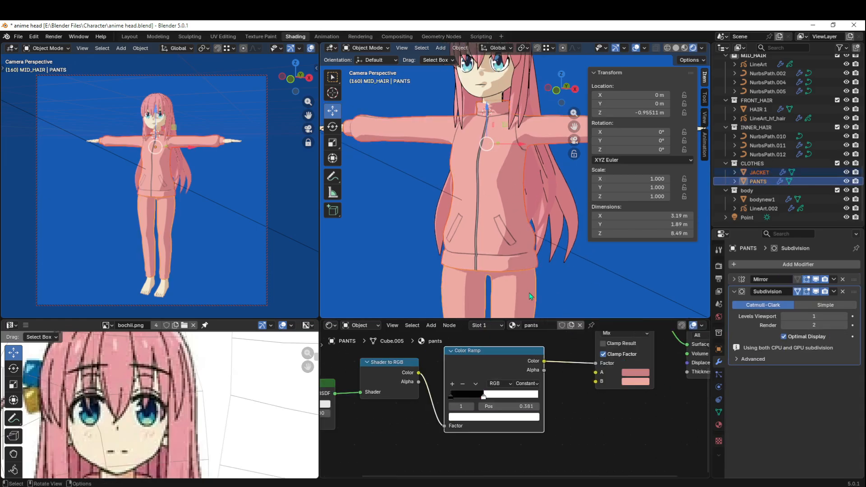
key("m")
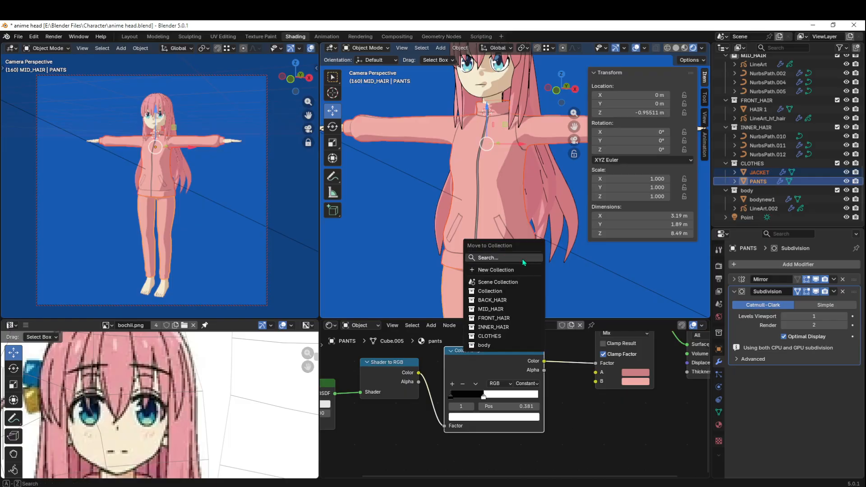
left_click(524, 270)
type("clo")
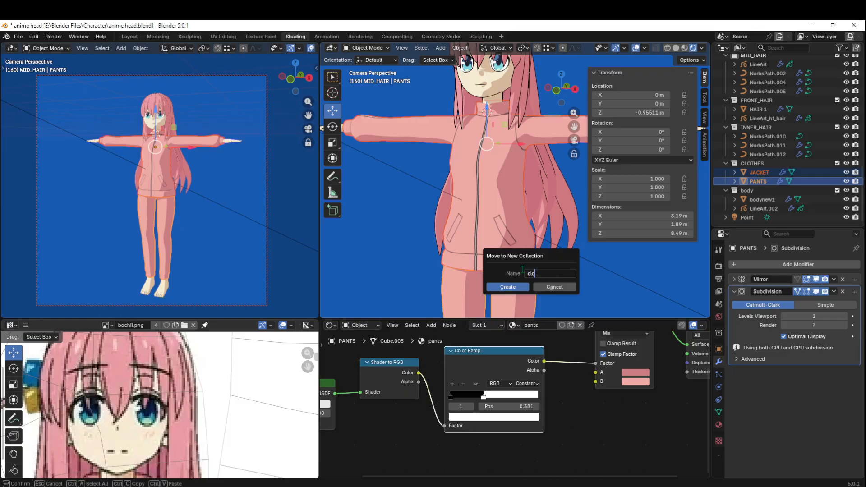
type("thes")
key("Return")
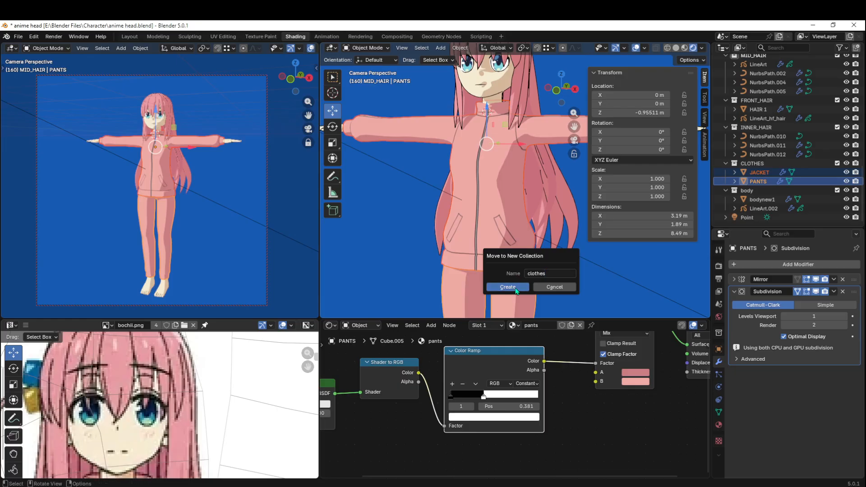
key("Return")
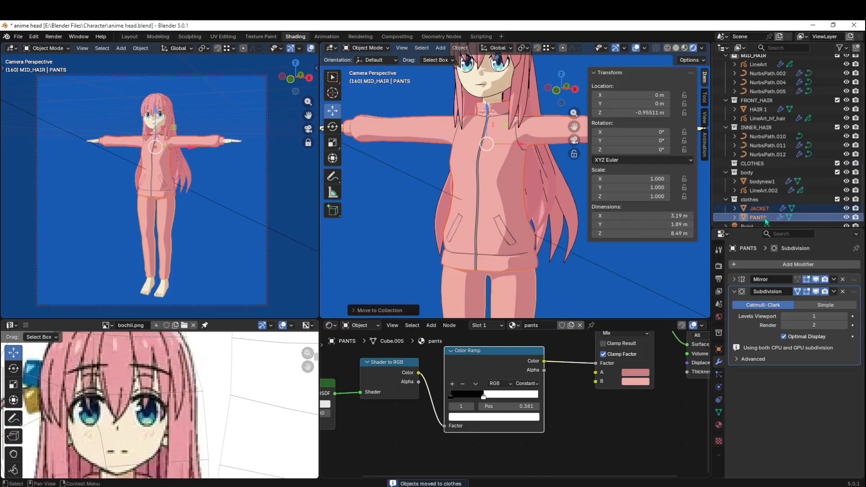
- Make the clothes collection active and add a Grease Pencil Collection Line Art for it
left_click(762, 199)
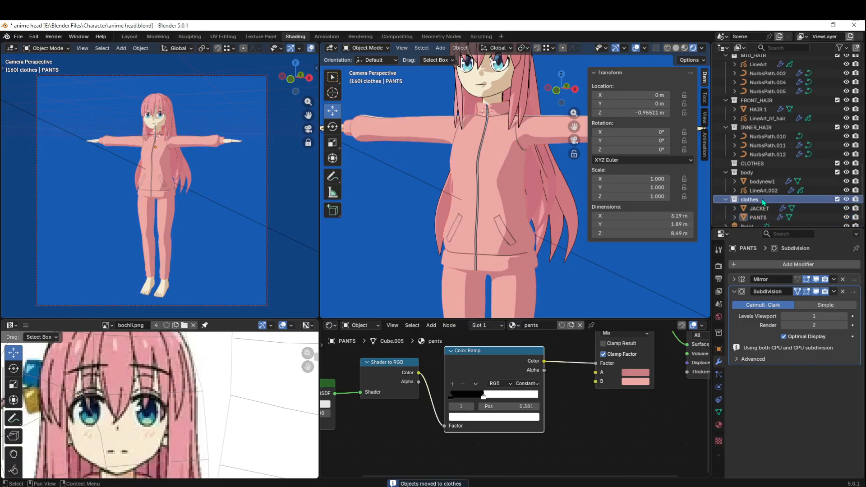
scroll(763, 199, "down", 10)
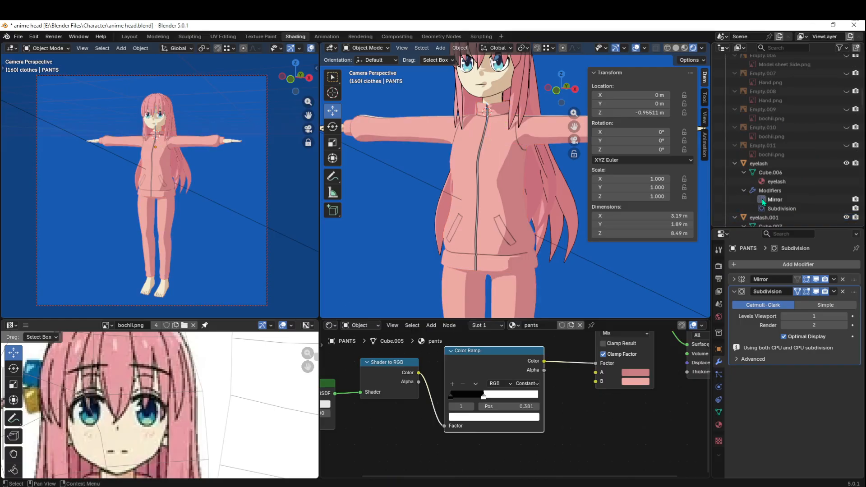
scroll(763, 199, "up", 10)
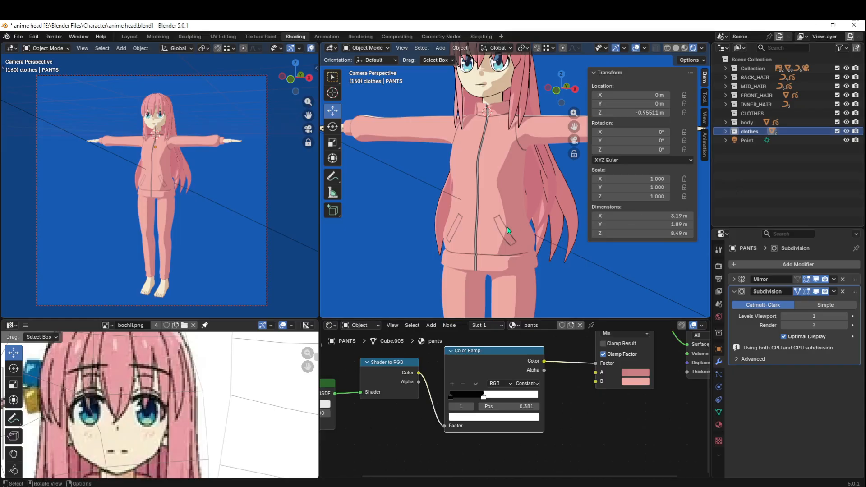
left_click(497, 247)
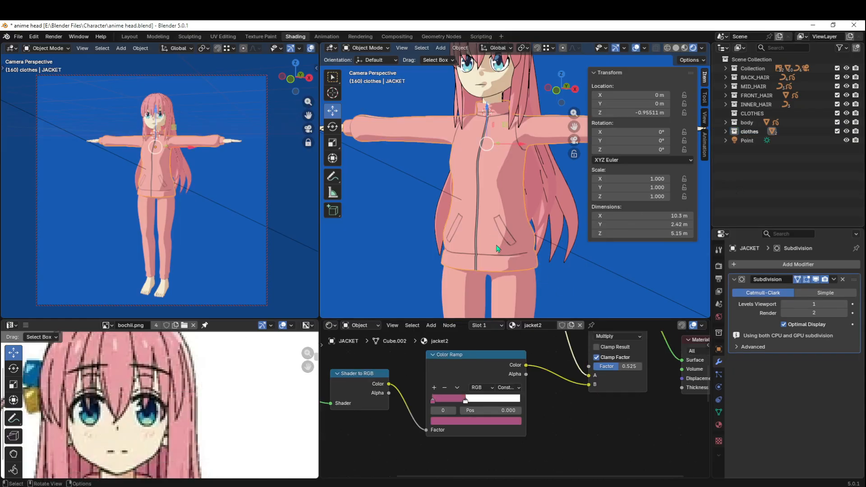
left_click(517, 287)
left_click(482, 208)
left_click(519, 270)
key("shift+a")
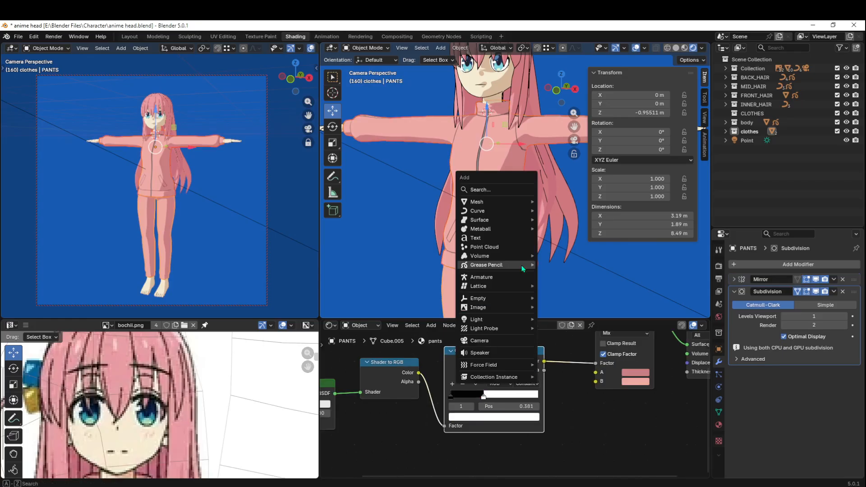
mouse_move(521, 265)
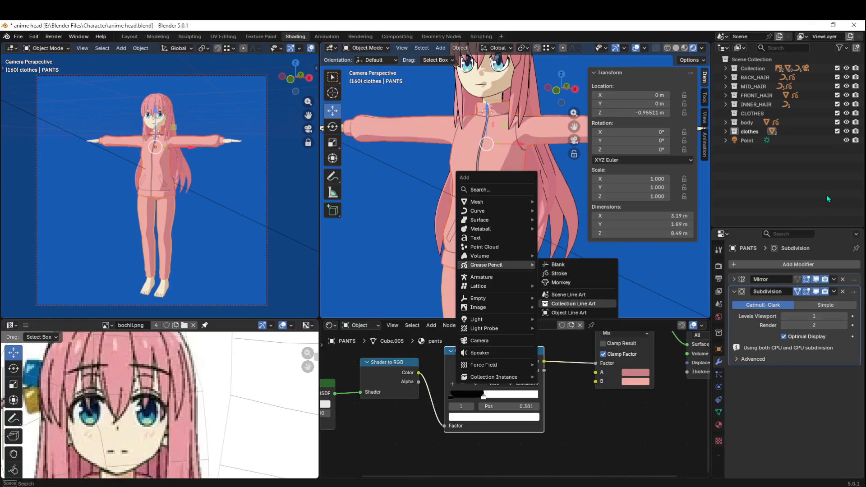
left_click(579, 304)
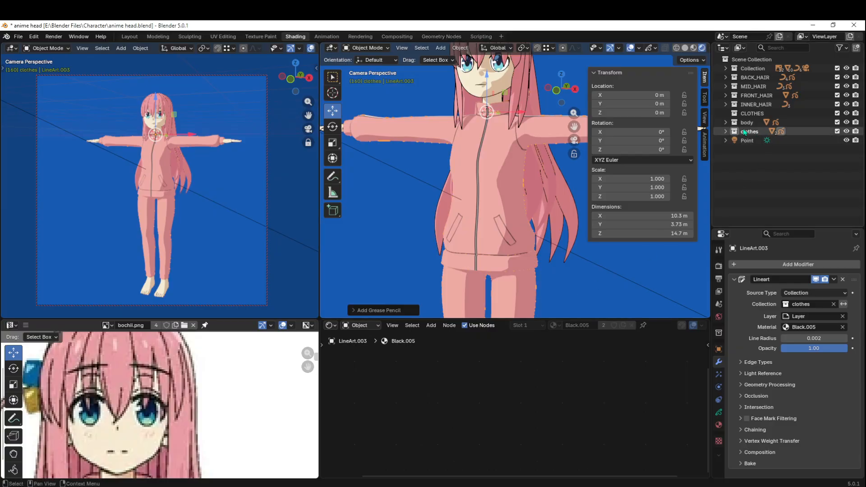
- Set the clothes line art's line radius to 0.02, and save the file
left_click(725, 132)
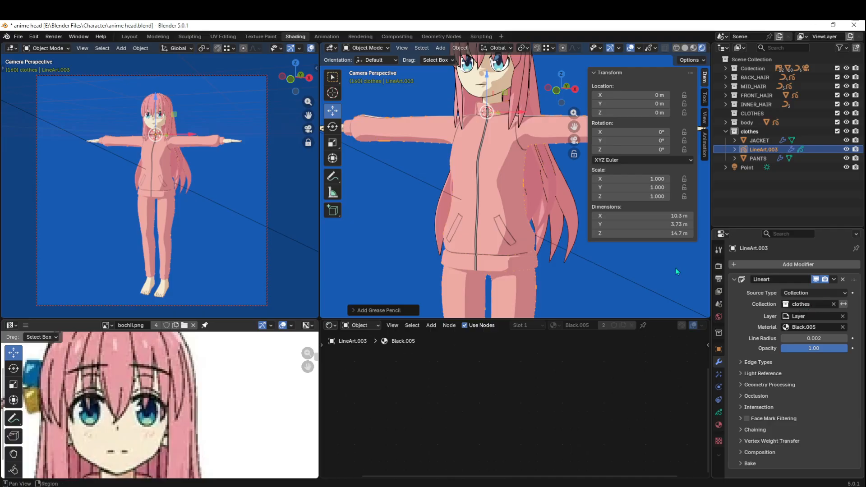
left_click(829, 338)
type("0.00")
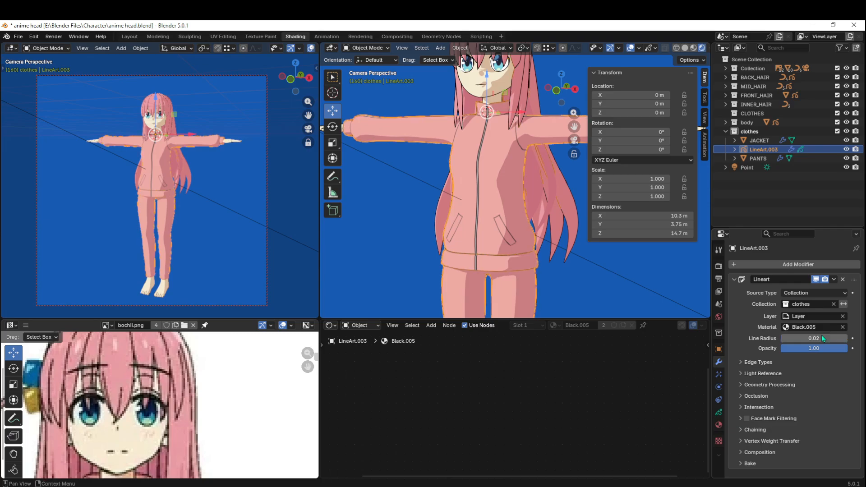
key("Return")
left_click(554, 283)
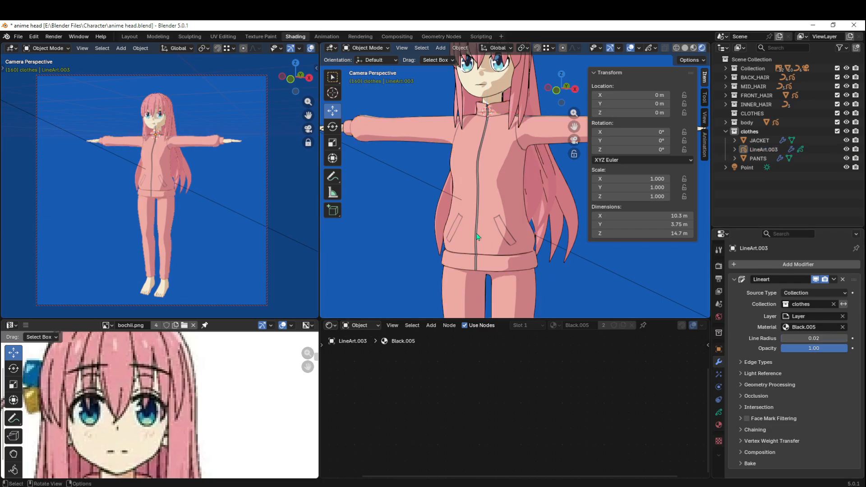
key("ctrl+s")
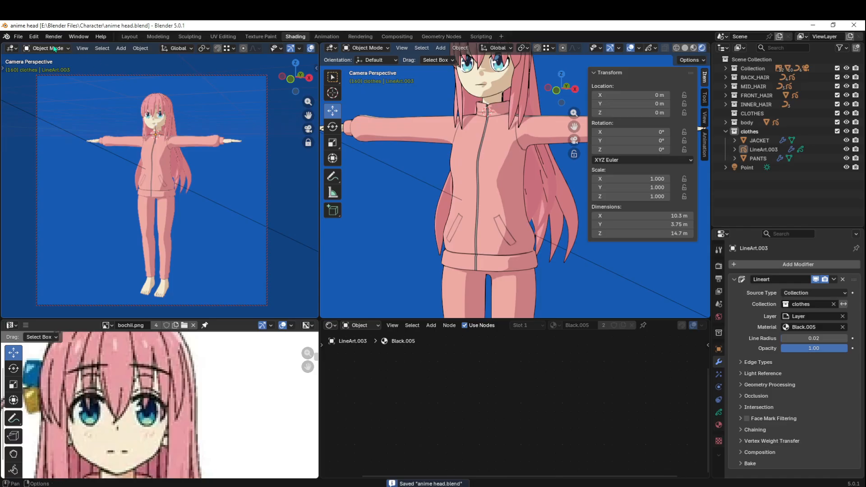
- Render the image, check the clothing outlines on the full body, and close the render
left_click(34, 37)
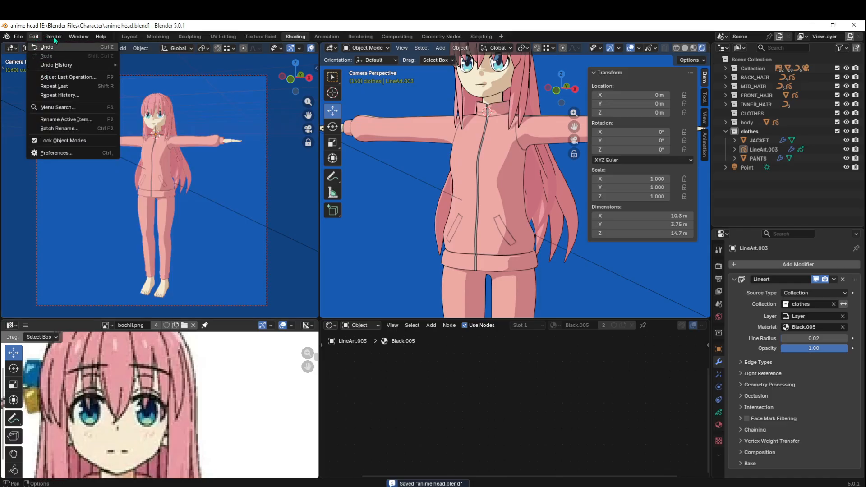
mouse_move(54, 39)
left_click(63, 46)
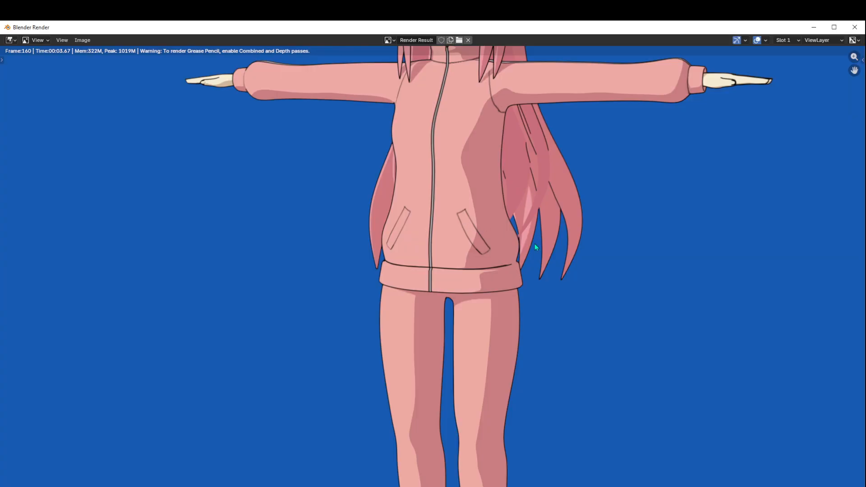
scroll(537, 253, "down", 3)
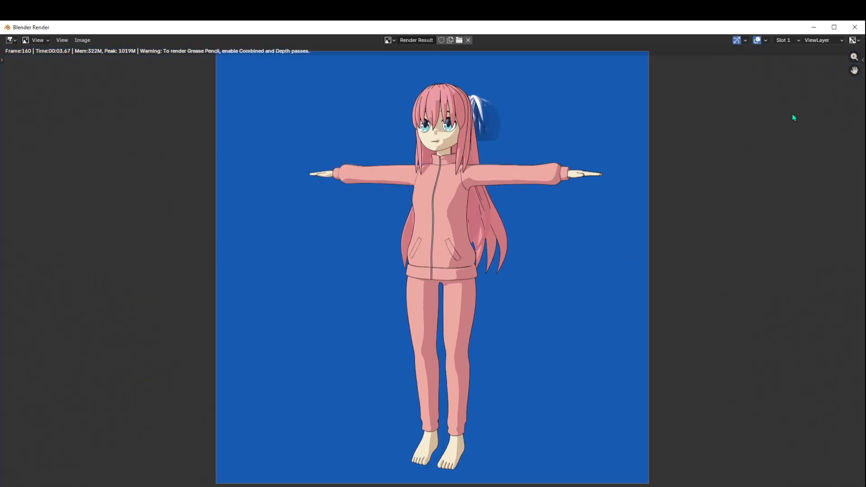
left_click(855, 27)
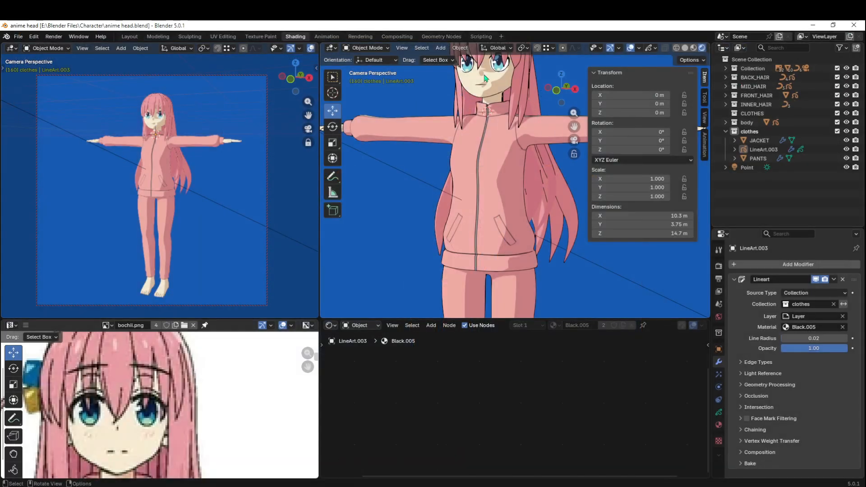
- Expand the main Collection and disable the three leftover Bézier circle curves in renders
middle_click_drag(485, 78, 460, 166, "shift")
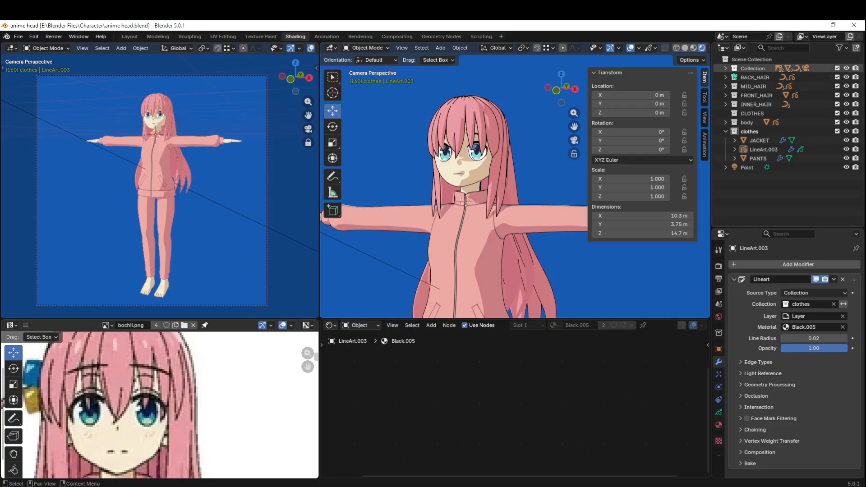
left_click(726, 69)
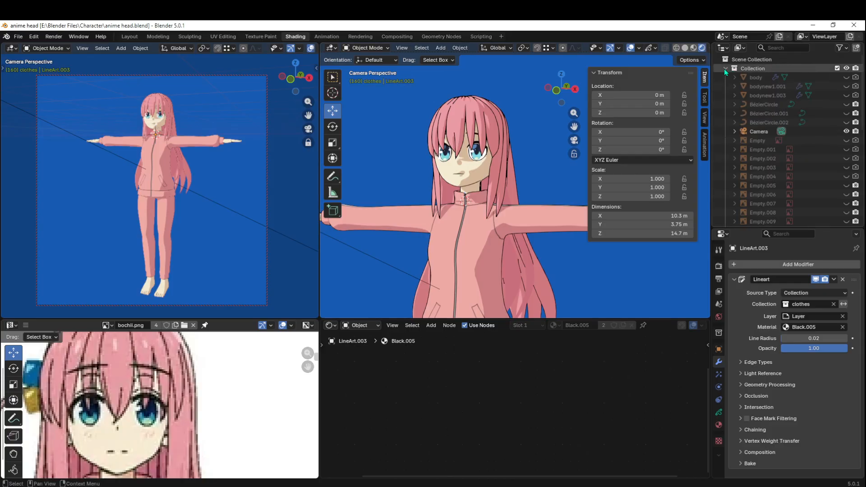
left_click(846, 131)
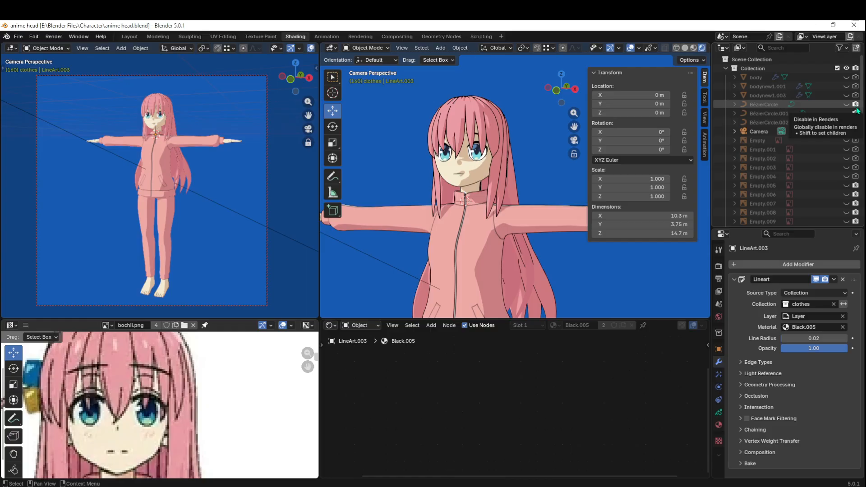
left_click(857, 105)
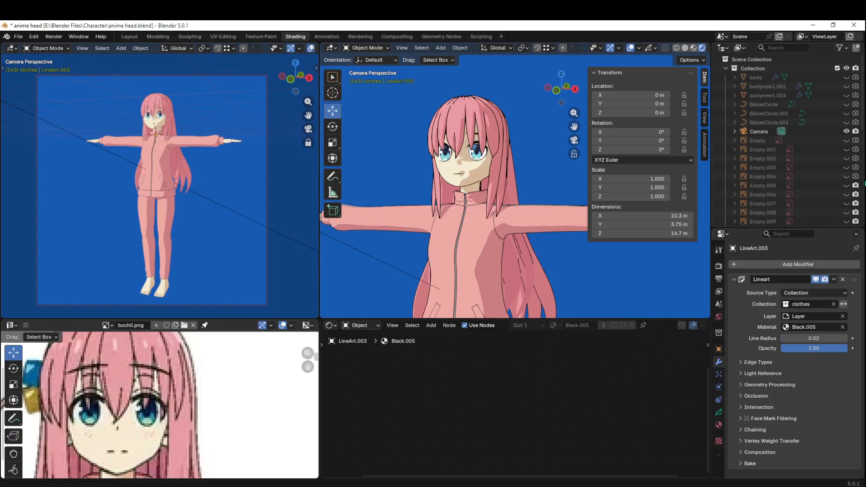
- Disable NurbsPath.001 and NurbsPath.003 in renders, and save the file
scroll(858, 183, "down", 4)
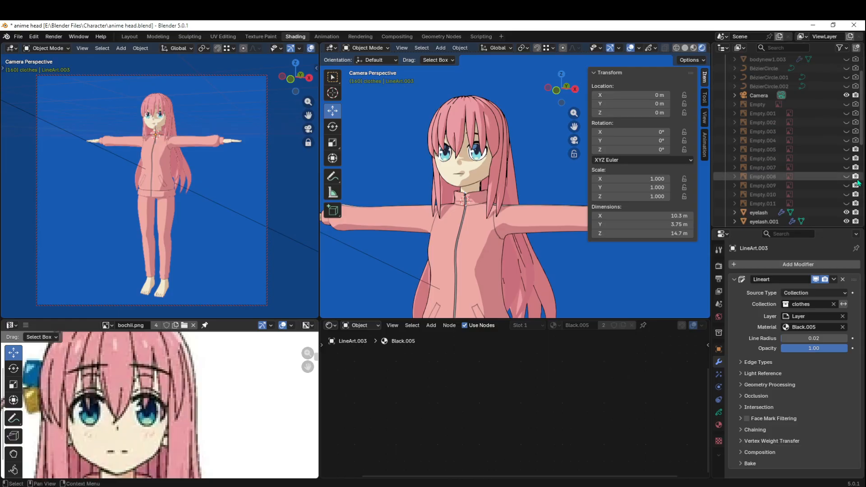
scroll(859, 183, "down", 3)
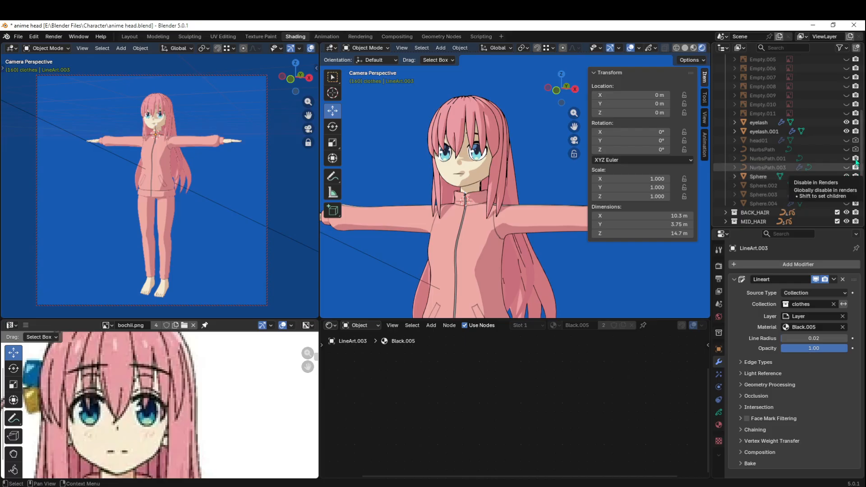
left_click(856, 167)
left_click(856, 158)
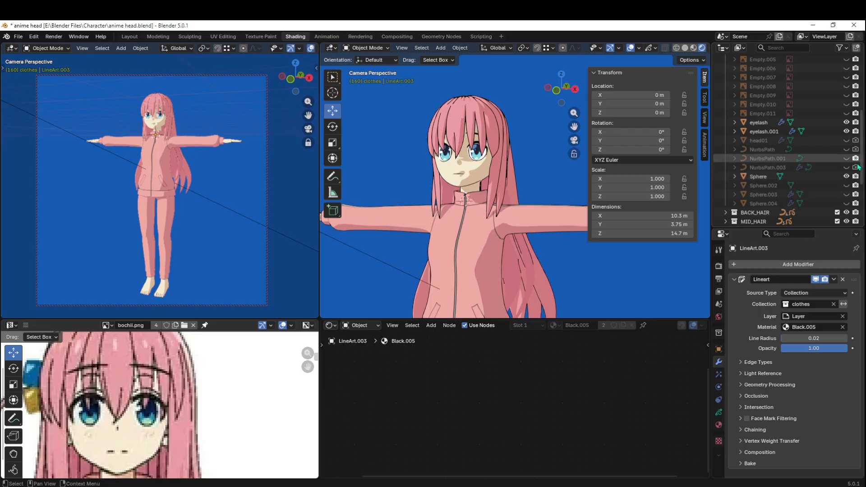
key("ctrl+s")
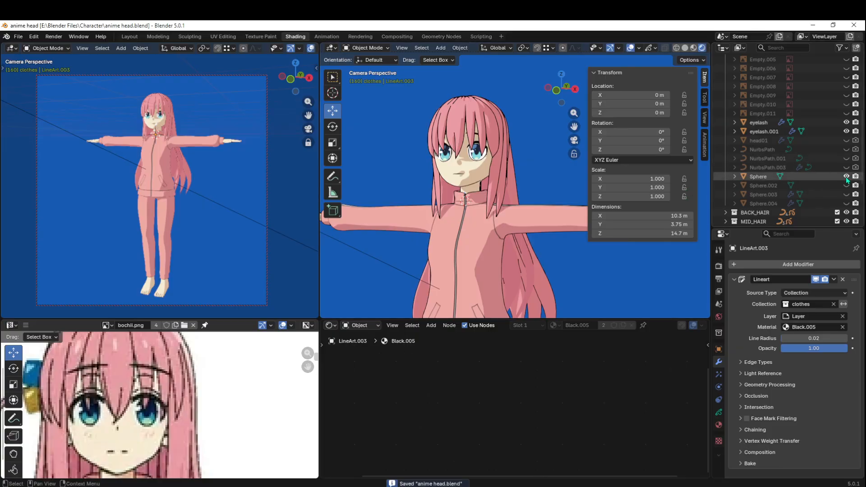
- Toggle the Sphere object's visibility to identify it, and rename it to eye
left_click(848, 177)
left_click(847, 177)
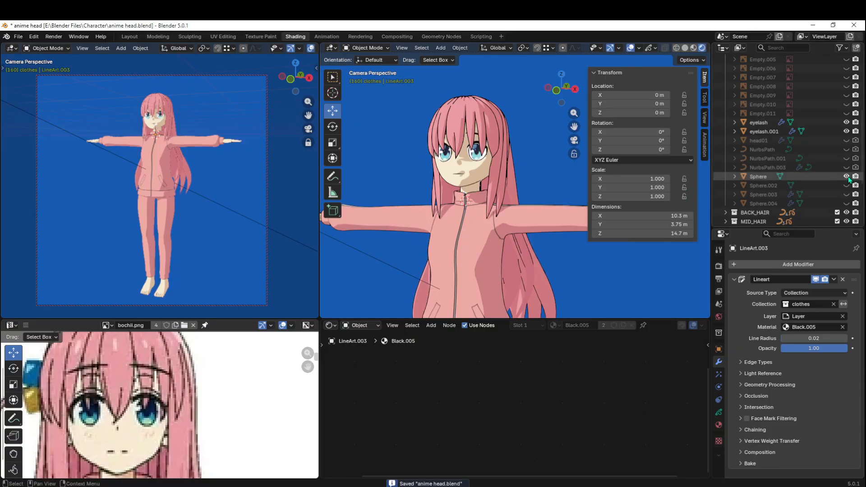
left_click(758, 177)
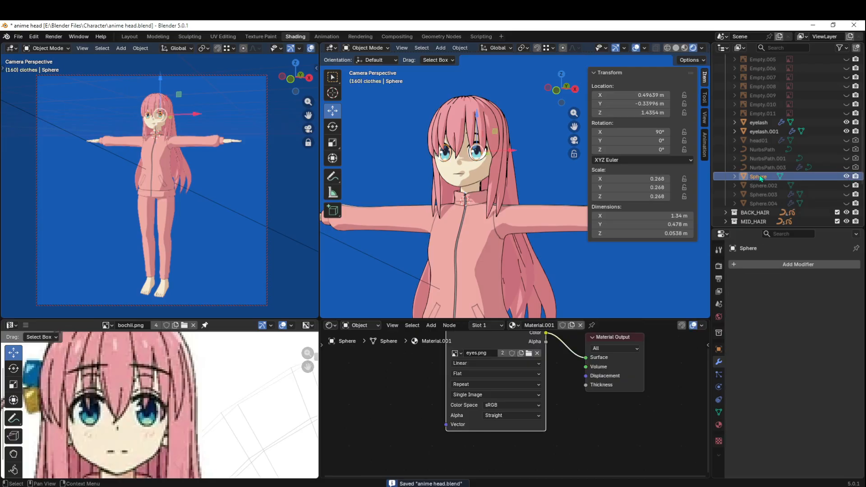
double_click(761, 177)
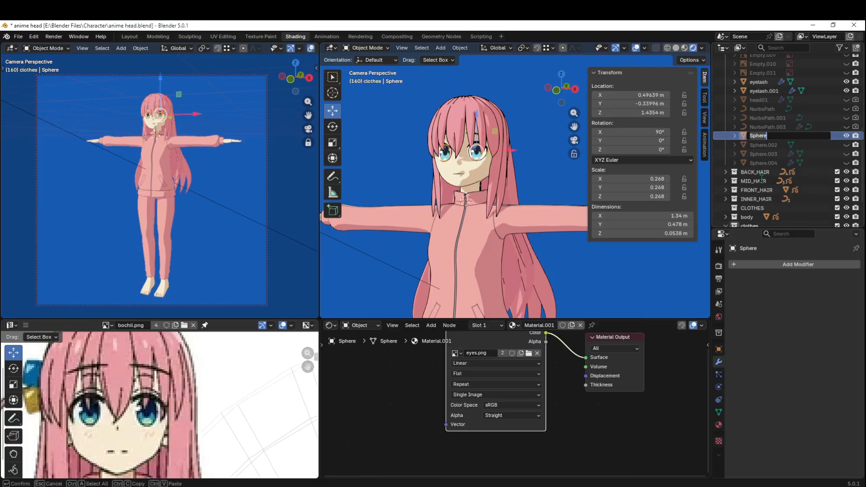
type("eye")
key("Return")
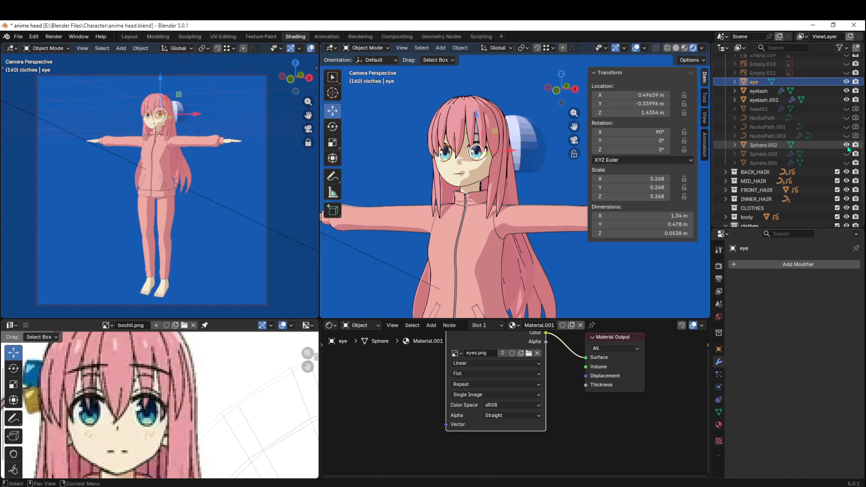
- Disable the hidden Sphere.002, Sphere.003 and Sphere.004 objects in renders, and save the file
left_click(856, 145)
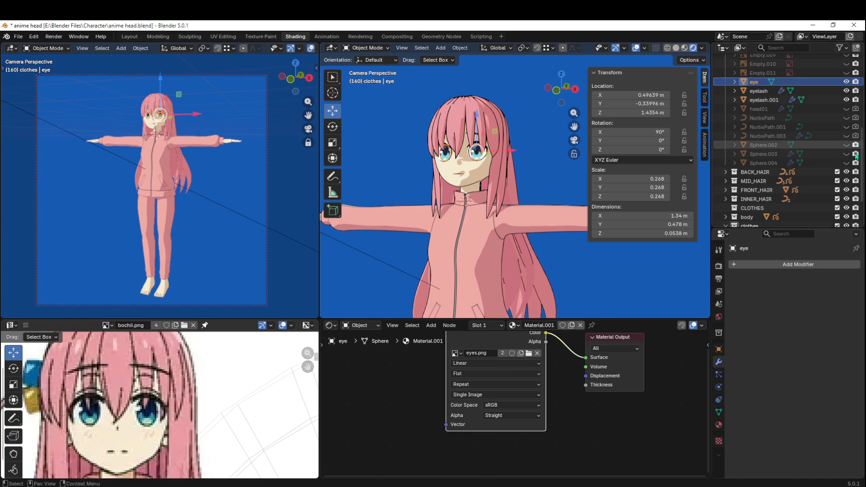
left_click(856, 154)
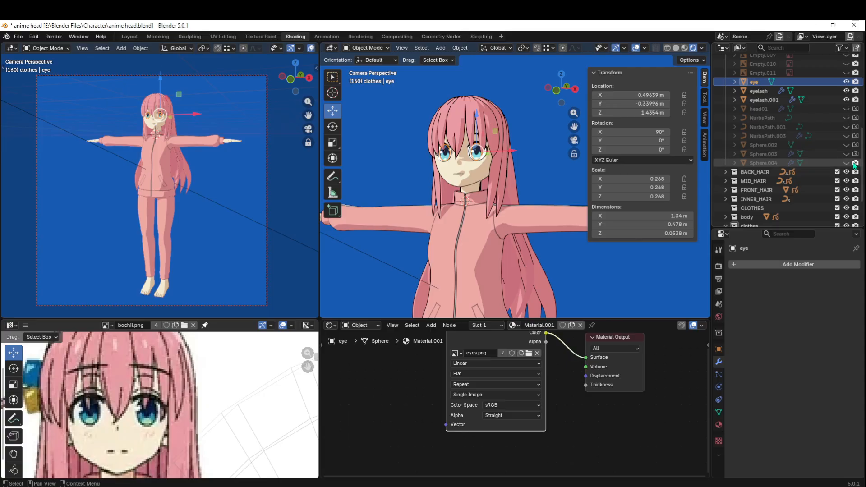
left_click(856, 163)
key("ctrl+s")
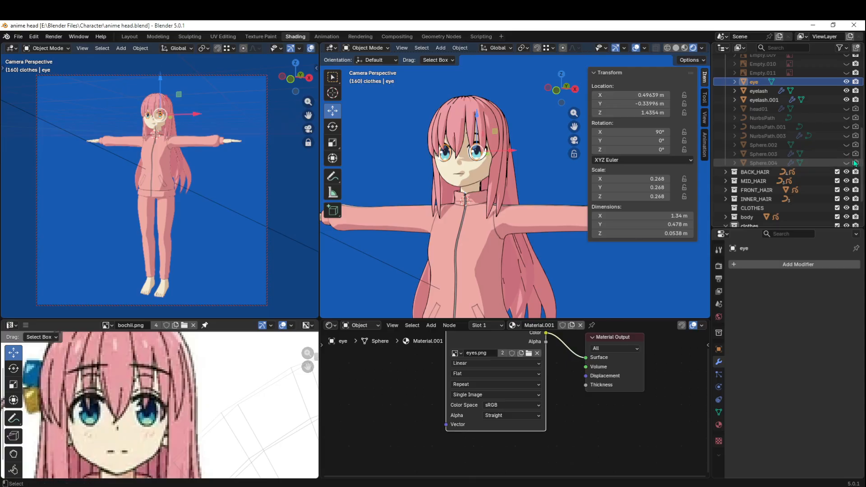
- Render the full-body image of the character and view the whole frame
scroll(849, 162, "down", 3)
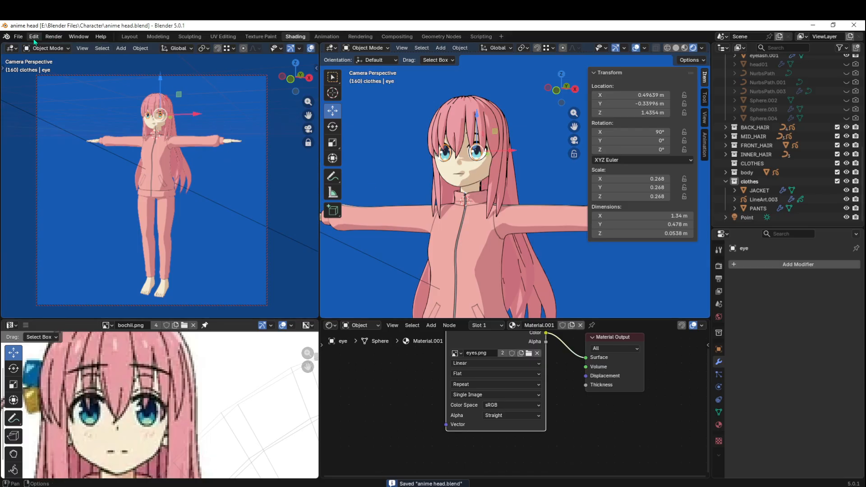
left_click(53, 36)
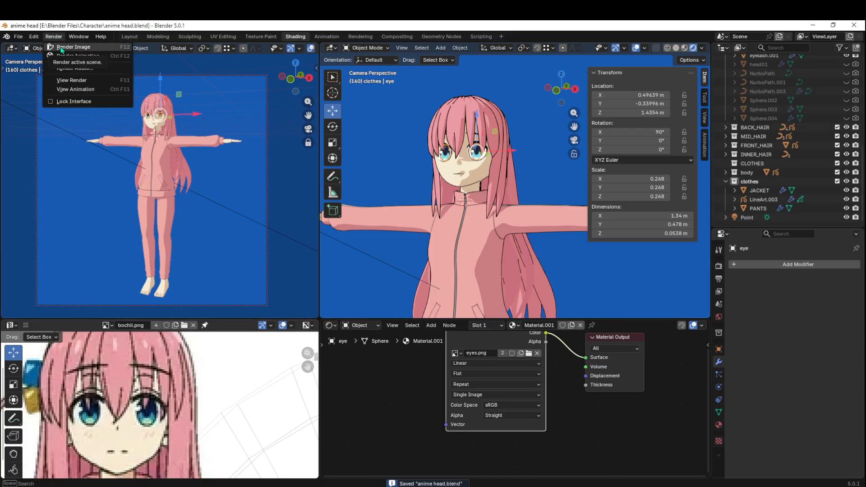
left_click(61, 49)
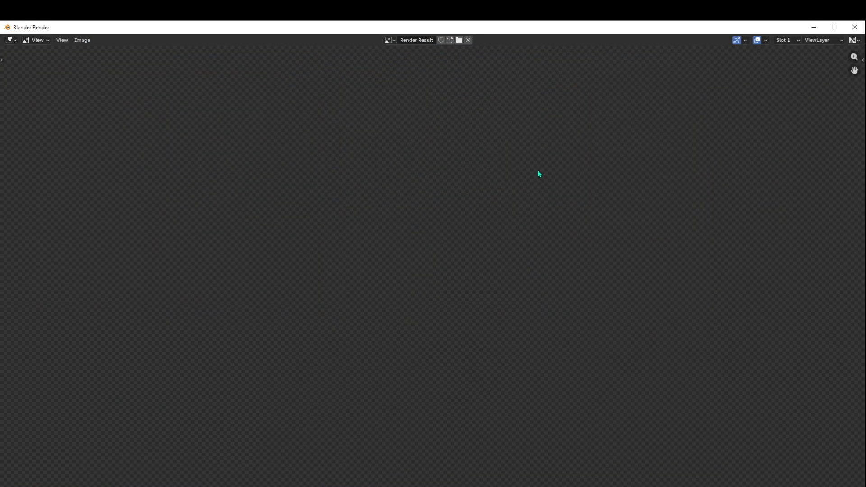
scroll(548, 159, "down", 4)
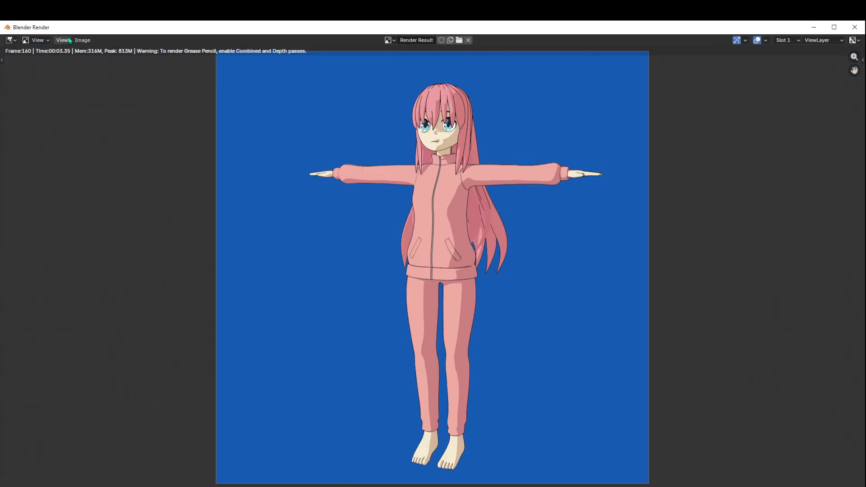
- Save the render as a PNG named LastName_fristname in the Character folder, and close the render window
left_click(82, 40)
left_click(113, 123)
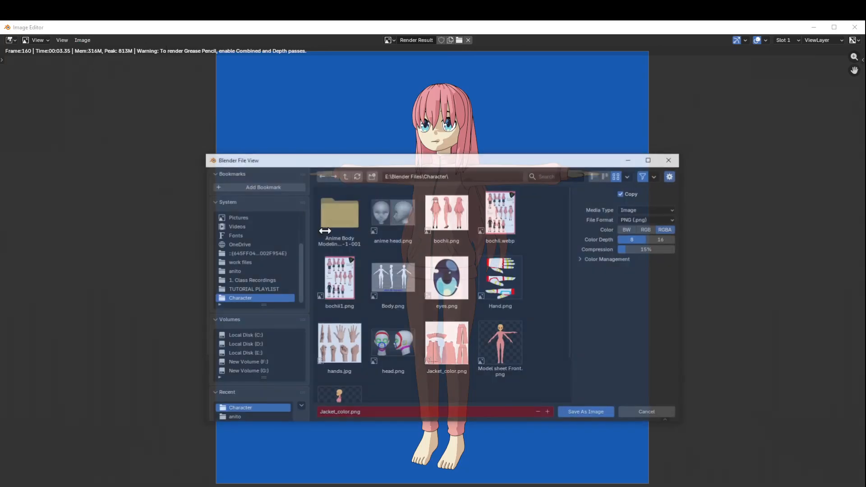
left_click(385, 411)
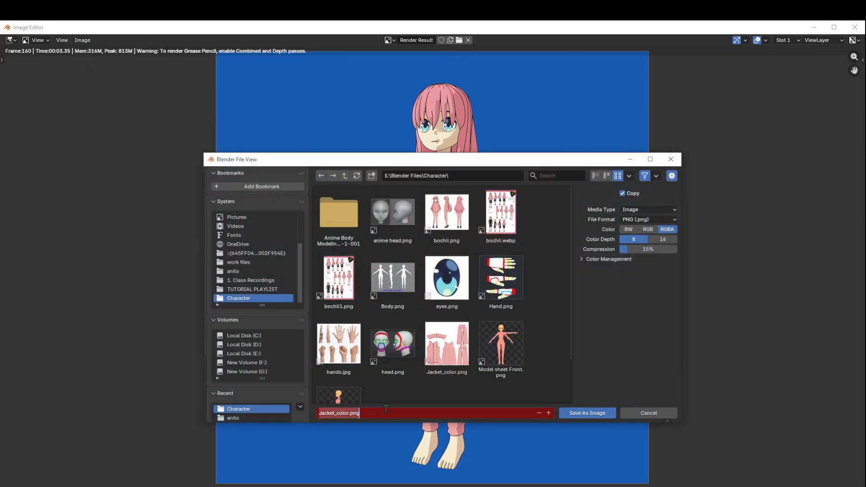
key("Home")
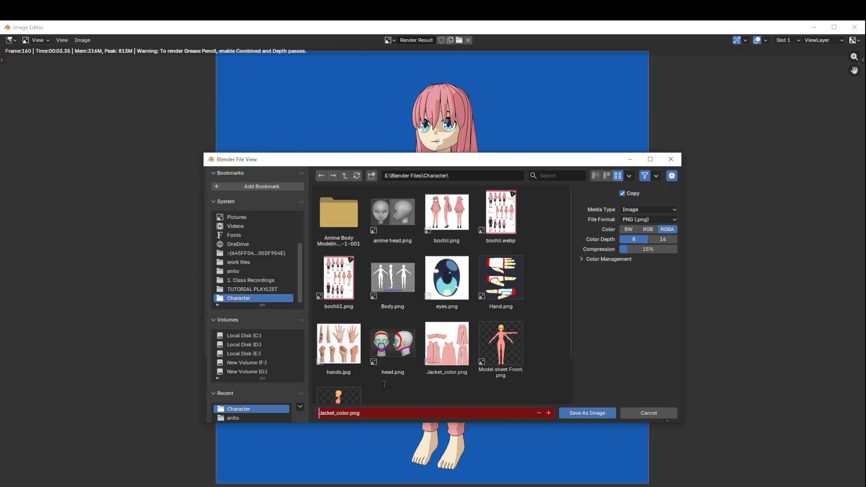
key("shift+Right")
key("shift+Right")
key("shift+Right")
key("shift+Right")
key("shift+Right")
key("shift+Right")
key("shift+Right")
key("shift+Right")
key("shift+Right")
key("shift+Right")
key("shift+Right")
key("shift+Right")
type("LastName_fristname")
left_click(595, 414)
left_click(597, 418)
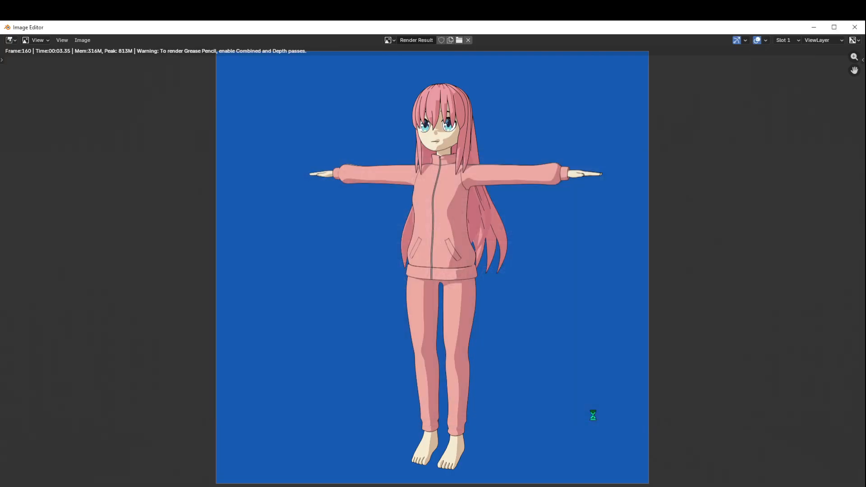
left_click(857, 30)
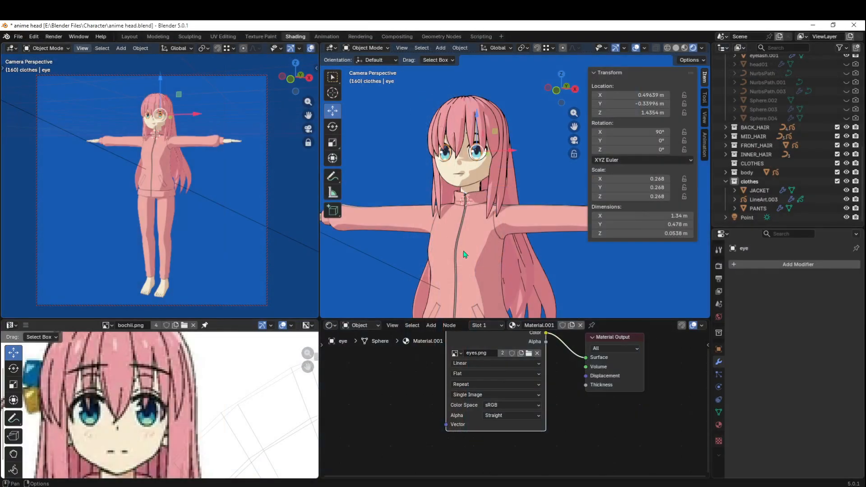
- Move the locked scene camera in from the full-body shot toward the character's head and shoulders
left_click(308, 129)
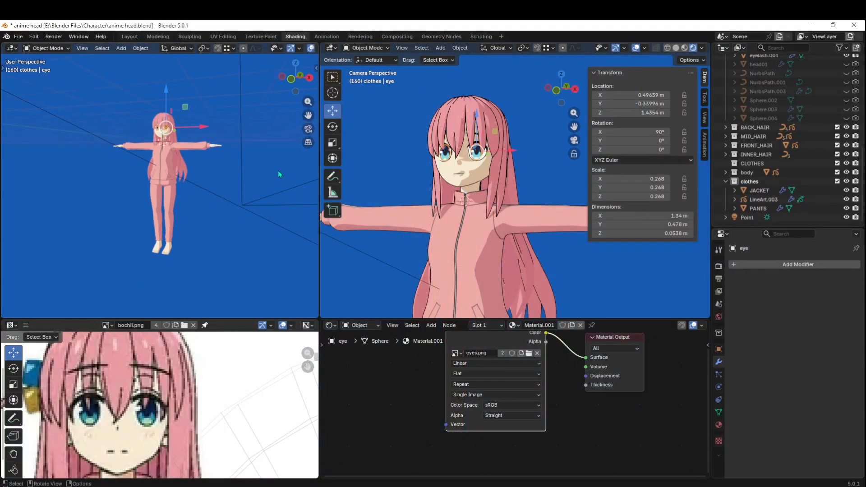
left_click(308, 129)
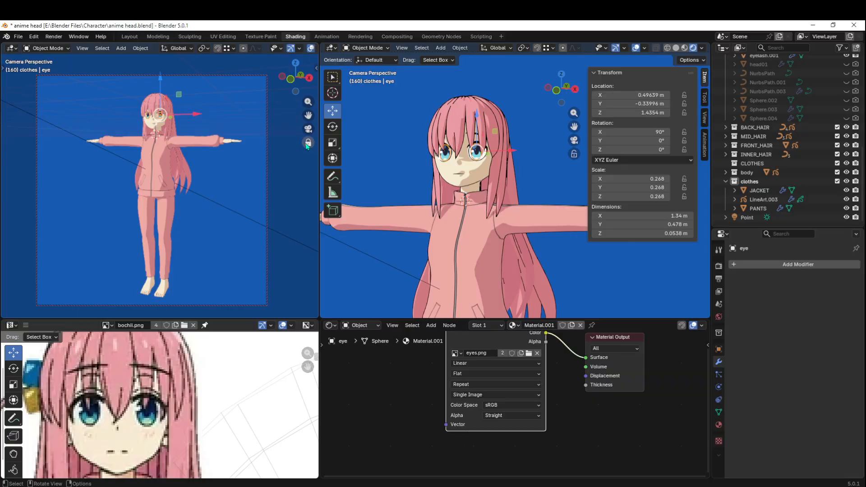
scroll(306, 173, "up", 1)
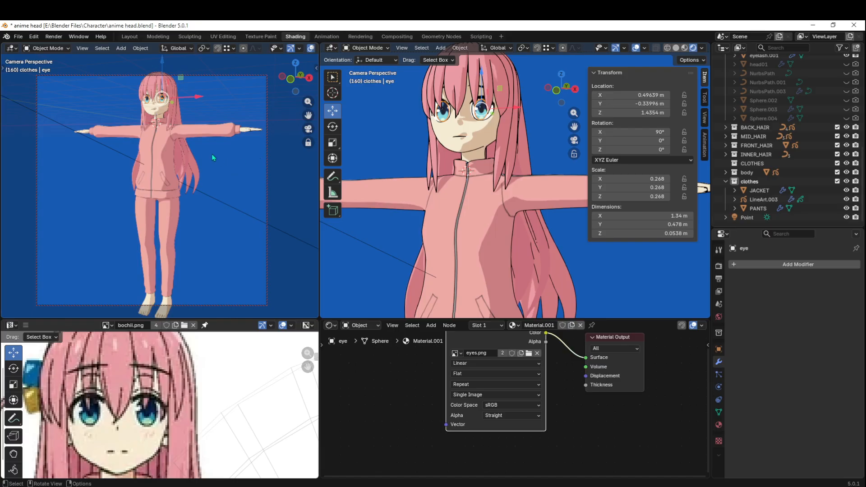
scroll(200, 150, "up", 3)
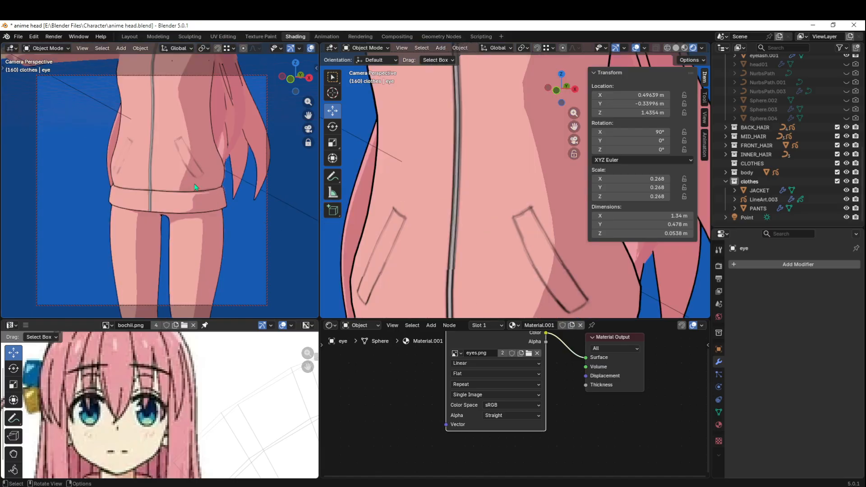
scroll(195, 219, "up", 2)
middle_click_drag(196, 219, 197, 231, "shift")
middle_click_drag(197, 81, 204, 200, "shift")
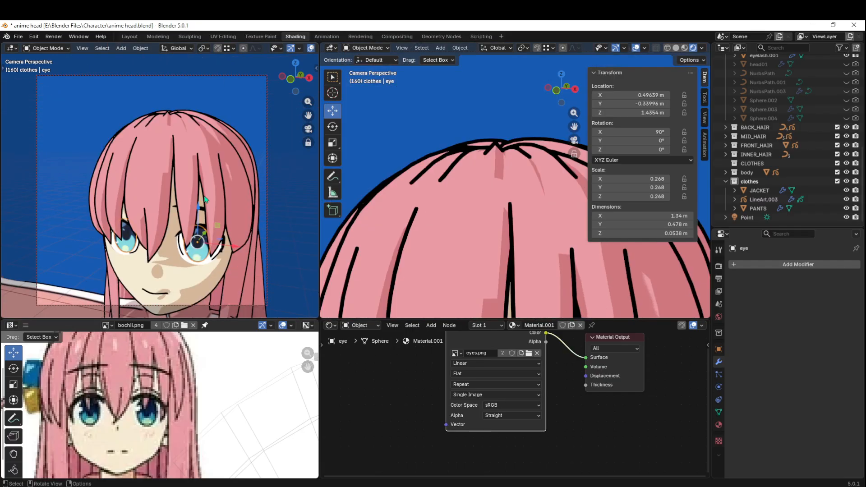
scroll(205, 200, "down", 1)
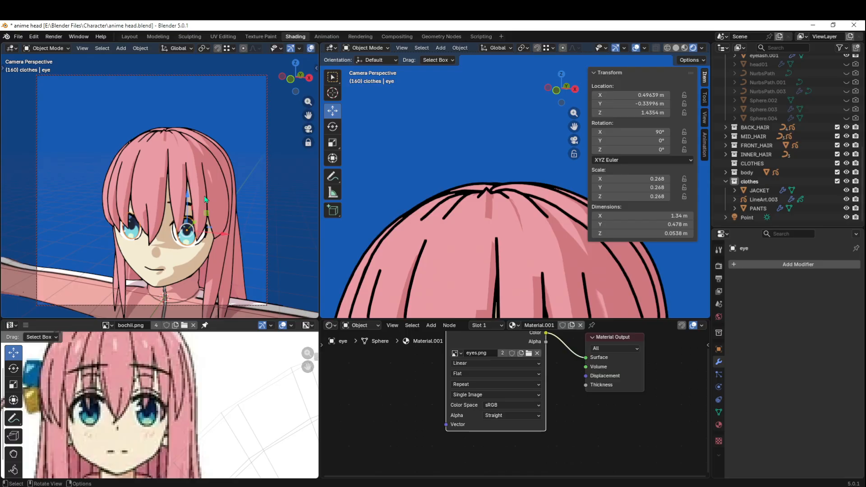
scroll(206, 199, "down", 1)
scroll(212, 208, "down", 1)
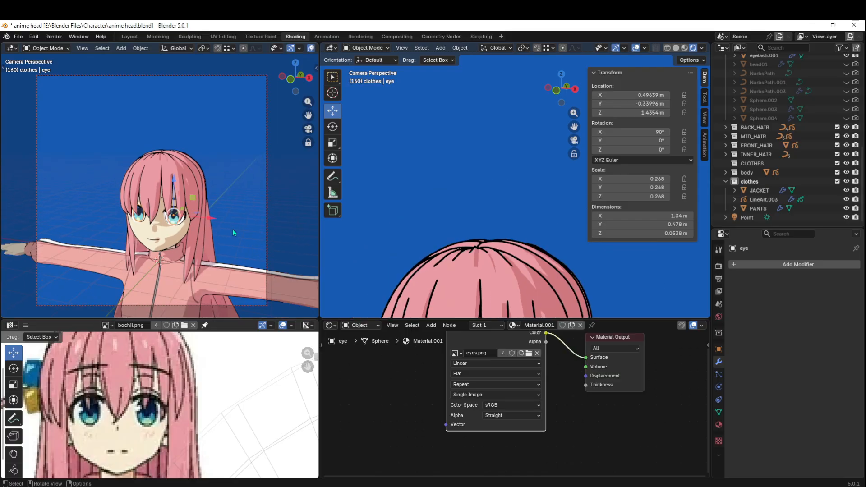
- Reframe the camera on the head and upper torso in a near-frontal close view, and deselect the eye object
middle_click_drag(223, 238, 238, 224)
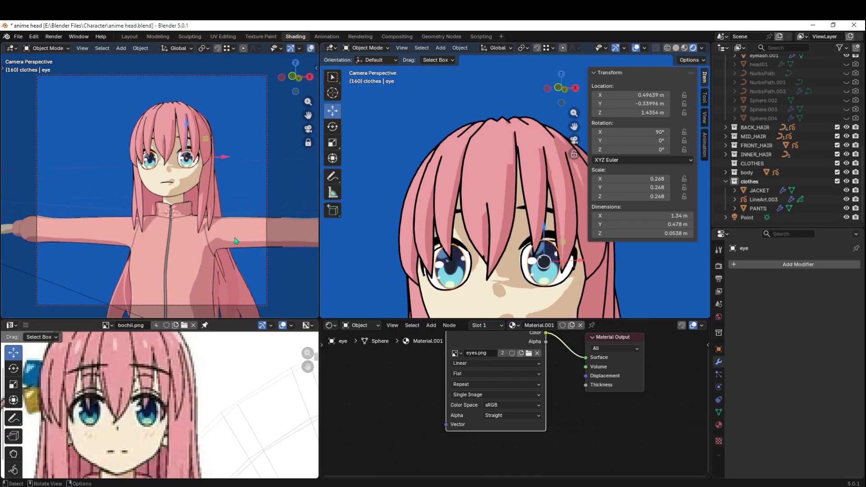
scroll(219, 247, "down", 1)
middle_click_drag(244, 255, 216, 252)
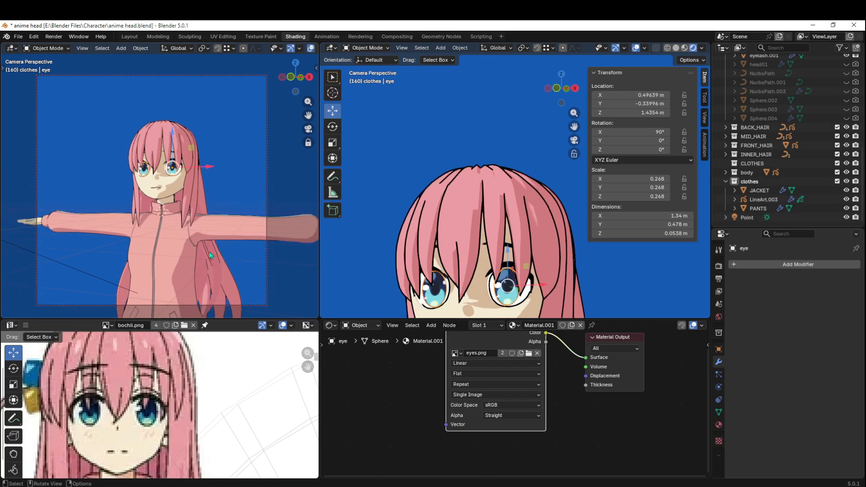
scroll(212, 253, "up", 1)
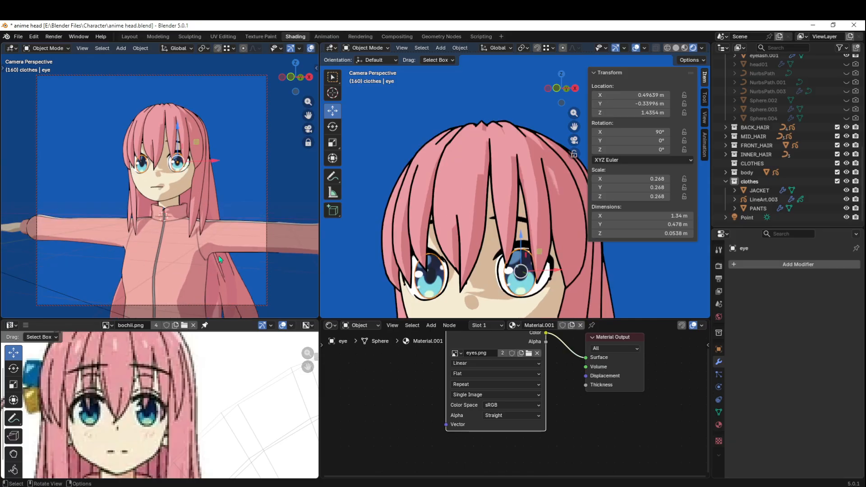
middle_click_drag(219, 257, 192, 242, "shift")
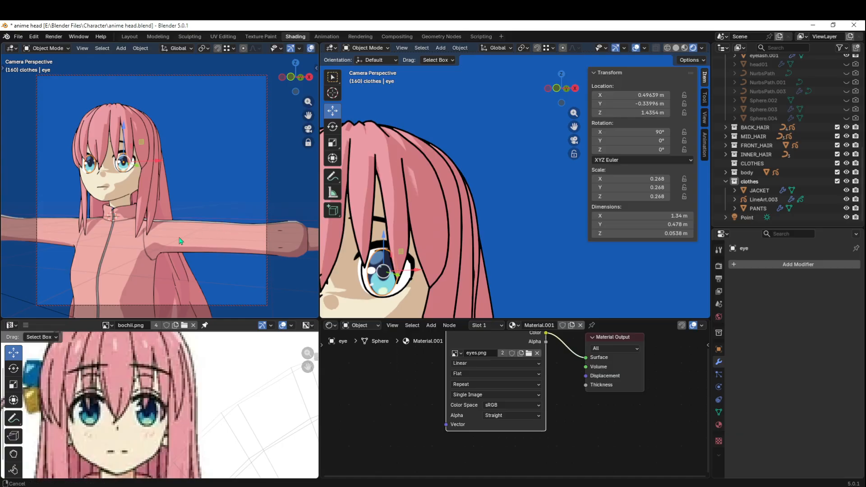
middle_click_drag(222, 231, 224, 212, "shift")
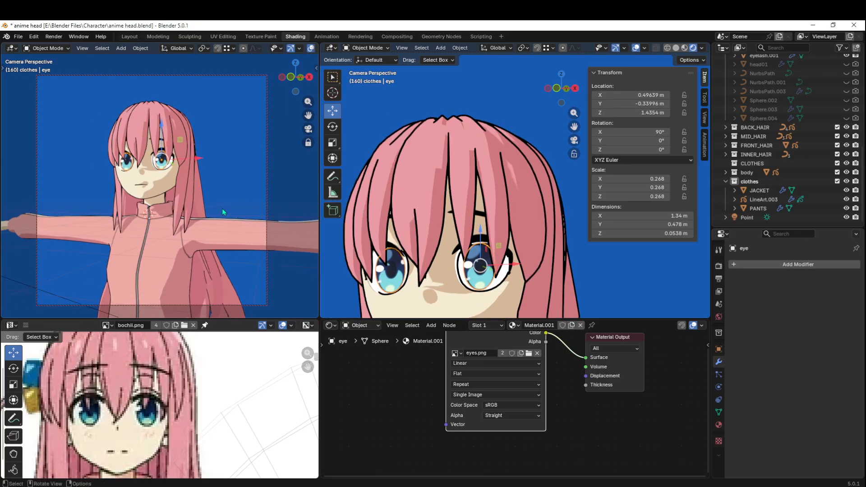
left_click(516, 93)
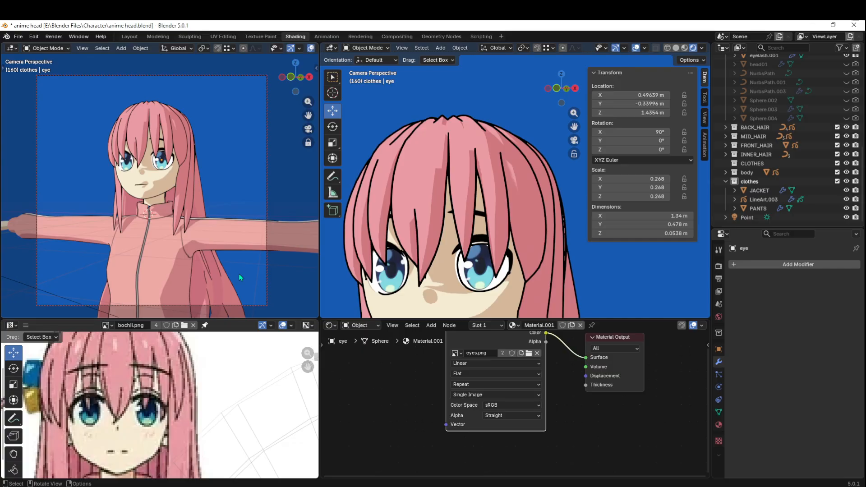
mouse_move(239, 273)
middle_mouse_down()
mouse_move(264, 275)
mouse_move(248, 272)
middle_mouse_up()
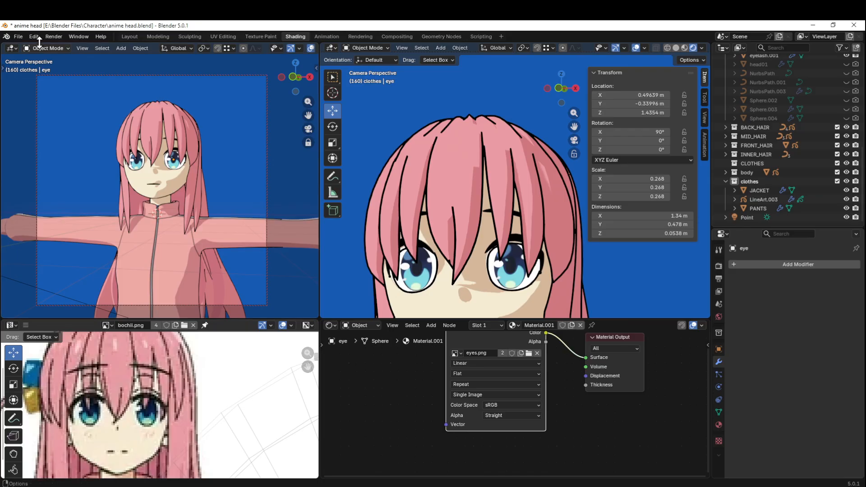
- Render the close-up image of the character and fit the whole frame in view
left_click(54, 36)
left_click(68, 47)
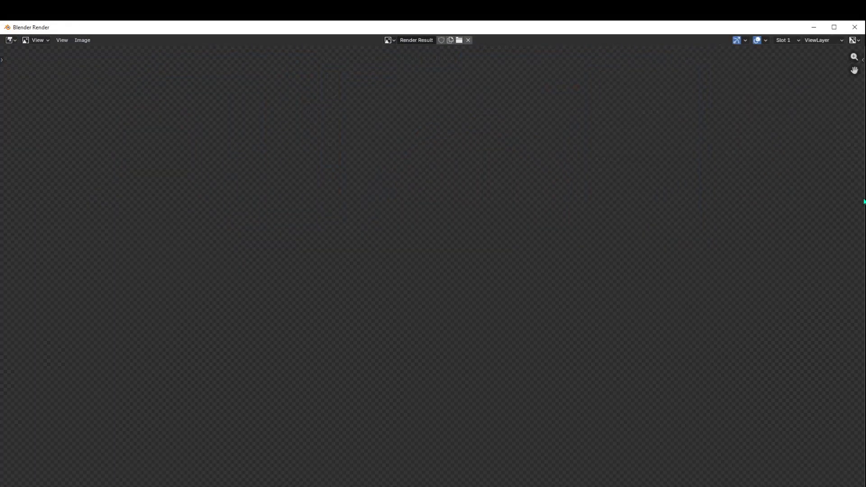
scroll(517, 227, "down", 3)
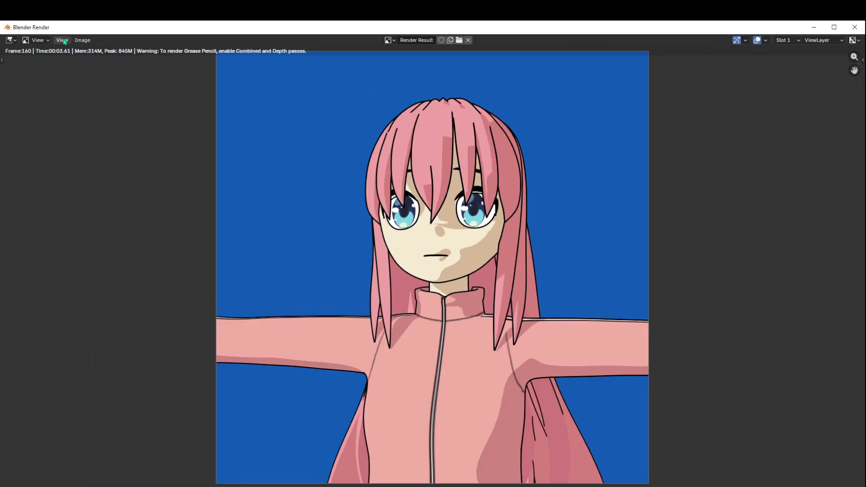
- Save the close-up render as a PNG named LastName_fristname_closeup in the Character folder, and close the render window
left_click(82, 40)
left_click(92, 114)
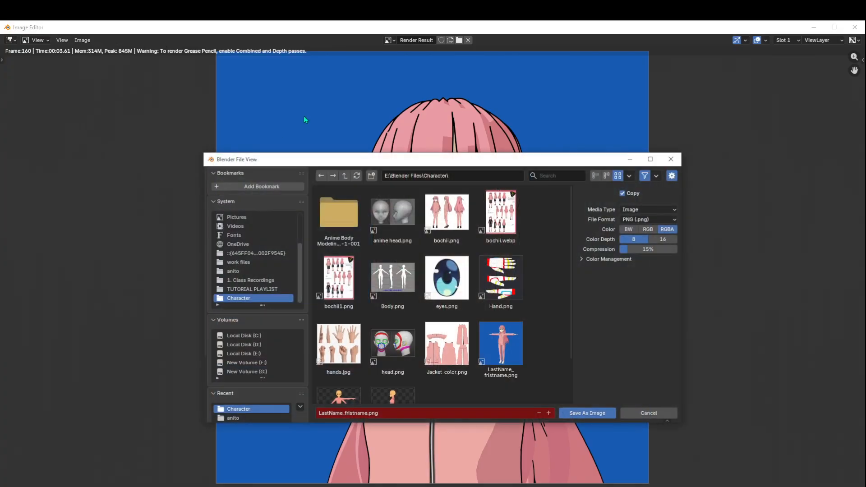
left_click(368, 413)
key("Left")
key("Right")
key("Right")
key("Right")
key("Right")
key("Right")
key("Right")
key("Right")
key("Right")
key("Right")
key("Right")
key("Right")
key("Right")
key("Right")
key("Right")
key("Right")
key("Right")
key("Right")
key("Right")
type("_froon")
key("BackSpace")
key("BackSpace")
key("BackSpace")
key("BackSpace")
key("BackSpace")
type("closeup")
left_click(579, 414)
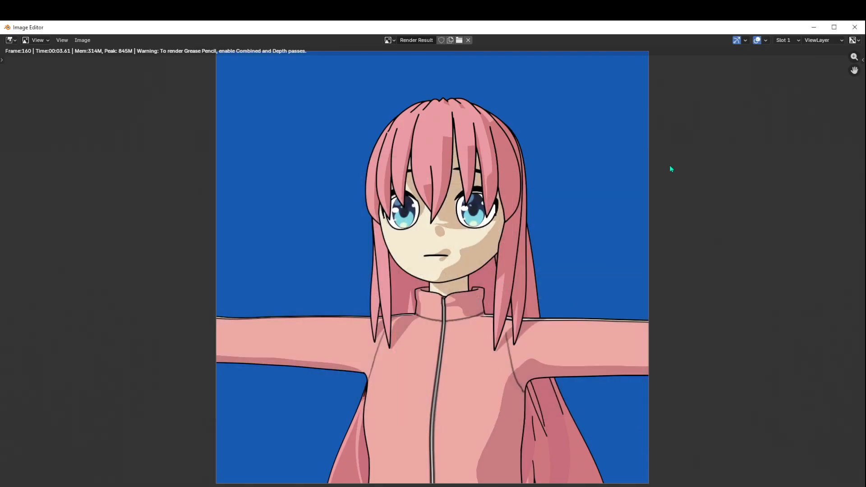
left_click(856, 29)
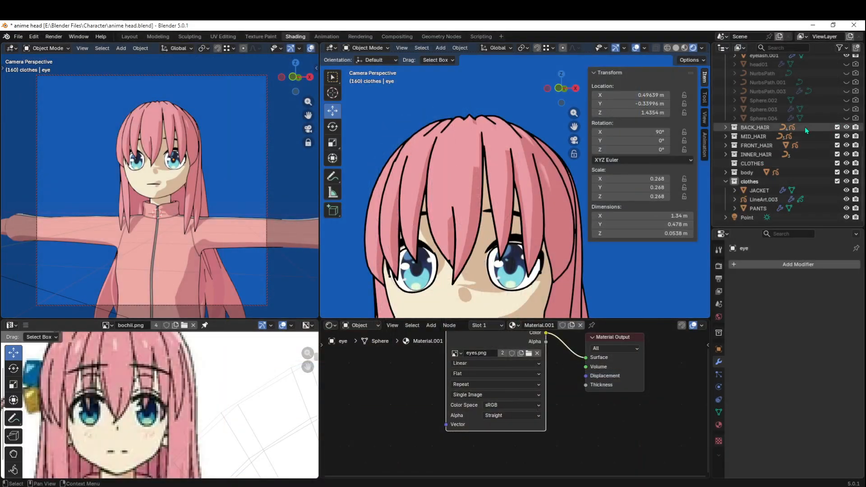
- Filter the scene objects by "line" and disable the viewport display of the Lineart modifier on BACK_HAIR's LineArt.001
left_click(797, 47)
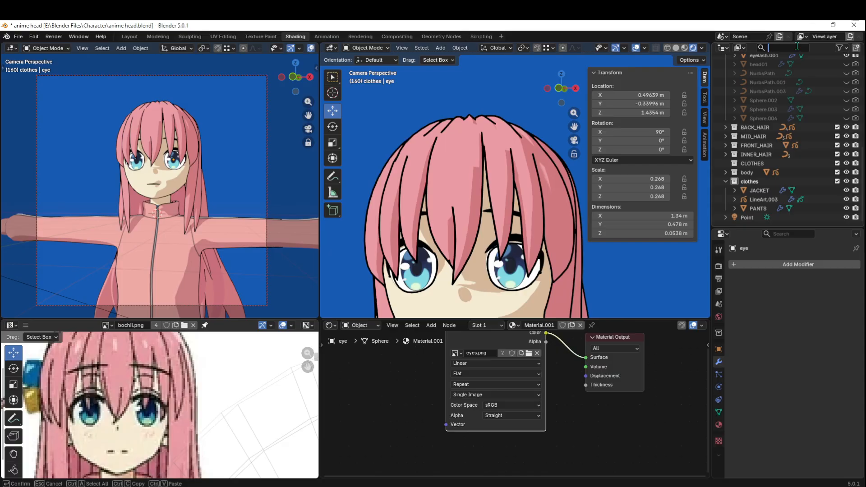
type("line")
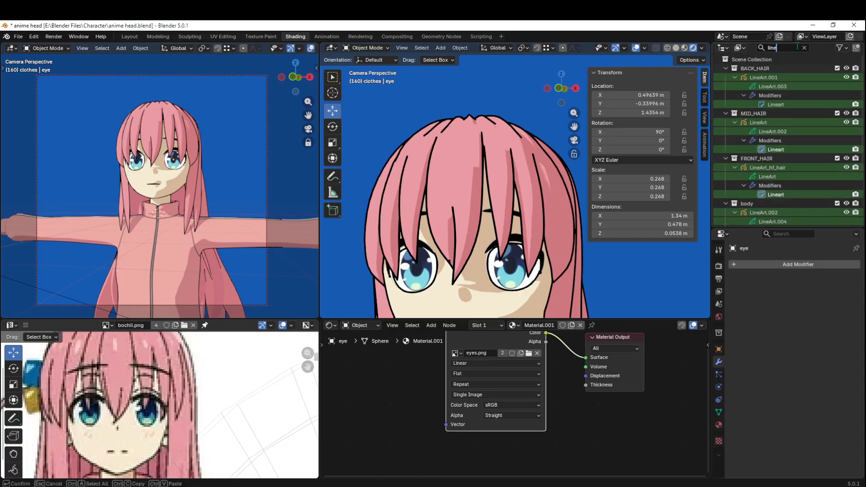
left_click(808, 82)
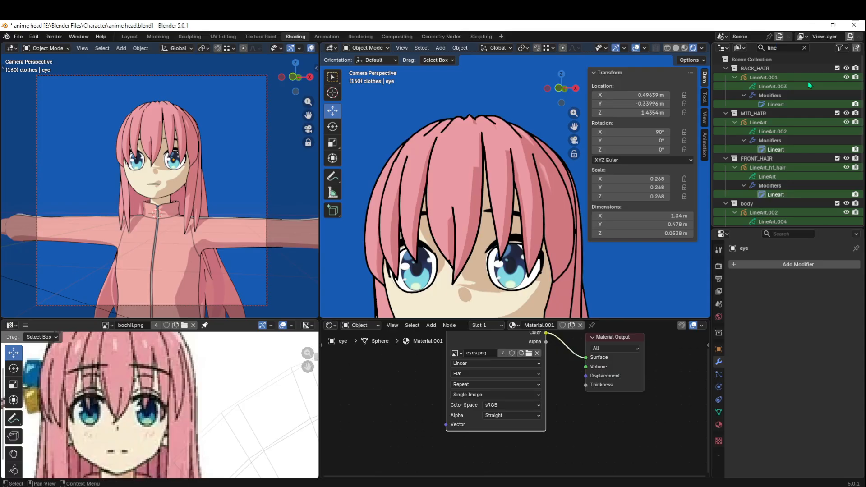
left_click(797, 80)
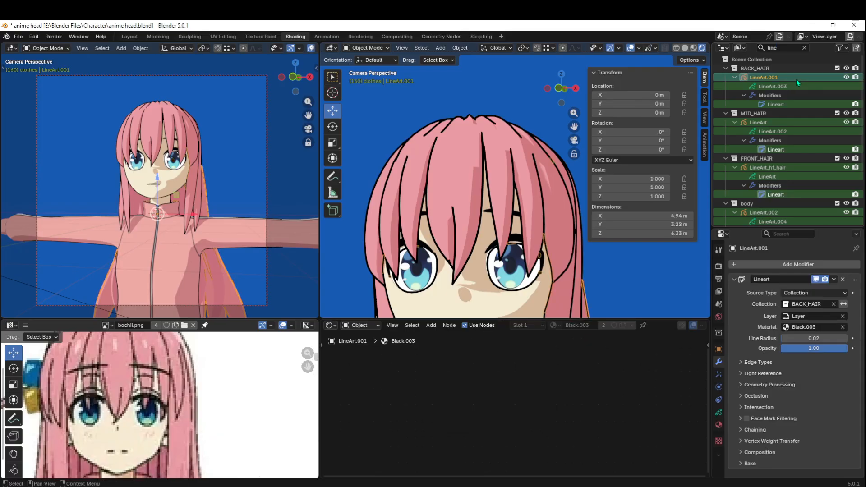
left_click(816, 279)
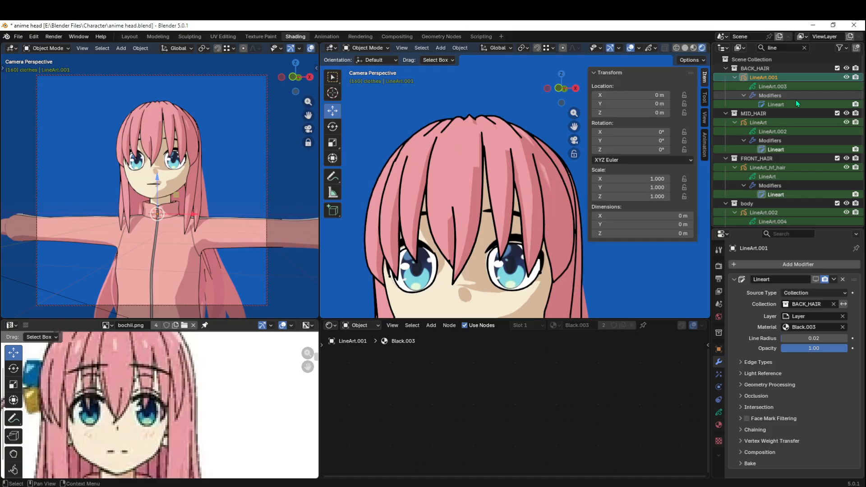
- Disable the viewport display of the Lineart modifiers on the line art objects in MID_HAIR and FRONT_HAIR
left_click(817, 122)
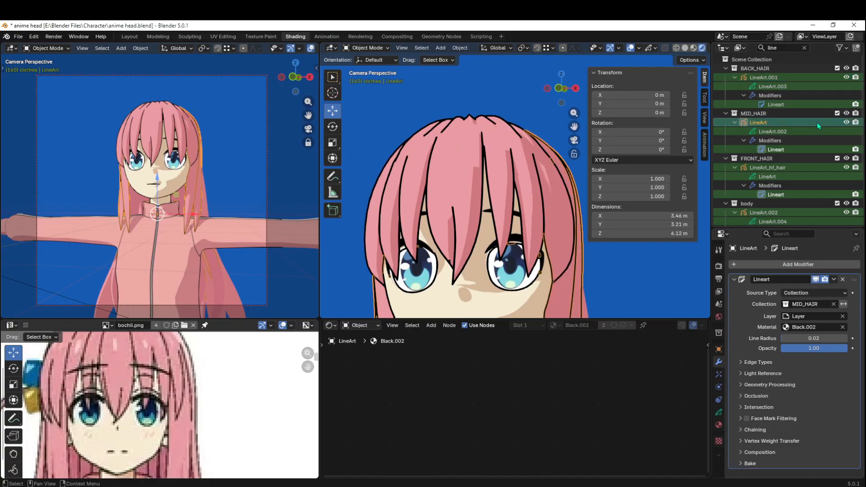
left_click(817, 280)
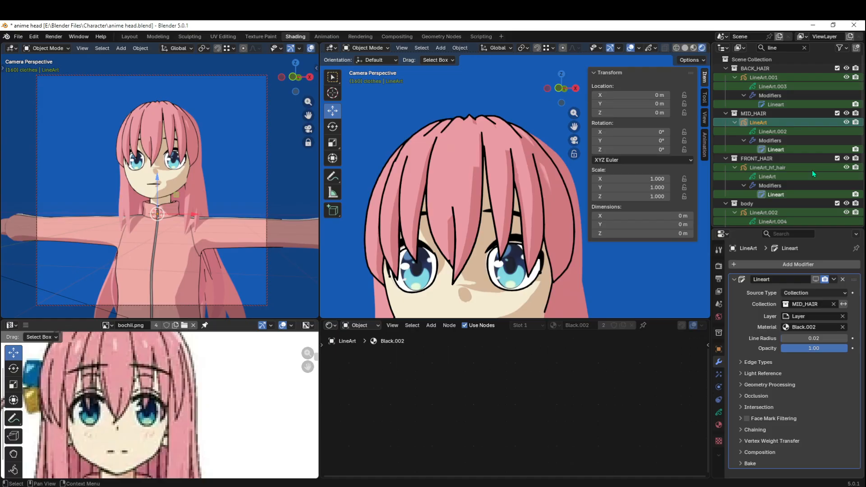
left_click(814, 171)
left_click(816, 280)
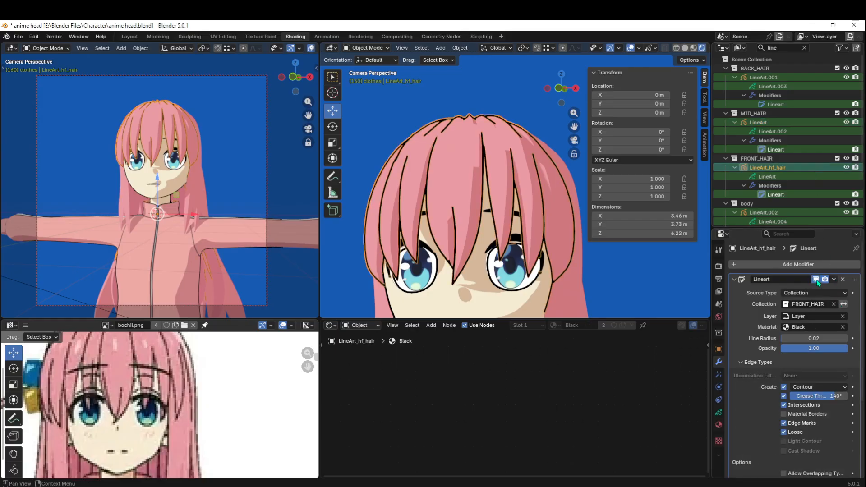
- Disable the viewport display of the Lineart modifiers on the body and clothes line art objects, and save the file
left_click(809, 213)
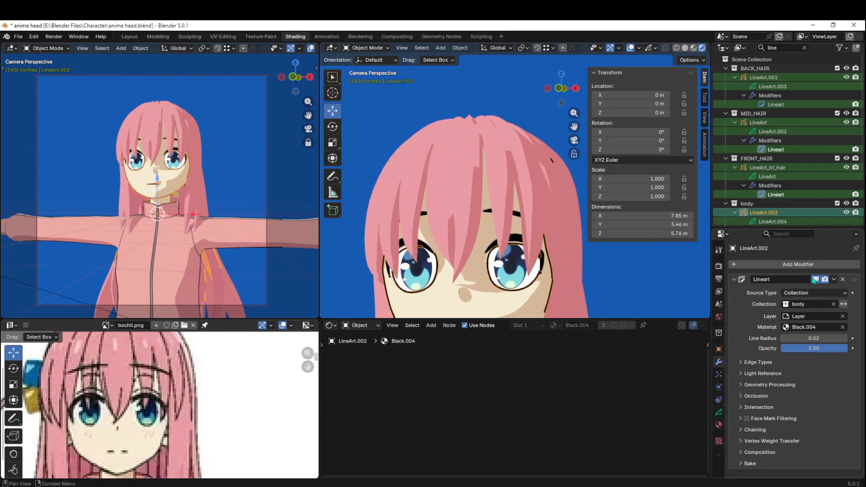
left_click(816, 280)
scroll(794, 180, "down", 4)
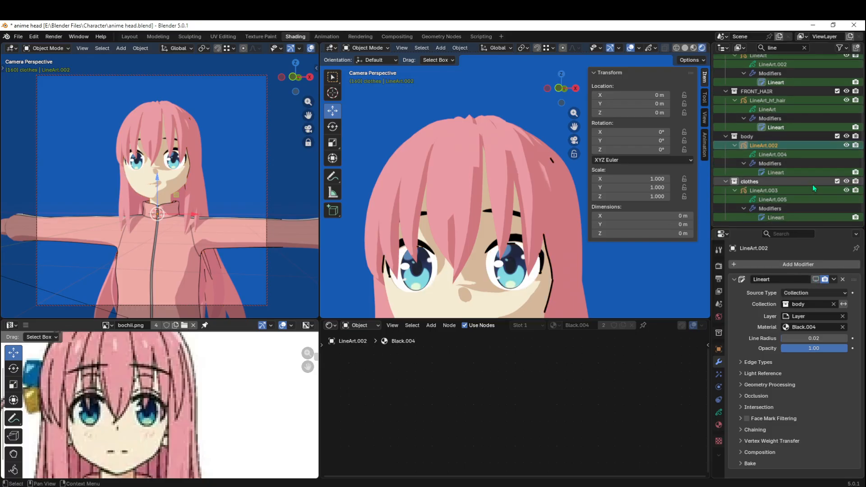
left_click(805, 191)
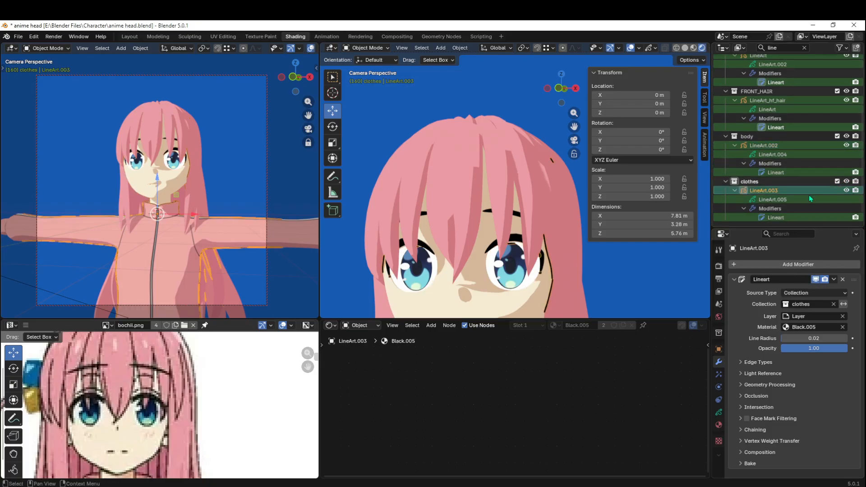
left_click(816, 280)
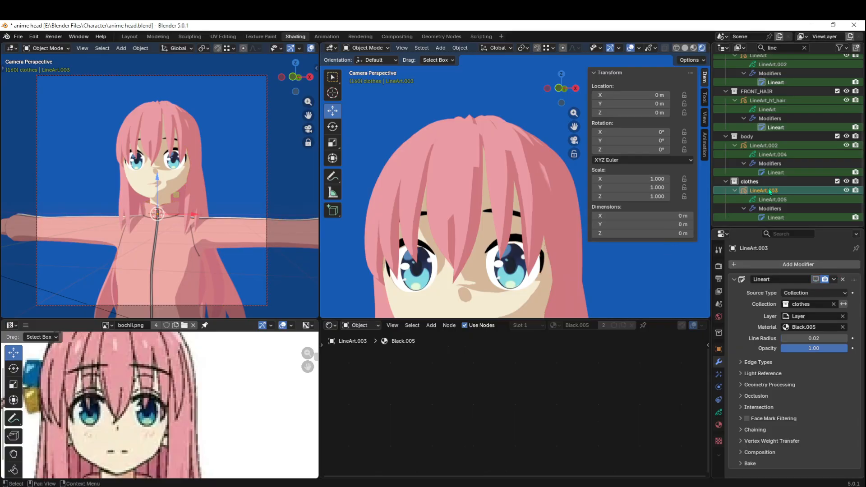
scroll(526, 215, "down", 3)
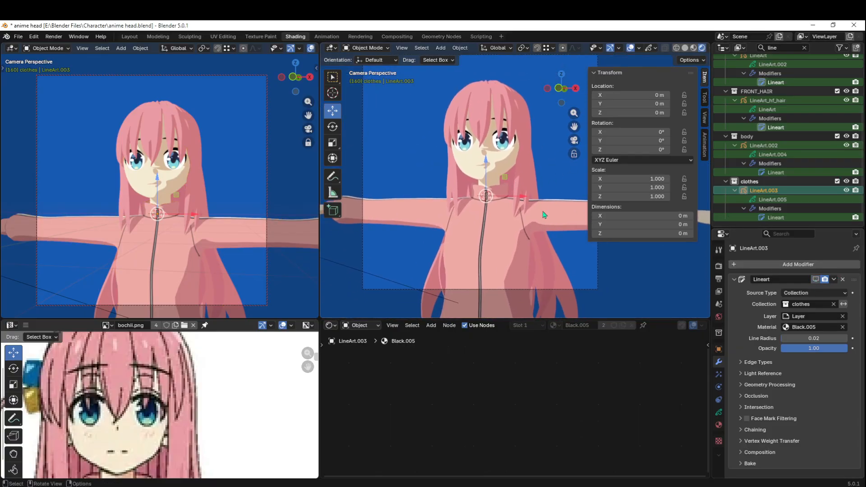
middle_click_drag(526, 216, 438, 228)
key("ctrl+s")
- Inspect the character from the feet and pants up to the head with the outlines hidden, and save the file
scroll(527, 232, "down", 2)
middle_click_drag(477, 256, 503, 170)
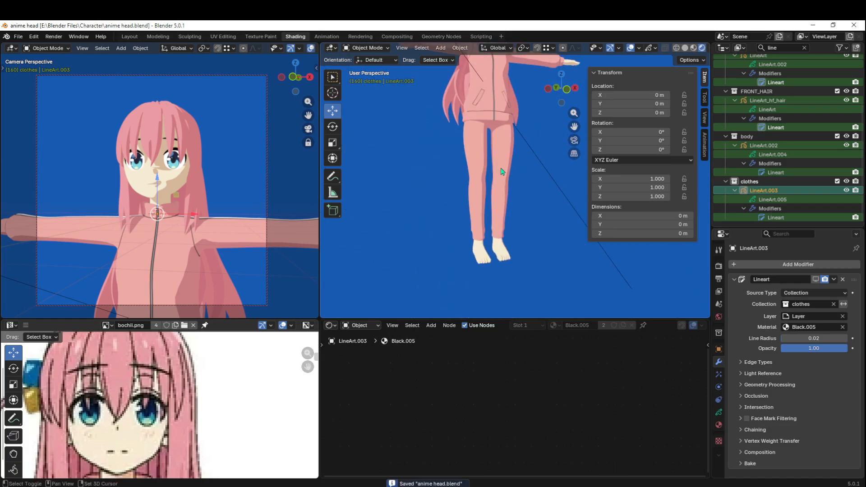
middle_click_drag(505, 242, 508, 210)
scroll(495, 249, "up", 3)
scroll(477, 270, "down", 2)
scroll(470, 287, "up", 2)
left_click(508, 202)
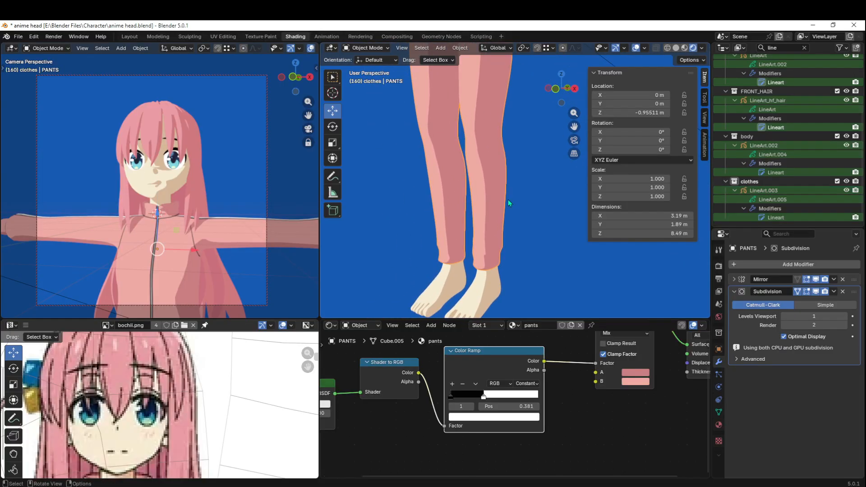
middle_click_drag(497, 180, 505, 195)
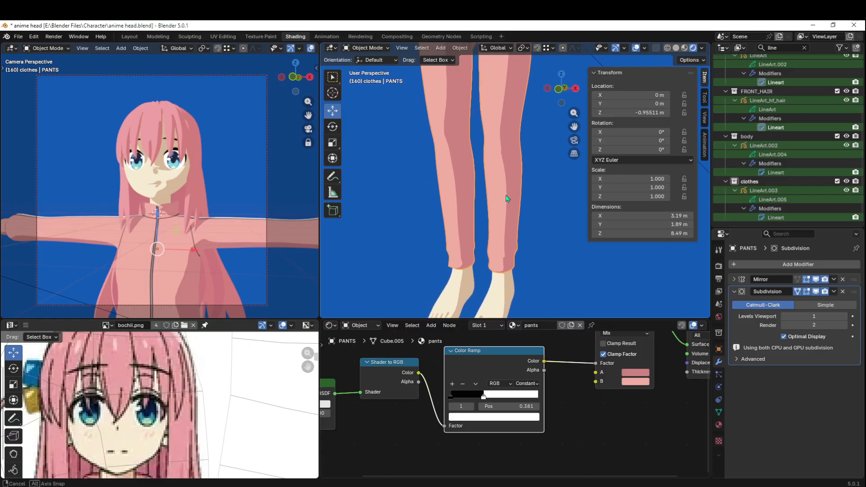
middle_click_drag(496, 124, 509, 298, "shift")
middle_click_drag(511, 244, 509, 143, "shift")
middle_click_drag(508, 92, 508, 271, "shift")
scroll(508, 194, "down", 6)
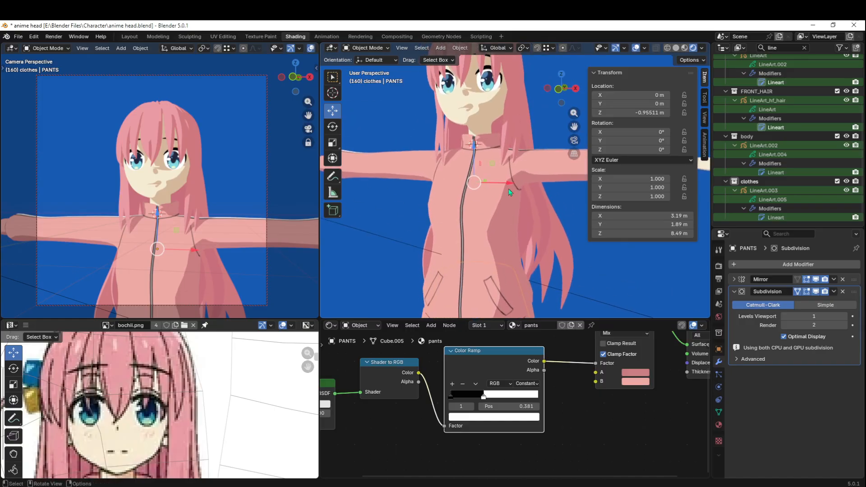
key("ctrl+s")
scroll(513, 207, "up", 3)
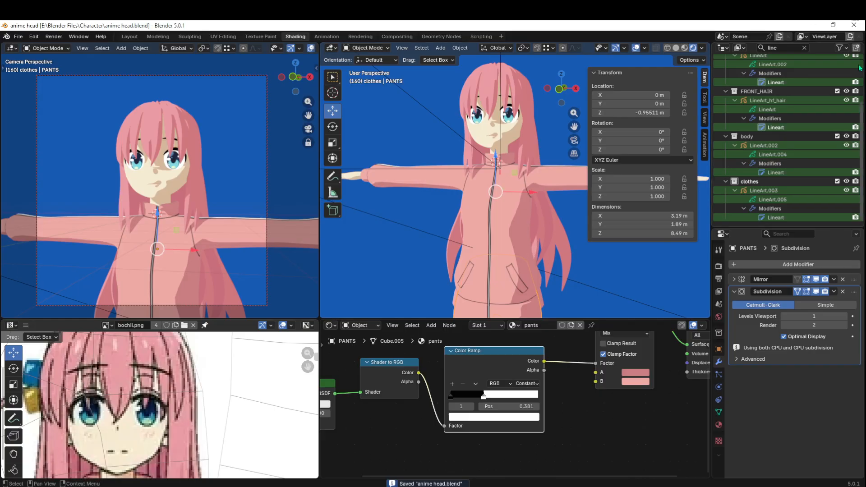
left_click(813, 25)
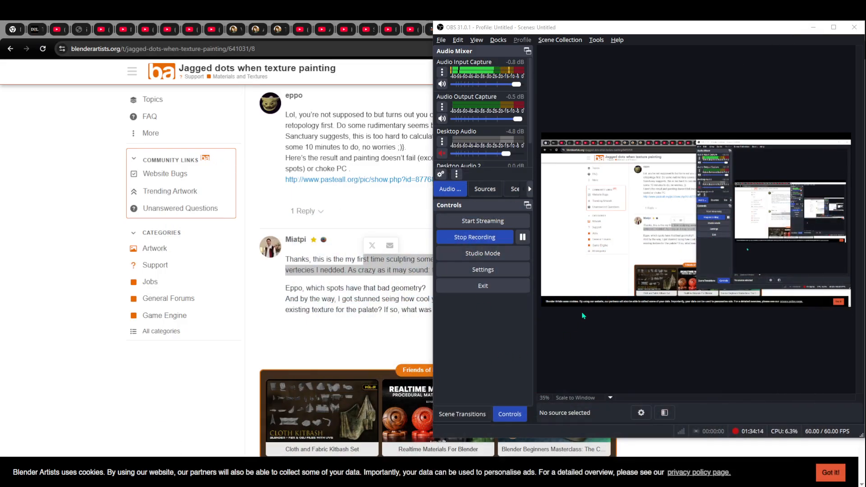
left_click(537, 486)
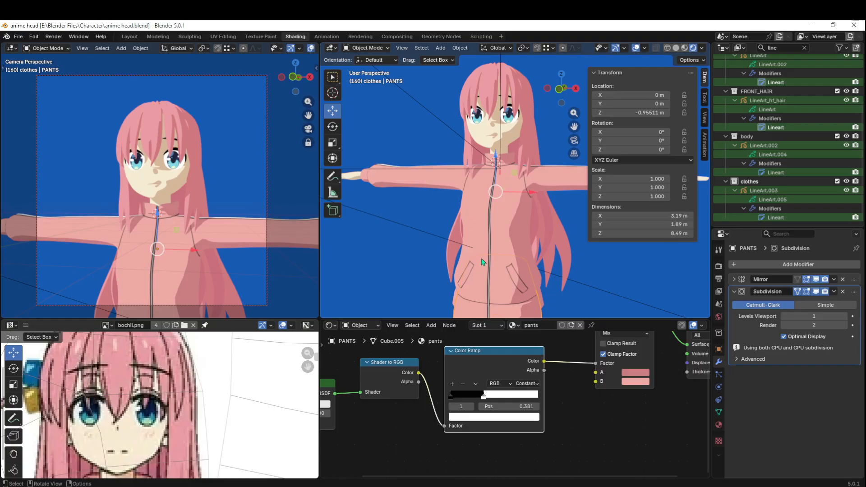
mouse_move(586, 486)
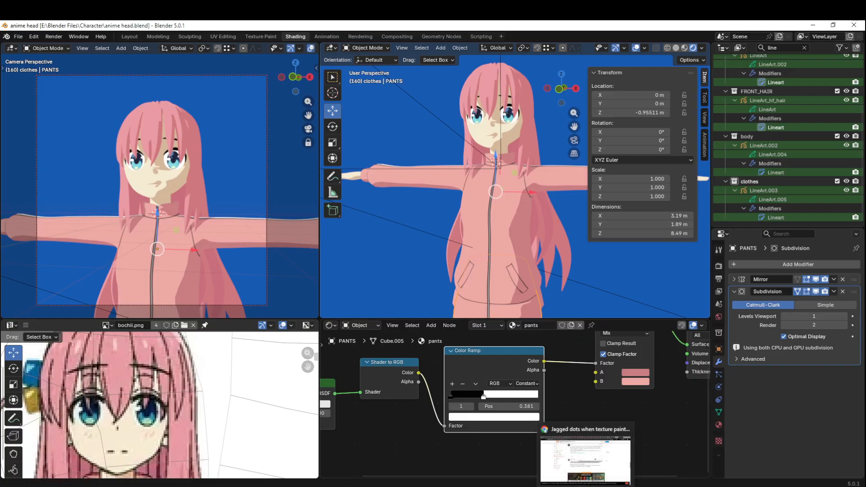